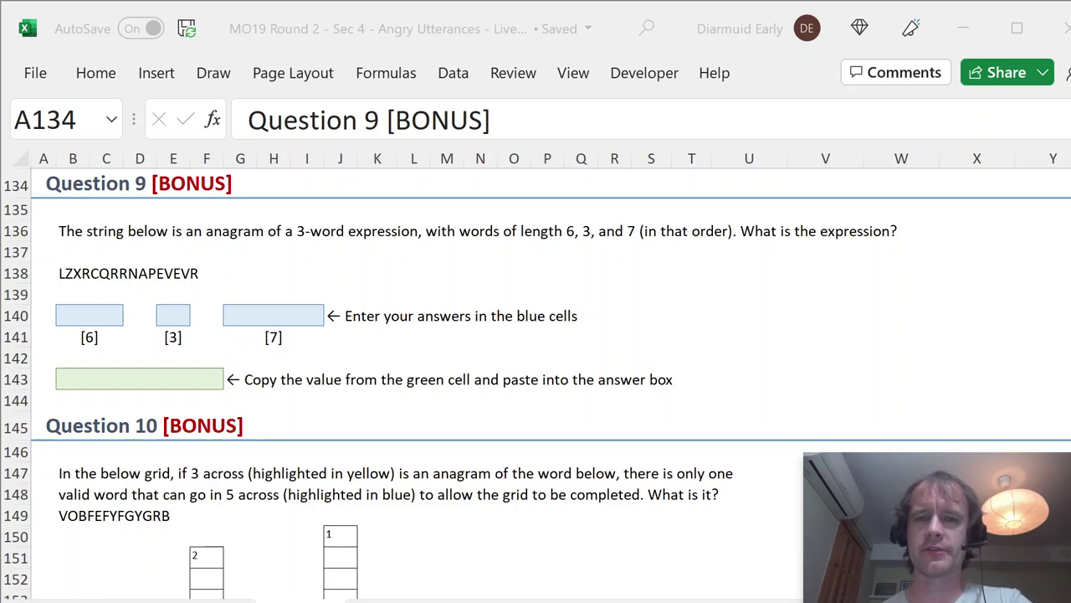
Step: Review the existing answers and helper calculations for Questions 4 to 8 on the sheet
{"action": "left_click", "coordinate": [277, 273]}
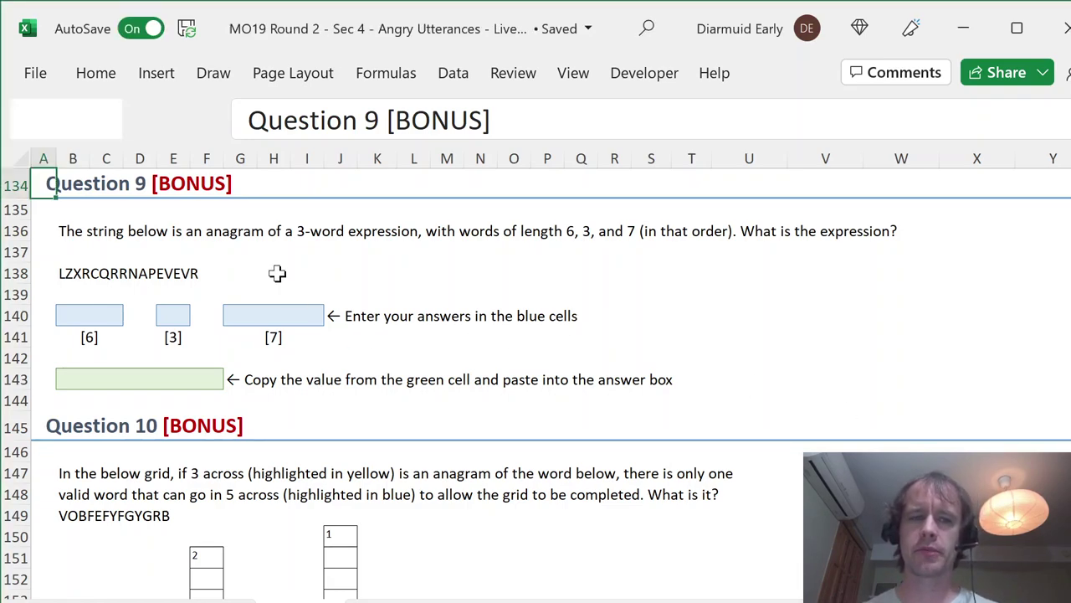
{"action": "scroll", "coordinate": [299, 400], "scroll_direction": "up", "scroll_amount": 20}
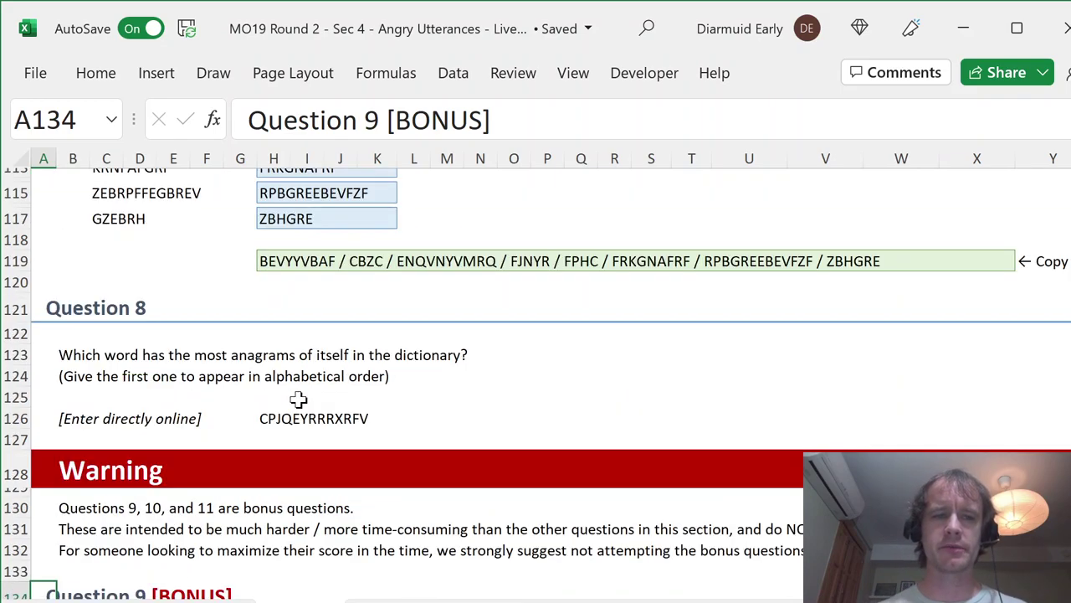
{"action": "scroll", "coordinate": [169, 244], "scroll_direction": "up", "scroll_amount": 7}
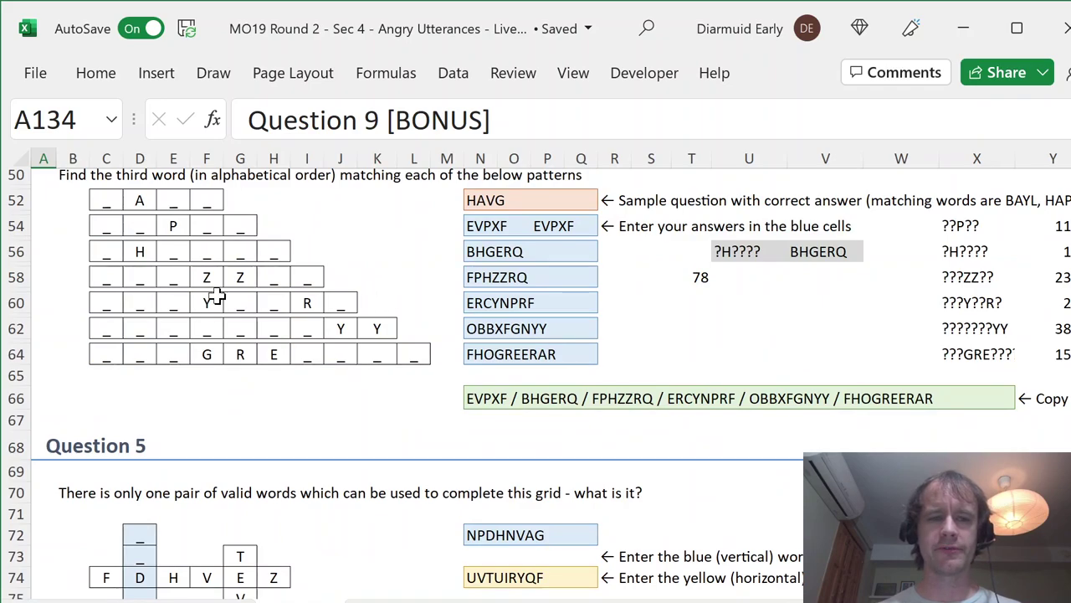
{"action": "scroll", "coordinate": [324, 346], "scroll_direction": "down", "scroll_amount": 4}
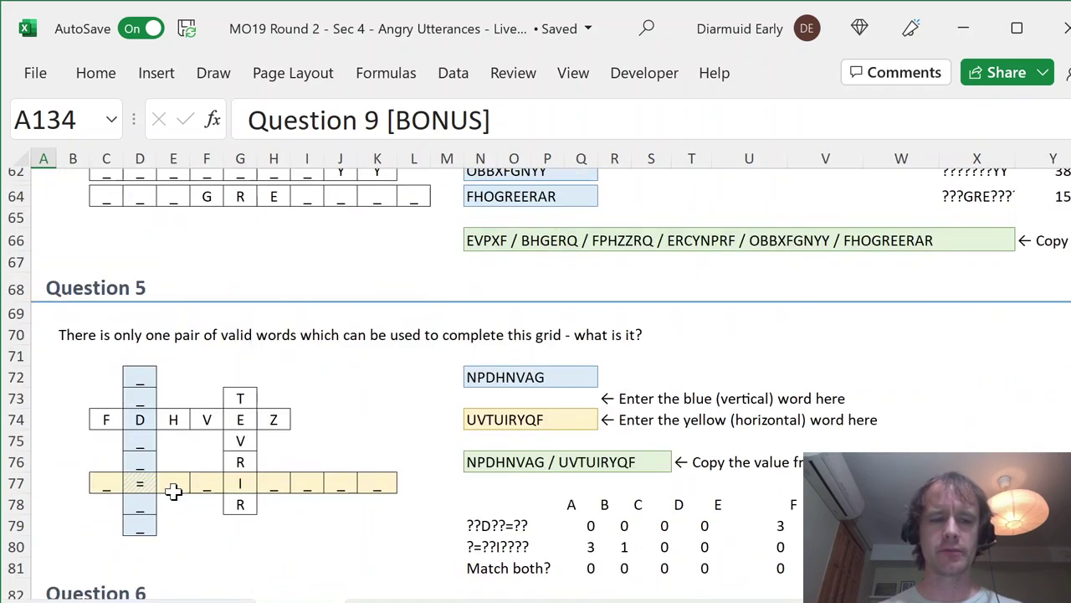
{"action": "scroll", "coordinate": [254, 508], "scroll_direction": "down", "scroll_amount": 4}
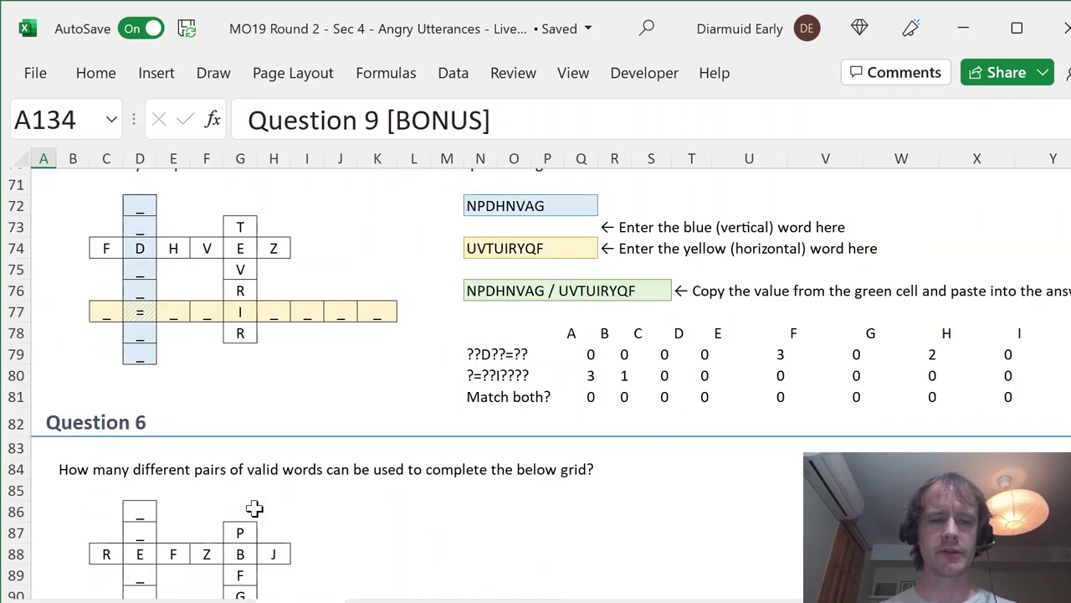
{"action": "scroll", "coordinate": [209, 510], "scroll_direction": "down", "scroll_amount": 6}
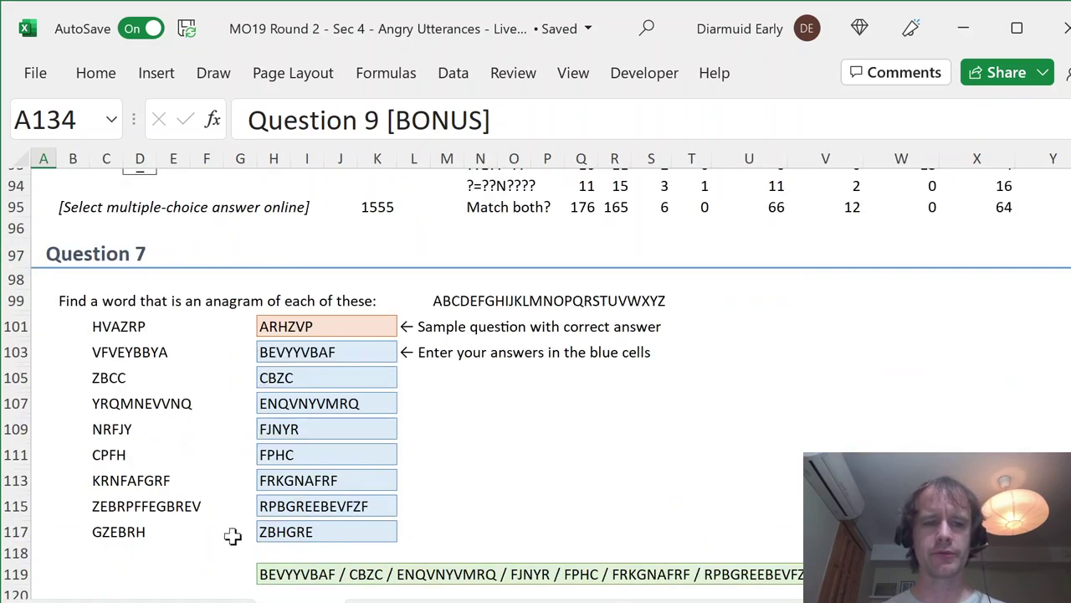
{"action": "scroll", "coordinate": [147, 415], "scroll_direction": "down", "scroll_amount": 9}
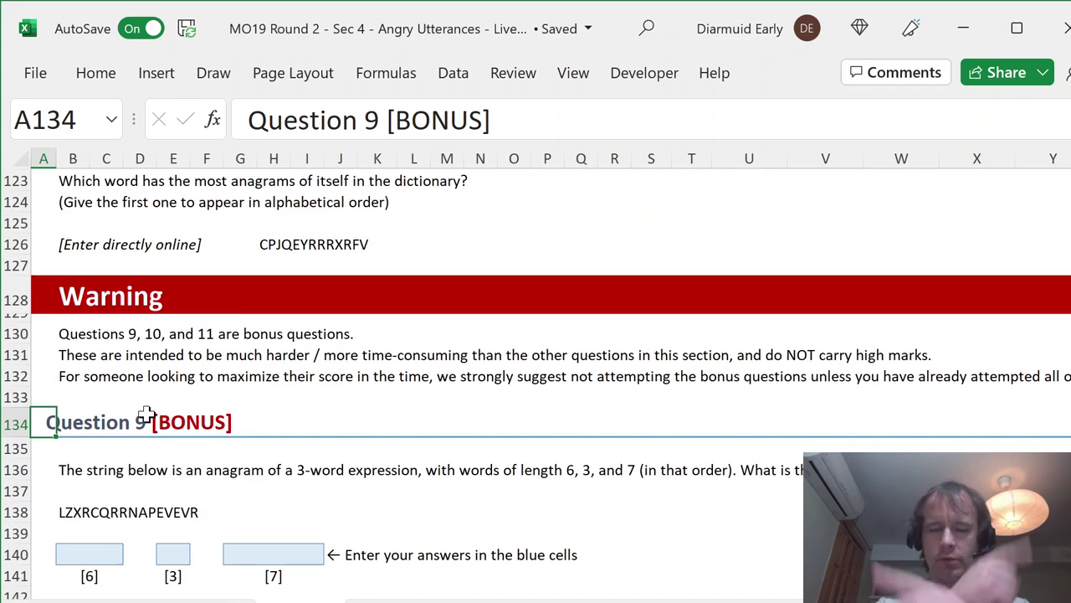
Step: Read through the three bonus questions, Questions 9, 10 and 11, including the crossword grid
{"action": "scroll", "coordinate": [146, 414], "scroll_direction": "down", "scroll_amount": 3}
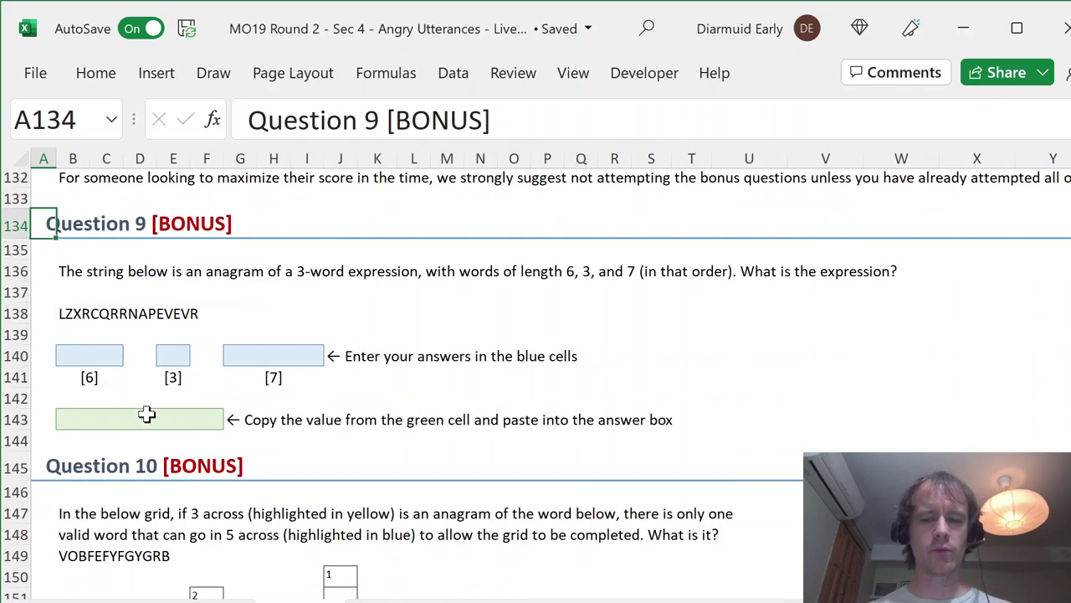
{"action": "scroll", "coordinate": [147, 414], "scroll_direction": "down", "scroll_amount": 1}
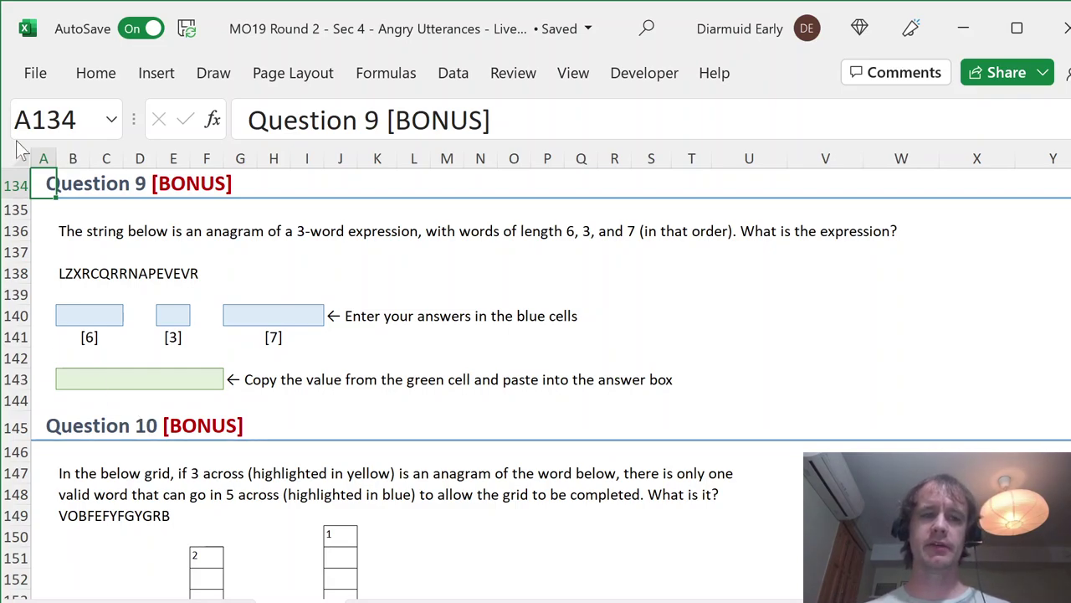
{"action": "scroll", "coordinate": [379, 379], "scroll_direction": "down", "scroll_amount": 2}
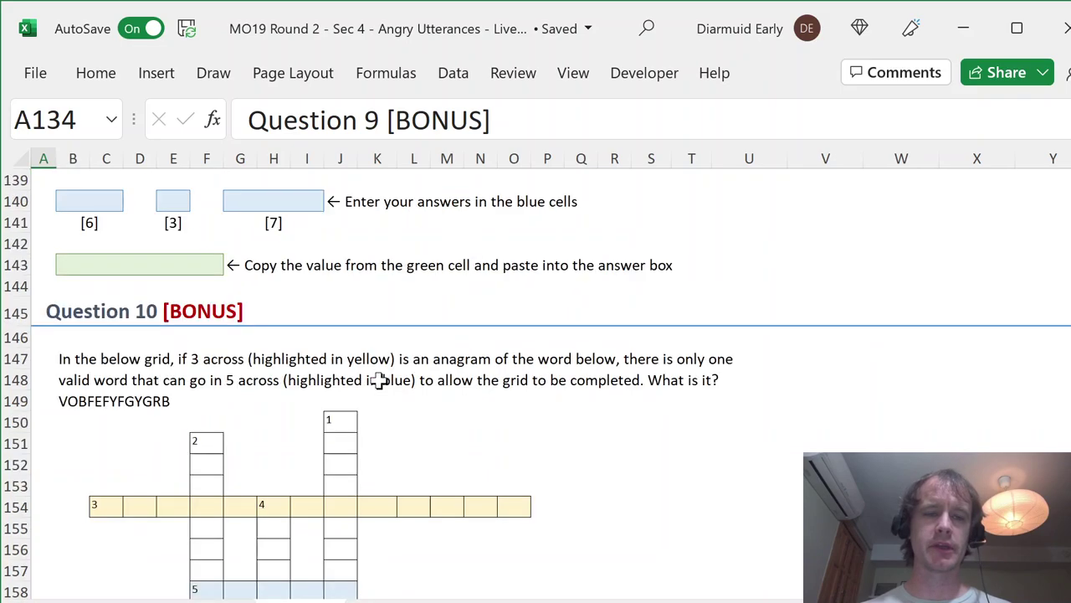
{"action": "scroll", "coordinate": [379, 379], "scroll_direction": "down", "scroll_amount": 6}
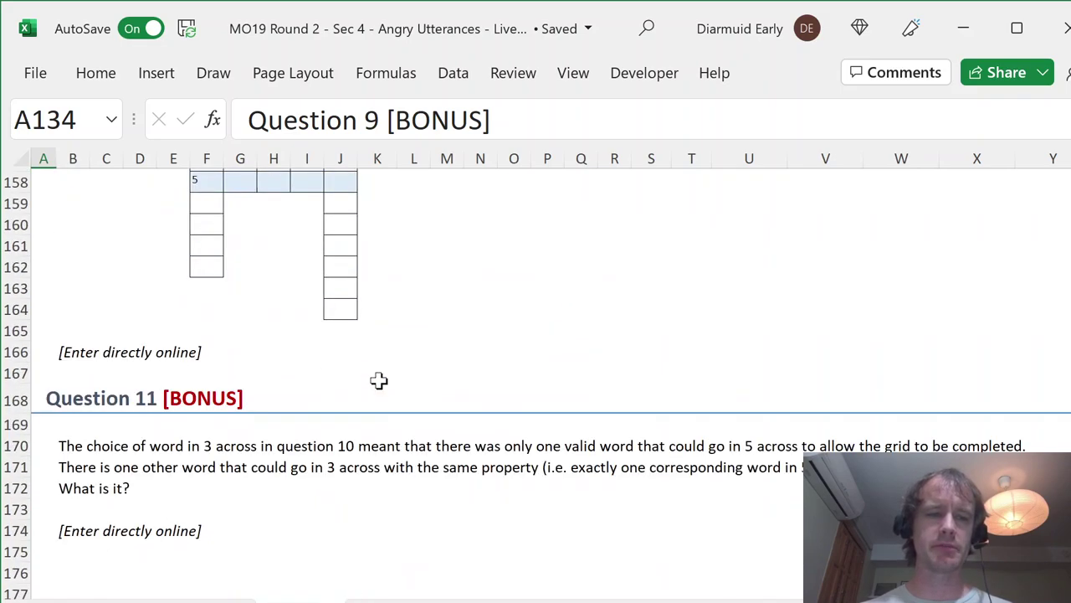
{"action": "scroll", "coordinate": [379, 380], "scroll_direction": "up", "scroll_amount": 8}
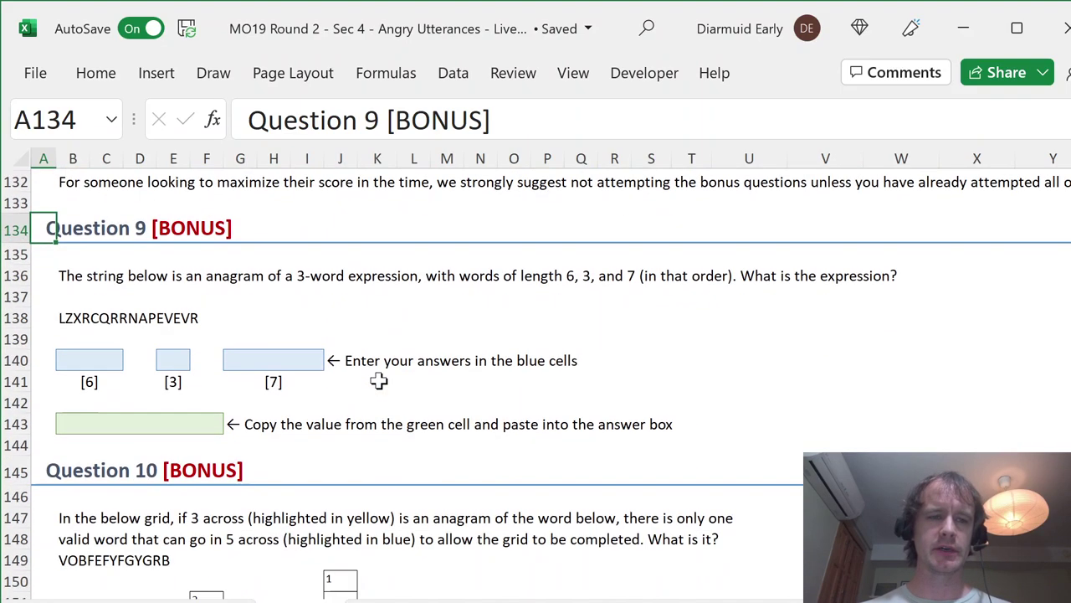
{"action": "scroll", "coordinate": [379, 380], "scroll_direction": "down", "scroll_amount": 1}
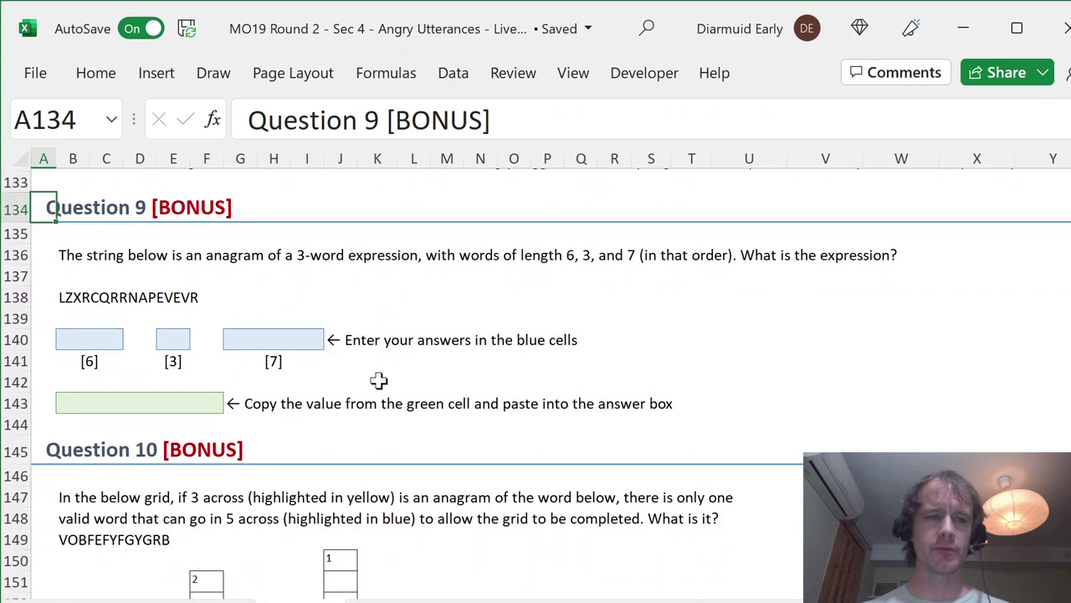
{"action": "scroll", "coordinate": [379, 381], "scroll_direction": "down", "scroll_amount": 1}
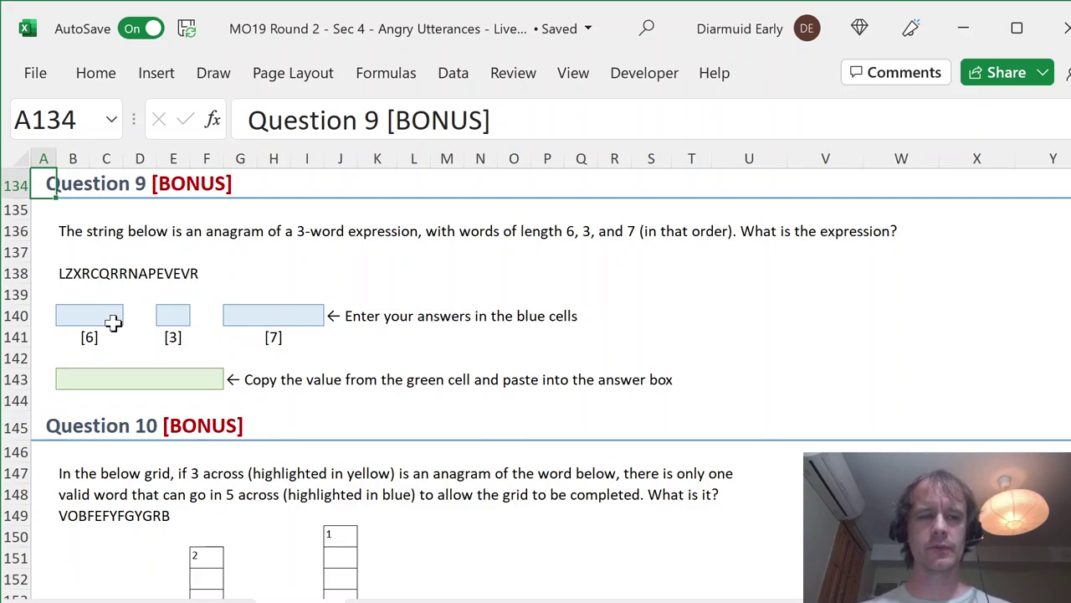
Step: Examine Question 9's scrambled string in B138 and compare its task with Question 10's anagram and crossword grid
{"action": "left_click", "coordinate": [66, 274]}
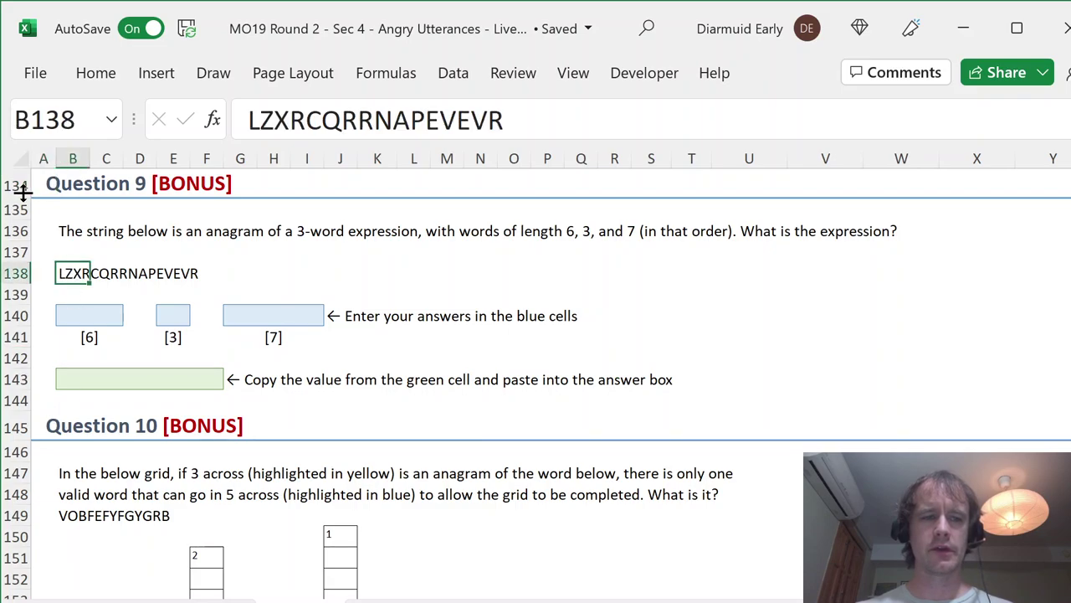
{"action": "left_click", "coordinate": [52, 184]}
{"action": "left_click", "coordinate": [76, 423]}
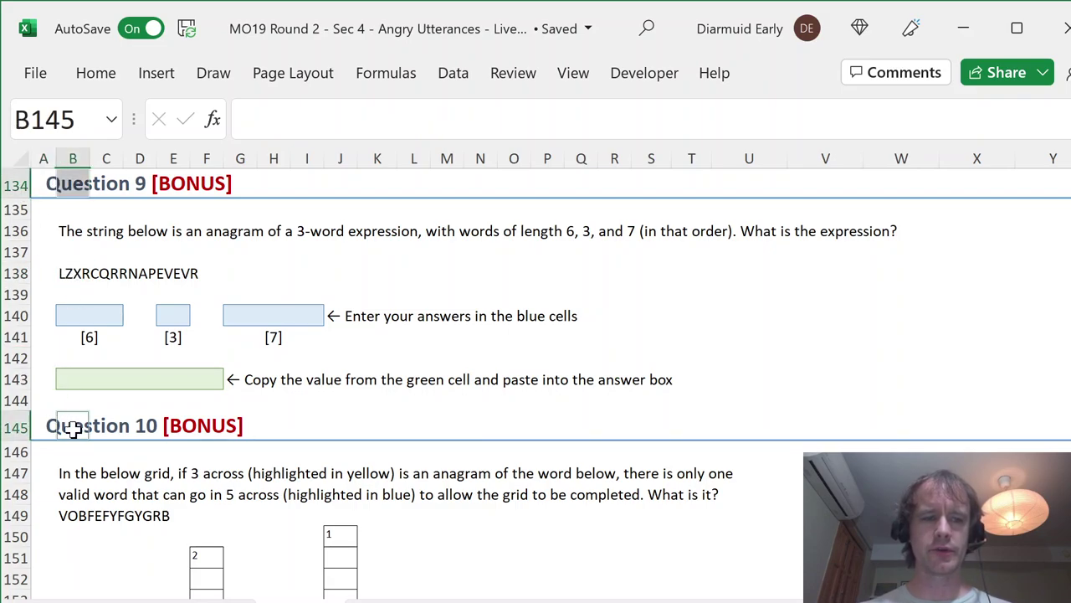
{"action": "scroll", "coordinate": [142, 490], "scroll_direction": "down", "scroll_amount": 7}
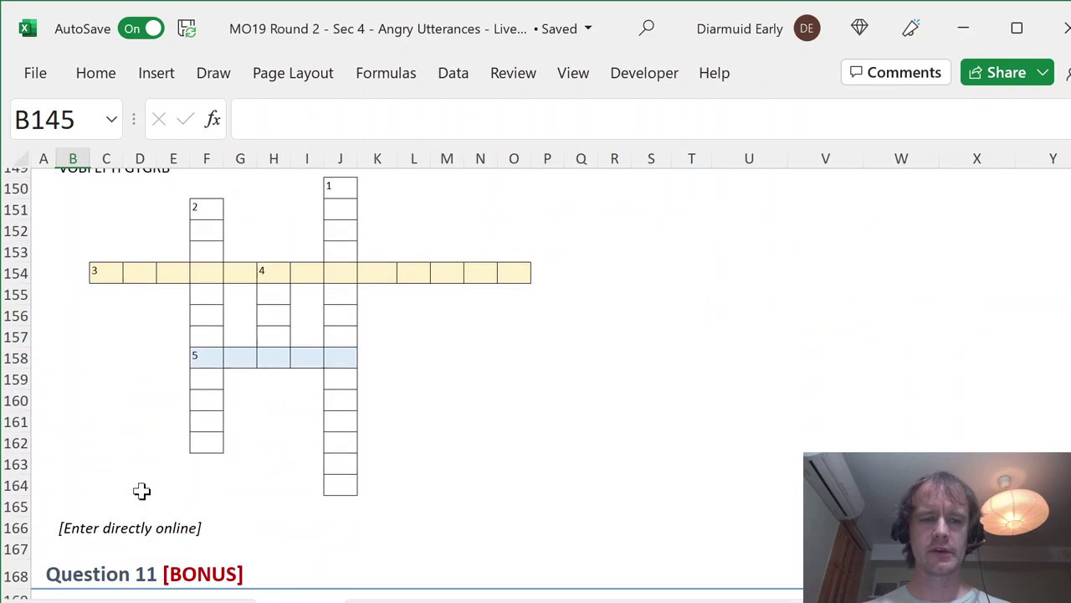
{"action": "scroll", "coordinate": [140, 461], "scroll_direction": "up", "scroll_amount": 7}
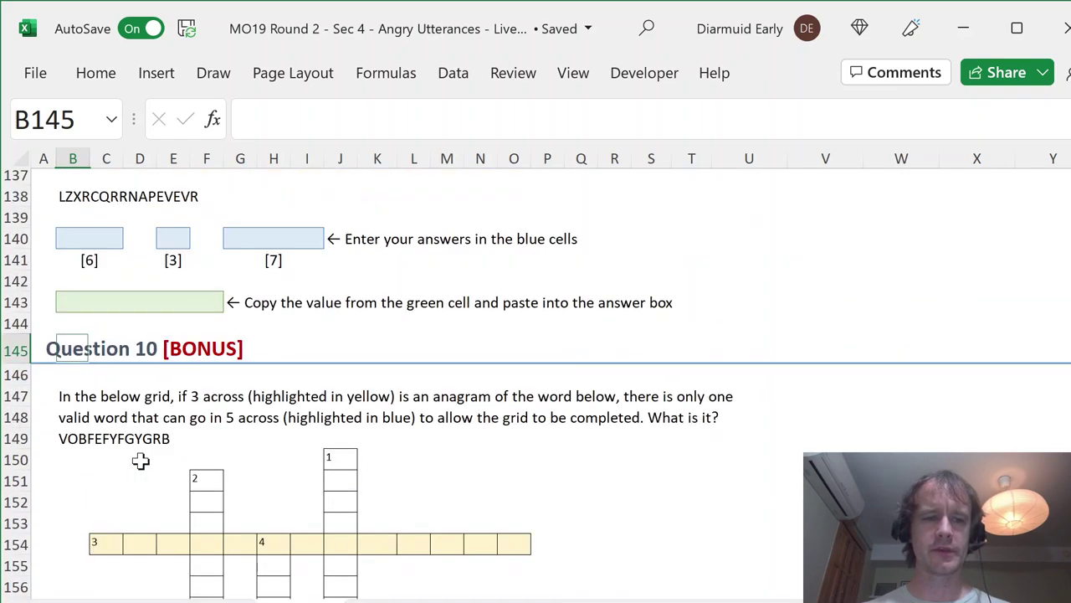
{"action": "left_click", "coordinate": [76, 255]}
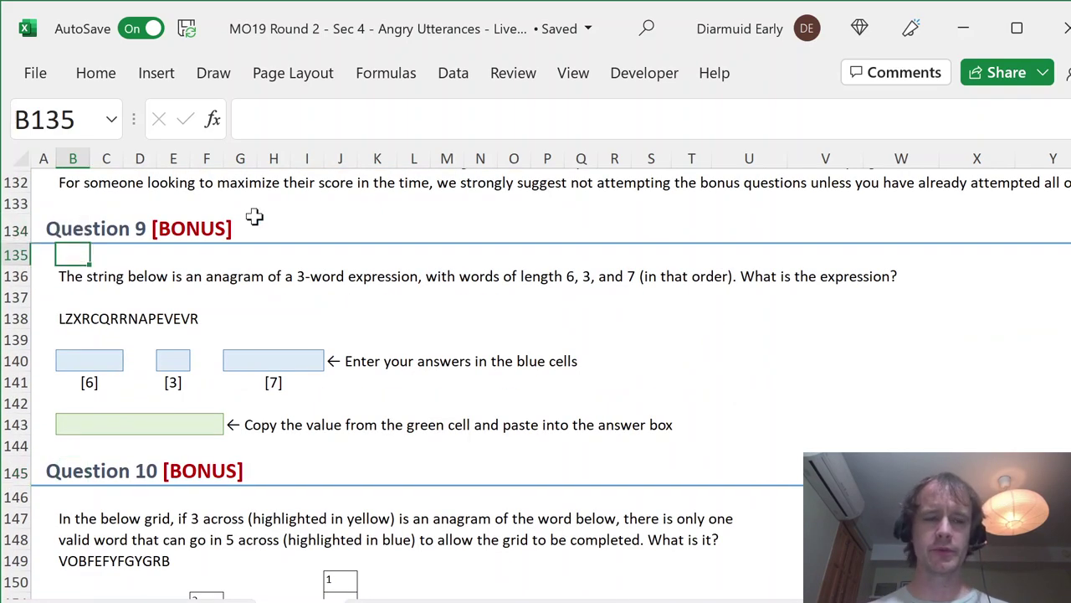
{"action": "key", "text": "Left"}
{"action": "scroll", "coordinate": [276, 327], "scroll_direction": "down", "scroll_amount": 1}
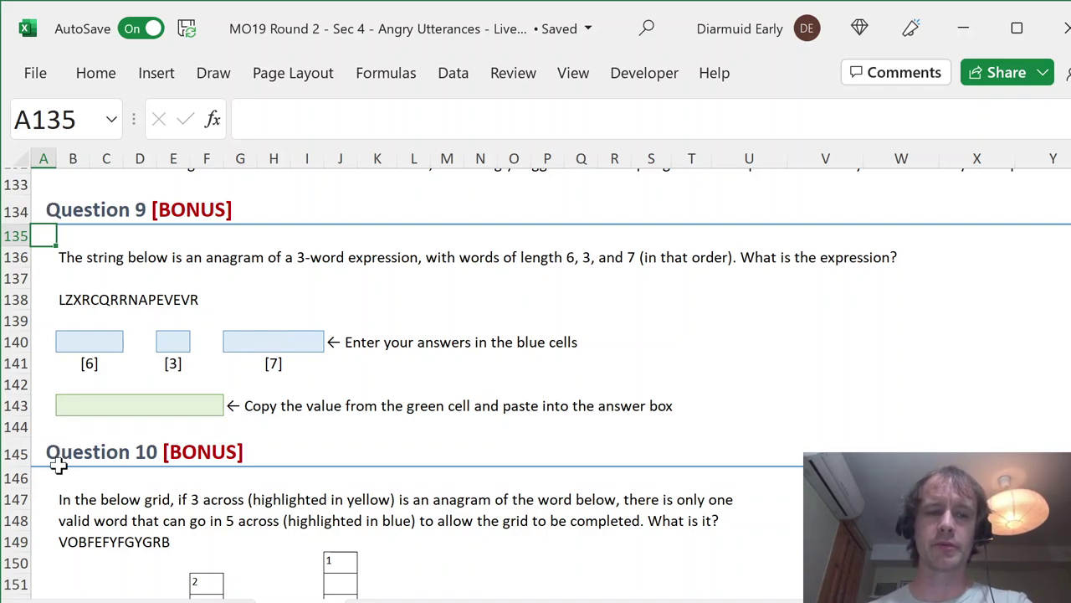
{"action": "scroll", "coordinate": [57, 466], "scroll_direction": "down", "scroll_amount": 1}
{"action": "scroll", "coordinate": [57, 466], "scroll_direction": "up", "scroll_amount": 1}
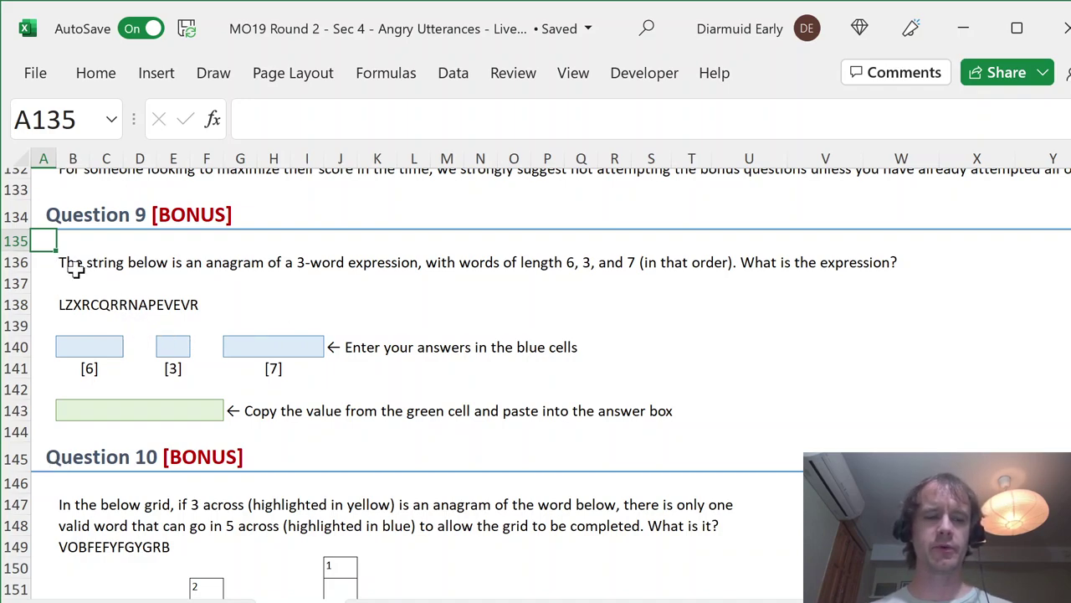
Step: Inspect the XLOOKUP formula with DeAnagram in H103, the first blue answer cell of Question 7
{"action": "scroll", "coordinate": [178, 274], "scroll_direction": "up", "scroll_amount": 4}
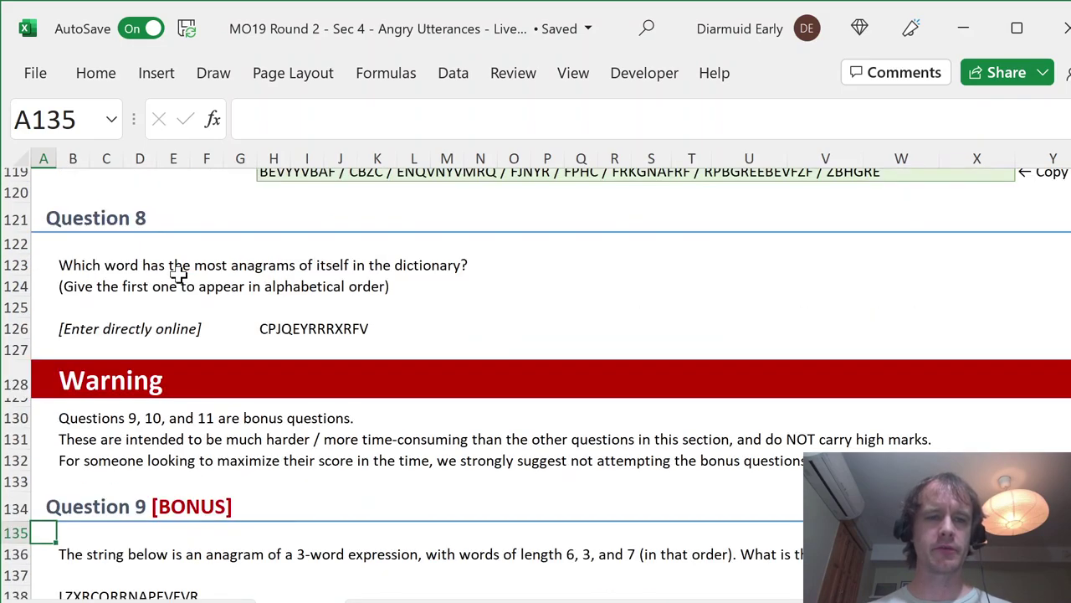
{"action": "scroll", "coordinate": [178, 275], "scroll_direction": "up", "scroll_amount": 7}
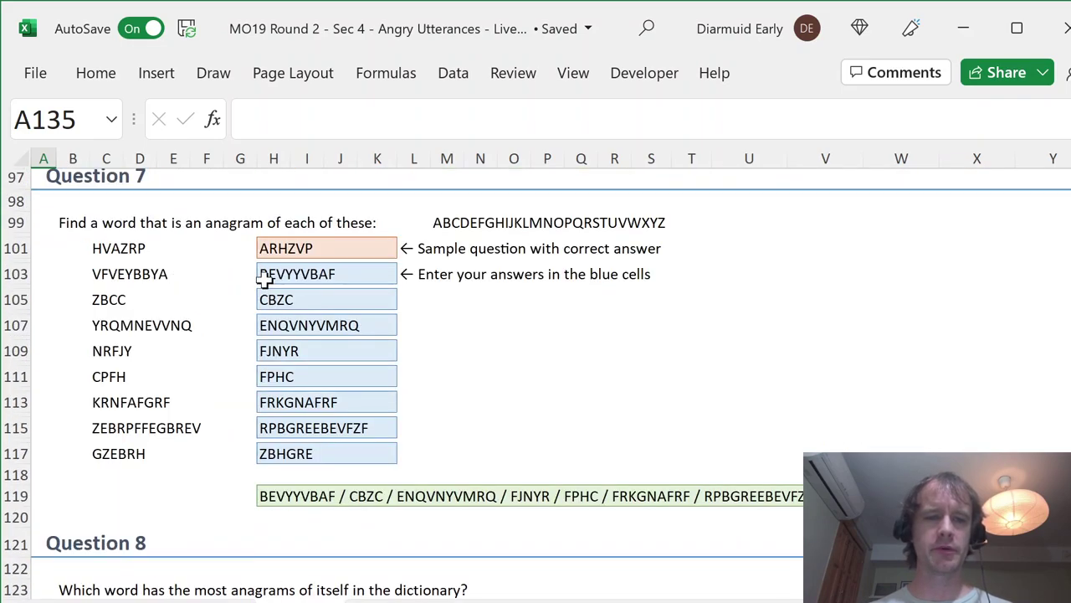
{"action": "left_click", "coordinate": [264, 281]}
{"action": "double_click", "coordinate": [419, 121]}
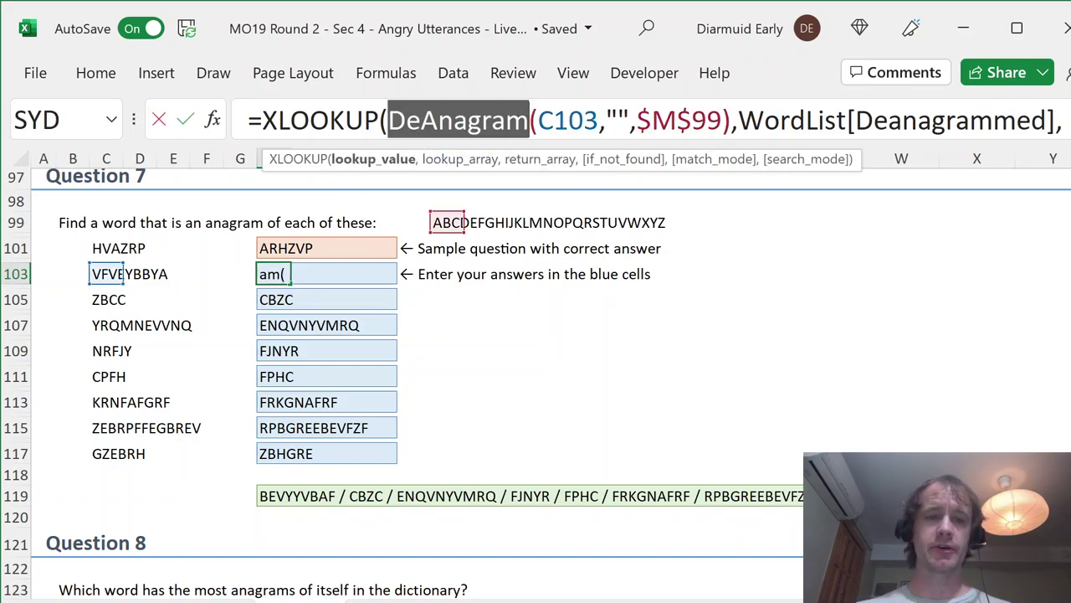
{"action": "key", "text": "Escape"}
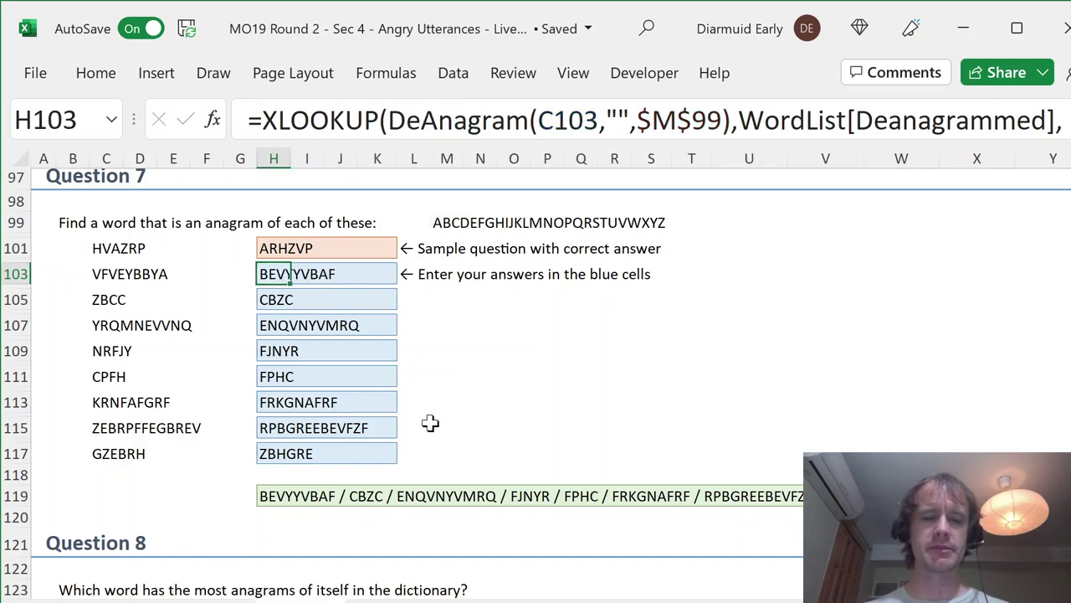
{"action": "left_click", "coordinate": [262, 472]}
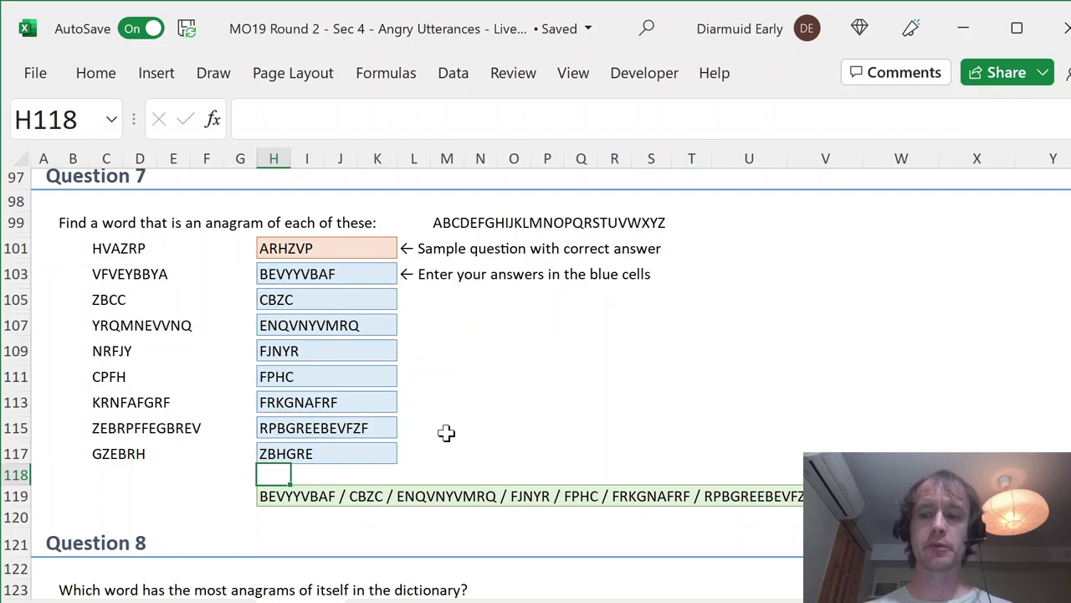
{"action": "left_click", "coordinate": [265, 274]}
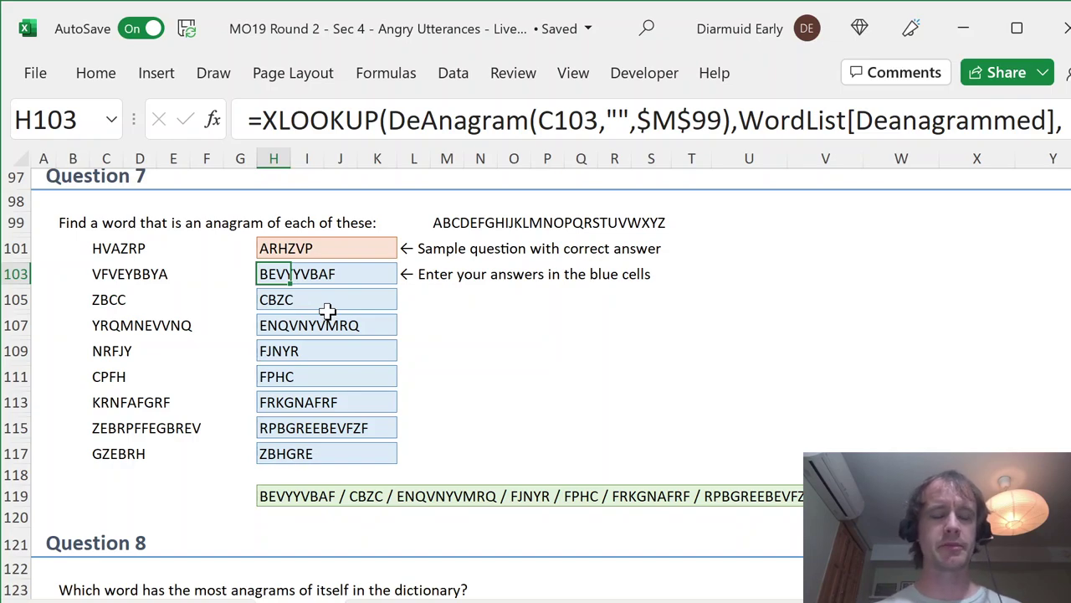
Step: Start a DeAnagram formula in G138 using B138 as the start string, an empty end string and AtoZ as the character list
{"action": "scroll", "coordinate": [327, 310], "scroll_direction": "down", "scroll_amount": 9}
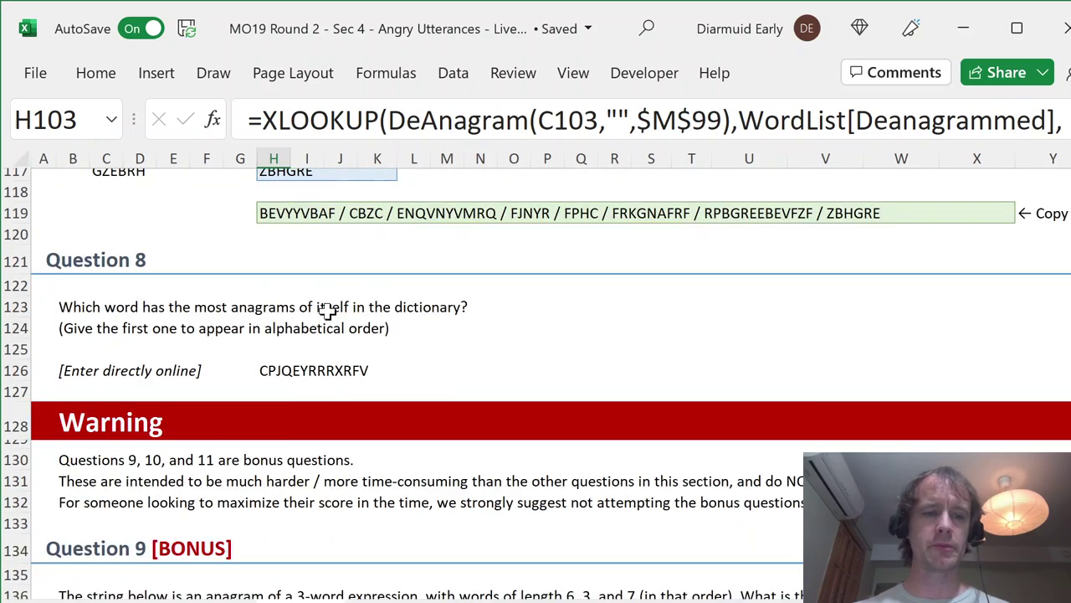
{"action": "left_click", "coordinate": [67, 488]}
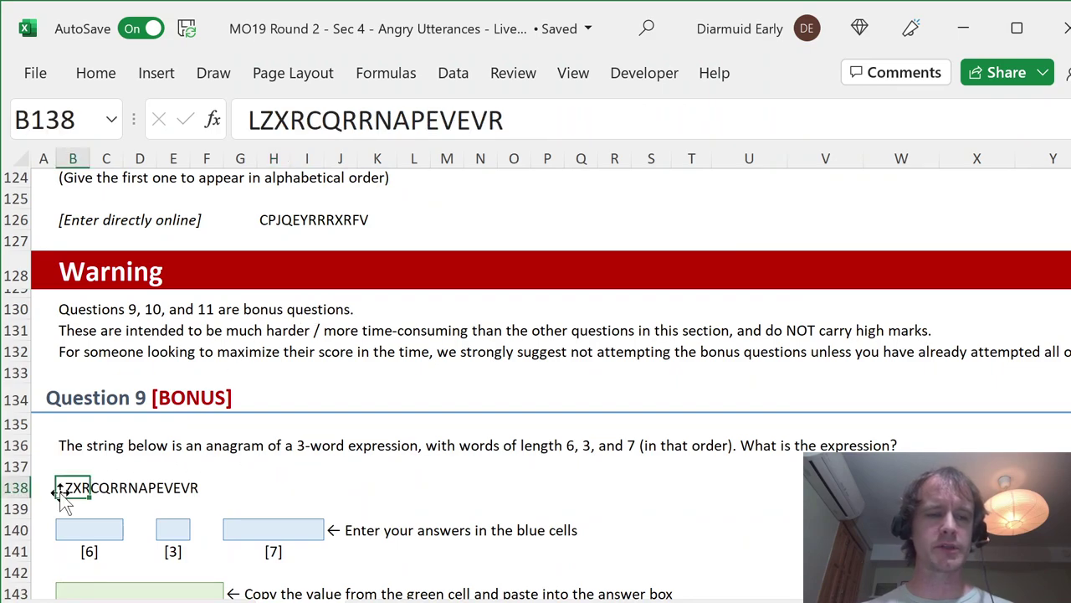
{"action": "scroll", "coordinate": [258, 473], "scroll_direction": "down", "scroll_amount": 2}
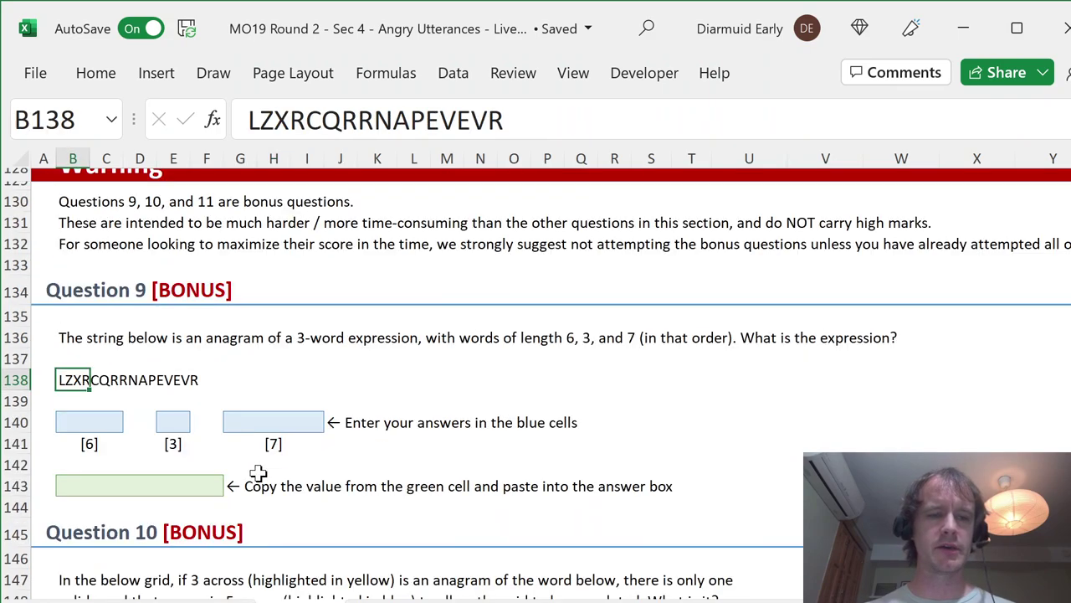
{"action": "left_click", "coordinate": [231, 379]}
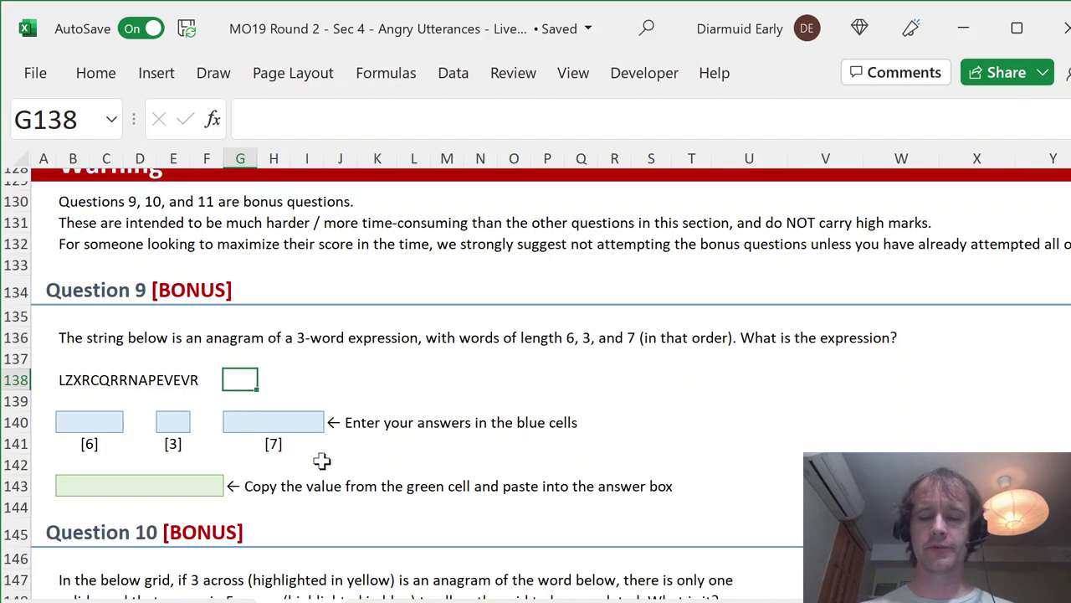
{"action": "type", "text": "=de"}
{"action": "key", "text": "Tab"}
{"action": "key", "text": "Left"}
{"action": "key", "text": "Left"}
{"action": "key", "text": "Left"}
{"action": "key", "text": "Left"}
{"action": "key", "text": "Left"}
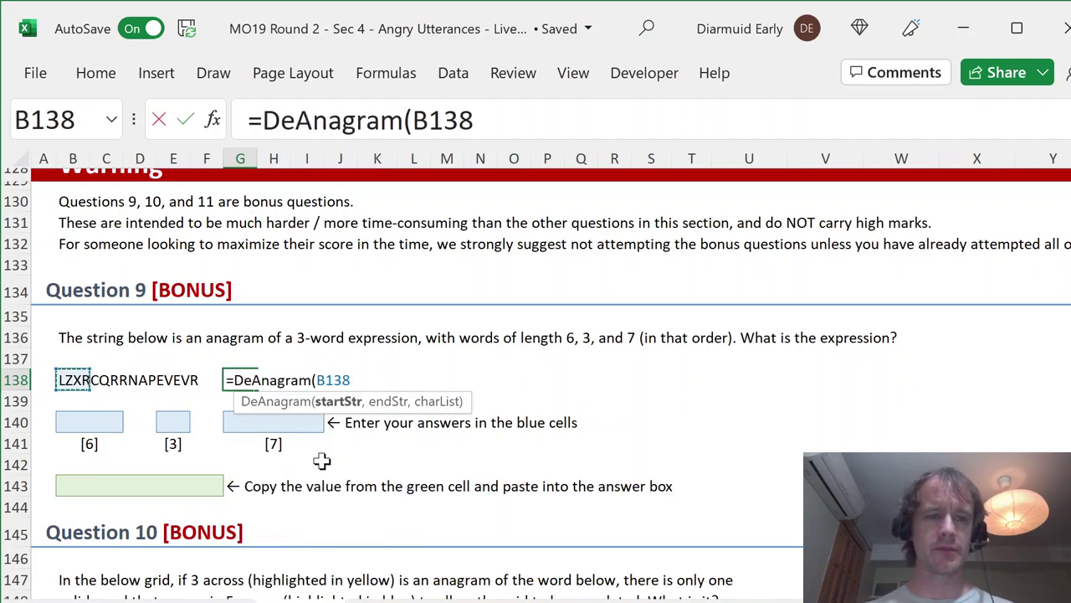
{"action": "type", "text": ",\"\","}
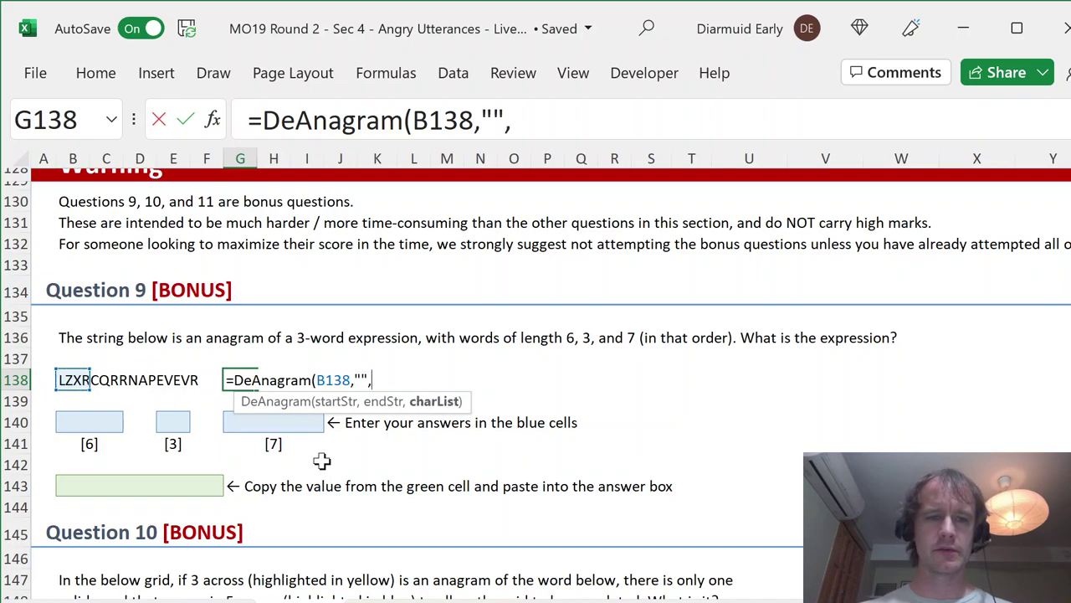
{"action": "type", "text": "ato"}
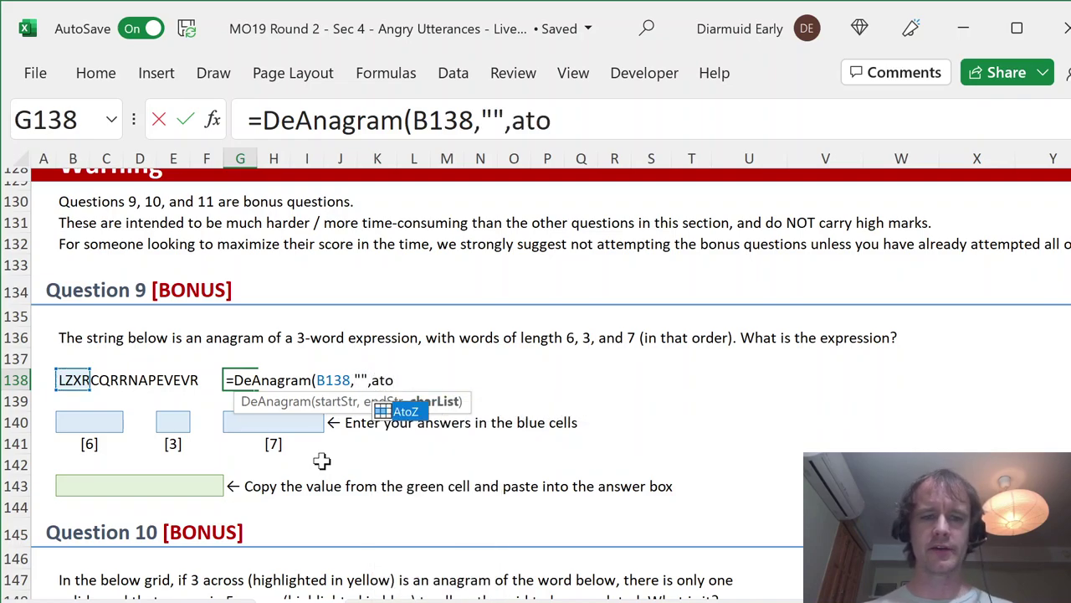
{"action": "key", "text": "Tab"}
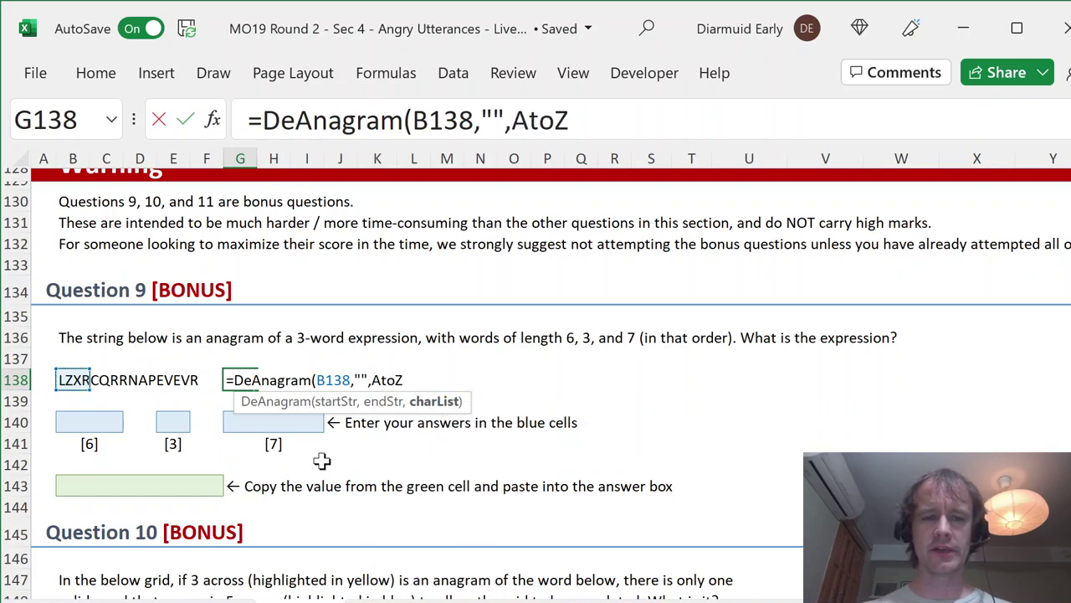
Step: Preview what the AtoZ argument evaluates to, restore the name, and complete the DeAnagram formula in G138
{"action": "double_click", "coordinate": [387, 380]}
{"action": "key", "text": "F9"}
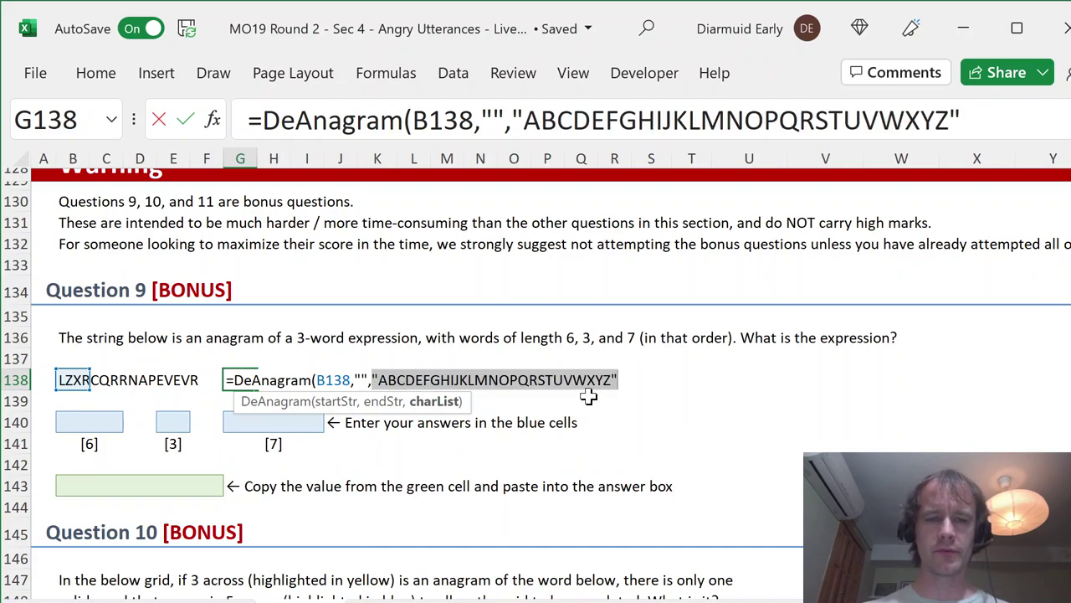
{"action": "key", "text": "ctrl+z"}
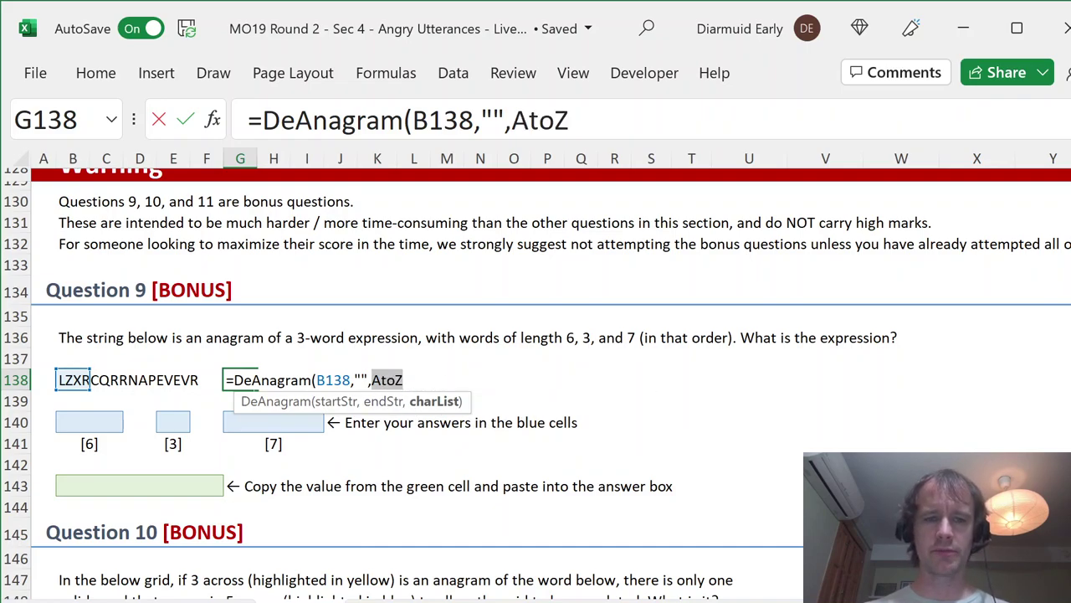
{"action": "key", "text": "Right"}
{"action": "type", "text": ")"}
{"action": "key", "text": "Return"}
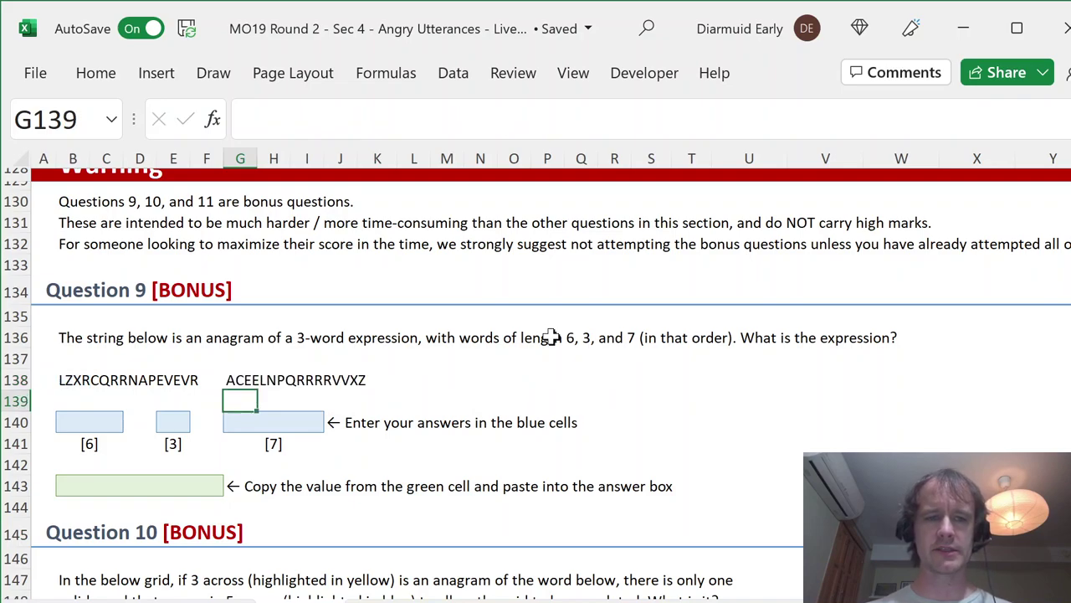
Step: Examine Question 9's scrambled string in B138 and the row of answer cells B140:I140
{"action": "key", "text": "Up"}
{"action": "key", "text": "Left"}
{"action": "key", "text": "Left"}
{"action": "key", "text": "Left"}
{"action": "key", "text": "Left"}
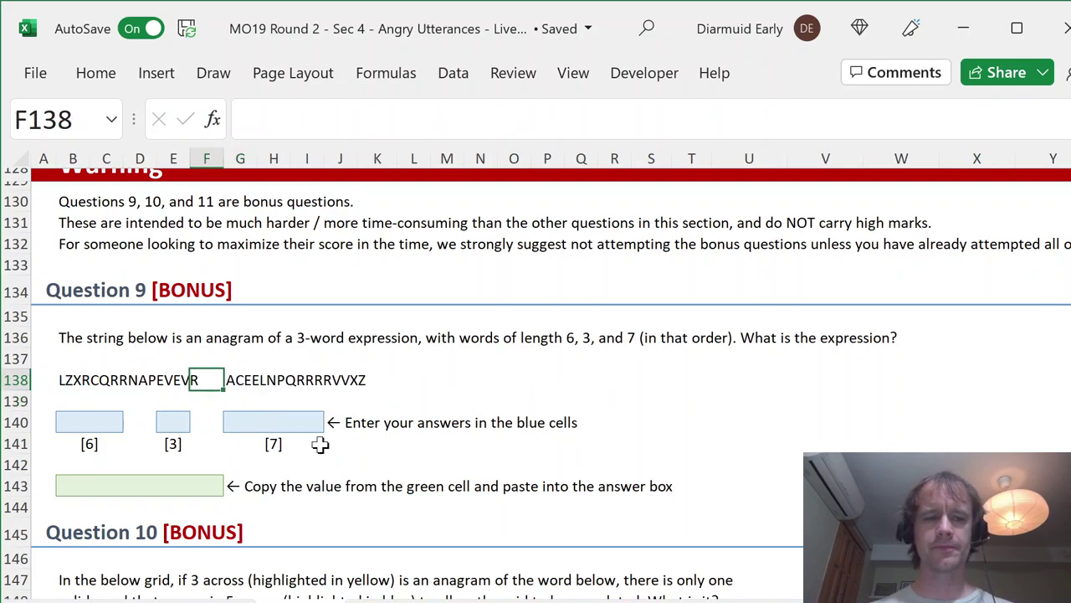
{"action": "left_click", "coordinate": [67, 381]}
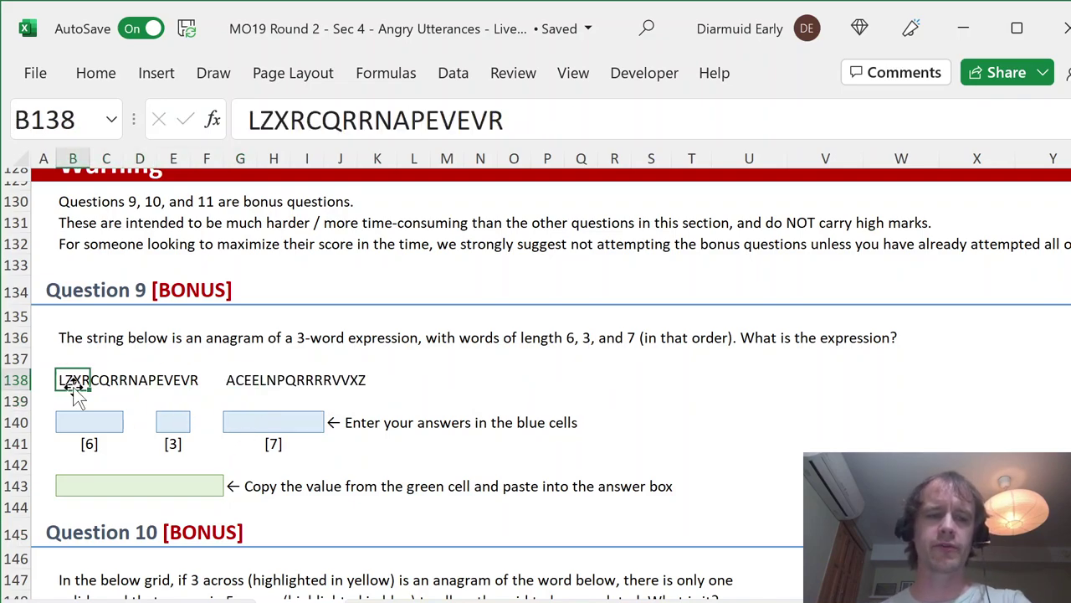
{"action": "left_click_drag", "start_coordinate": [72, 426], "coordinate": [314, 423]}
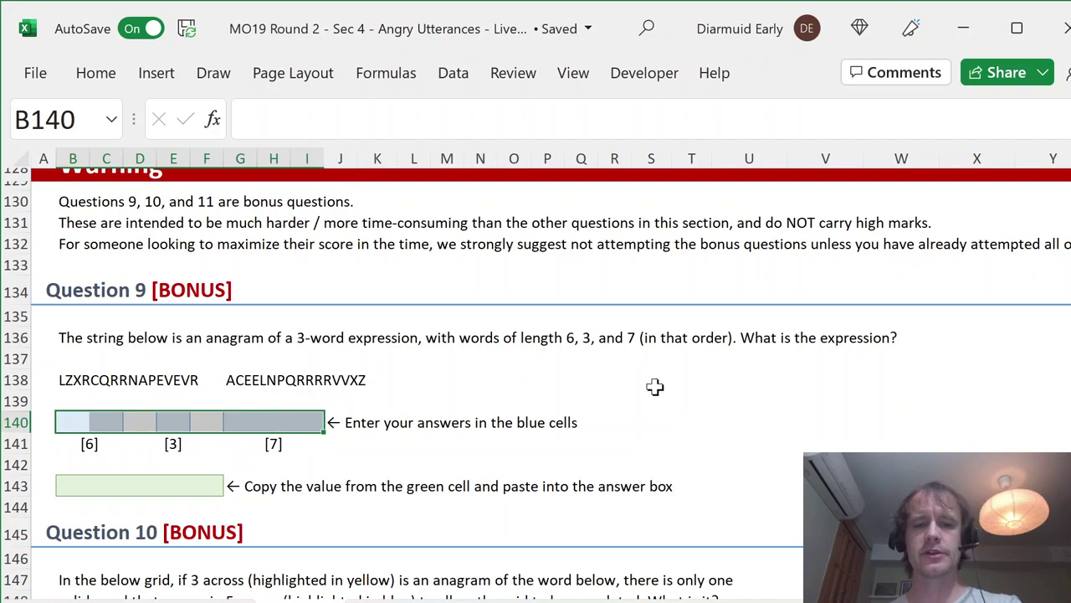
Step: List the word lengths 6, 3 and 7 in T139:T141 beside Question 9
{"action": "left_click", "coordinate": [703, 403]}
{"action": "type", "text": "6"}
{"action": "key", "text": "Return"}
{"action": "type", "text": "3"}
{"action": "key", "text": "Return"}
{"action": "type", "text": "7"}
{"action": "key", "text": "Tab"}
Step: Count the WordList words of each length in U139:U141 with COUNTIFS on WordList[Length] and the adjacent length
{"action": "key", "text": "Up"}
{"action": "key", "text": "Up"}
{"action": "type", "text": "=coutn"}
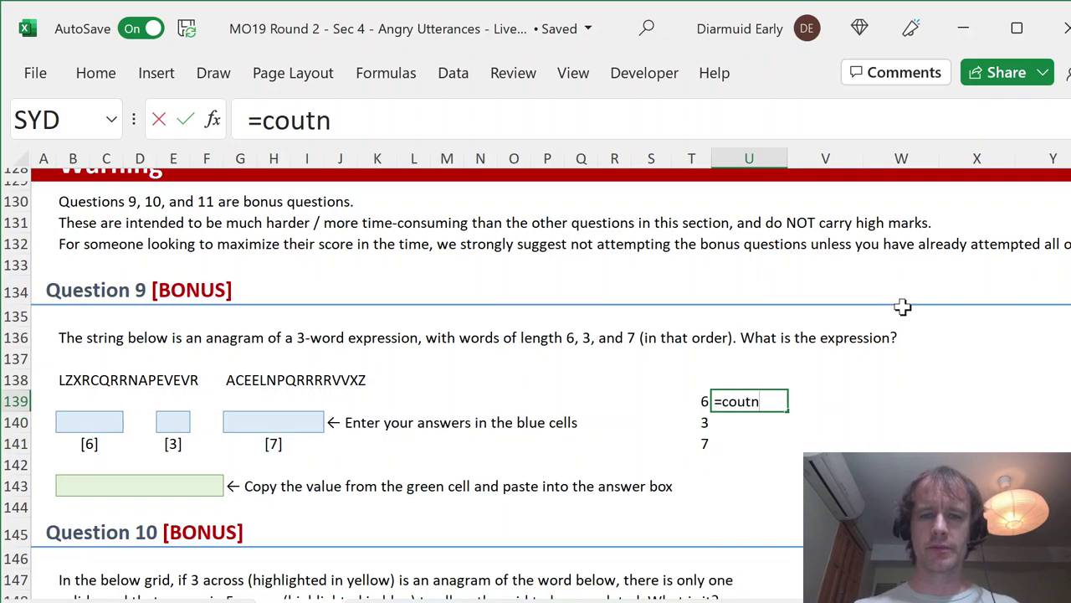
{"action": "key", "text": "BackSpace"}
{"action": "key", "text": "BackSpace"}
{"action": "type", "text": "ntifs"}
{"action": "key", "text": "Tab"}
{"action": "type", "text": "word"}
{"action": "key", "text": "Tab"}
{"action": "type", "text": "[,"}
{"action": "key", "text": "BackSpace"}
{"action": "type", "text": "Length],"}
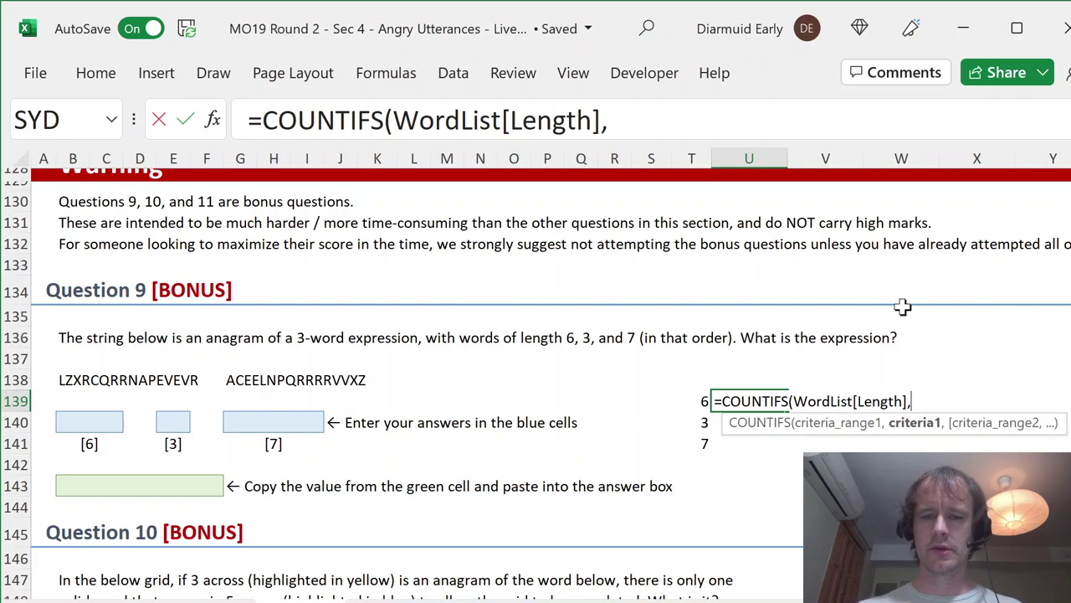
{"action": "key", "text": "Left"}
{"action": "key", "text": "Return"}
{"action": "key", "text": "ctrl+d"}
{"action": "key", "text": "Down"}
{"action": "key", "text": "ctrl+d"}
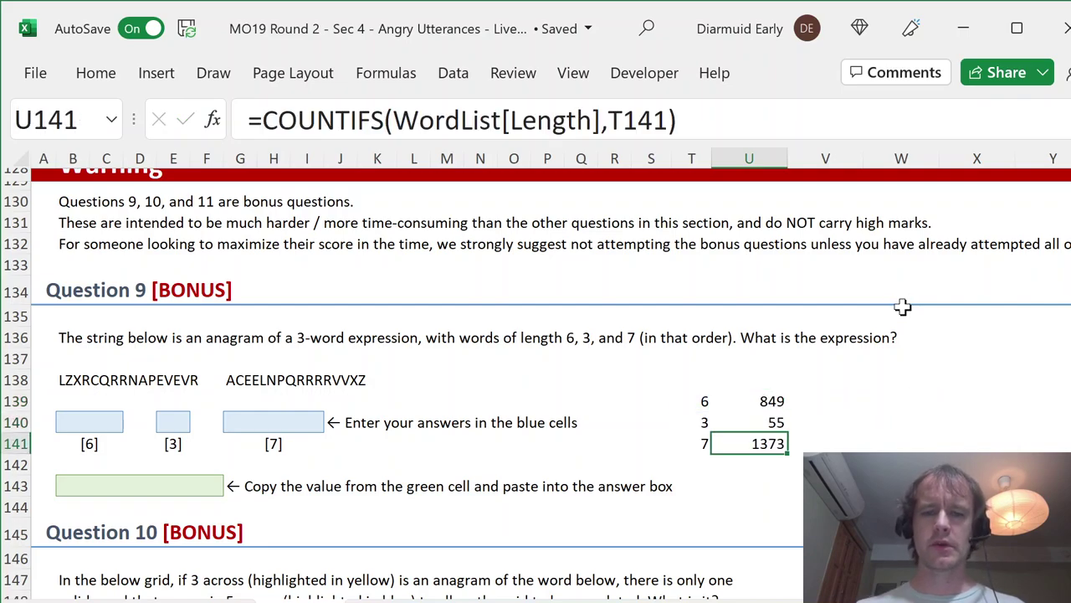
Step: Multiply the three counts with =PRODUCT(U139:U141) in V142 and adjust the result's number format
{"action": "key", "text": "Right"}
{"action": "key", "text": "Down"}
{"action": "key", "text": "Down"}
{"action": "key", "text": "Up"}
{"action": "type", "text": "=prod"}
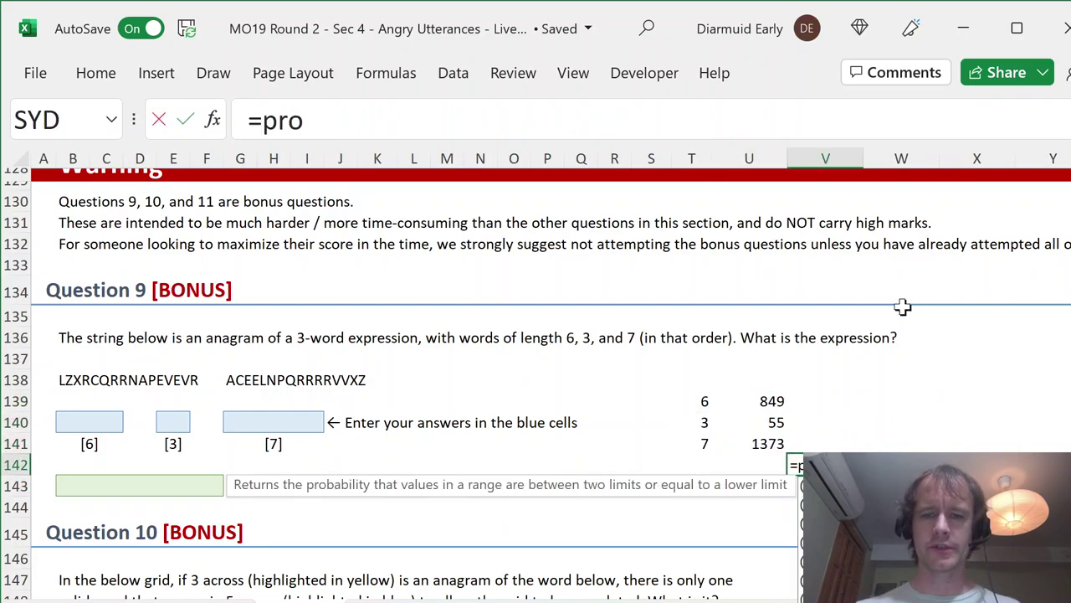
{"action": "key", "text": "Tab"}
{"action": "key", "text": "Left"}
{"action": "key", "text": "Up"}
{"action": "key", "text": "shift+Up"}
{"action": "key", "text": "shift+Up"}
{"action": "key", "text": "Return"}
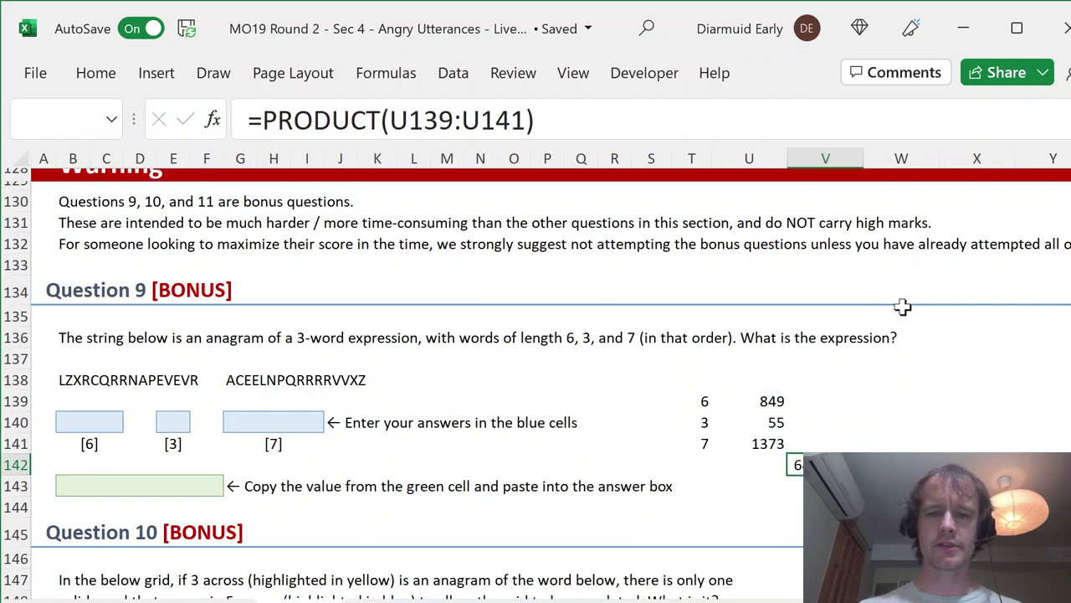
{"action": "key", "text": "Up"}
{"action": "key", "text": "alt+h"}
{"action": "key", "text": "9"}
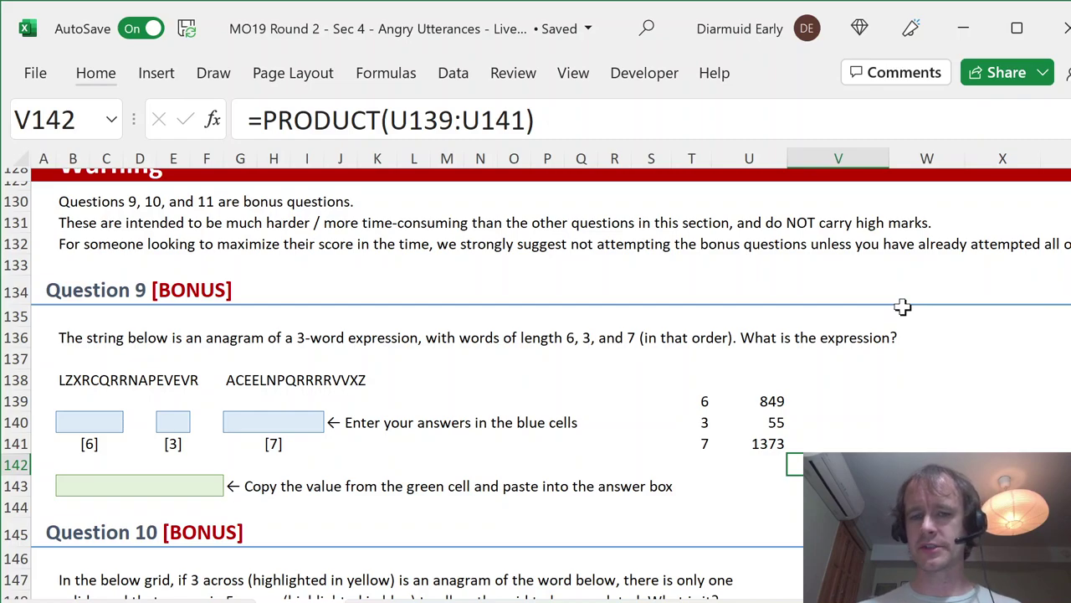
Step: Clear the helper word lengths and counts in T138:U141
{"action": "key", "text": "Up"}
{"action": "key", "text": "Left"}
{"action": "key", "text": "shift+Up"}
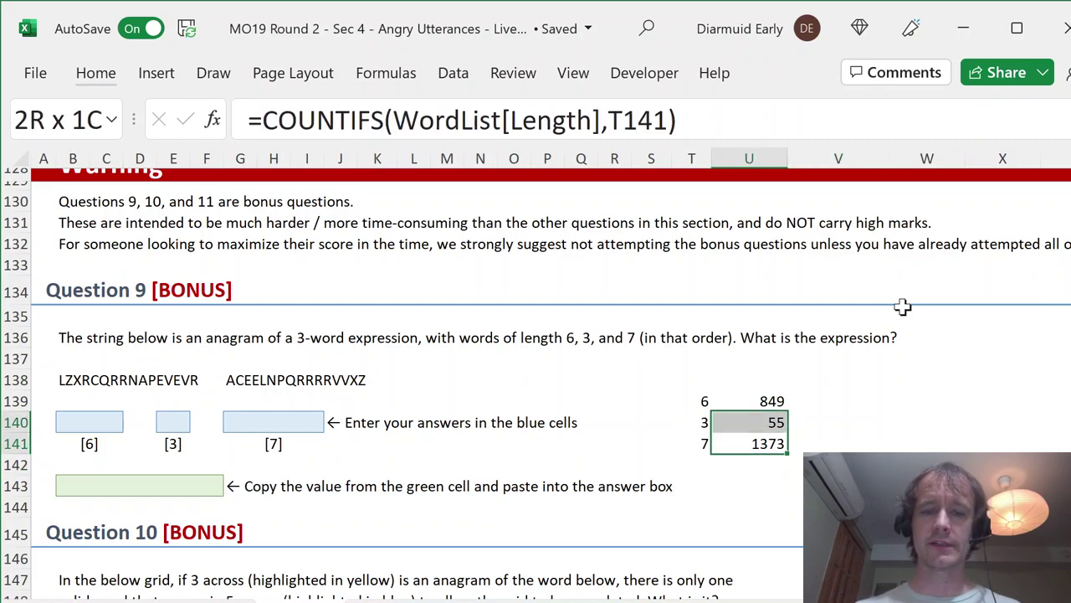
{"action": "key", "text": "shift+Up"}
{"action": "key", "text": "shift+Up"}
{"action": "key", "text": "shift+Left"}
{"action": "key", "text": "Delete"}
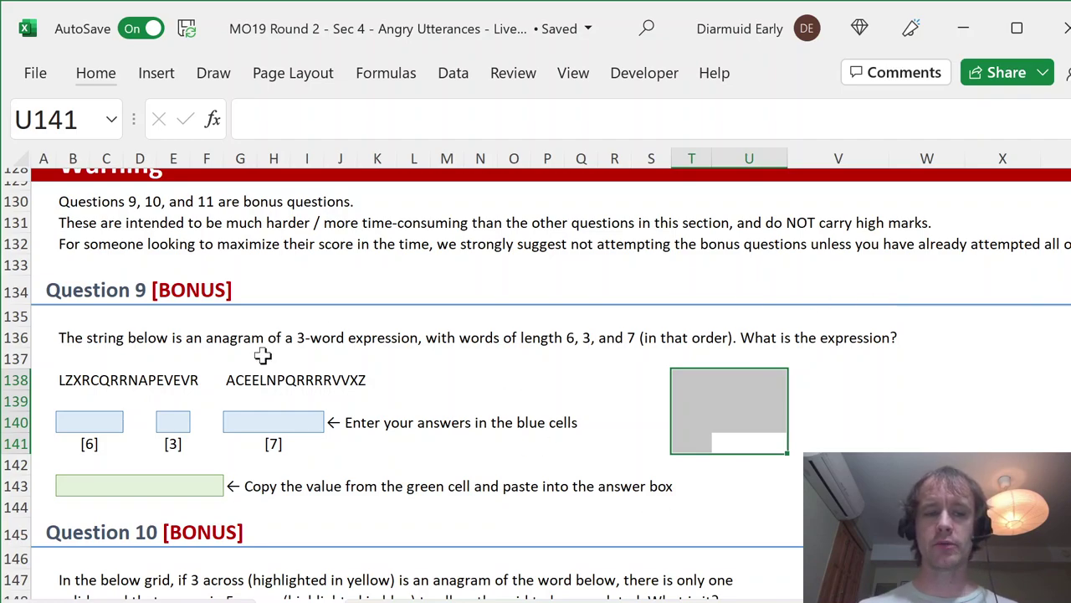
Step: On a blank sheet, enter the word length 6 in A3
{"action": "left_click", "coordinate": [240, 381]}
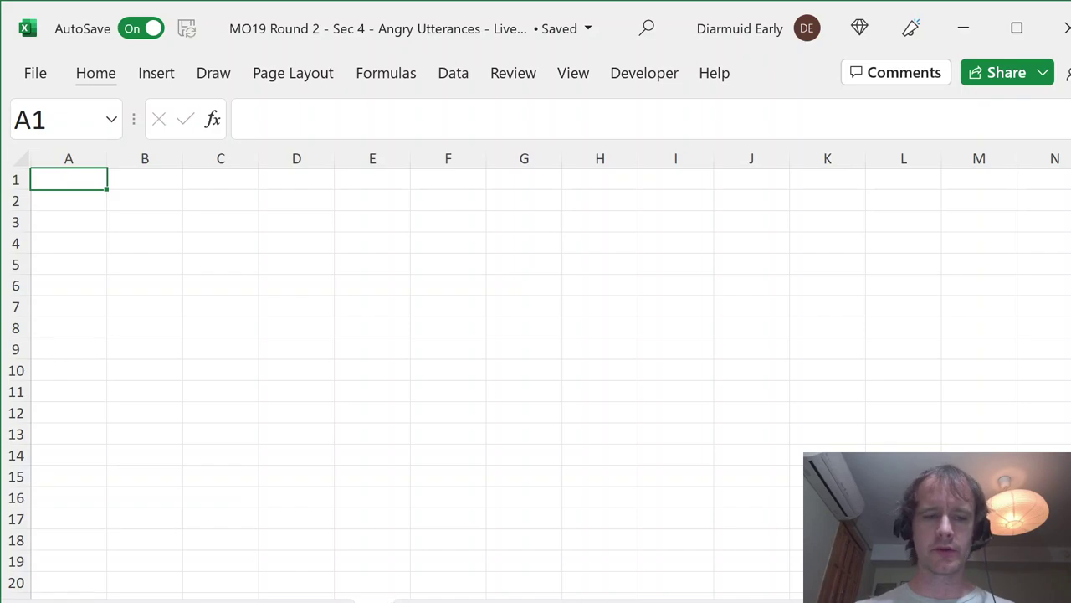
{"action": "key", "text": "Right"}
{"action": "key", "text": "Down"}
{"action": "key", "text": "Left"}
{"action": "key", "text": "Down"}
{"action": "type", "text": "6"}
{"action": "key", "text": "Return"}
Step: Enter =FILTER(WordList[Word],WordList[Length],A3) in A4 to list words under the length heading
{"action": "type", "text": "="}
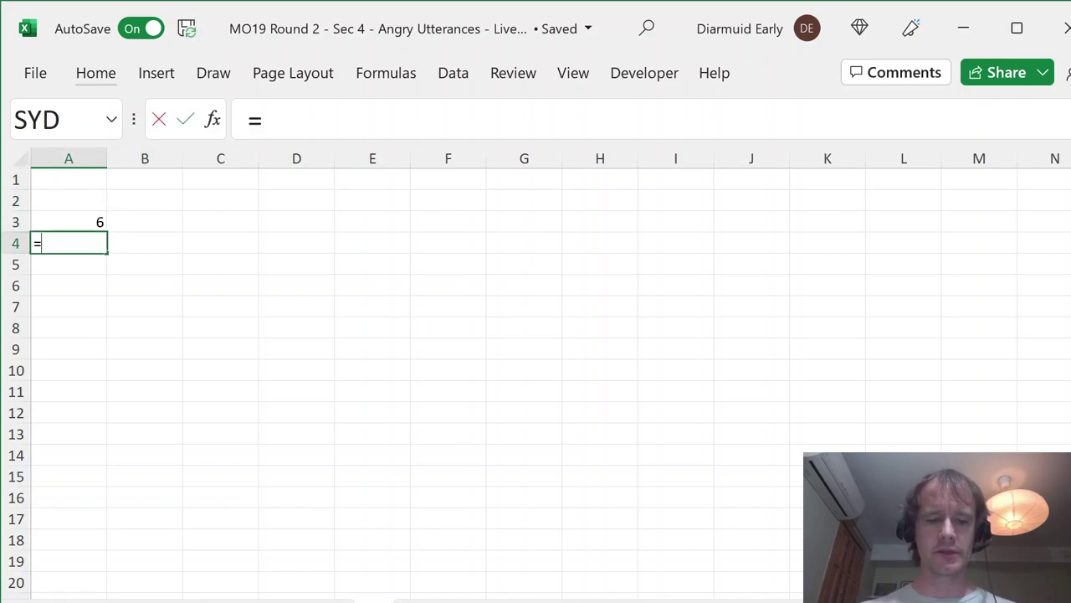
{"action": "type", "text": "FILTER(WordList"}
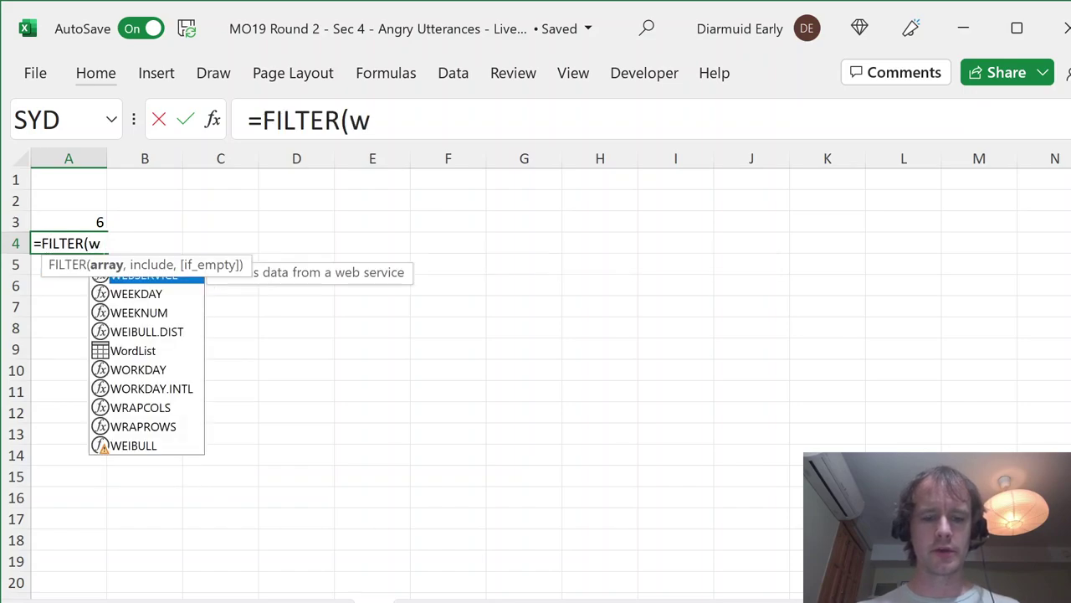
{"action": "type", "text": "[Word],w"}
{"action": "key", "text": "Tab"}
{"action": "type", "text": "],word"}
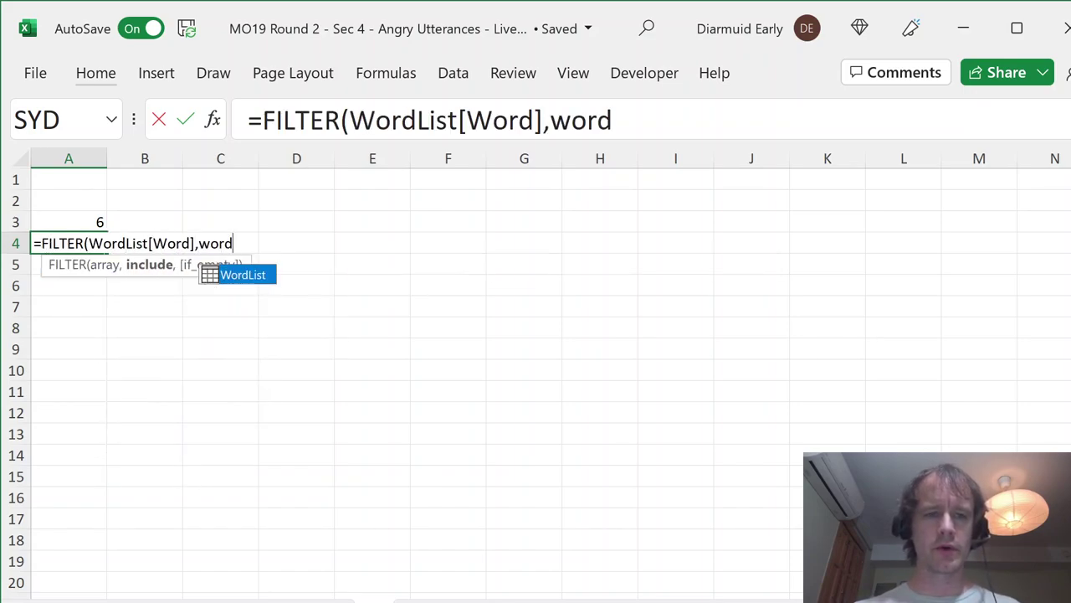
{"action": "key", "text": "Tab"}
{"action": "type", "text": "[l"}
{"action": "key", "text": "Tab"}
{"action": "type", "text": "],"}
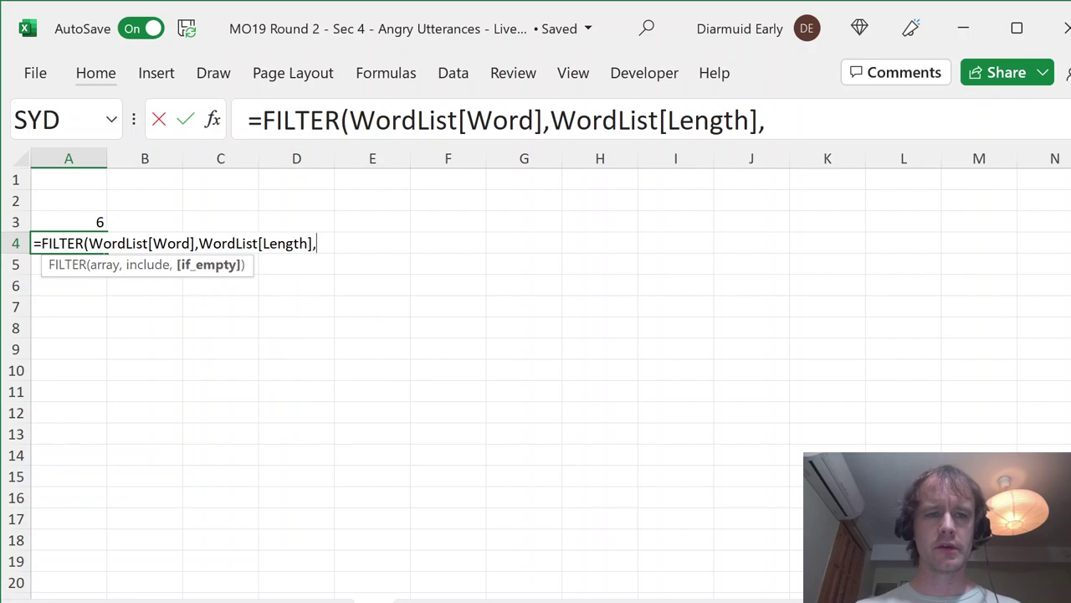
{"action": "key", "text": "Up"}
{"action": "type", "text": ")"}
{"action": "key", "text": "Return"}
Step: Copy the length heading and FILTER formula from A3:A4 to D3:D4 and set the length in D3 to 3
{"action": "key", "text": "Up"}
{"action": "key", "text": "Right"}
{"action": "key", "text": "Left"}
{"action": "key", "text": "Up"}
{"action": "key", "text": "shift+Down"}
{"action": "key", "text": "ctrl+c"}
{"action": "key", "text": "Right"}
{"action": "key", "text": "Right"}
{"action": "key", "text": "Right"}
{"action": "key", "text": "ctrl+v"}
{"action": "key", "text": "Left"}
{"action": "key", "text": "Right"}
{"action": "type", "text": "3"}
{"action": "key", "text": "ctrl+Return"}
Step: Copy the heading and FILTER formula from D3:D4 to G3:G4 and set the length in G3 to 7
{"action": "key", "text": "shift+Down"}
{"action": "key", "text": "ctrl+c"}
{"action": "key", "text": "Right"}
{"action": "key", "text": "Right"}
{"action": "key", "text": "Right"}
{"action": "key", "text": "shift+Down"}
{"action": "key", "text": "ctrl+v"}
{"action": "key", "text": "Left"}
{"action": "key", "text": "Right"}
{"action": "type", "text": "7"}
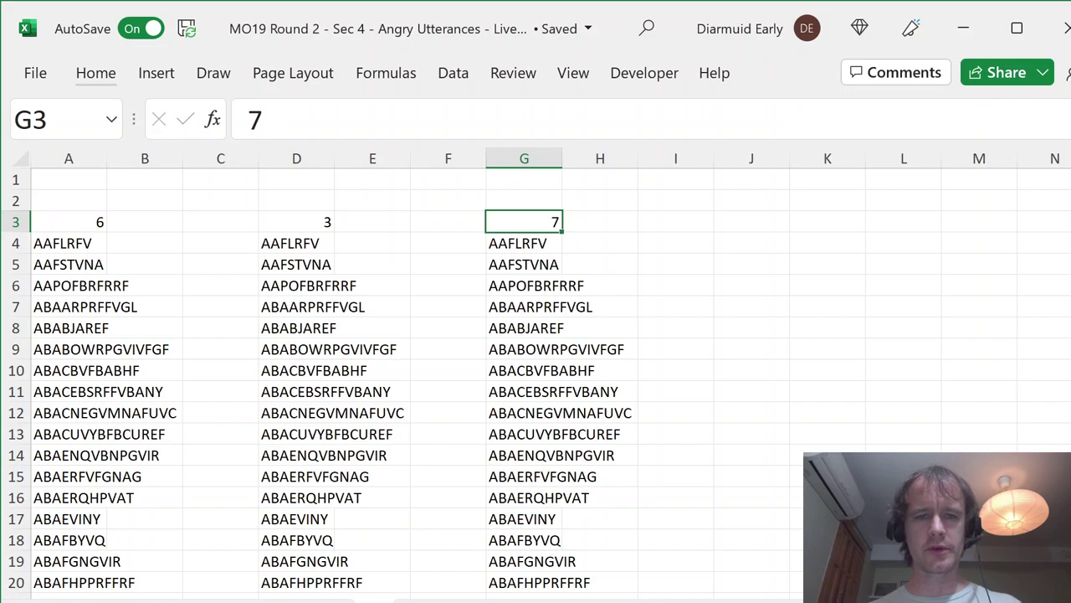
{"action": "key", "text": "Left"}
{"action": "key", "text": "Left"}
{"action": "key", "text": "Left"}
{"action": "key", "text": "Left"}
{"action": "key", "text": "Left"}
{"action": "key", "text": "Left"}
{"action": "key", "text": "Down"}
{"action": "key", "text": "Right"}
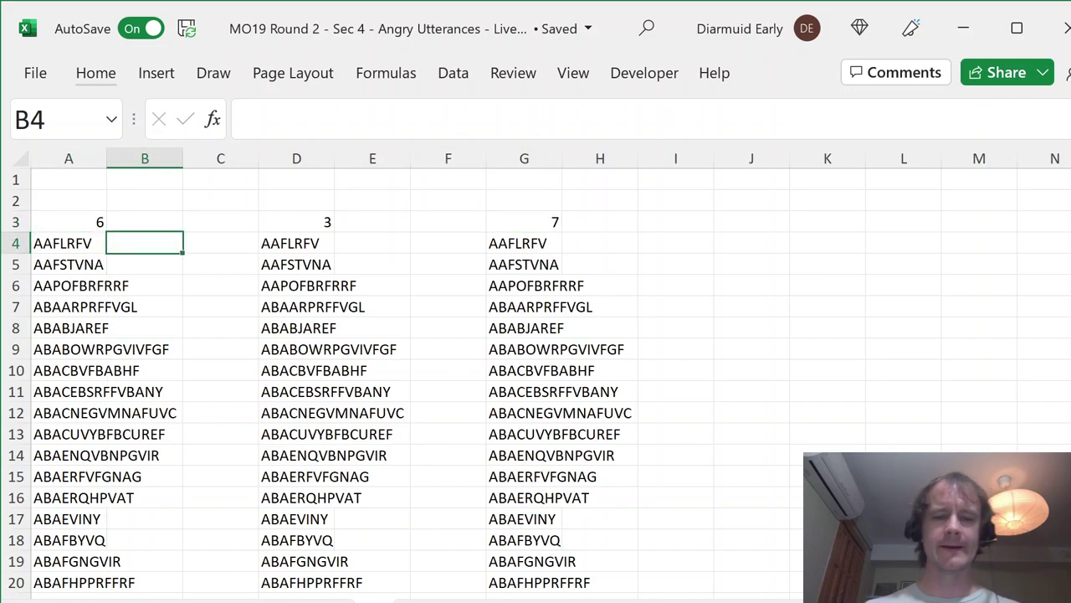
{"action": "left_click", "coordinate": [94, 84]}
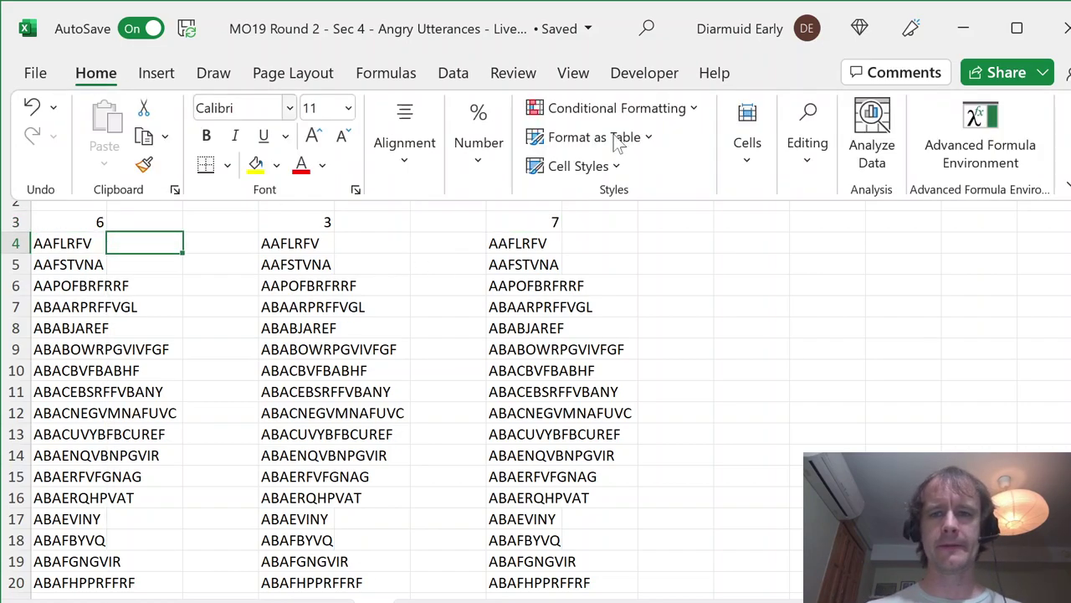
{"action": "left_click", "coordinate": [975, 121]}
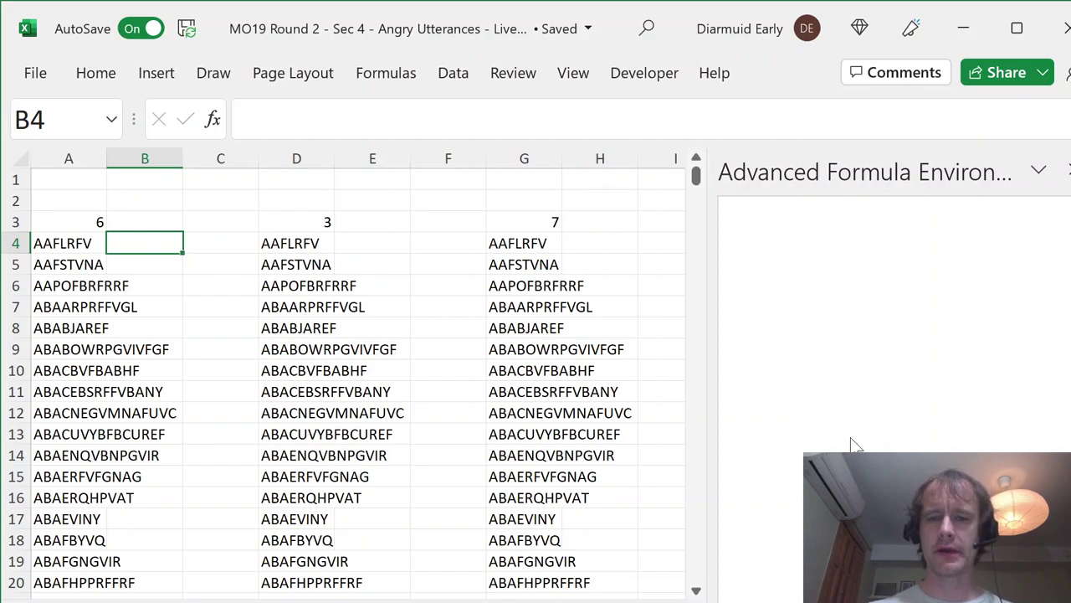
{"action": "left_click", "coordinate": [1067, 170]}
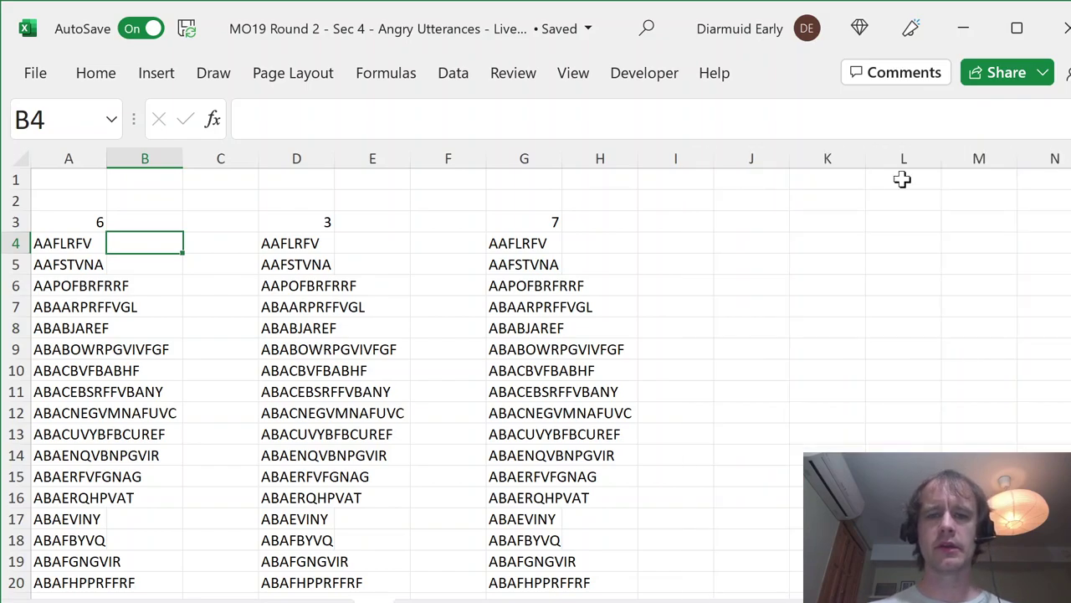
Step: Autofit the width of column A to its word list
{"action": "left_click", "coordinate": [84, 259]}
{"action": "key", "text": "ctrl+space"}
{"action": "key", "text": "alt+h"}
{"action": "key", "text": "o"}
{"action": "key", "text": "i"}
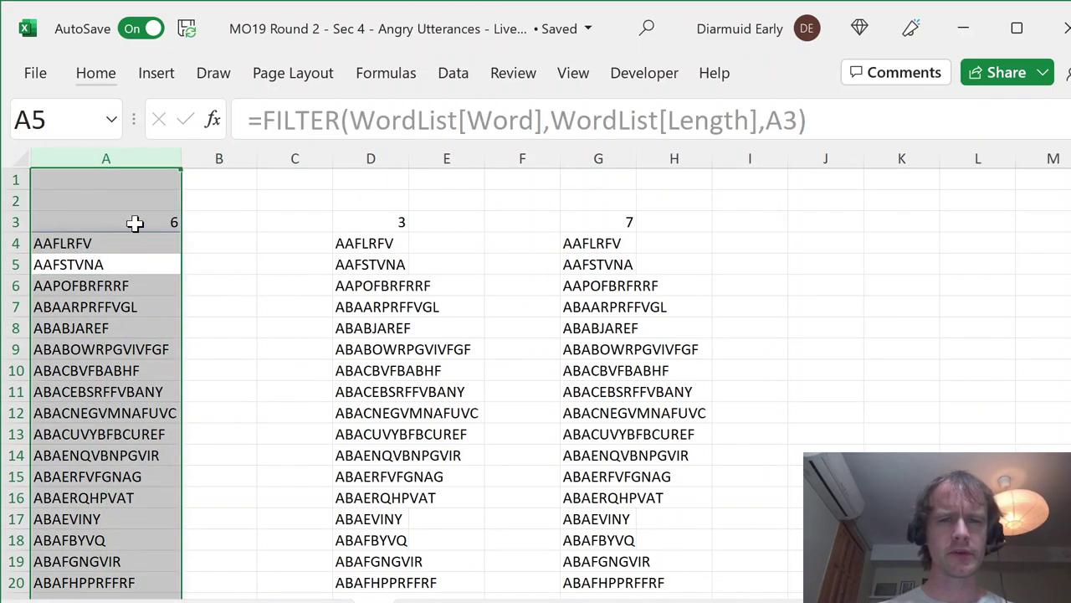
Step: Correct the A4 formula to =FILTER(WordList[Word],WordList[Length]=A3) so that it matches words by length
{"action": "left_click", "coordinate": [137, 223]}
{"action": "left_click", "coordinate": [131, 246]}
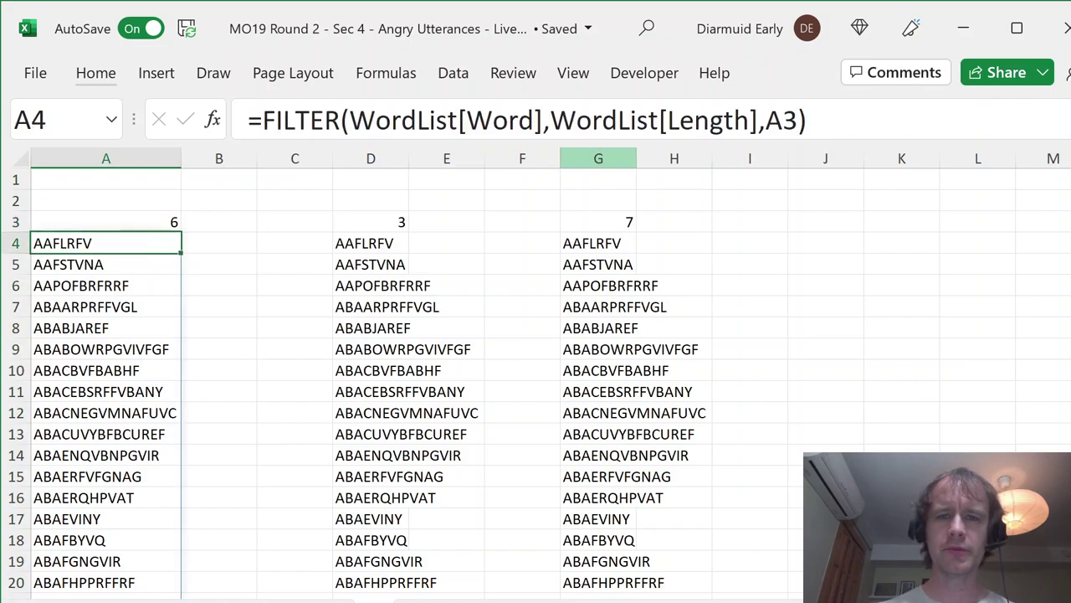
{"action": "left_click", "coordinate": [766, 120]}
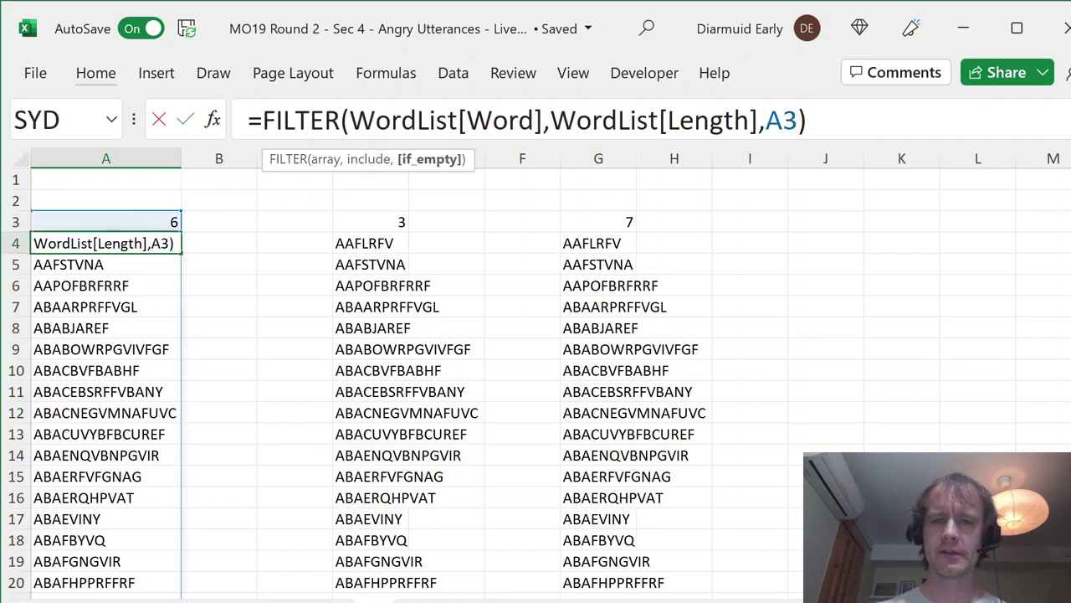
{"action": "key", "text": "BackSpace"}
{"action": "type", "text": "="}
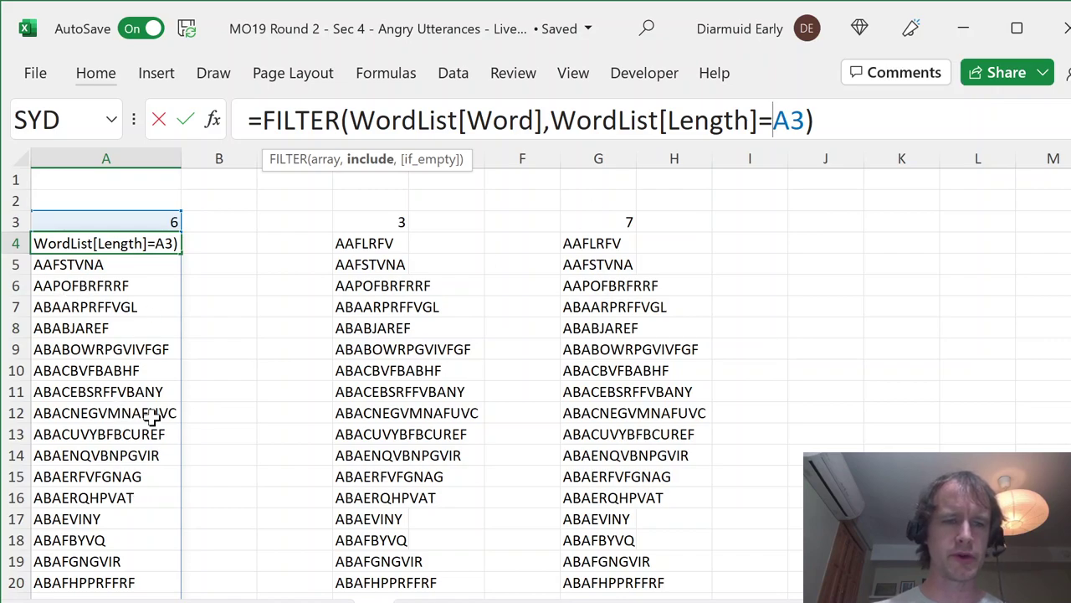
Step: Copy the corrected FILTER formula from A4 to D4 and G4
{"action": "key", "text": "ctrl+c"}
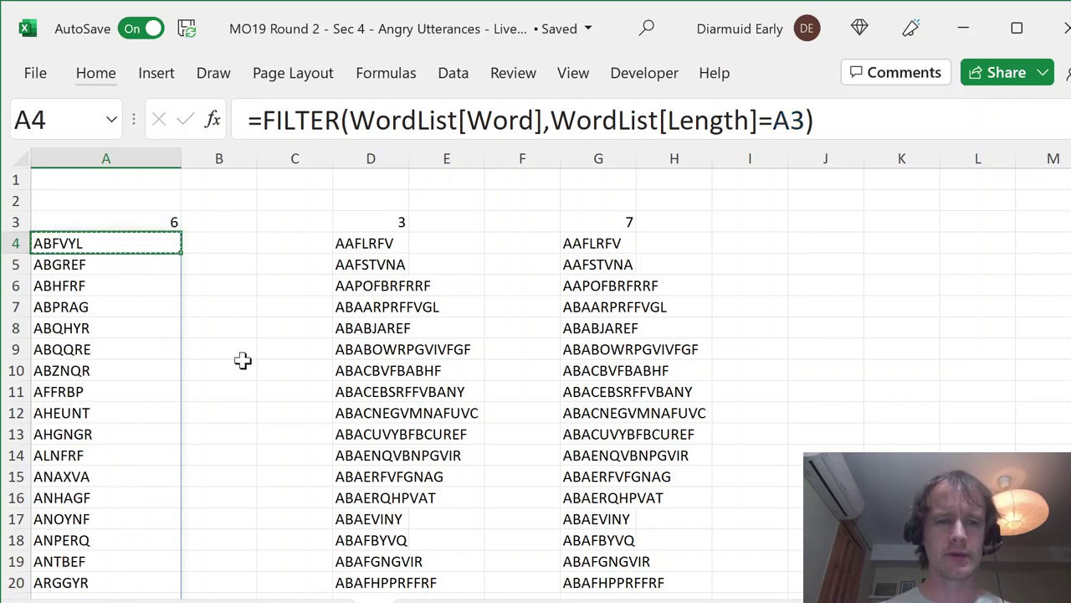
{"action": "key", "text": "Right"}
{"action": "key", "text": "Right"}
{"action": "key", "text": "Right"}
{"action": "key", "text": "ctrl+v"}
{"action": "key", "text": "Right"}
{"action": "key", "text": "Right"}
{"action": "key", "text": "Right"}
{"action": "key", "text": "ctrl+v"}
Step: Autofit the width of column A to the filtered word list
{"action": "key", "text": "Left"}
{"action": "key", "text": "Left"}
{"action": "key", "text": "Left"}
{"action": "key", "text": "Left"}
{"action": "key", "text": "Left"}
{"action": "key", "text": "Left"}
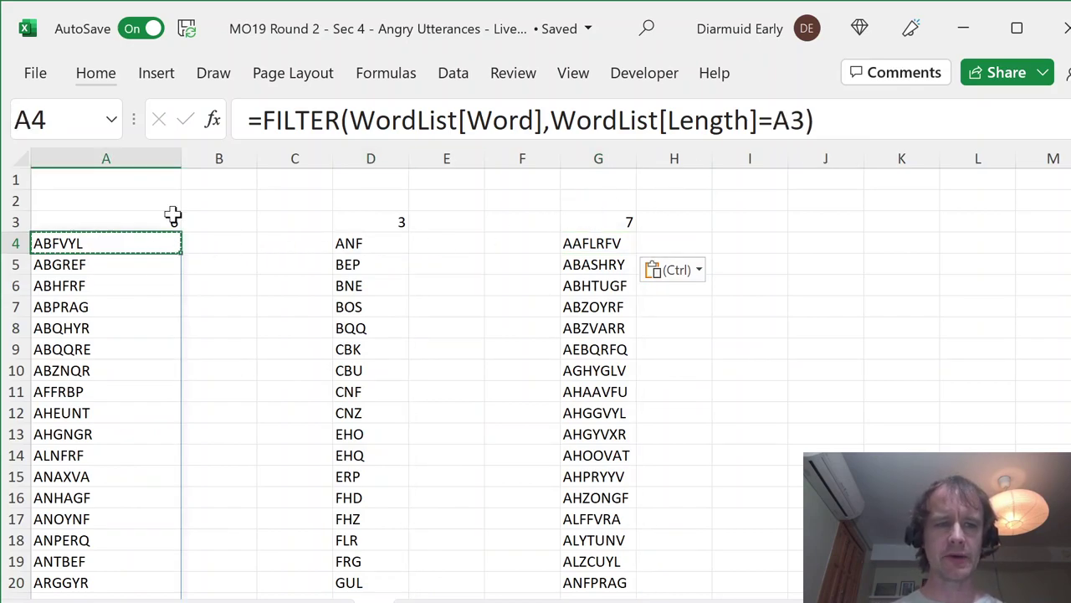
{"action": "key", "text": "ctrl+space"}
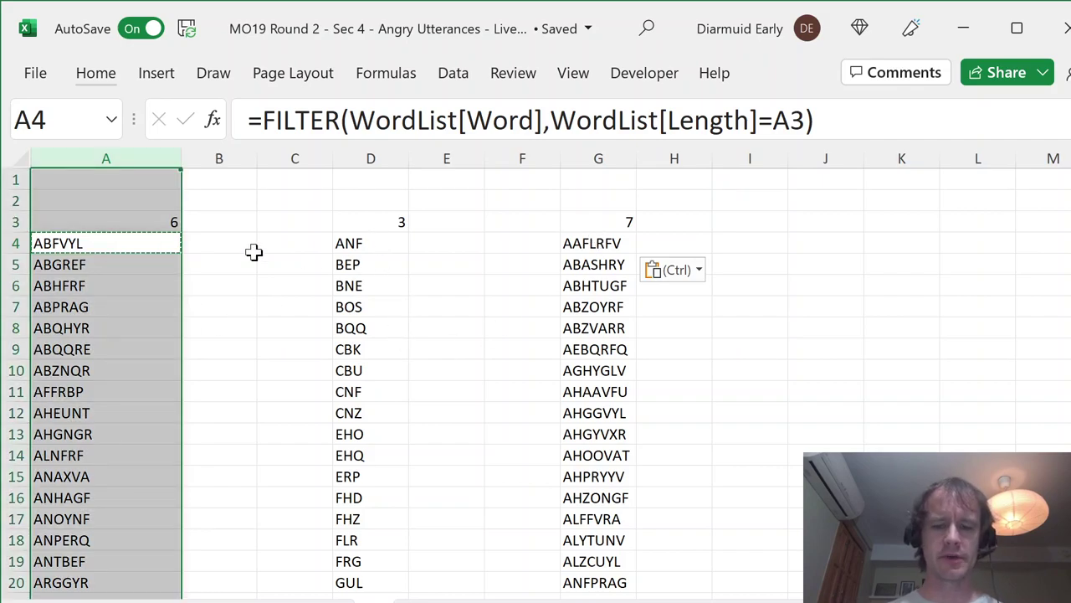
{"action": "key", "text": "alt+h"}
{"action": "key", "text": "o"}
{"action": "key", "text": "i"}
{"action": "left_click", "coordinate": [83, 243]}
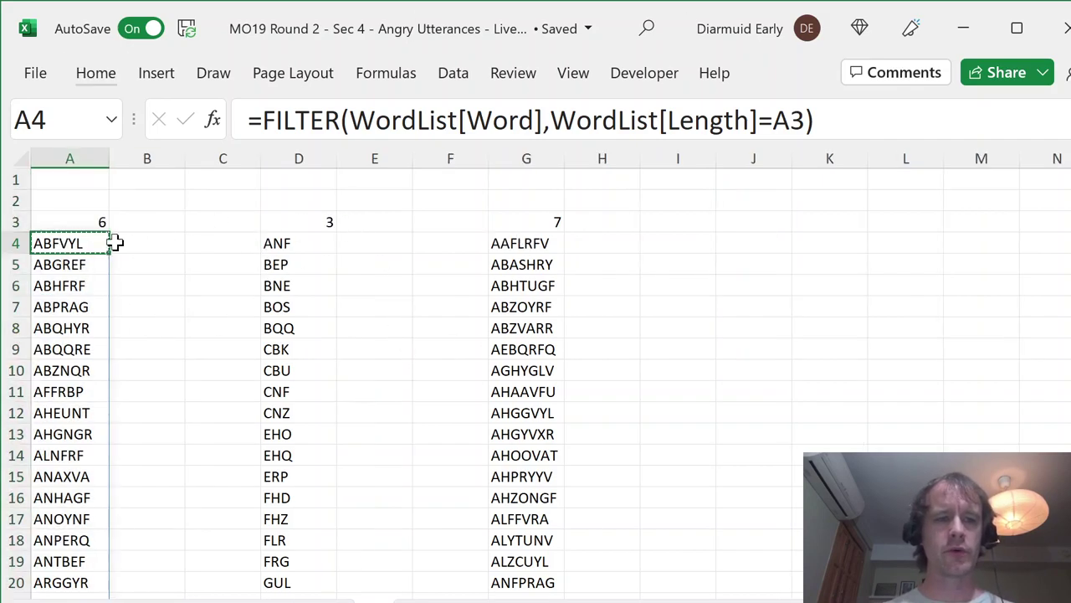
Step: Enter =DeAnagram(A4#,"",AtoZ) in B4 to sort the letters of every word in the first list
{"action": "left_click", "coordinate": [134, 242]}
{"action": "type", "text": "=de"}
{"action": "key", "text": "Tab"}
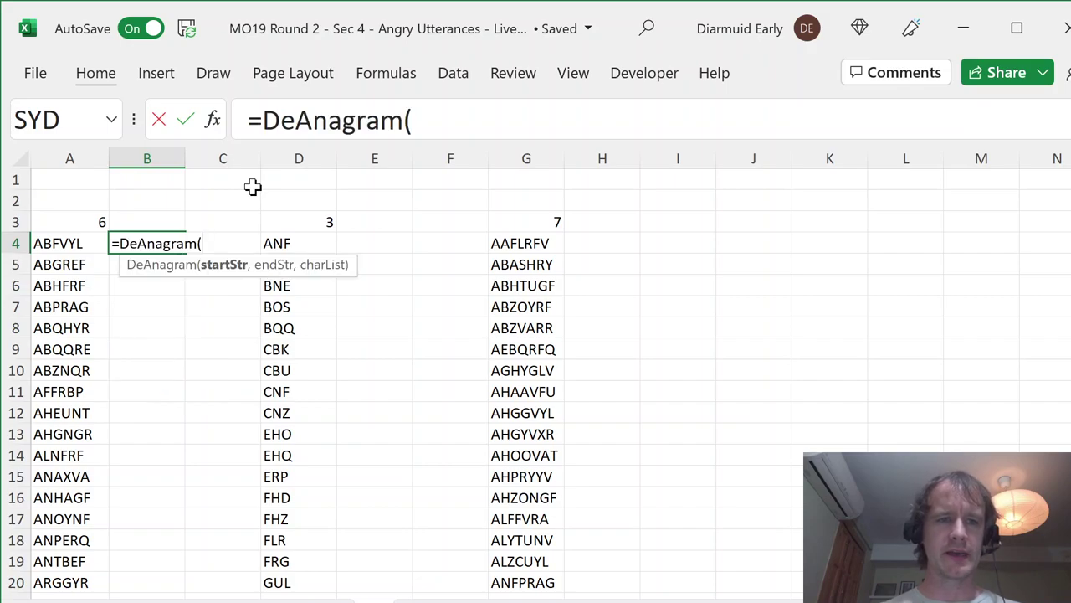
{"action": "key", "text": "Left"}
{"action": "type", "text": "#"}
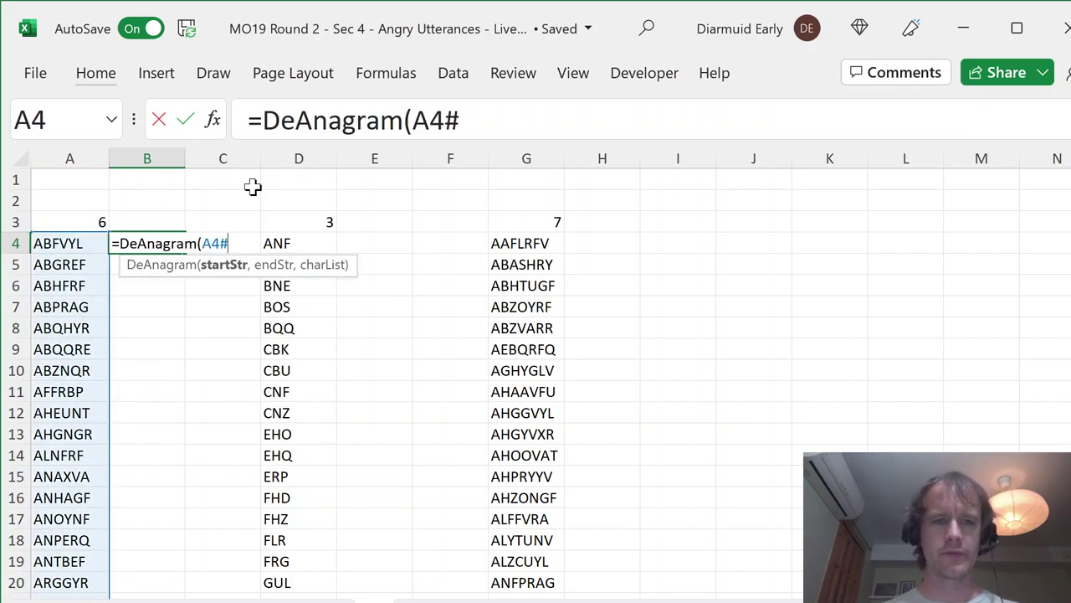
{"action": "type", "text": ",\"\","}
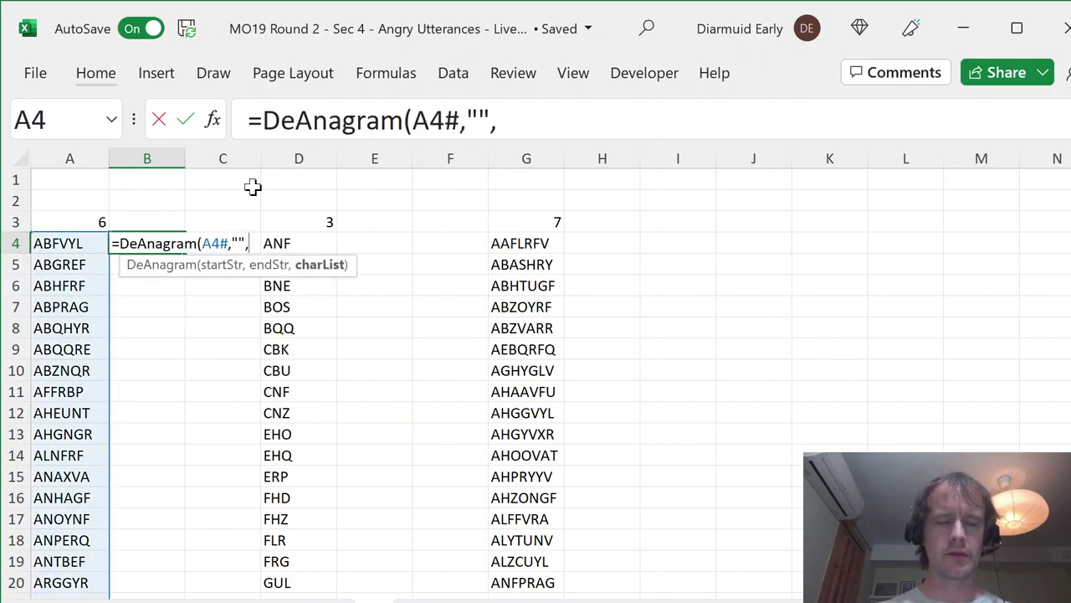
{"action": "type", "text": "ato"}
{"action": "key", "text": "Tab"}
{"action": "type", "text": ")"}
{"action": "key", "text": "Return"}
{"action": "key", "text": "Up"}
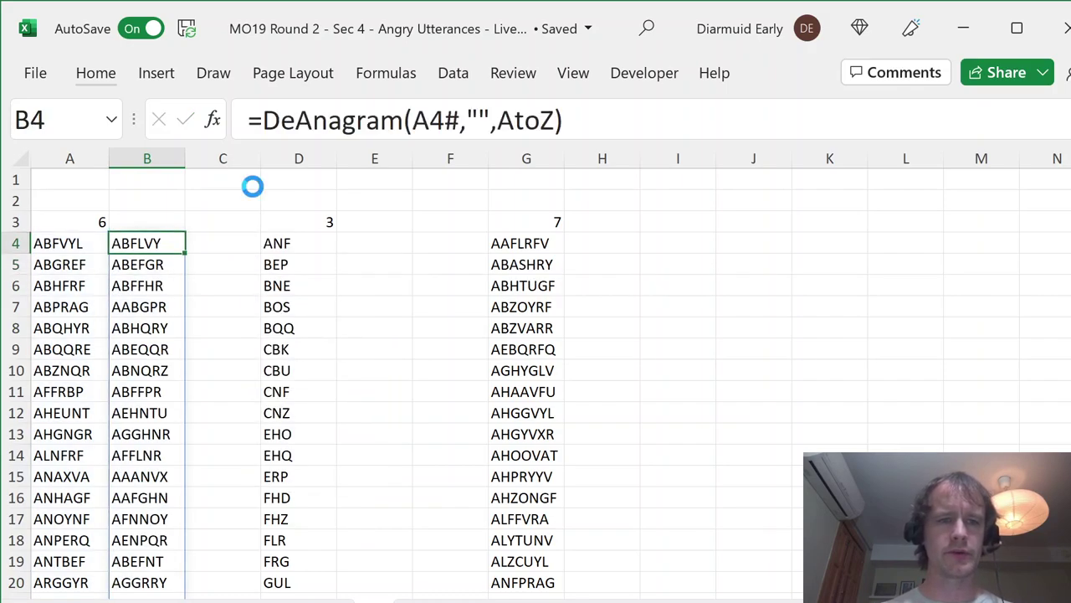
Step: Copy the DeAnagram formula from B4 to E4 and H4, beside the other two word lists
{"action": "key", "text": "ctrl+c"}
{"action": "key", "text": "Right"}
{"action": "key", "text": "Right"}
{"action": "key", "text": "Right"}
{"action": "key", "text": "ctrl+v"}
{"action": "key", "text": "Right"}
{"action": "key", "text": "Right"}
{"action": "key", "text": "Right"}
{"action": "key", "text": "ctrl+v"}
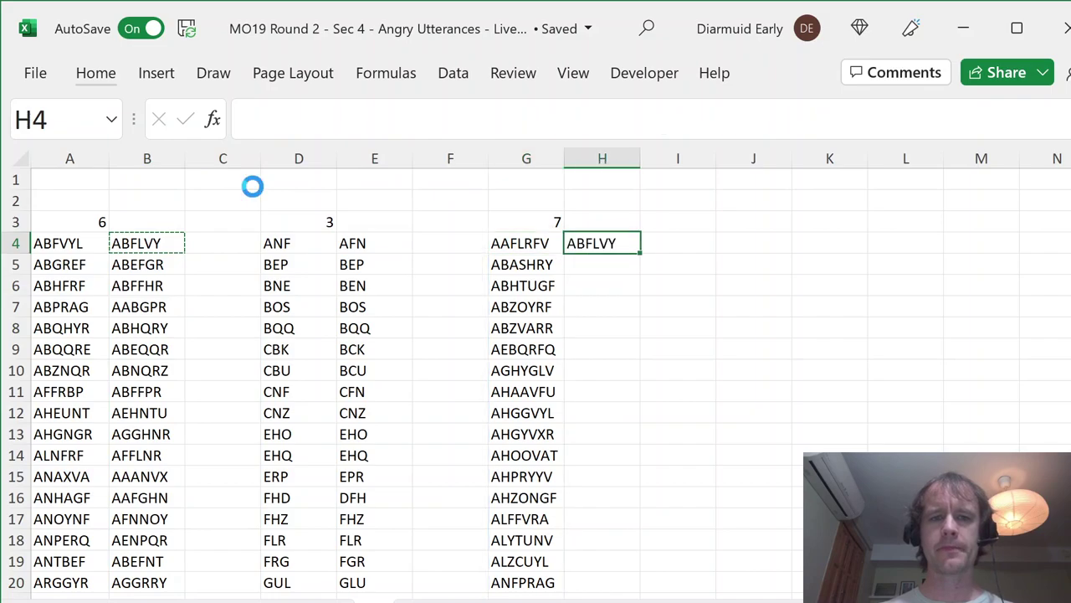
Step: Check Question 9's anagram string and its alphabetised letters on the questions sheet, and return to the word lists
{"action": "key", "text": "Left"}
{"action": "key", "text": "Left"}
{"action": "key", "text": "Left"}
{"action": "key", "text": "Left"}
{"action": "key", "text": "Left"}
{"action": "key", "text": "Left"}
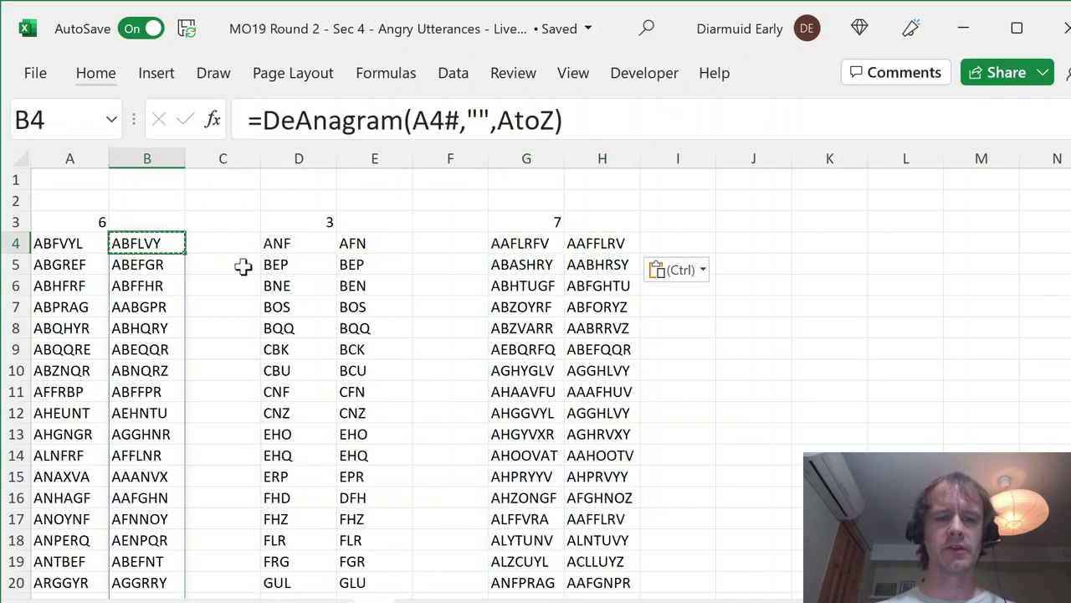
{"action": "key", "text": "ctrl+Page_Up"}
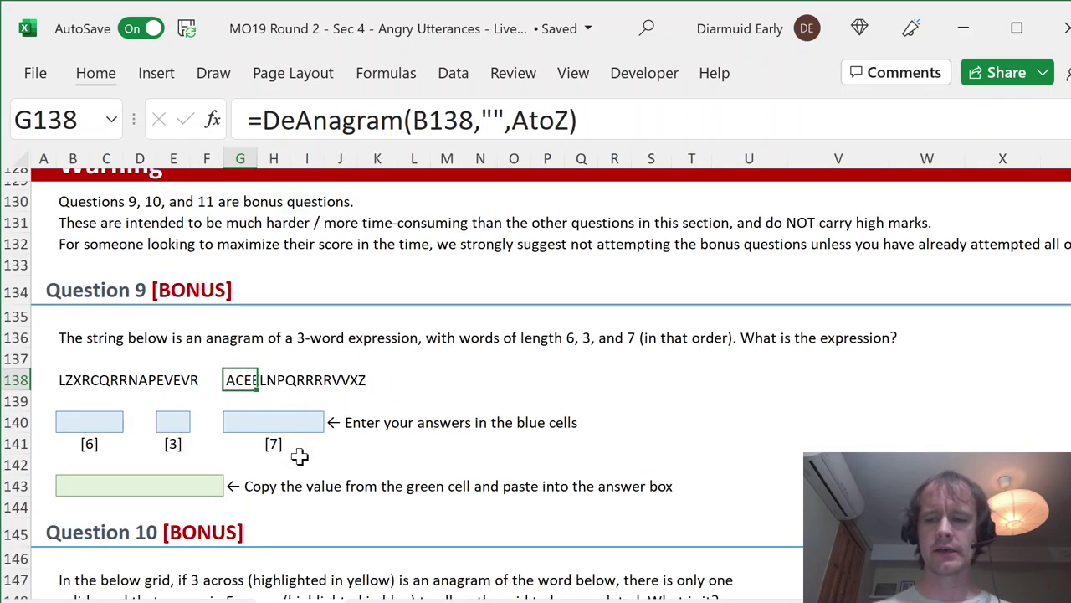
{"action": "key", "text": "ctrl+Page_Down"}
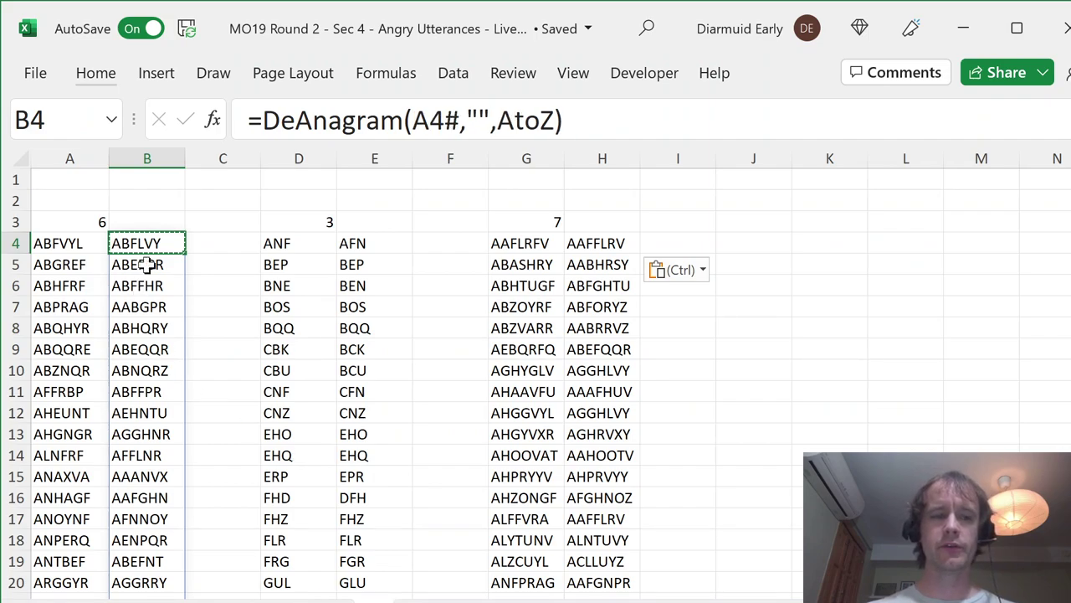
Step: Paste the sorted string from B4 into B2 as a value
{"action": "key", "text": "Down"}
{"action": "key", "text": "Down"}
{"action": "key", "text": "Down"}
{"action": "key", "text": "Up"}
{"action": "key", "text": "Up"}
{"action": "key", "text": "Up"}
{"action": "key", "text": "ctrl+c"}
{"action": "key", "text": "Up"}
{"action": "key", "text": "Up"}
{"action": "key", "text": "alt+e"}
{"action": "key", "text": "s"}
{"action": "key", "text": "v"}
{"action": "key", "text": "Return"}
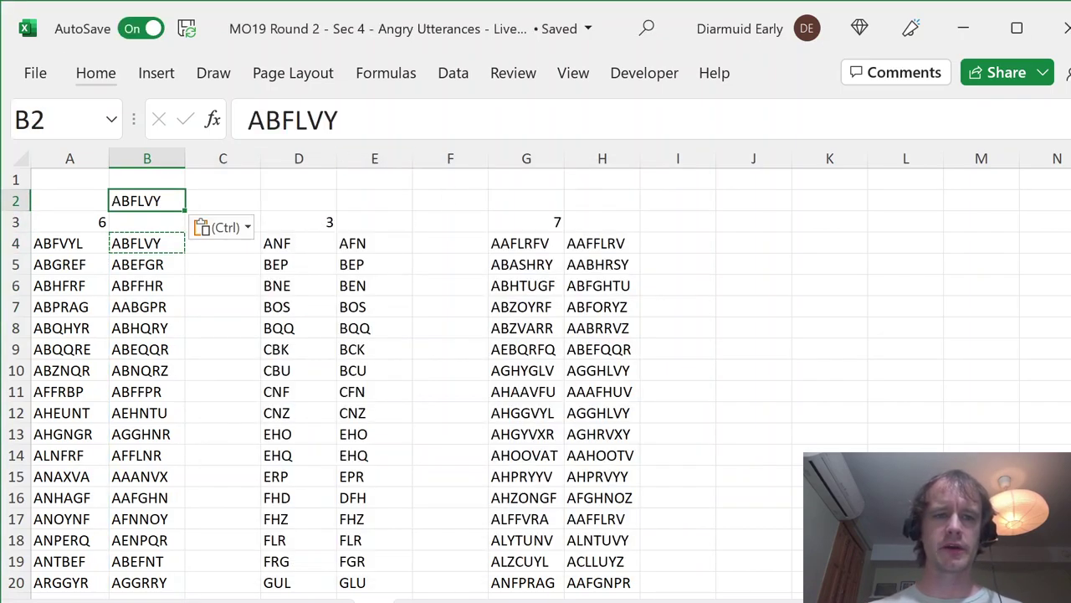
Step: Try out the wildcard pattern *A*B*F*L*V*Y* in B2 and discard the edit
{"action": "key", "text": "F2"}
{"action": "key", "text": "Home"}
{"action": "type", "text": "*"}
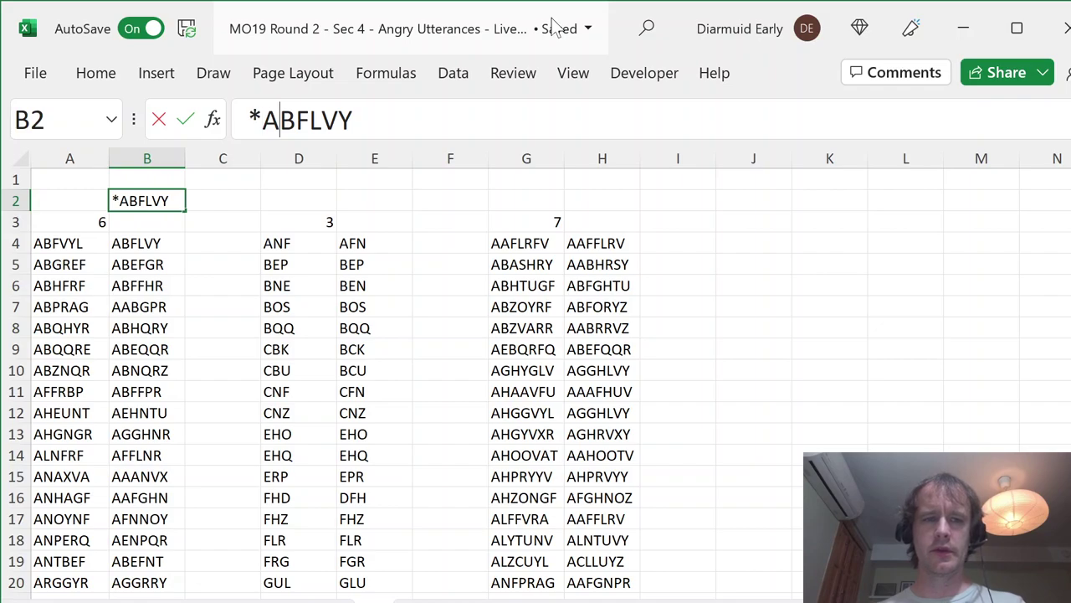
{"action": "key", "text": "Right"}
{"action": "type", "text": "*"}
{"action": "key", "text": "Left"}
{"action": "type", "text": "*"}
{"action": "key", "text": "Right"}
{"action": "type", "text": "*"}
{"action": "key", "text": "Right"}
{"action": "type", "text": "*"}
{"action": "key", "text": "Right"}
{"action": "type", "text": "*A*"}
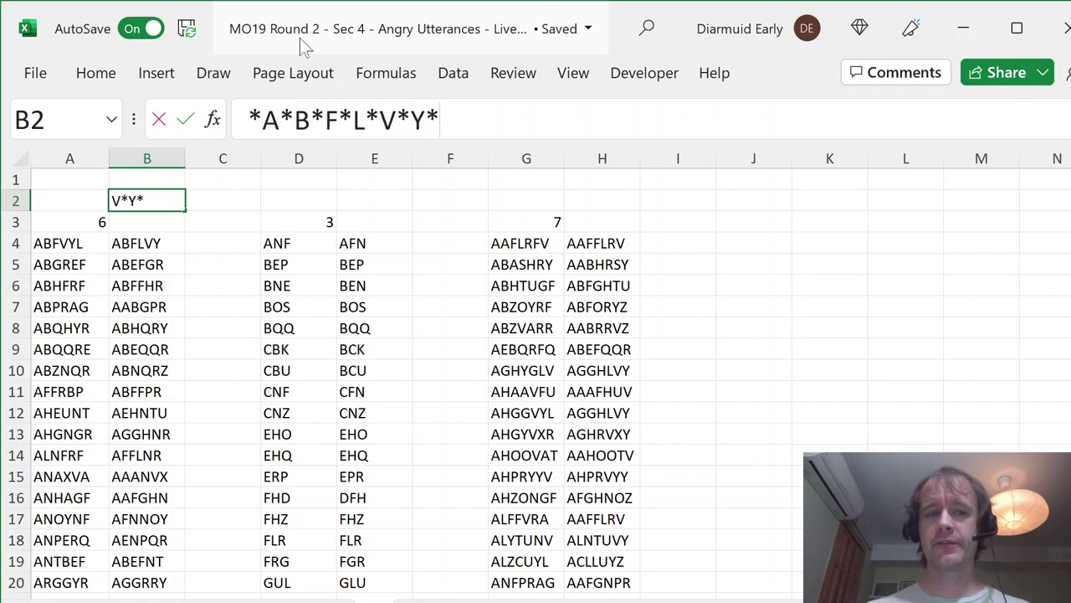
{"action": "triple_click", "coordinate": [488, 119]}
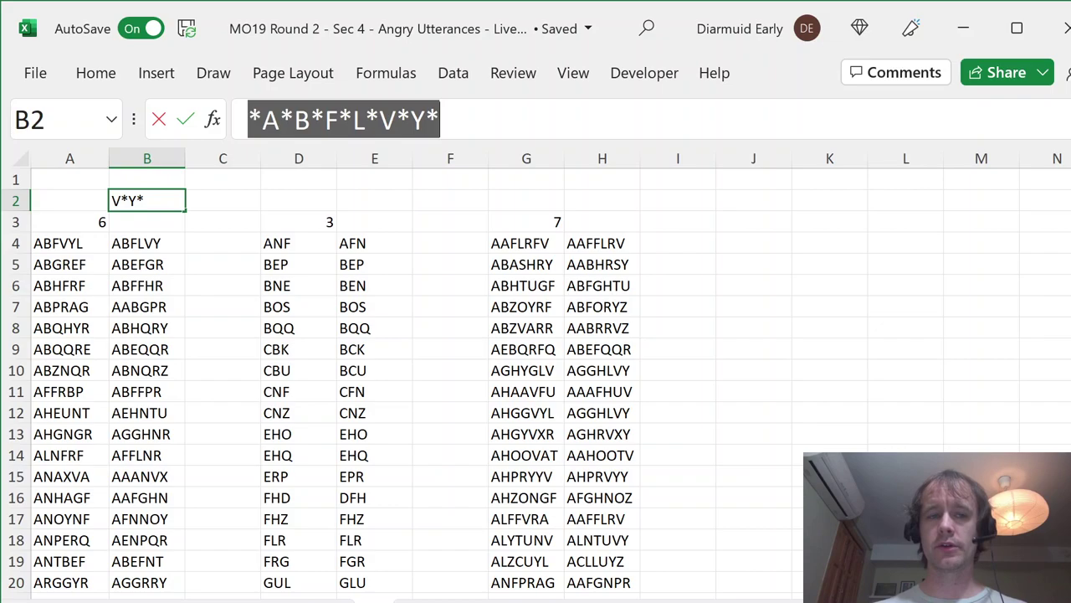
{"action": "key", "text": "Escape"}
Step: Paste the sorted string from B6 into B2 as a value
{"action": "key", "text": "Down"}
{"action": "key", "text": "Down"}
{"action": "key", "text": "Down"}
{"action": "key", "text": "Down"}
{"action": "key", "text": "Down"}
{"action": "key", "text": "Up"}
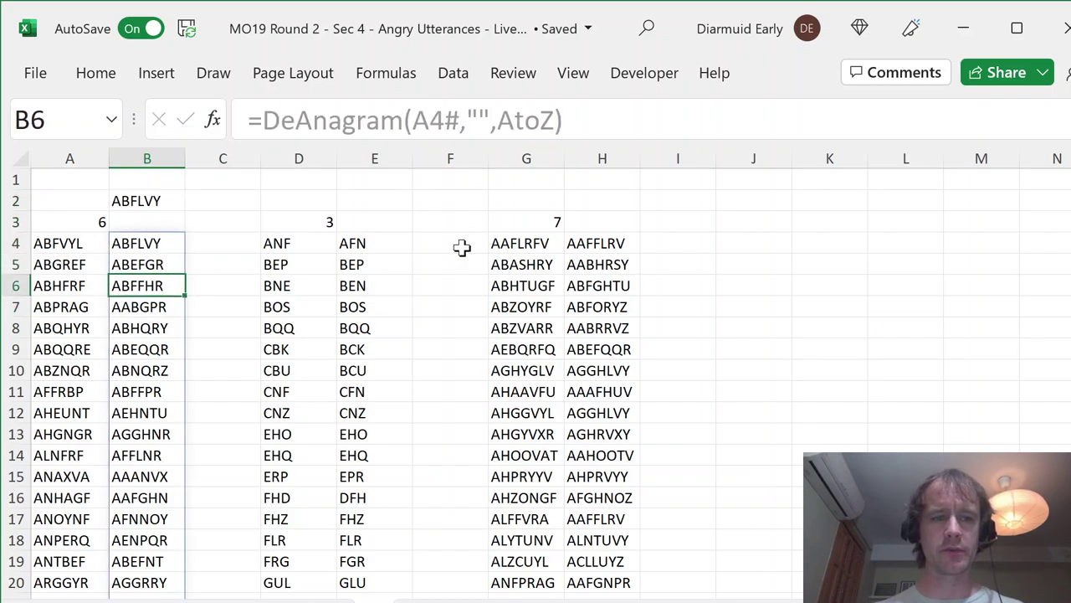
{"action": "key", "text": "ctrl+c"}
{"action": "key", "text": "Up"}
{"action": "key", "text": "Up"}
{"action": "key", "text": "Up"}
{"action": "key", "text": "Up"}
{"action": "key", "text": "alt+h"}
{"action": "key", "text": "v"}
{"action": "key", "text": "v"}
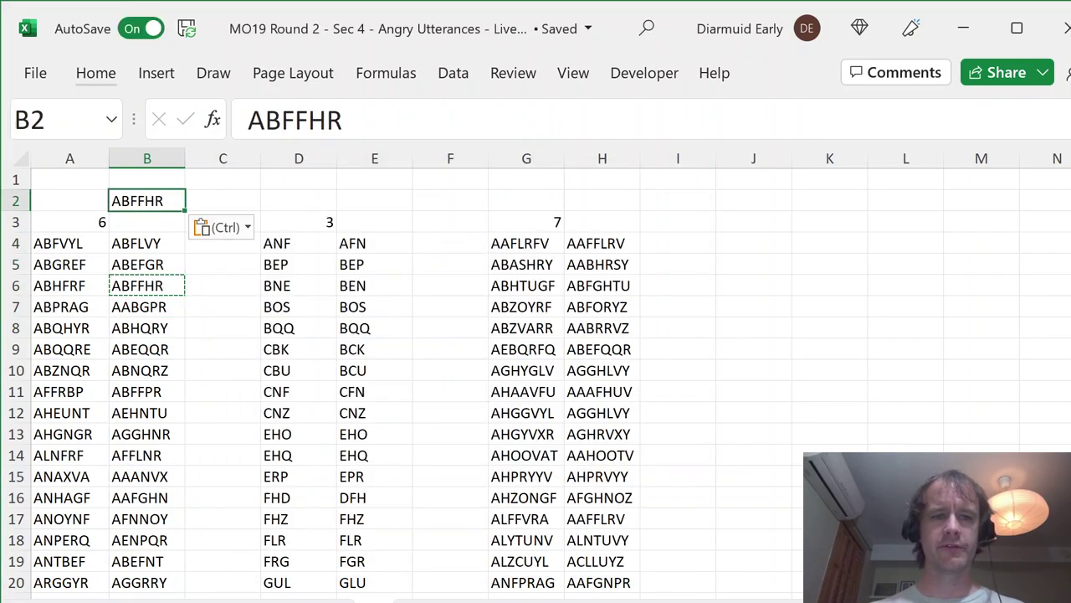
Step: Try out the wildcard pattern *A*B*FF*H*R* in B2, keeping the double letters together, and discard the edit
{"action": "left_click", "coordinate": [248, 120]}
{"action": "type", "text": "*"}
{"action": "key", "text": "Right"}
{"action": "key", "text": "Right"}
{"action": "key", "text": "Left"}
{"action": "type", "text": "*"}
{"action": "key", "text": "Right"}
{"action": "type", "text": "*"}
{"action": "key", "text": "Right"}
{"action": "key", "text": "Right"}
{"action": "type", "text": "*"}
{"action": "key", "text": "Right"}
{"action": "type", "text": "*A*"}
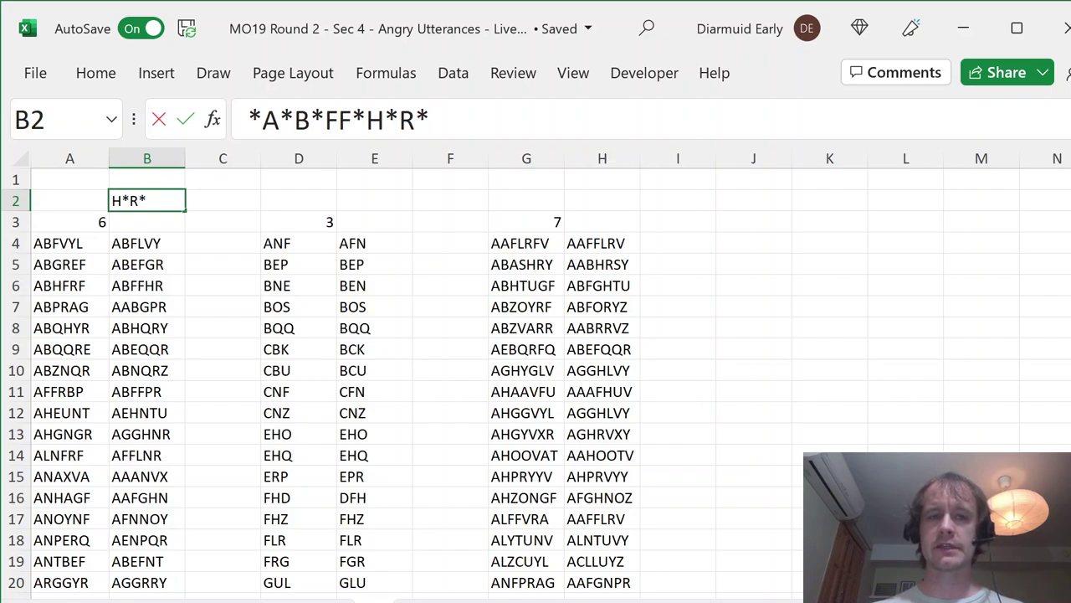
{"action": "double_click", "coordinate": [339, 119]}
{"action": "key", "text": "Escape"}
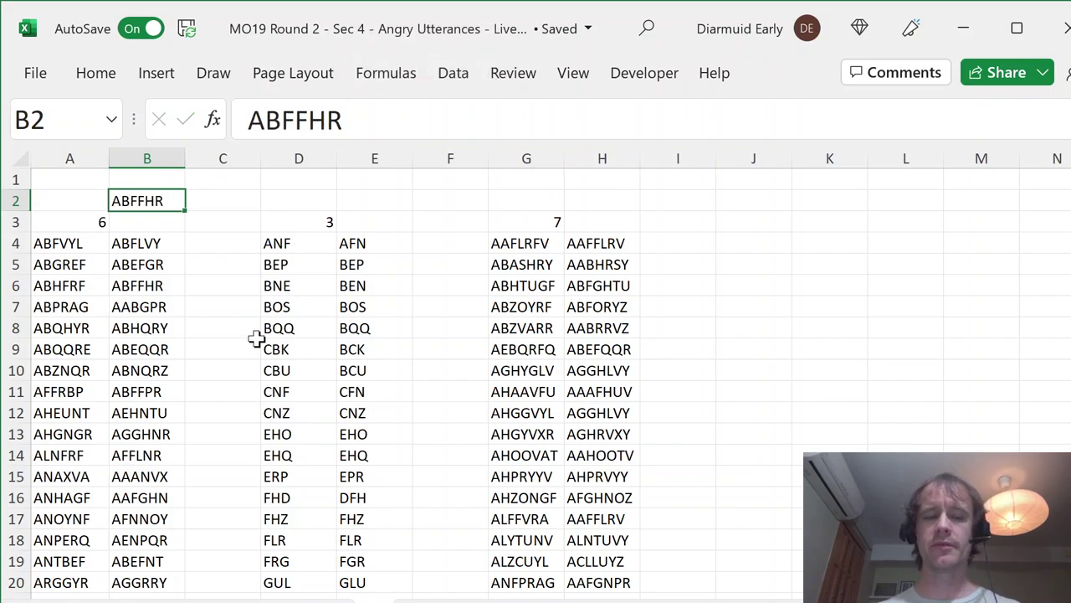
Step: Clear the trial string from B2 and select B4
{"action": "key", "text": "Delete"}
{"action": "key", "text": "Down"}
{"action": "key", "text": "Down"}
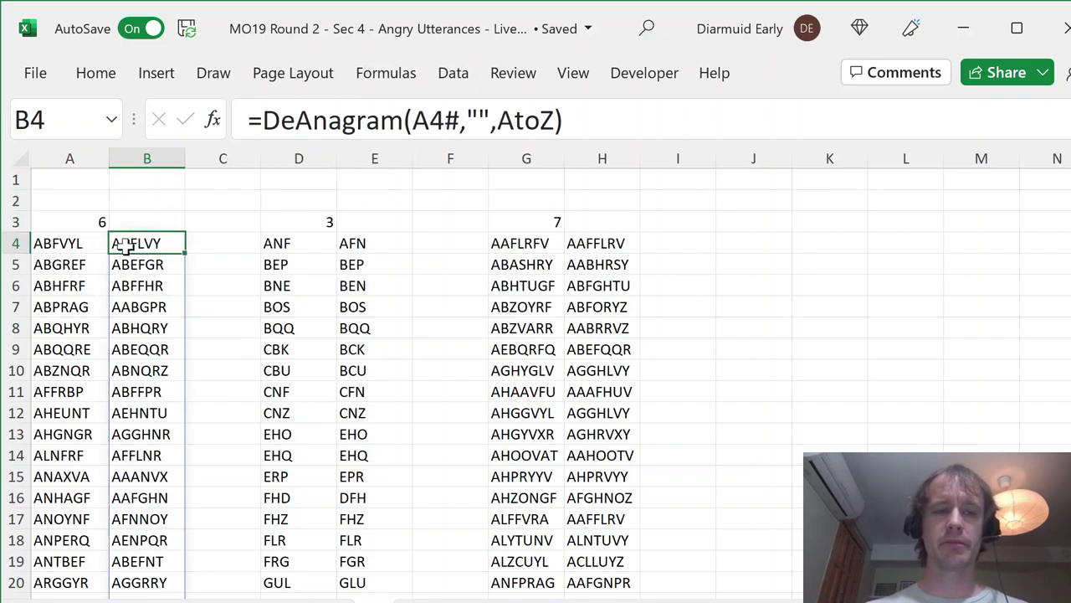
Step: Open DeAnagram for editing in a widened Advanced Formula Environment and add the optional parameter [pad] after charList
{"action": "left_click", "coordinate": [95, 73]}
{"action": "left_click", "coordinate": [981, 134]}
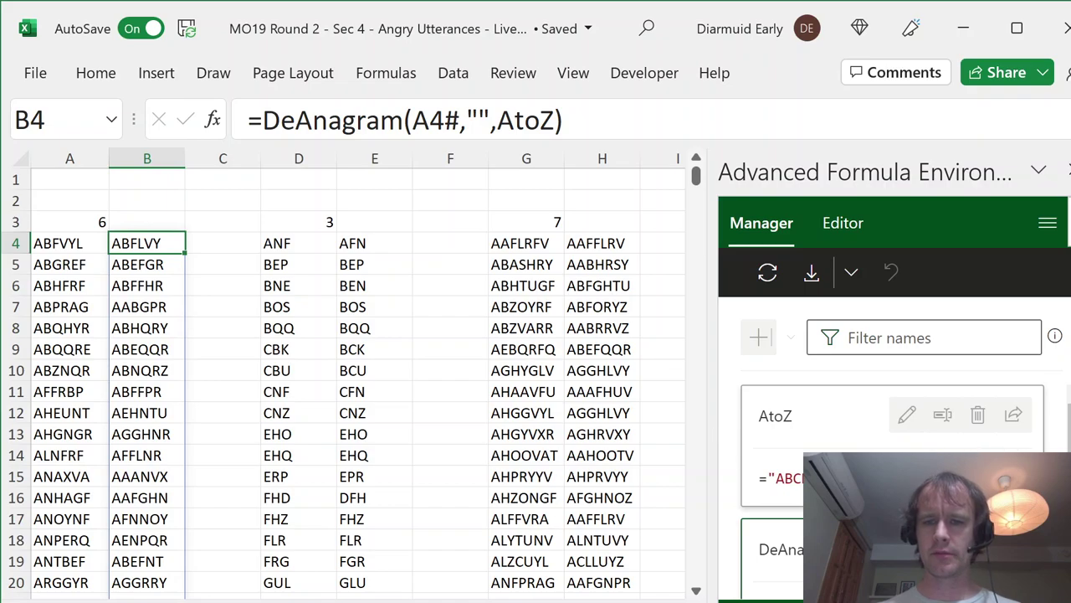
{"action": "left_click_drag", "start_coordinate": [708, 423], "coordinate": [491, 419]}
{"action": "left_click", "coordinate": [849, 361]}
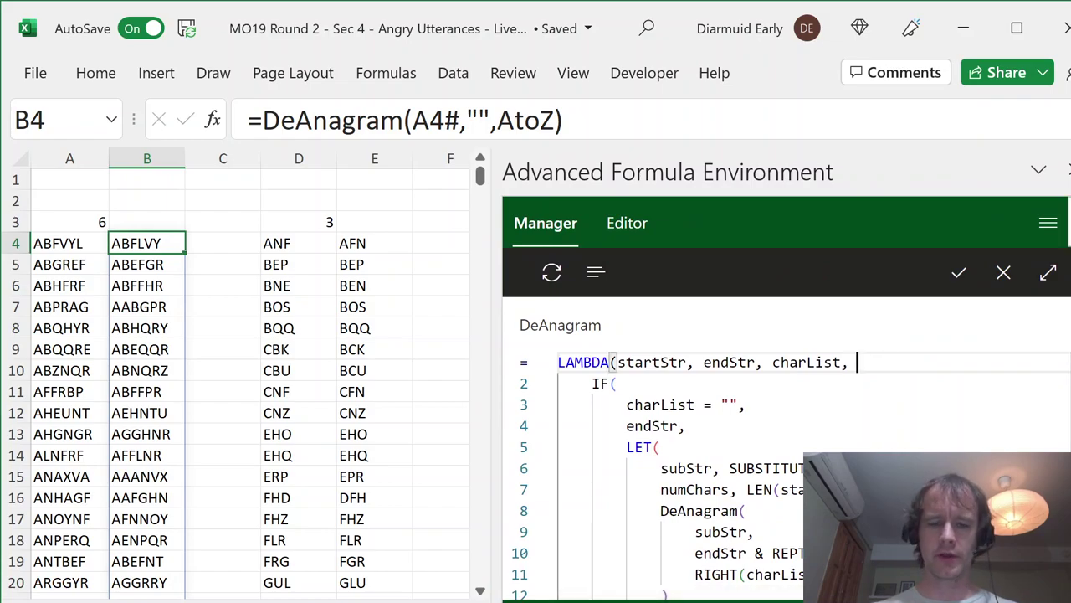
{"action": "type", "text": "[pad]"}
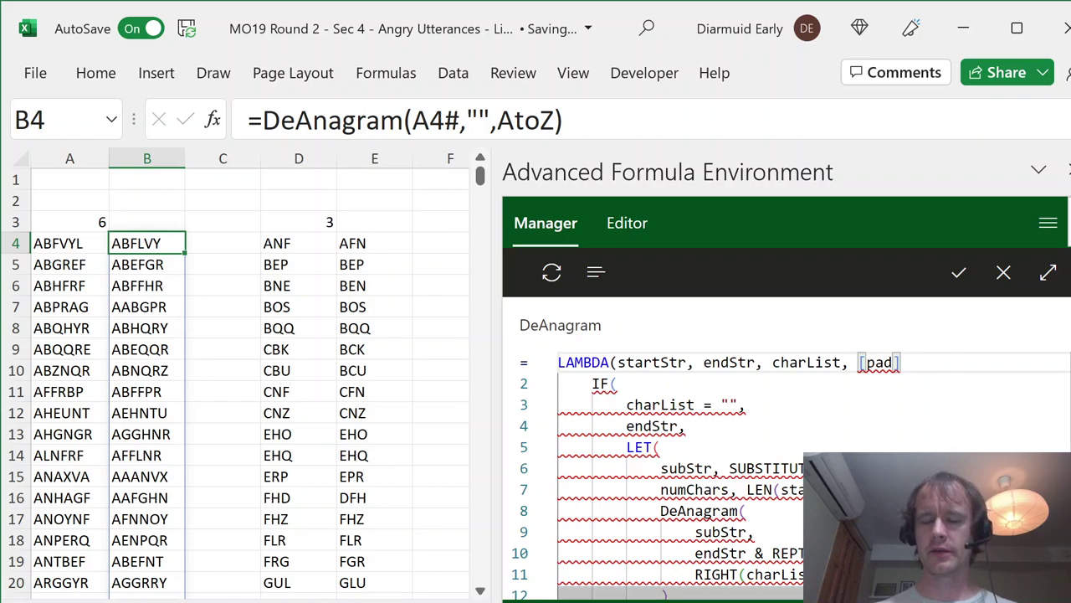
{"action": "mouse_move", "coordinate": [877, 362]}
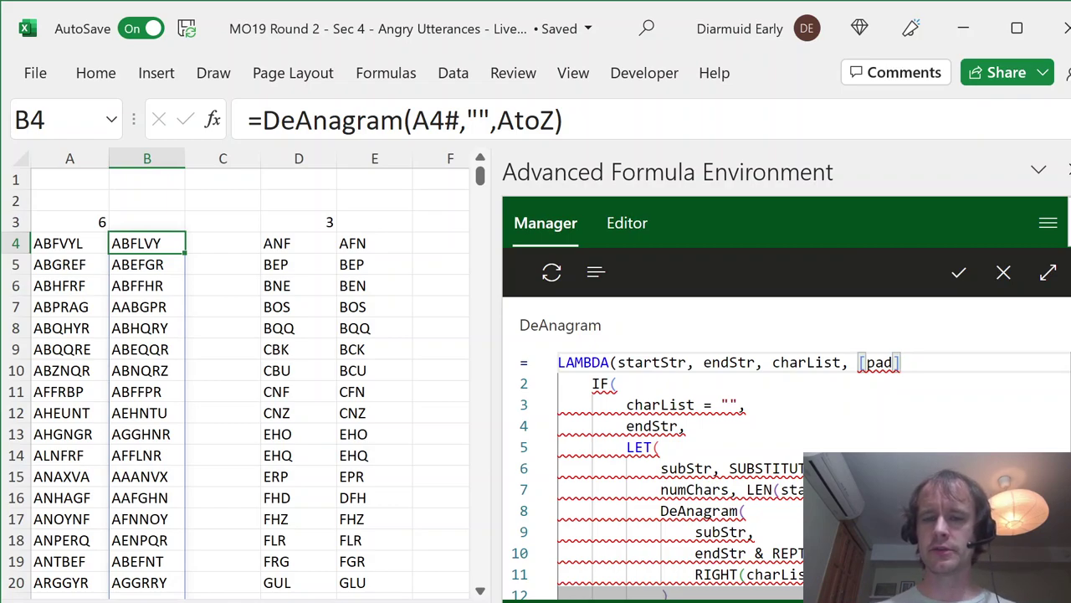
Step: Add pad as the final argument of the recursive DeAnagram call, on its own line after the RIGHT argument
{"action": "left_click", "coordinate": [754, 532]}
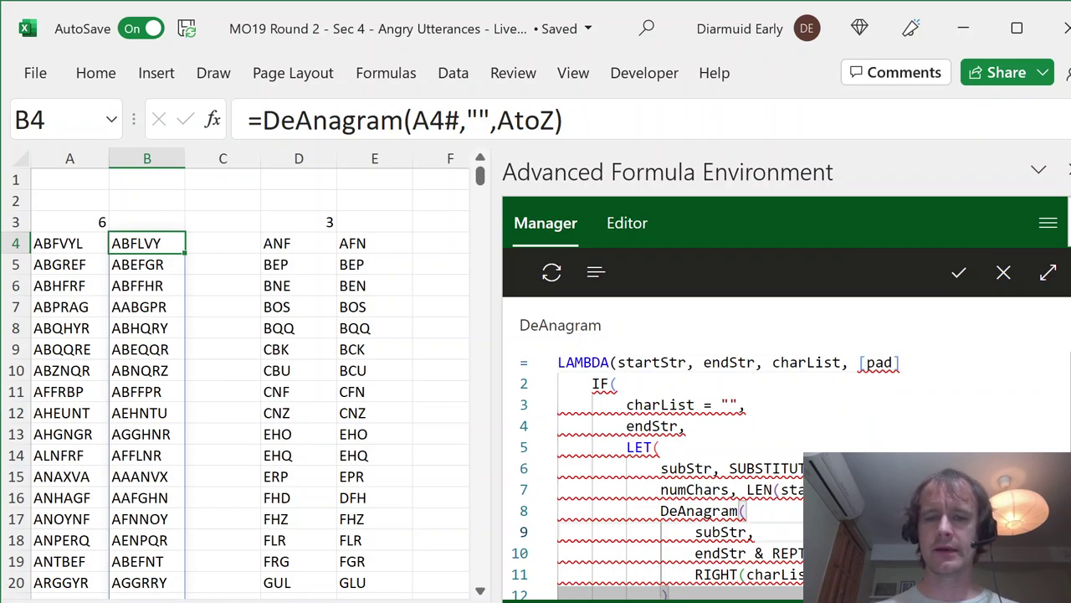
{"action": "scroll", "coordinate": [786, 469], "scroll_direction": "down", "scroll_amount": 3}
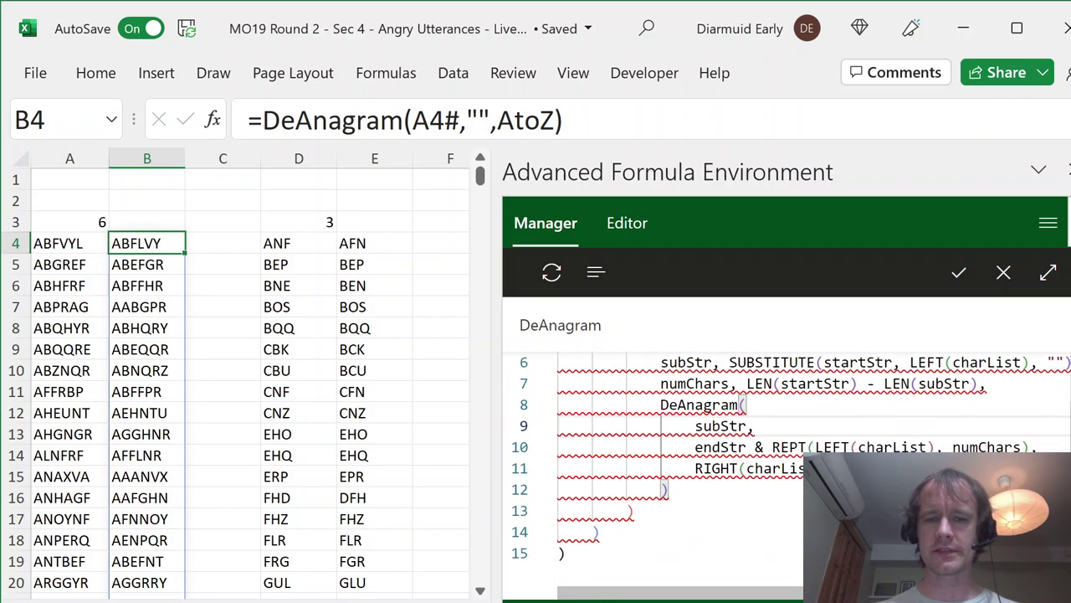
{"action": "left_click", "coordinate": [988, 467]}
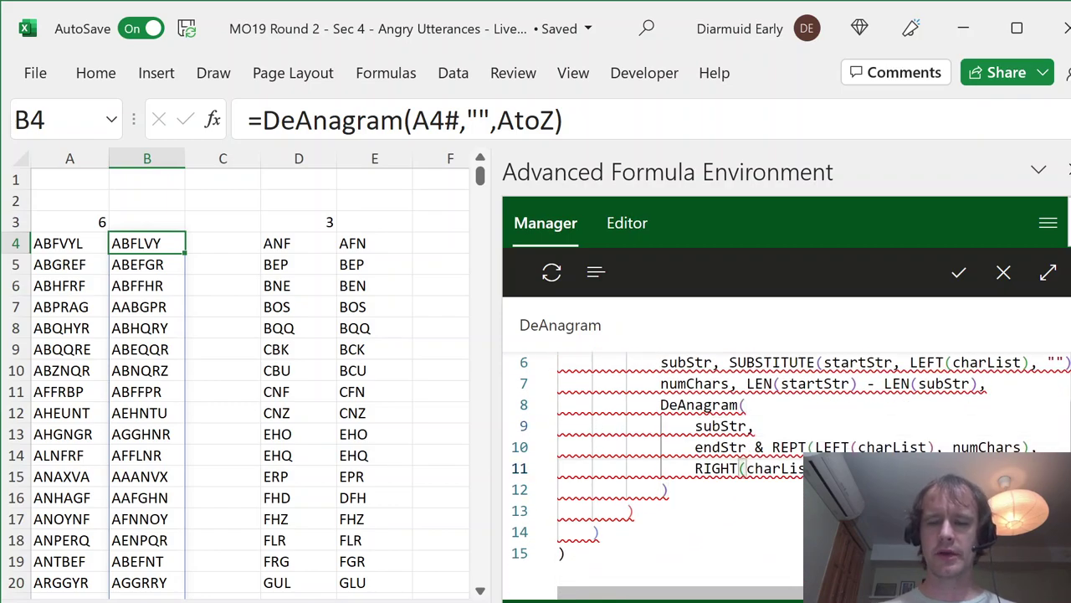
{"action": "key", "text": "End"}
{"action": "key", "text": "Return"}
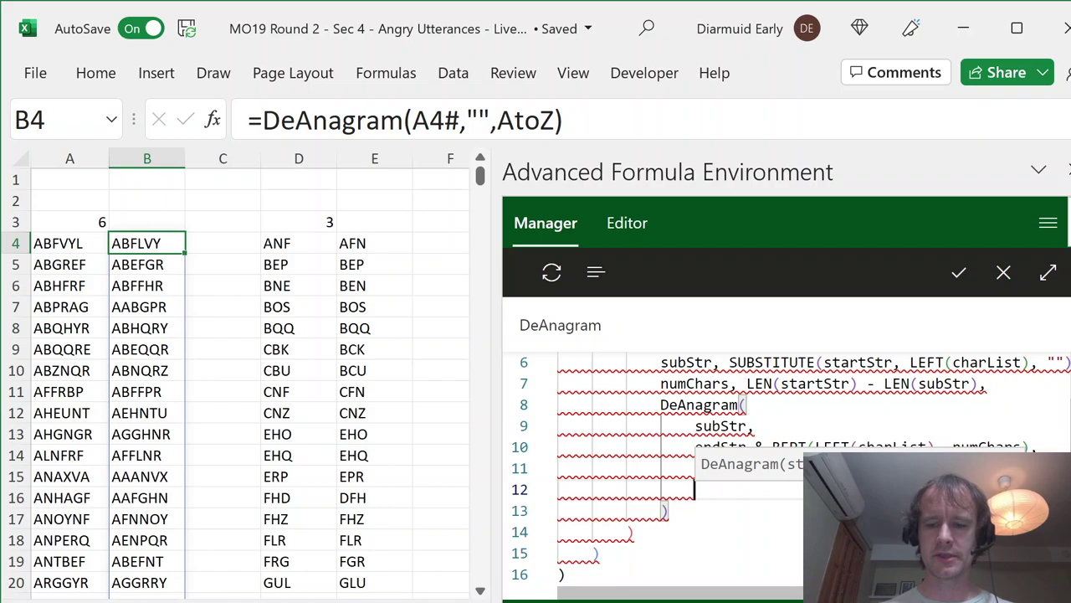
{"action": "type", "text": "pad"}
{"action": "key", "text": "Tab"}
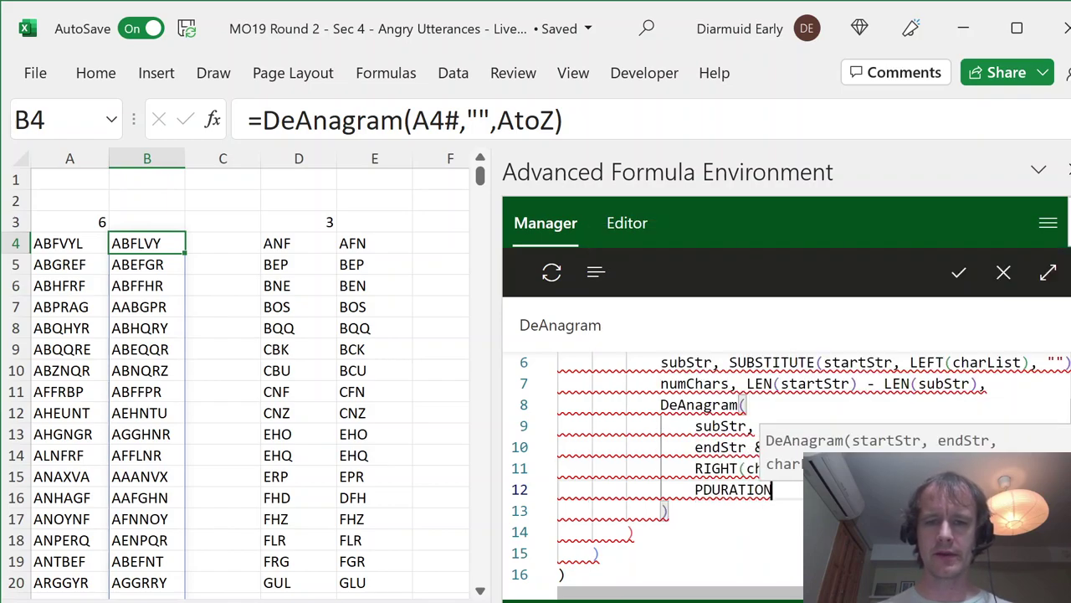
{"action": "key", "text": "BackSpace"}
{"action": "key", "text": "BackSpace"}
{"action": "key", "text": "BackSpace"}
{"action": "key", "text": "BackSpace"}
{"action": "key", "text": "BackSpace"}
{"action": "key", "text": "BackSpace"}
{"action": "key", "text": "BackSpace"}
{"action": "key", "text": "BackSpace"}
{"action": "key", "text": "BackSpace"}
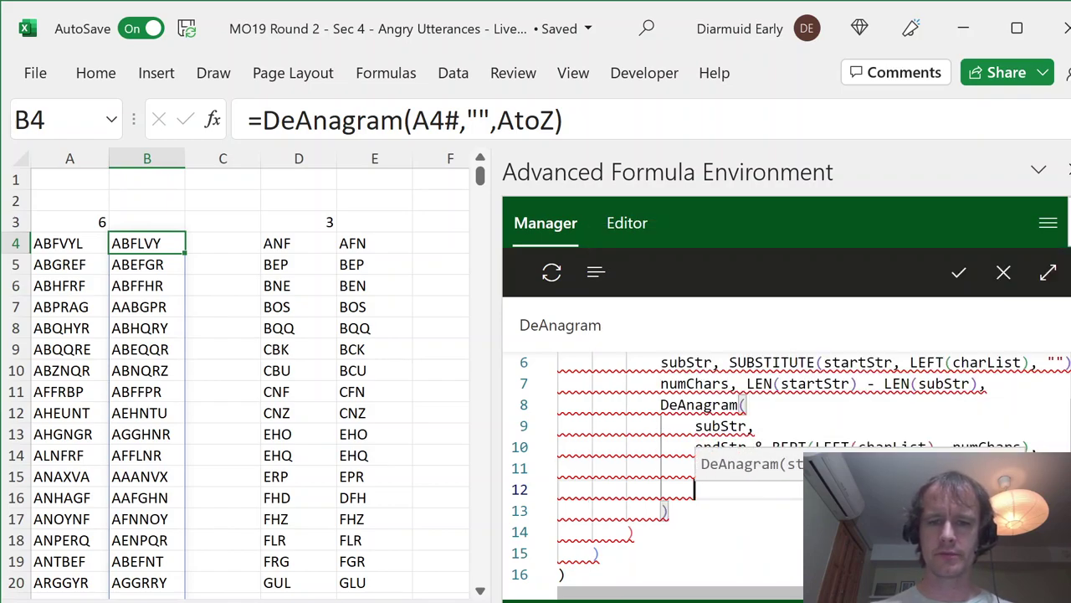
{"action": "type", "text": "pad"}
{"action": "left_click", "coordinate": [703, 447]}
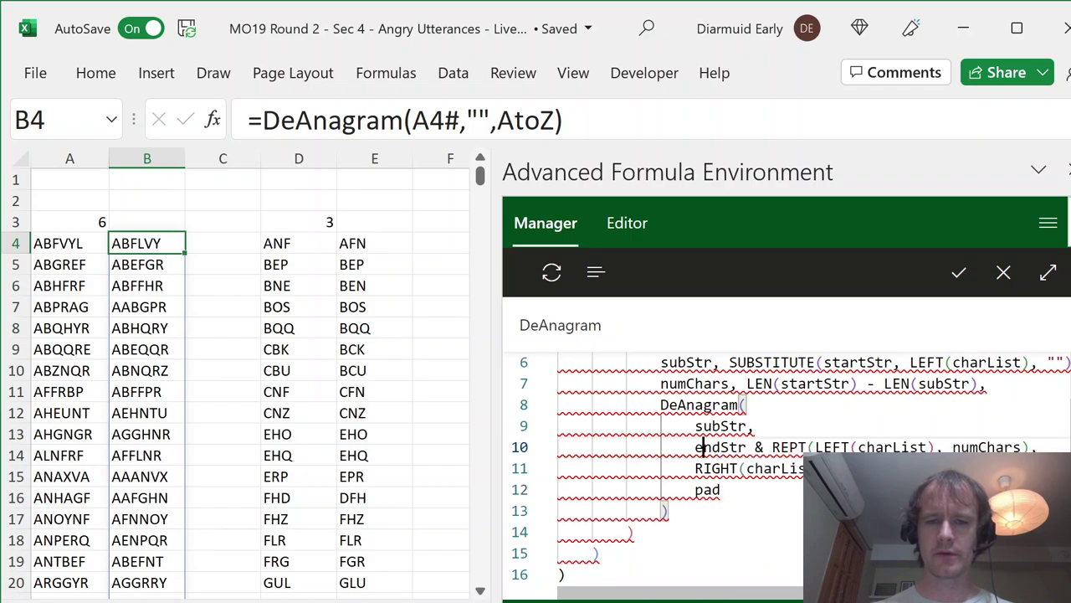
Step: Add a comma after [pad] in DeAnagram's LAMBDA parameter list to separate it from the IF expression
{"action": "scroll", "coordinate": [703, 469], "scroll_direction": "up", "scroll_amount": 2}
{"action": "left_click", "coordinate": [1055, 362]}
{"action": "type", "text": ","}
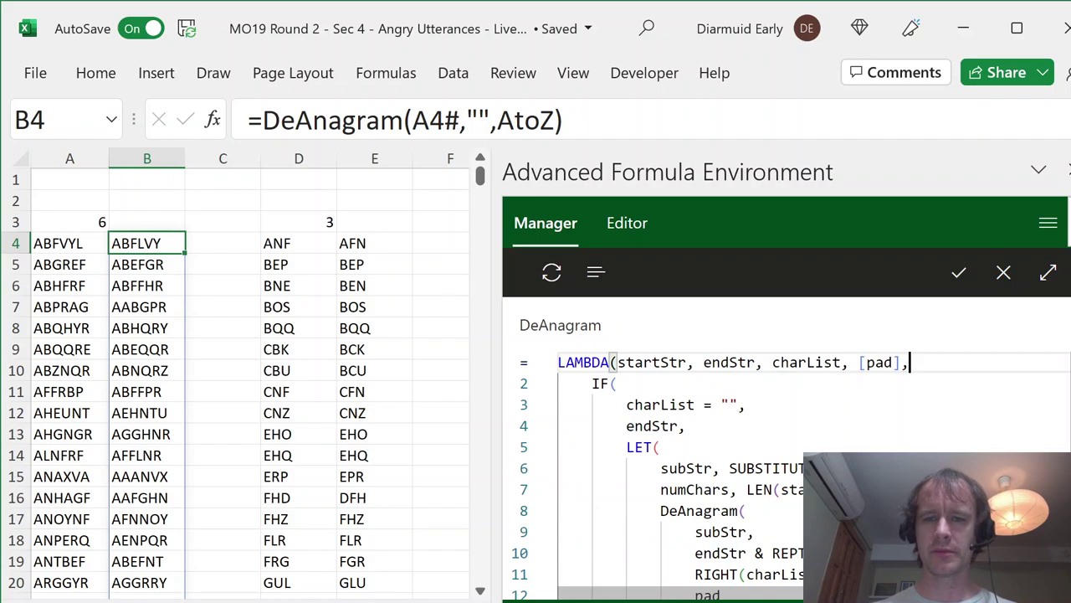
{"action": "scroll", "coordinate": [787, 476], "scroll_direction": "down", "scroll_amount": 3}
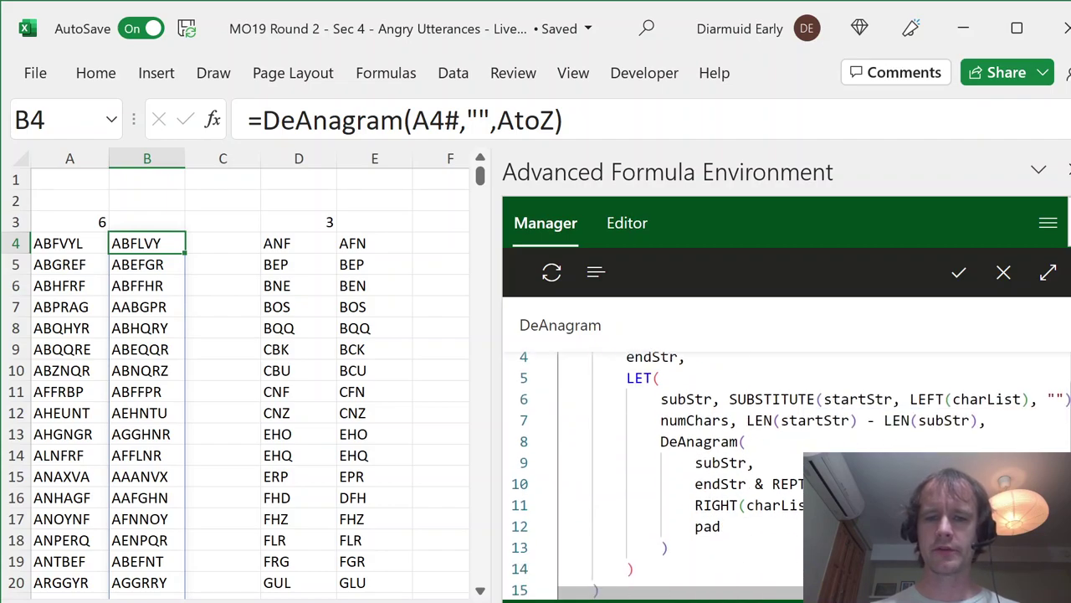
{"action": "scroll", "coordinate": [787, 475], "scroll_direction": "up", "scroll_amount": 3}
{"action": "scroll", "coordinate": [787, 476], "scroll_direction": "up", "scroll_amount": 1}
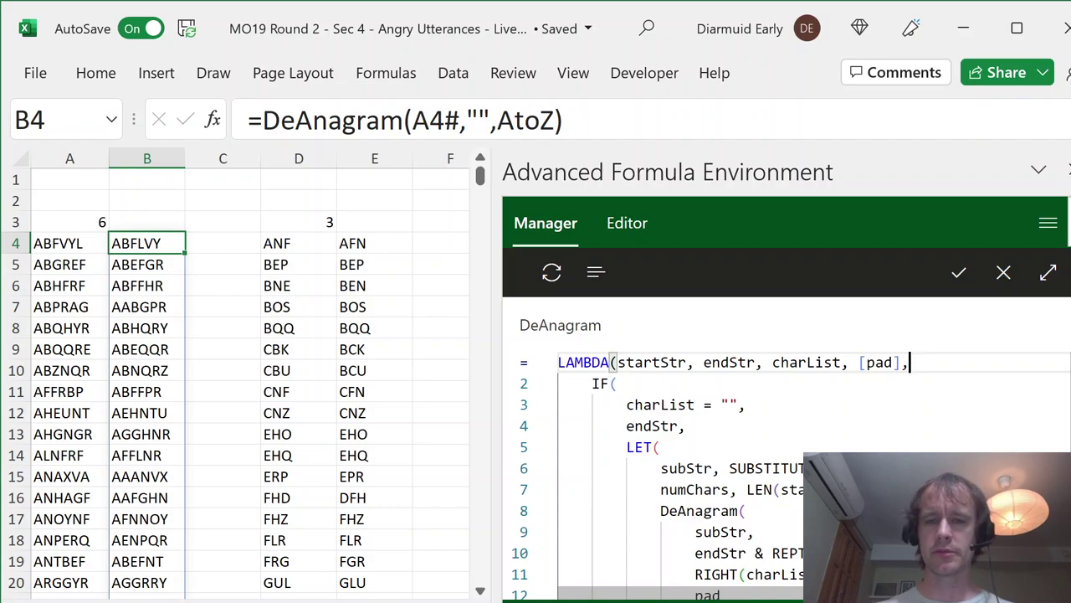
{"action": "left_click_drag", "start_coordinate": [858, 362], "coordinate": [901, 363]}
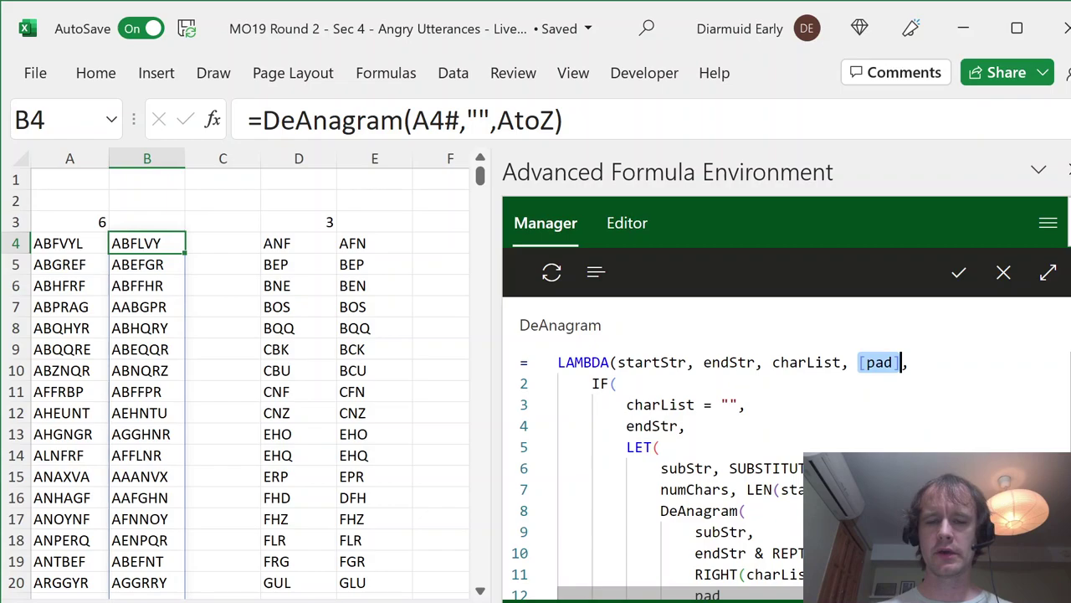
Step: Append & "*" to endStr in the IF branch that returns the result when charList is empty
{"action": "left_click", "coordinate": [634, 426]}
{"action": "key", "text": "Left"}
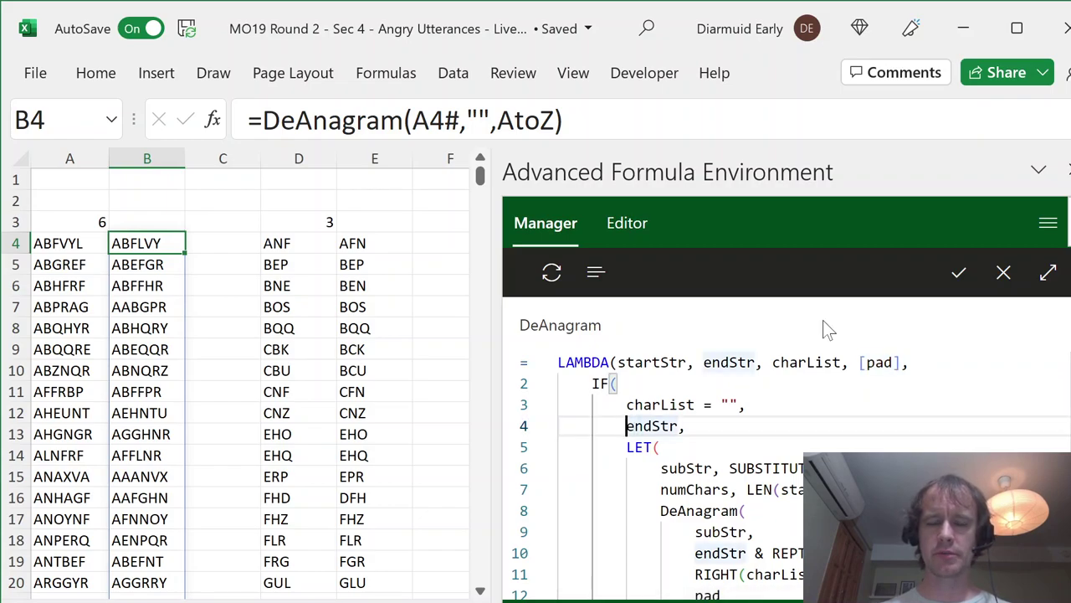
{"action": "type", "text": "& \"*\""}
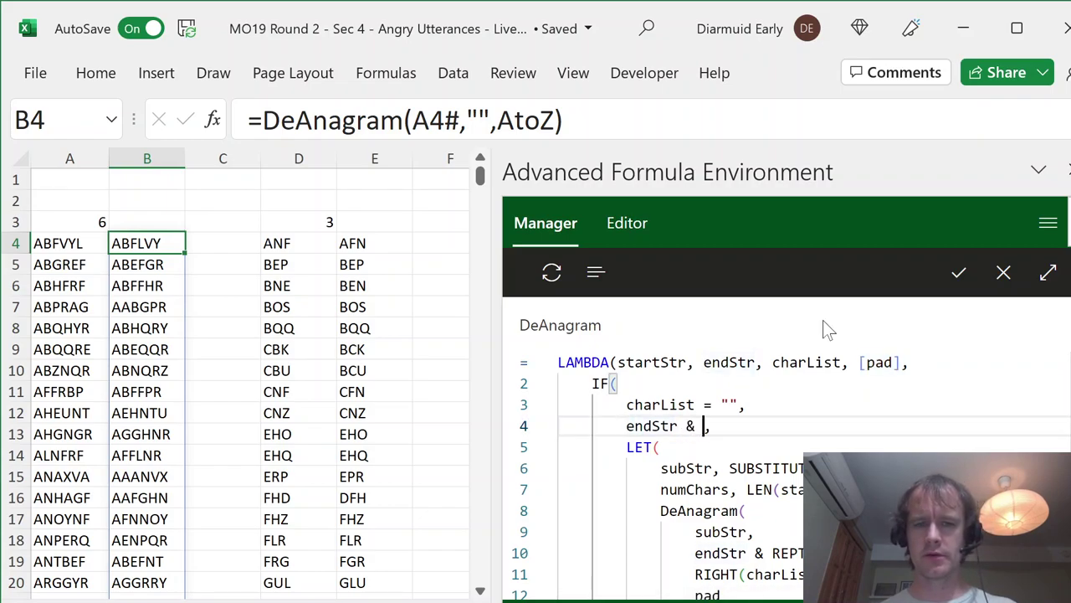
{"action": "key", "text": "End"}
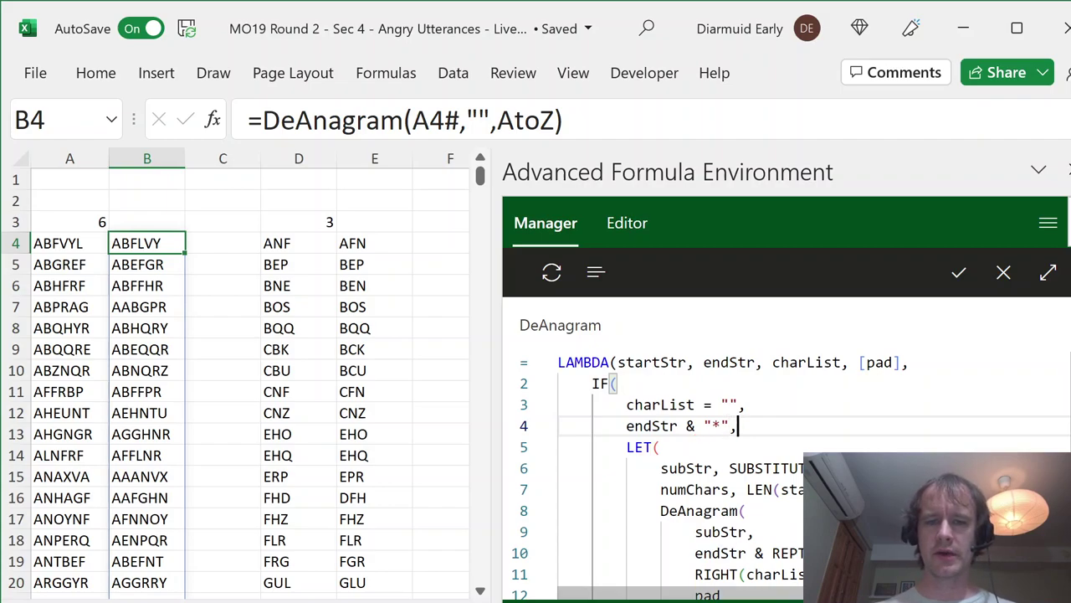
Step: Insert if(numChars>0,pad,"") between endStr and REPT in the recursive DeAnagram call, and save and sync the function
{"action": "scroll", "coordinate": [787, 475], "scroll_direction": "down", "scroll_amount": 2}
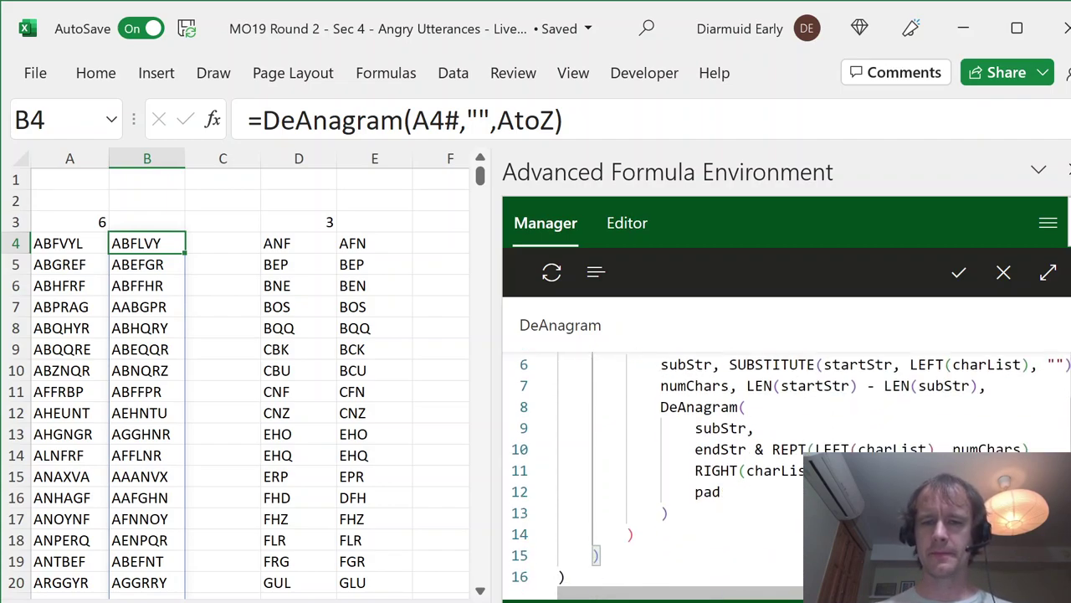
{"action": "scroll", "coordinate": [787, 476], "scroll_direction": "up", "scroll_amount": 1}
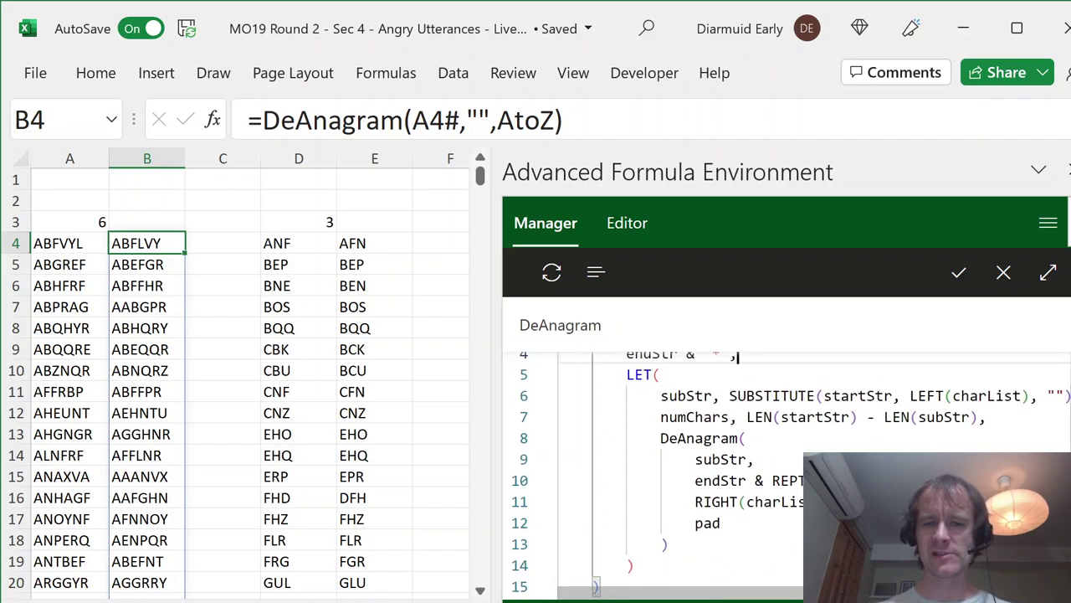
{"action": "left_click", "coordinate": [695, 481]}
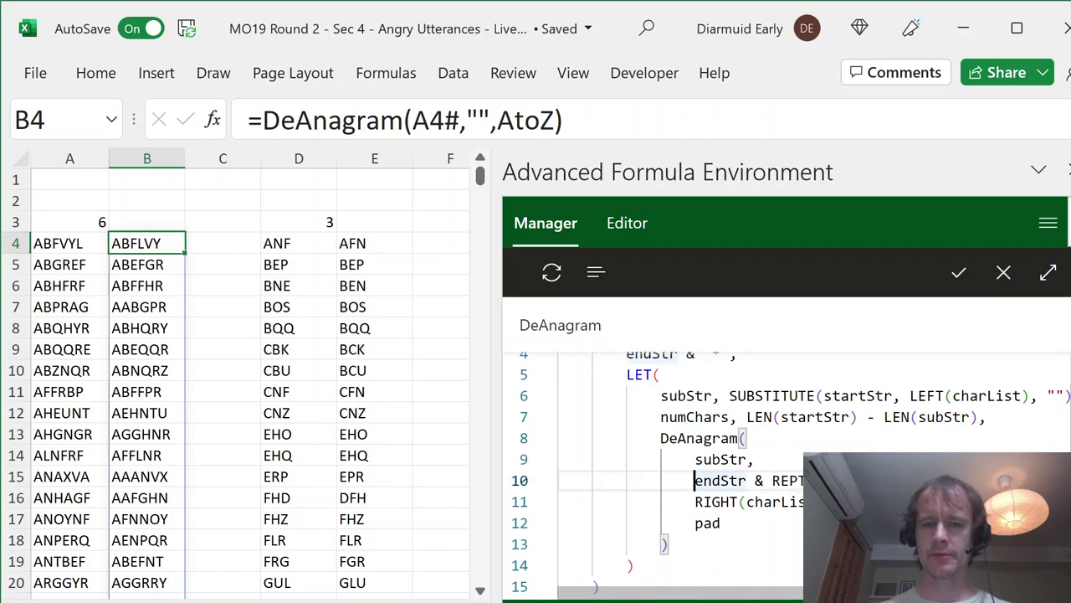
{"action": "double_click", "coordinate": [785, 481]}
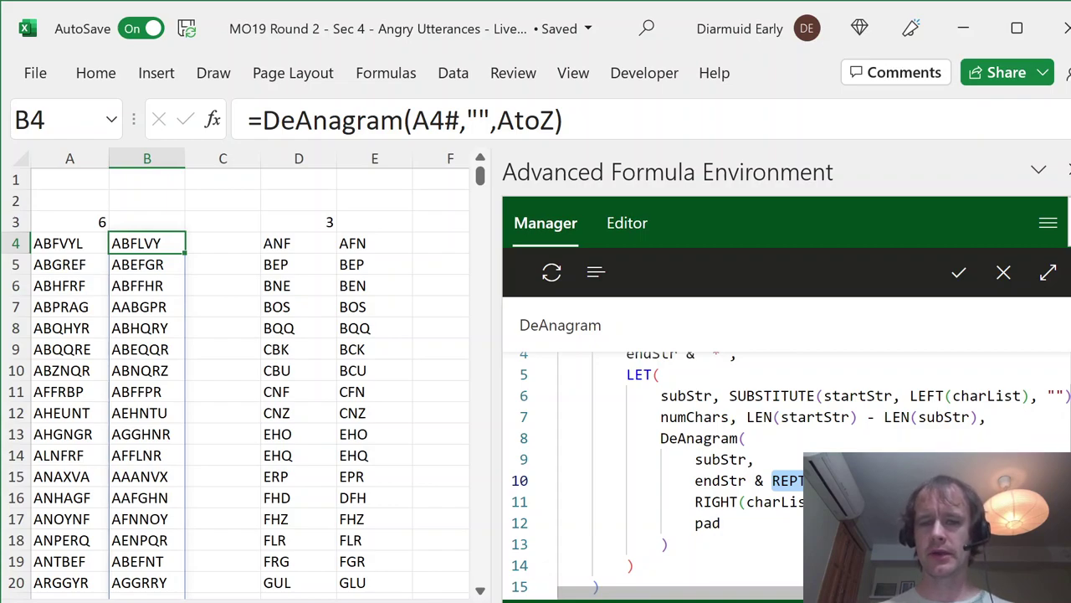
{"action": "scroll", "coordinate": [786, 469], "scroll_direction": "up", "scroll_amount": 1}
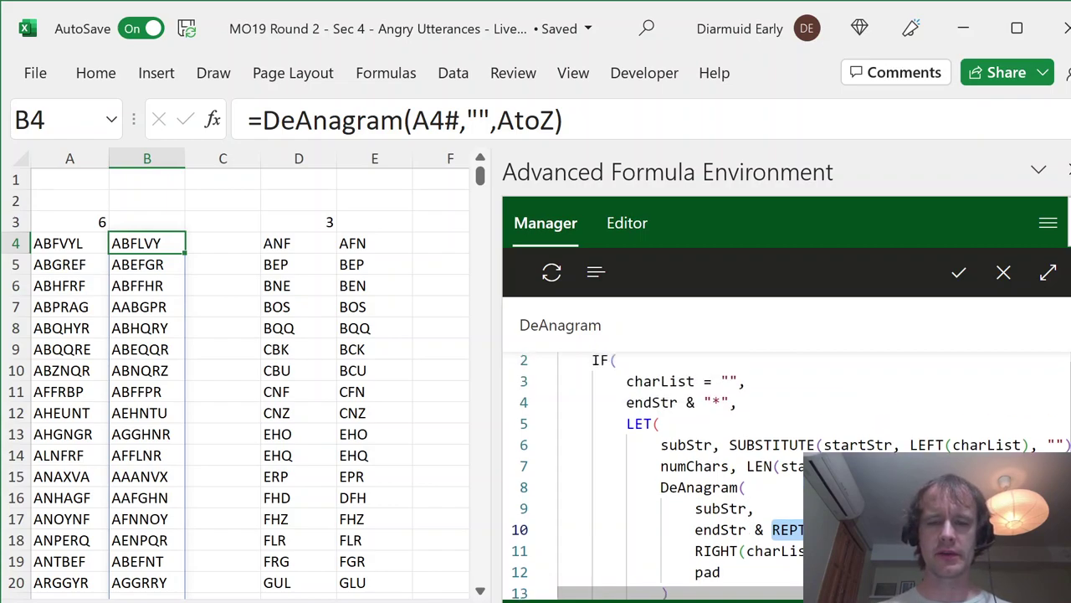
{"action": "left_click", "coordinate": [747, 528]}
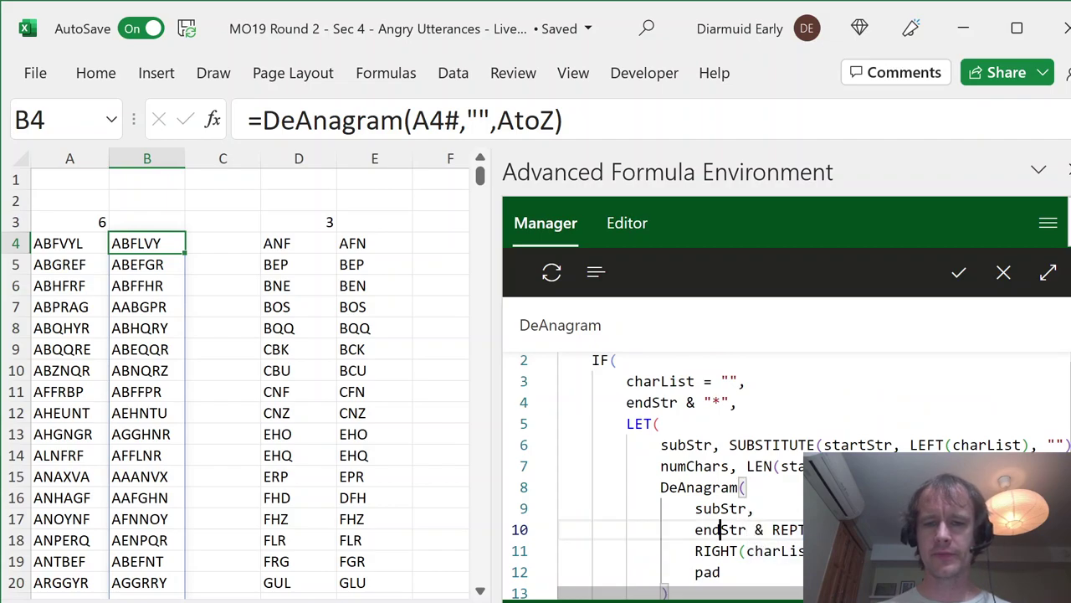
{"action": "type", "text": "& if("}
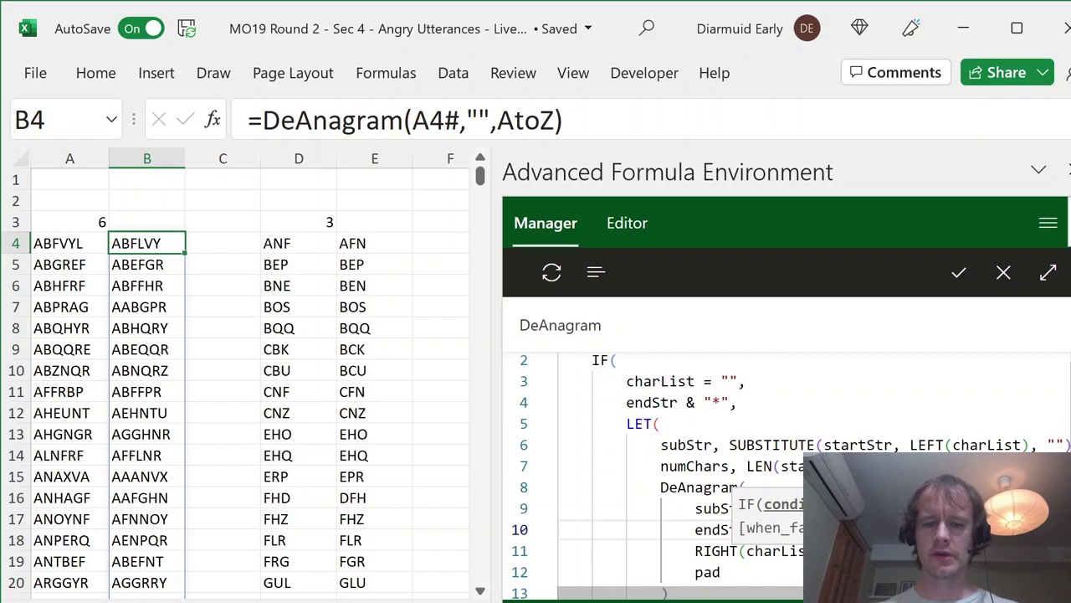
{"action": "type", "text": "n"}
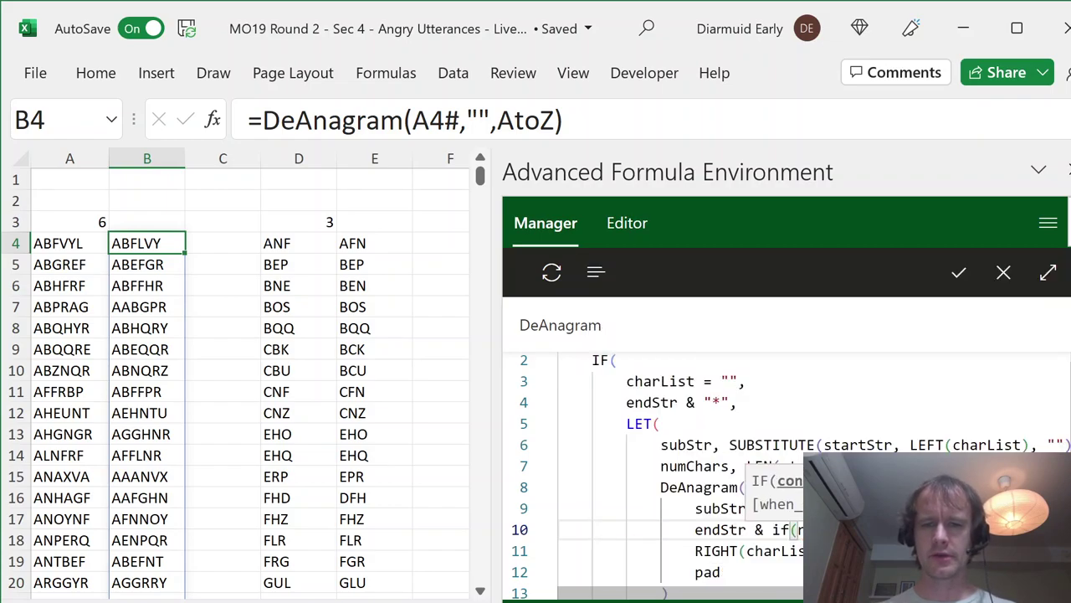
{"action": "type", "text": "umChars=0,"}
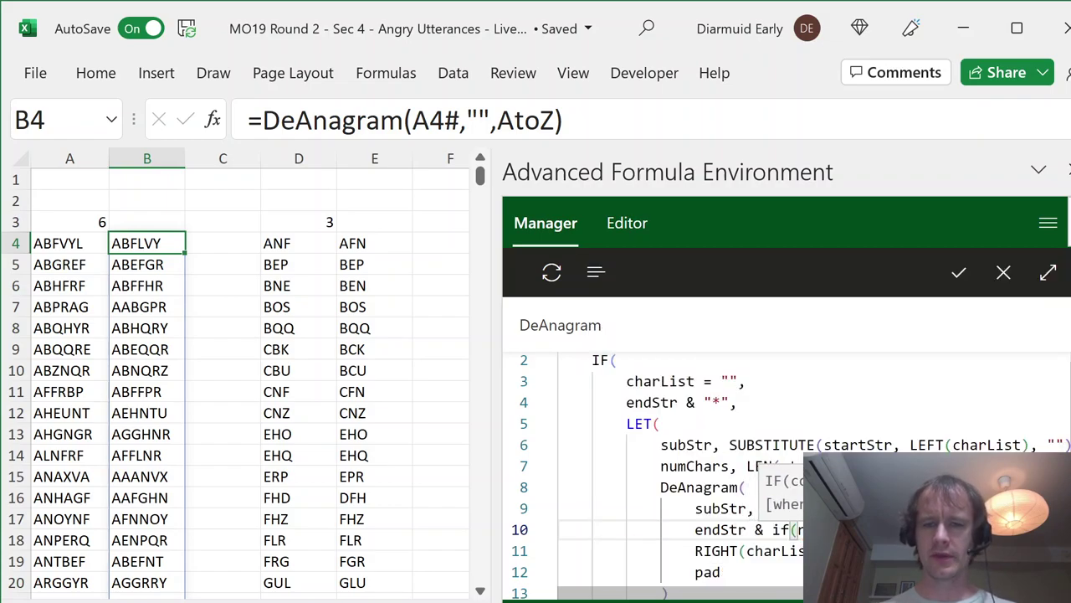
{"action": "type", "text": "pad,"}
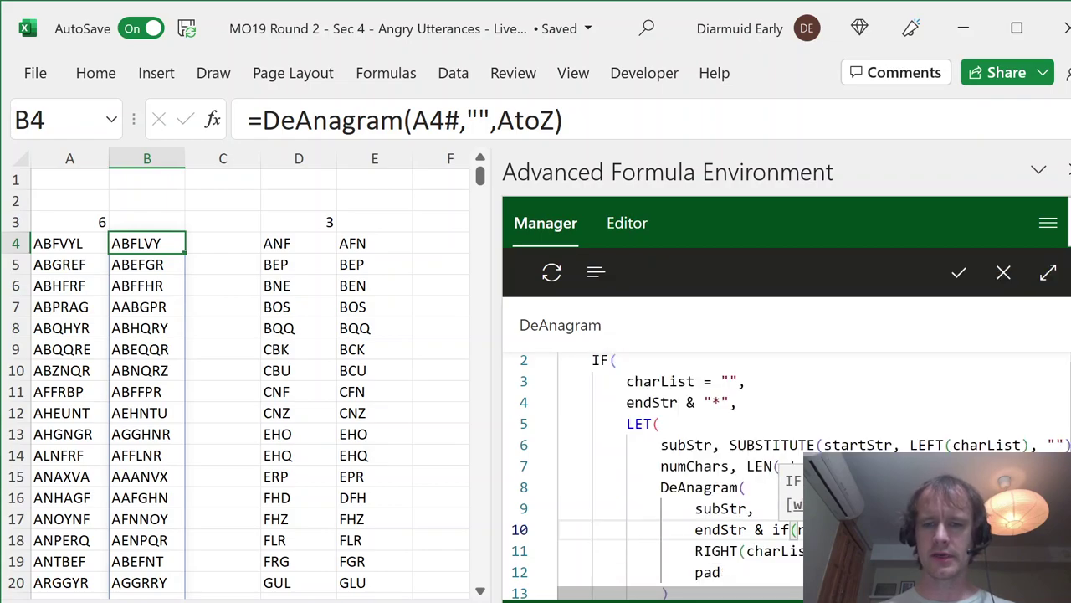
{"action": "type", "text": ")"}
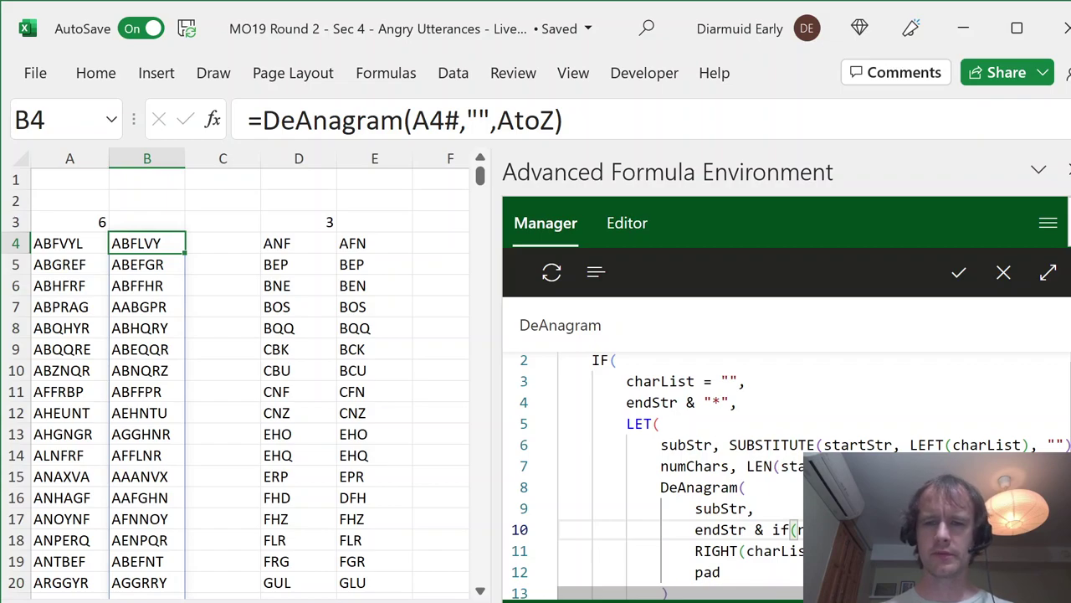
{"action": "left_click", "coordinate": [962, 272]}
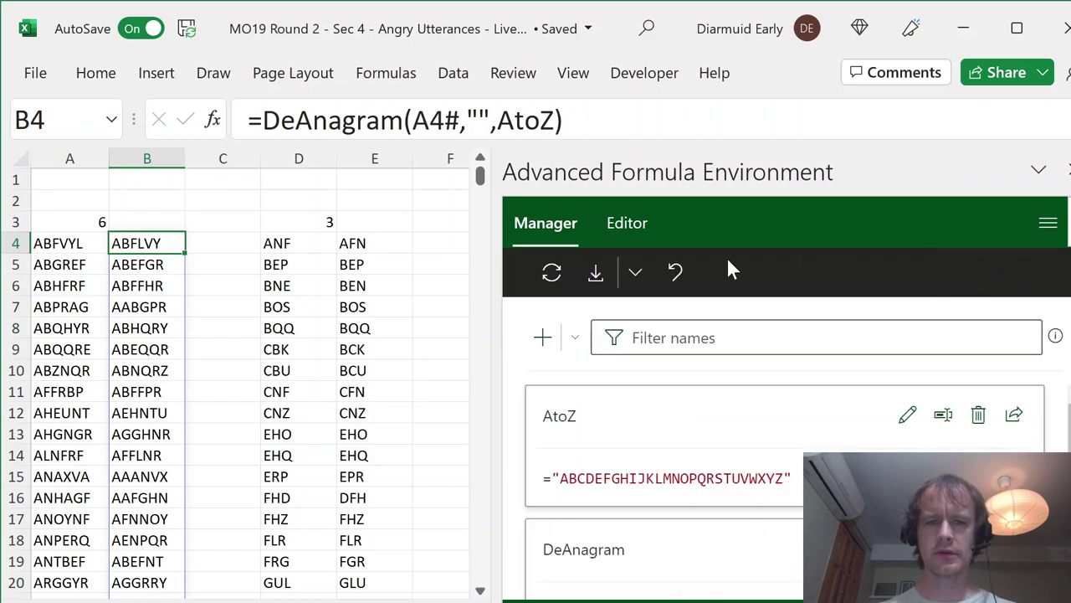
{"action": "left_click", "coordinate": [552, 272]}
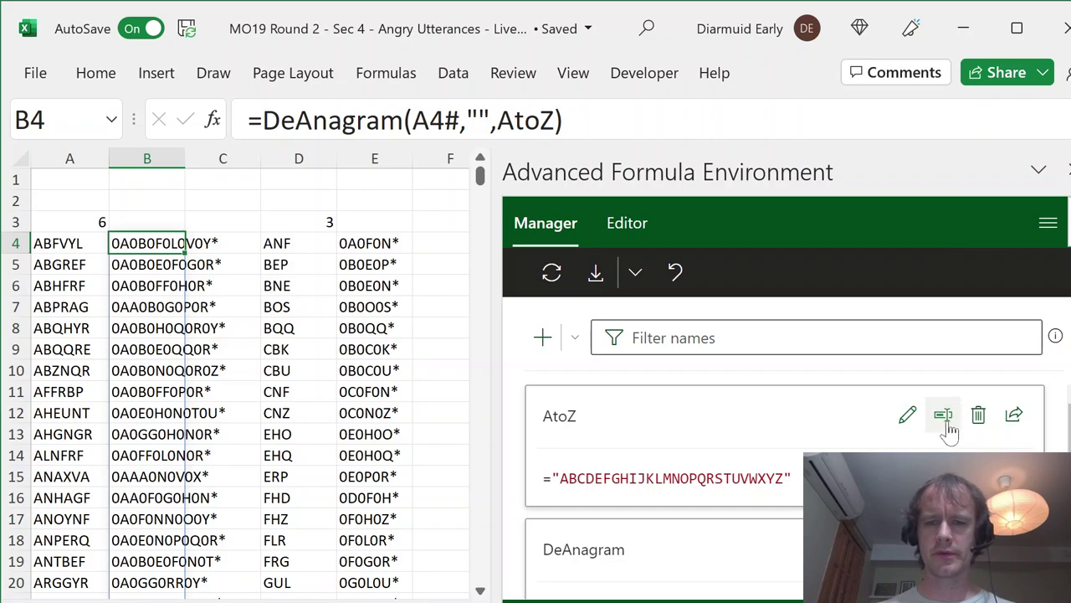
Step: Revise the pad term in the recursive call's IF so an omitted pad adds no zeros, and save and sync DeAnagram
{"action": "left_click", "coordinate": [907, 548]}
{"action": "scroll", "coordinate": [786, 468], "scroll_direction": "down", "scroll_amount": 2}
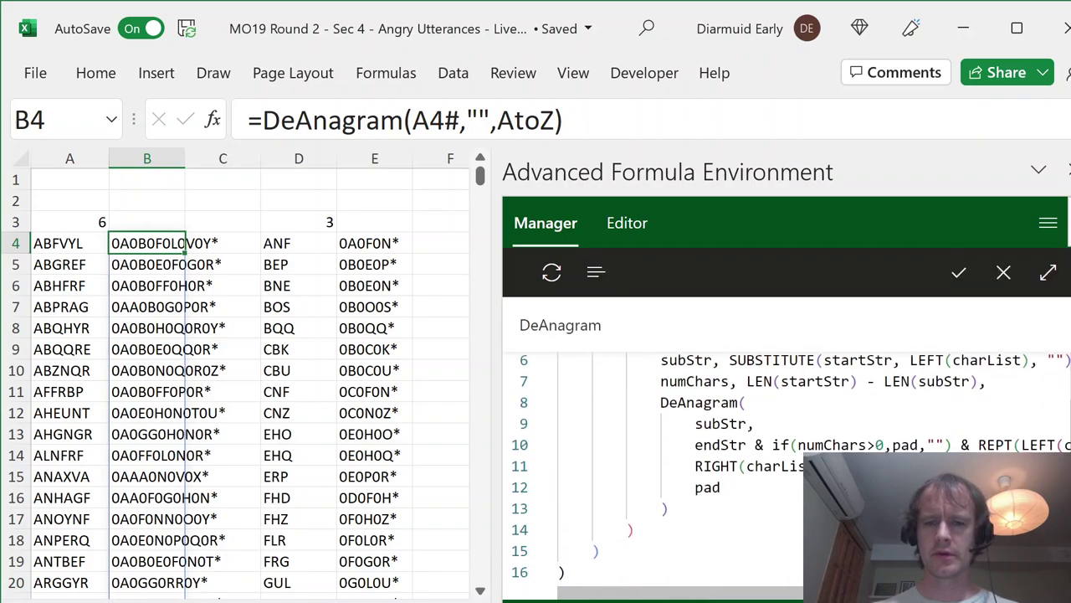
{"action": "scroll", "coordinate": [786, 468], "scroll_direction": "up", "scroll_amount": 1}
{"action": "scroll", "coordinate": [787, 461], "scroll_direction": "up", "scroll_amount": 3}
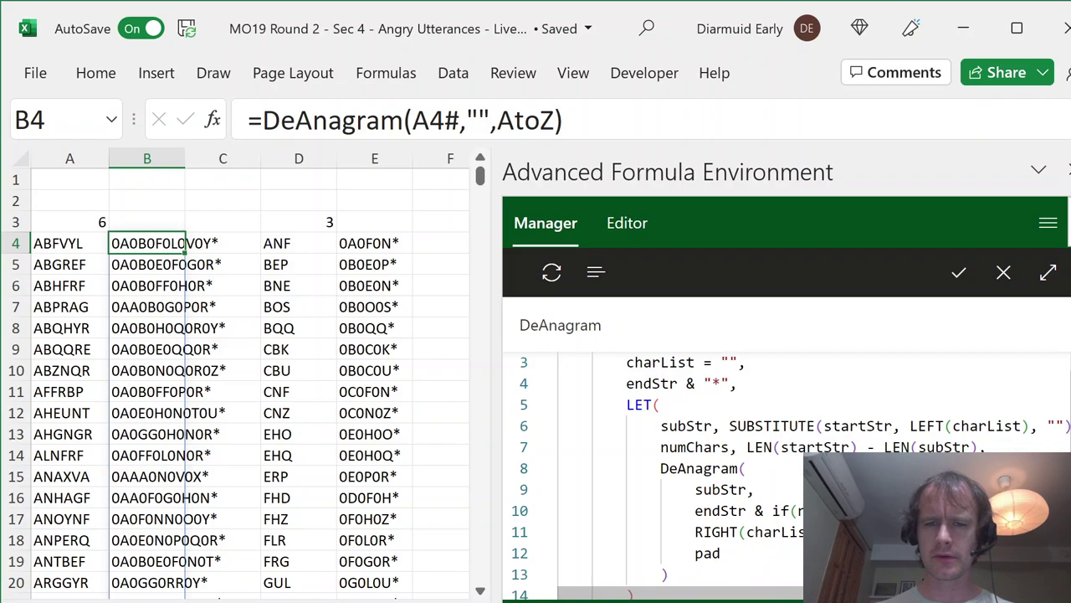
{"action": "left_click", "coordinate": [929, 511]}
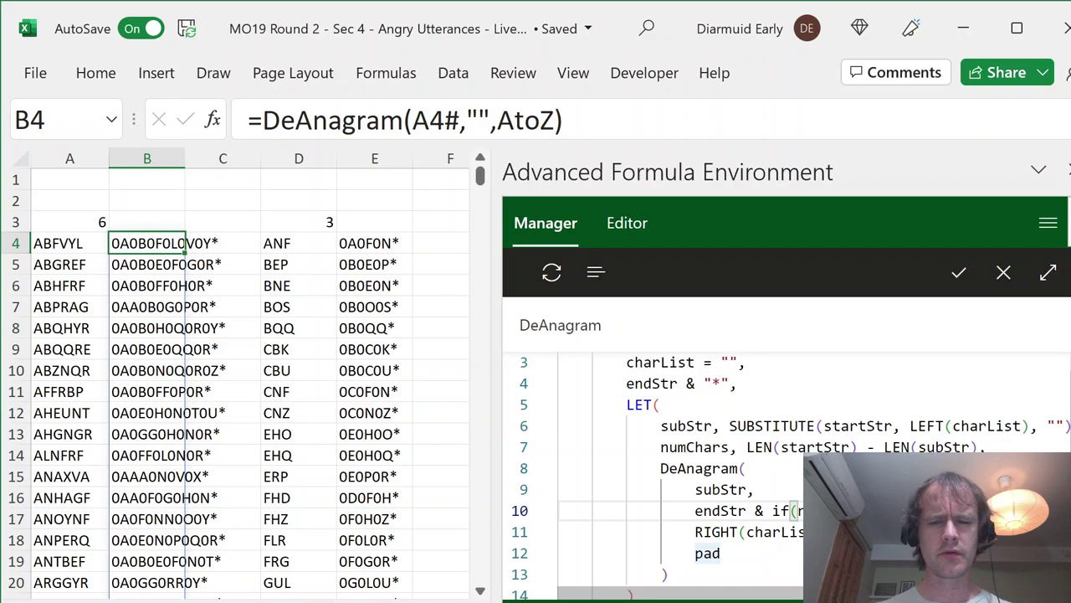
{"action": "scroll", "coordinate": [753, 469], "scroll_direction": "up", "scroll_amount": 1}
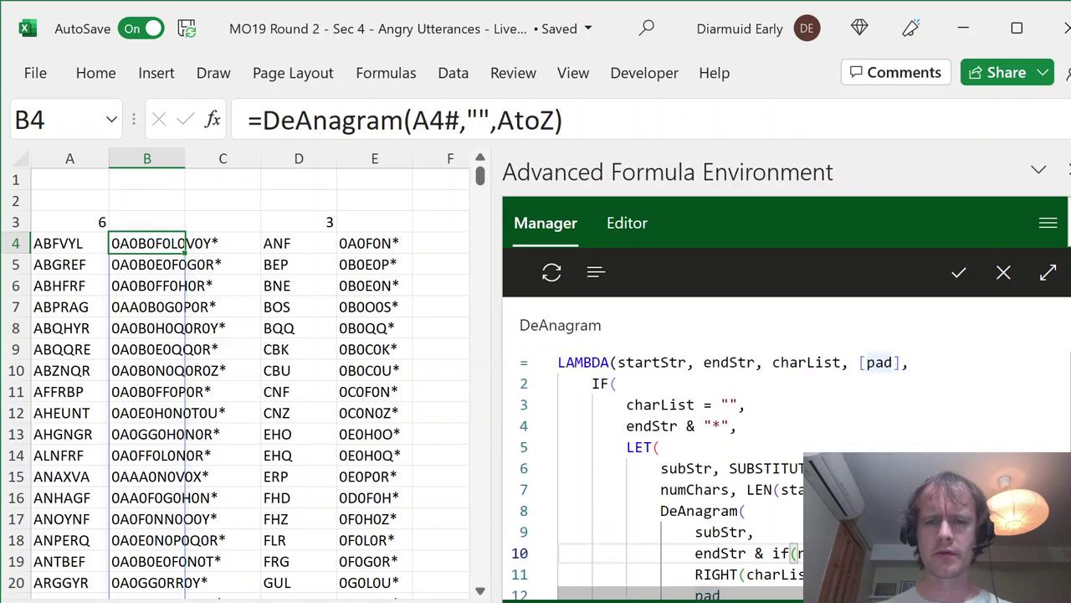
{"action": "scroll", "coordinate": [753, 469], "scroll_direction": "down", "scroll_amount": 2}
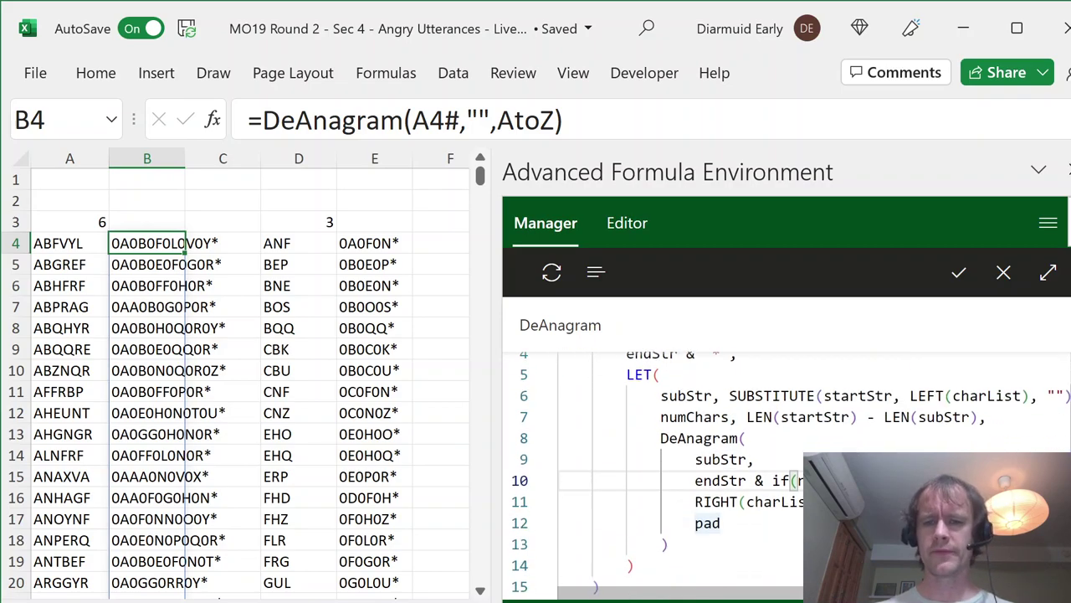
{"action": "scroll", "coordinate": [753, 469], "scroll_direction": "up", "scroll_amount": 1}
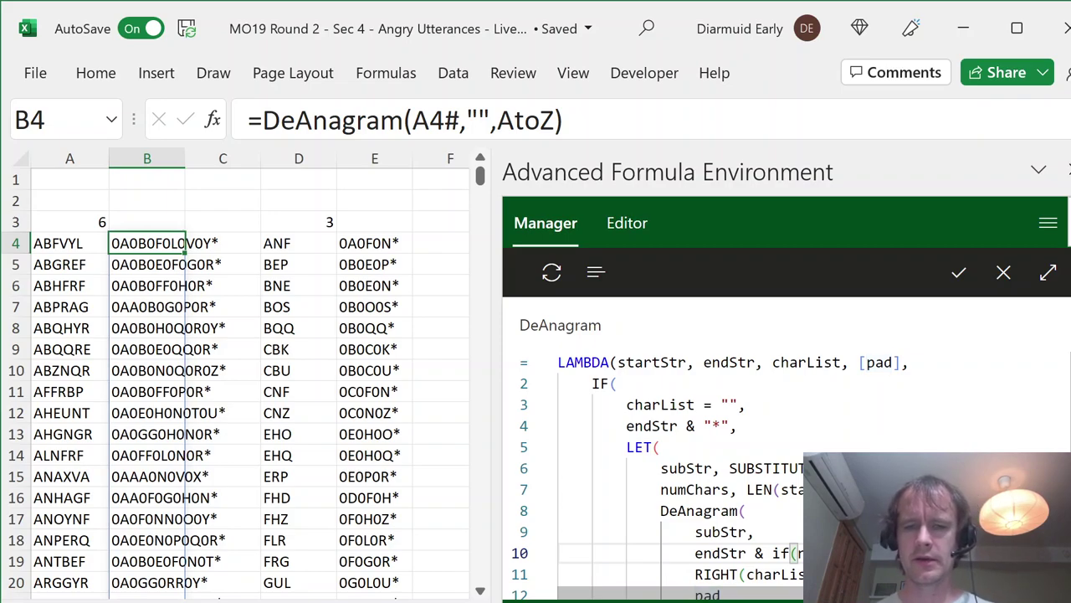
{"action": "left_click", "coordinate": [960, 274]}
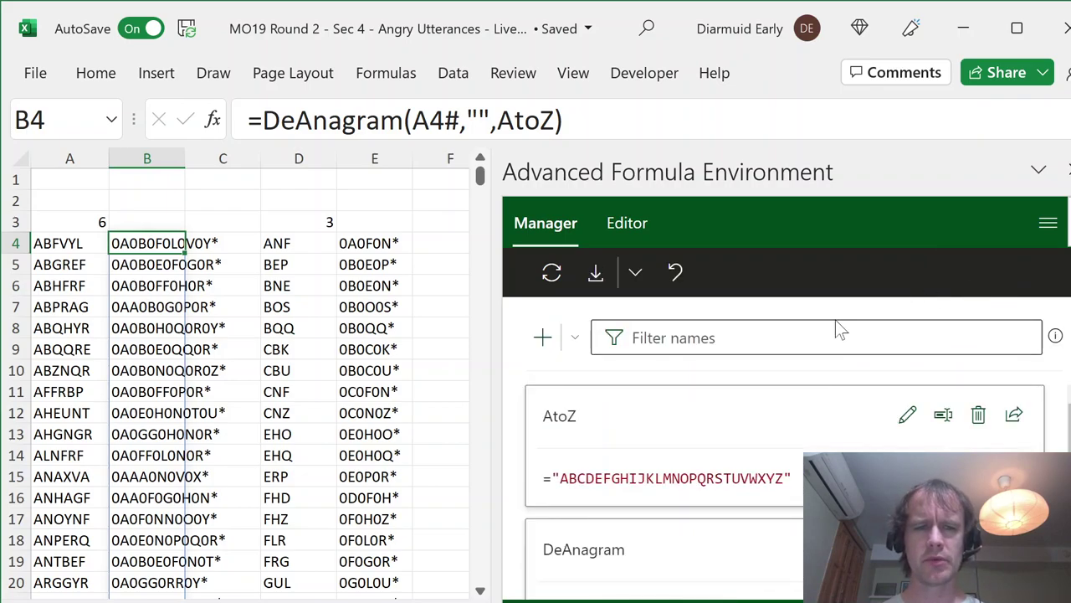
{"action": "left_click", "coordinate": [549, 271]}
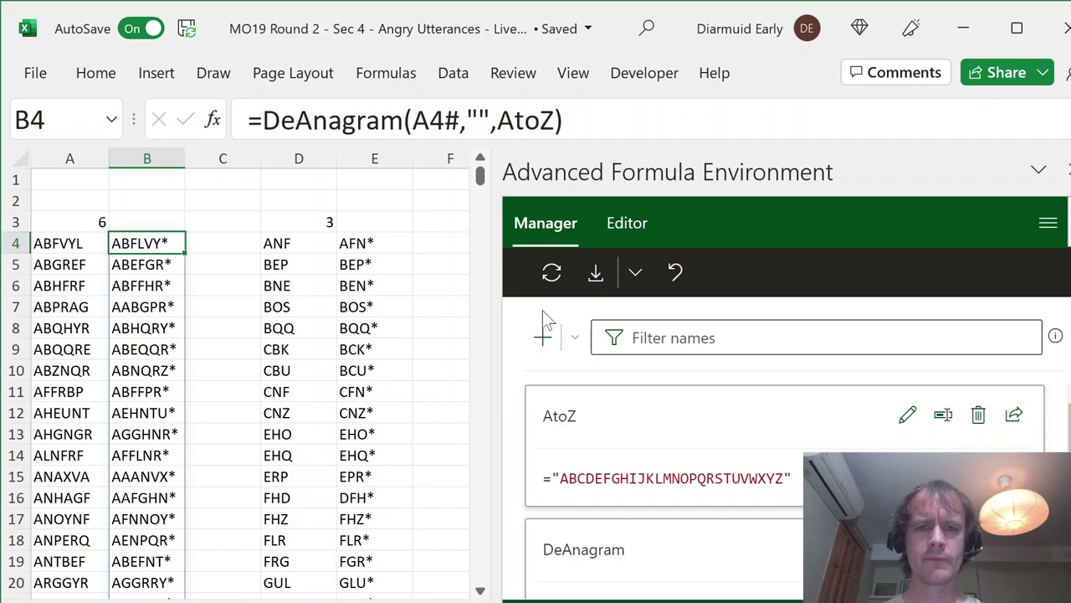
Step: Replace "*" with pad in DeAnagram's empty-charList result, sync the saved function and close the Advanced Formula Environment
{"action": "left_click", "coordinate": [907, 549]}
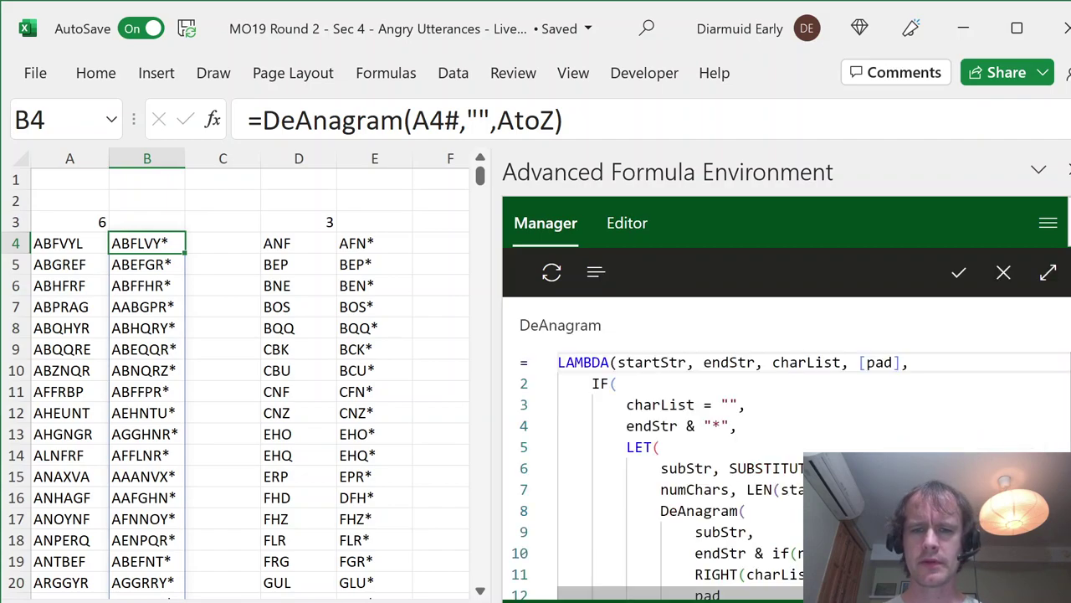
{"action": "left_click", "coordinate": [738, 426]}
{"action": "key", "text": "Left"}
{"action": "key", "text": "BackSpace"}
{"action": "key", "text": "BackSpace"}
{"action": "key", "text": "BackSpace"}
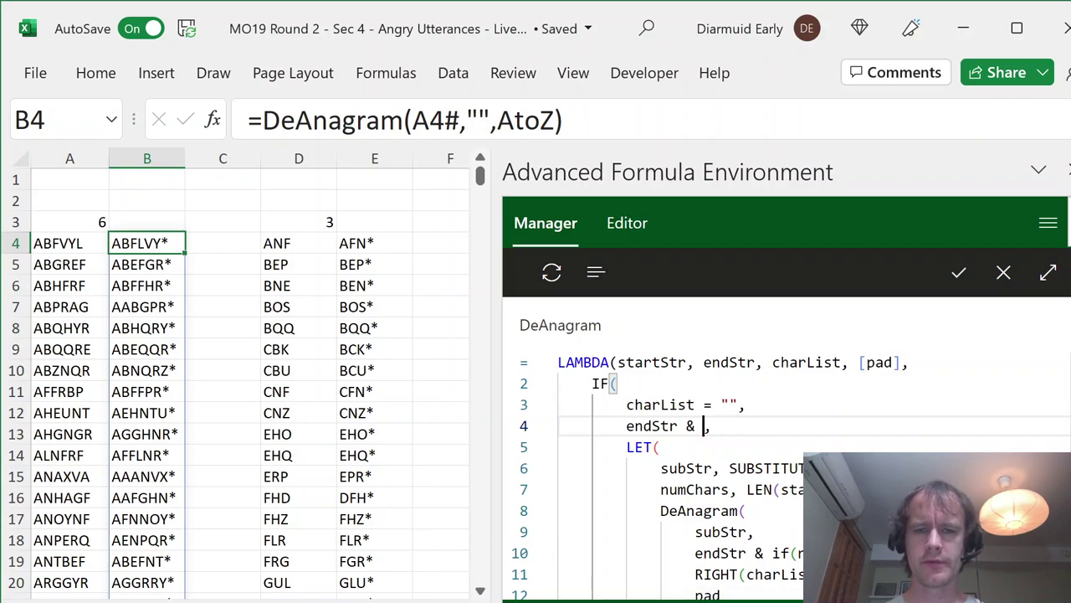
{"action": "type", "text": "pad"}
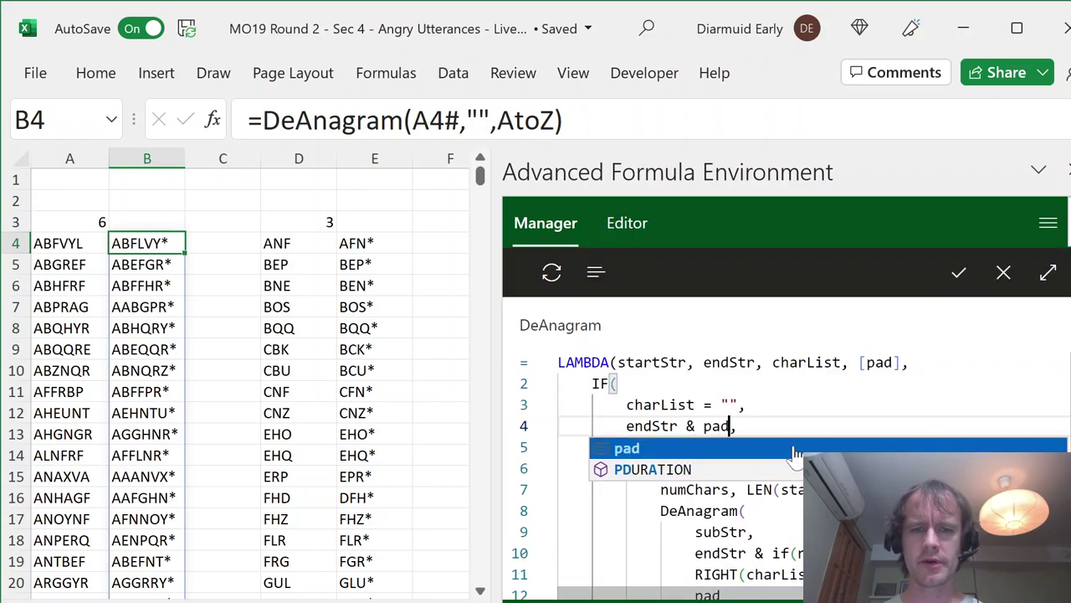
{"action": "left_click", "coordinate": [793, 446]}
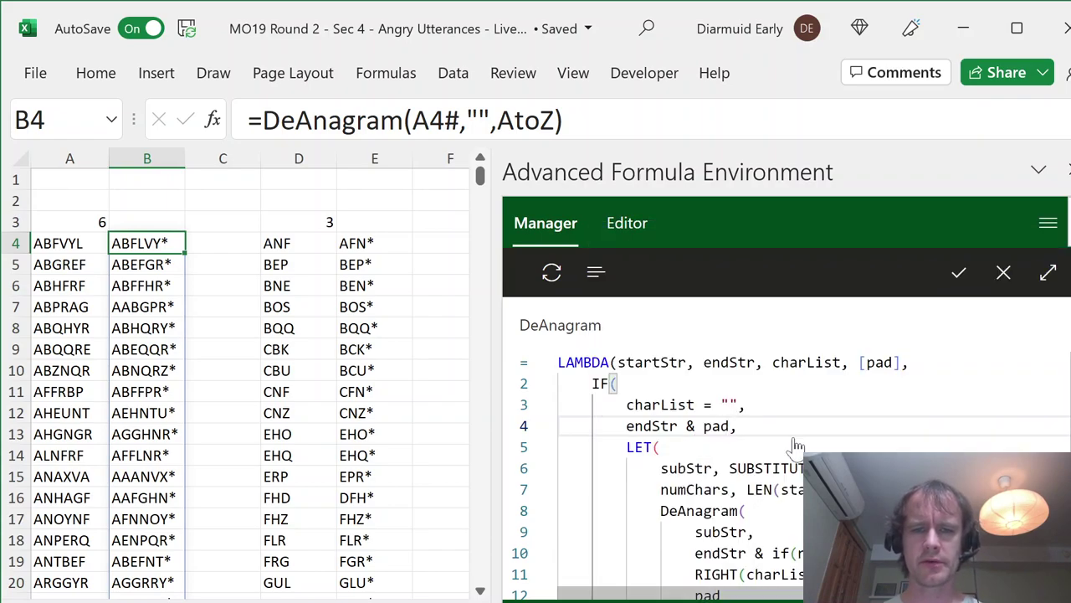
{"action": "left_click", "coordinate": [952, 288]}
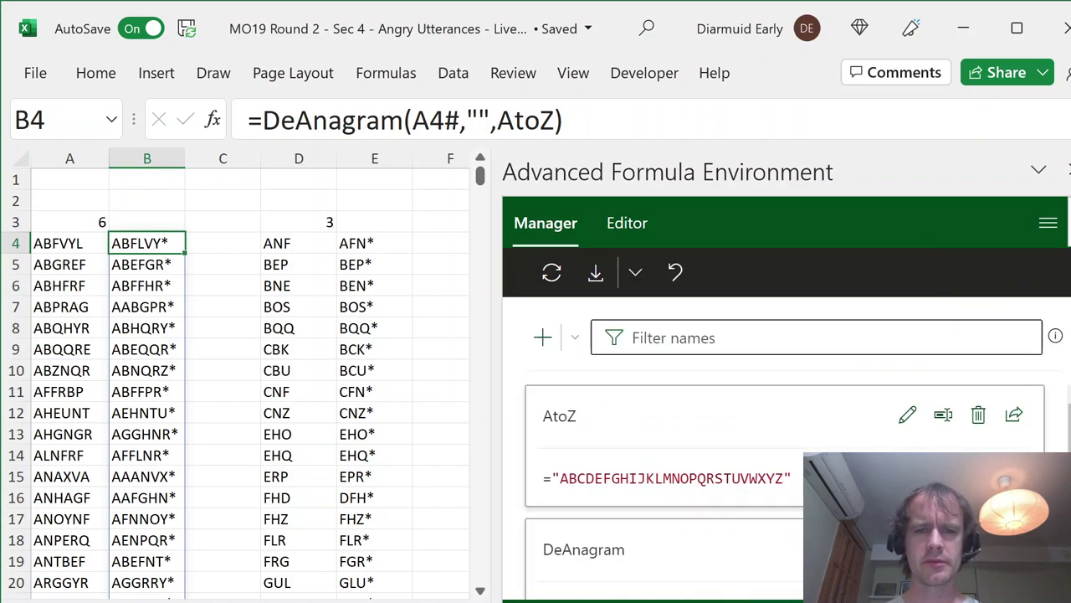
{"action": "left_click", "coordinate": [552, 272]}
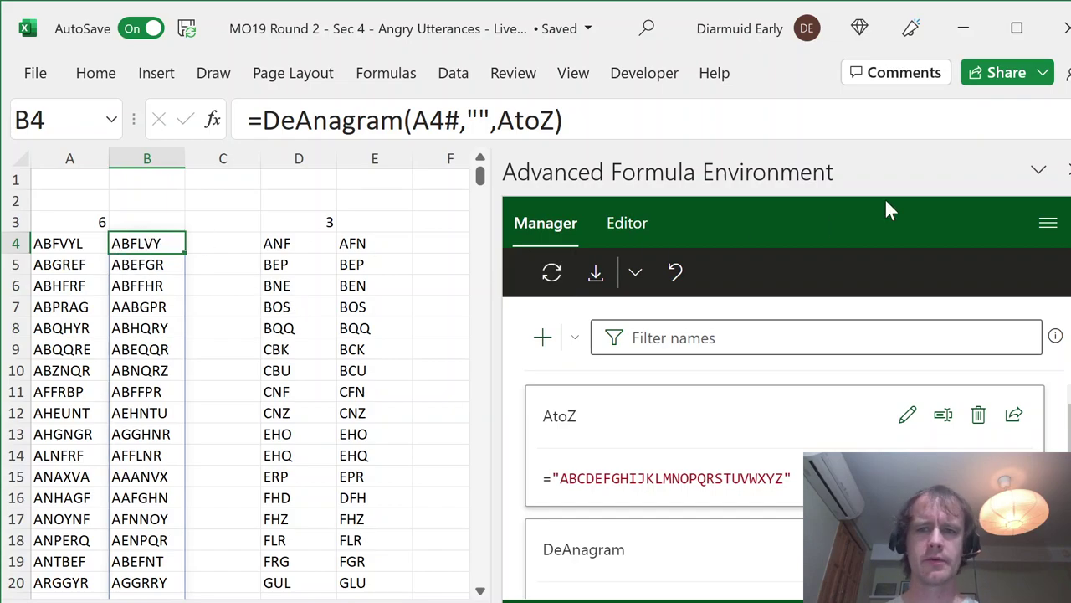
{"action": "left_click", "coordinate": [1068, 170]}
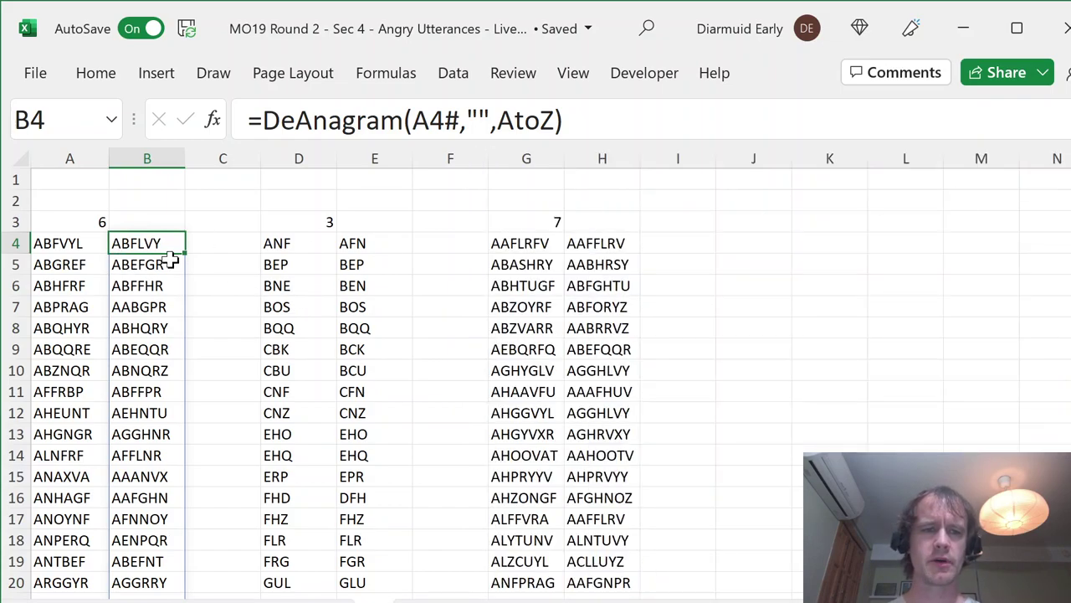
Step: Add "*" as the pad argument of the DeAnagram formula in B4 for the 6-letter words
{"action": "key", "text": "Right"}
{"action": "key", "text": "Right"}
{"action": "key", "text": "Right"}
{"action": "key", "text": "Left"}
{"action": "key", "text": "Left"}
{"action": "key", "text": "Left"}
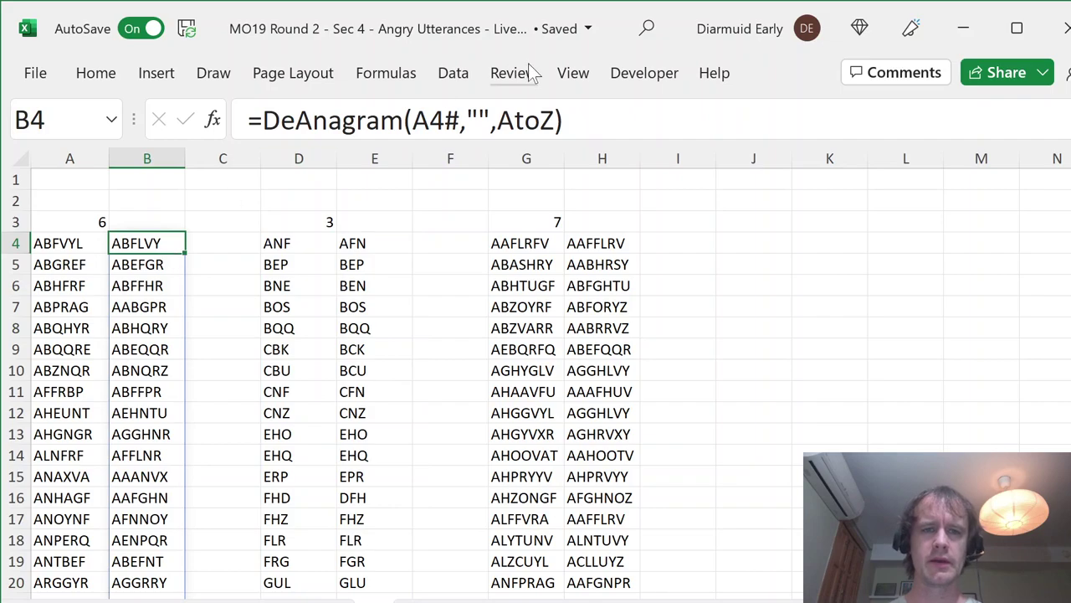
{"action": "key", "text": "F2"}
{"action": "key", "text": "Left"}
{"action": "type", "text": ",\"*\""}
{"action": "key", "text": "End"}
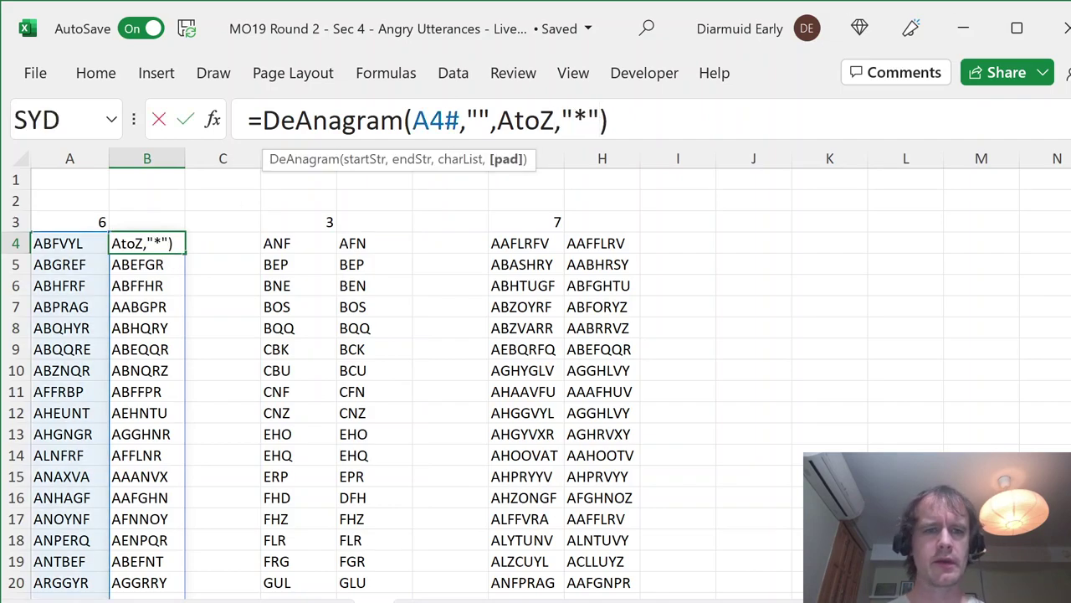
{"action": "key", "text": "Return"}
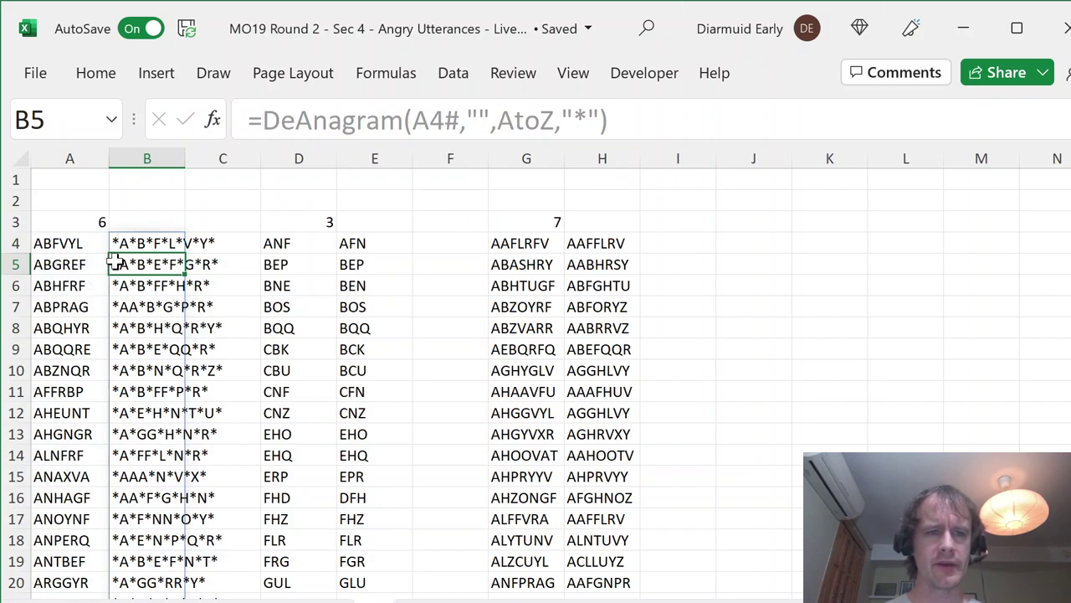
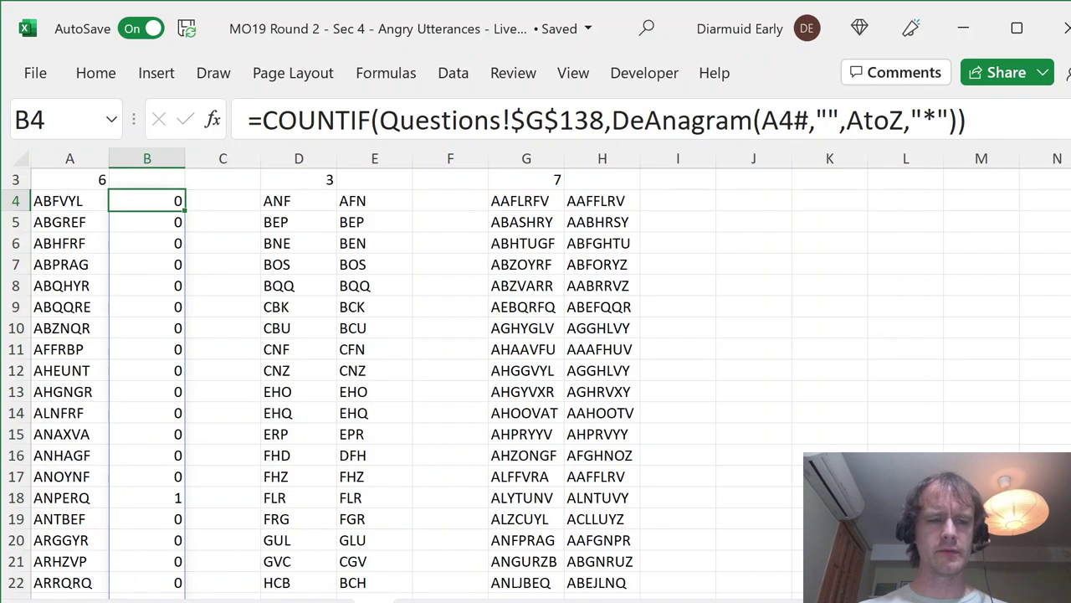
Step: Copy the COUNTIF formula from B4 to E4 and H4 for the 3-letter and 7-letter words
{"action": "key", "text": "ctrl+shift+Down"}
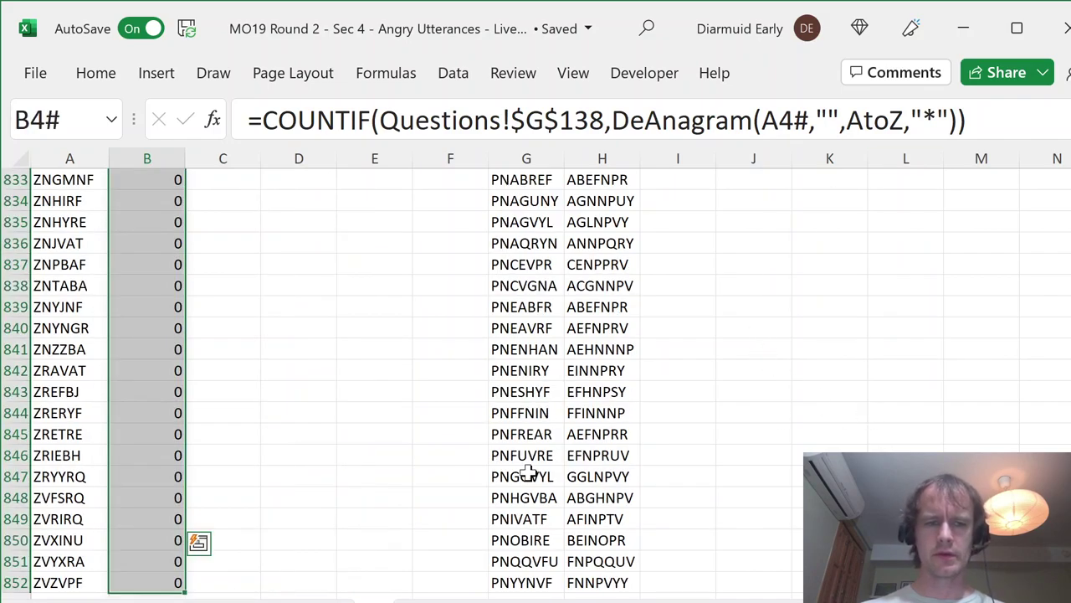
{"action": "key", "text": "Up"}
{"action": "key", "text": "Up"}
{"action": "key", "text": "Down"}
{"action": "key", "text": "Down"}
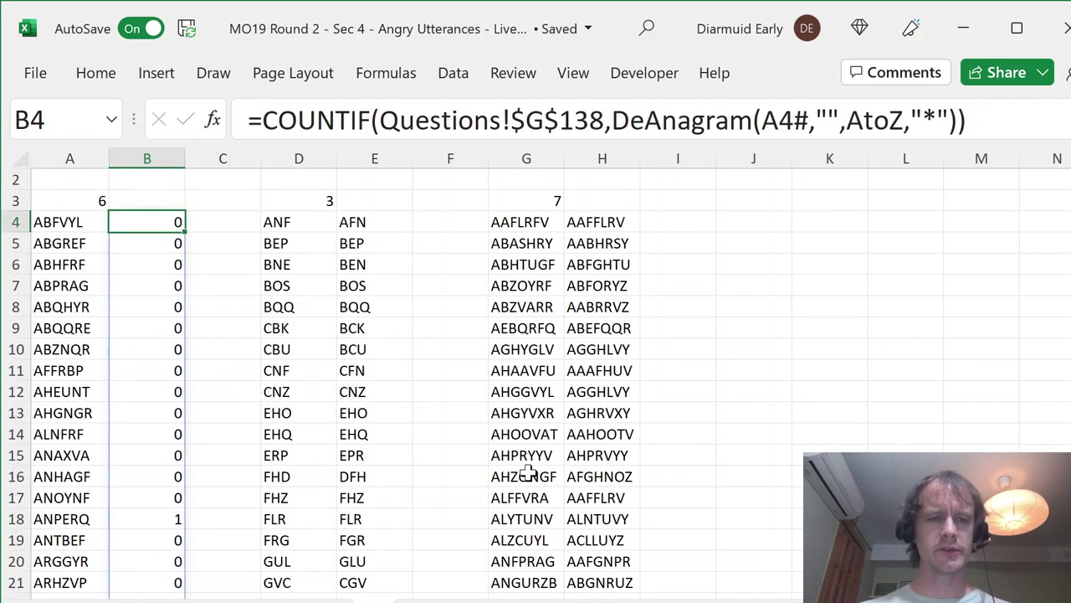
{"action": "key", "text": "ctrl+c"}
{"action": "key", "text": "Right"}
{"action": "key", "text": "Right"}
{"action": "key", "text": "Right"}
{"action": "key", "text": "ctrl+v"}
{"action": "key", "text": "Right"}
{"action": "key", "text": "Right"}
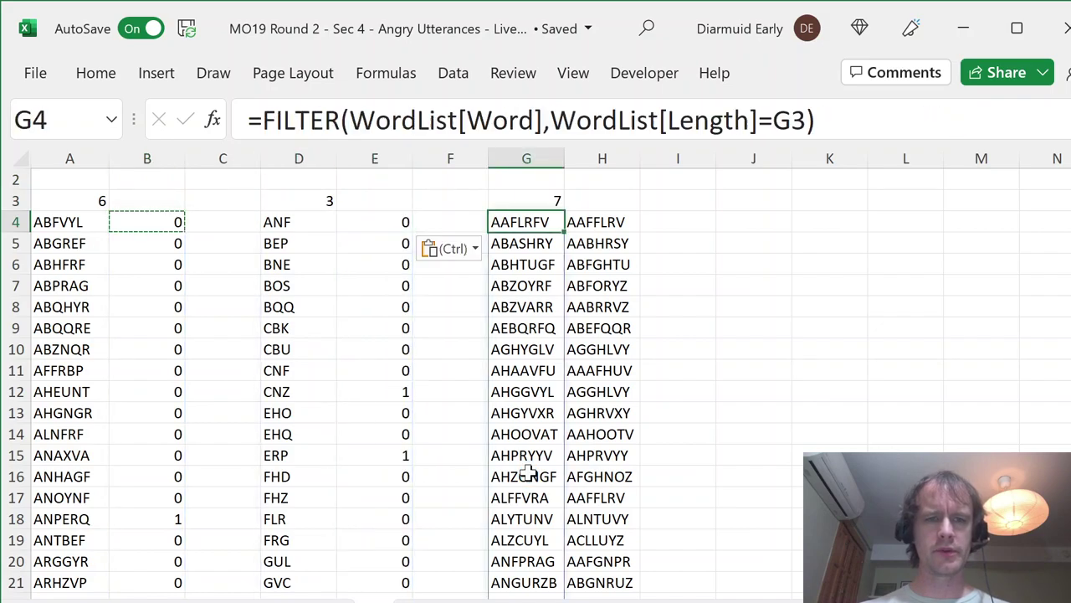
{"action": "key", "text": "Right"}
{"action": "key", "text": "ctrl+v"}
{"action": "key", "text": "Left"}
{"action": "key", "text": "Left"}
{"action": "key", "text": "Left"}
{"action": "key", "text": "Left"}
{"action": "key", "text": "Left"}
{"action": "key", "text": "Left"}
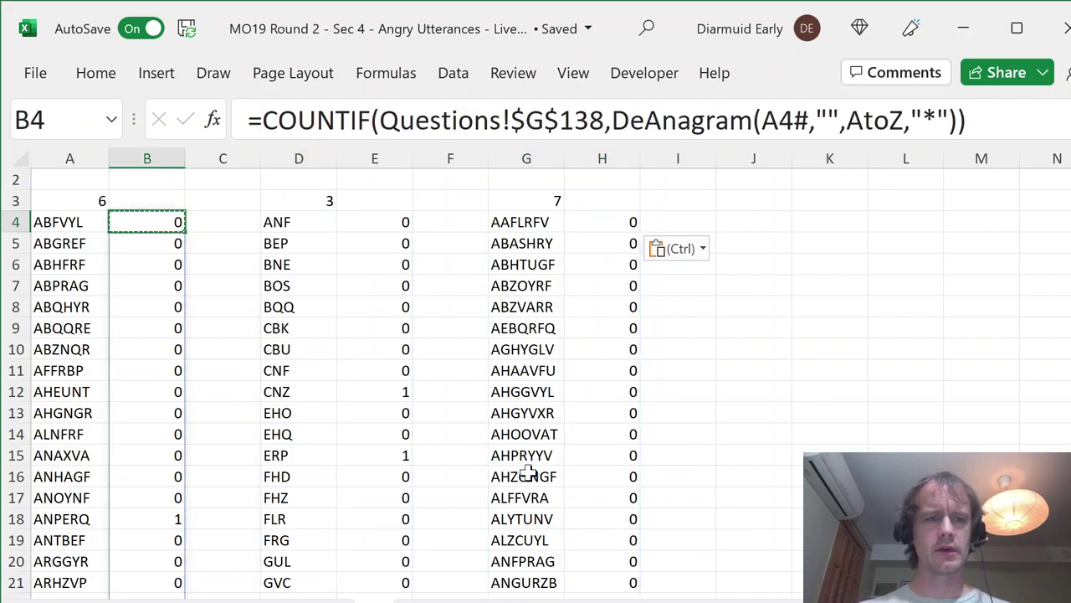
Step: Convert the 6-letter words' match counts in column B from the spilled formula to static values
{"action": "key", "text": "ctrl+shift+Down"}
{"action": "key", "text": "ctrl+v"}
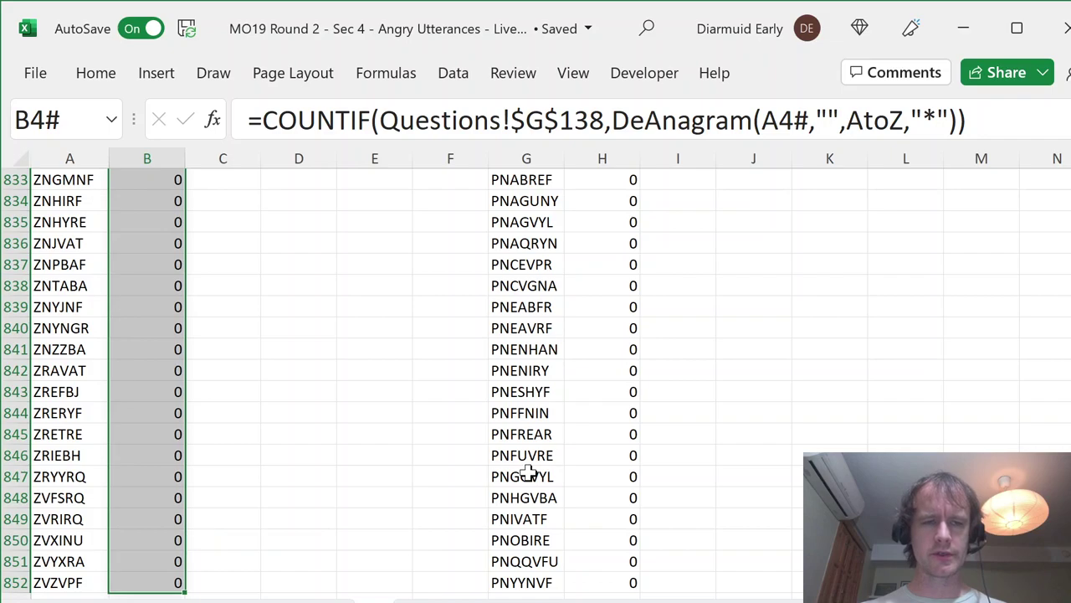
{"action": "key", "text": "ctrl+Up"}
{"action": "key", "text": "ctrl+Down"}
{"action": "key", "text": "Left"}
{"action": "key", "text": "shift+Right"}
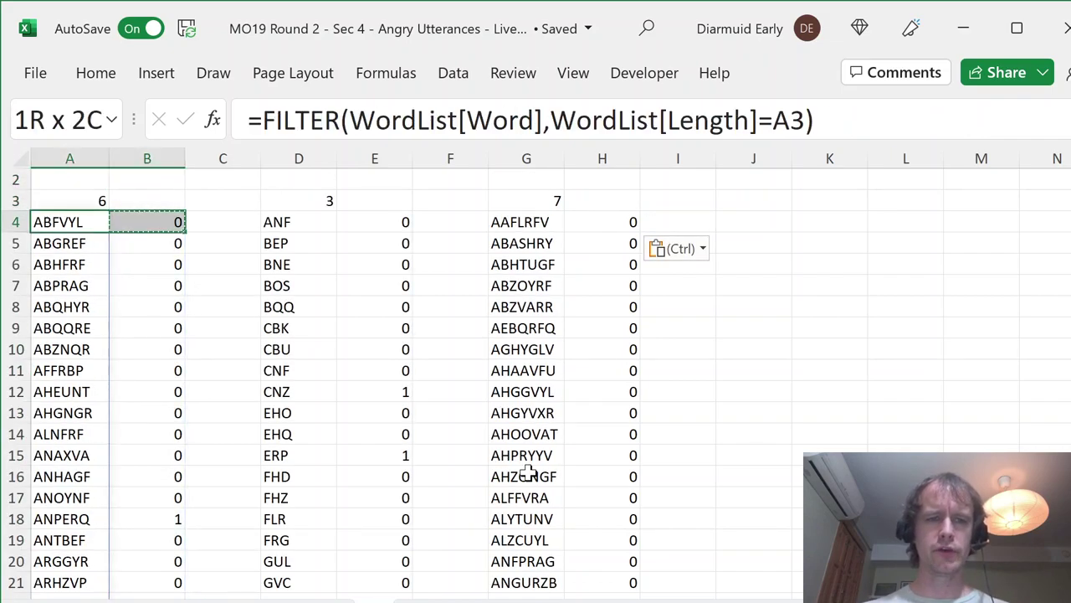
{"action": "key", "text": "ctrl+shift+Down"}
{"action": "key", "text": "Right"}
{"action": "key", "text": "Up"}
{"action": "key", "text": "Down"}
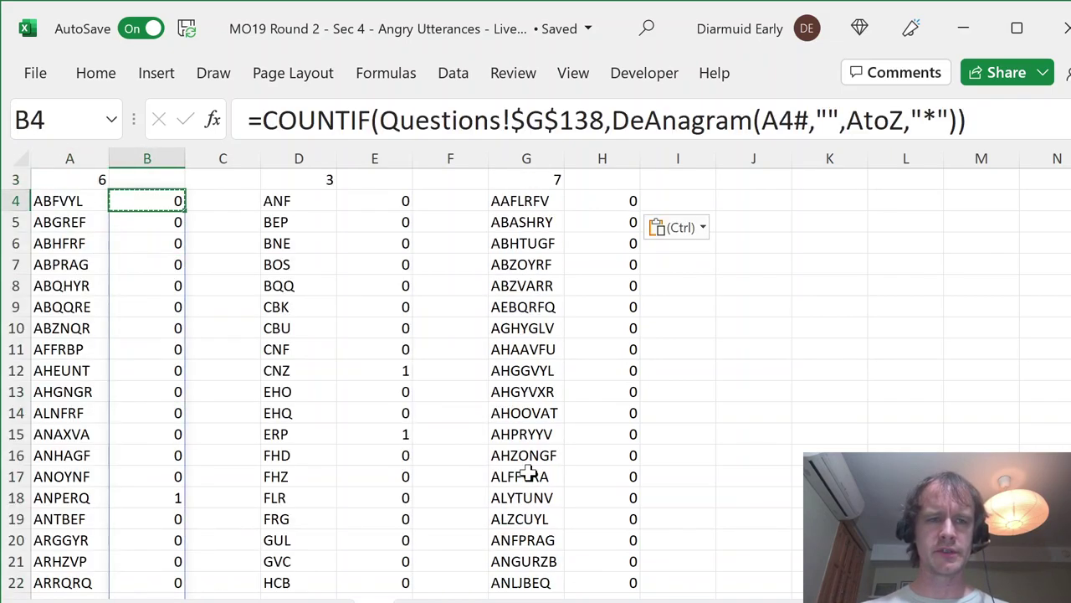
{"action": "key", "text": "ctrl+shift+Down"}
{"action": "key", "text": "ctrl+c"}
{"action": "key", "text": "ctrl+alt+v"}
{"action": "key", "text": "v"}
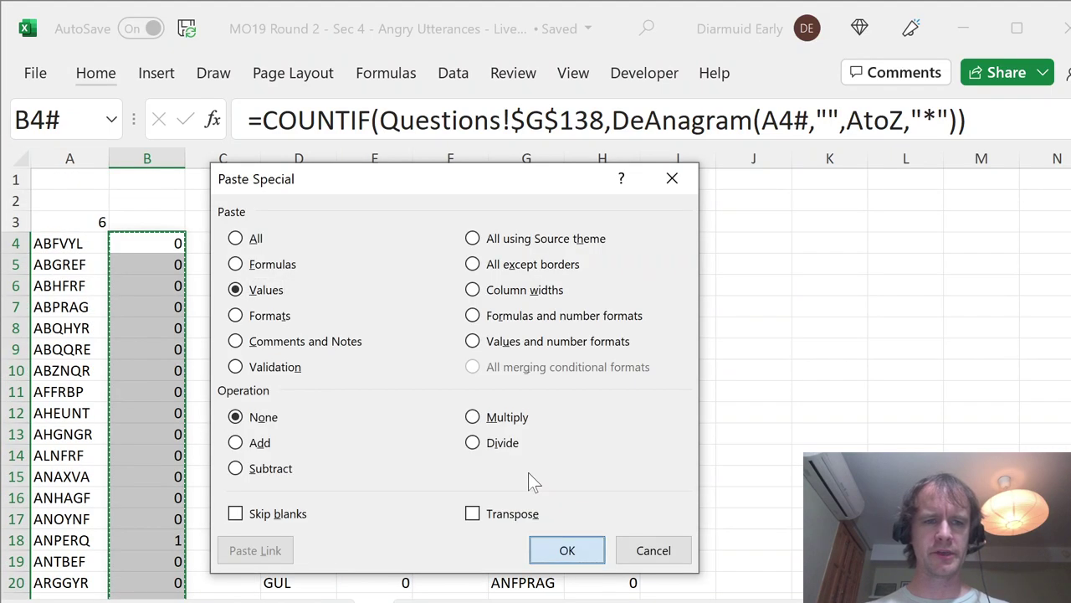
{"action": "key", "text": "Return"}
Step: Convert the 3-letter words' match counts in column E to static values
{"action": "key", "text": "Right"}
{"action": "key", "text": "Right"}
{"action": "key", "text": "Right"}
{"action": "key", "text": "ctrl+shift+Down"}
{"action": "key", "text": "ctrl+c"}
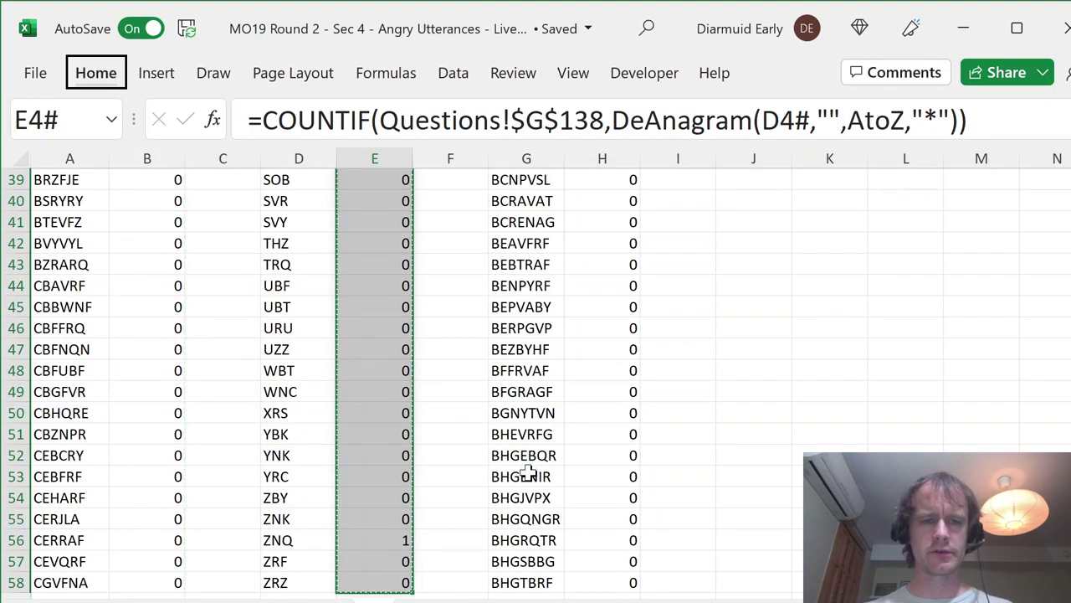
{"action": "key", "text": "ctrl+alt+v"}
{"action": "key", "text": "v"}
{"action": "key", "text": "Return"}
Step: Convert the 7-letter words' match counts in column H to static values
{"action": "key", "text": "Right"}
{"action": "key", "text": "Right"}
{"action": "key", "text": "Right"}
{"action": "key", "text": "ctrl+shift+Down"}
{"action": "key", "text": "ctrl+c"}
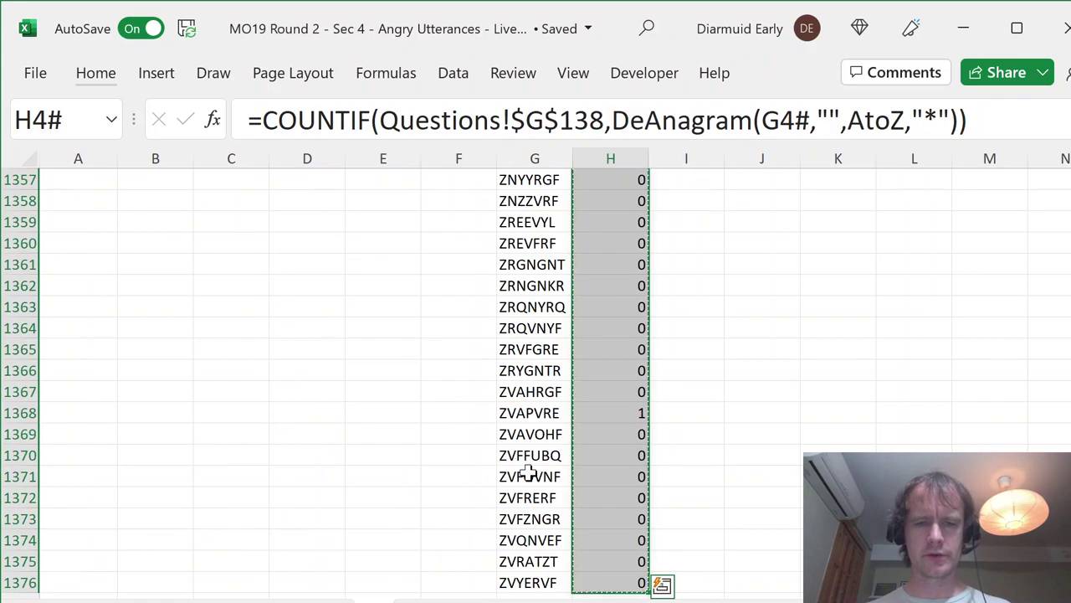
{"action": "key", "text": "ctrl+alt+v"}
{"action": "key", "text": "v"}
{"action": "key", "text": "Return"}
Step: Try to sort the 7-letter words and their counts in columns G and H in descending order of count
{"action": "key", "text": "shift+Left"}
{"action": "key", "text": "ctrl+shift+Down"}
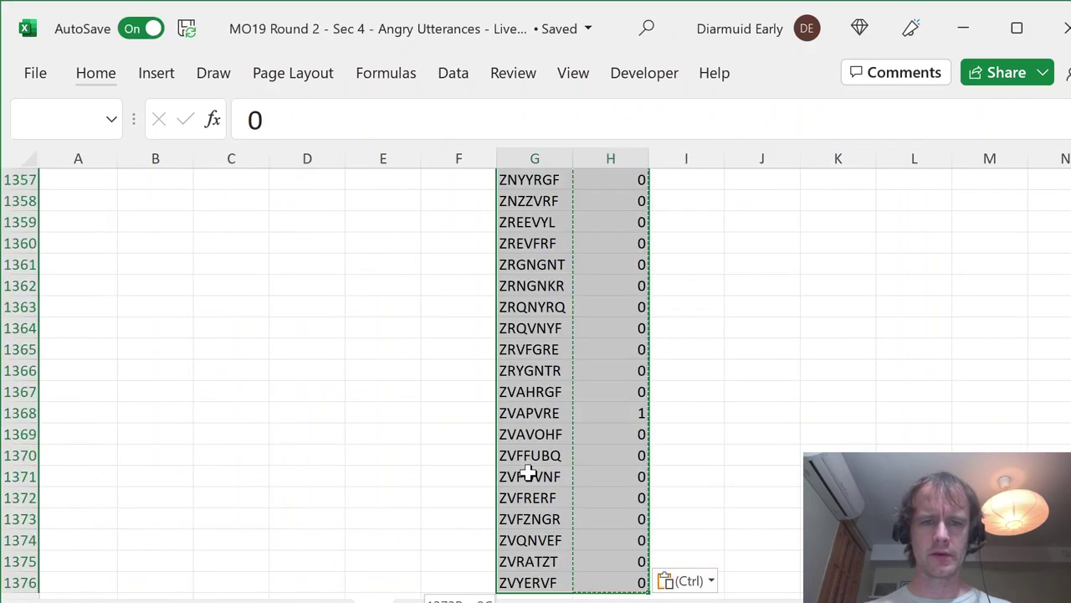
{"action": "key", "text": "alt"}
{"action": "key", "text": "a"}
{"action": "key", "text": "s"}
{"action": "key", "text": "d"}
{"action": "key", "text": "Return"}
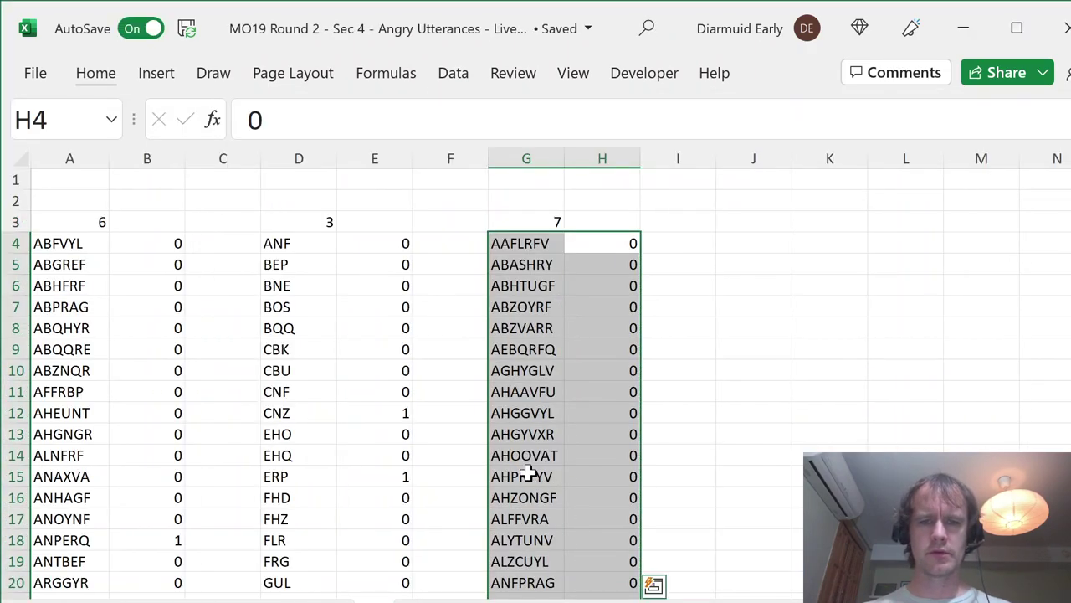
Step: Replace the FILTER results for the 7-letter words in column G with static values
{"action": "key", "text": "Left"}
{"action": "key", "text": "ctrl+shift+Down"}
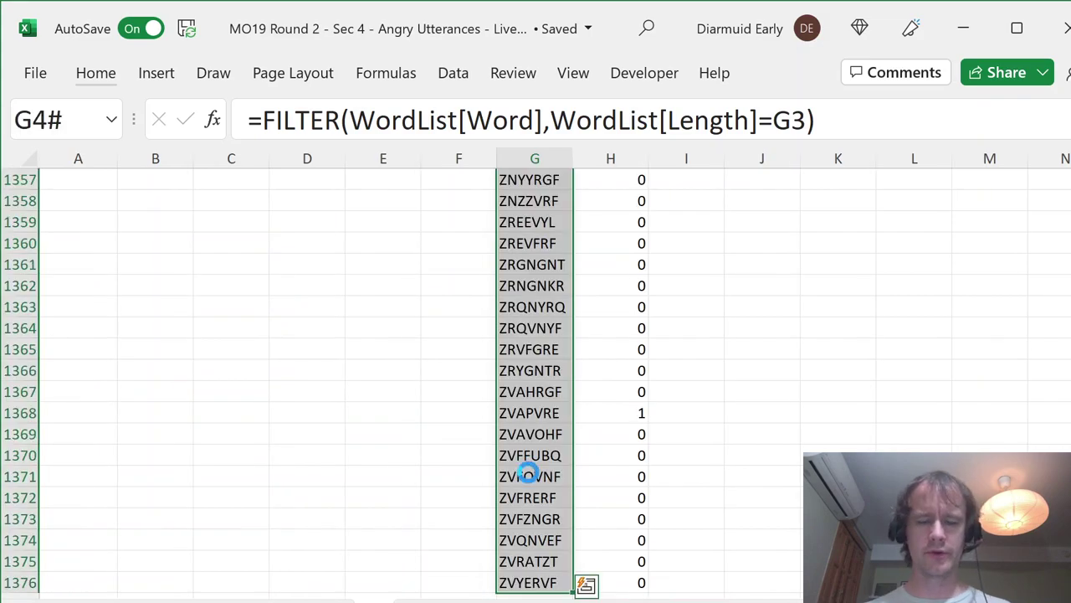
{"action": "key", "text": "ctrl+c"}
{"action": "key", "text": "alt+h"}
{"action": "key", "text": "v"}
{"action": "key", "text": "v"}
Step: Replace the FILTER results for the 3-letter words in column D with static values
{"action": "key", "text": "Left"}
{"action": "key", "text": "Left"}
{"action": "key", "text": "Left"}
{"action": "key", "text": "ctrl+shift+Down"}
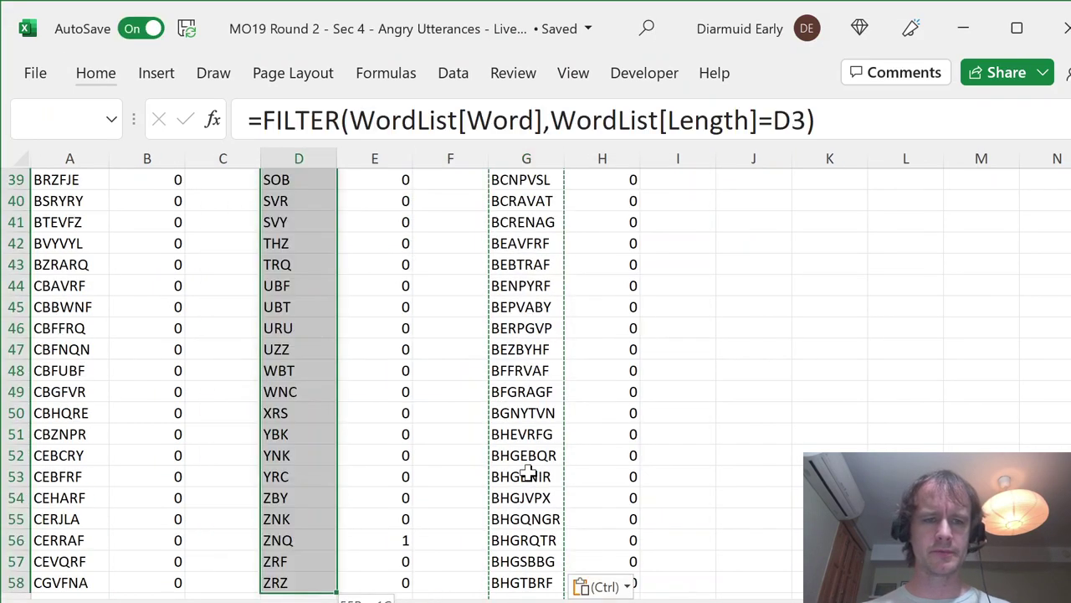
{"action": "key", "text": "shift+Left"}
{"action": "key", "text": "shift+Left"}
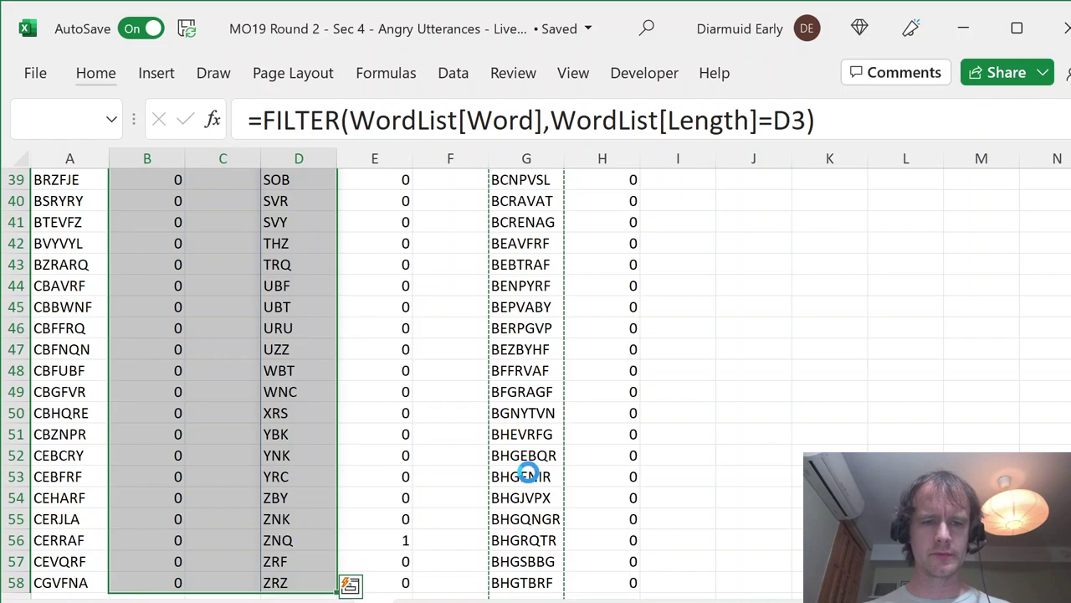
{"action": "key", "text": "ctrl+c"}
{"action": "key", "text": "alt"}
{"action": "key", "text": "h"}
{"action": "key", "text": "v"}
{"action": "key", "text": "v"}
Step: Replace the FILTER results for the 6-letter words in column A with static values
{"action": "key", "text": "Left"}
{"action": "key", "text": "ctrl+shift+Down"}
{"action": "key", "text": "ctrl+c"}
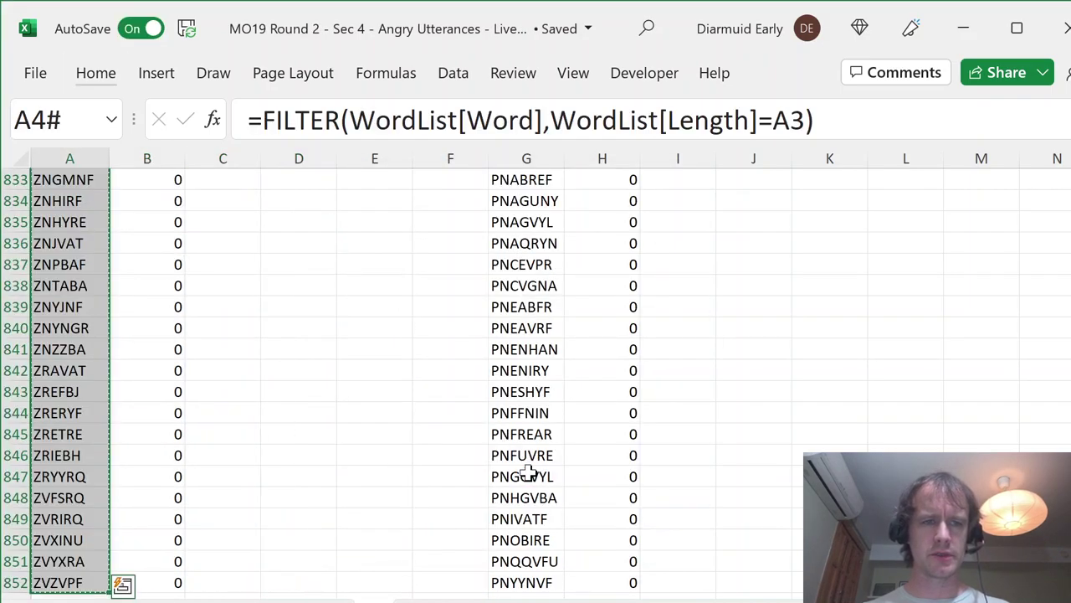
{"action": "key", "text": "alt+h"}
{"action": "key", "text": "v"}
{"action": "key", "text": "v"}
Step: Sort the 6-letter words in columns A and B in descending order of match count
{"action": "key", "text": "Right"}
{"action": "key", "text": "Up"}
{"action": "key", "text": "Down"}
{"action": "key", "text": "ctrl+shift+Down"}
{"action": "key", "text": "shift+Left"}
{"action": "key", "text": "ctrl+c"}
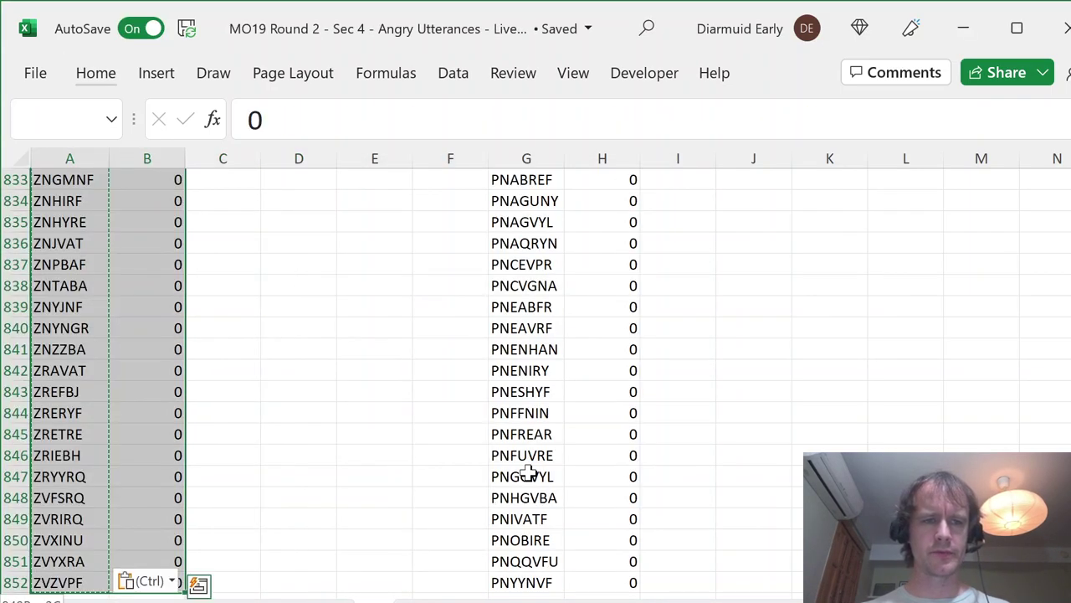
{"action": "key", "text": "alt"}
{"action": "key", "text": "h"}
{"action": "key", "text": "v"}
{"action": "key", "text": "v"}
Step: Sort the 3-letter words in columns D and E in descending order of match count
{"action": "key", "text": "Right"}
{"action": "key", "text": "Right"}
{"action": "key", "text": "Right"}
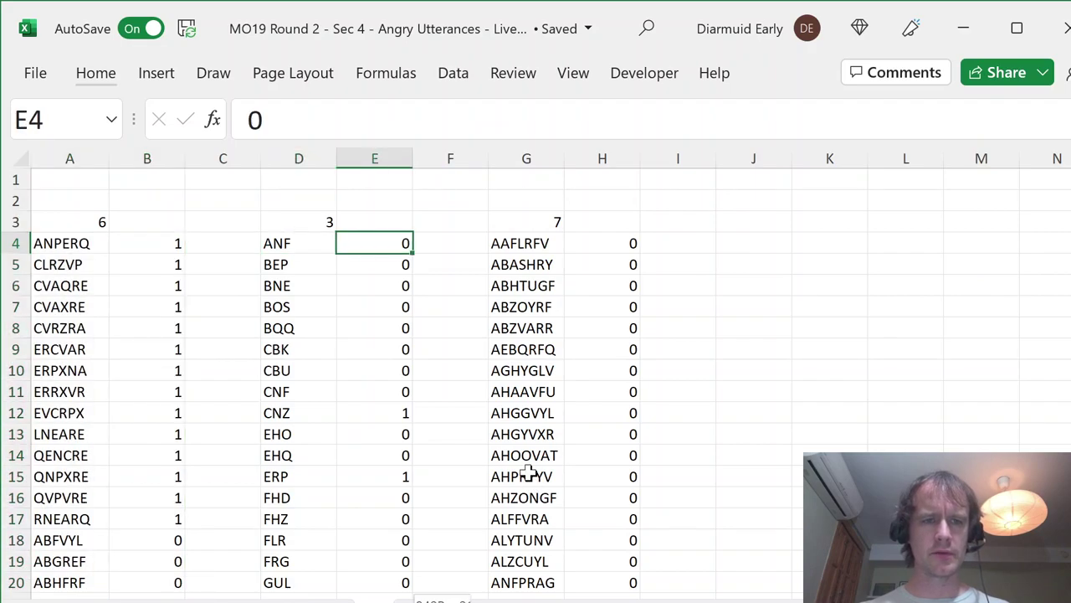
{"action": "key", "text": "ctrl+shift+Down"}
{"action": "key", "text": "shift+Left"}
{"action": "key", "text": "ctrl+c"}
{"action": "key", "text": "alt+h"}
{"action": "key", "text": "v"}
{"action": "key", "text": "v"}
Step: Sort the 7-letter words in columns G and H in descending order of match count
{"action": "key", "text": "Right"}
{"action": "key", "text": "Right"}
{"action": "key", "text": "Right"}
{"action": "key", "text": "ctrl+shift+Down"}
{"action": "key", "text": "shift+Left"}
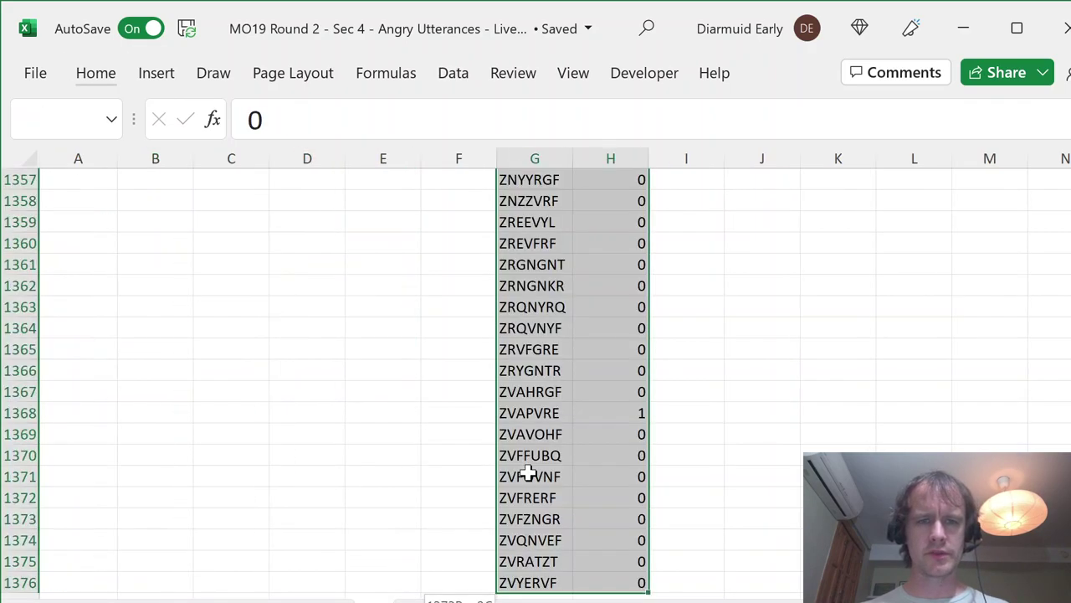
{"action": "key", "text": "ctrl+c"}
{"action": "key", "text": "alt"}
{"action": "key", "text": "h"}
{"action": "key", "text": "v"}
{"action": "key", "text": "v"}
Step: Enter the headings Len in A2 and Count match in B2
{"action": "key", "text": "ctrl+Home"}
{"action": "key", "text": "Down"}
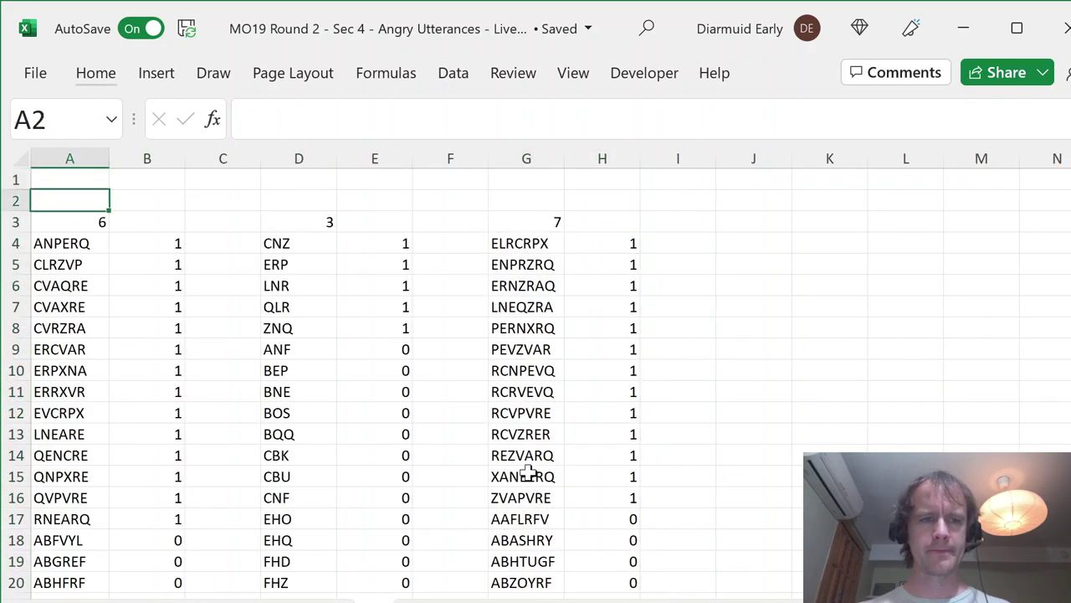
{"action": "type", "text": "Len"}
{"action": "key", "text": "Tab"}
{"action": "type", "text": "C"}
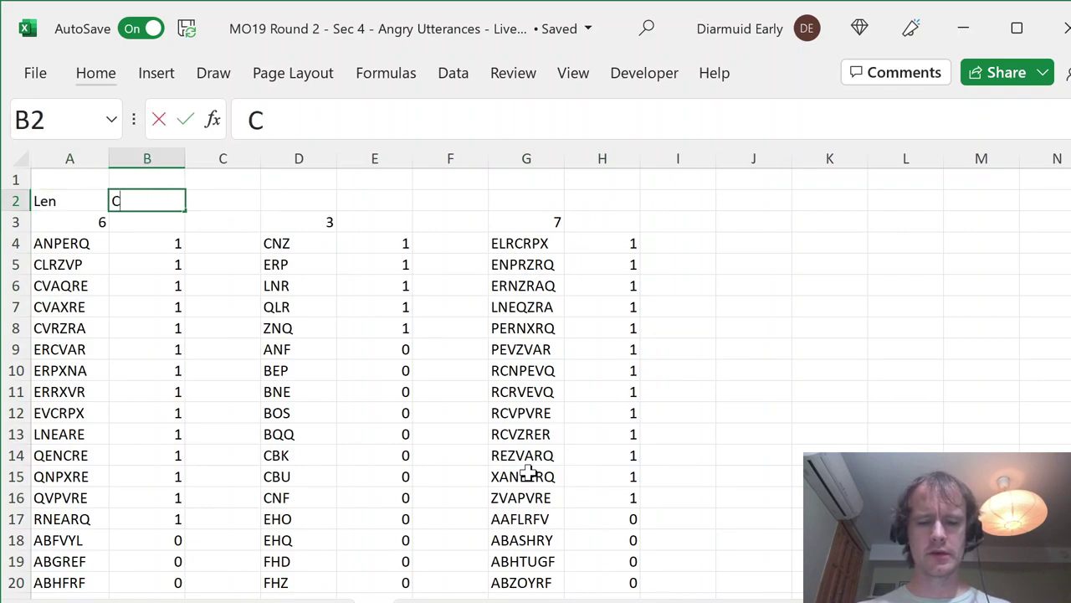
{"action": "type", "text": "ount mat"}
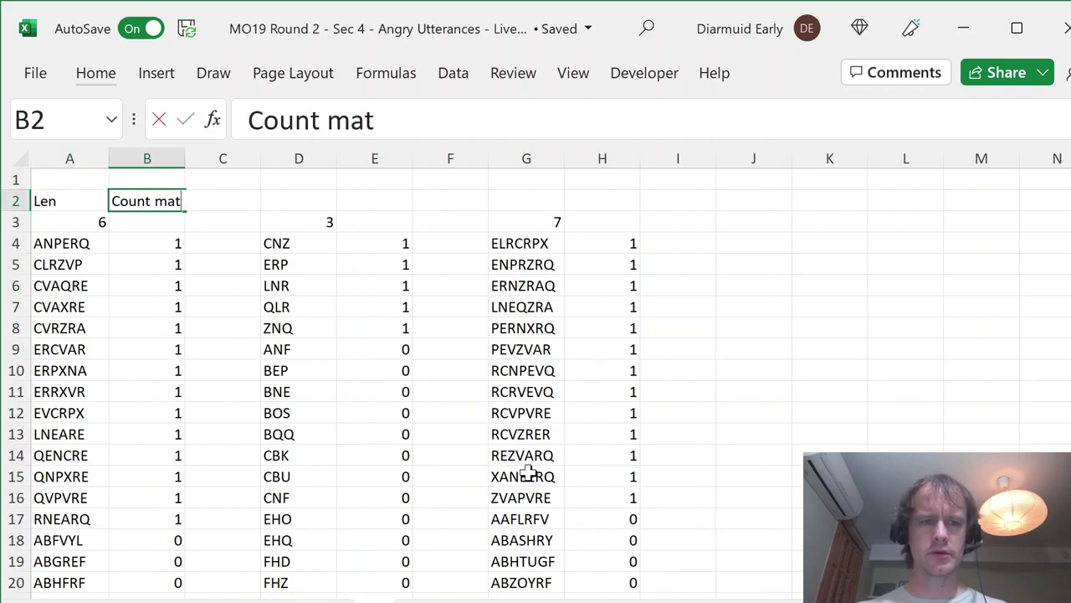
{"action": "type", "text": "ch"}
{"action": "key", "text": "Return"}
Step: Total the 6-letter match counts in B3 with a SUM of B4:B1392
{"action": "key", "text": "Tab"}
{"action": "type", "text": "=sum"}
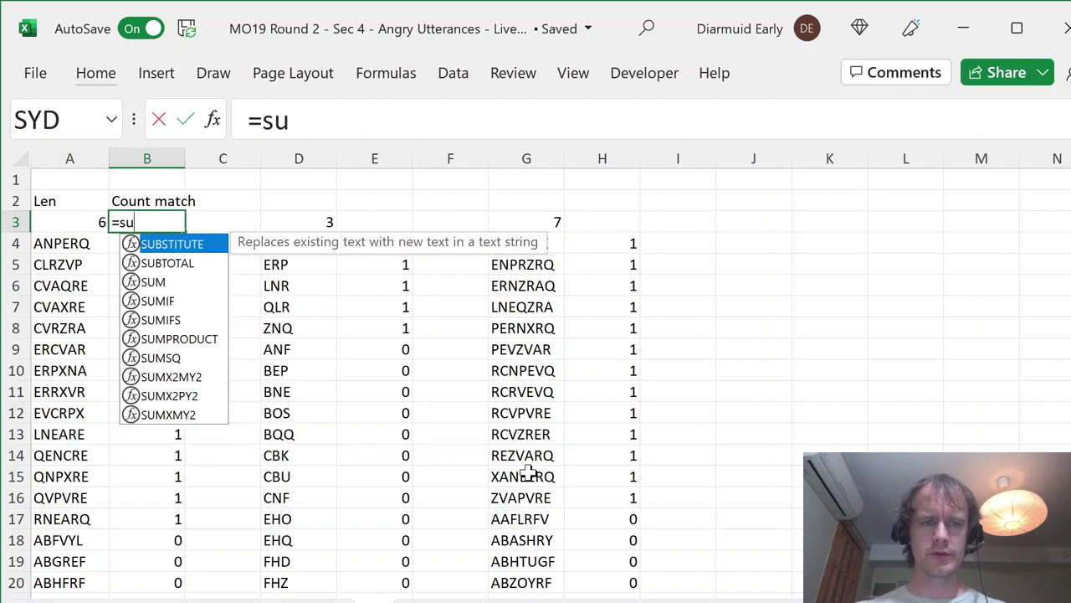
{"action": "key", "text": "Tab"}
{"action": "key", "text": "Down"}
{"action": "key", "text": "ctrl+shift+Down"}
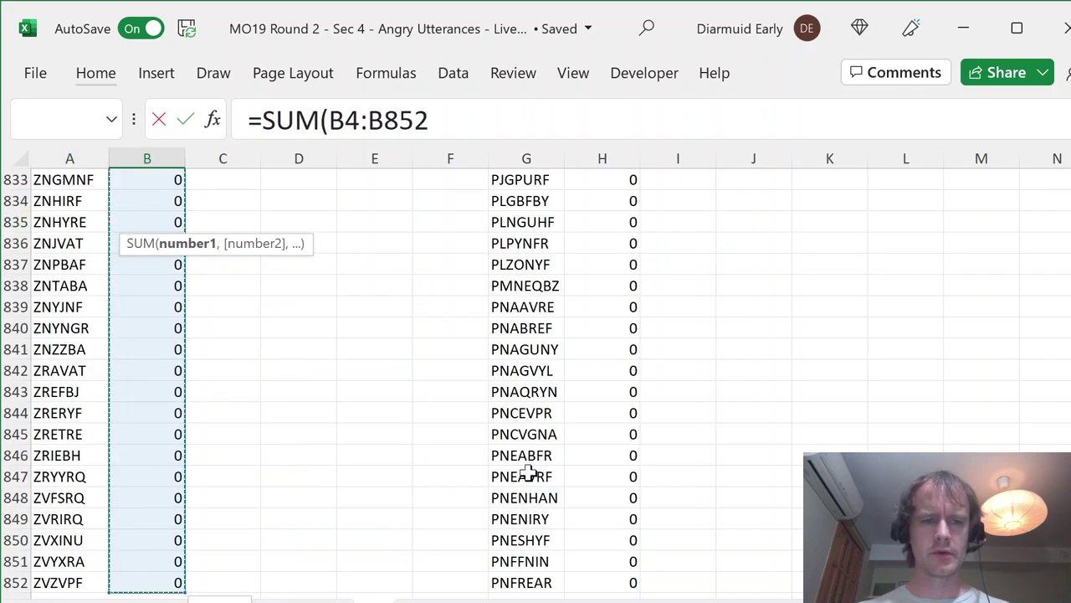
{"action": "key", "text": "shift+Down"}
{"action": "key", "text": "shift+Down"}
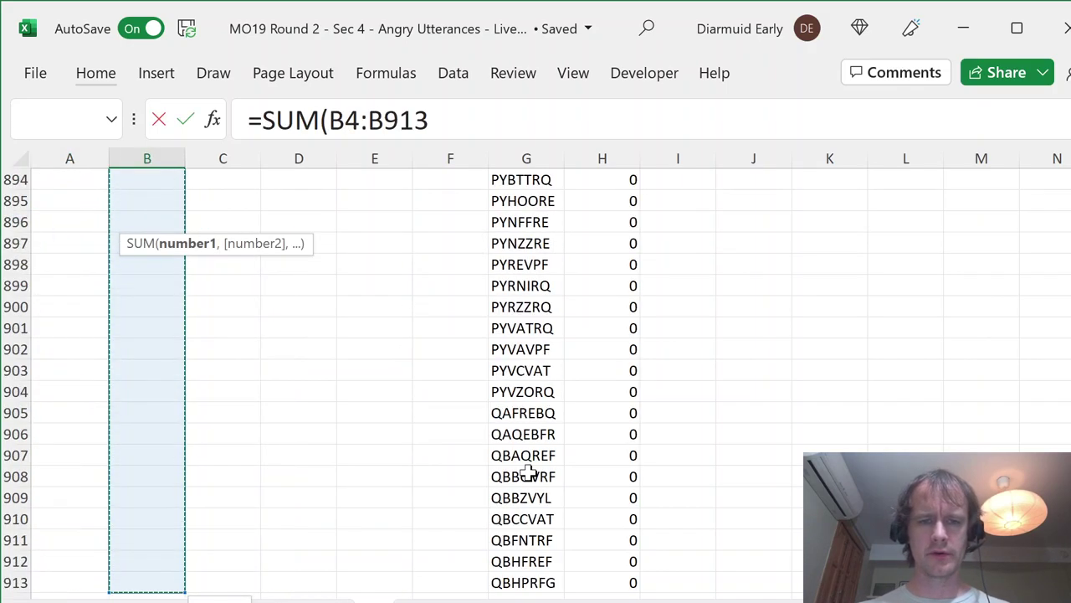
{"action": "key", "text": "shift+Down"}
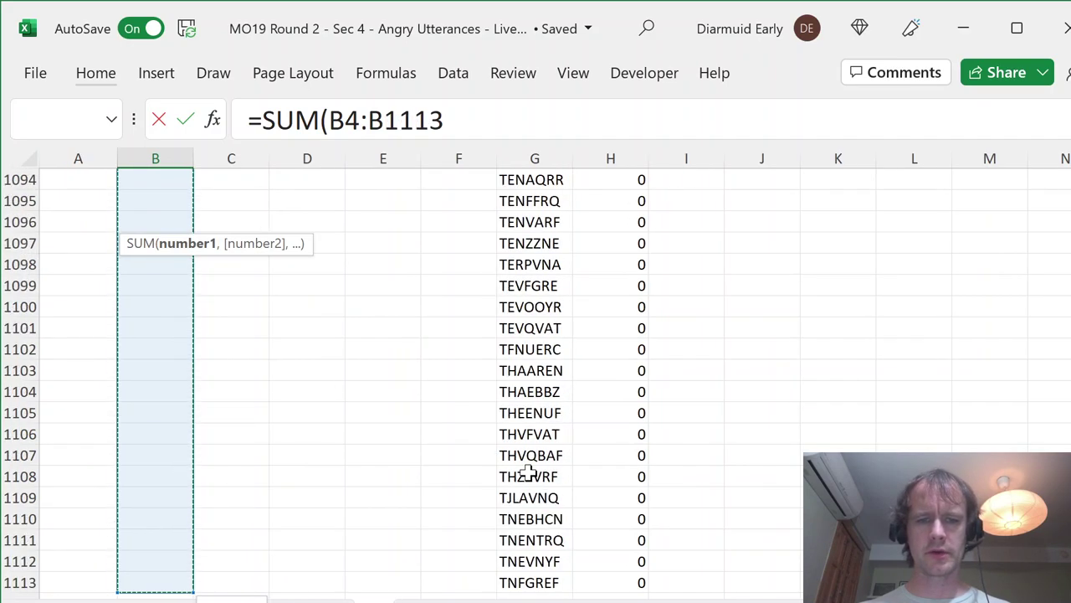
{"action": "key", "text": "shift+Down"}
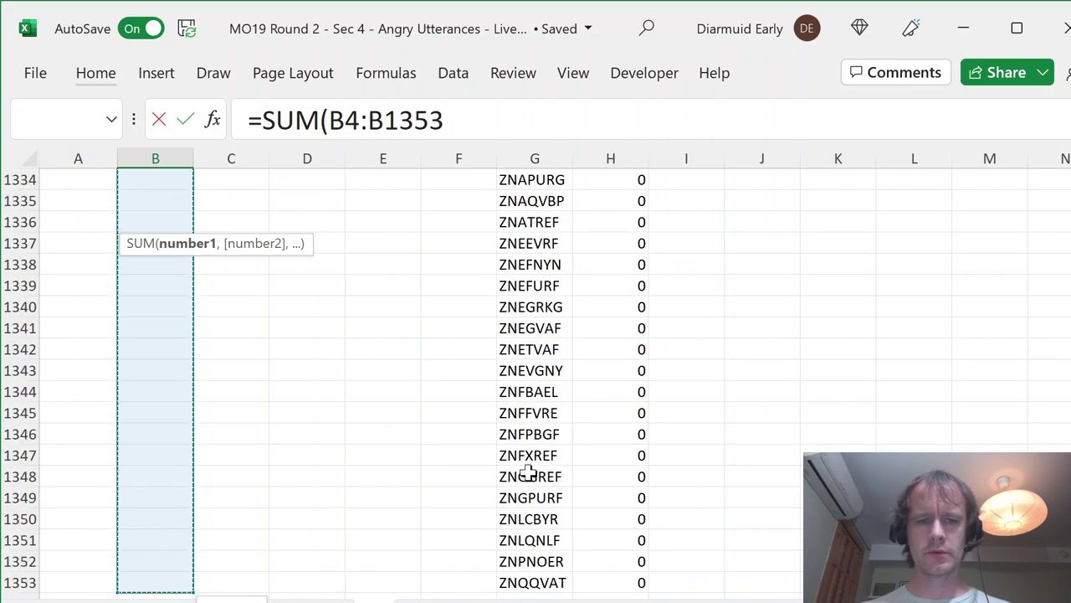
{"action": "key", "text": "shift+Up"}
{"action": "key", "text": "shift+Up"}
{"action": "key", "text": "shift+Up"}
{"action": "key", "text": "shift+Up"}
{"action": "key", "text": "shift+Up"}
{"action": "key", "text": "shift+Up"}
{"action": "key", "text": "shift+Up"}
{"action": "key", "text": "shift+Up"}
{"action": "key", "text": "shift+Up"}
{"action": "key", "text": "shift+Up"}
{"action": "key", "text": "shift+Up"}
{"action": "key", "text": "shift+Up"}
{"action": "key", "text": "shift+Up"}
{"action": "key", "text": "shift+Up"}
{"action": "key", "text": "shift+Up"}
{"action": "key", "text": "shift+Up"}
{"action": "key", "text": "shift+Up"}
{"action": "key", "text": "shift+Up"}
{"action": "key", "text": "shift+Up"}
{"action": "key", "text": "shift+Up"}
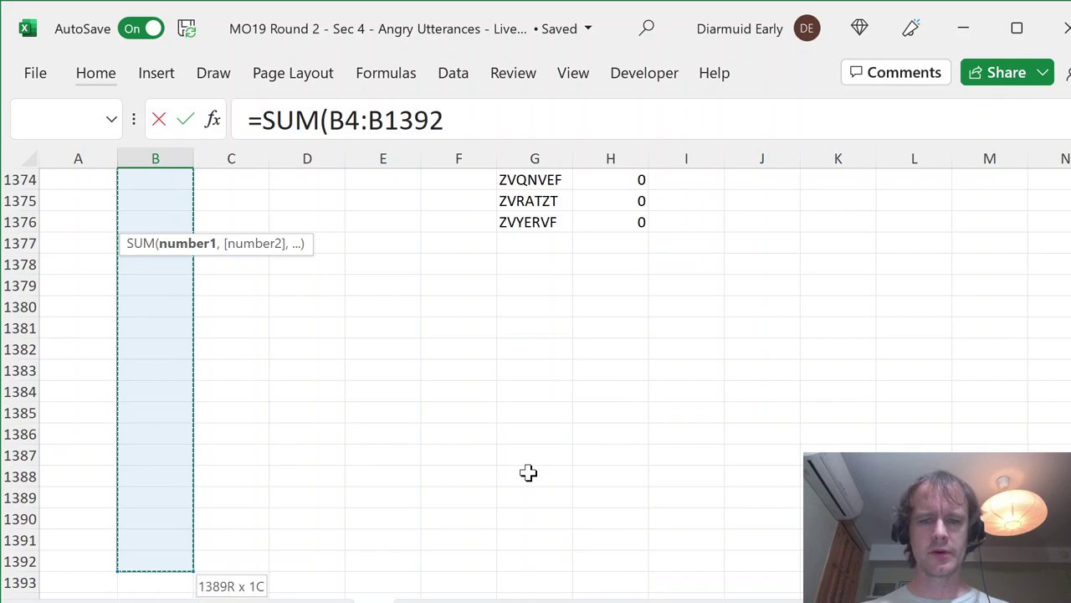
{"action": "type", "text": ")"}
{"action": "key", "text": "ctrl+Return"}
Step: Copy the Count match heading and its total from B2:B3 to E2:E3 and H2:H3
{"action": "key", "text": "Up"}
{"action": "key", "text": "Left"}
{"action": "key", "text": "shift+Down"}
{"action": "key", "text": "shift+Right"}
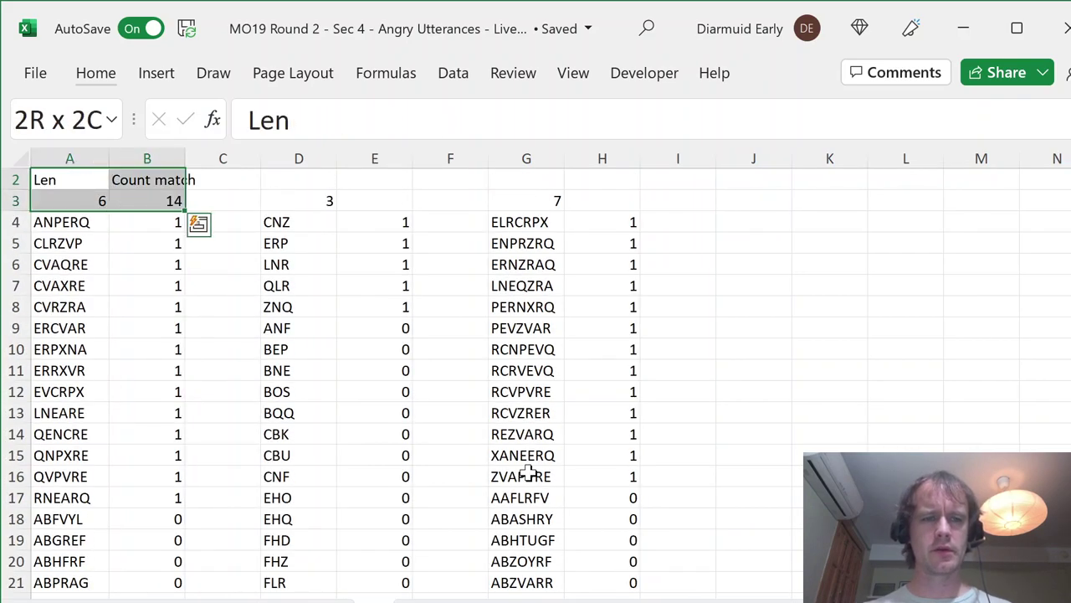
{"action": "key", "text": "Up"}
{"action": "key", "text": "Right"}
{"action": "key", "text": "Down"}
{"action": "key", "text": "shift+Down"}
{"action": "key", "text": "ctrl+c"}
{"action": "key", "text": "Right"}
{"action": "key", "text": "Right"}
{"action": "key", "text": "Right"}
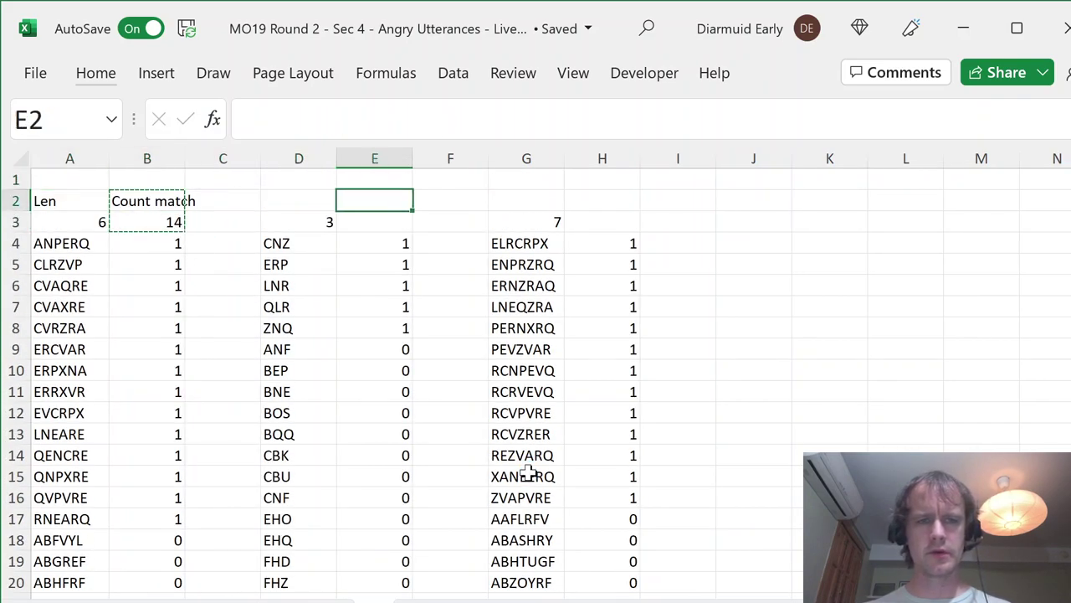
{"action": "key", "text": "ctrl+v"}
{"action": "key", "text": "Right"}
{"action": "key", "text": "Right"}
{"action": "key", "text": "Right"}
{"action": "key", "text": "ctrl+v"}
Step: Copy the Len heading from A2 to D2 and G2
{"action": "key", "text": "Left"}
{"action": "key", "text": "Left"}
{"action": "key", "text": "Left"}
{"action": "key", "text": "Left"}
{"action": "key", "text": "Left"}
{"action": "key", "text": "Left"}
{"action": "key", "text": "Left"}
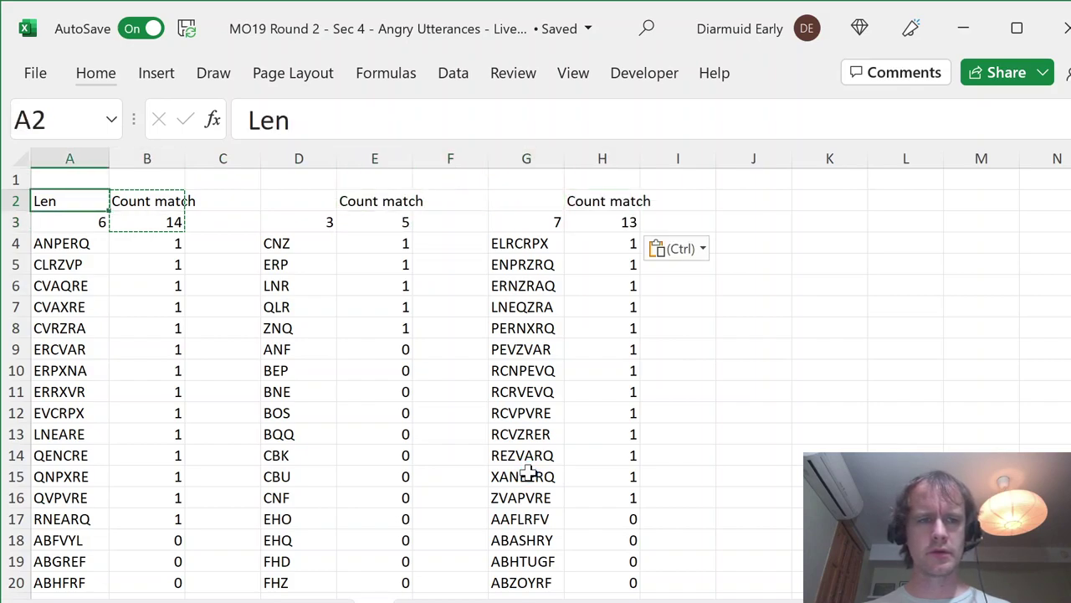
{"action": "key", "text": "ctrl+c"}
{"action": "key", "text": "Right"}
{"action": "key", "text": "Right"}
{"action": "key", "text": "Right"}
{"action": "key", "text": "Right"}
{"action": "key", "text": "Left"}
{"action": "key", "text": "ctrl+v"}
{"action": "key", "text": "Right"}
{"action": "key", "text": "Right"}
{"action": "key", "text": "Right"}
{"action": "key", "text": "Right"}
{"action": "key", "text": "Left"}
{"action": "key", "text": "ctrl+v"}
{"action": "key", "text": "Right"}
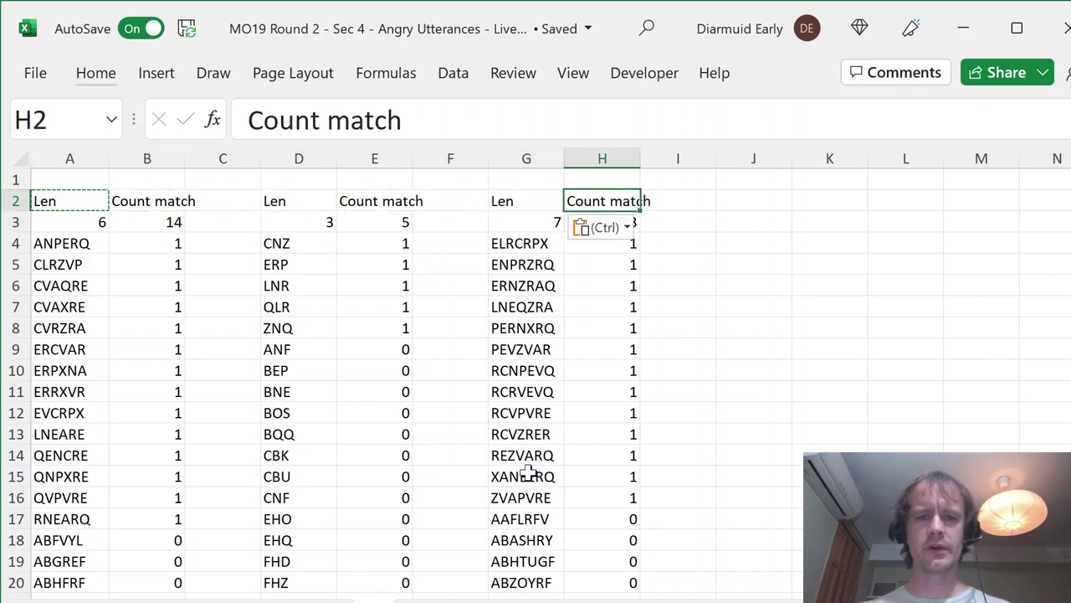
Step: Multiply the three match counts in J3 with =PRODUCT(B3,E3,H3), and clear the cell again
{"action": "key", "text": "Right"}
{"action": "key", "text": "Right"}
{"action": "key", "text": "Down"}
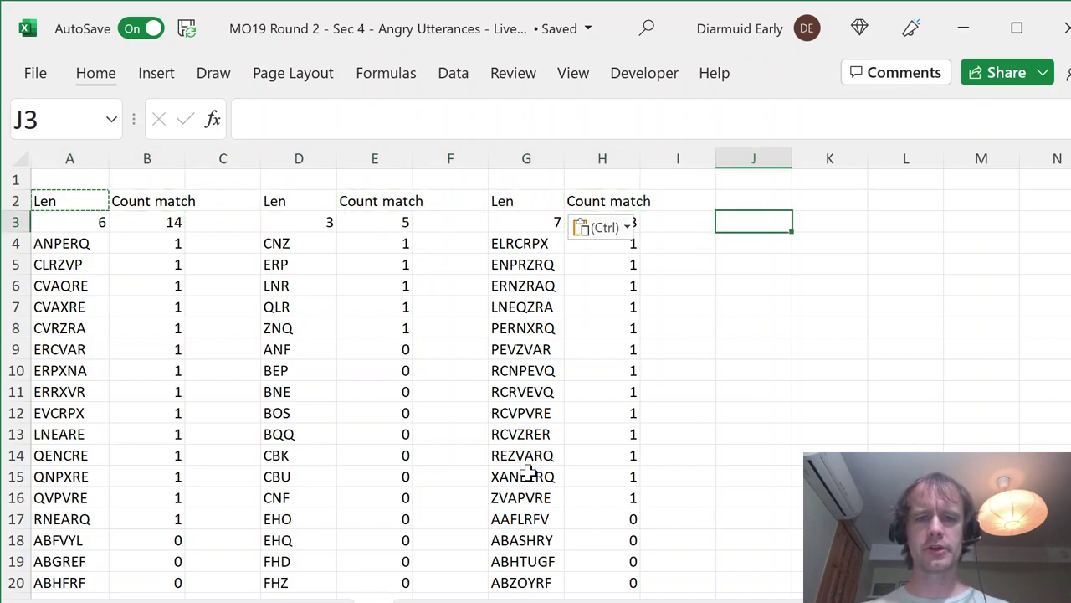
{"action": "left_click", "coordinate": [141, 222]}
{"action": "left_click", "coordinate": [408, 230]}
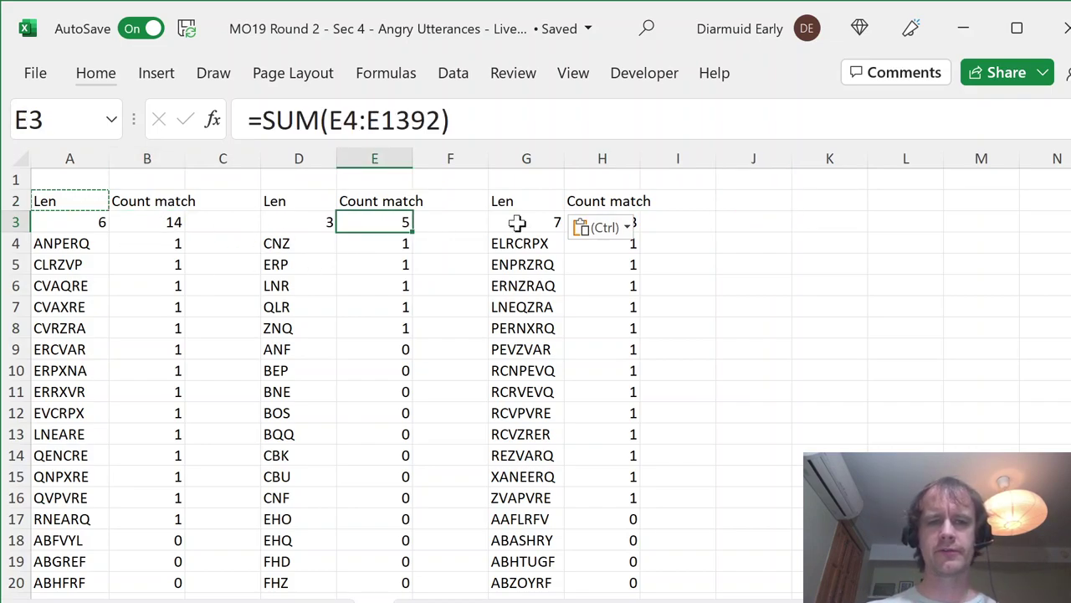
{"action": "left_click", "coordinate": [650, 219]}
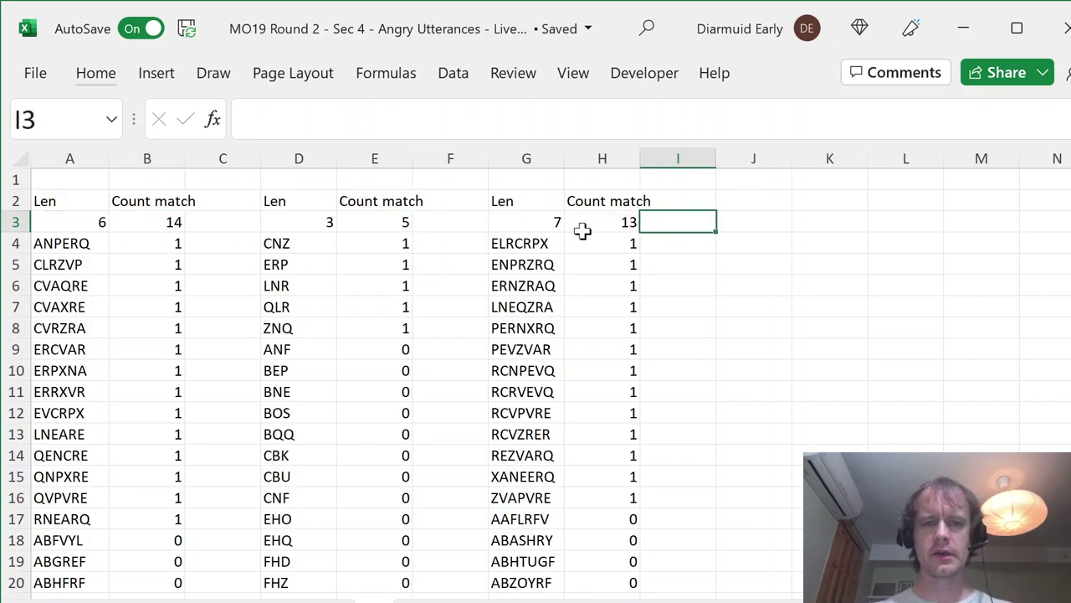
{"action": "left_click", "coordinate": [581, 232]}
{"action": "key", "text": "Right"}
{"action": "key", "text": "Right"}
{"action": "key", "text": "Right"}
{"action": "key", "text": "Left"}
{"action": "type", "text": "=pro"}
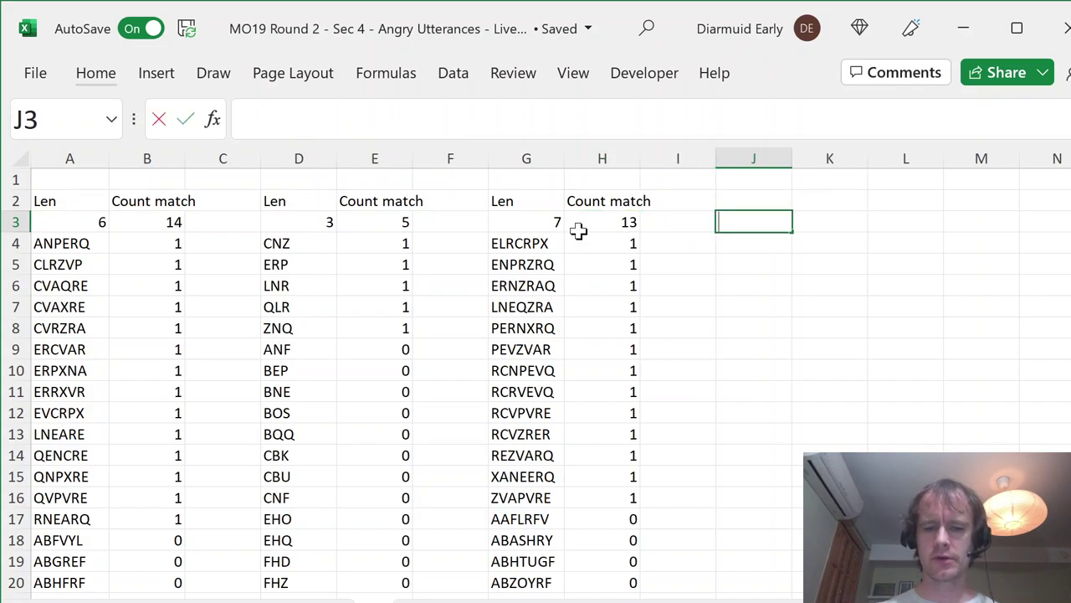
{"action": "type", "text": "d"}
{"action": "key", "text": "Tab"}
{"action": "key", "text": "Left"}
{"action": "key", "text": "Left"}
{"action": "key", "text": "Left"}
{"action": "key", "text": "Left"}
{"action": "key", "text": "Left"}
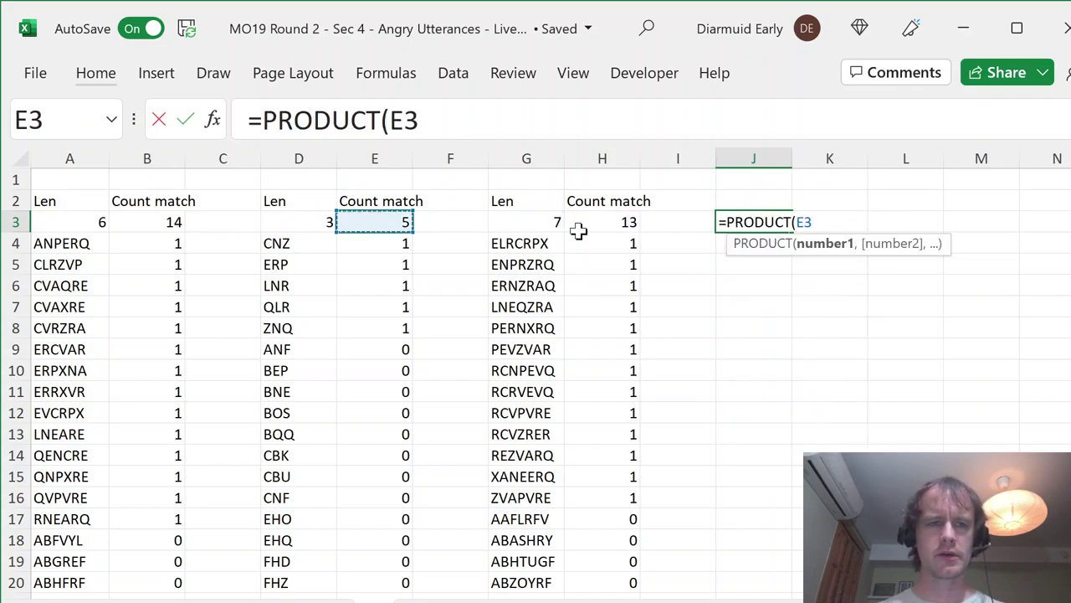
{"action": "key", "text": "Left"}
{"action": "key", "text": "Left"}
{"action": "key", "text": "Left"}
{"action": "type", "text": ","}
{"action": "key", "text": "Left"}
{"action": "key", "text": "Left"}
{"action": "key", "text": "Left"}
{"action": "key", "text": "Left"}
{"action": "key", "text": "Left"}
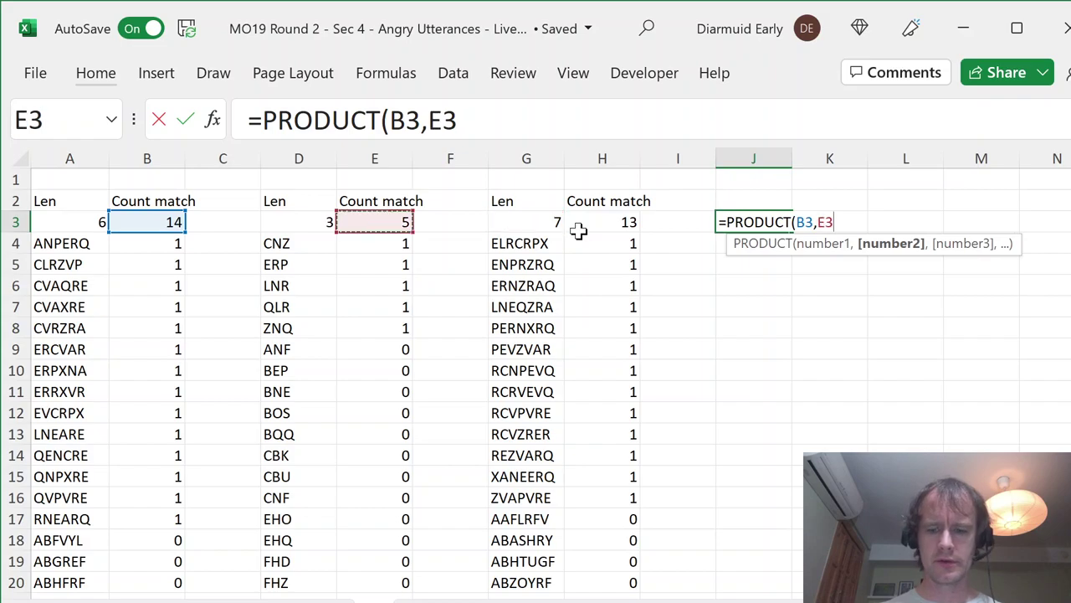
{"action": "type", "text": ","}
{"action": "key", "text": "Left"}
{"action": "key", "text": "Left"}
{"action": "type", "text": ")"}
{"action": "key", "text": "Return"}
{"action": "key", "text": "Up"}
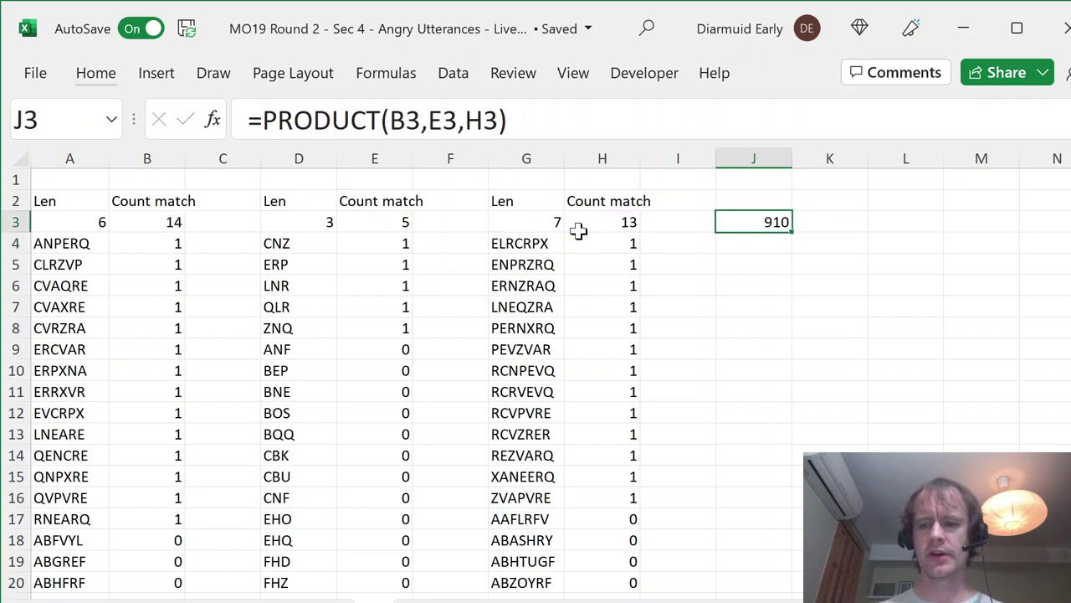
{"action": "key", "text": "Delete"}
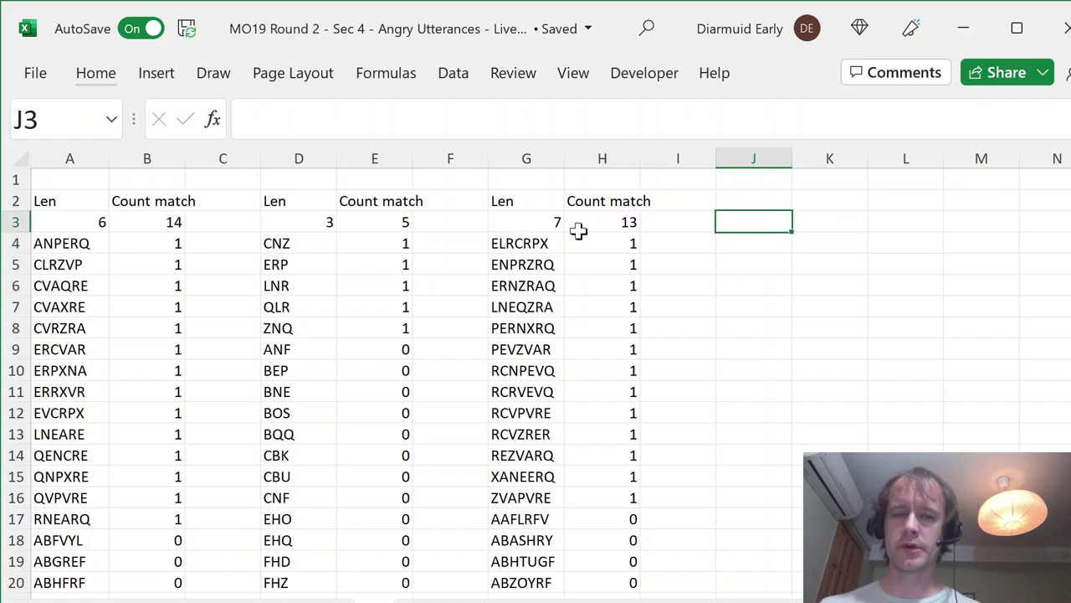
Step: Enter 1 in each of the cells J3:L3 as the first index combination
{"action": "key", "text": "Right"}
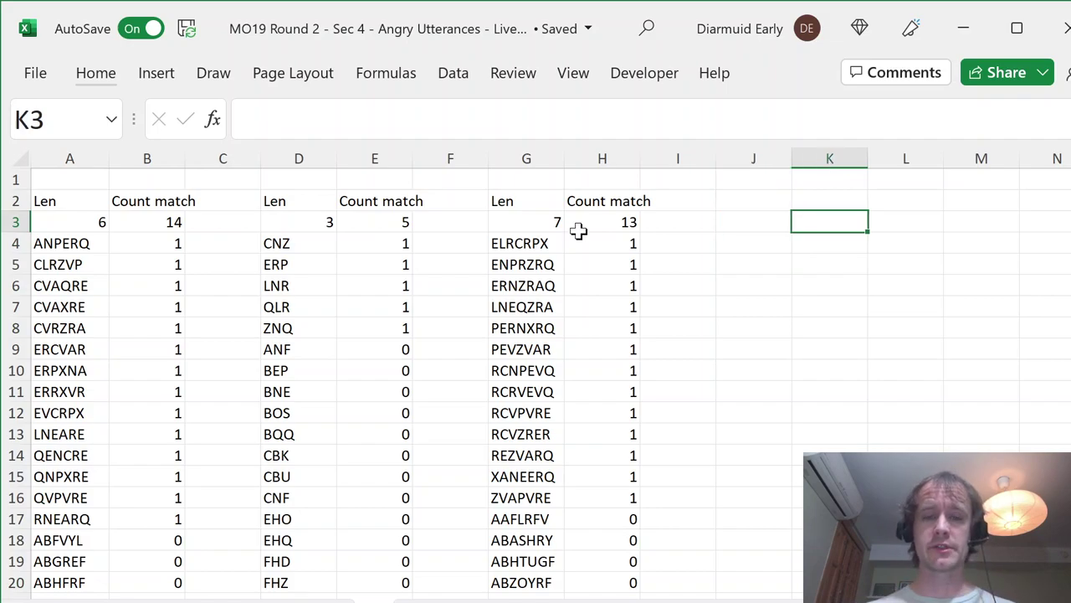
{"action": "key", "text": "Left"}
{"action": "key", "text": "shift+Right"}
{"action": "key", "text": "shift+Right"}
{"action": "key", "text": "shift+Right"}
{"action": "key", "text": "shift+Left"}
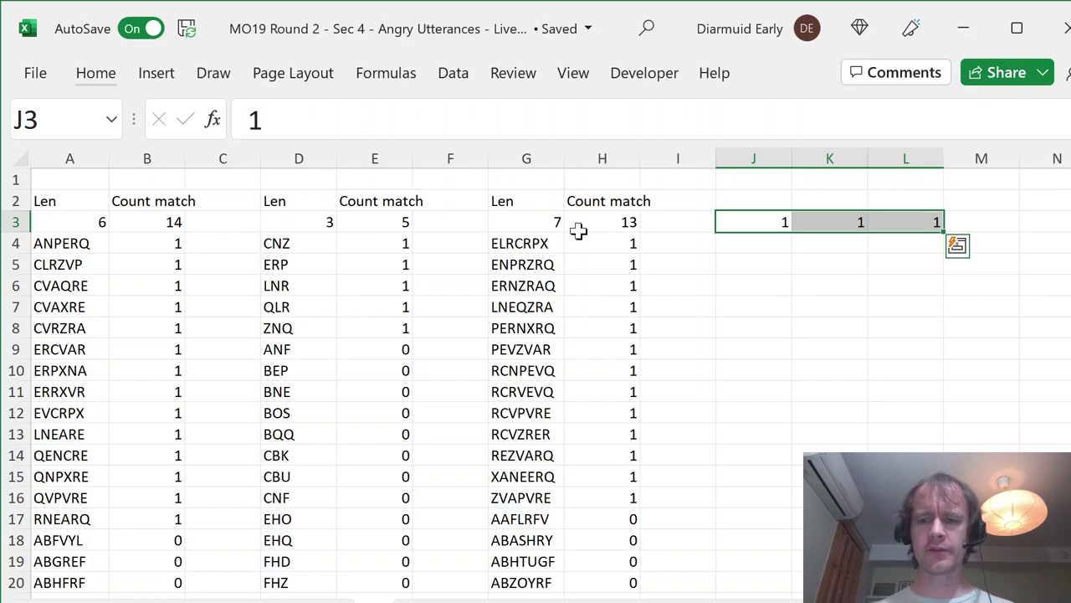
Step: Enter the match counts 14, 5 and 13 above the indices in J2, K2 and L2
{"action": "key", "text": "Down"}
{"action": "key", "text": "Right"}
{"action": "key", "text": "Right"}
{"action": "key", "text": "Right"}
{"action": "key", "text": "Up"}
{"action": "key", "text": "Left"}
{"action": "key", "text": "Up"}
{"action": "key", "text": "Left"}
{"action": "key", "text": "Left"}
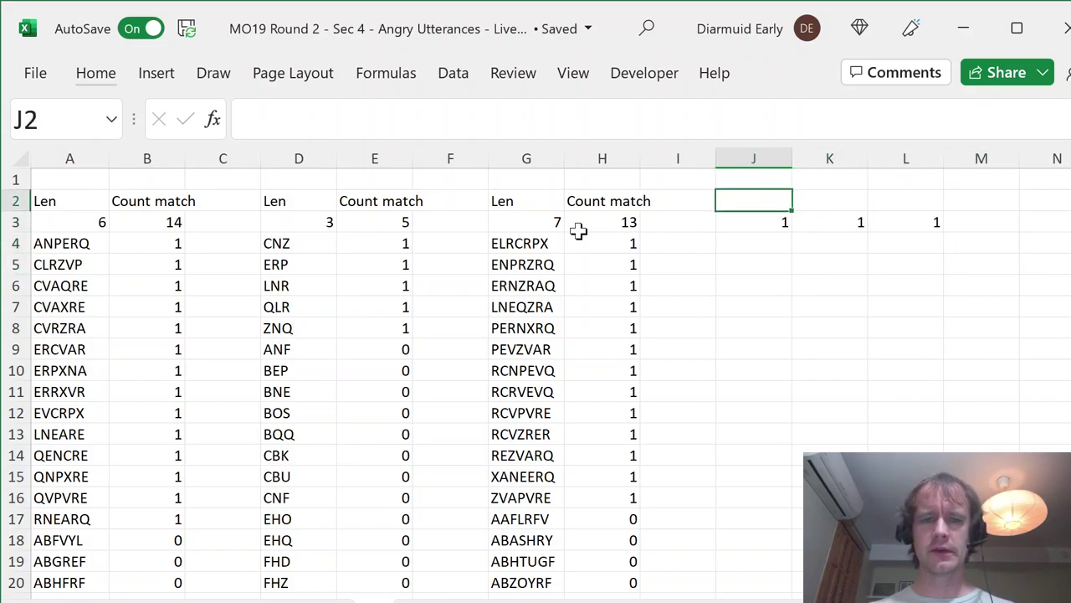
{"action": "type", "text": "14"}
{"action": "key", "text": "Tab"}
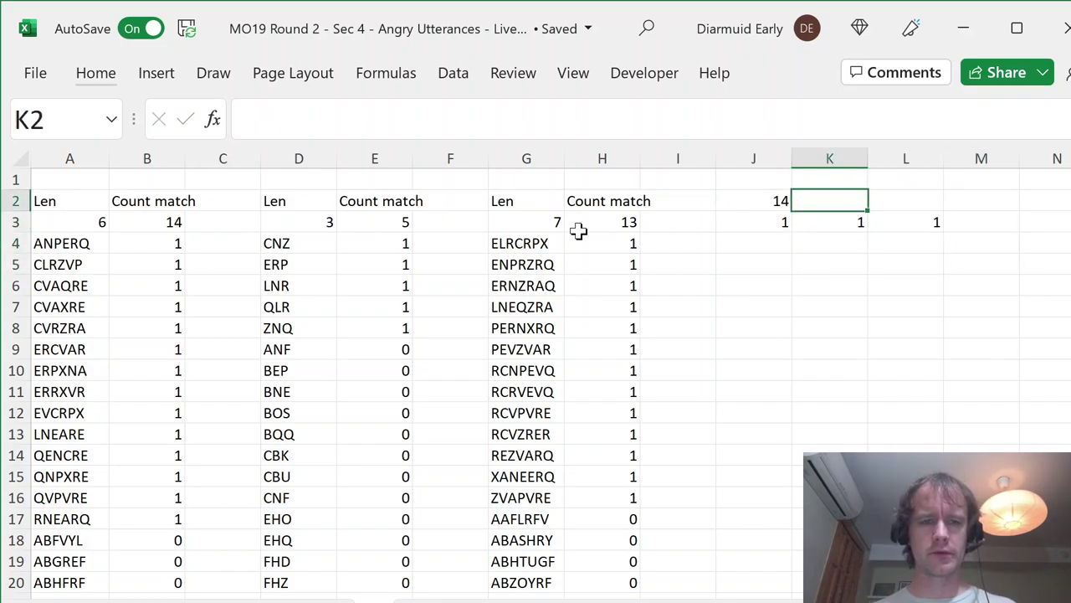
{"action": "type", "text": "5"}
{"action": "key", "text": "Tab"}
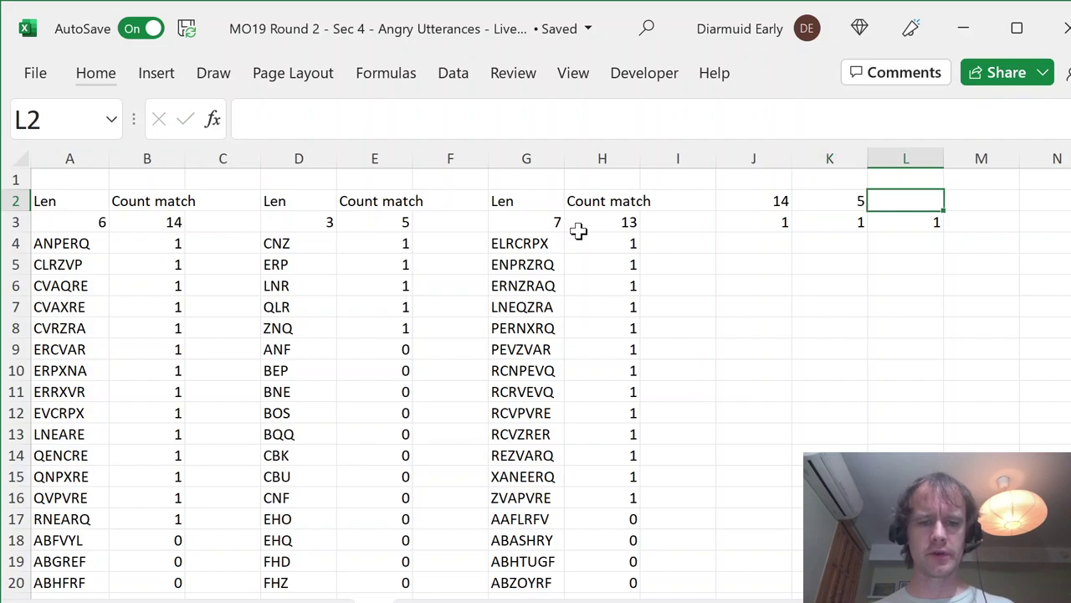
{"action": "type", "text": "13"}
{"action": "key", "text": "Down"}
Step: Continue the third index in column L with 2, 3 and 4 in L4:L6
{"action": "key", "text": "Left"}
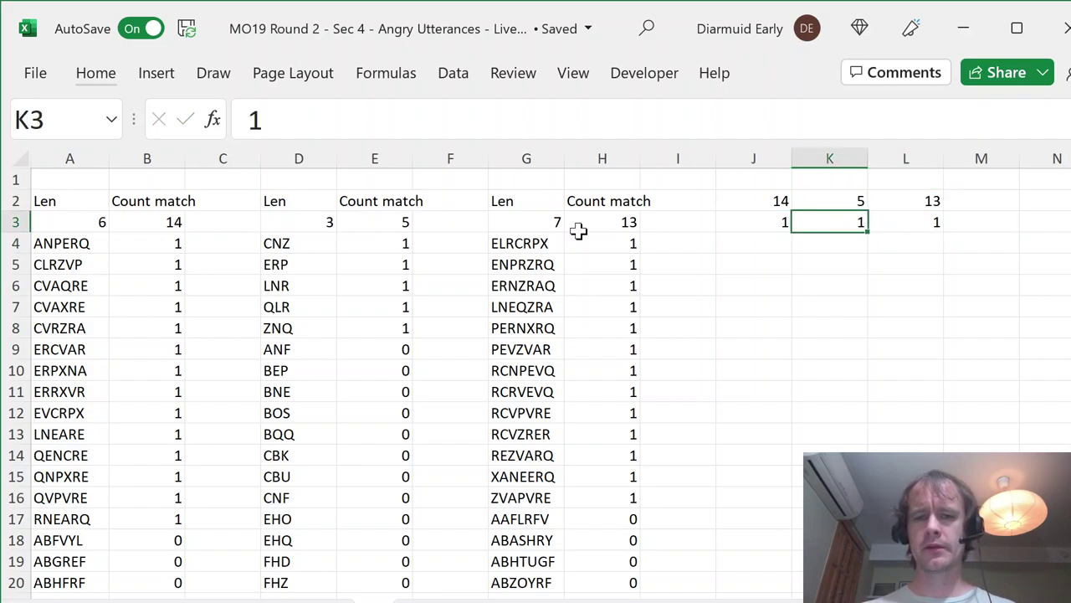
{"action": "key", "text": "Right"}
{"action": "key", "text": "Down"}
{"action": "type", "text": "2"}
{"action": "key", "text": "Return"}
{"action": "type", "text": "3"}
{"action": "key", "text": "Return"}
{"action": "type", "text": "4"}
{"action": "key", "text": "Return"}
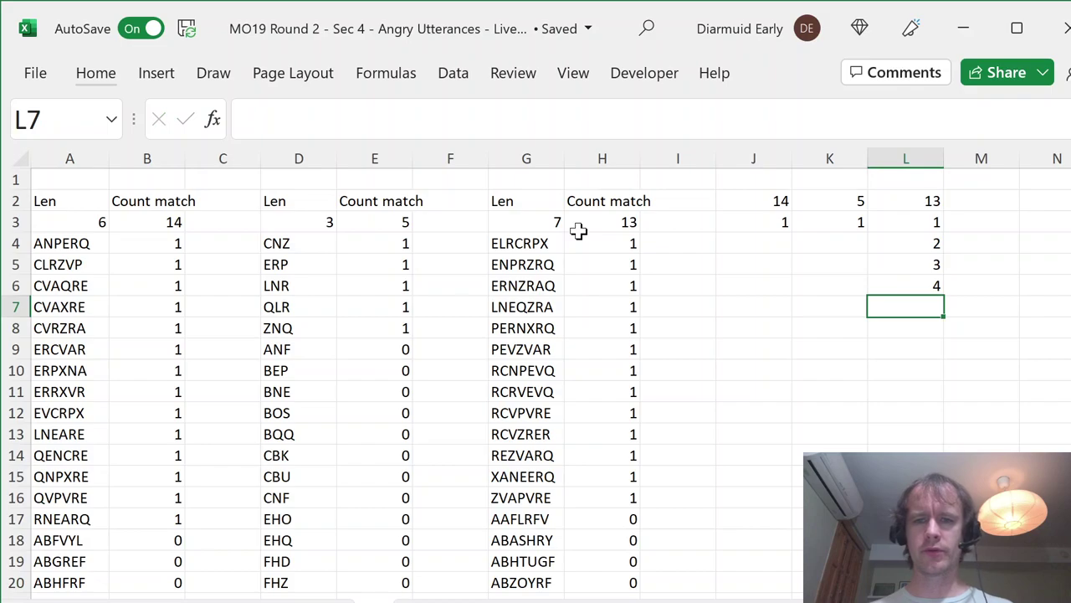
Step: Enter 13 in L11 as the third index's maximum and restart it at 1 in L12
{"action": "key", "text": "Down"}
{"action": "key", "text": "Down"}
{"action": "key", "text": "Down"}
{"action": "key", "text": "Down"}
{"action": "type", "text": "13"}
{"action": "key", "text": "Return"}
{"action": "type", "text": "1"}
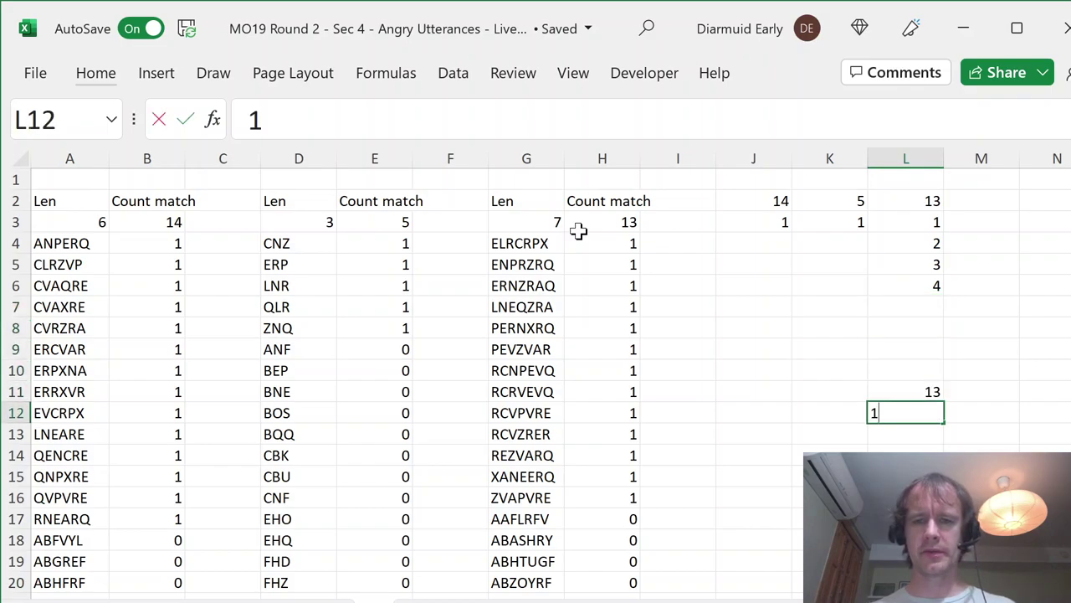
{"action": "key", "text": "Return"}
Step: Fill the index value 1 down columns J and K from row 3 to row 11
{"action": "key", "text": "Up"}
{"action": "key", "text": "Up"}
{"action": "key", "text": "Left"}
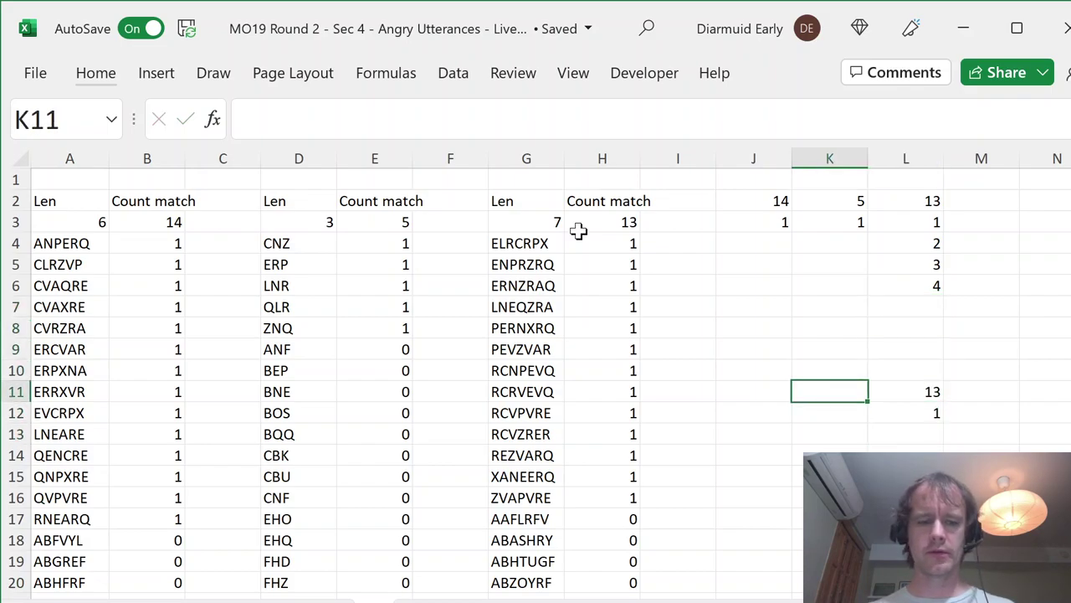
{"action": "key", "text": "ctrl+shift+Up"}
{"action": "key", "text": "shift+Left"}
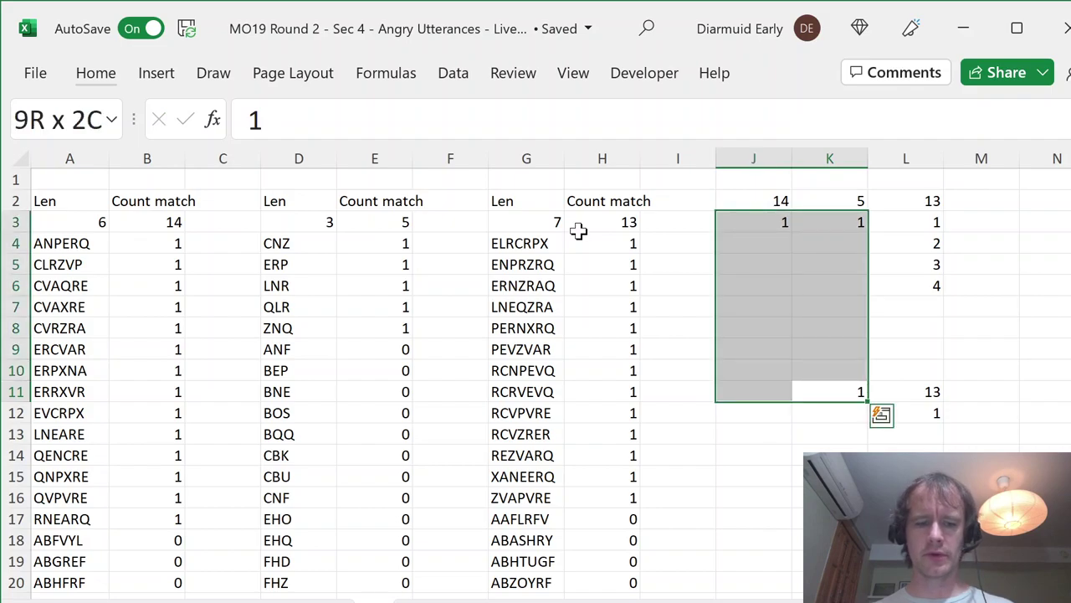
{"action": "key", "text": "ctrl+d"}
Step: Advance the second index to 2 in K12
{"action": "key", "text": "Down"}
{"action": "key", "text": "Right"}
{"action": "key", "text": "Left"}
{"action": "type", "text": "2"}
{"action": "key", "text": "Return"}
{"action": "key", "text": "Right"}
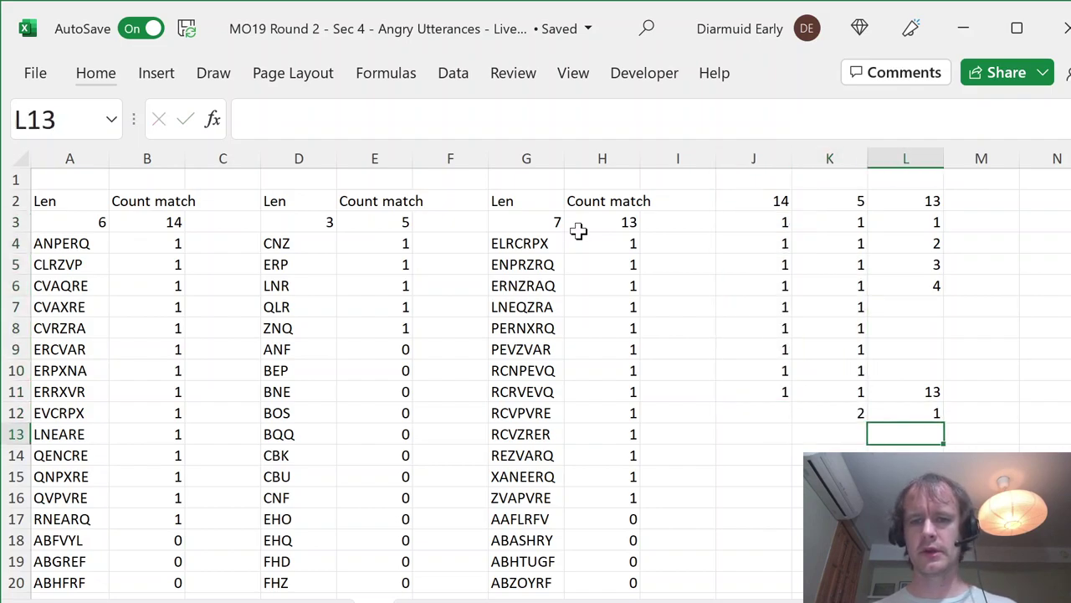
{"action": "key", "text": "Down"}
{"action": "key", "text": "Down"}
{"action": "key", "text": "Down"}
{"action": "key", "text": "Down"}
{"action": "key", "text": "Left"}
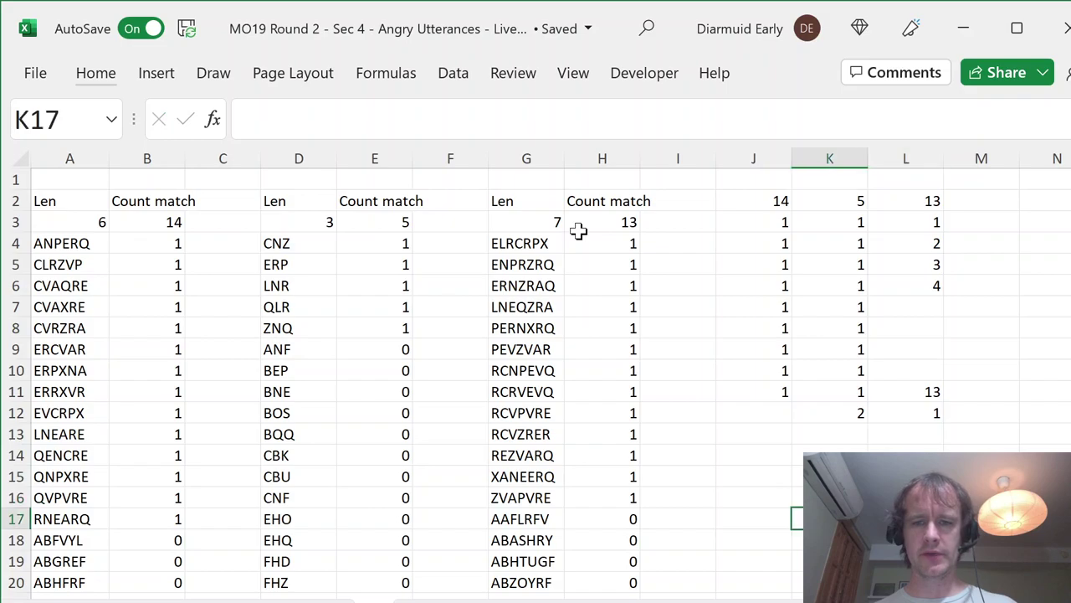
{"action": "key", "text": "Up"}
{"action": "key", "text": "Down"}
{"action": "key", "text": "Right"}
{"action": "key", "text": "Up"}
{"action": "key", "text": "Up"}
{"action": "key", "text": "Left"}
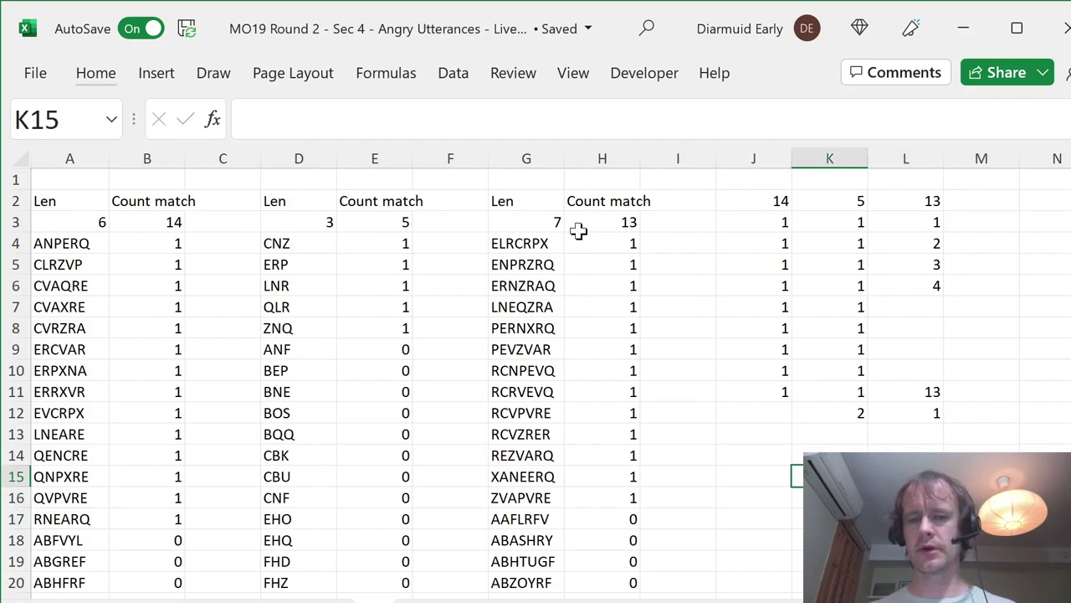
{"action": "key", "text": "Up"}
{"action": "key", "text": "Left"}
{"action": "key", "text": "Up"}
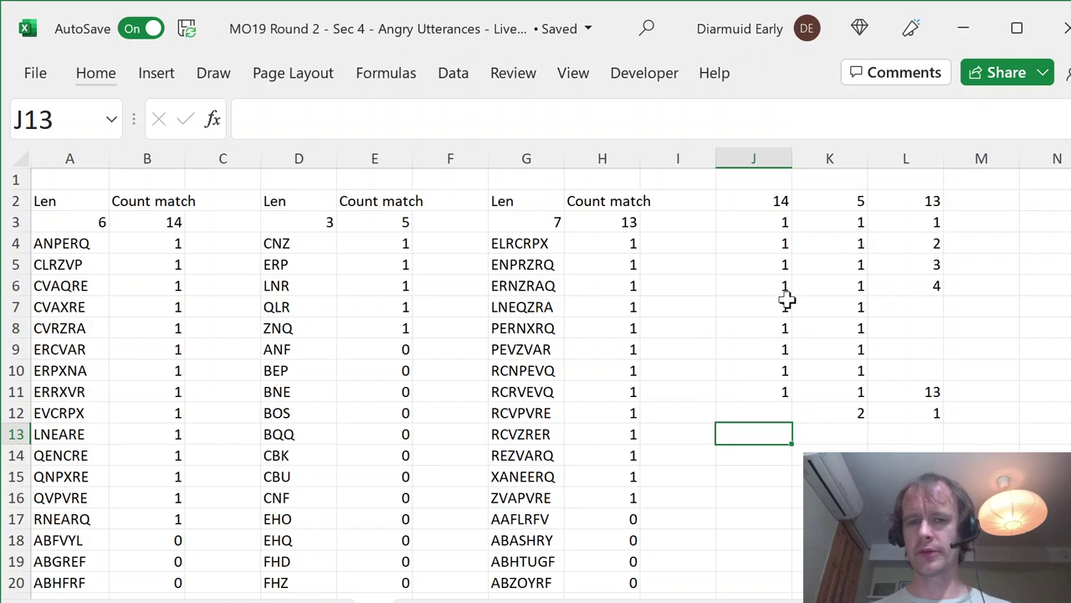
Step: Clear the manually entered index values below row 3 in columns J to L
{"action": "left_click", "coordinate": [781, 241]}
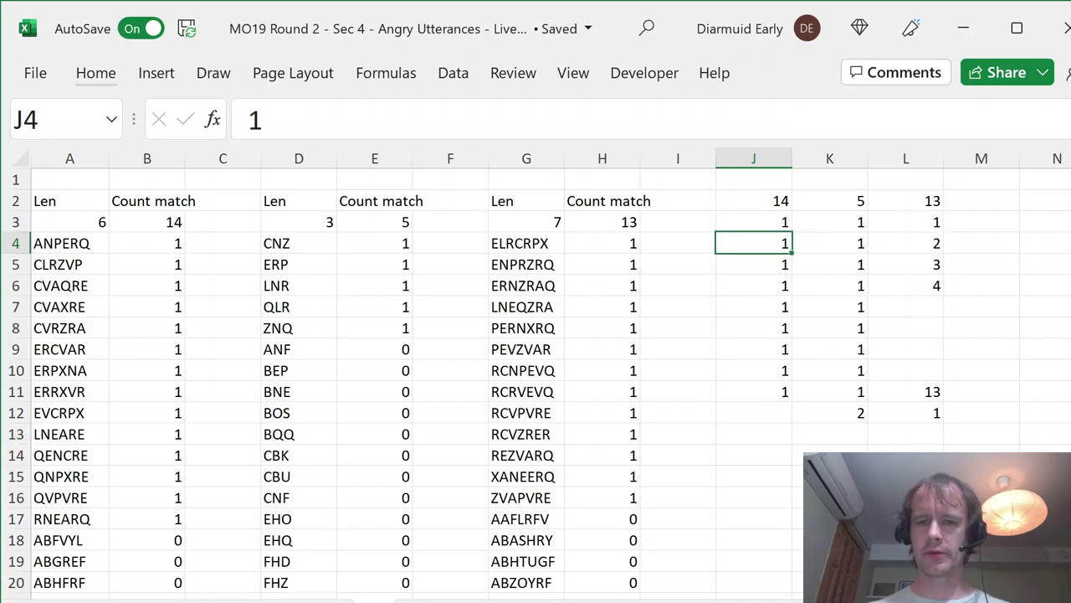
{"action": "key", "text": "ctrl+shift+Right"}
{"action": "key", "text": "ctrl+shift+Down"}
{"action": "key", "text": "Delete"}
Step: Enter =MOD(L3,L$2)+1 in L4 so the third index cycles up to the maximum in L2
{"action": "key", "text": "Right"}
{"action": "key", "text": "Right"}
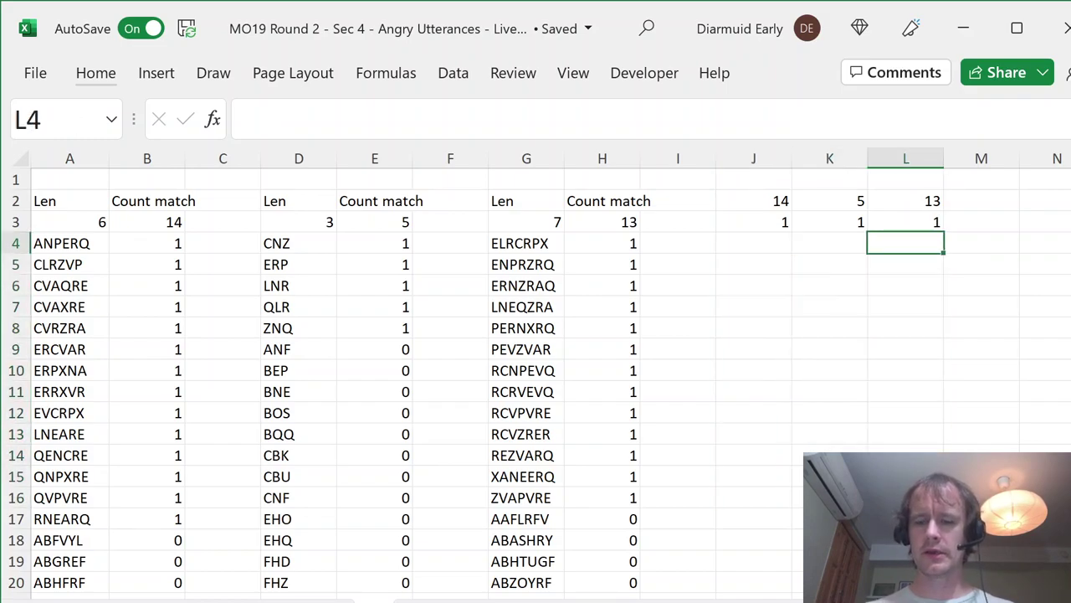
{"action": "type", "text": "=mo"}
{"action": "key", "text": "Tab"}
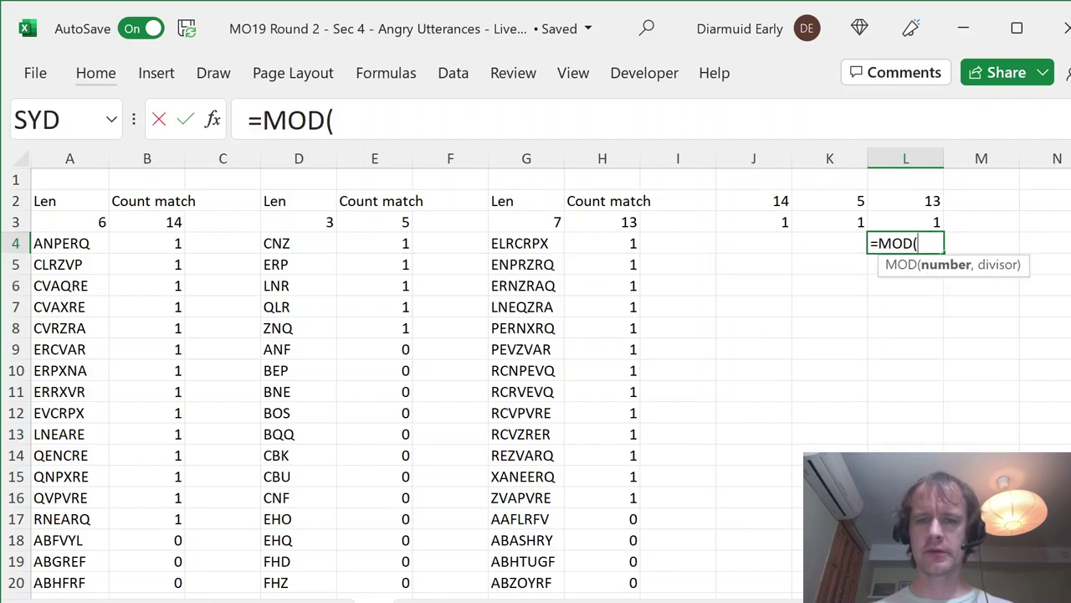
{"action": "key", "text": "Up"}
{"action": "type", "text": ","}
{"action": "key", "text": "Up"}
{"action": "key", "text": "Up"}
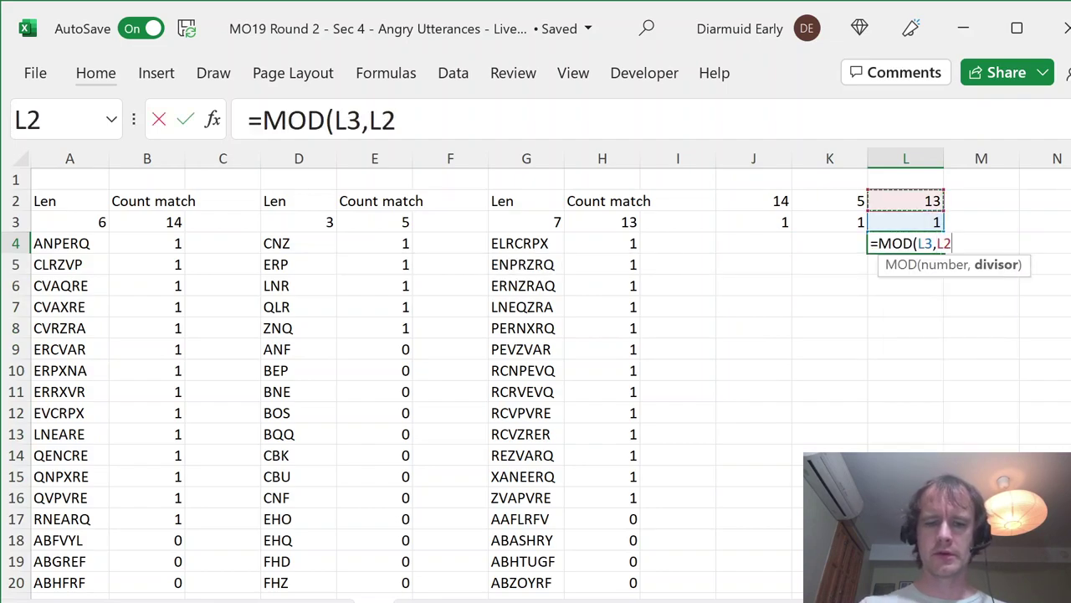
{"action": "key", "text": "F4"}
{"action": "key", "text": "F4"}
{"action": "type", "text": ")"}
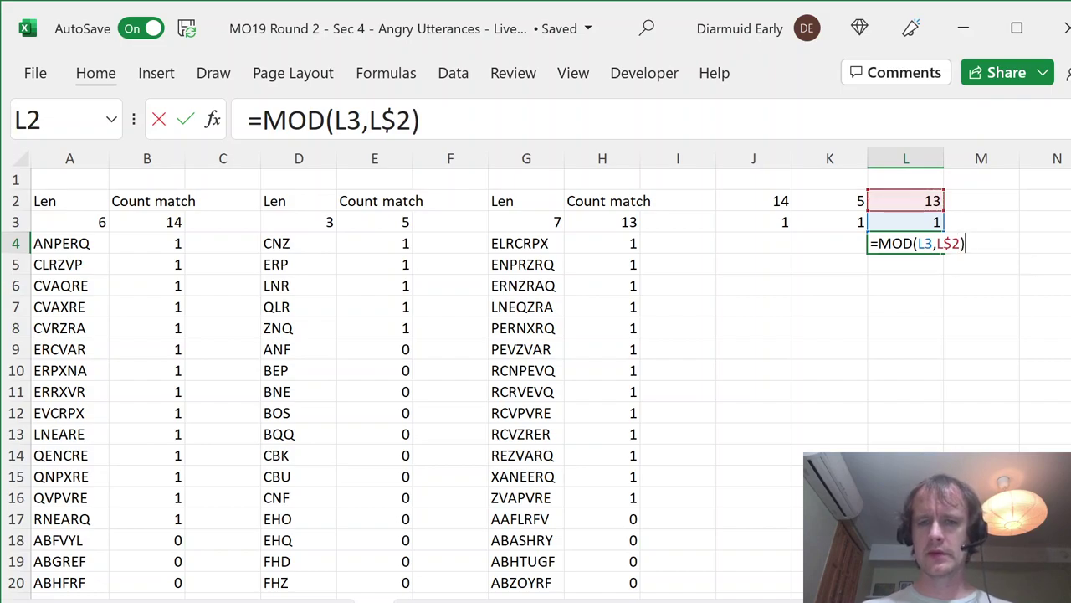
{"action": "type", "text": "+1"}
{"action": "key", "text": "Return"}
Step: Fill the third-index formula from L4 down through row 15 and a little beyond
{"action": "key", "text": "Up"}
{"action": "key", "text": "shift+Down"}
{"action": "key", "text": "shift+Down"}
{"action": "key", "text": "shift+Down"}
{"action": "key", "text": "shift+Down"}
{"action": "key", "text": "shift+Down"}
{"action": "key", "text": "shift+Down"}
{"action": "key", "text": "shift+Down"}
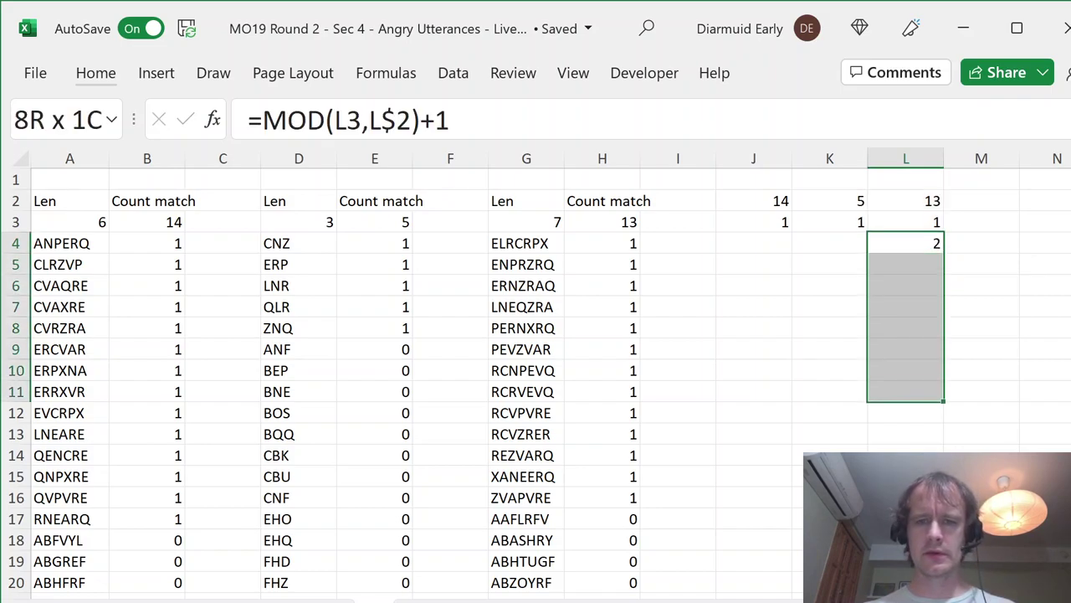
{"action": "key", "text": "shift+Down"}
{"action": "key", "text": "shift+Down"}
{"action": "key", "text": "shift+Down"}
{"action": "key", "text": "shift+Down"}
{"action": "key", "text": "ctrl+d"}
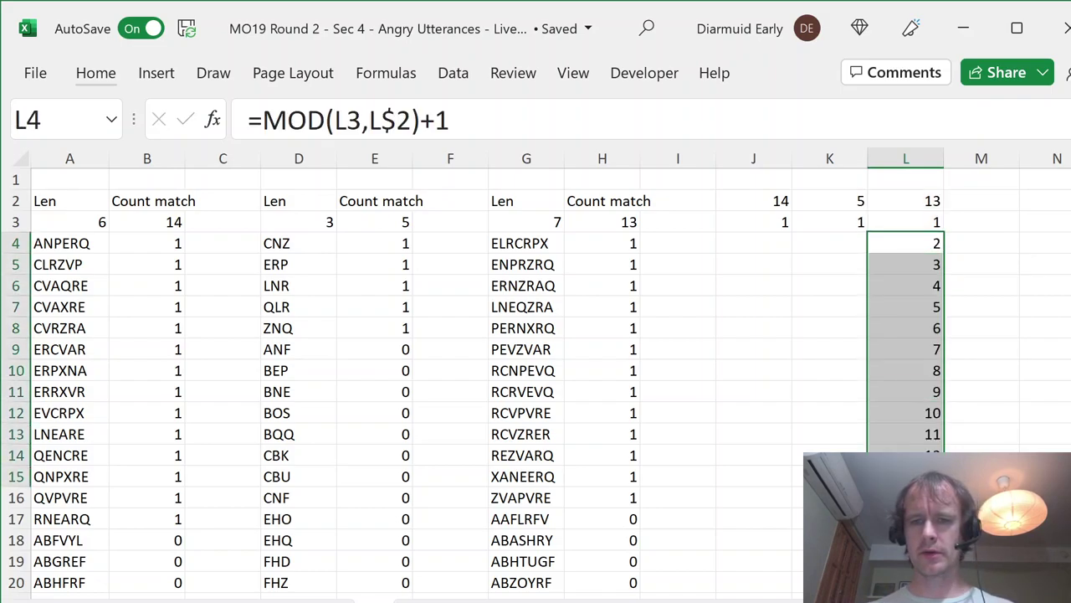
{"action": "key", "text": "shift+Down"}
{"action": "left_click_drag", "start_coordinate": [946, 506], "coordinate": [946, 595]}
{"action": "key", "text": "ctrl+Up"}
{"action": "key", "text": "ctrl+Up"}
{"action": "key", "text": "Down"}
{"action": "key", "text": "Down"}
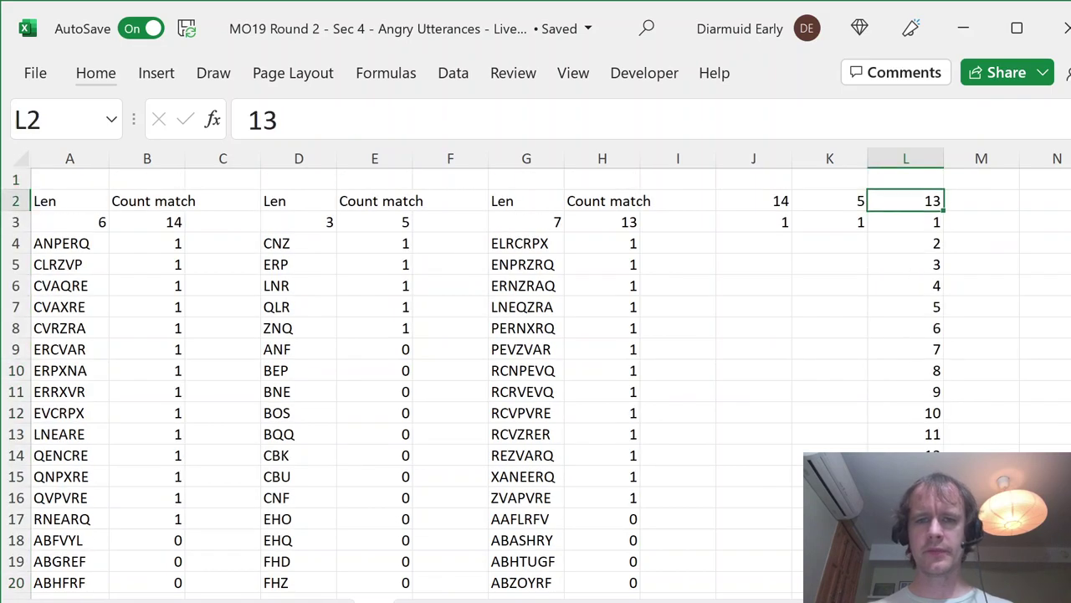
Step: Extend the third-index formula down column L to row 912
{"action": "key", "text": "Up"}
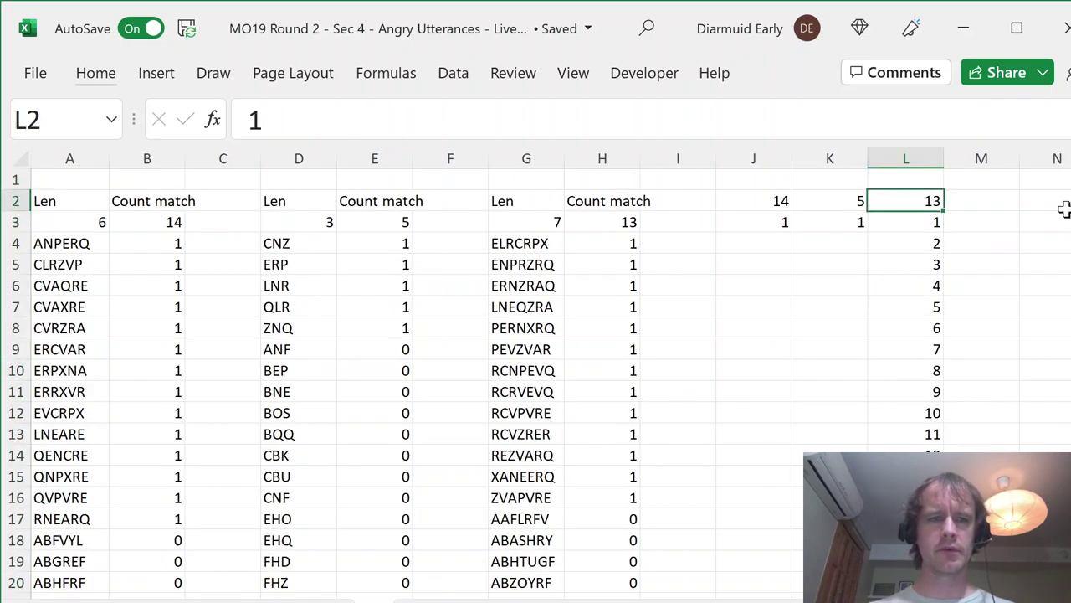
{"action": "key", "text": "shift+Up"}
{"action": "key", "text": "Down"}
{"action": "key", "text": "alt+F3"}
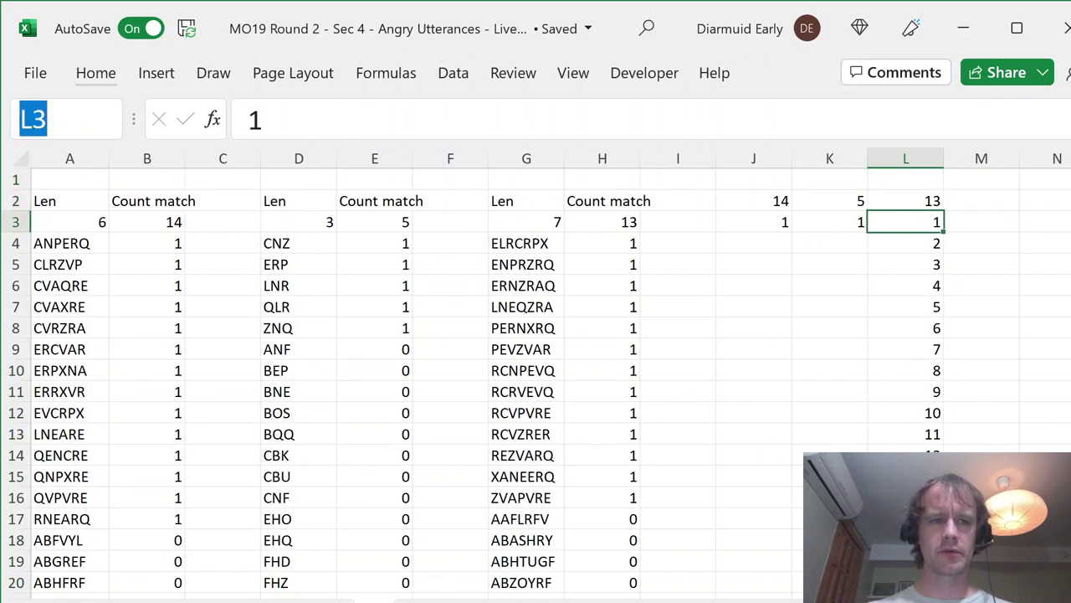
{"action": "key", "text": "Right"}
{"action": "key", "text": "BackSpace"}
{"action": "type", "text": "912"}
{"action": "key", "text": "Return"}
{"action": "key", "text": "ctrl+shift+Up"}
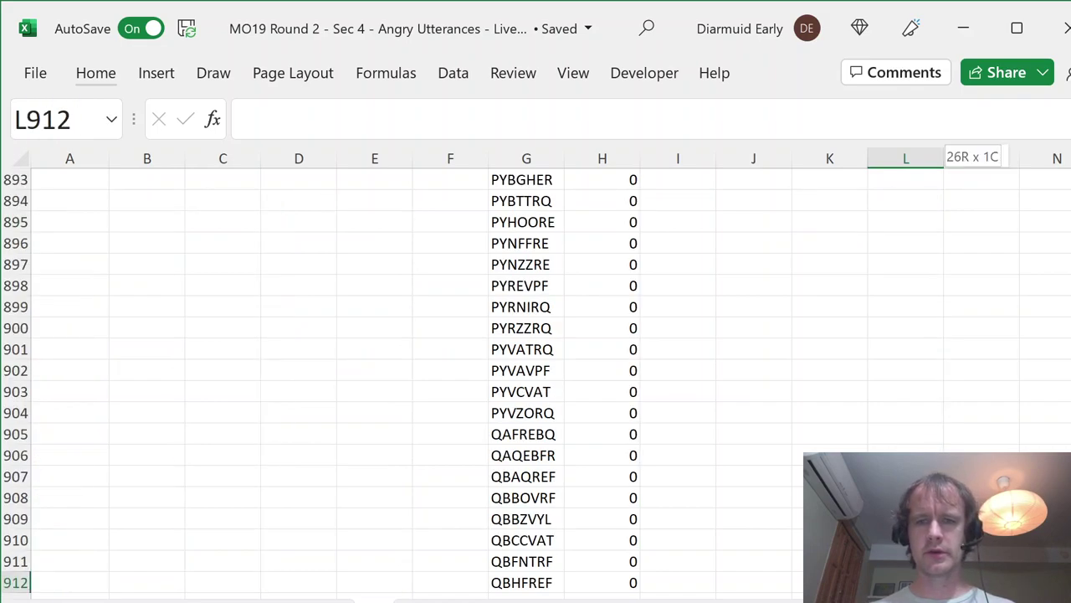
{"action": "key", "text": "ctrl+shift+Down"}
{"action": "key", "text": "Down"}
{"action": "key", "text": "Up"}
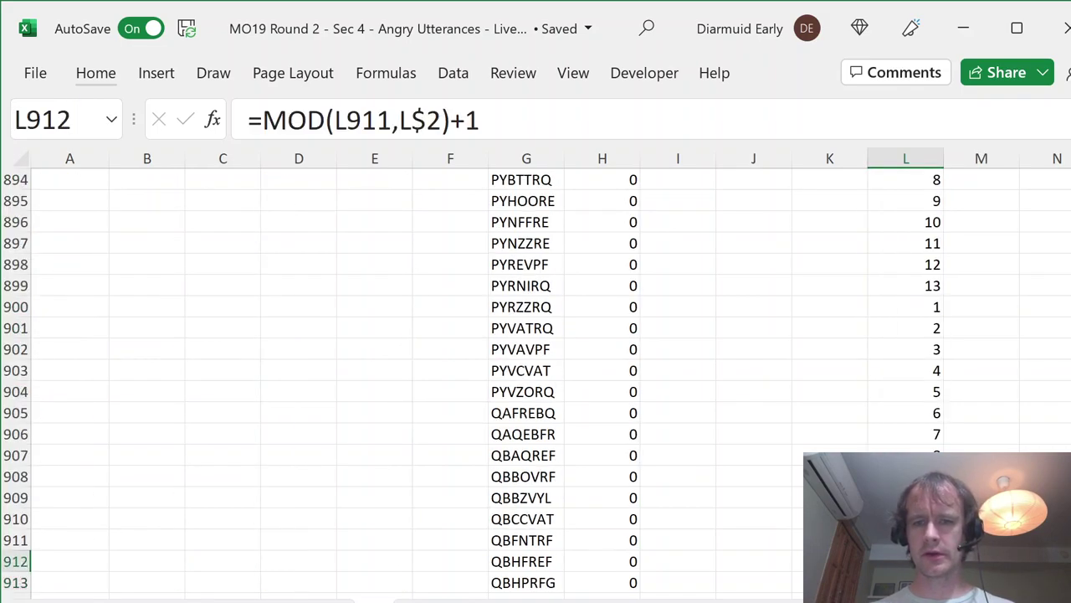
Step: Begin an IF formula in K4 for the second index, testing whether L4 is less than L3
{"action": "key", "text": "ctrl+Up"}
{"action": "key", "text": "Left"}
{"action": "key", "text": "Down"}
{"action": "key", "text": "Down"}
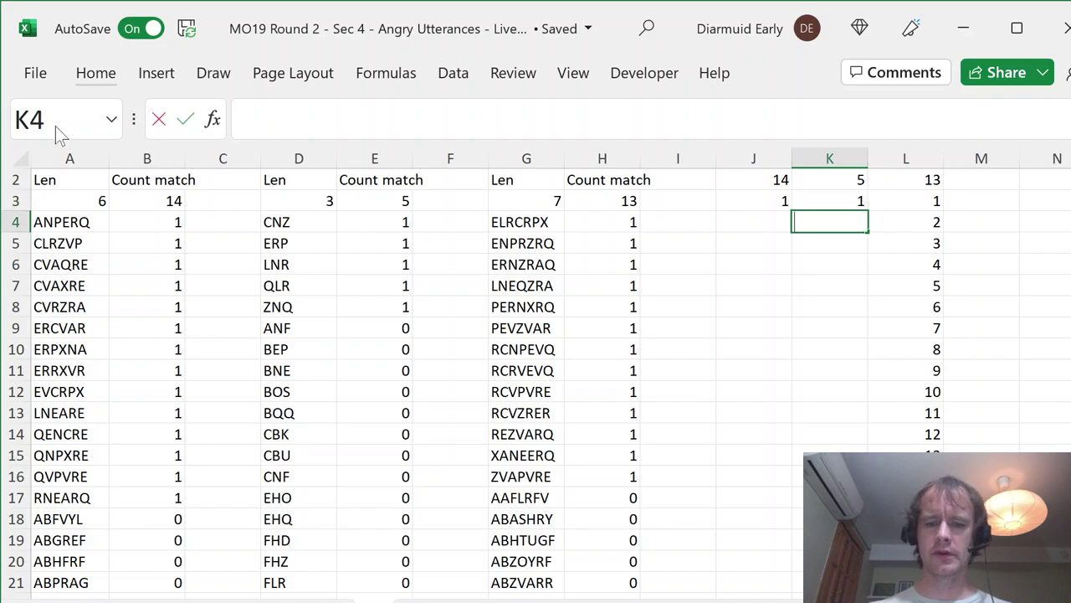
{"action": "type", "text": "=if"}
{"action": "key", "text": "Tab"}
{"action": "key", "text": "Right"}
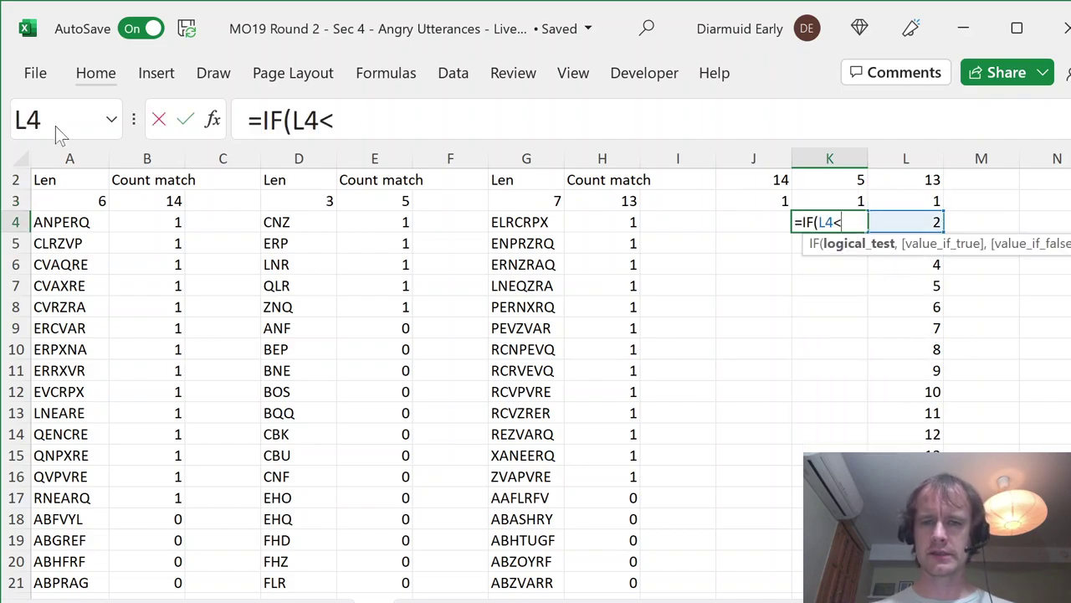
{"action": "type", "text": "<"}
{"action": "key", "text": "Right"}
{"action": "key", "text": "Up"}
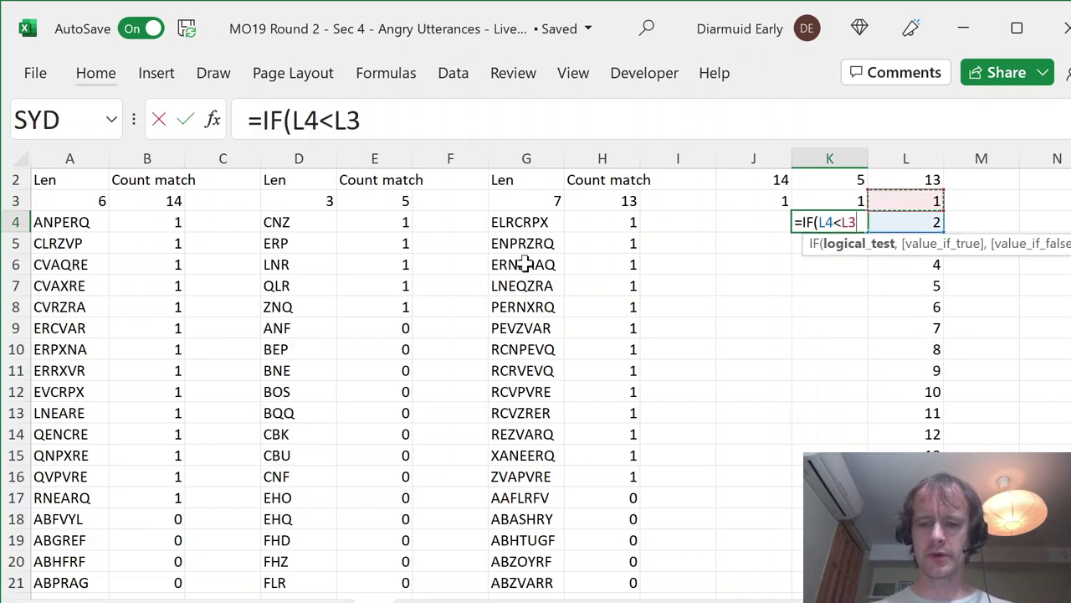
Step: Complete K4's formula to return MOD(K3,K$2)+1 when the test is true and K3 otherwise
{"action": "type", "text": ",mod"}
{"action": "key", "text": "Tab"}
{"action": "key", "text": "Up"}
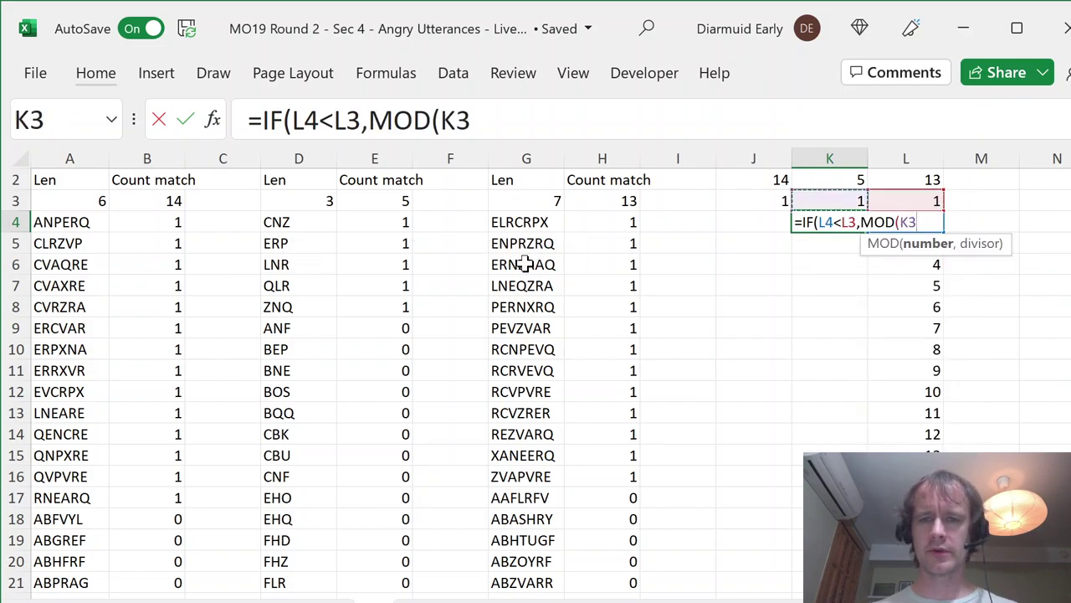
{"action": "type", "text": ","}
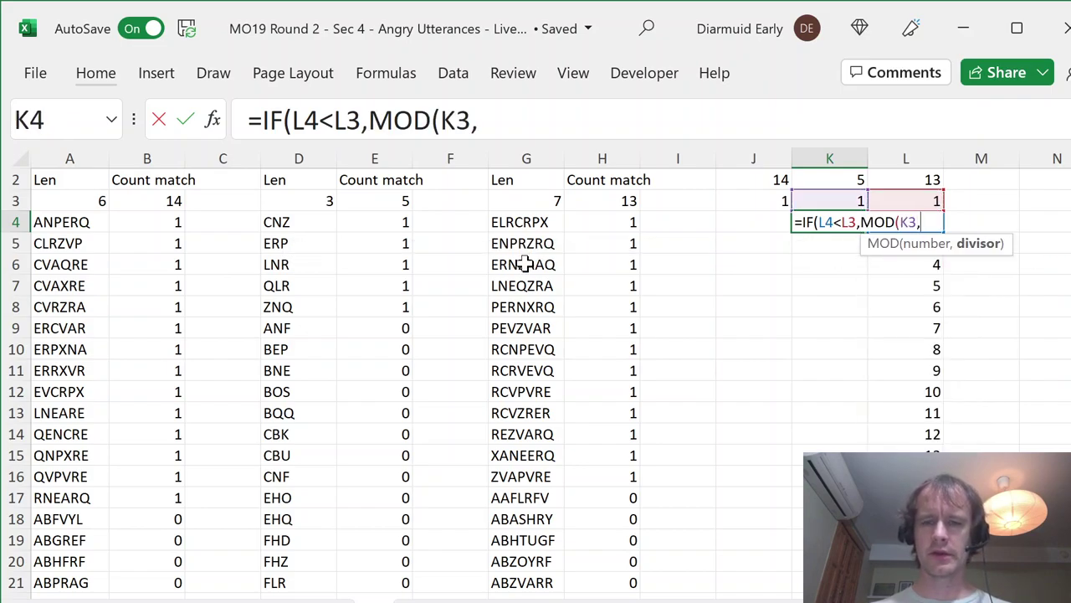
{"action": "key", "text": "Up"}
{"action": "key", "text": "Up"}
{"action": "key", "text": "Up"}
{"action": "key", "text": "Down"}
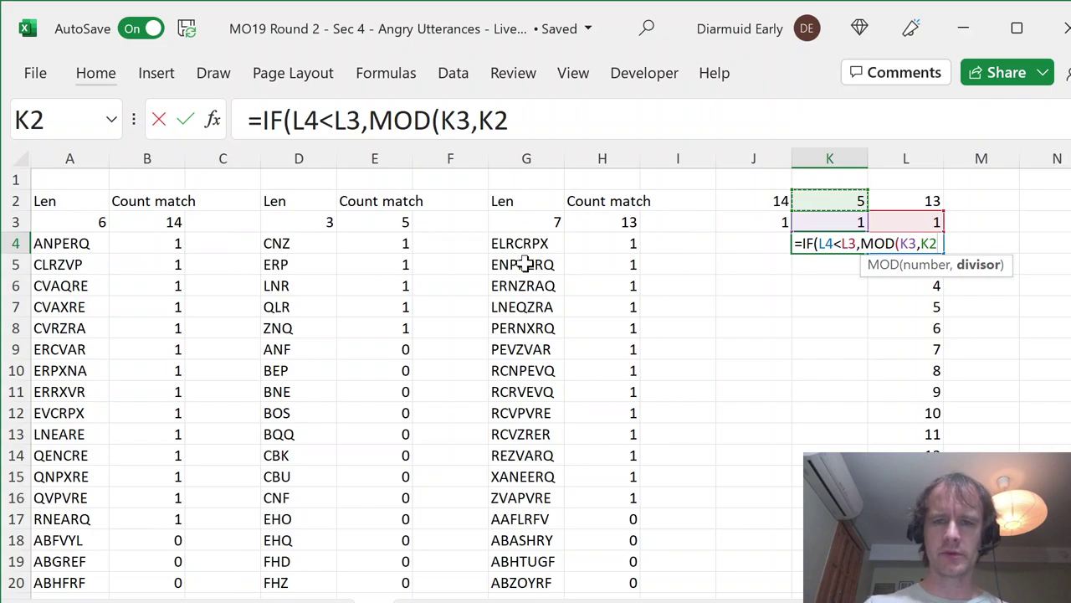
{"action": "key", "text": "F4"}
{"action": "key", "text": "F4"}
{"action": "type", "text": ","}
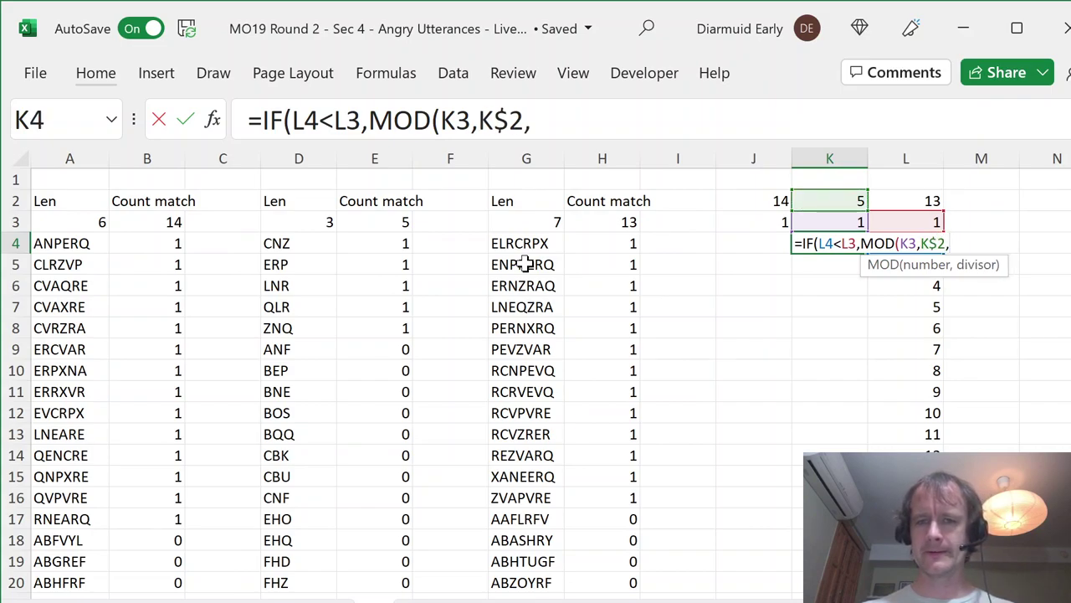
{"action": "key", "text": "BackSpace"}
{"action": "type", "text": ")+1,"}
{"action": "key", "text": "Up"}
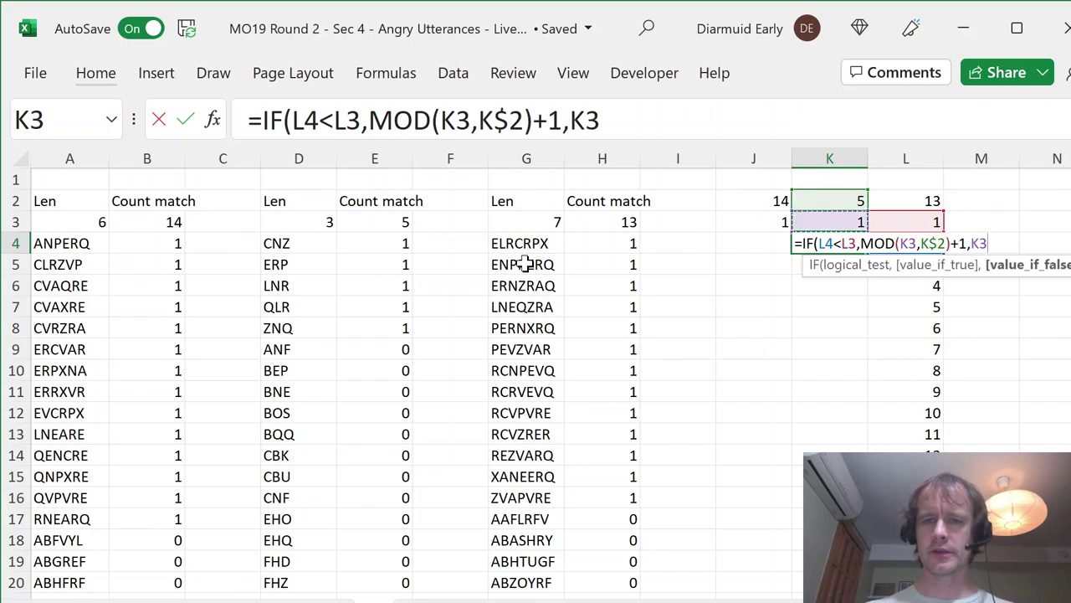
{"action": "type", "text": ")"}
{"action": "key", "text": "Return"}
Step: Fill K4's formula across J4:K912 for the first and second indexes and inspect the last row
{"action": "key", "text": "Right"}
{"action": "key", "text": "ctrl+Down"}
{"action": "key", "text": "Left"}
{"action": "key", "text": "ctrl+shift+Up"}
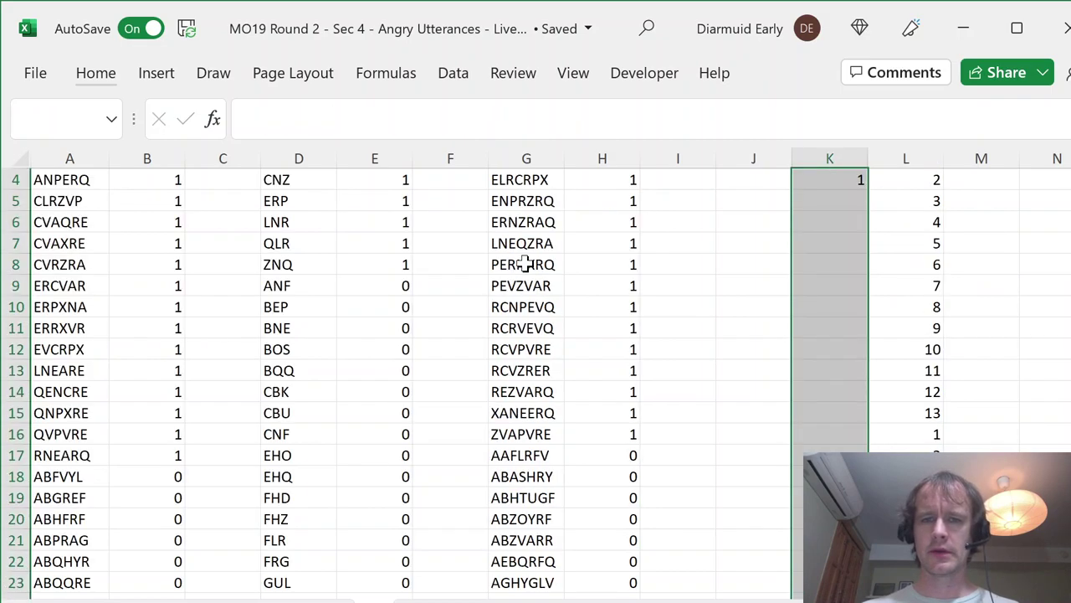
{"action": "key", "text": "Return"}
{"action": "key", "text": "shift+Left"}
{"action": "key", "text": "F2"}
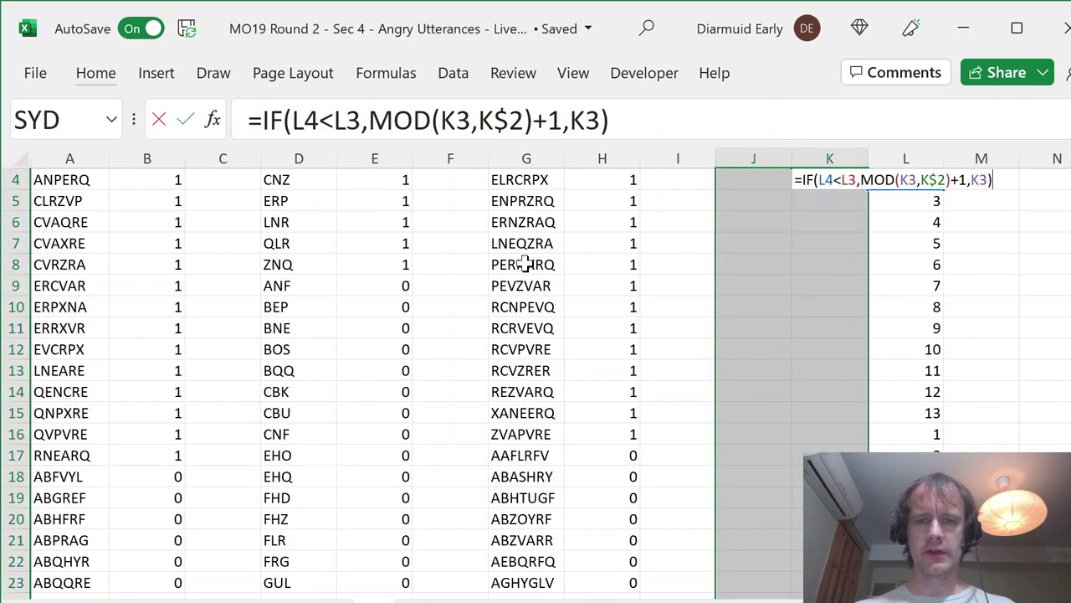
{"action": "key", "text": "ctrl+Return"}
{"action": "key", "text": "Left"}
{"action": "key", "text": "ctrl+Down"}
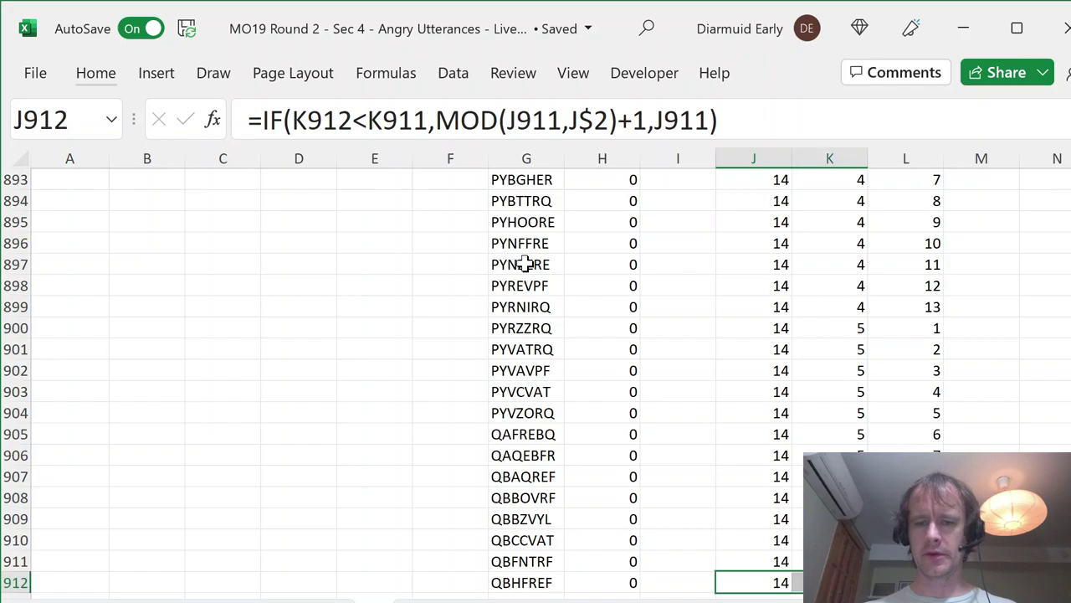
Step: Copy the index combinations in J3:L912 and paste them as values starting at N3
{"action": "key", "text": "shift+Right"}
{"action": "key", "text": "ctrl+Up"}
{"action": "key", "text": "ctrl+Up"}
{"action": "key", "text": "Down"}
{"action": "key", "text": "Down"}
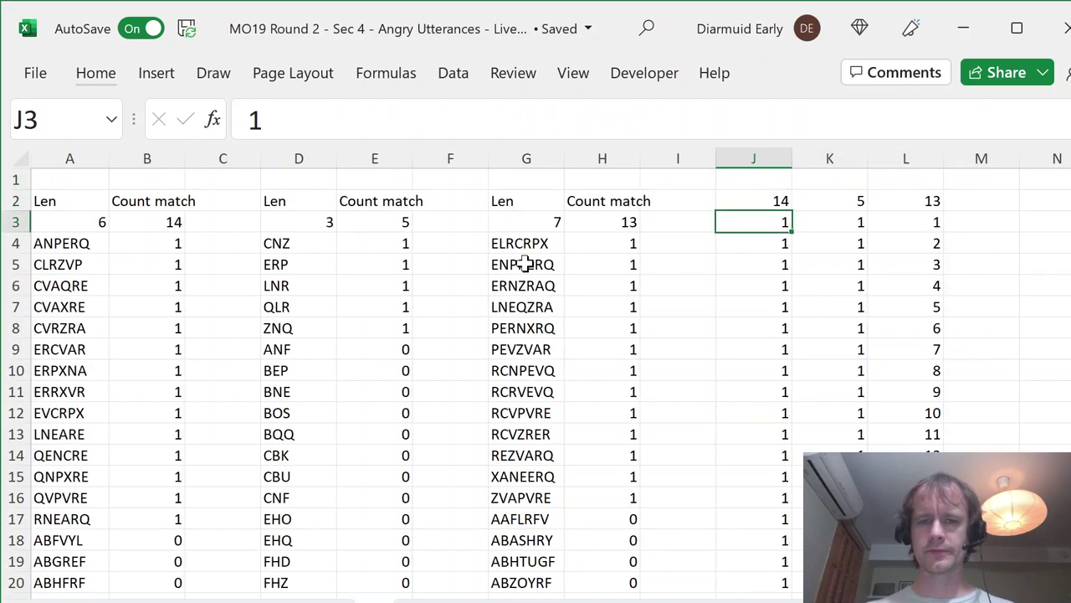
{"action": "key", "text": "ctrl+shift+Down"}
{"action": "key", "text": "shift+Right"}
{"action": "key", "text": "shift+Right"}
{"action": "key", "text": "ctrl+c"}
{"action": "key", "text": "Right"}
{"action": "key", "text": "Right"}
{"action": "key", "text": "Right"}
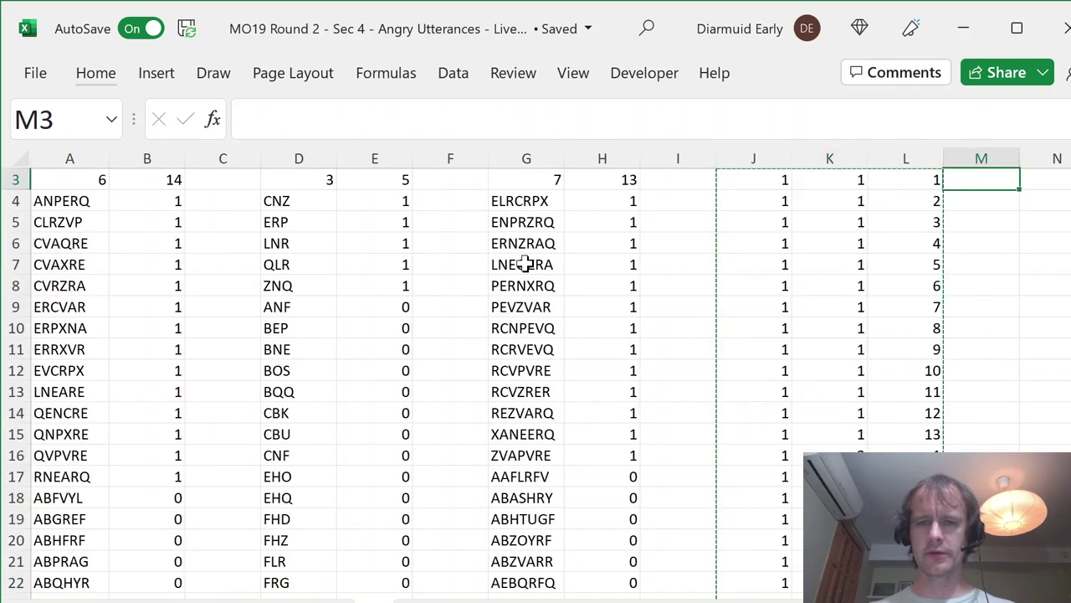
{"action": "key", "text": "Right"}
{"action": "key", "text": "alt+e"}
{"action": "key", "text": "s"}
{"action": "key", "text": "v"}
{"action": "key", "text": "Return"}
Step: Run Remove Duplicates on columns N, O and P of the pasted combinations, treating the data as having no headers
{"action": "key", "text": "alt+a"}
{"action": "key", "text": "m"}
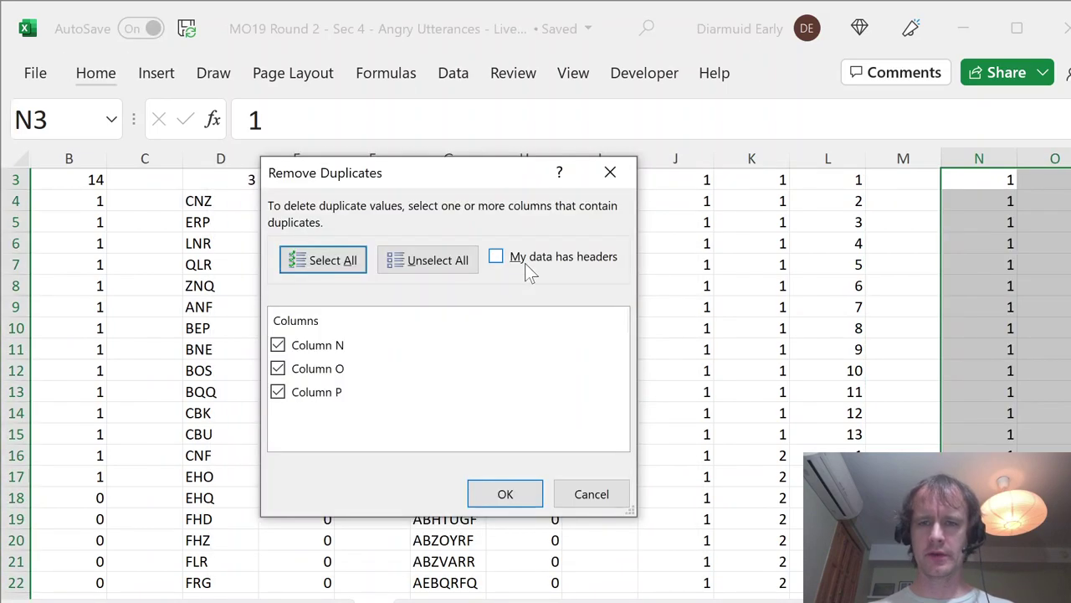
{"action": "key", "text": "Tab"}
{"action": "key", "text": "Tab"}
{"action": "key", "text": "Return"}
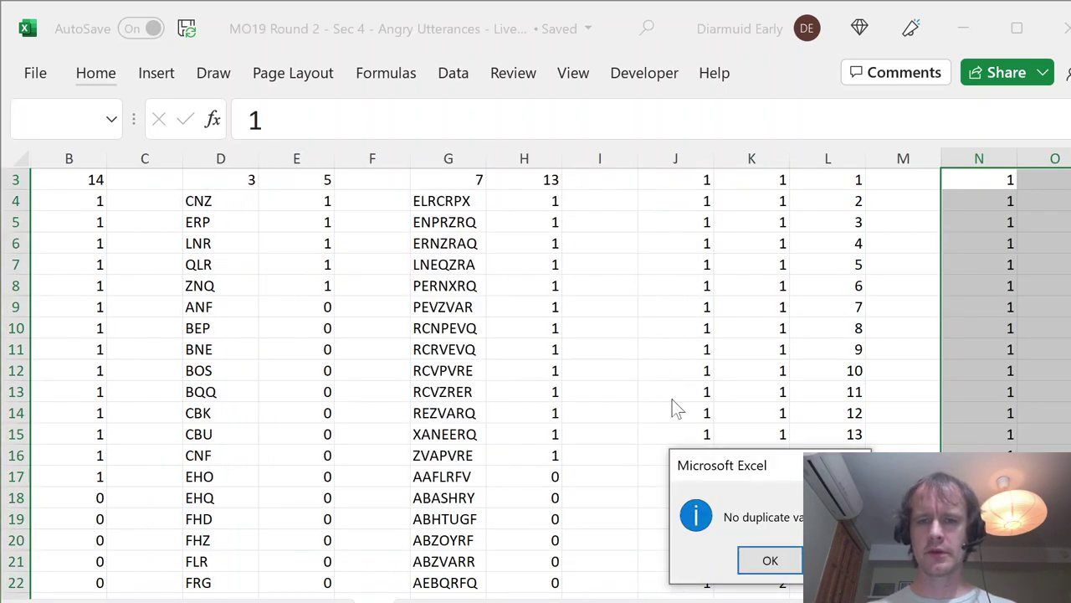
{"action": "left_click_drag", "start_coordinate": [775, 466], "coordinate": [675, 433]}
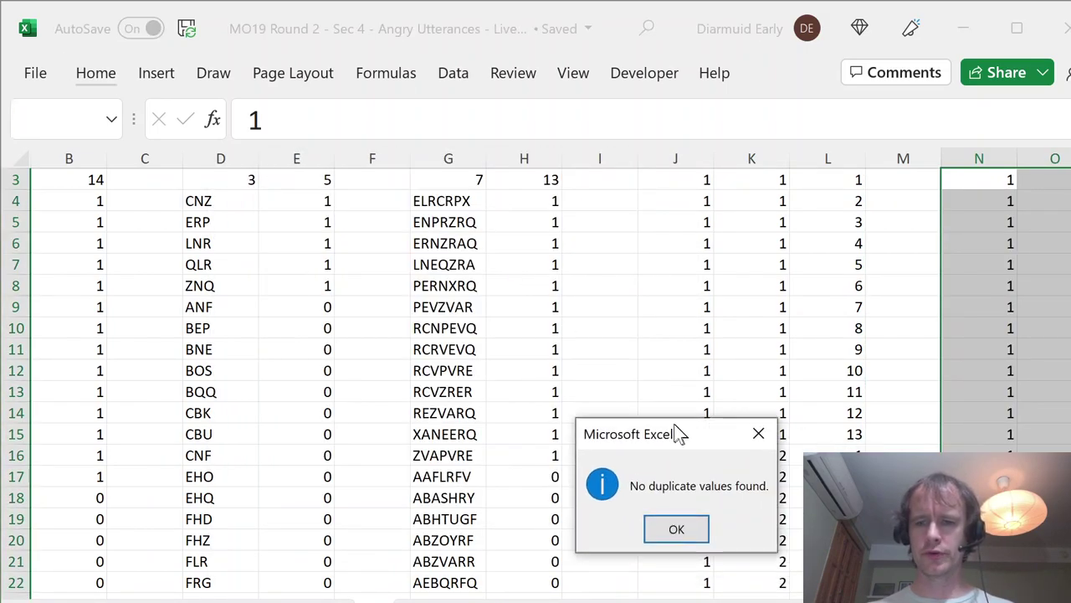
{"action": "left_click", "coordinate": [675, 527]}
Step: Delete the pasted copy of the combinations from columns N to P
{"action": "key", "text": "Delete"}
{"action": "key", "text": "Left"}
{"action": "key", "text": "Up"}
{"action": "key", "text": "Up"}
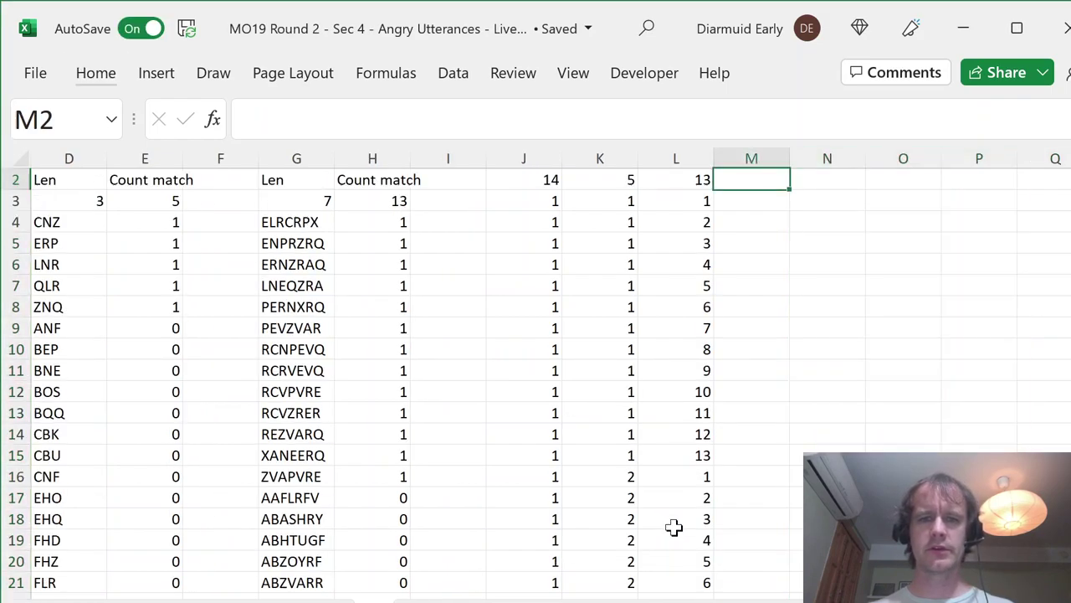
Step: Make the word counts in J2:L2 bold and give the cells a blue fill
{"action": "key", "text": "Left"}
{"action": "key", "text": "Left"}
{"action": "key", "text": "Left"}
{"action": "key", "text": "Down"}
{"action": "key", "text": "Down"}
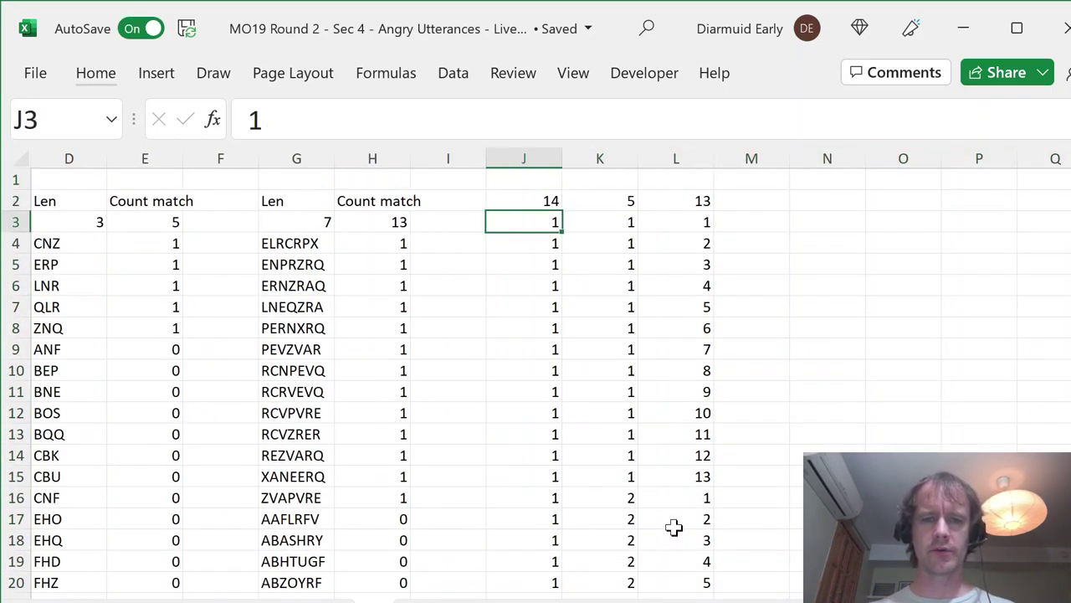
{"action": "key", "text": "Up"}
{"action": "key", "text": "shift+Right"}
{"action": "key", "text": "shift+Right"}
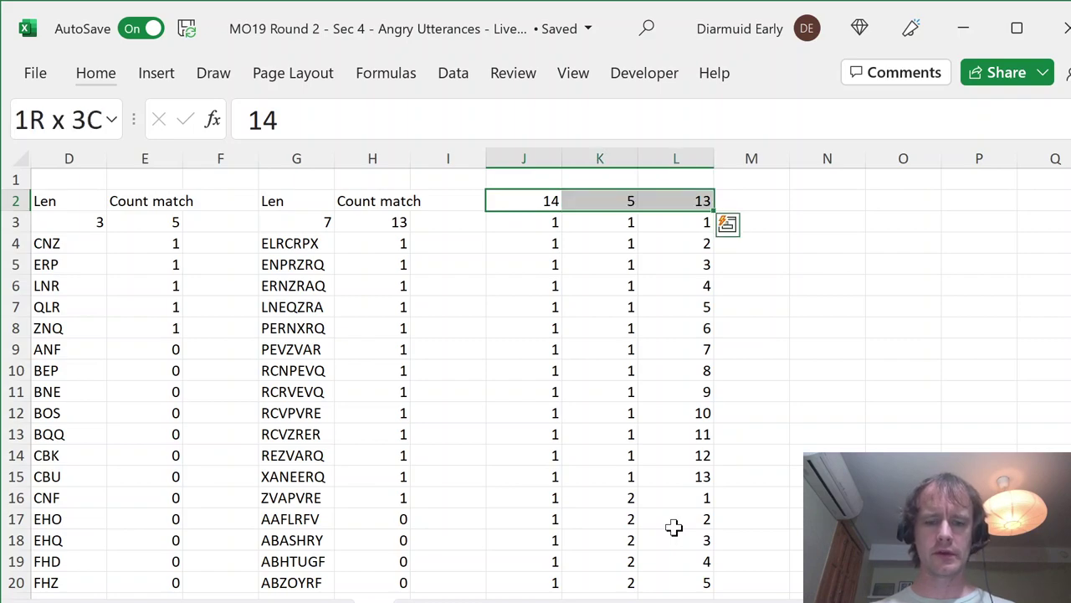
{"action": "left_click", "coordinate": [96, 75]}
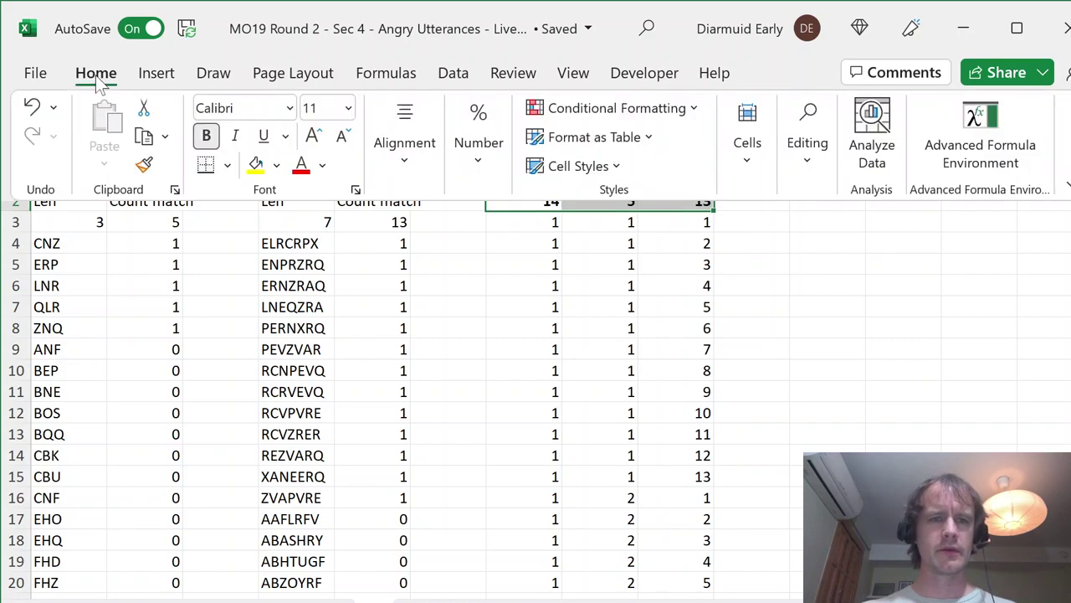
{"action": "left_click", "coordinate": [276, 165]}
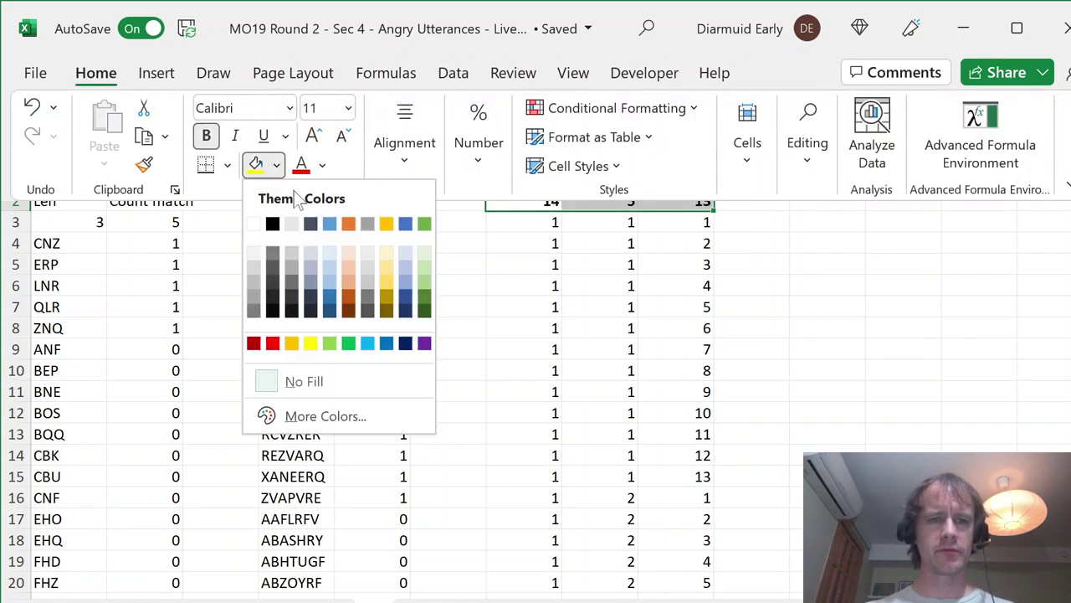
{"action": "left_click", "coordinate": [329, 223]}
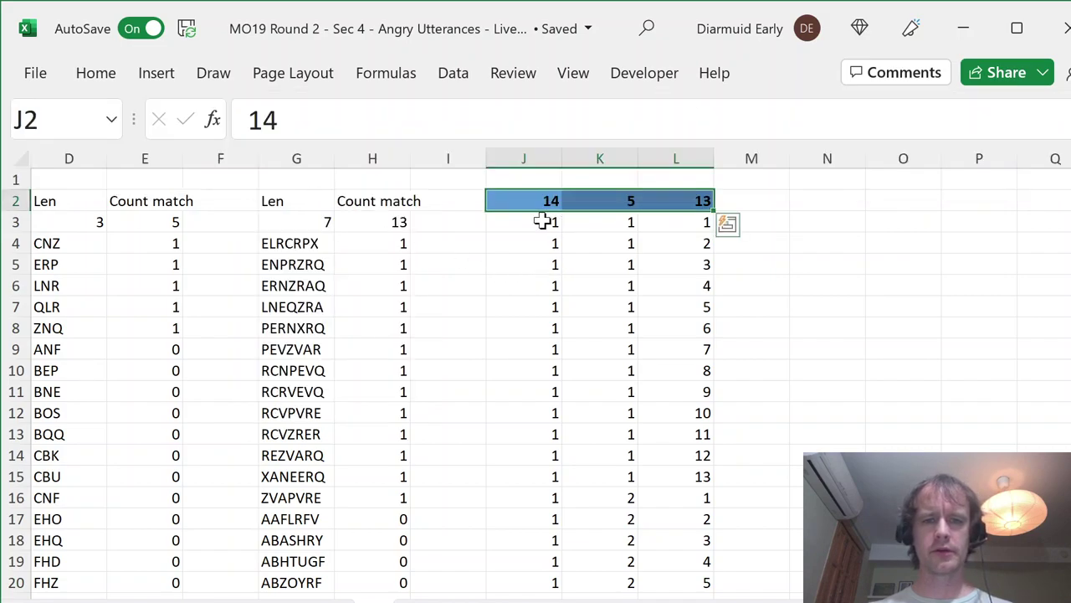
Step: Set the font colour of the starting indexes in J3:L3 to red
{"action": "left_click", "coordinate": [542, 221]}
{"action": "key", "text": "shift+Right"}
{"action": "key", "text": "shift+Right"}
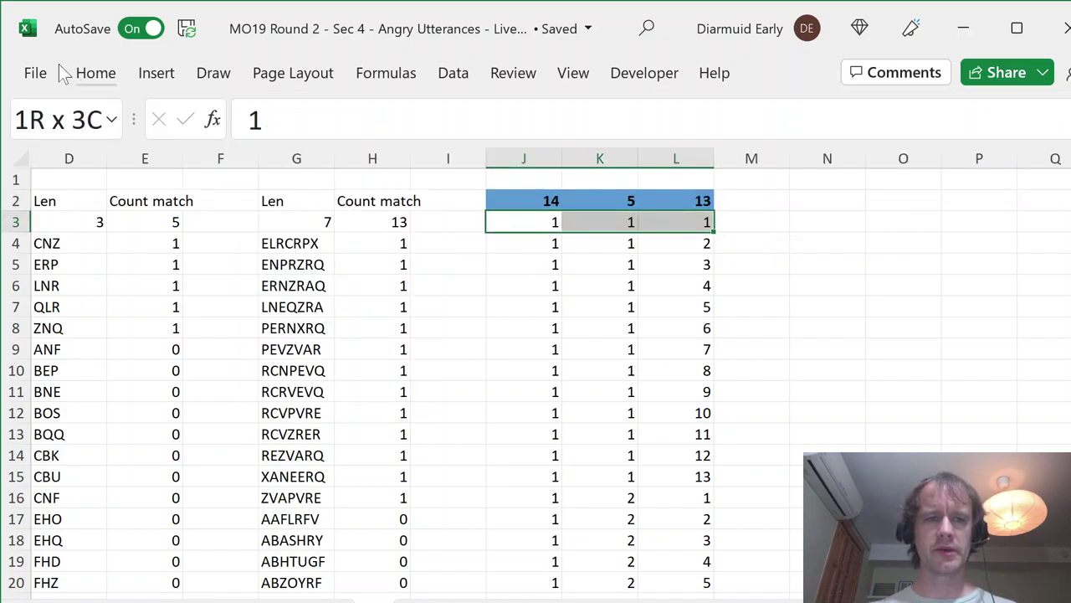
{"action": "left_click", "coordinate": [88, 73]}
{"action": "left_click", "coordinate": [301, 165]}
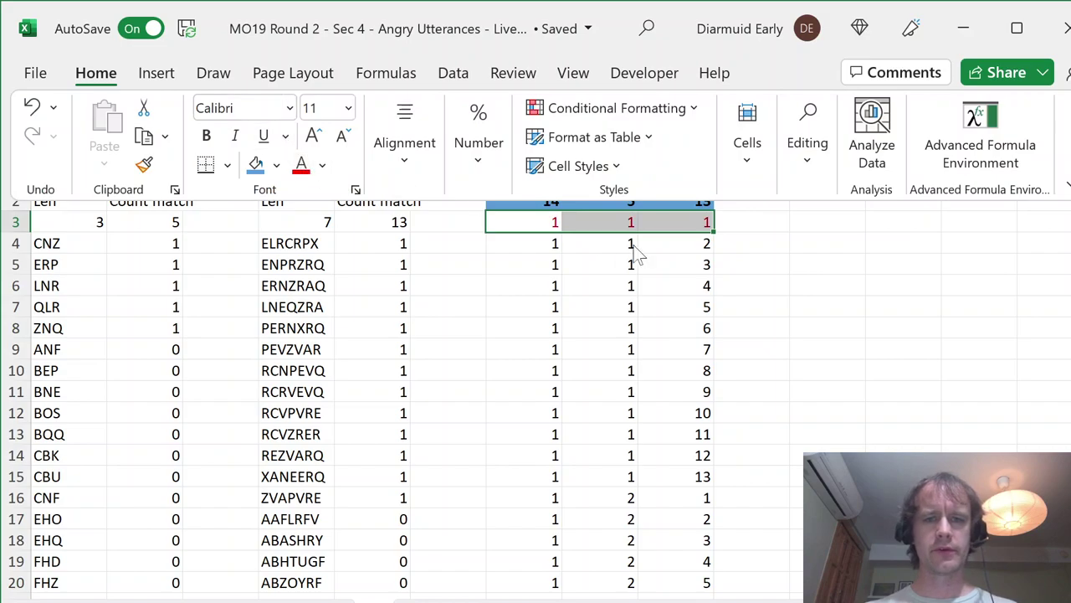
Step: Enter the header "Check" in M2
{"action": "left_click", "coordinate": [750, 202]}
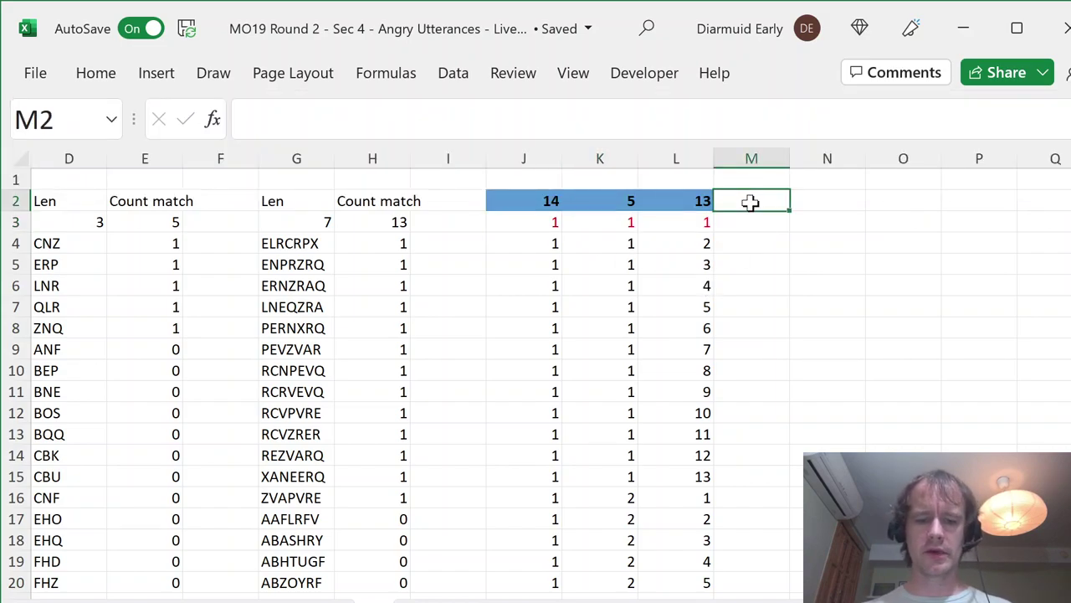
{"action": "type", "text": "Check"}
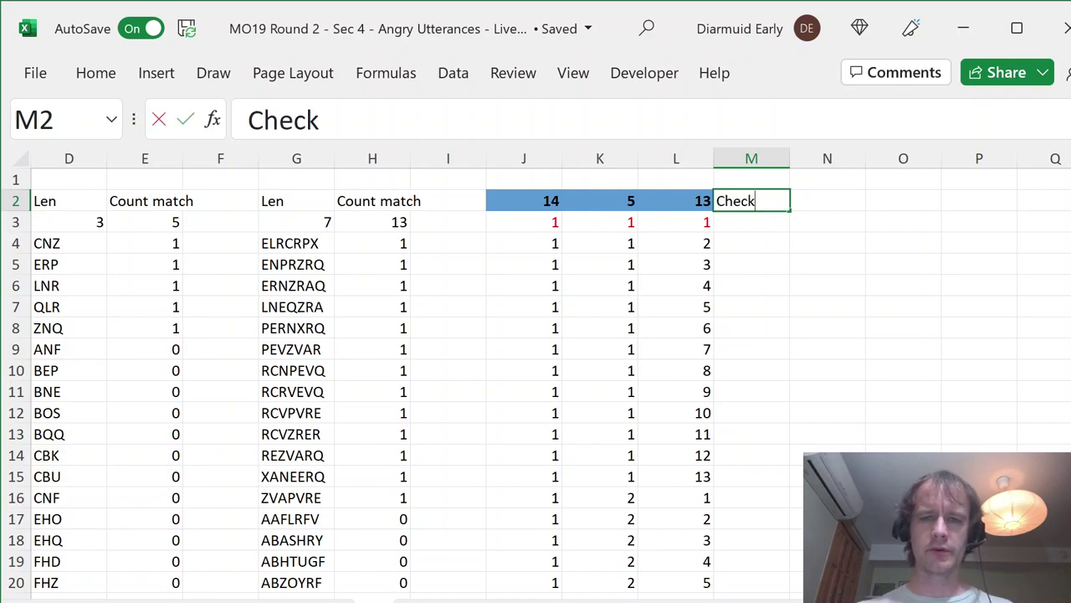
{"action": "key", "text": "Return"}
Step: Start M3's formula with an INDEX lookup of the 6-letter words in $A$4:$A$852 using the index in J3
{"action": "type", "text": "=in"}
{"action": "key", "text": "Tab"}
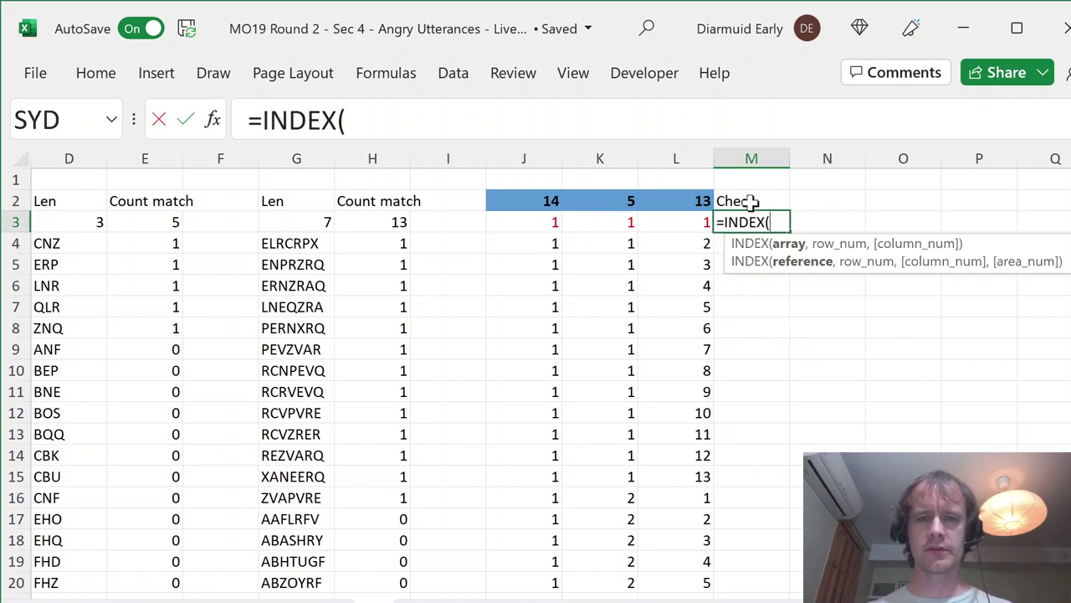
{"action": "key", "text": "Left"}
{"action": "key", "text": "Left"}
{"action": "key", "text": "Left"}
{"action": "key", "text": "Left"}
{"action": "key", "text": "Left"}
{"action": "key", "text": "Left"}
{"action": "key", "text": "Left"}
{"action": "key", "text": "Left"}
{"action": "key", "text": "Left"}
{"action": "key", "text": "Left"}
{"action": "key", "text": "Left"}
{"action": "key", "text": "Left"}
{"action": "key", "text": "Down"}
{"action": "key", "text": "Right"}
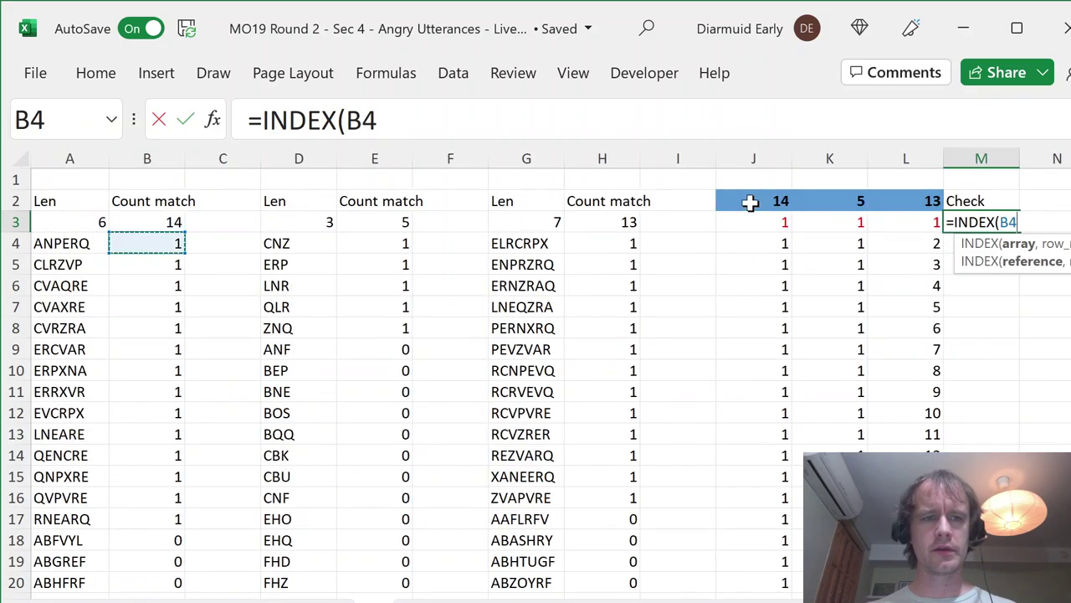
{"action": "key", "text": "Left"}
{"action": "key", "text": "ctrl+shift+Down"}
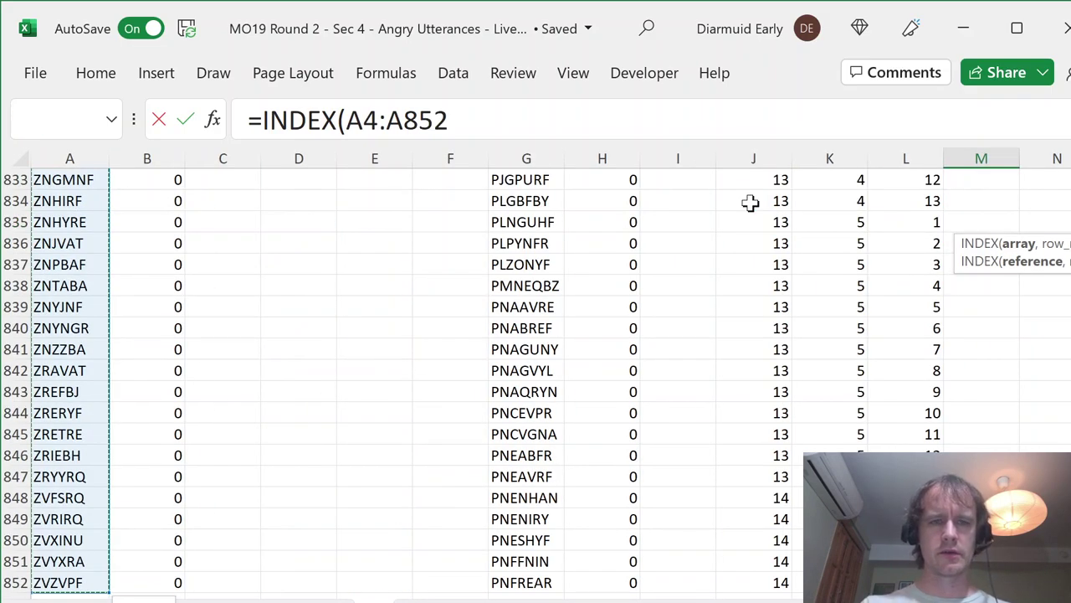
{"action": "key", "text": "F4"}
{"action": "type", "text": ","}
{"action": "key", "text": "Left"}
{"action": "key", "text": "Left"}
{"action": "key", "text": "Left"}
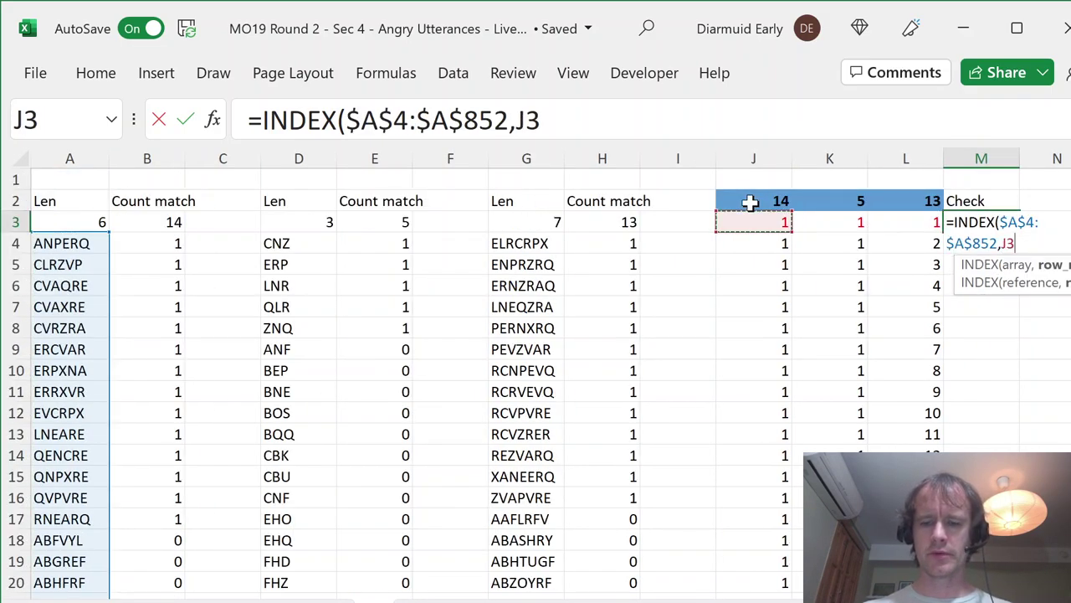
Step: Append an INDEX lookup of the 3-letter words in $D$4:$D$58 by K3 to M3's formula, joined with &
{"action": "type", "text": ")&in"}
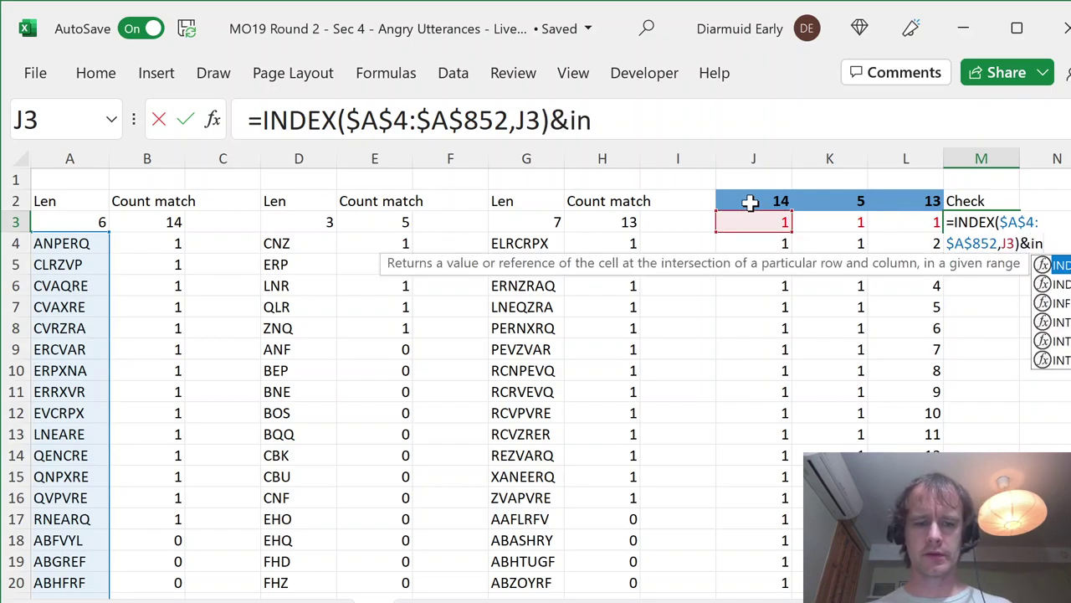
{"action": "type", "text": "d"}
{"action": "key", "text": "Tab"}
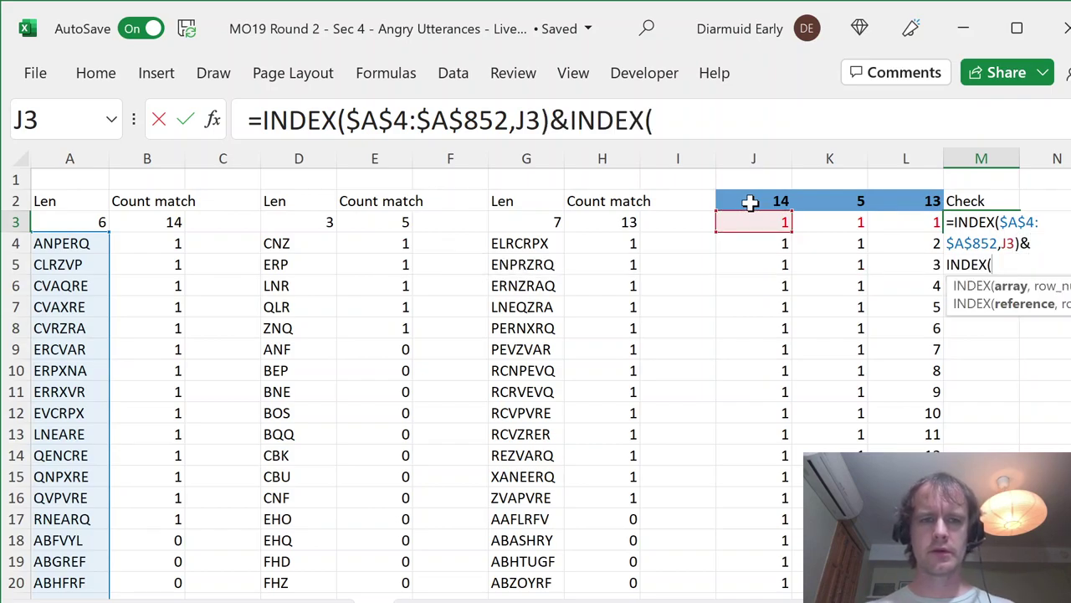
{"action": "left_click", "coordinate": [303, 245]}
{"action": "key", "text": "ctrl+shift+Down"}
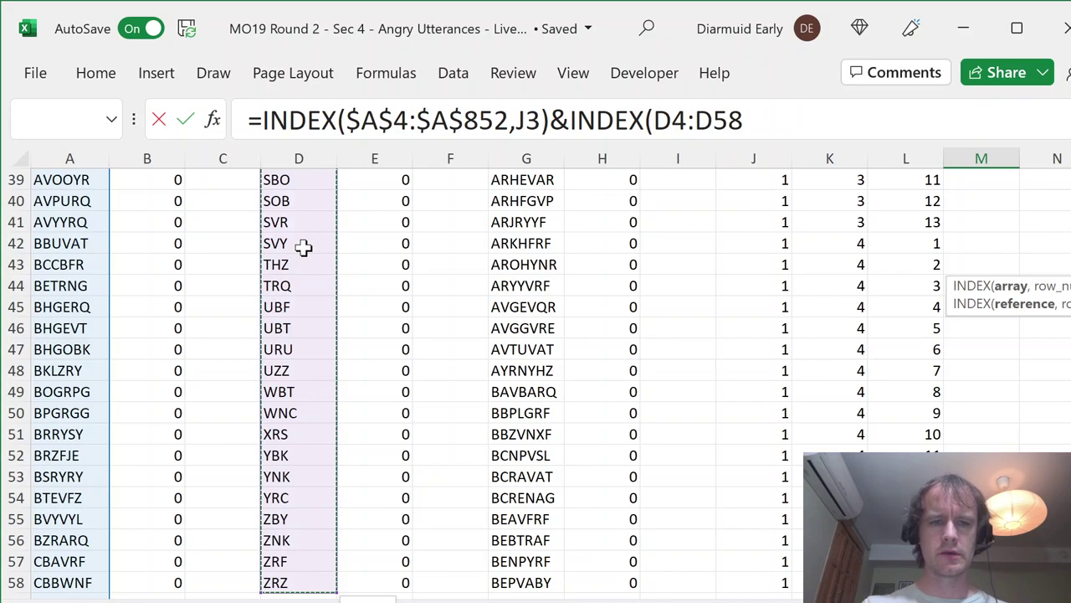
{"action": "key", "text": "F4"}
{"action": "type", "text": ","}
{"action": "key", "text": "Left"}
{"action": "key", "text": "Left"}
{"action": "key", "text": "Left"}
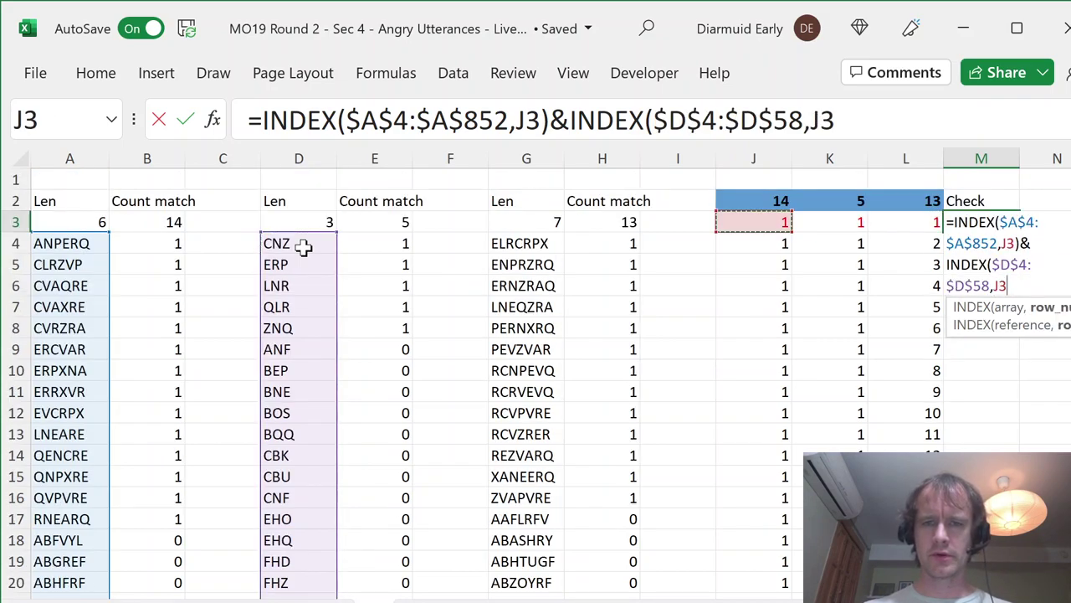
{"action": "key", "text": "Right"}
Step: Append an INDEX lookup of the 7-letter words in $G$4:$G$1376 by L3 and enter the combined formula in M3
{"action": "type", "text": ")&ind"}
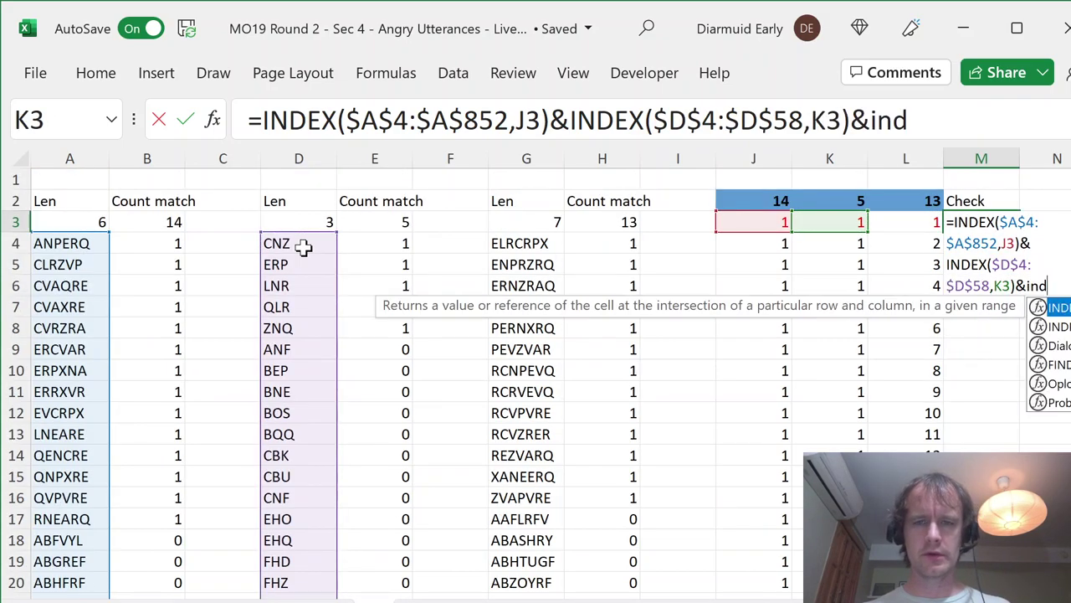
{"action": "key", "text": "Tab"}
{"action": "left_click", "coordinate": [522, 243]}
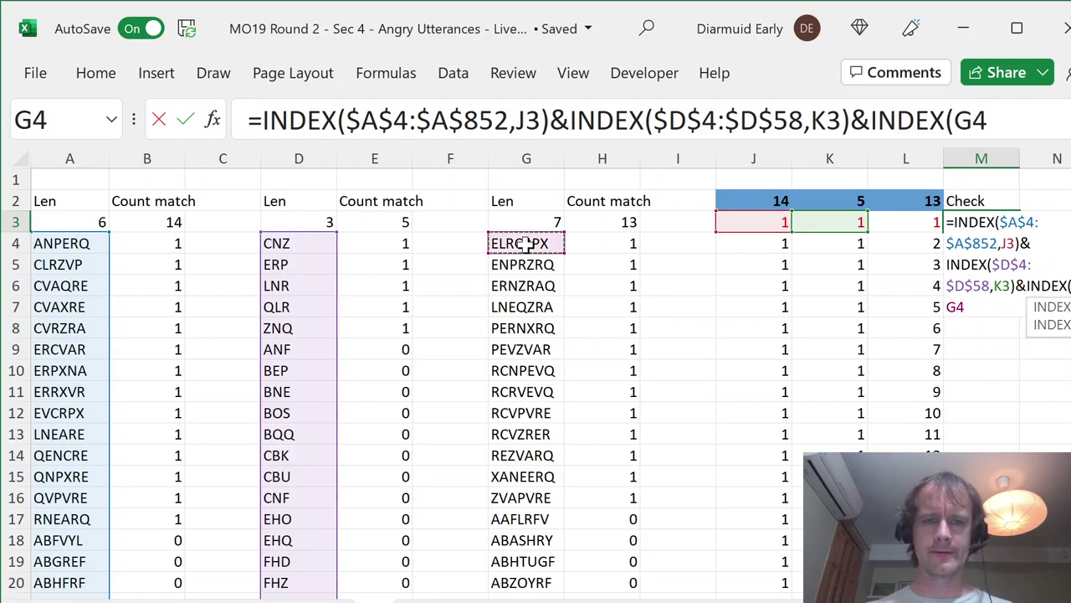
{"action": "key", "text": "ctrl+shift+Down"}
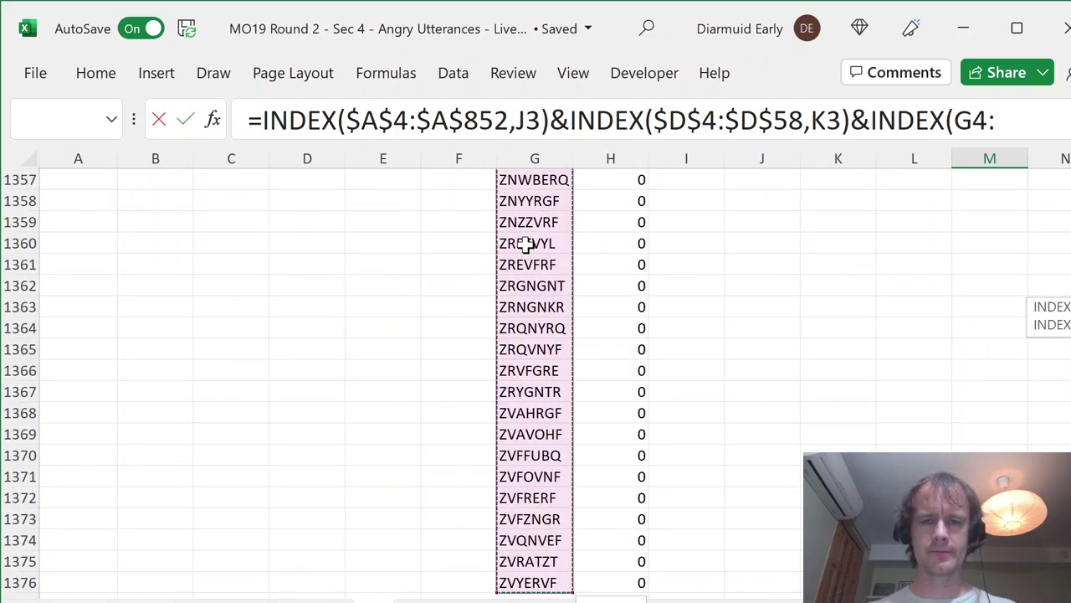
{"action": "key", "text": "F4"}
{"action": "type", "text": ","}
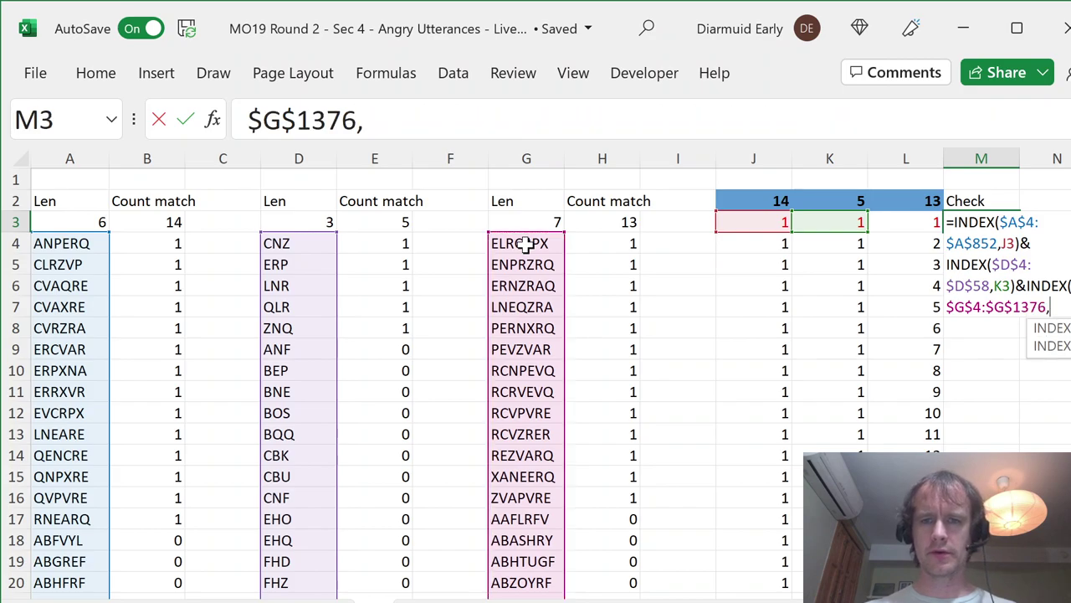
{"action": "key", "text": "Left"}
{"action": "type", "text": ")"}
{"action": "key", "text": "Return"}
{"action": "key", "text": "Up"}
{"action": "key", "text": "Right"}
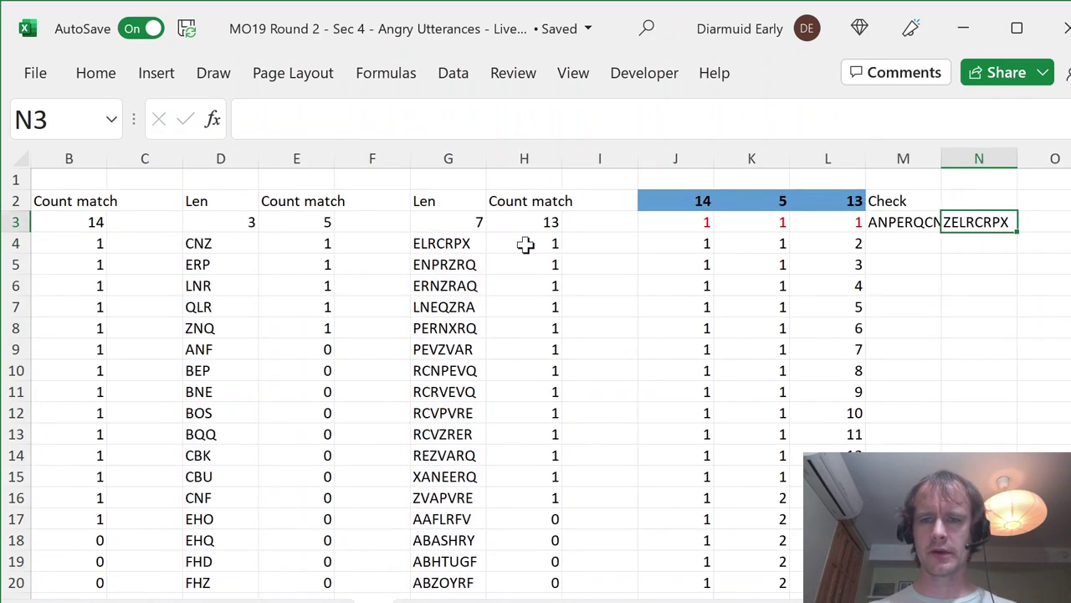
Step: Cut the second and third lookups out of M3, leaving =INDEX($A$4:$A$852,J3)
{"action": "key", "text": "Left"}
{"action": "key", "text": "F2"}
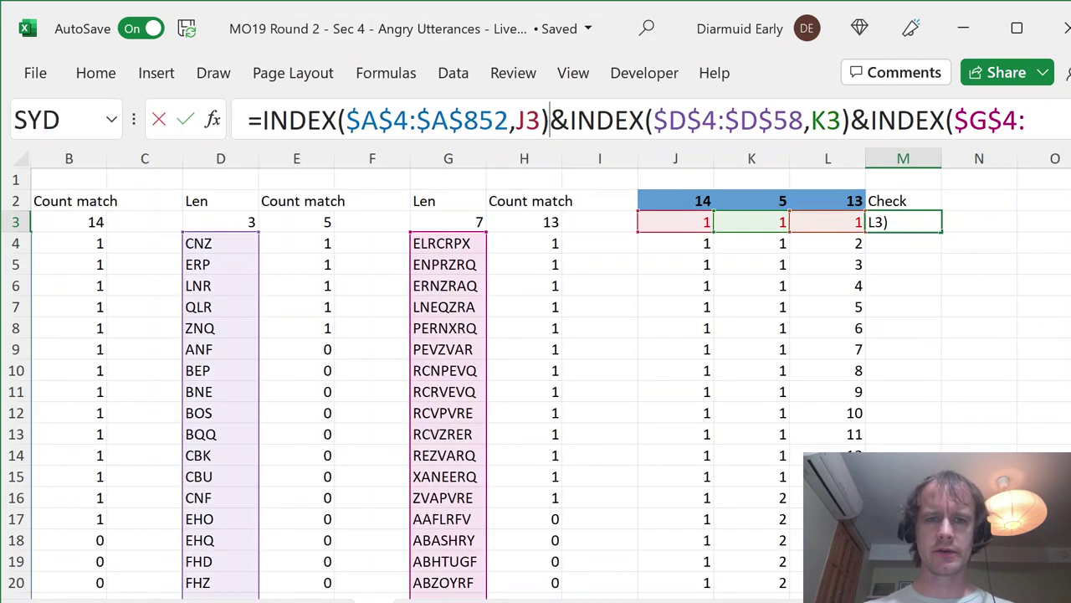
{"action": "key", "text": "ctrl+v"}
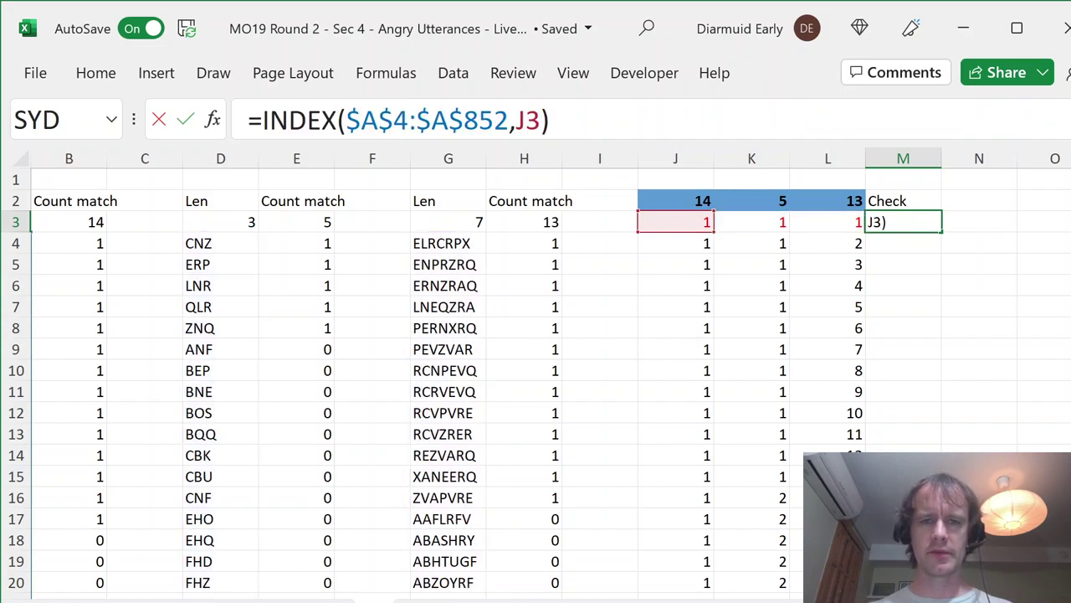
{"action": "key", "text": "Tab"}
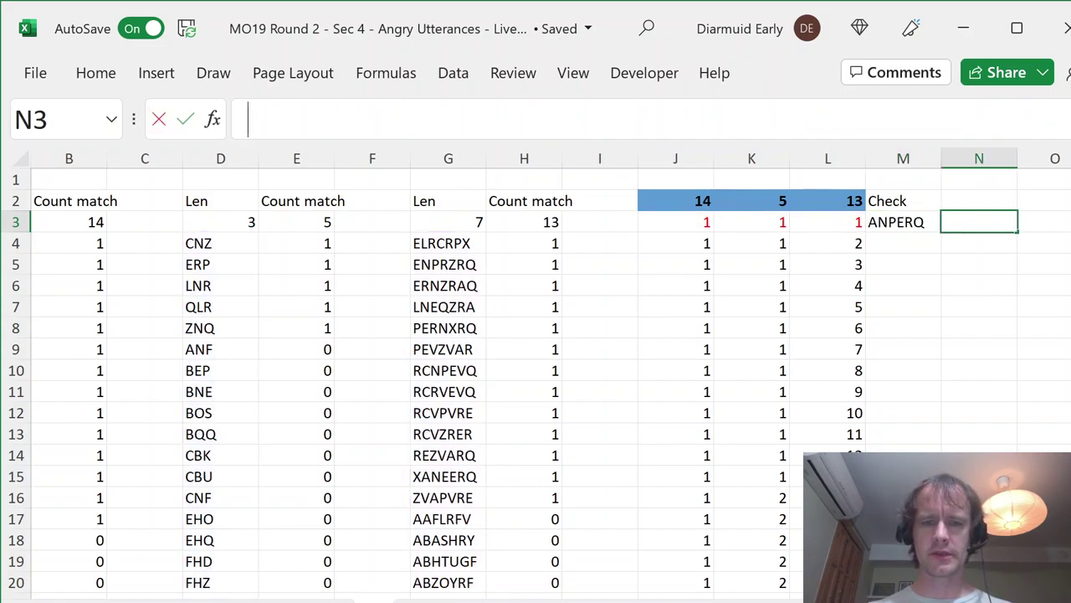
Step: Paste the cut lookups into N3, copy and remove the third one, and enter =INDEX($D$4:$D$58,K3)
{"action": "type", "text": "="}
{"action": "type", "text": "&INDEX($D$4:$D$58,K3)&INDEX($G$4:$G$1376,L3)"}
{"action": "left_click_drag", "start_coordinate": [891, 119], "coordinate": [563, 120]}
{"action": "key", "text": "ctrl+c"}
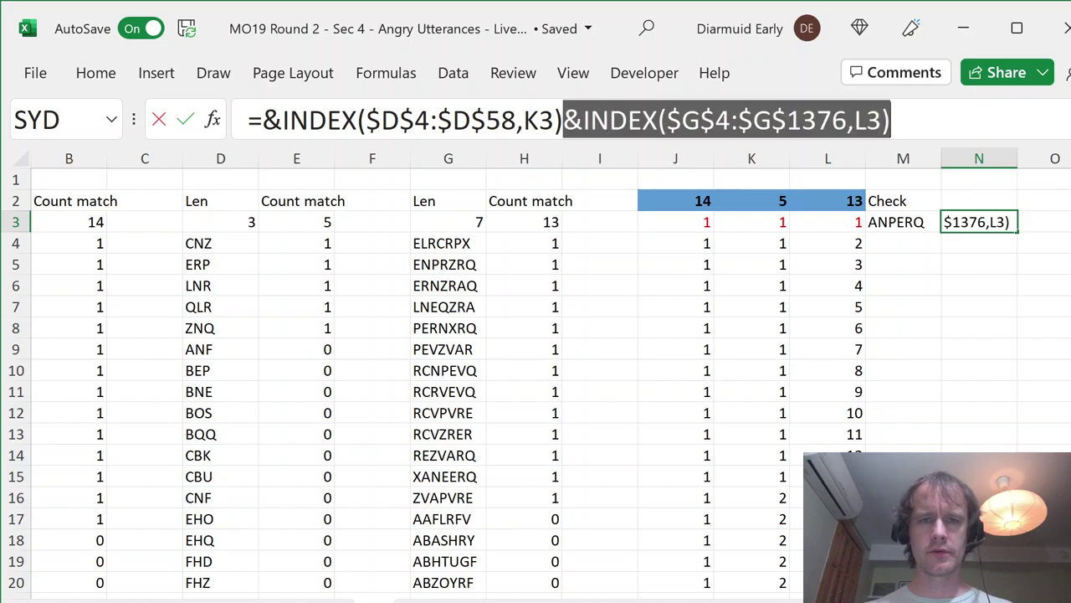
{"action": "key", "text": "BackSpace"}
{"action": "key", "text": "Return"}
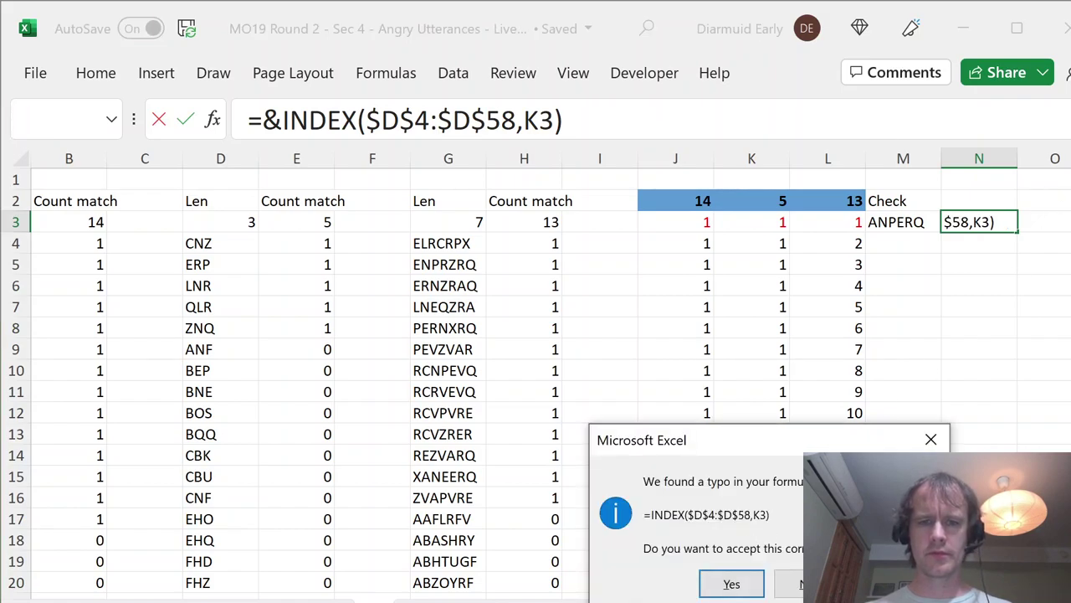
{"action": "left_click", "coordinate": [731, 585]}
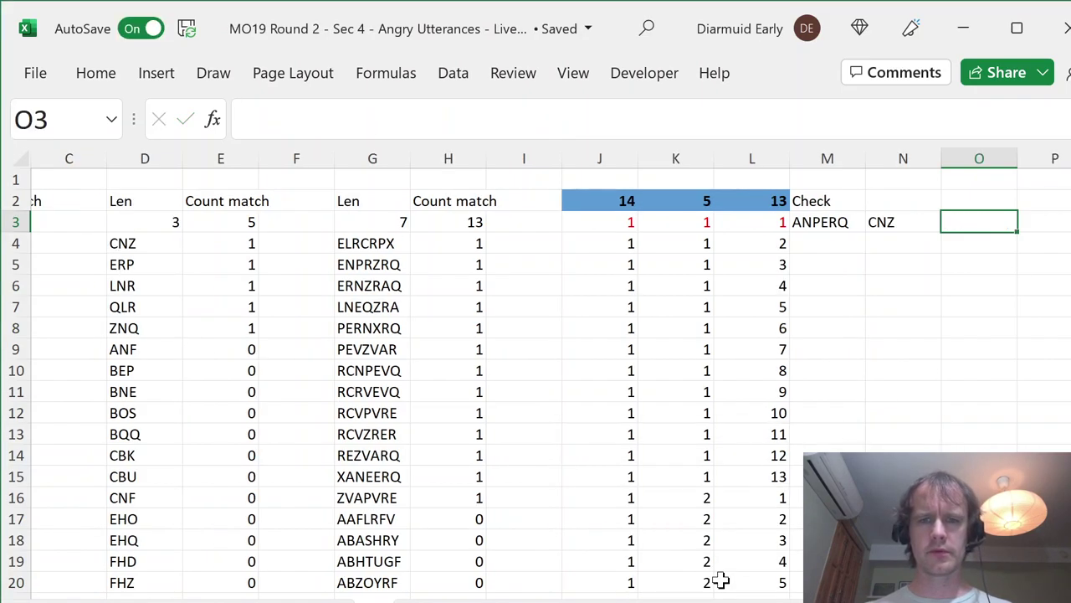
Step: Paste the third lookup into O3 and enter it as =INDEX($G$4:$G$1376,L3)
{"action": "key", "text": "Left"}
{"action": "key", "text": "Right"}
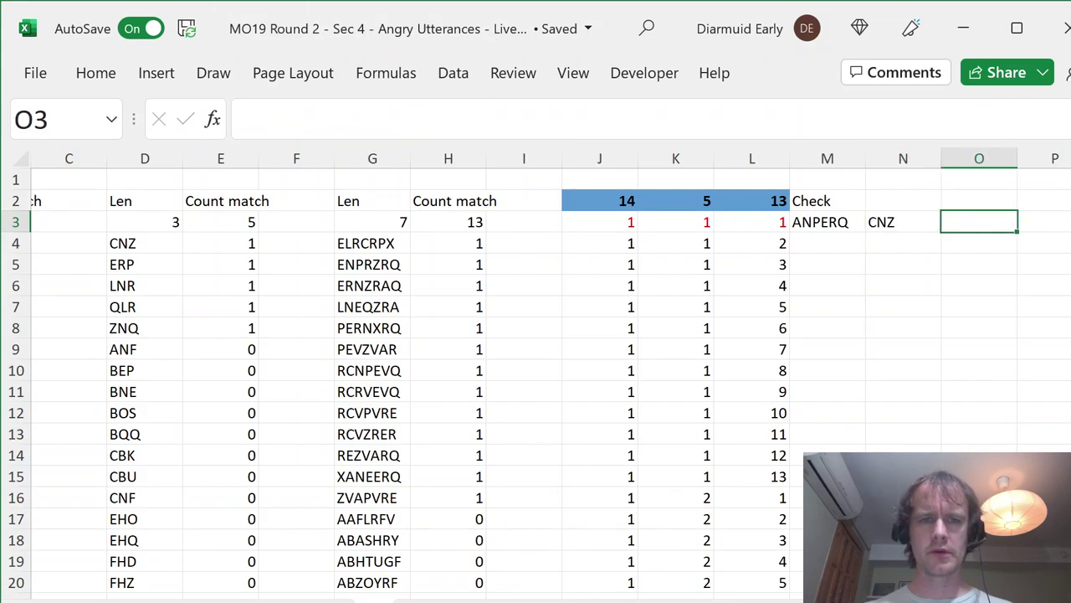
{"action": "type", "text": "="}
{"action": "key", "text": "ctrl+v"}
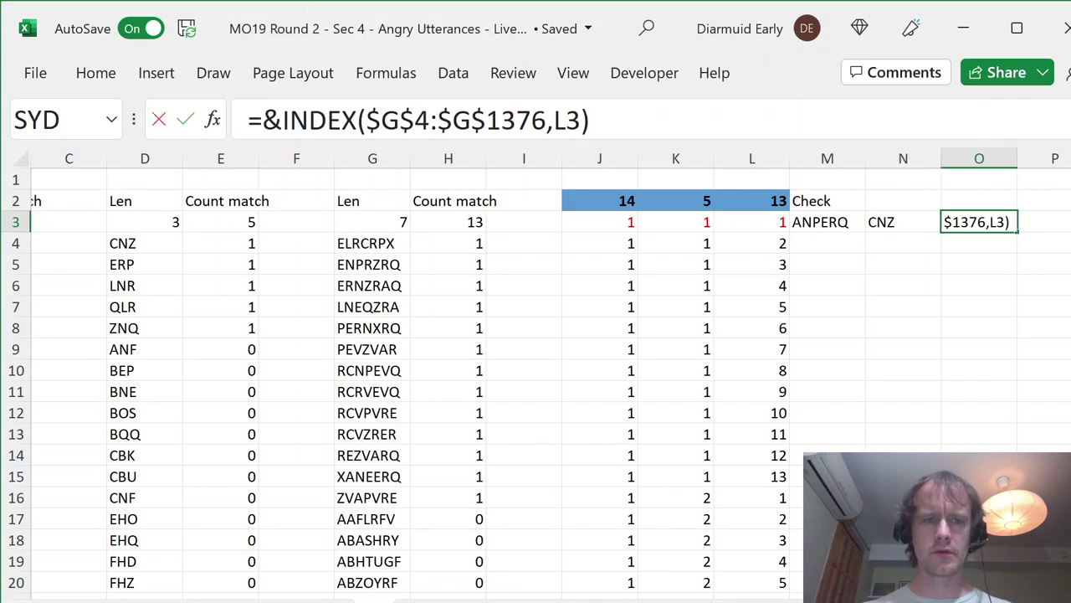
{"action": "key", "text": "Delete"}
{"action": "key", "text": "Return"}
Step: Label columns M, N and O in row 2 as Word 1, Word 2 and Word 3
{"action": "key", "text": "Left"}
{"action": "key", "text": "Left"}
{"action": "key", "text": "Up"}
{"action": "key", "text": "Up"}
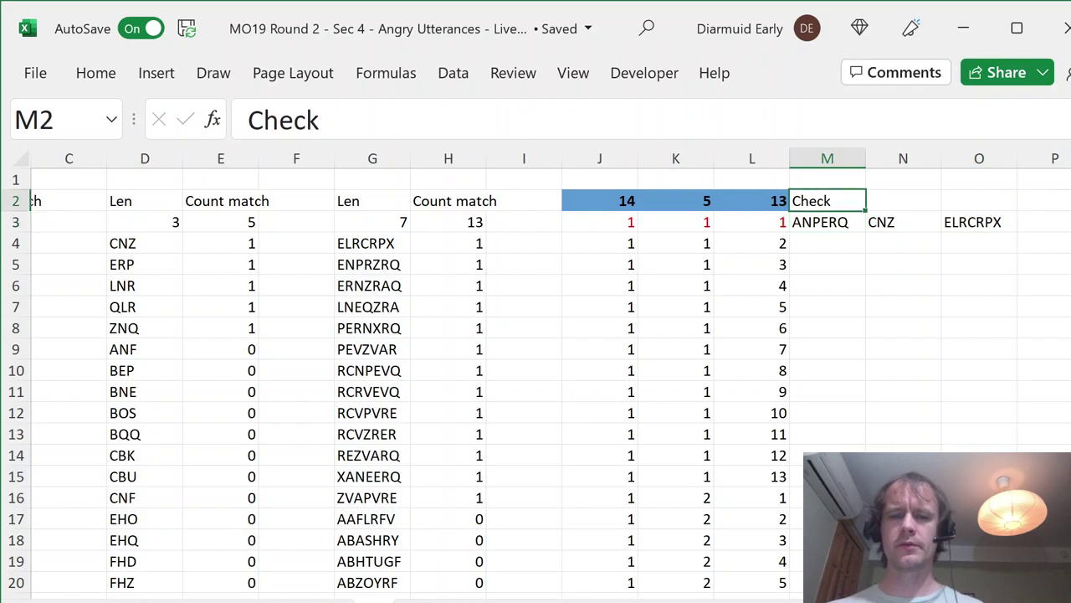
{"action": "type", "text": "Word "}
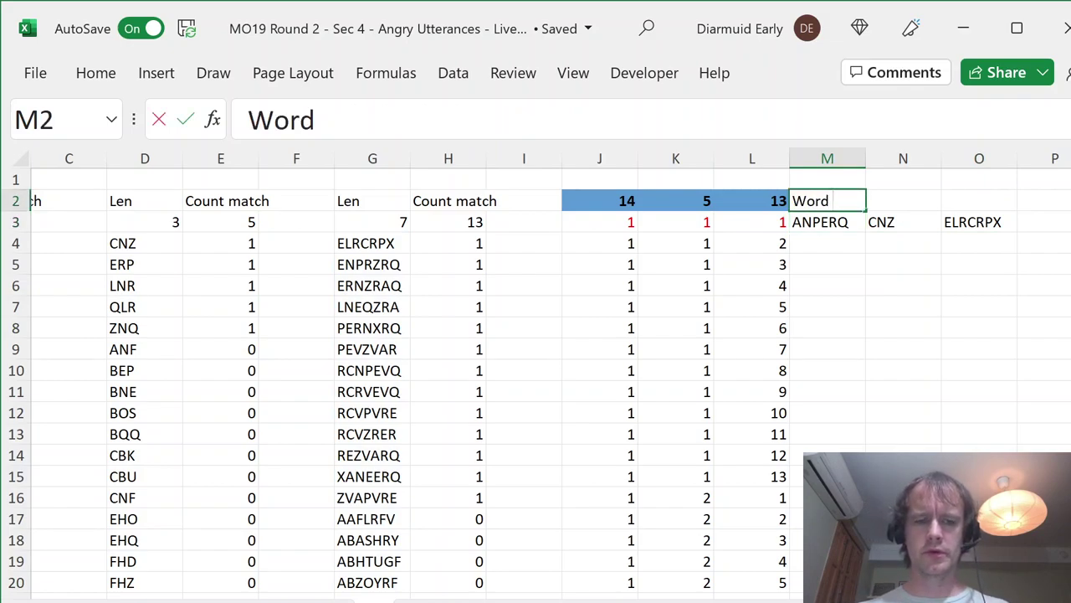
{"action": "type", "text": "1"}
{"action": "key", "text": "Tab"}
{"action": "type", "text": "Word 2"}
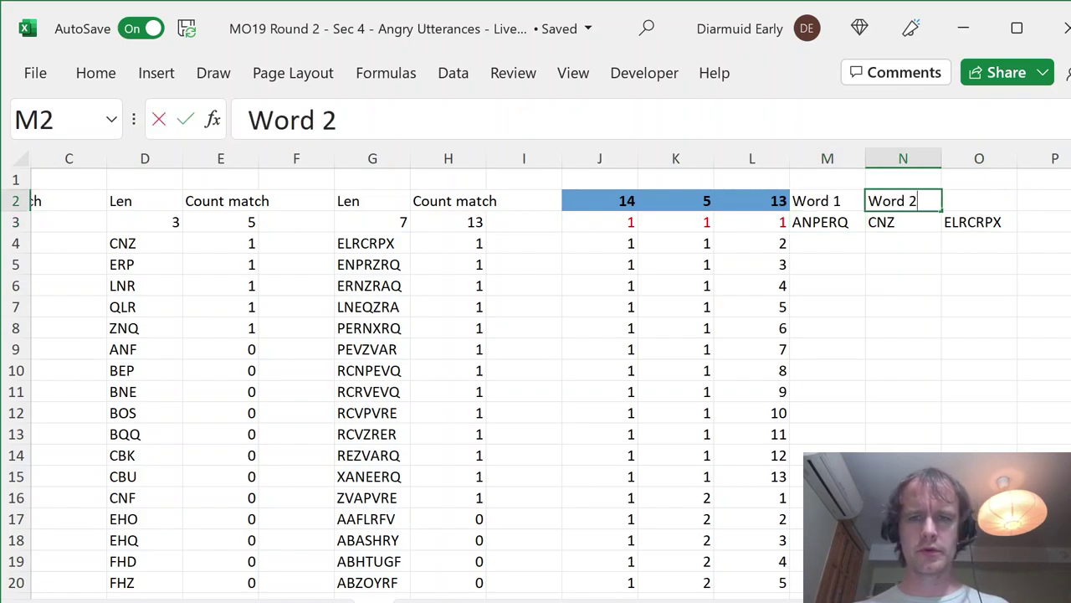
{"action": "key", "text": "Tab"}
{"action": "type", "text": "Word 3"}
{"action": "key", "text": "Return"}
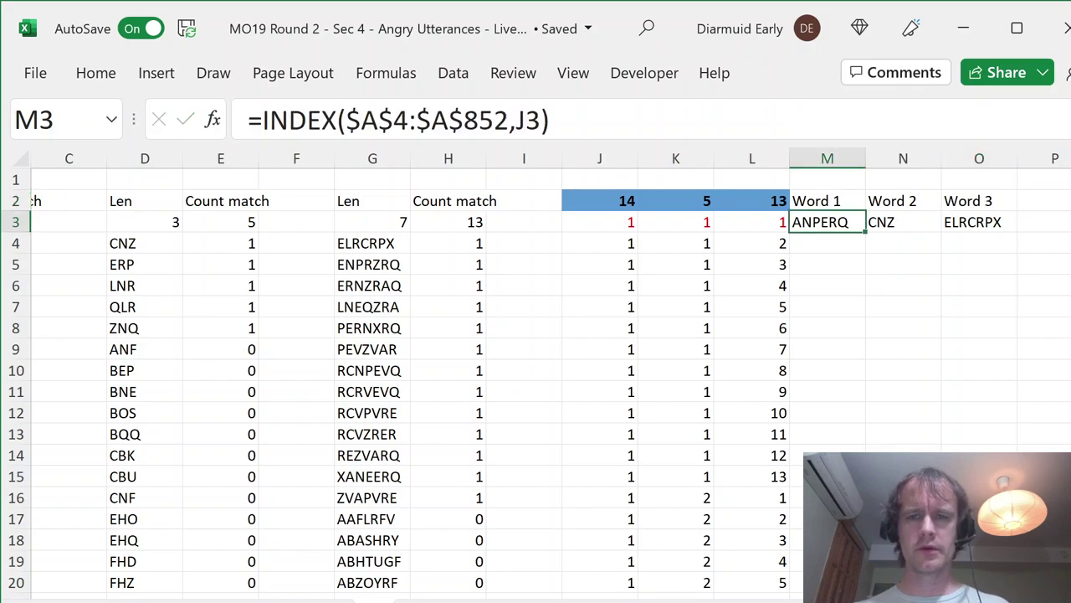
Step: Fill the three word lookups in M3:O3 down to row 912, matching the length of the index columns
{"action": "key", "text": "Left"}
{"action": "key", "text": "Left"}
{"action": "key", "text": "Right"}
{"action": "key", "text": "ctrl+Down"}
{"action": "key", "text": "Right"}
{"action": "key", "text": "ctrl+shift+Up"}
{"action": "key", "text": "shift+Right"}
{"action": "key", "text": "shift+Right"}
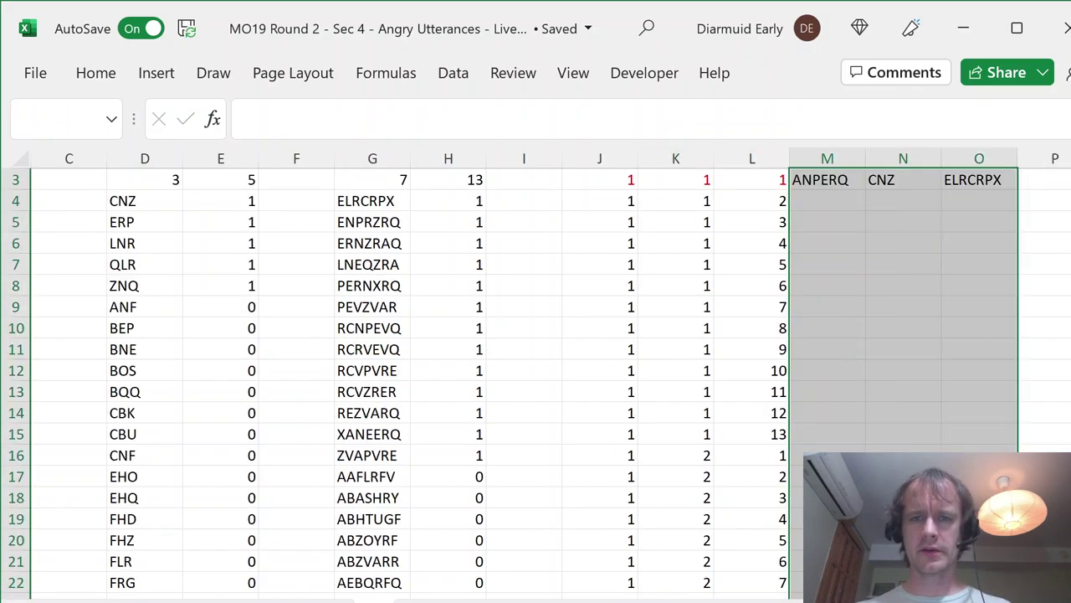
{"action": "key", "text": "ctrl+d"}
Step: Examine the filled word lookups in columns M to O, from the first row down to the last
{"action": "key", "text": "ctrl+Up"}
{"action": "key", "text": "Down"}
{"action": "key", "text": "ctrl+shift+Down"}
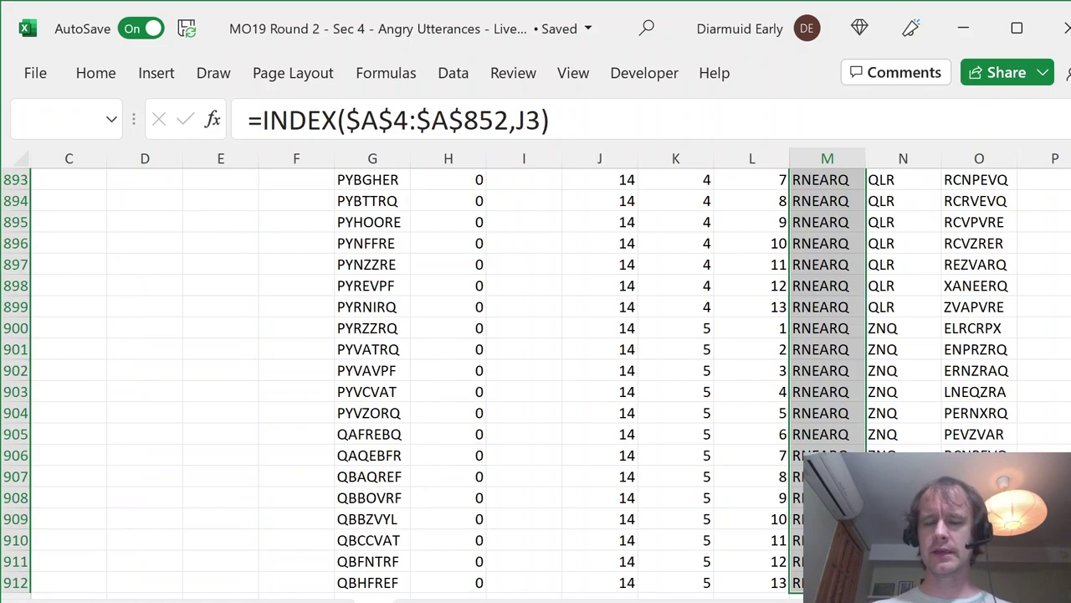
{"action": "key", "text": "shift+Right"}
{"action": "key", "text": "shift+Right"}
{"action": "key", "text": "ctrl+Up"}
{"action": "key", "text": "ctrl+Up"}
{"action": "key", "text": "Down"}
{"action": "key", "text": "Down"}
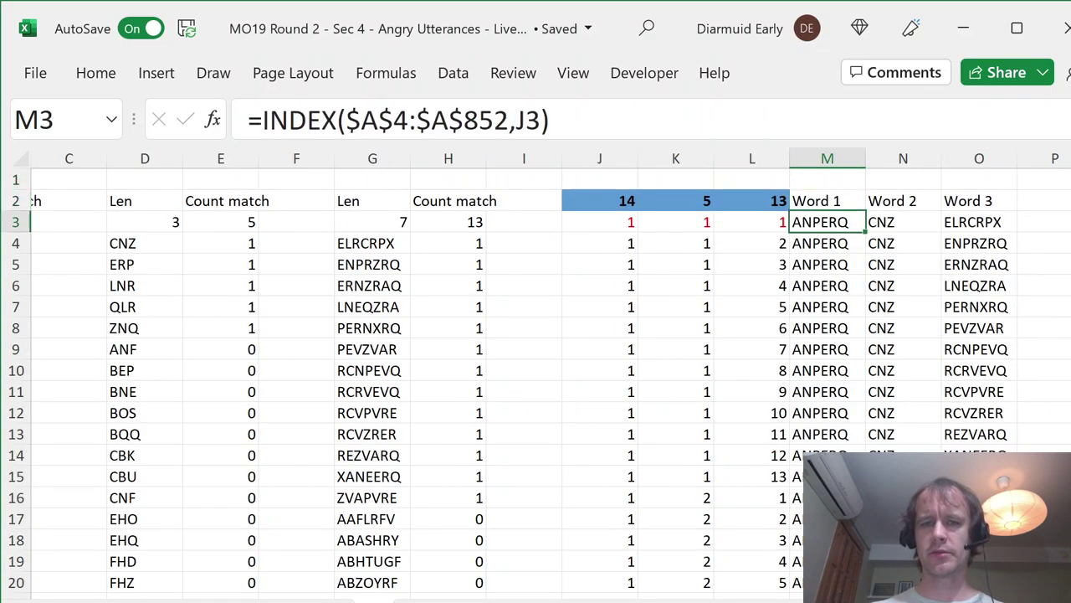
Step: Label column P in row 2 as Check and begin a DeAnagram formula in P3
{"action": "key", "text": "shift+Right"}
{"action": "key", "text": "shift+Right"}
{"action": "key", "text": "Right"}
{"action": "key", "text": "Right"}
{"action": "key", "text": "Right"}
{"action": "key", "text": "Right"}
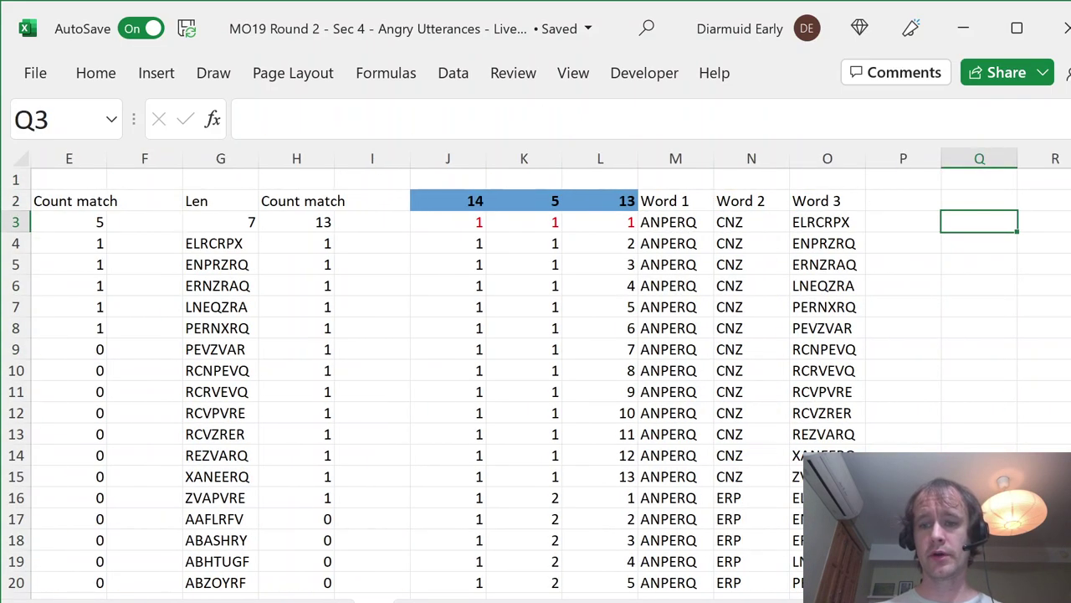
{"action": "key", "text": "Left"}
{"action": "key", "text": "Left"}
{"action": "key", "text": "ctrl+Page_Up"}
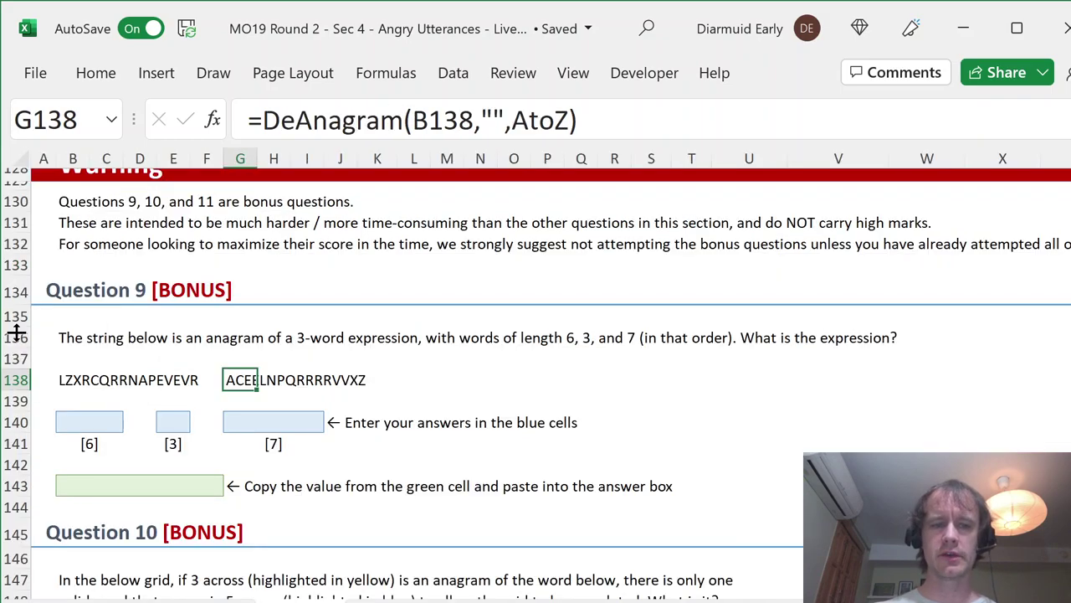
{"action": "key", "text": "ctrl+Page_Down"}
{"action": "key", "text": "Up"}
{"action": "key", "text": "Right"}
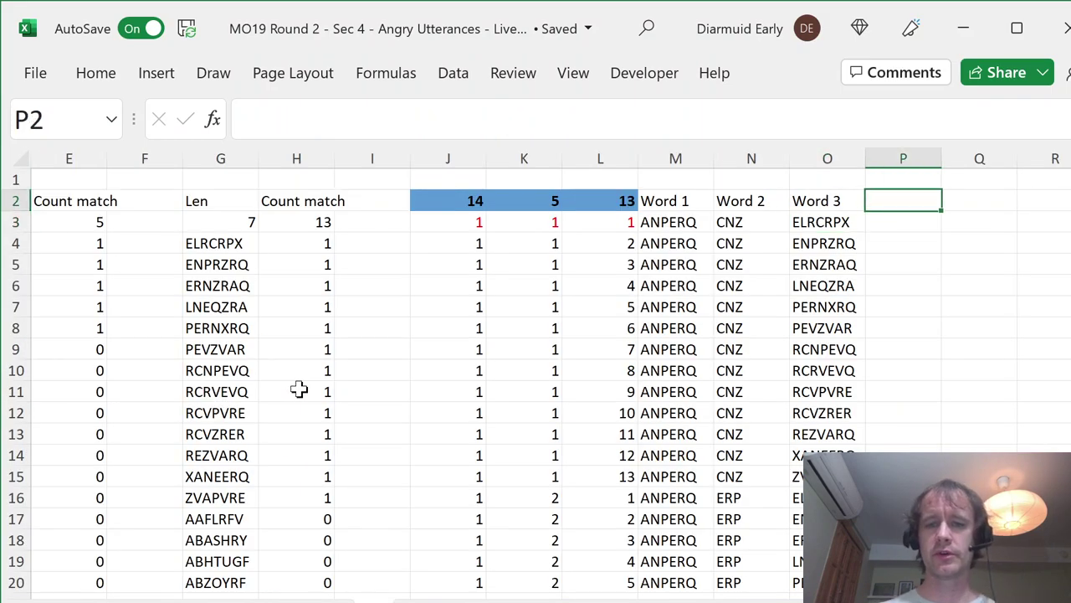
{"action": "key", "text": "Down"}
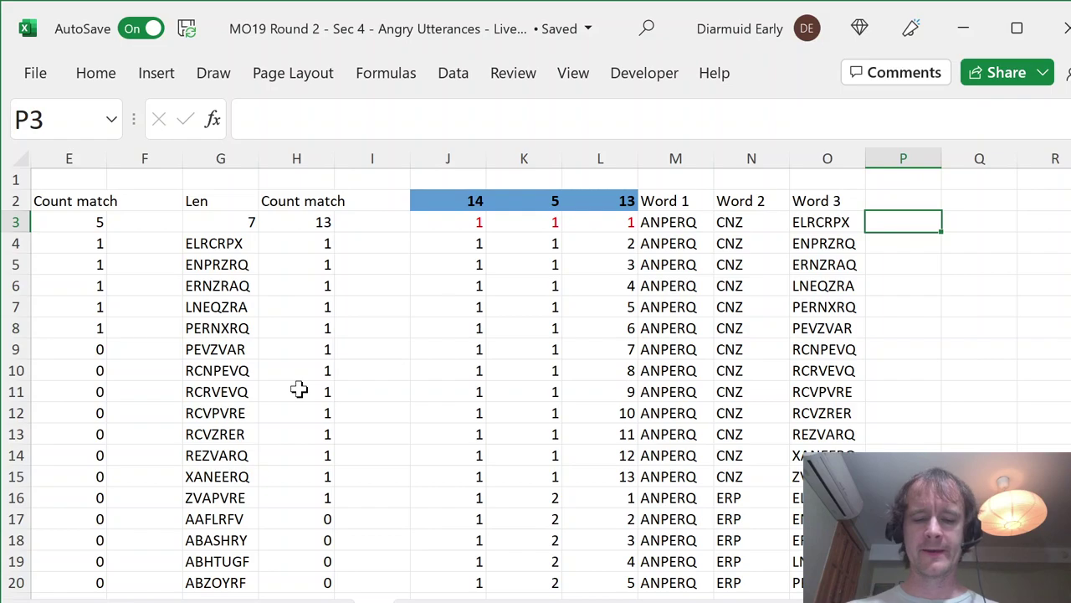
{"action": "key", "text": "Up"}
{"action": "type", "text": "Chec"}
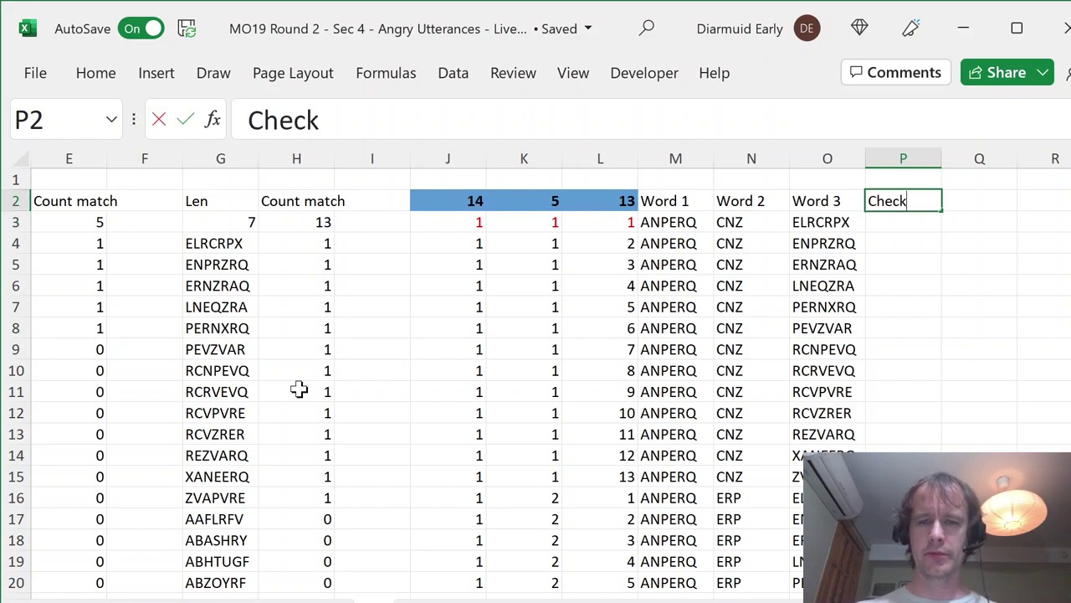
{"action": "key", "text": "Return"}
{"action": "type", "text": "=dea"}
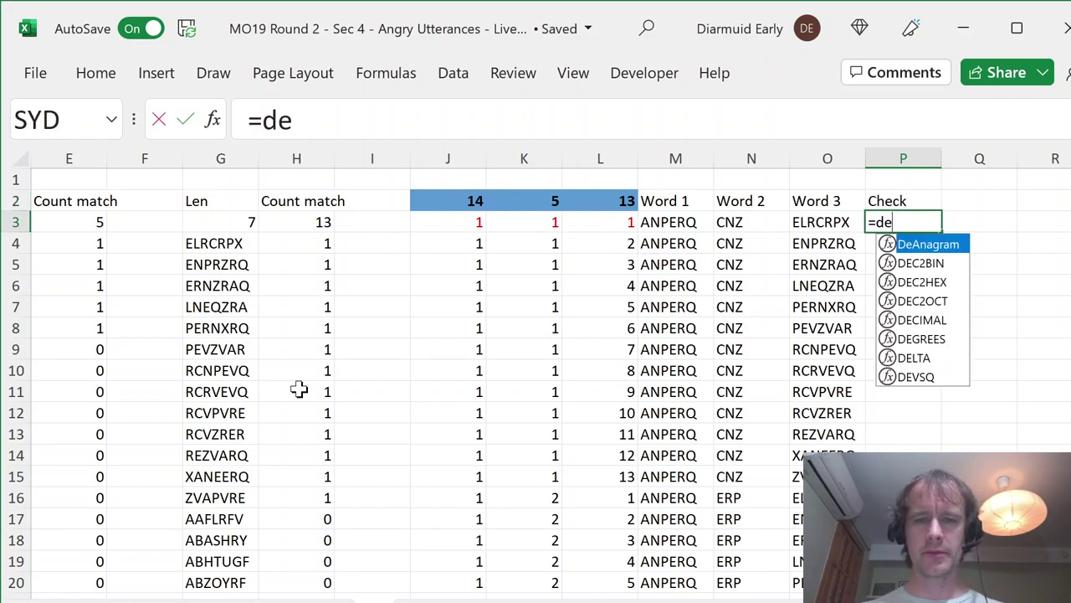
{"action": "key", "text": "Tab"}
{"action": "key", "text": "Left"}
{"action": "key", "text": "Left"}
{"action": "key", "text": "Left"}
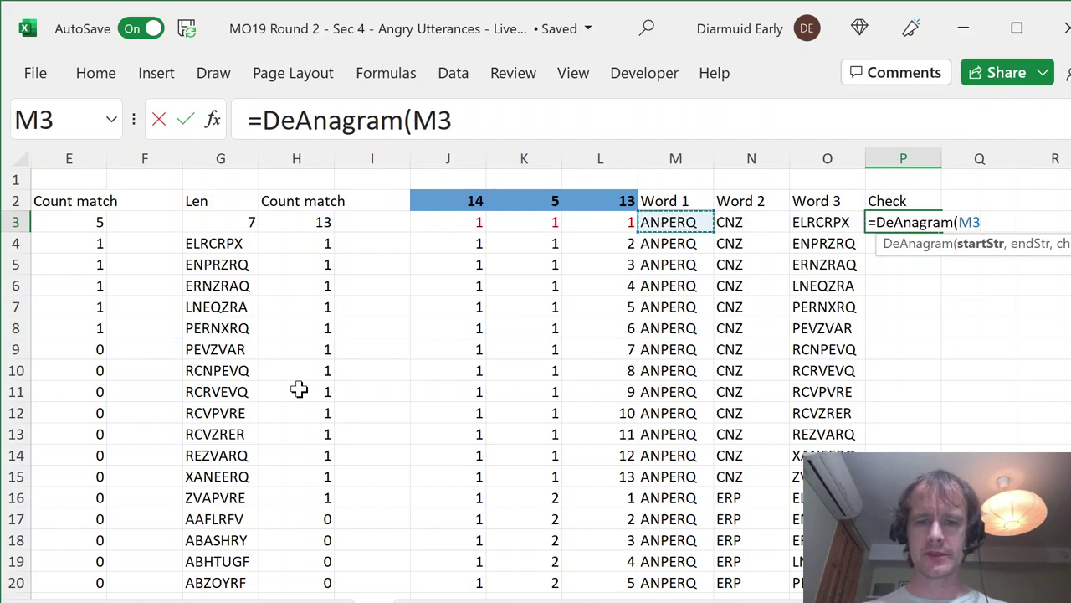
{"action": "type", "text": "&"}
{"action": "key", "text": "Left"}
{"action": "key", "text": "Left"}
{"action": "type", "text": "&"}
{"action": "key", "text": "Left"}
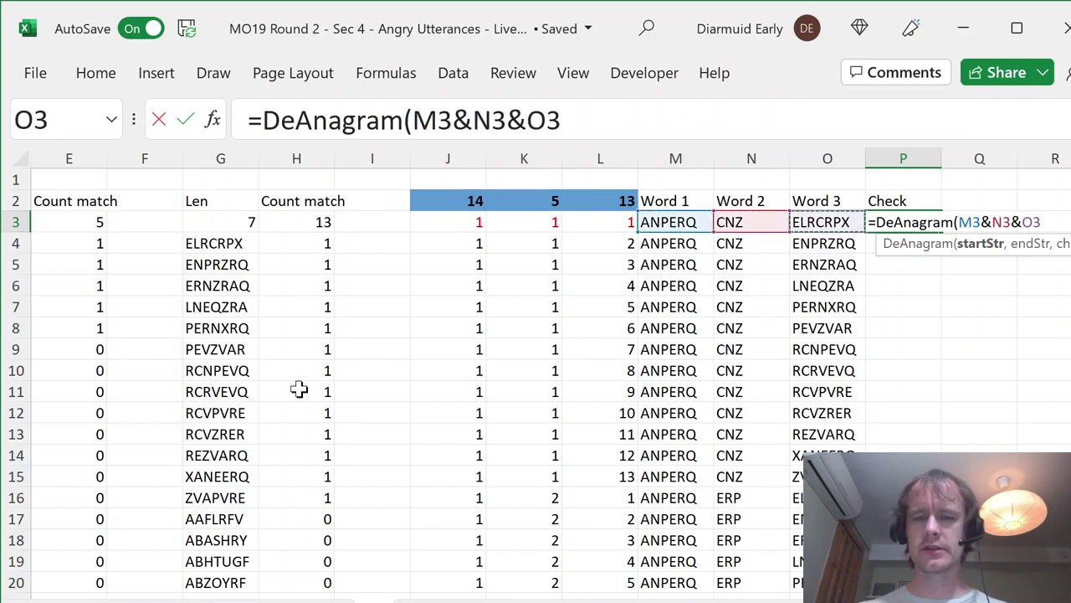
{"action": "key", "text": "BackSpace"}
{"action": "key", "text": "BackSpace"}
{"action": "key", "text": "BackSpace"}
{"action": "key", "text": "BackSpace"}
{"action": "key", "text": "BackSpace"}
{"action": "key", "text": "BackSpace"}
{"action": "key", "text": "BackSpace"}
{"action": "key", "text": "BackSpace"}
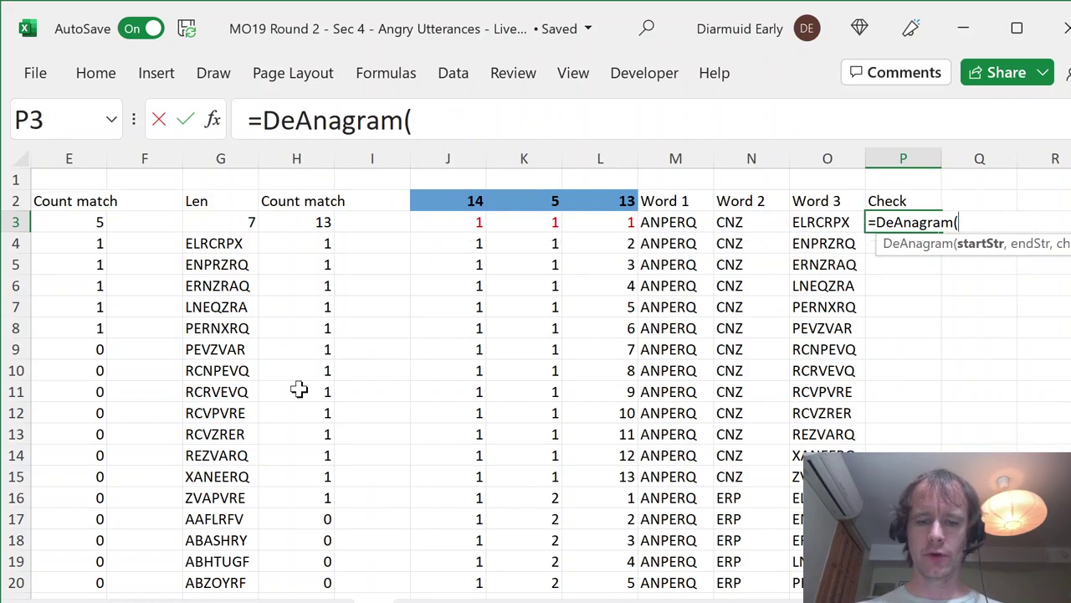
Step: Complete the formula in P3 as =DeAnagram(CONCAT(M3:O3),"",AtoZ) to sort the letters of the three words
{"action": "type", "text": "conc"}
{"action": "key", "text": "Tab"}
{"action": "key", "text": "Left"}
{"action": "key", "text": "shift+Left"}
{"action": "key", "text": "shift+Left"}
{"action": "type", "text": ")"}
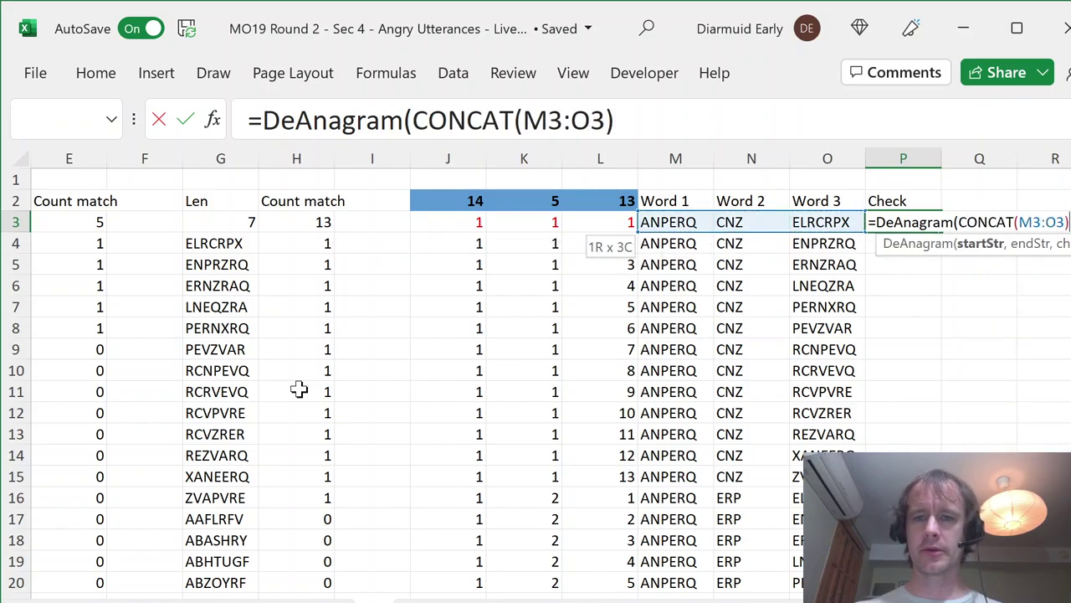
{"action": "type", "text": ","}
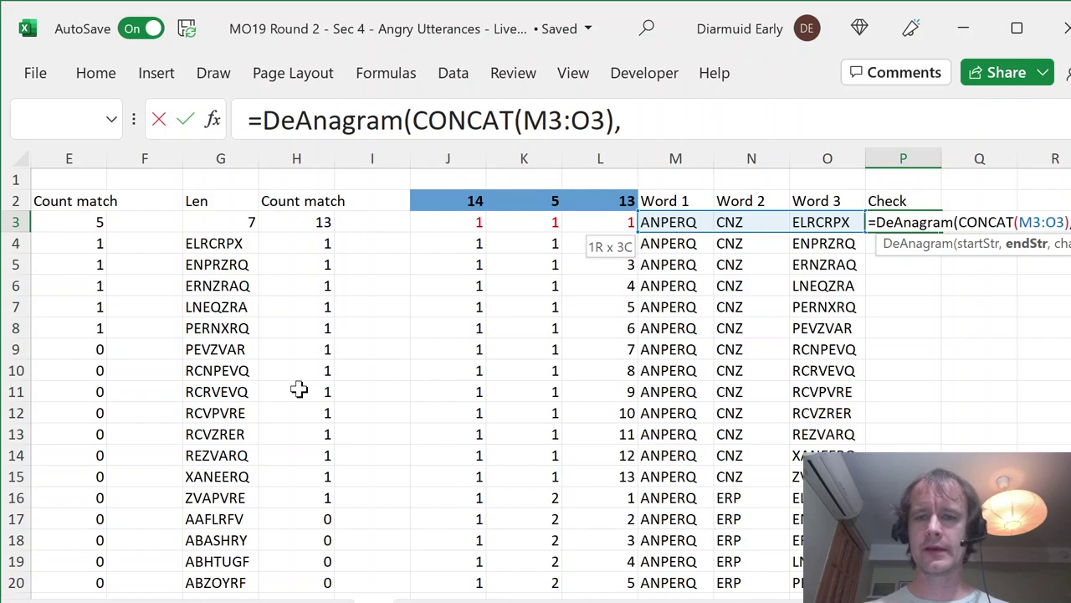
{"action": "type", "text": "\"\","}
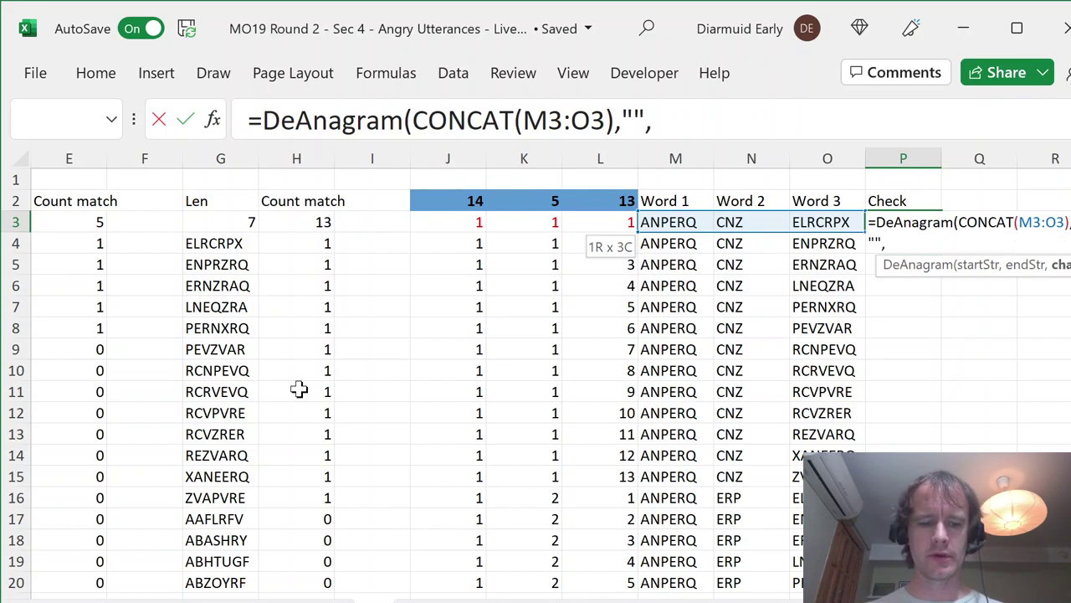
{"action": "type", "text": "AtoZ"}
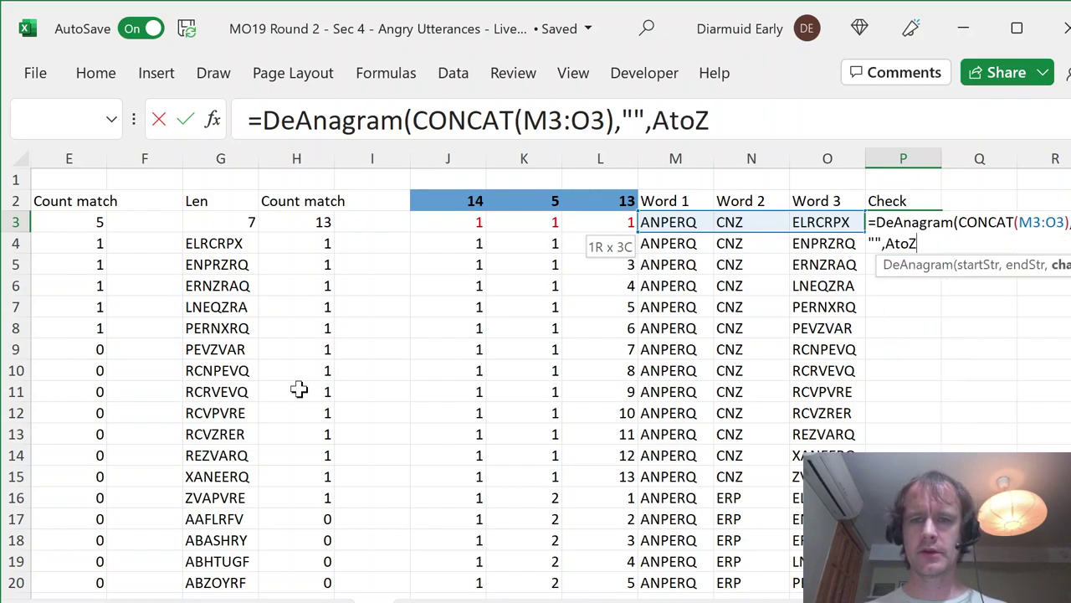
{"action": "type", "text": ")"}
{"action": "key", "text": "Return"}
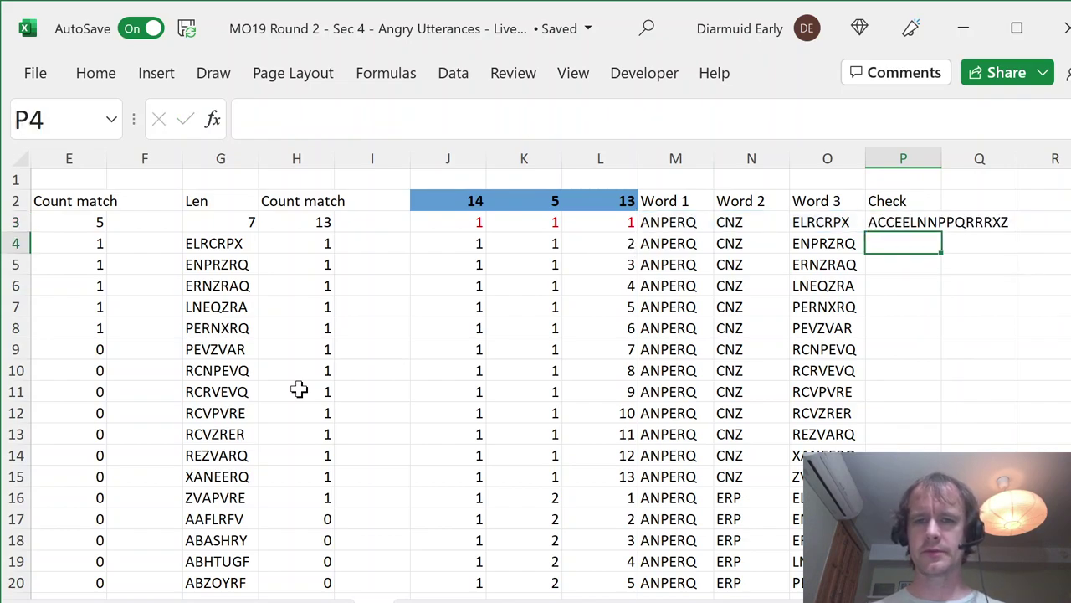
Step: Extend the P3 formula to compare its sorted letters with Questions!G138
{"action": "key", "text": "Up"}
{"action": "key", "text": "F2"}
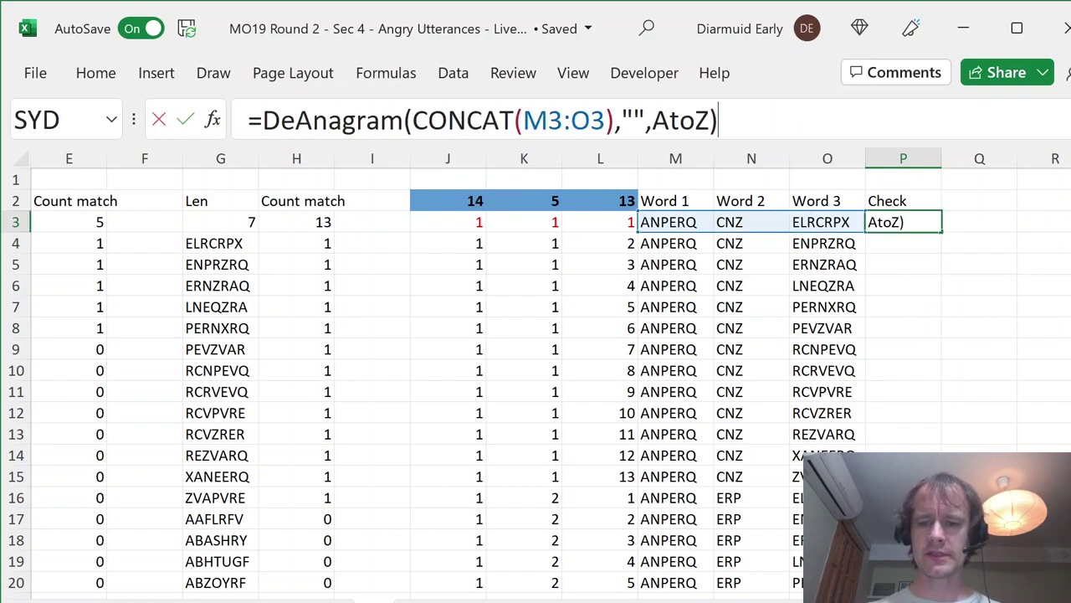
{"action": "type", "text": "="}
{"action": "key", "text": "ctrl+Page_Up"}
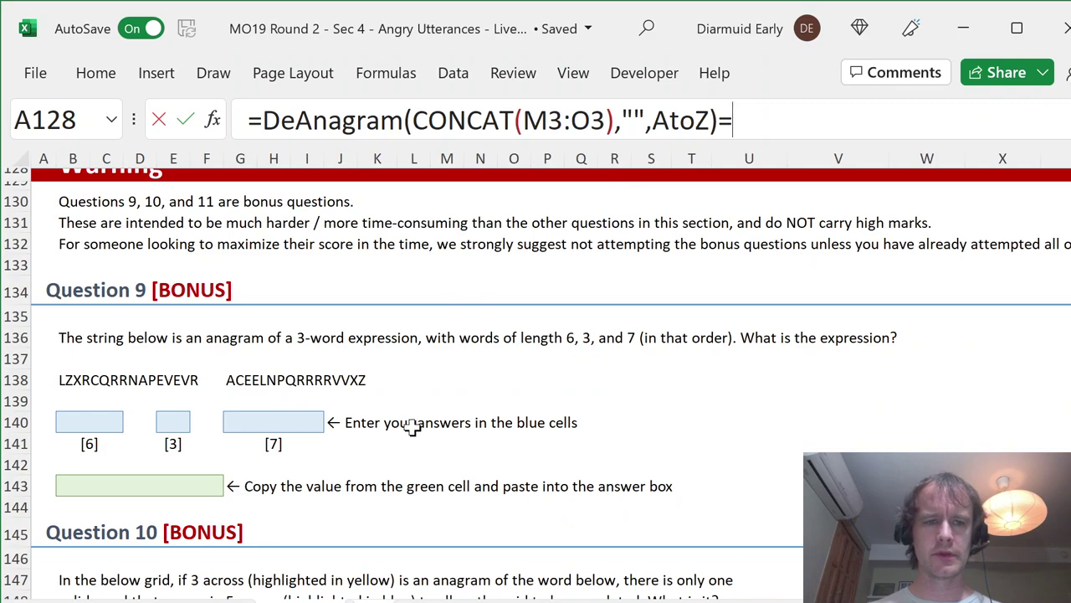
{"action": "left_click", "coordinate": [238, 381]}
{"action": "key", "text": "Return"}
Step: Fill the comparison formula in P3 down to row 912
{"action": "key", "text": "Left"}
{"action": "key", "text": "ctrl+Down"}
{"action": "key", "text": "Right"}
{"action": "key", "text": "ctrl+shift+Up"}
{"action": "key", "text": "ctrl+d"}
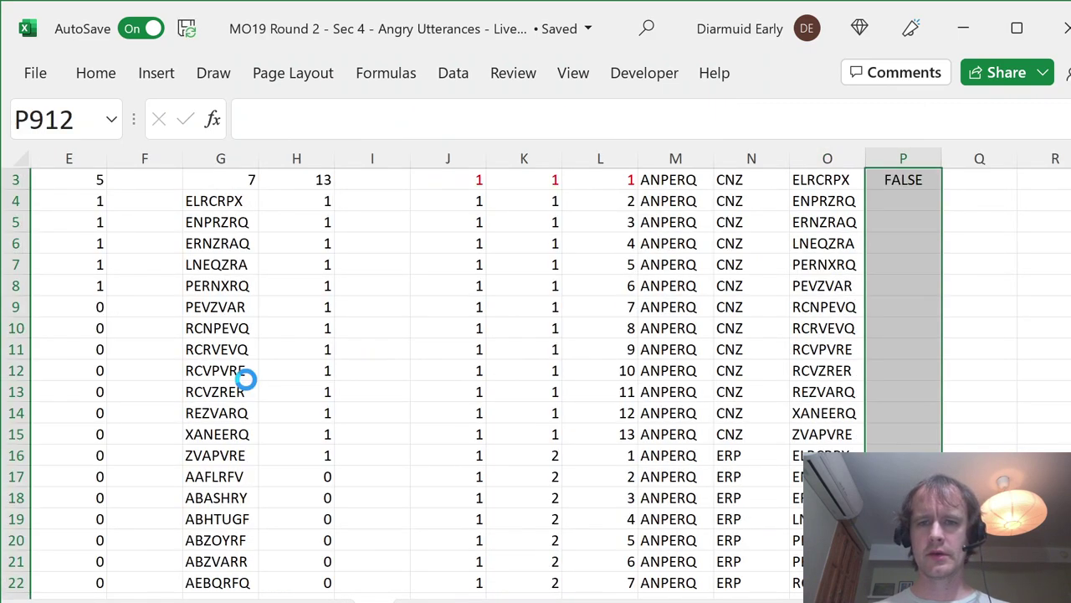
{"action": "key", "text": "Return"}
{"action": "key", "text": "Up"}
{"action": "key", "text": "Up"}
{"action": "key", "text": "Down"}
{"action": "key", "text": "Down"}
Step: Begin a FILTER formula in M138 of the Questions sheet with 'Q9'!M3:O912 as its array
{"action": "key", "text": "ctrl+Page_Down"}
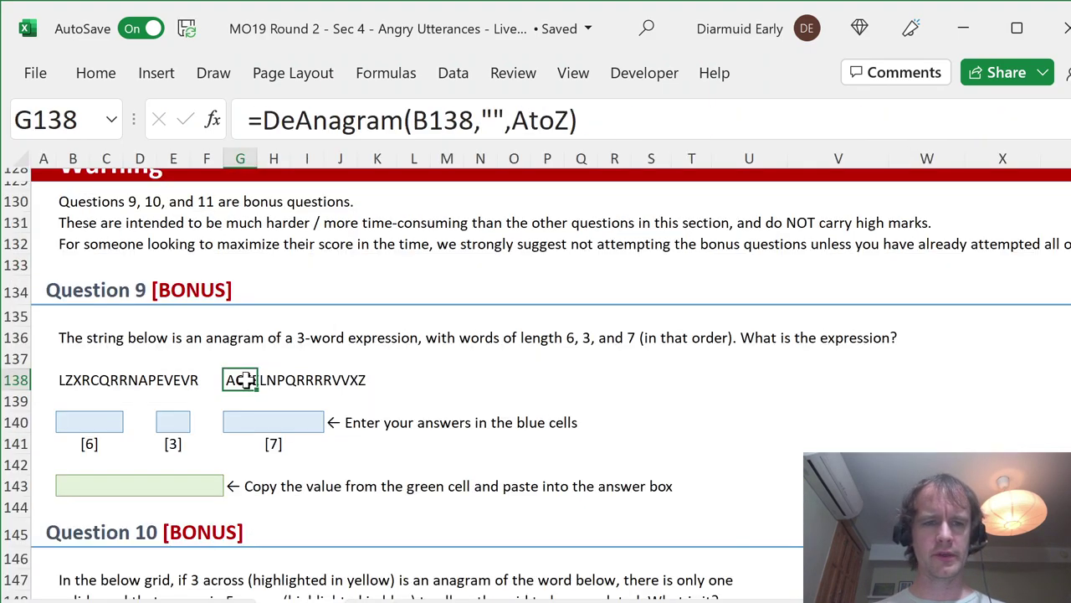
{"action": "key", "text": "Down"}
{"action": "key", "text": "Right"}
{"action": "key", "text": "Right"}
{"action": "key", "text": "Right"}
{"action": "key", "text": "Right"}
{"action": "key", "text": "Right"}
{"action": "key", "text": "Up"}
{"action": "key", "text": "Right"}
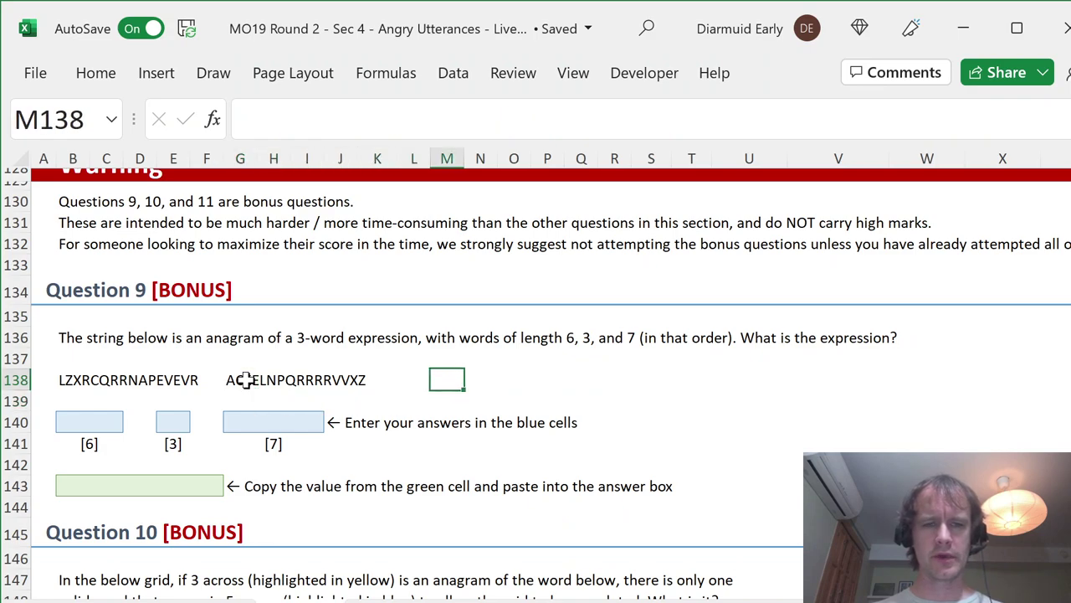
{"action": "key", "text": "Right"}
{"action": "key", "text": "Right"}
{"action": "key", "text": "Right"}
{"action": "key", "text": "Left"}
{"action": "key", "text": "Left"}
{"action": "key", "text": "Left"}
{"action": "type", "text": "=fil"}
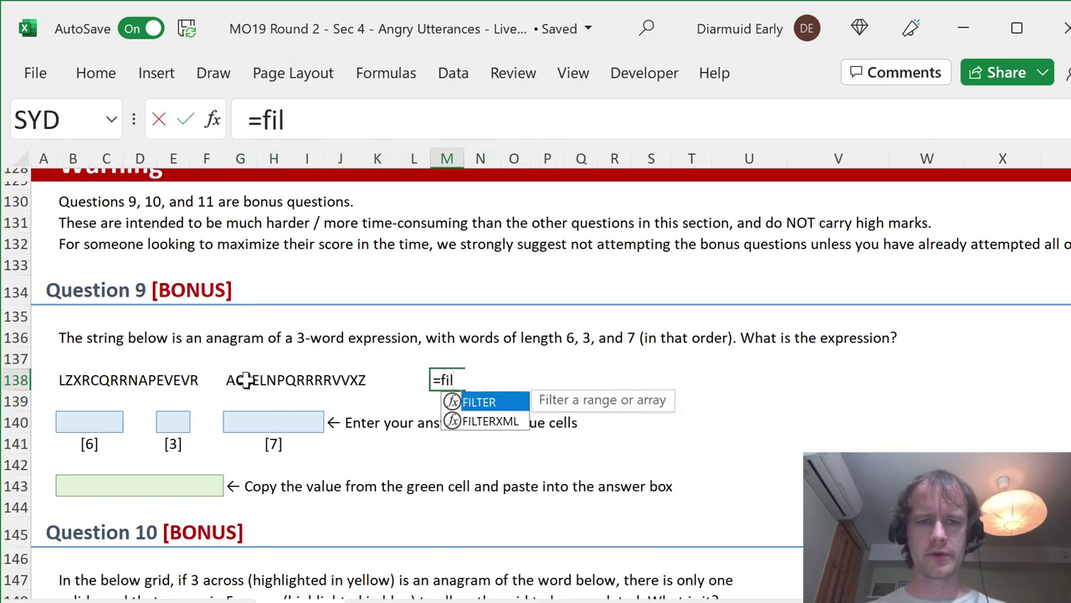
{"action": "key", "text": "Tab"}
{"action": "key", "text": "ctrl+Page_Up"}
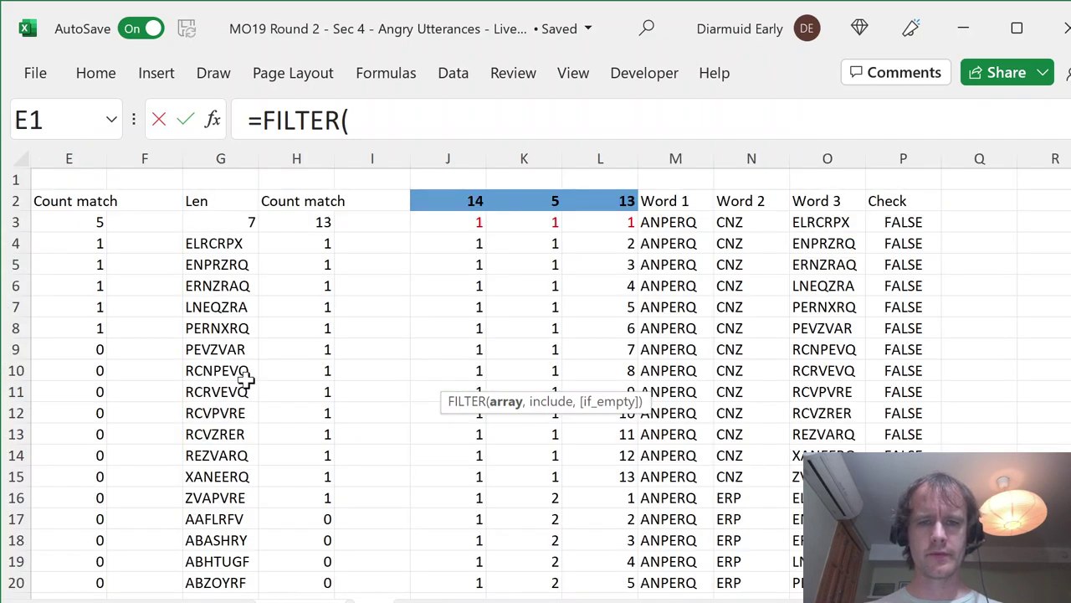
{"action": "left_click", "coordinate": [686, 223]}
{"action": "key", "text": "shift+Right"}
{"action": "key", "text": "ctrl+shift+Down"}
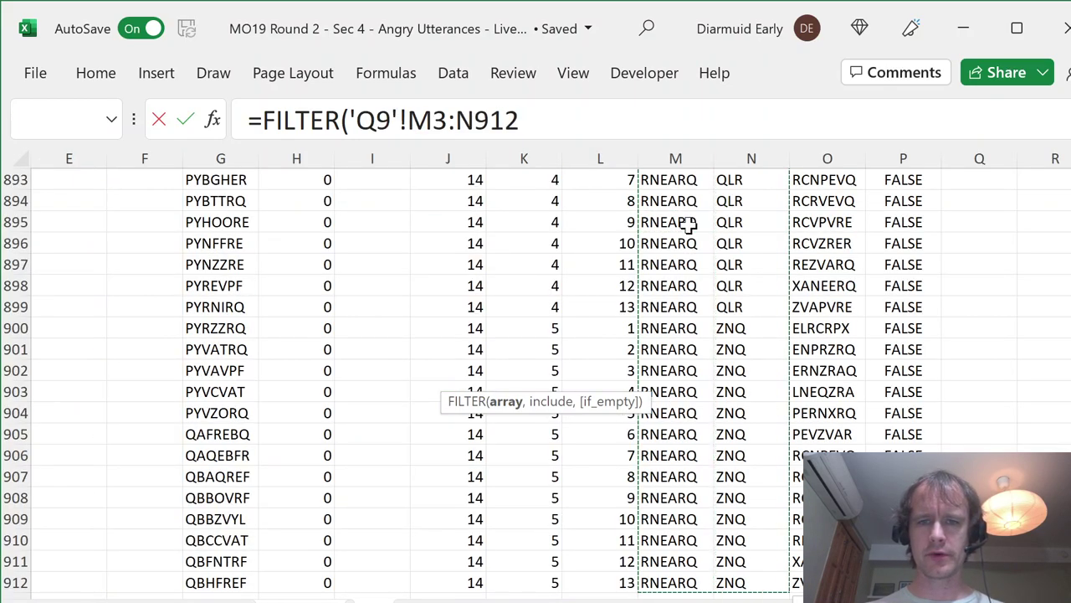
{"action": "key", "text": "shift+Right"}
{"action": "type", "text": ","}
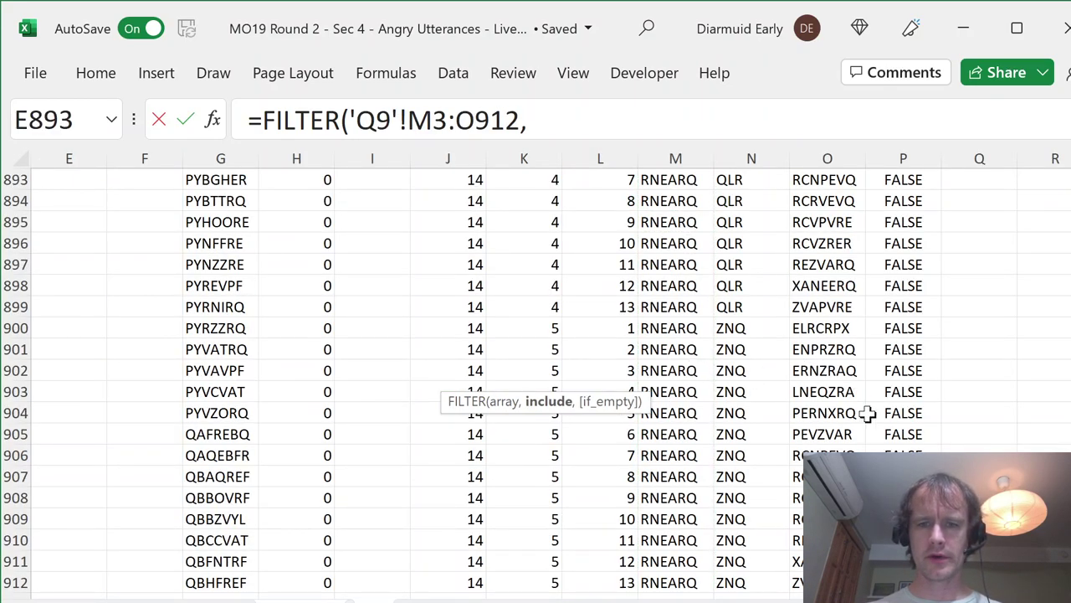
Step: Set the FILTER's include argument to the check results in 'Q9'!P3:P912 and enter the formula
{"action": "key", "text": "Right"}
{"action": "key", "text": "ctrl+shift+Up"}
{"action": "key", "text": "shift+Down"}
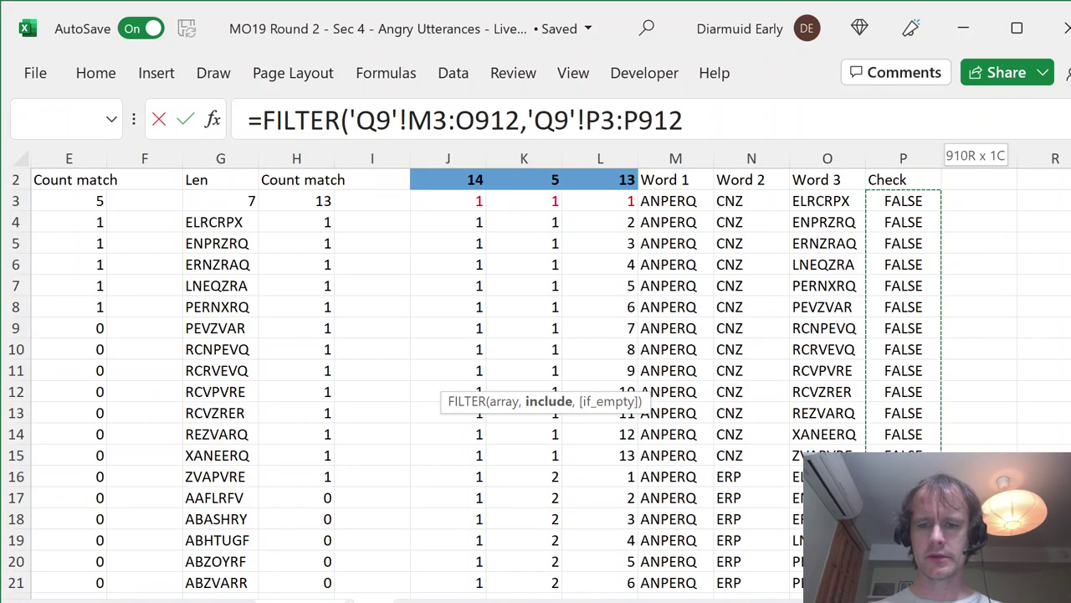
{"action": "type", "text": ")"}
{"action": "key", "text": "Return"}
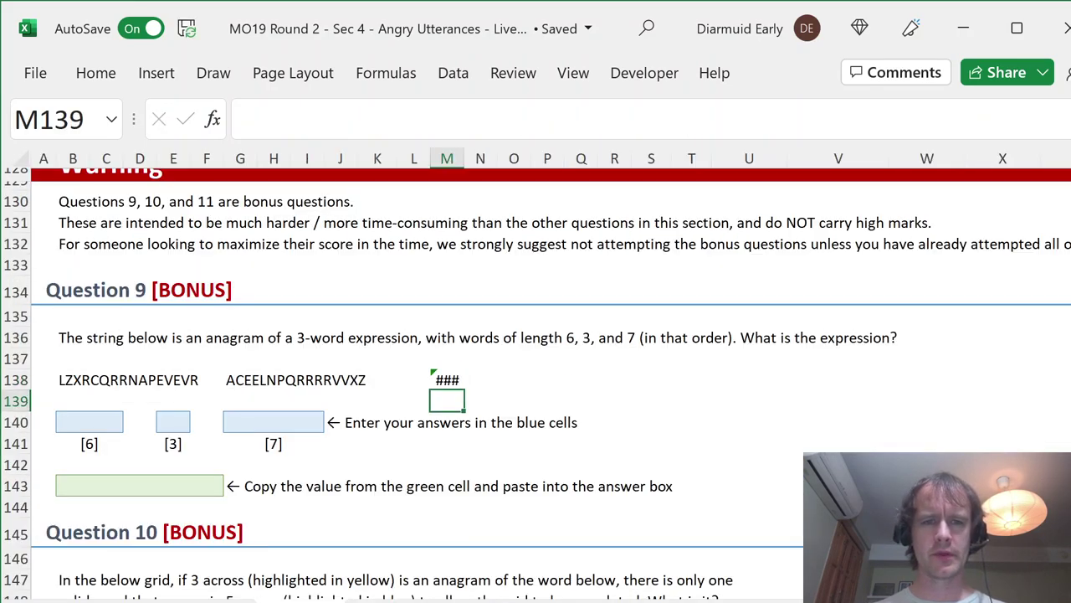
Step: Change the include condition of the FILTER formula in M138 to 'Q9'!P3:P912=TRUE
{"action": "key", "text": "Up"}
{"action": "left_click", "coordinate": [684, 119]}
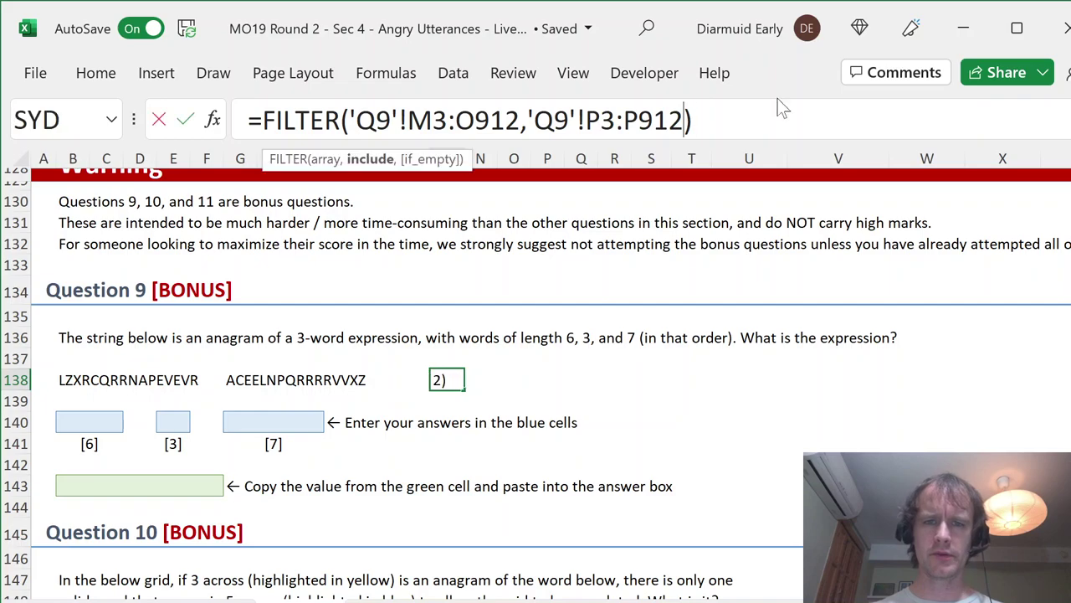
{"action": "type", "text": "=true"}
{"action": "key", "text": "Return"}
{"action": "key", "text": "Up"}
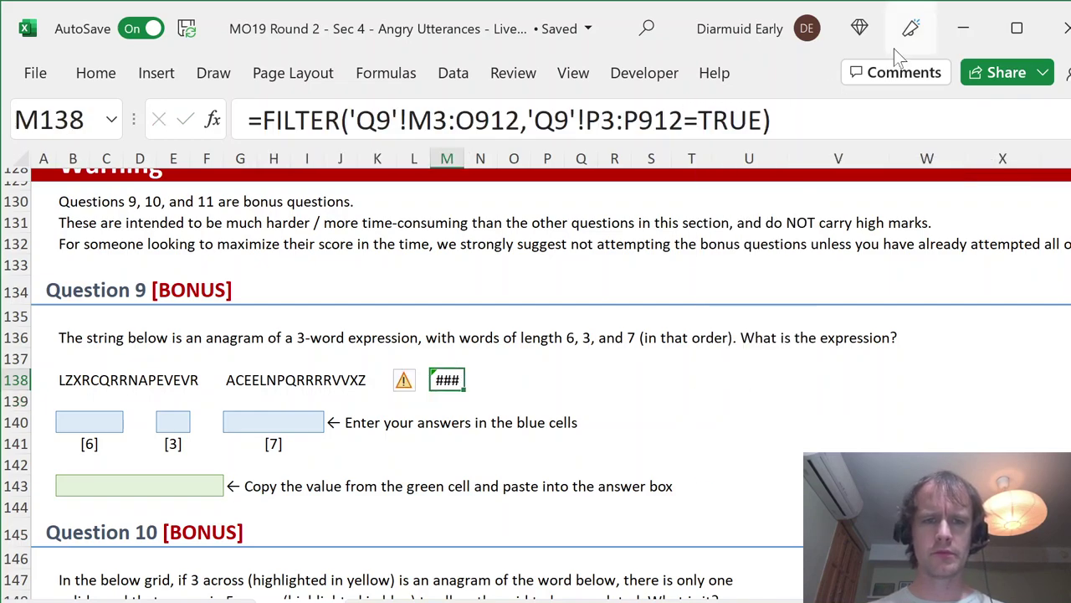
{"action": "left_click", "coordinate": [455, 120]}
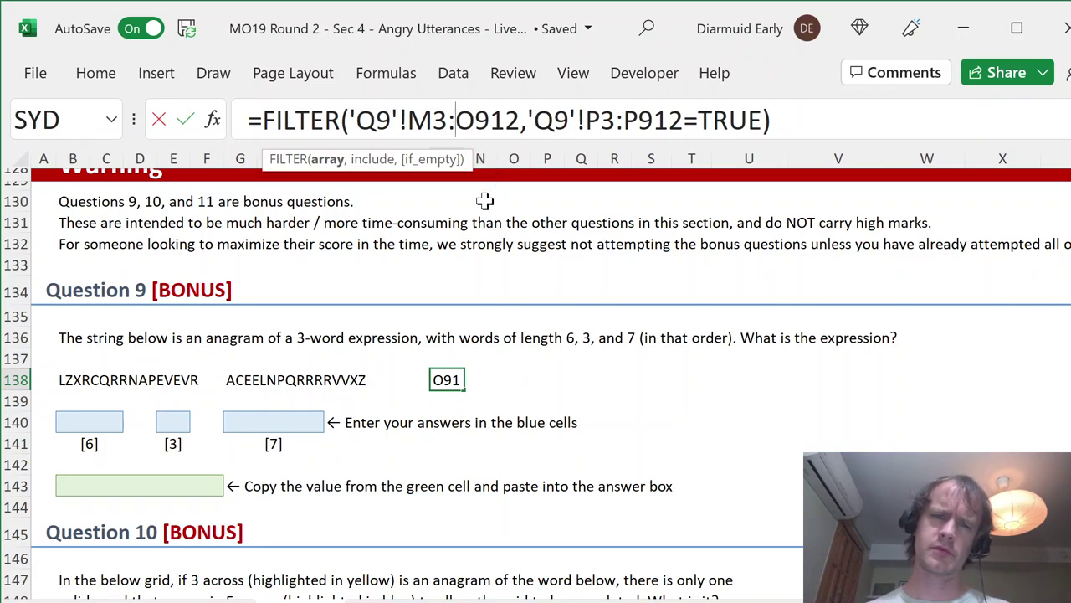
{"action": "key", "text": "Escape"}
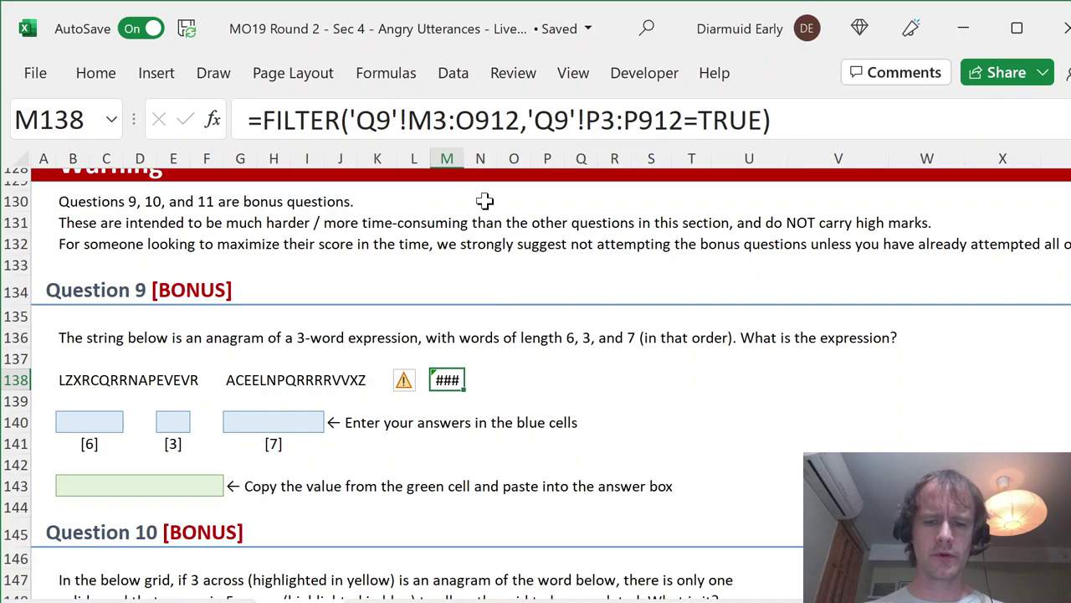
Step: Autofit column M on the Questions sheet to read the FILTER result, and undo the width change
{"action": "key", "text": "alt+h"}
{"action": "key", "text": "o"}
{"action": "key", "text": "i"}
{"action": "key", "text": "ctrl+z"}
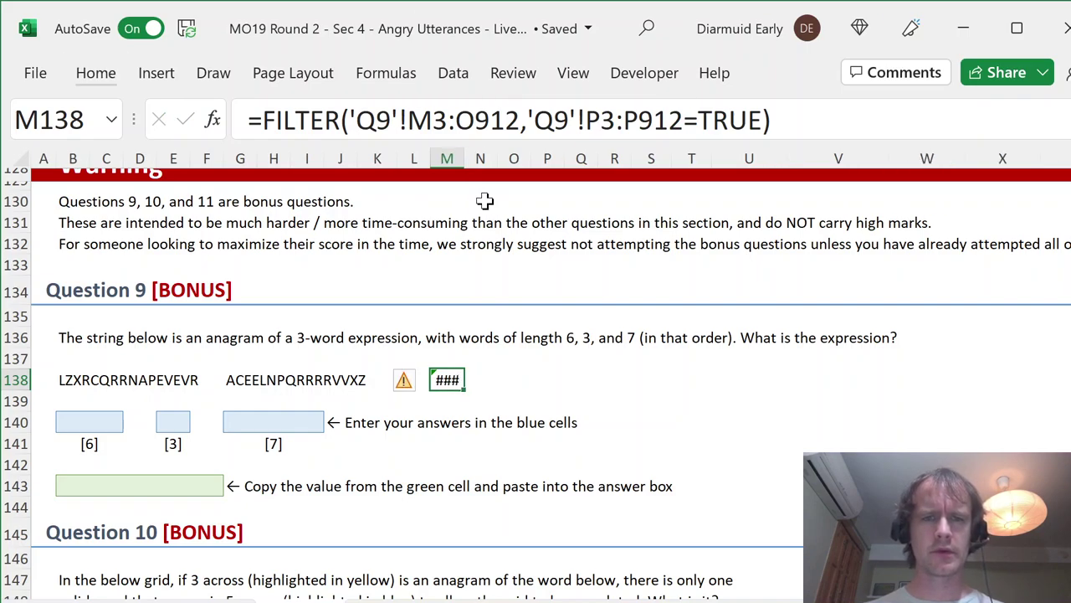
Step: Add filters to the J2:P912 table on the Q9 sheet and inspect the values listed for Check
{"action": "key", "text": "ctrl+Page_Down"}
{"action": "key", "text": "Up"}
{"action": "key", "text": "ctrl+shift+Down"}
{"action": "key", "text": "ctrl+shift+Left"}
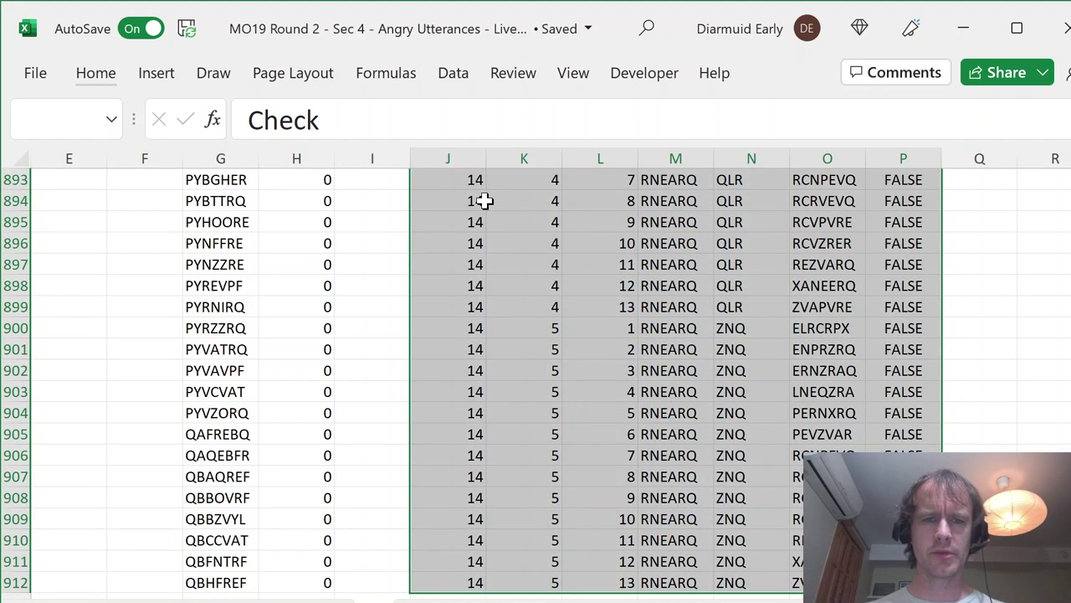
{"action": "key", "text": "alt+d"}
{"action": "key", "text": "f"}
{"action": "key", "text": "f"}
{"action": "key", "text": "Up"}
{"action": "key", "text": "Down"}
{"action": "key", "text": "alt+Down"}
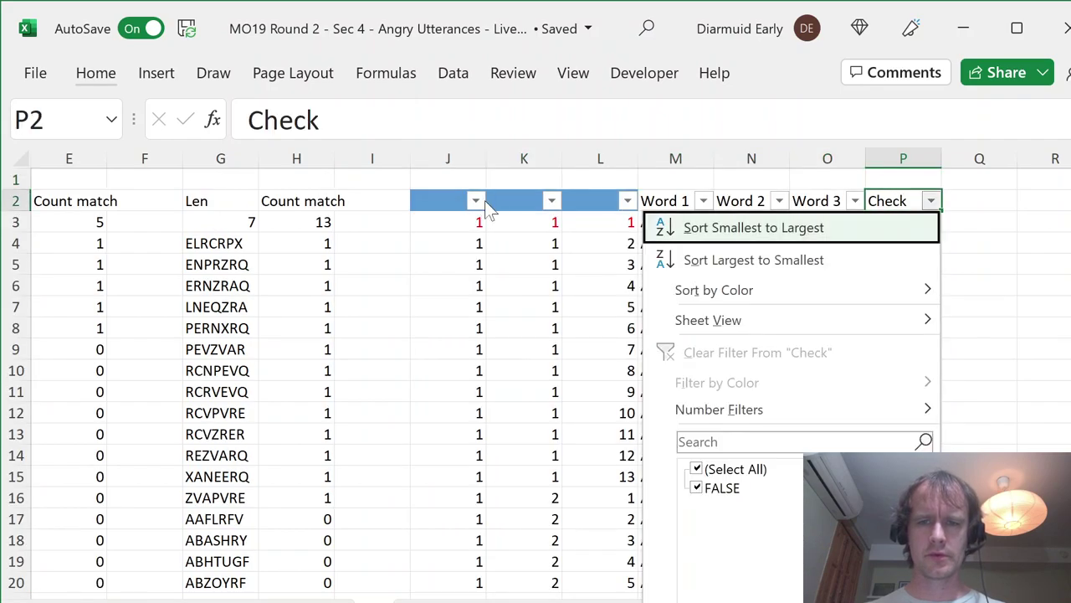
{"action": "key", "text": "Escape"}
Step: Re-enter the comparison formula across the whole Check column from P3 to P912 and reopen its filter list
{"action": "key", "text": "Down"}
{"action": "key", "text": "ctrl+shift+Down"}
{"action": "key", "text": "F2"}
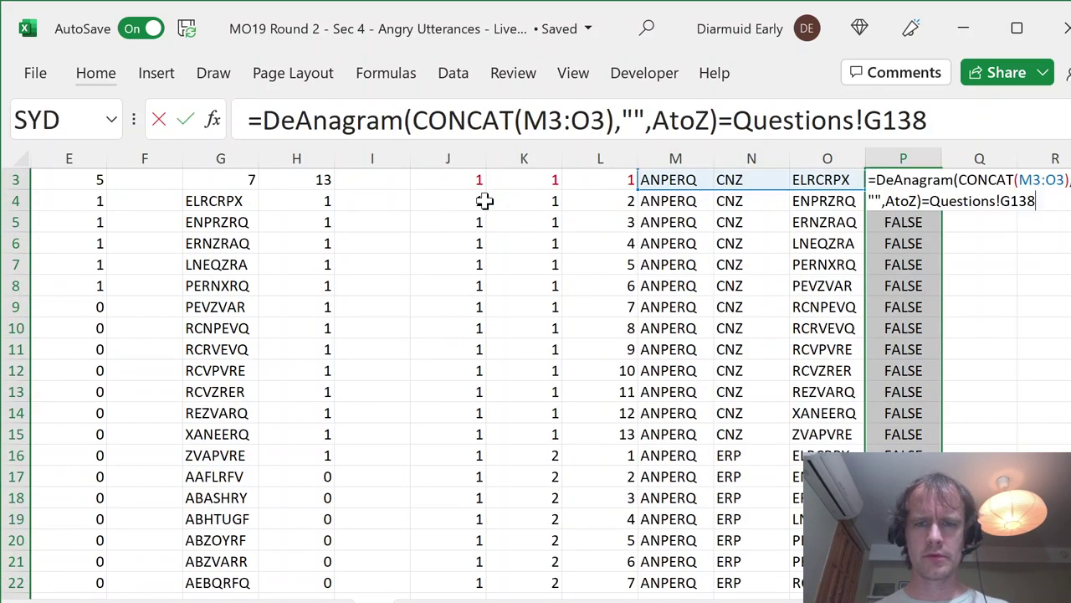
{"action": "key", "text": "ctrl+Return"}
{"action": "key", "text": "Up"}
{"action": "key", "text": "alt+Down"}
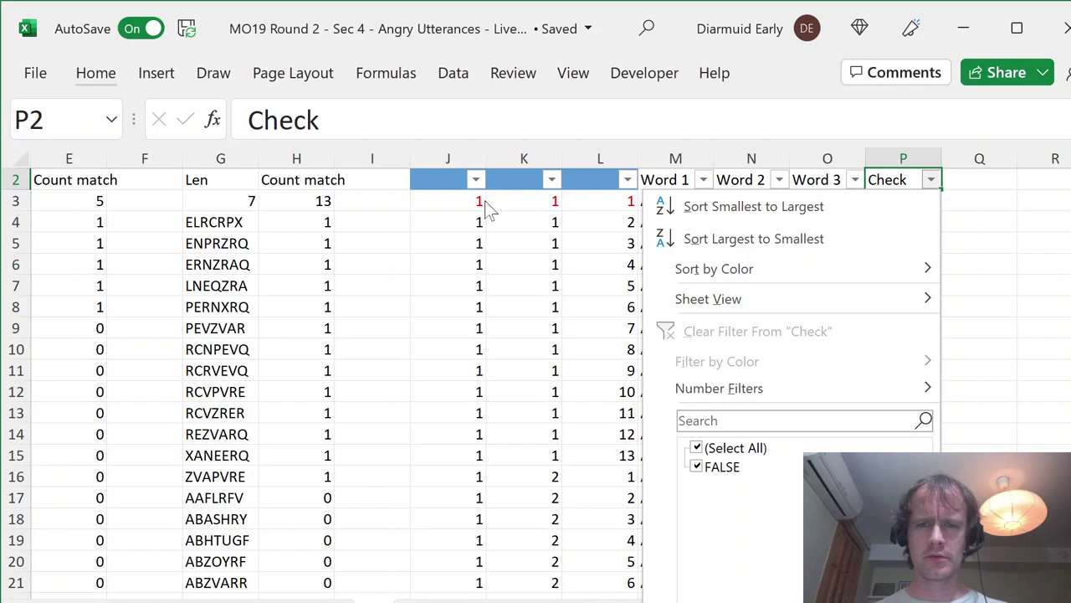
Step: Look over the 6-, 3- and 7-letter word lists and their Count match columns
{"action": "key", "text": "Escape"}
{"action": "key", "text": "Up"}
{"action": "key", "text": "Down"}
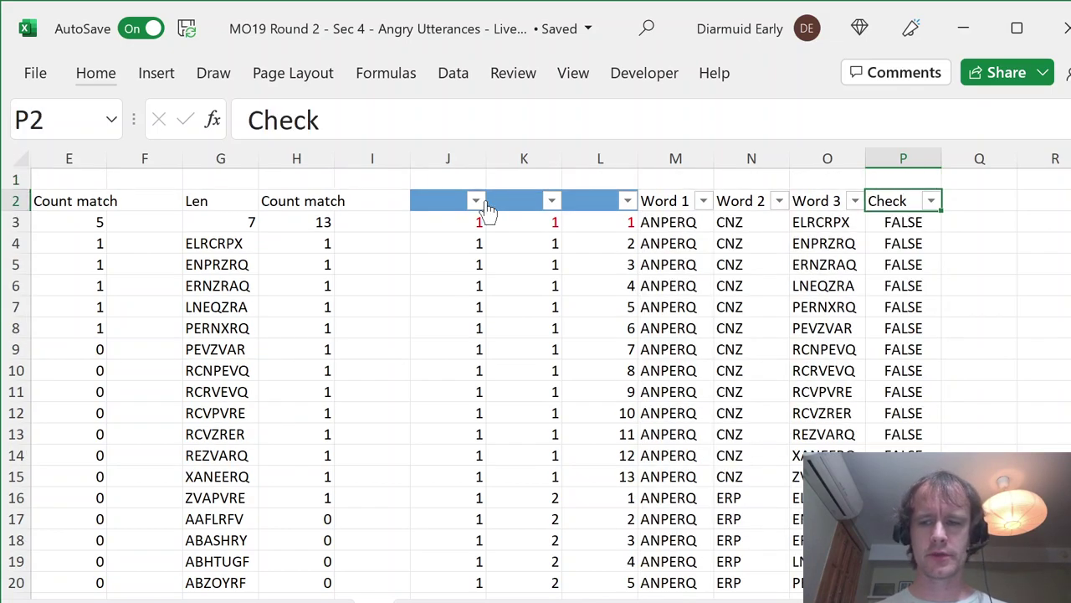
{"action": "key", "text": "Left"}
{"action": "key", "text": "Left"}
{"action": "key", "text": "Left"}
{"action": "key", "text": "Left"}
{"action": "key", "text": "Left"}
{"action": "key", "text": "Left"}
{"action": "key", "text": "Left"}
{"action": "key", "text": "Left"}
{"action": "key", "text": "Left"}
{"action": "key", "text": "Left"}
{"action": "key", "text": "Left"}
{"action": "key", "text": "Left"}
{"action": "key", "text": "Left"}
{"action": "key", "text": "Left"}
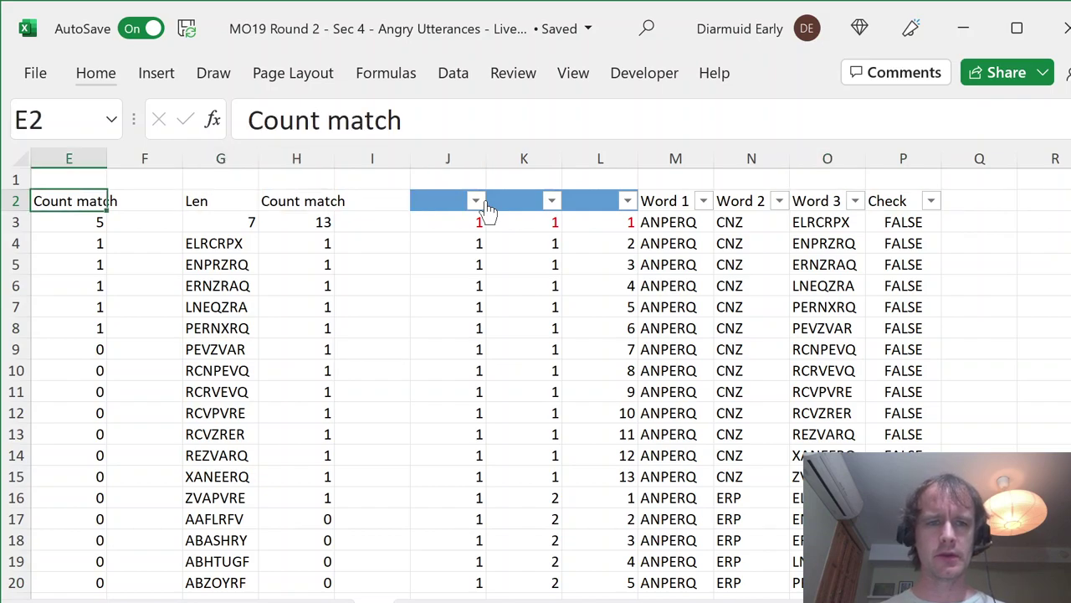
{"action": "key", "text": "Left"}
{"action": "key", "text": "Down"}
{"action": "key", "text": "Right"}
{"action": "key", "text": "Right"}
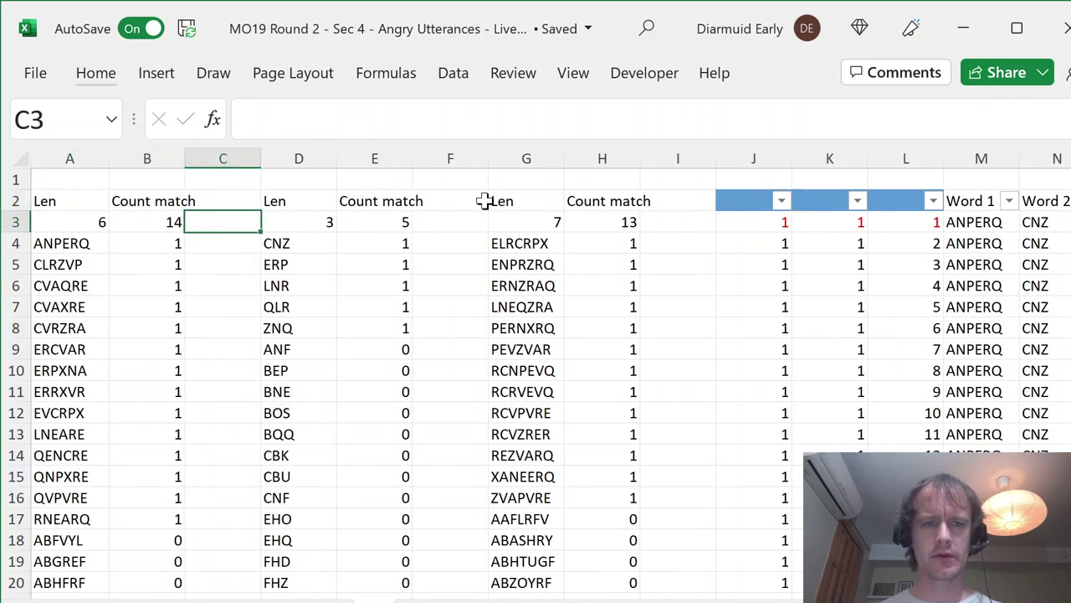
Step: Examine the available filter values for the Word 1, Word 2 and Word 3 columns
{"action": "key", "text": "Right"}
{"action": "key", "text": "Right"}
{"action": "key", "text": "Right"}
{"action": "key", "text": "Right"}
{"action": "key", "text": "Right"}
{"action": "key", "text": "Right"}
{"action": "key", "text": "Right"}
{"action": "key", "text": "Right"}
{"action": "key", "text": "Right"}
{"action": "key", "text": "Right"}
{"action": "key", "text": "Right"}
{"action": "key", "text": "Right"}
{"action": "key", "text": "Right"}
{"action": "key", "text": "Left"}
{"action": "key", "text": "Left"}
{"action": "key", "text": "Left"}
{"action": "key", "text": "Up"}
{"action": "key", "text": "alt+Down"}
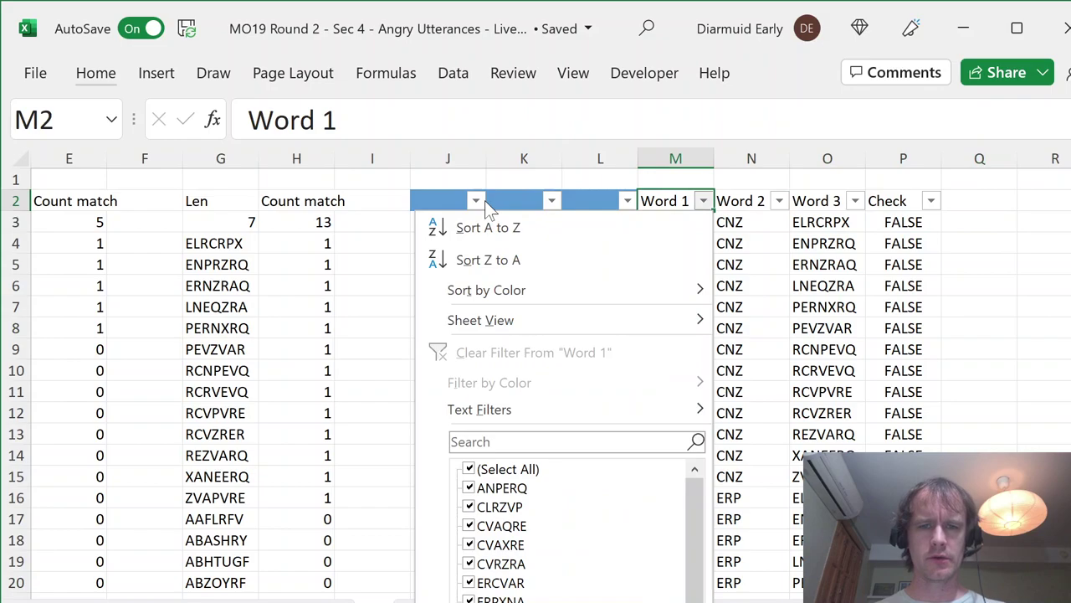
{"action": "key", "text": "Escape"}
{"action": "key", "text": "Right"}
{"action": "key", "text": "alt+Down"}
{"action": "key", "text": "Escape"}
{"action": "key", "text": "Right"}
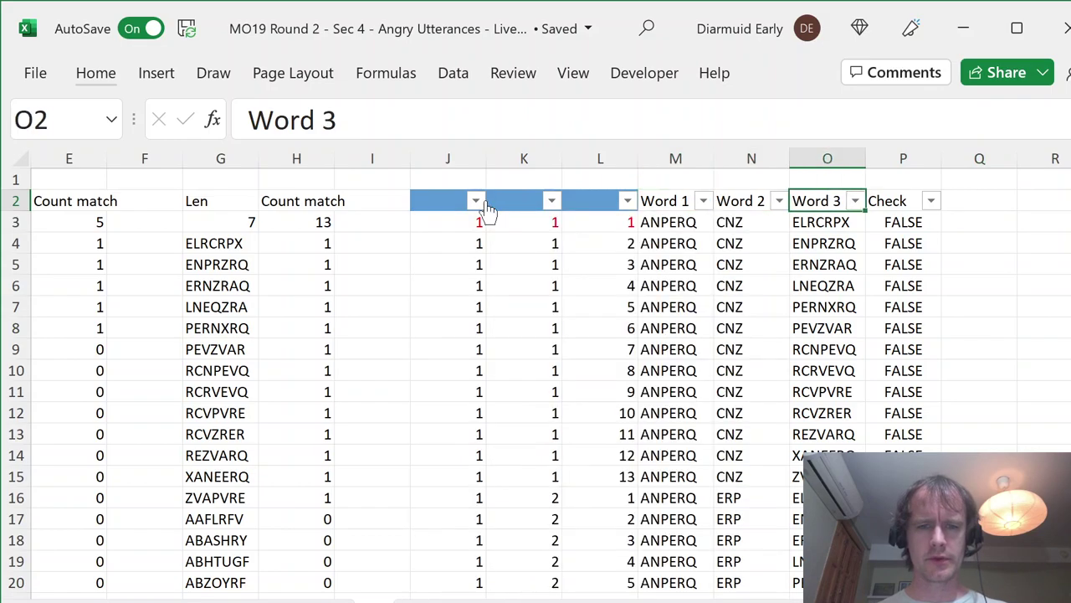
{"action": "key", "text": "alt+Down"}
{"action": "key", "text": "Escape"}
Step: Inspect the Check column's formula, how far it extends down the rows, and its filter values
{"action": "key", "text": "Right"}
{"action": "key", "text": "Down"}
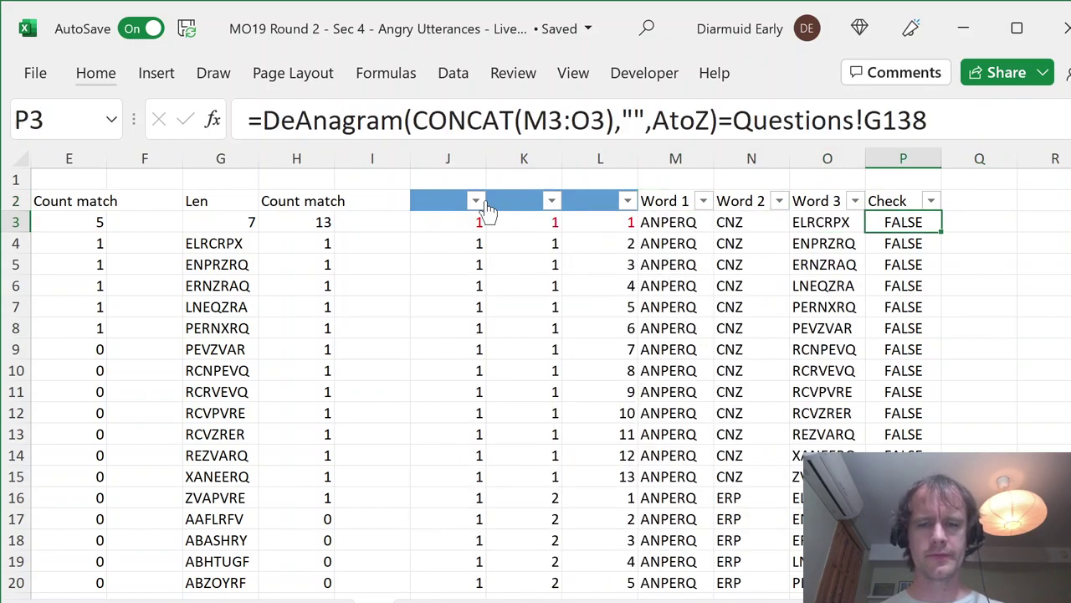
{"action": "key", "text": "ctrl+shift+Down"}
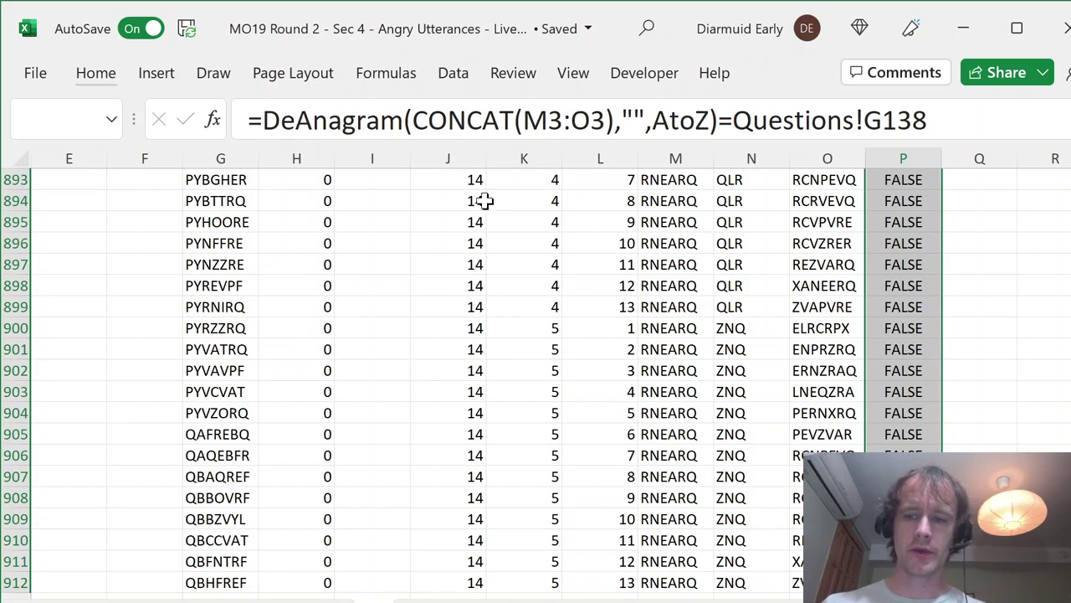
{"action": "key", "text": "ctrl+Up"}
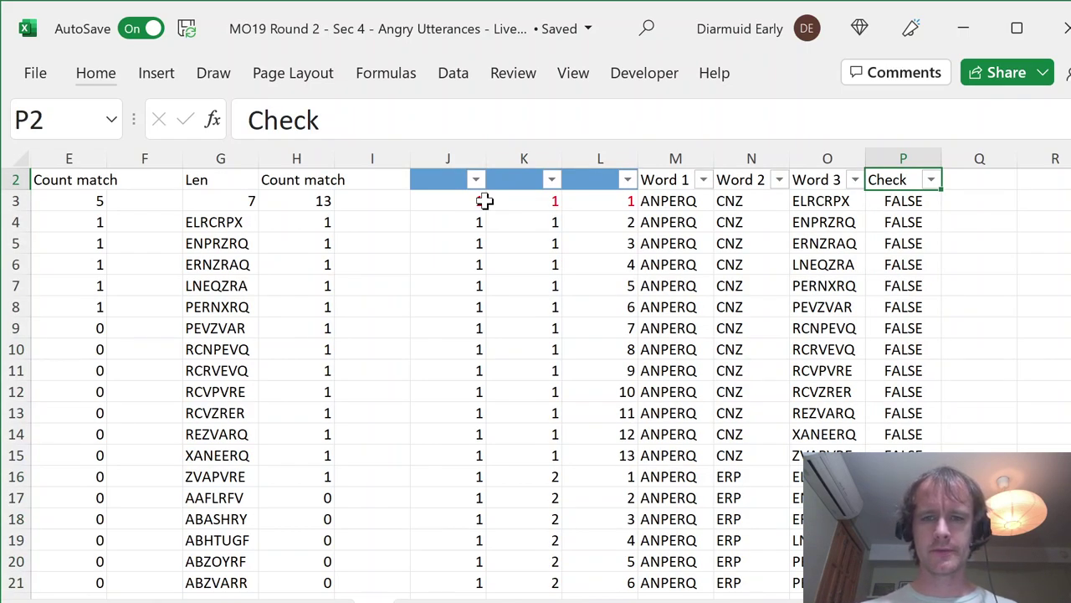
{"action": "key", "text": "alt+Down"}
{"action": "key", "text": "Escape"}
{"action": "key", "text": "Down"}
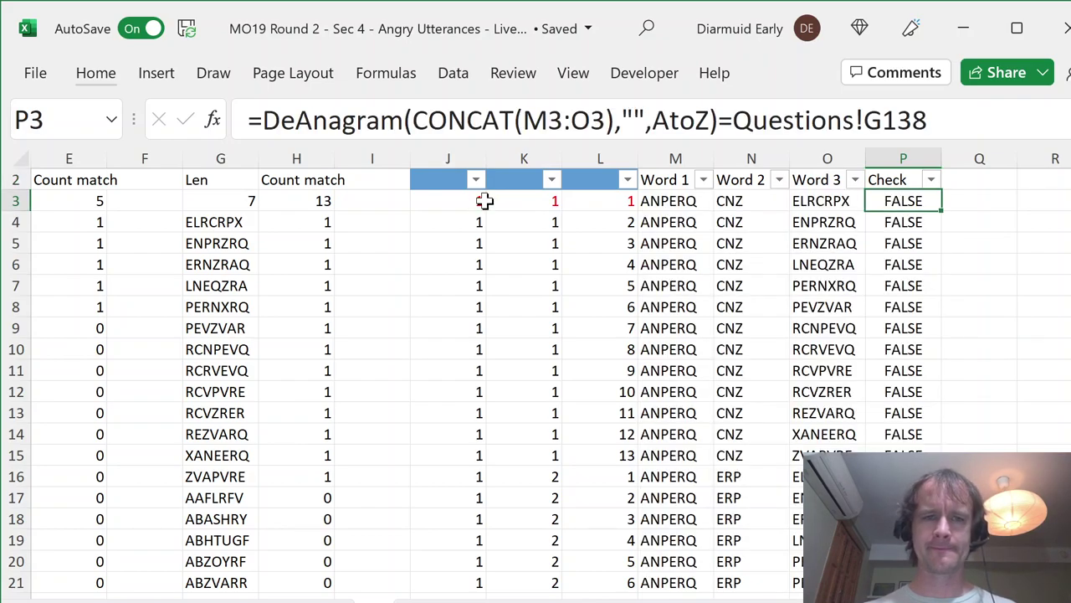
Step: Make the Check formula's reference absolute as Questions!$G$138, fill it down to row 912, and review the column's filter values
{"action": "left_click", "coordinate": [522, 120]}
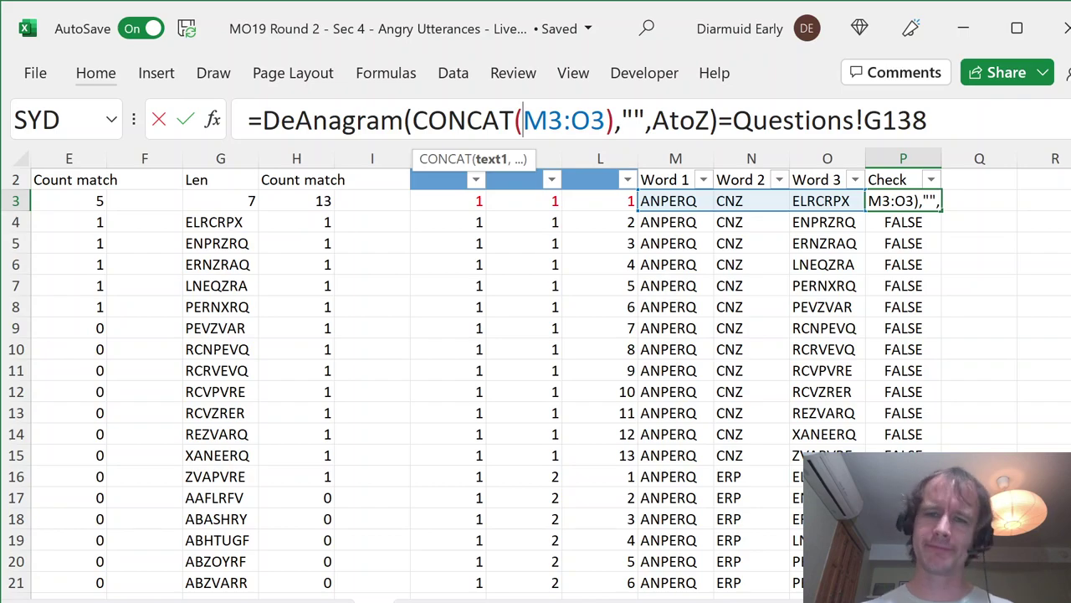
{"action": "key", "text": "End"}
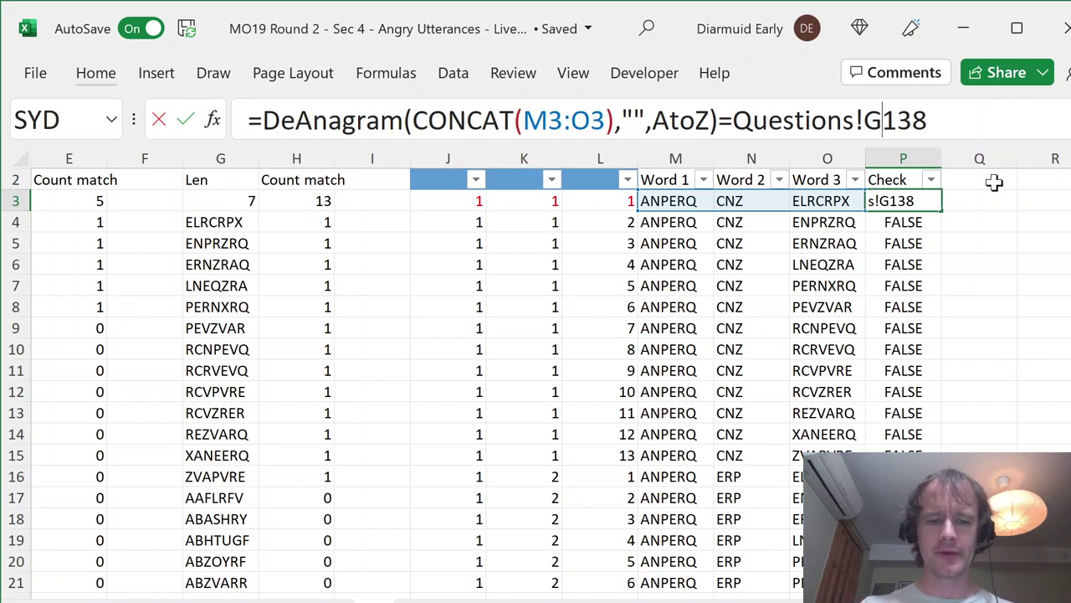
{"action": "key", "text": "F4"}
{"action": "key", "text": "ctrl+Return"}
{"action": "key", "text": "ctrl+shift+Down"}
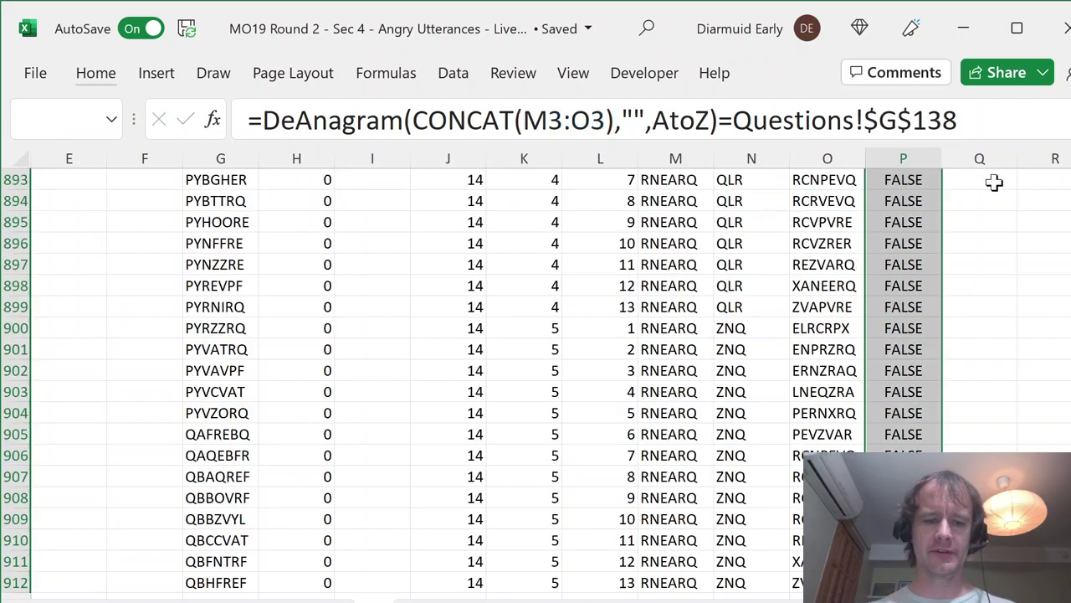
{"action": "key", "text": "ctrl+Up"}
{"action": "key", "text": "alt+Down"}
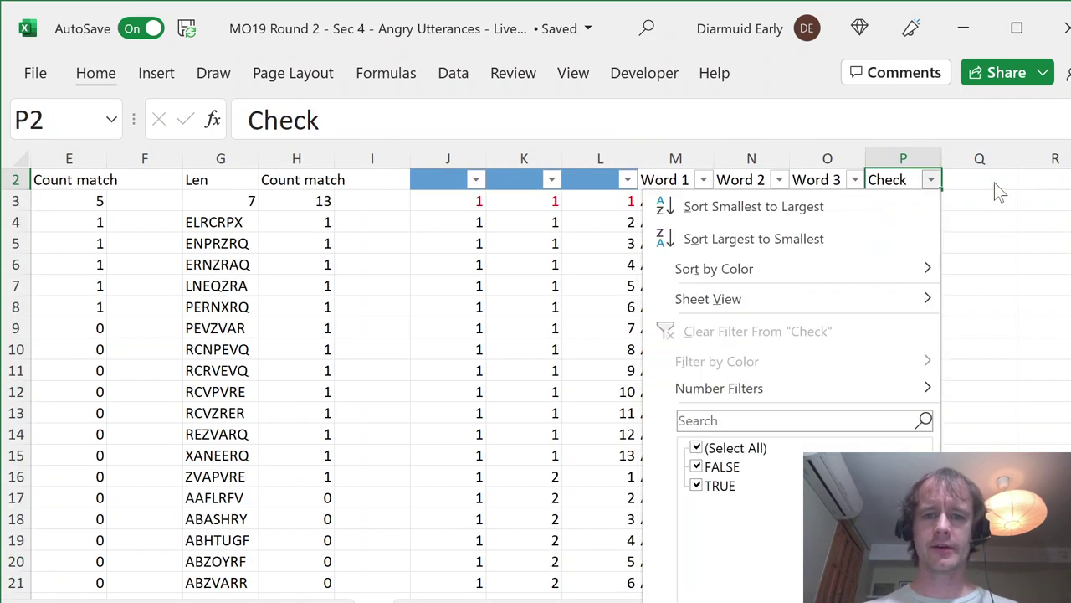
{"action": "key", "text": "Escape"}
Step: On the Questions sheet, link Question 9's three blue answer cells in row 140 to the words returned from M138 across
{"action": "key", "text": "ctrl+Page_Up"}
{"action": "key", "text": "Left"}
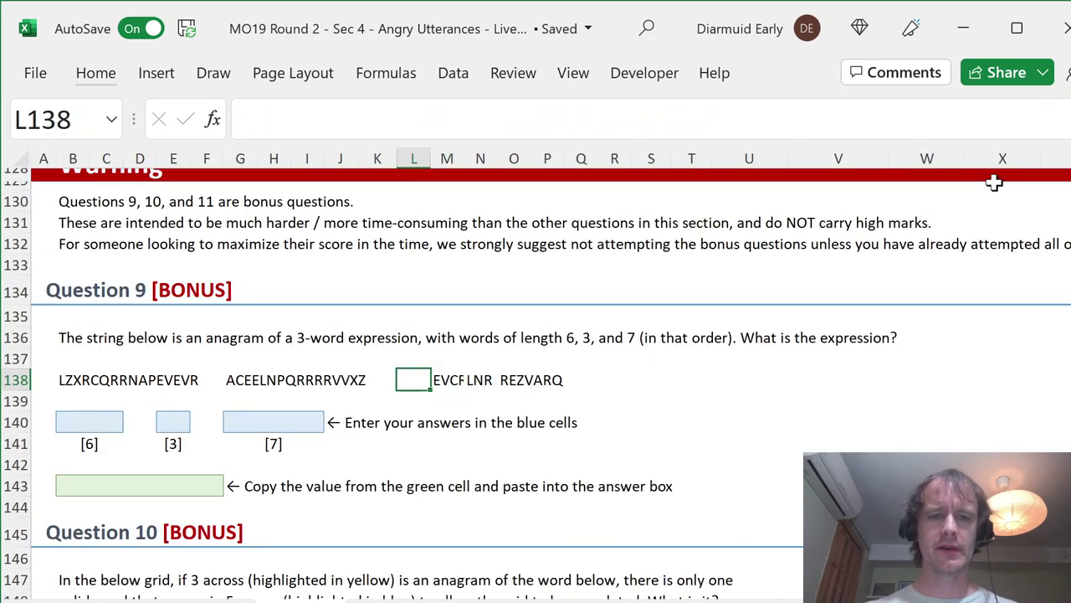
{"action": "key", "text": "Right"}
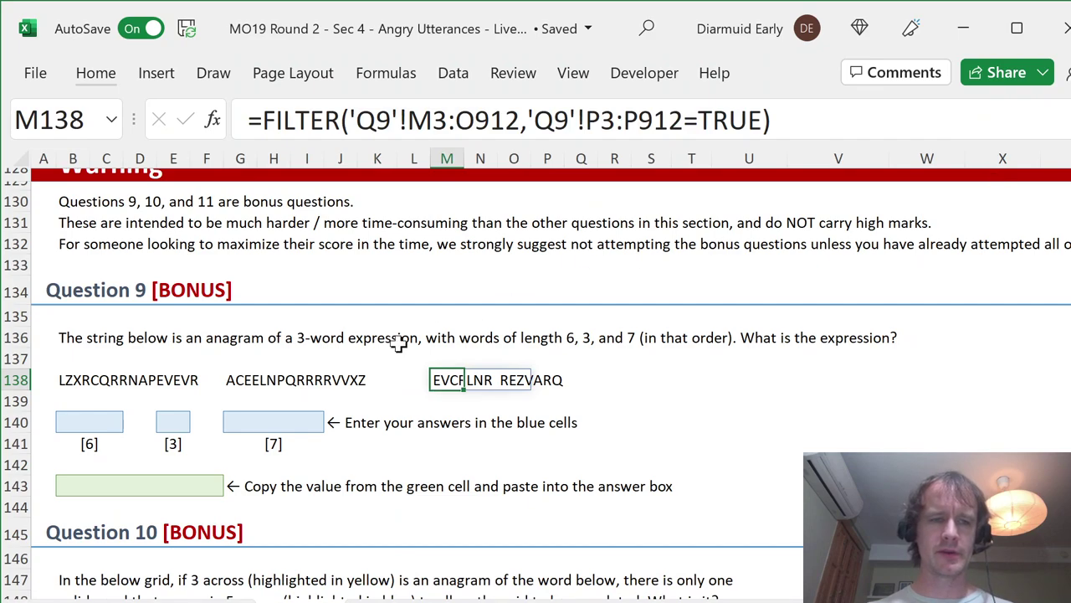
{"action": "left_click", "coordinate": [69, 427]}
{"action": "type", "text": "="}
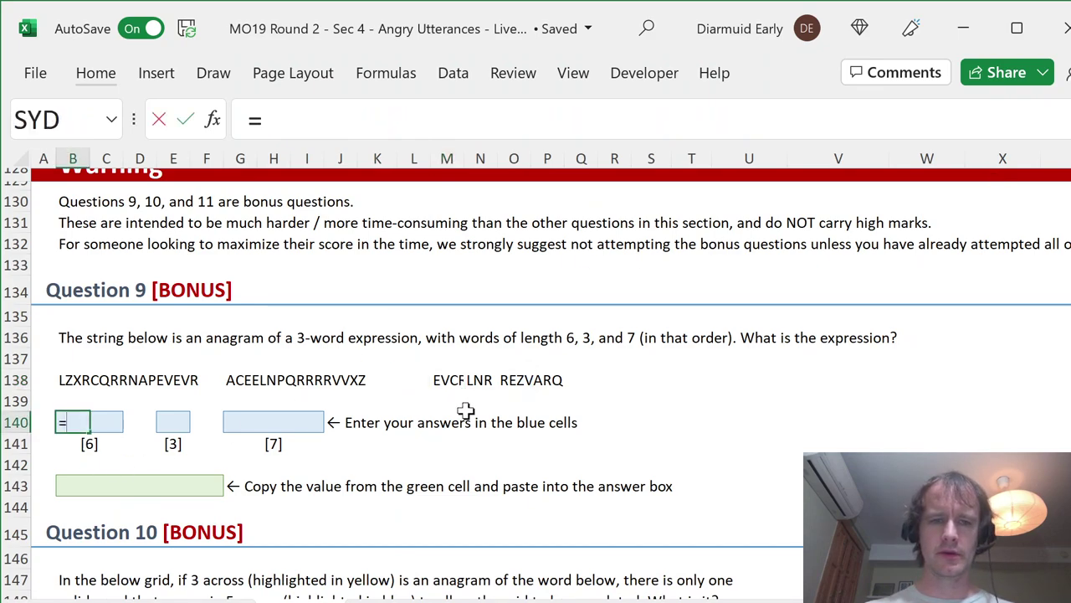
{"action": "left_click", "coordinate": [449, 382]}
{"action": "key", "text": "Tab"}
{"action": "type", "text": "="}
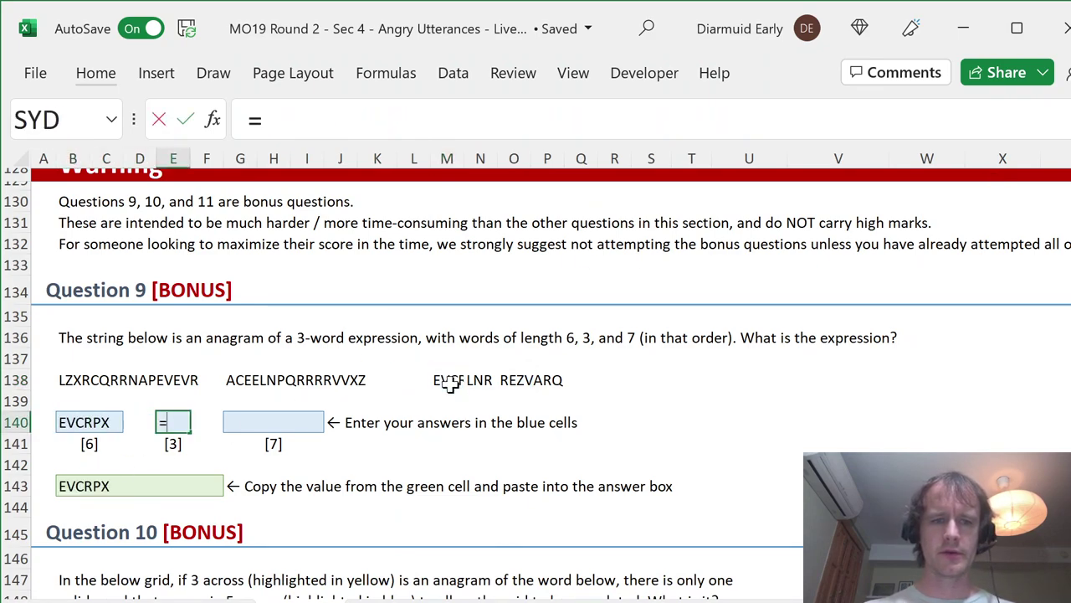
{"action": "left_click", "coordinate": [483, 379]}
{"action": "key", "text": "Tab"}
{"action": "type", "text": "="}
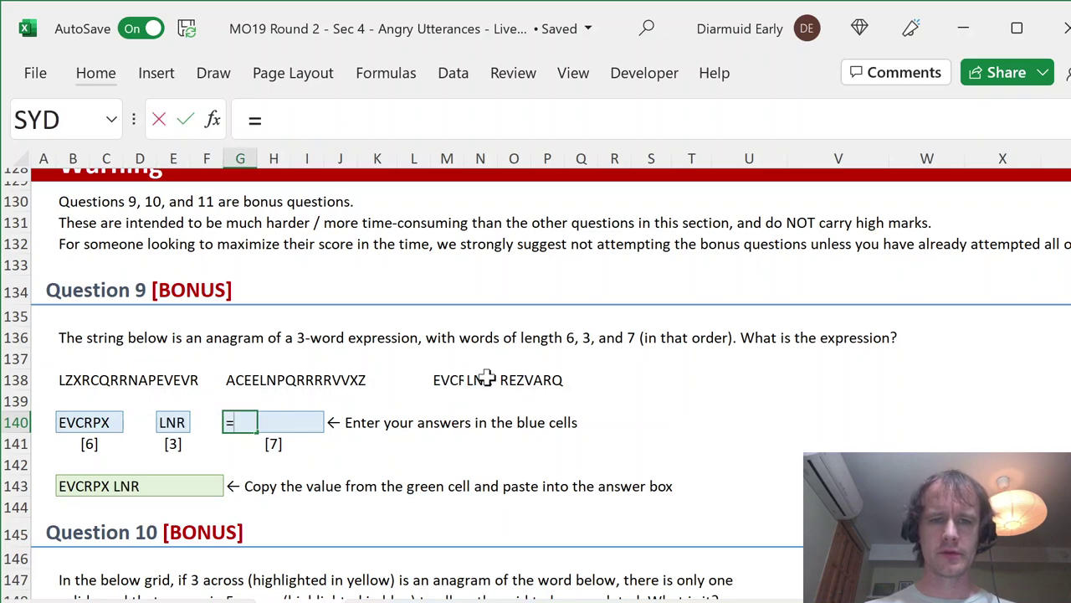
{"action": "left_click", "coordinate": [513, 382]}
{"action": "key", "text": "Return"}
Step: Filter the Q9 sheet's Check column to only TRUE rows, and clear the filter again
{"action": "key", "text": "ctrl+Page_Down"}
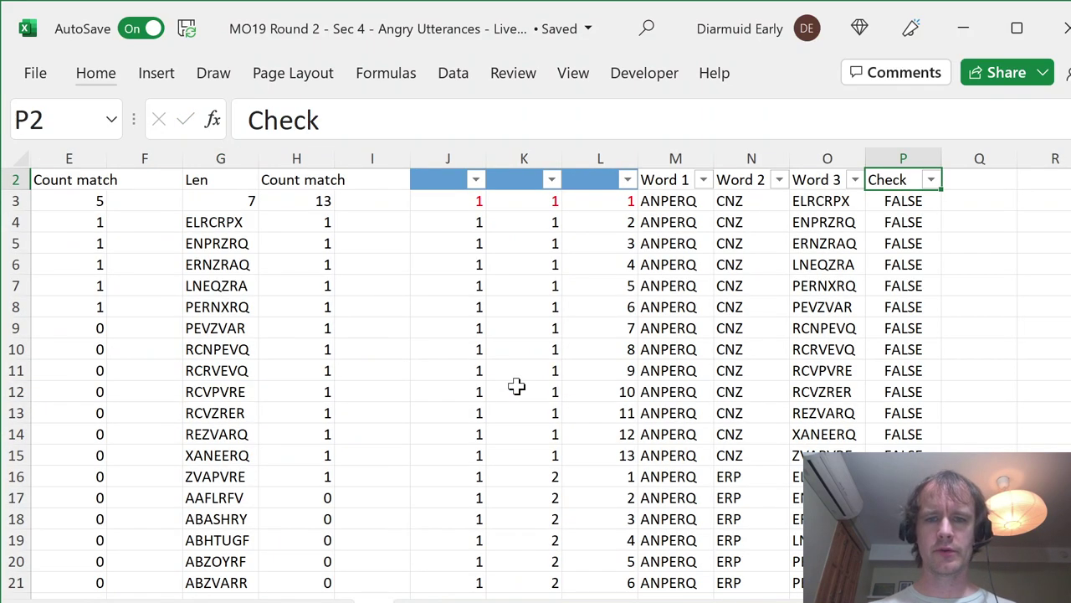
{"action": "key", "text": "alt+Down"}
{"action": "key", "text": "Down"}
{"action": "key", "text": "Down"}
{"action": "key", "text": "Down"}
{"action": "key", "text": "Down"}
{"action": "key", "text": "Down"}
{"action": "key", "text": "Down"}
{"action": "key", "text": "Down"}
{"action": "key", "text": "space"}
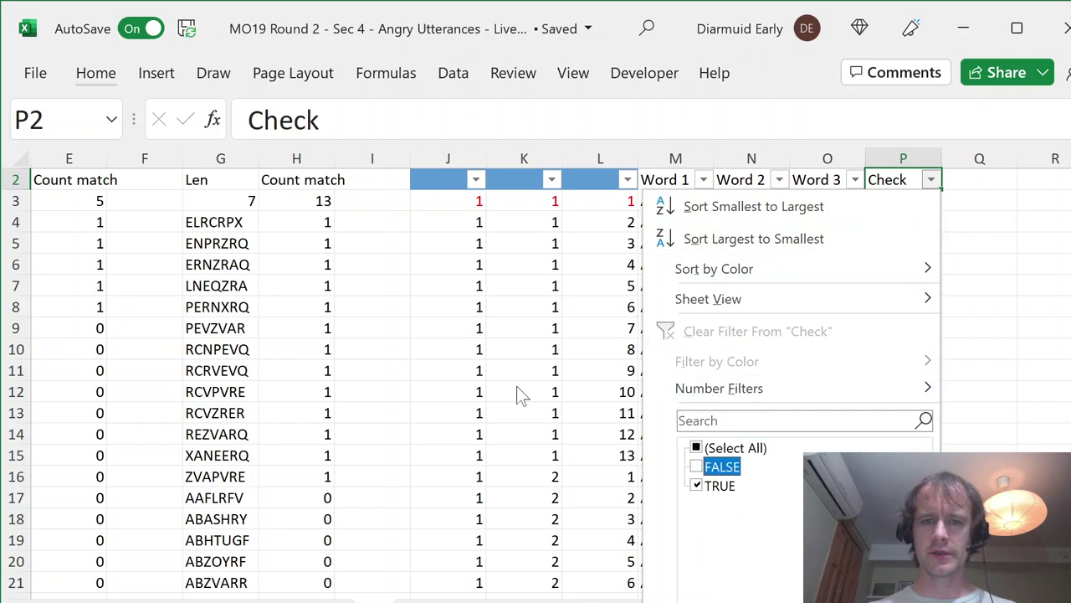
{"action": "key", "text": "Return"}
{"action": "key", "text": "alt+d"}
{"action": "key", "text": "f"}
{"action": "key", "text": "s"}
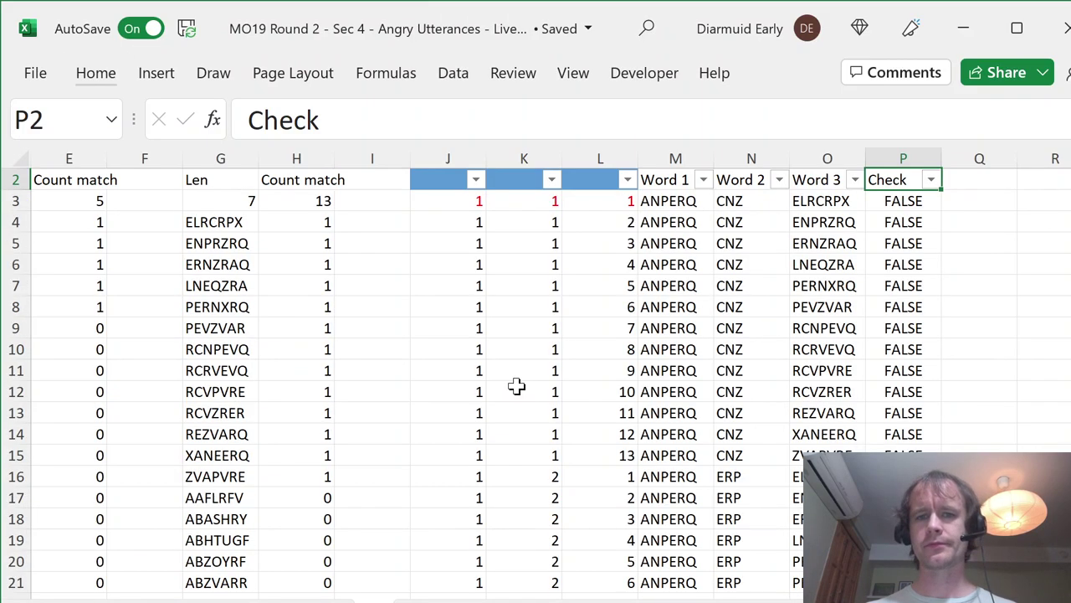
Step: Return to the Questions sheet and study Question 10: the anagram in B149 and the 3 across and 5 across cells of the grid
{"action": "key", "text": "ctrl+Page_Up"}
{"action": "key", "text": "Down"}
{"action": "key", "text": "Down"}
{"action": "key", "text": "Down"}
{"action": "key", "text": "Down"}
{"action": "key", "text": "Down"}
{"action": "key", "text": "Down"}
{"action": "key", "text": "Down"}
{"action": "key", "text": "Down"}
{"action": "key", "text": "Down"}
{"action": "key", "text": "Down"}
{"action": "key", "text": "Down"}
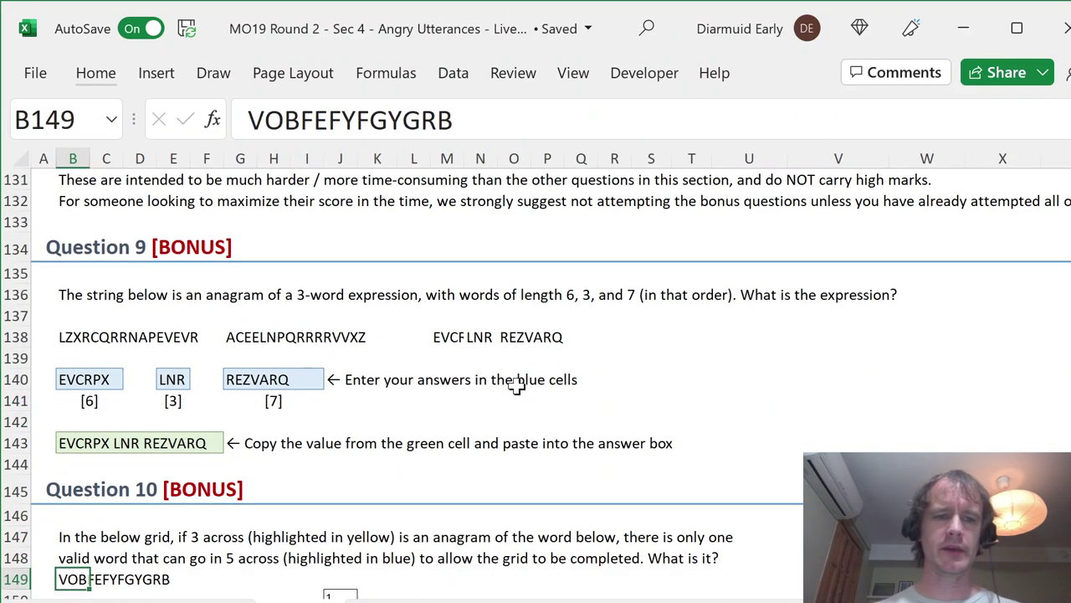
{"action": "key", "text": "Down"}
{"action": "key", "text": "Down"}
{"action": "key", "text": "Down"}
{"action": "key", "text": "Down"}
{"action": "key", "text": "Down"}
{"action": "key", "text": "Down"}
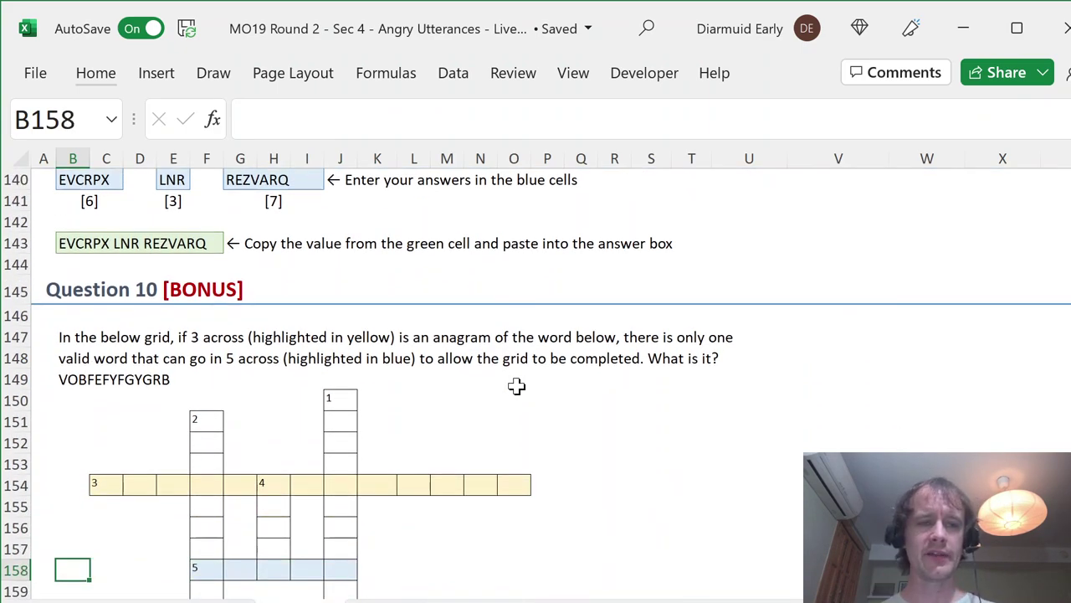
{"action": "key", "text": "Left"}
{"action": "key", "text": "ctrl+Up"}
{"action": "key", "text": "Down"}
{"action": "key", "text": "Down"}
{"action": "key", "text": "Down"}
{"action": "key", "text": "Down"}
{"action": "key", "text": "Down"}
{"action": "key", "text": "Down"}
{"action": "key", "text": "Down"}
{"action": "key", "text": "Down"}
{"action": "key", "text": "Down"}
{"action": "key", "text": "Down"}
{"action": "key", "text": "Down"}
{"action": "key", "text": "Down"}
{"action": "key", "text": "Down"}
{"action": "key", "text": "Down"}
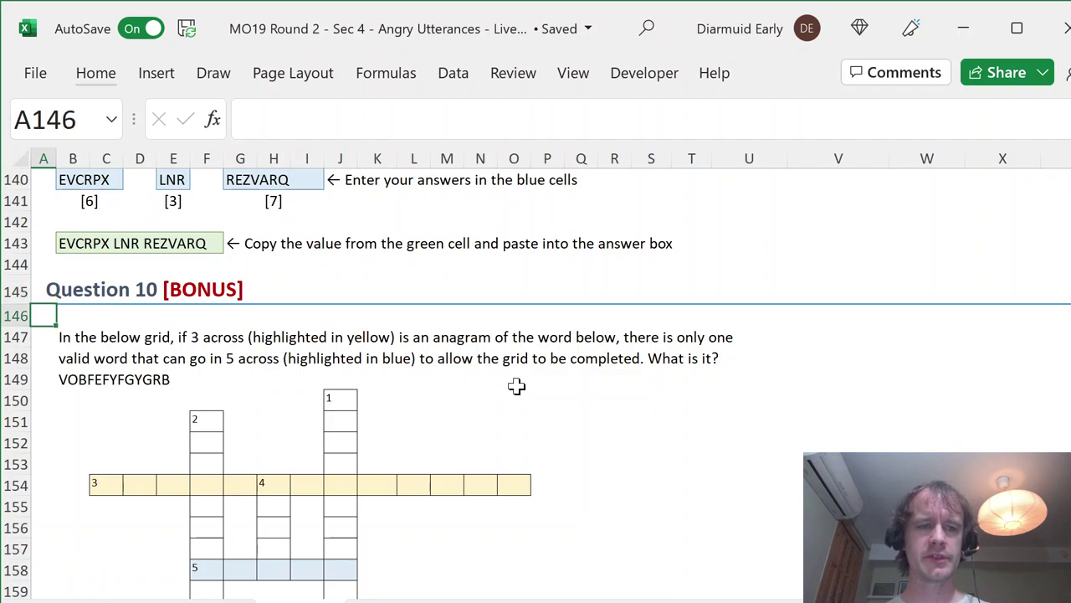
{"action": "key", "text": "Down"}
{"action": "key", "text": "Down"}
{"action": "key", "text": "Down"}
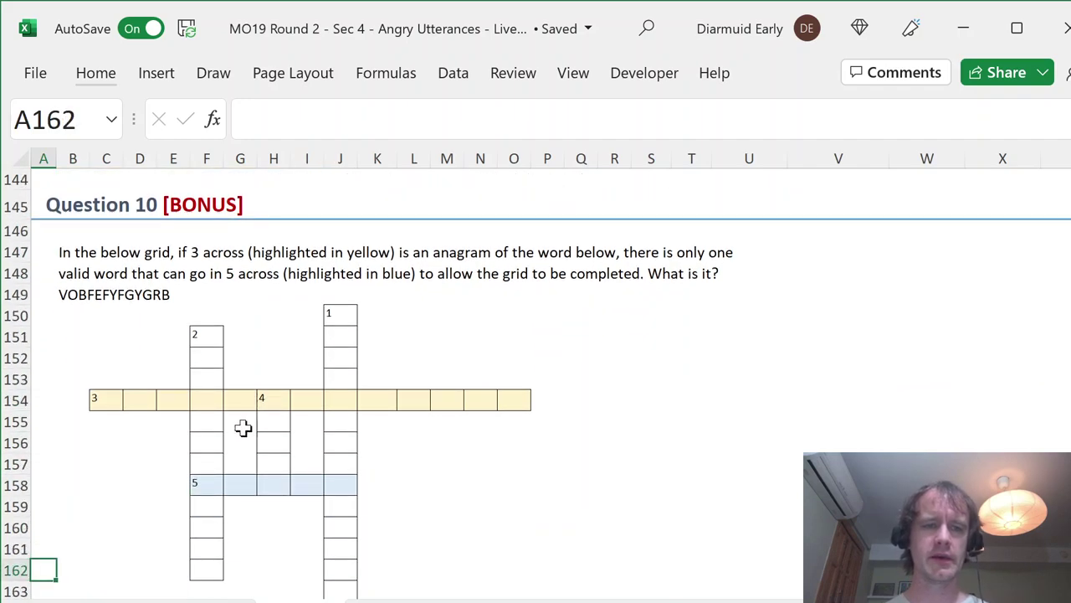
{"action": "left_click_drag", "start_coordinate": [108, 399], "coordinate": [503, 399]}
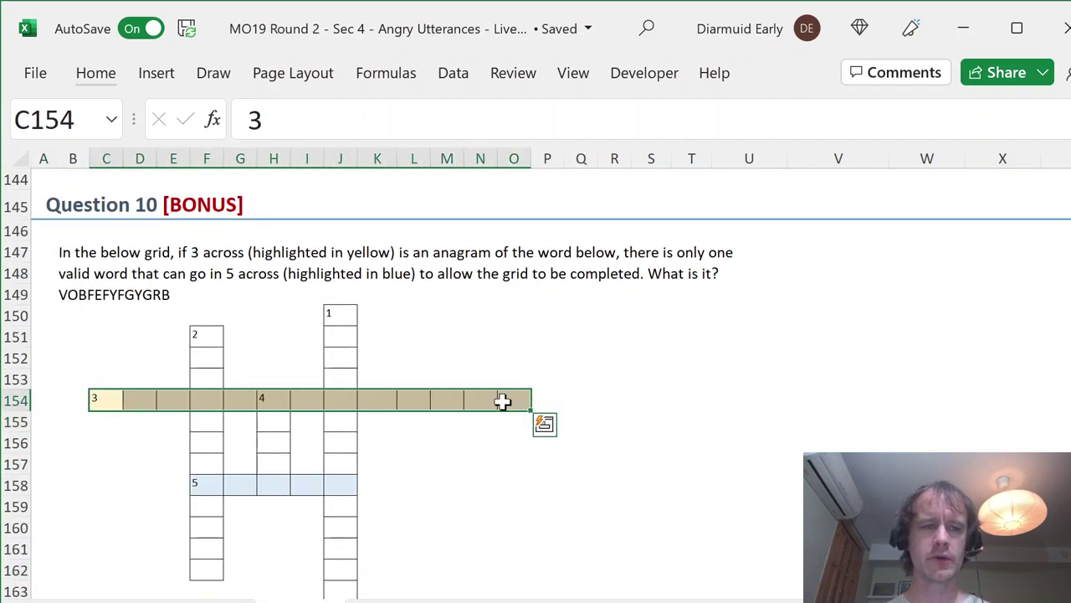
{"action": "left_click", "coordinate": [65, 295]}
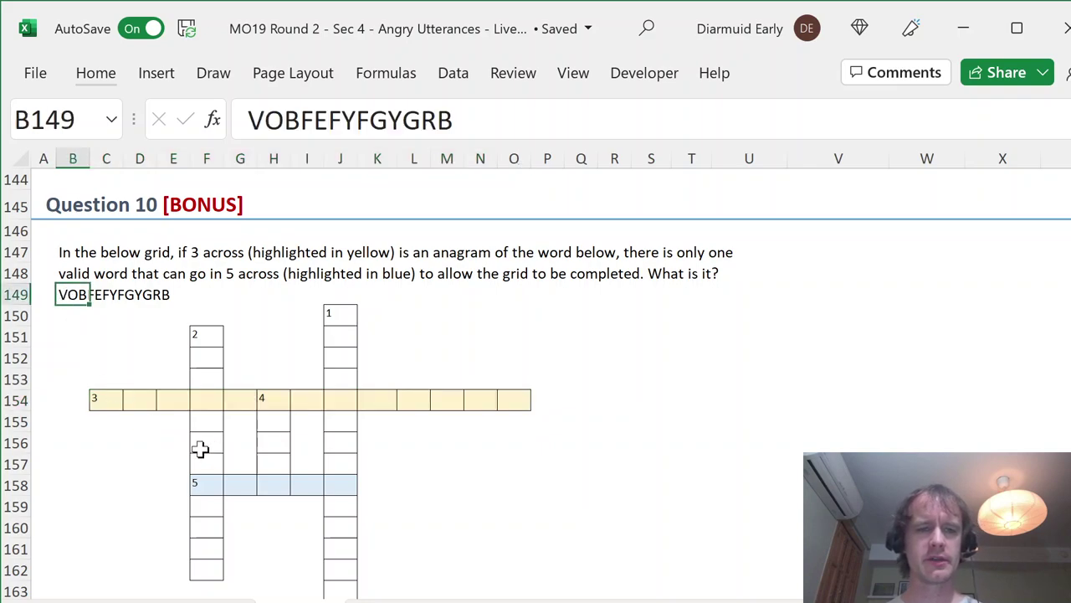
{"action": "left_click_drag", "start_coordinate": [211, 490], "coordinate": [343, 488]}
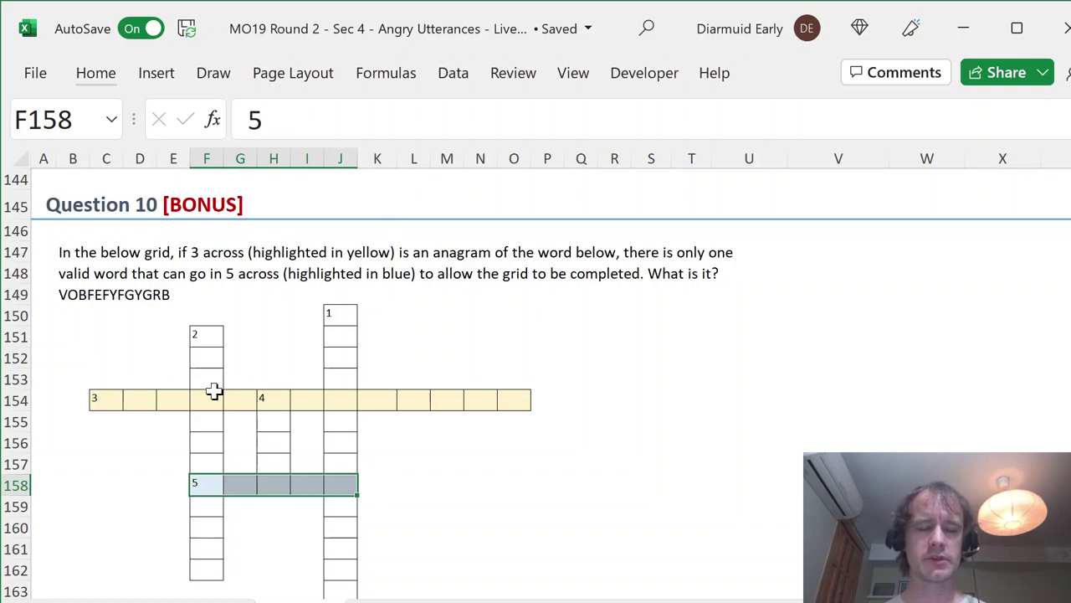
Step: In H149, begin an XLOOKUP formula with DeAnagram(B149,"",AtoZ) as its lookup value
{"action": "left_click", "coordinate": [265, 295]}
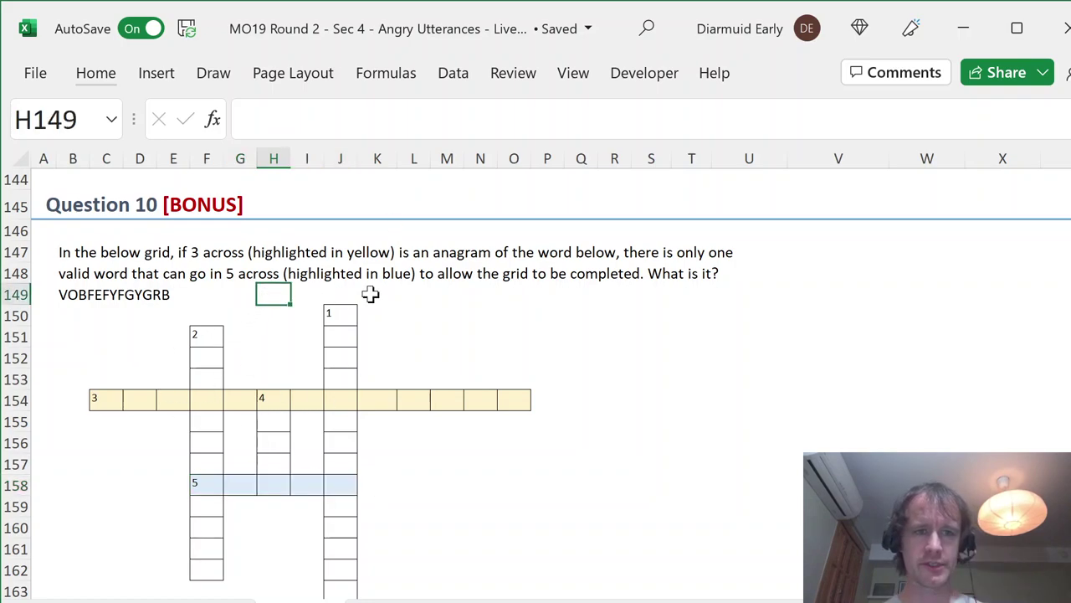
{"action": "type", "text": "=xl"}
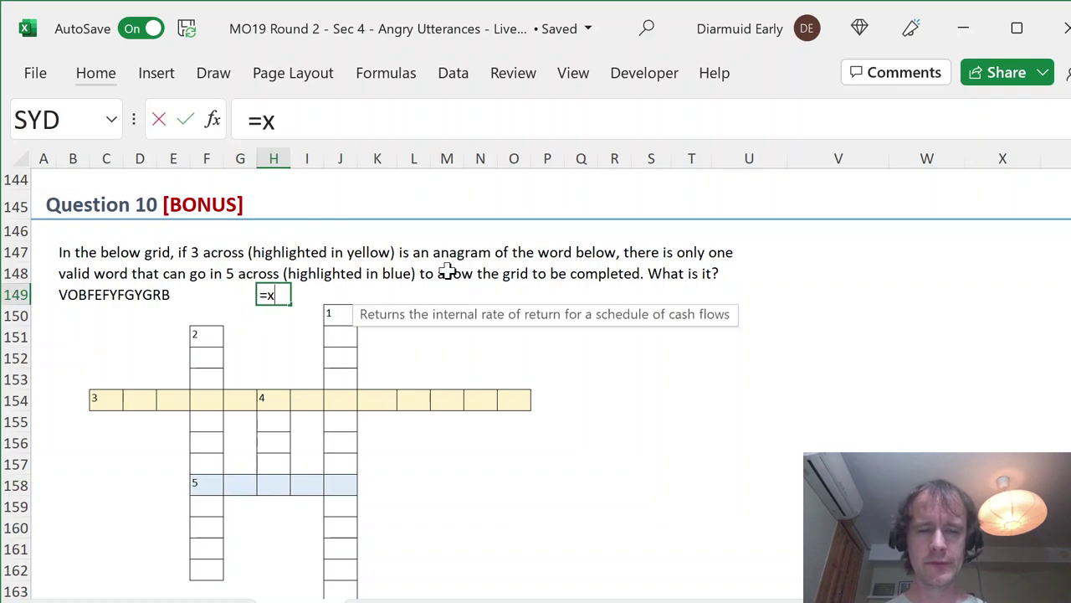
{"action": "key", "text": "Tab"}
{"action": "type", "text": "de"}
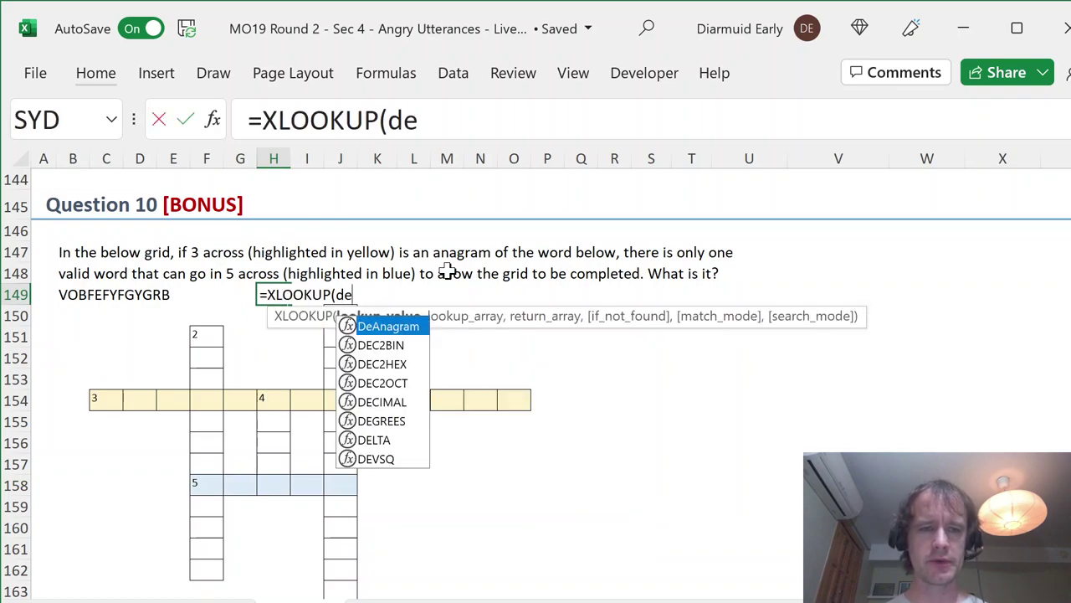
{"action": "key", "text": "Tab"}
{"action": "key", "text": "Right"}
{"action": "type", "text": ","}
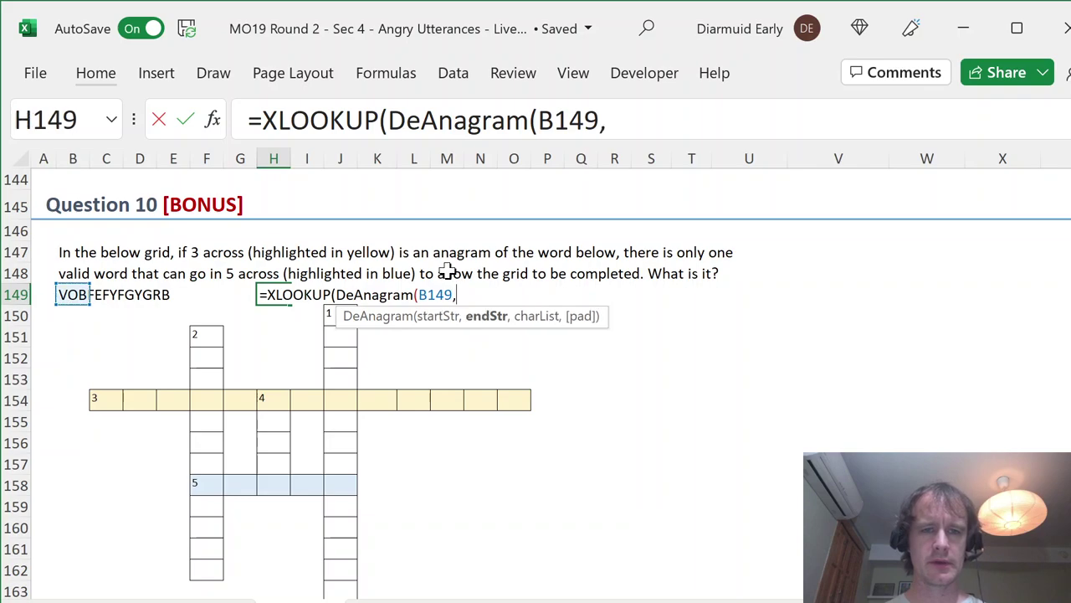
{"action": "type", "text": "\"\",AtoZ"}
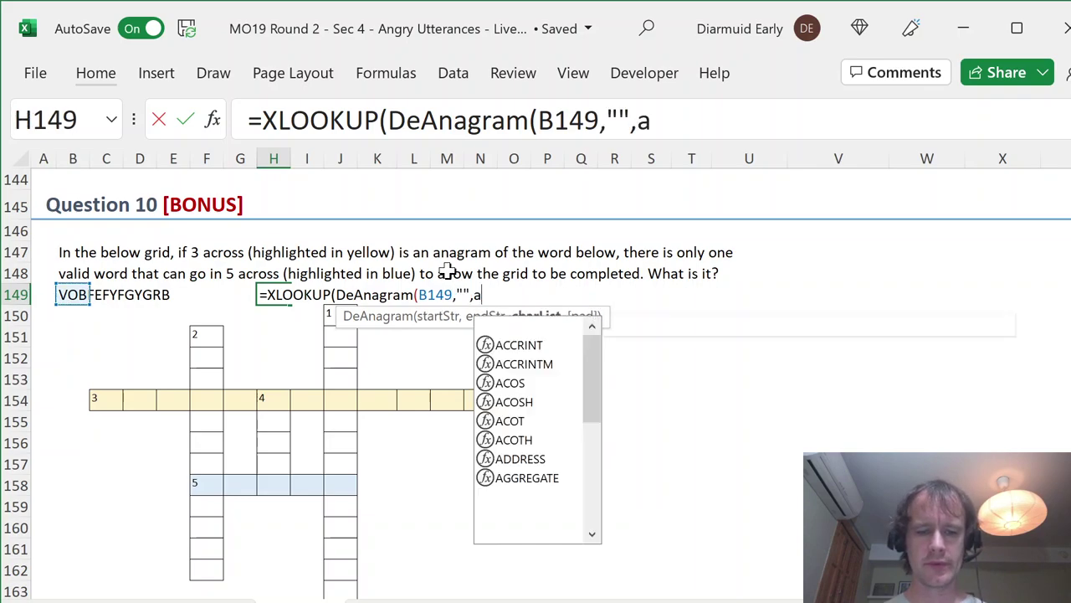
{"action": "type", "text": ")"}
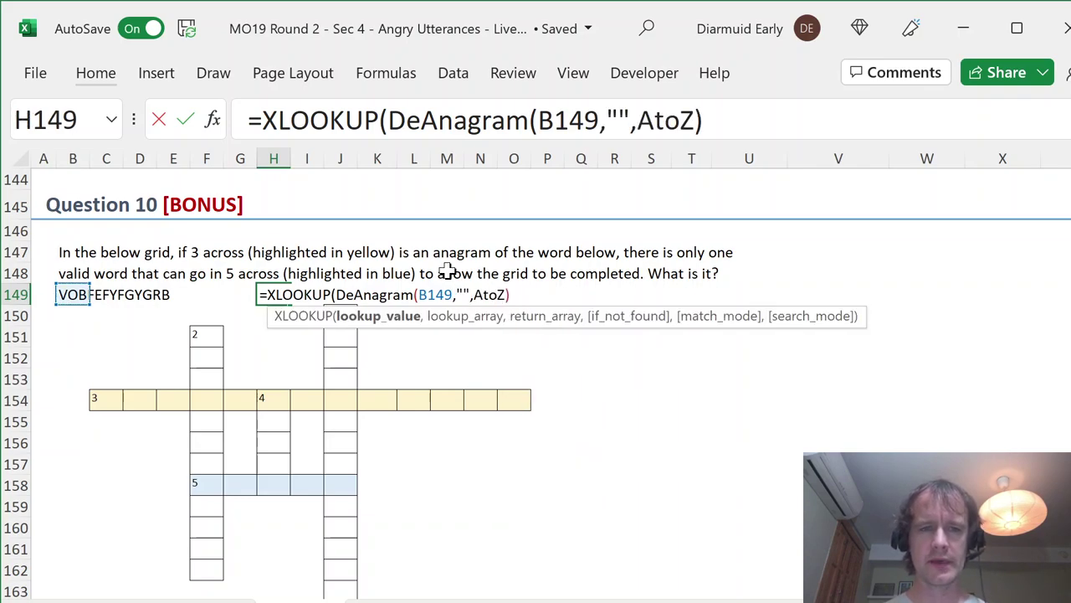
Step: Complete the H149 XLOOKUP with WordList[Deanagrammed] as the lookup array and WordList[Word] as the return array
{"action": "type", "text": ",wor"}
{"action": "key", "text": "Tab"}
{"action": "type", "text": "["}
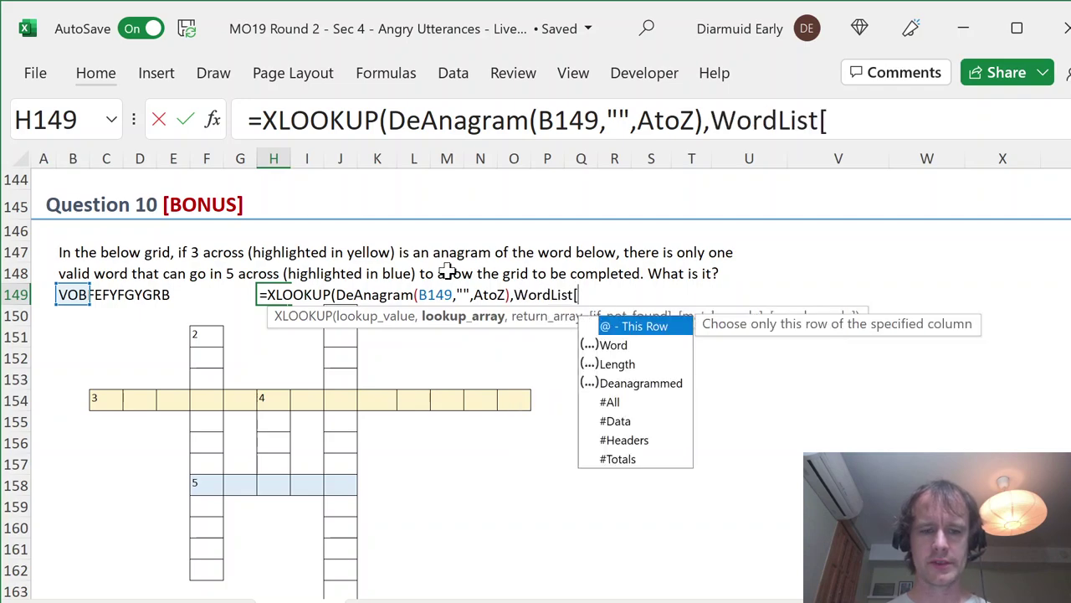
{"action": "type", "text": "de"}
{"action": "key", "text": "Tab"}
{"action": "type", "text": "],"}
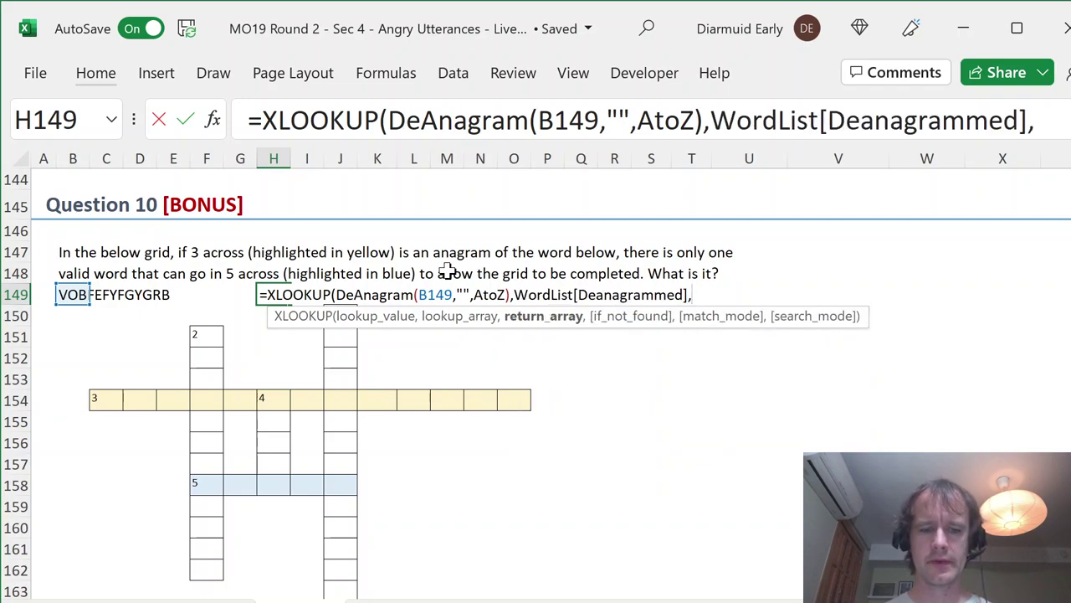
{"action": "type", "text": "word"}
{"action": "key", "text": "Tab"}
{"action": "type", "text": "[w"}
{"action": "key", "text": "Tab"}
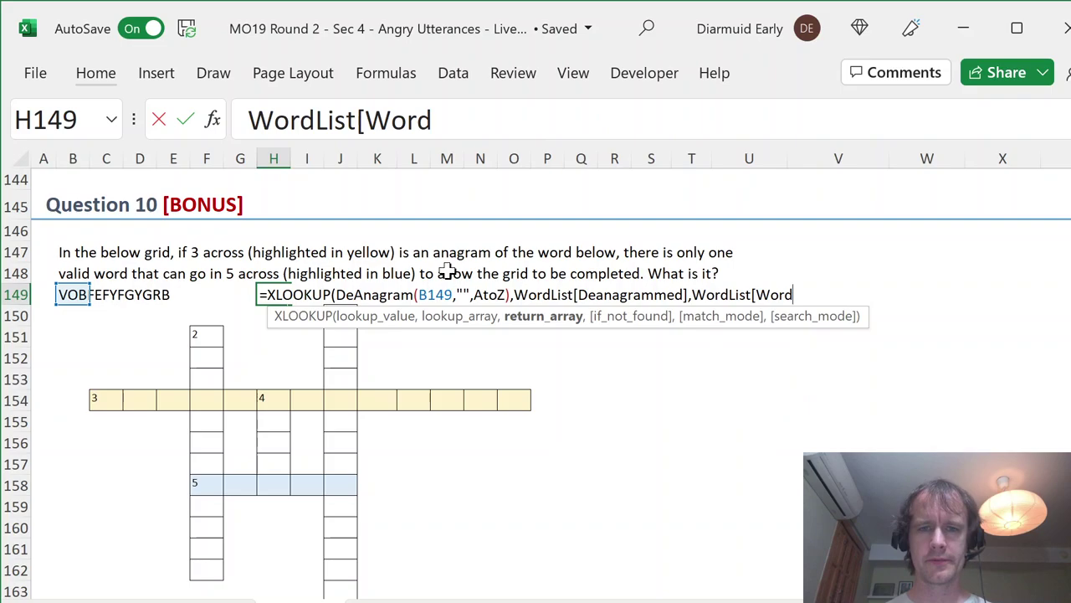
{"action": "type", "text": "])"}
{"action": "key", "text": "ctrl+Return"}
Step: Review the word list table's Word column and the formula behind its Deanagrammed column, and return to the Questions sheet
{"action": "key", "text": "ctrl+Page_Up"}
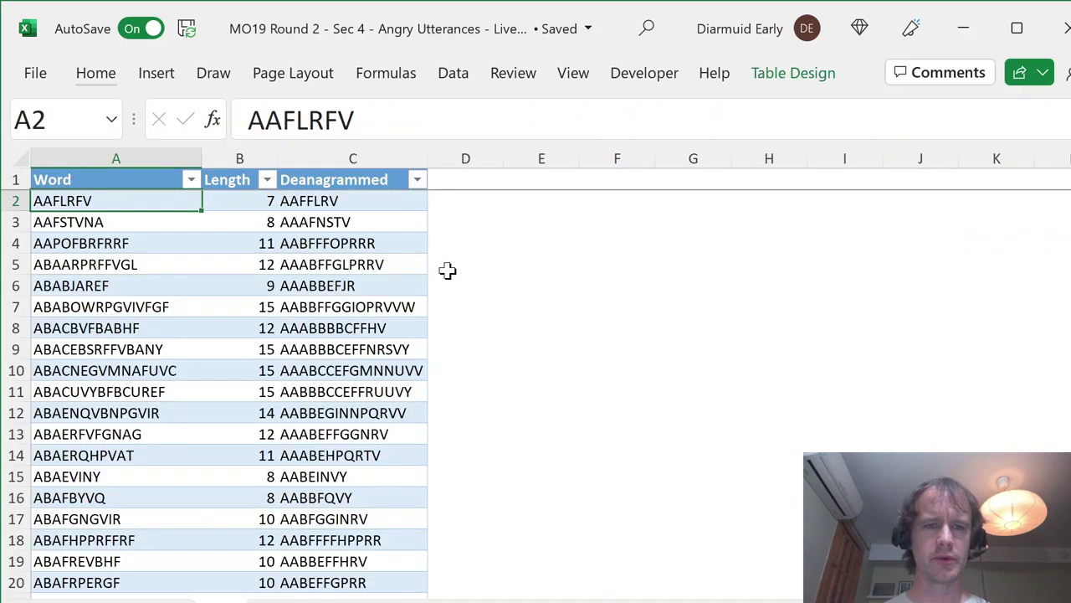
{"action": "left_click", "coordinate": [323, 203]}
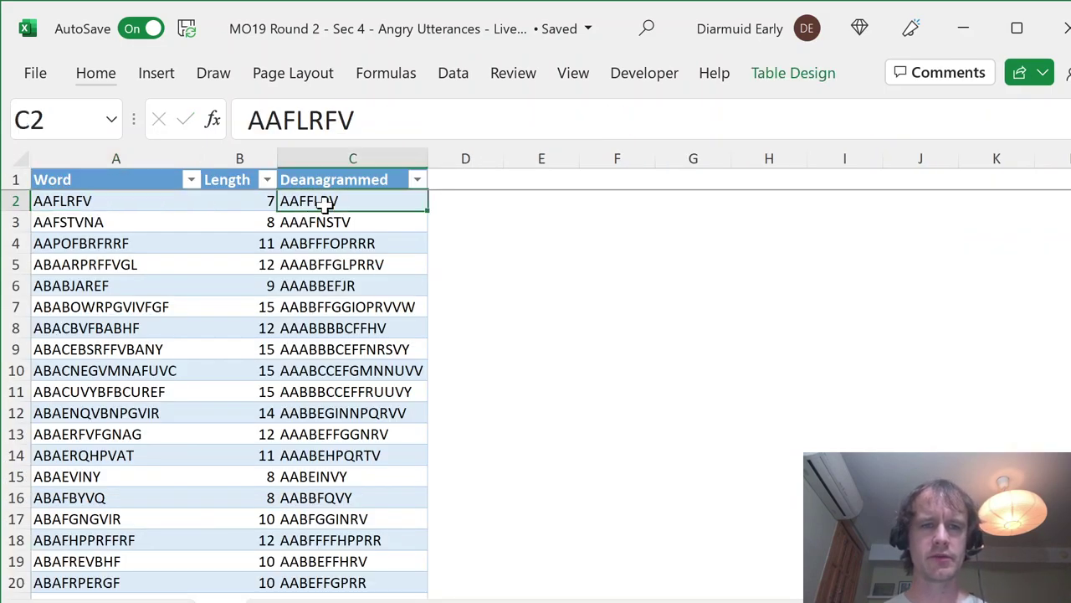
{"action": "left_click", "coordinate": [100, 201]}
{"action": "key", "text": "ctrl+shift+Down"}
{"action": "key", "text": "Right"}
{"action": "key", "text": "Right"}
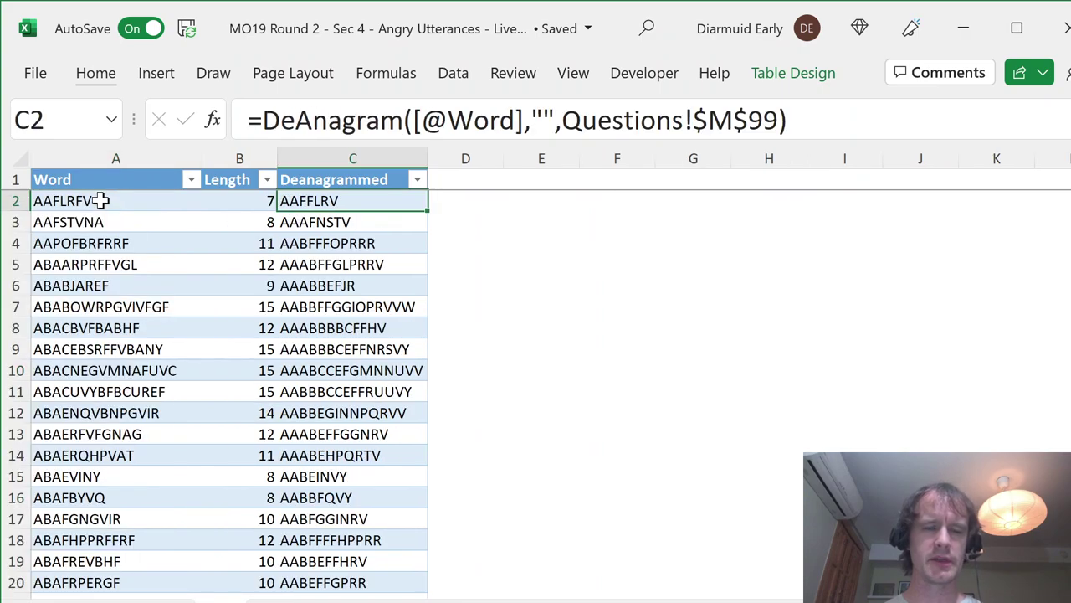
{"action": "key", "text": "F2"}
{"action": "key", "text": "Escape"}
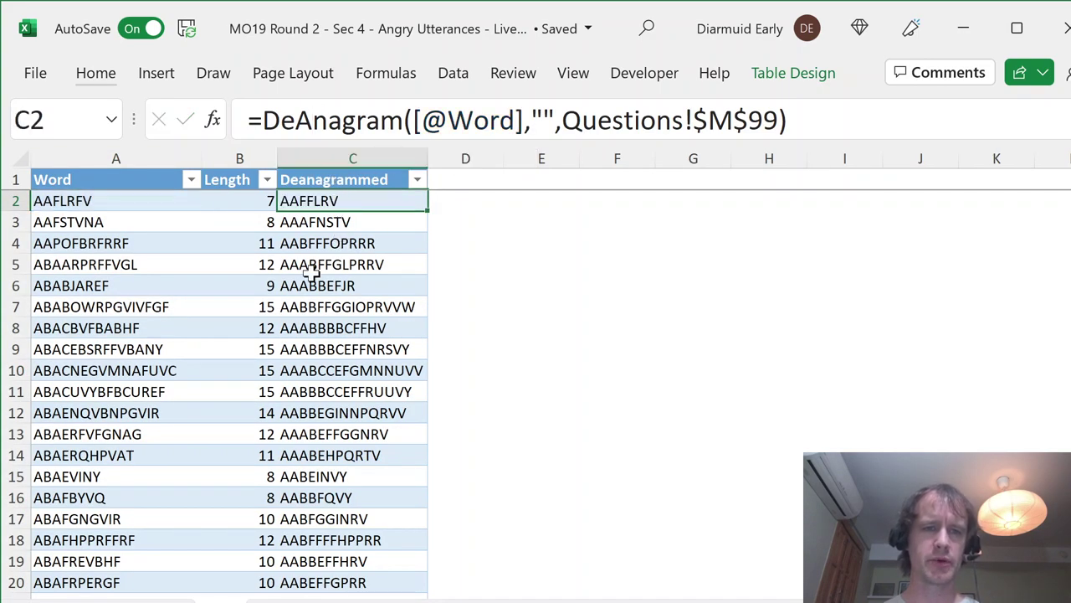
{"action": "key", "text": "ctrl+Page_Up"}
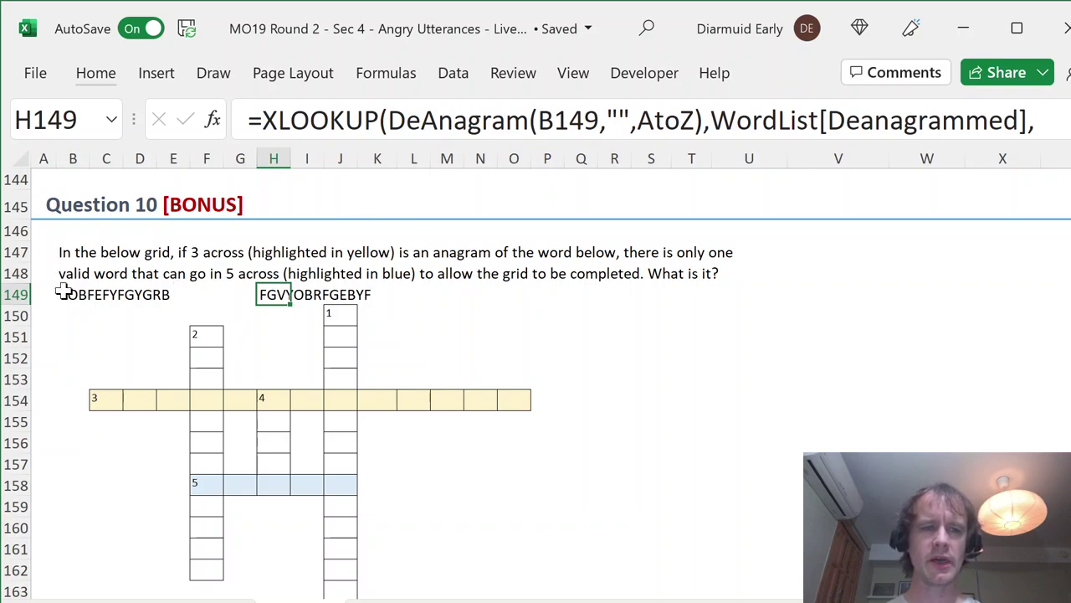
Step: Compare the anagram in B149 with the word in H149, and examine where 3 across is crossed at F154, H154 and J154
{"action": "left_click", "coordinate": [63, 292]}
{"action": "left_click", "coordinate": [263, 294]}
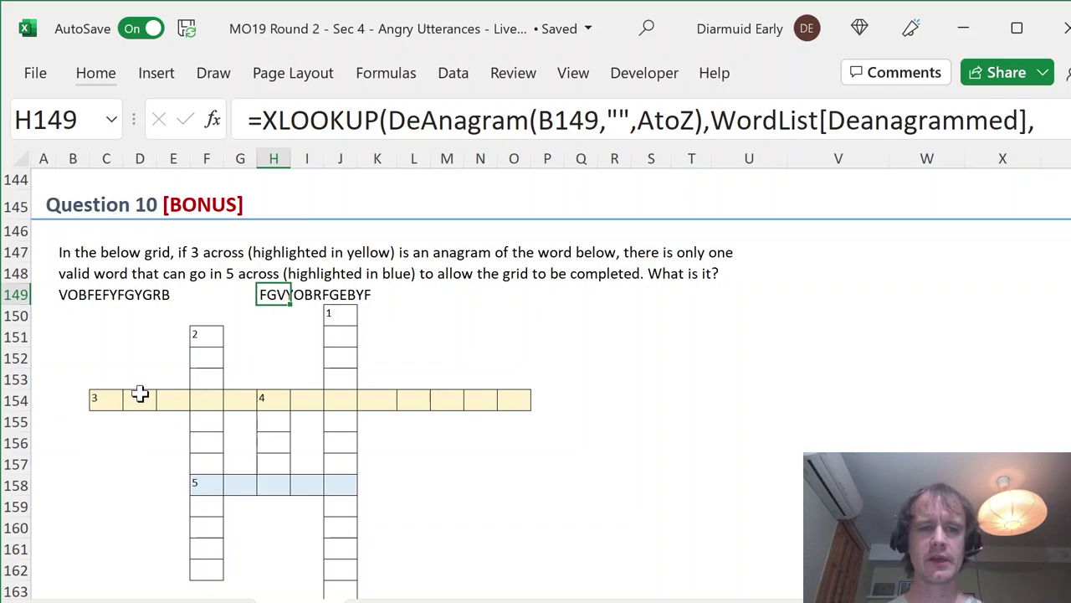
{"action": "left_click", "coordinate": [102, 419]}
{"action": "left_click_drag", "start_coordinate": [105, 400], "coordinate": [505, 397]}
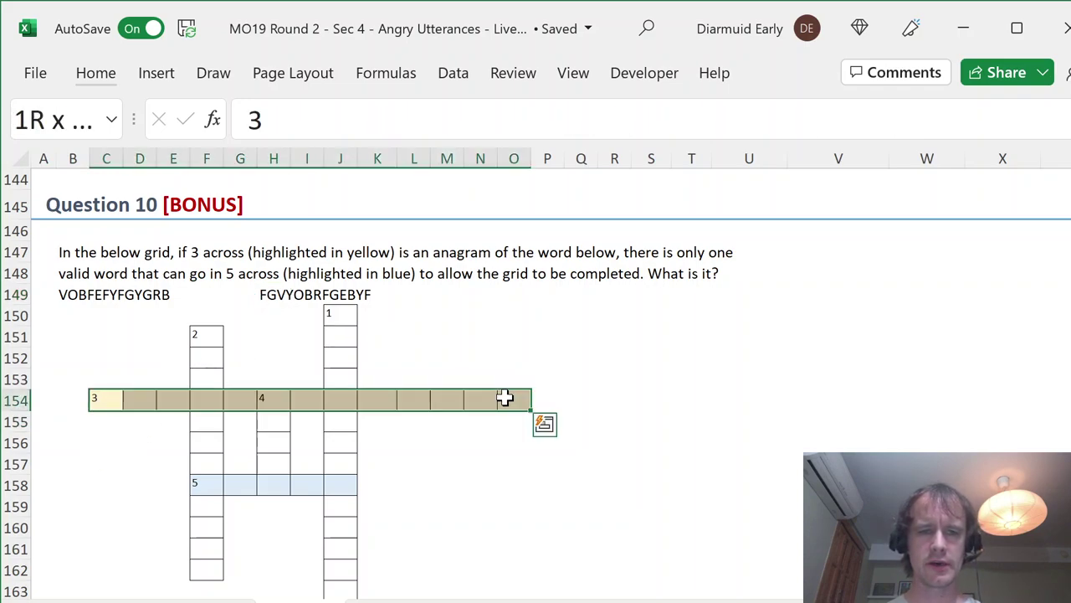
{"action": "left_click", "coordinate": [207, 400]}
{"action": "left_click", "coordinate": [268, 399]}
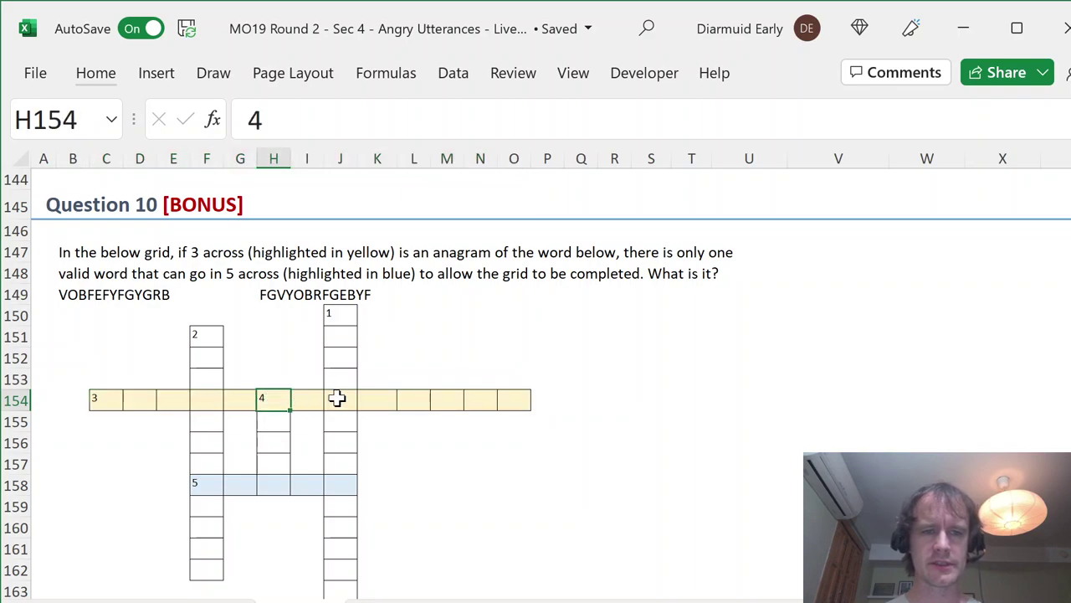
{"action": "left_click", "coordinate": [338, 398]}
Step: Extract the 4th, 6th and 8th letters of the 3 across word in Q150 with =MID(H149,{4;6;8},1)
{"action": "left_click", "coordinate": [590, 310]}
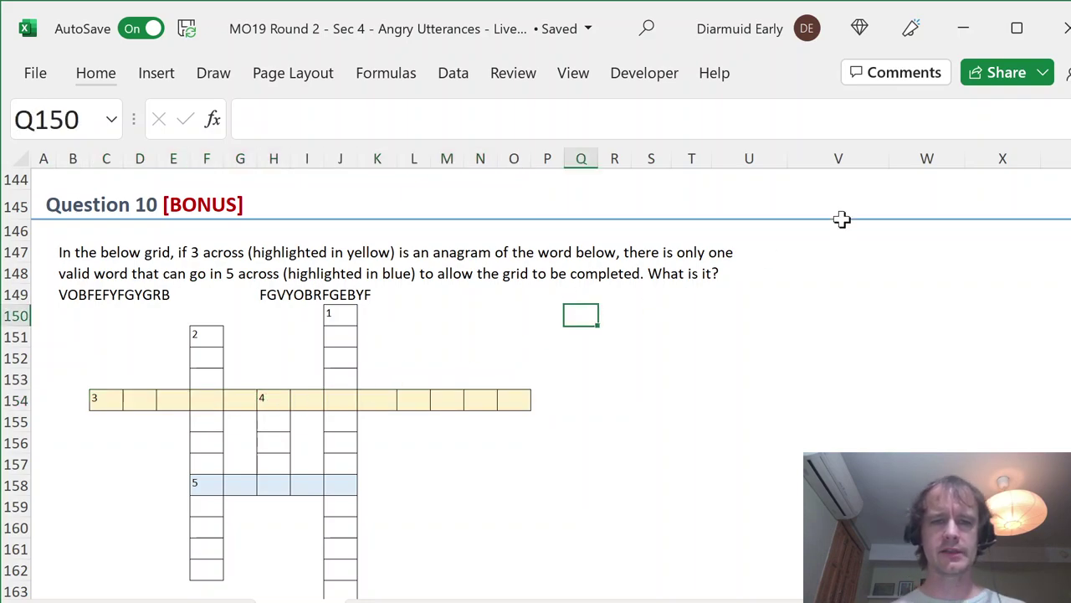
{"action": "type", "text": "=MID("}
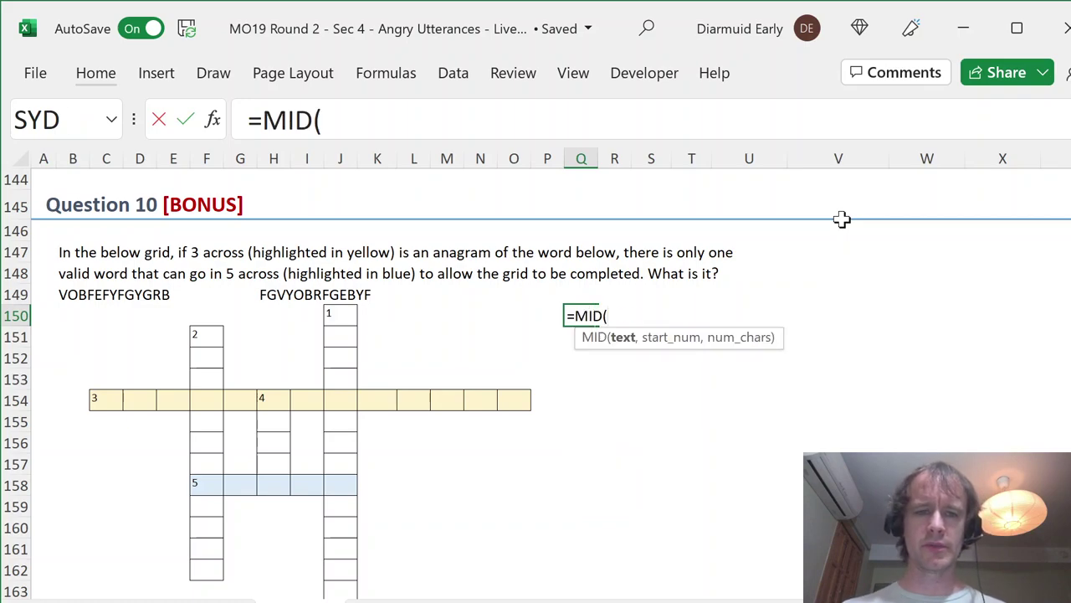
{"action": "key", "text": "Up"}
{"action": "key", "text": "Left"}
{"action": "key", "text": "ctrl+Left"}
{"action": "type", "text": ","}
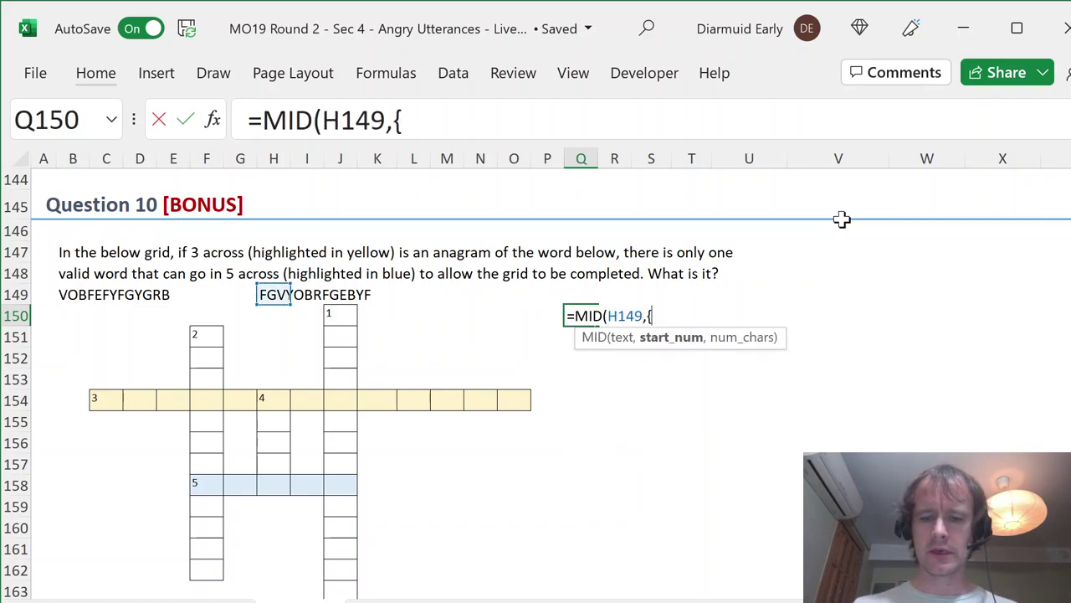
{"action": "type", "text": "{4;6;8}"}
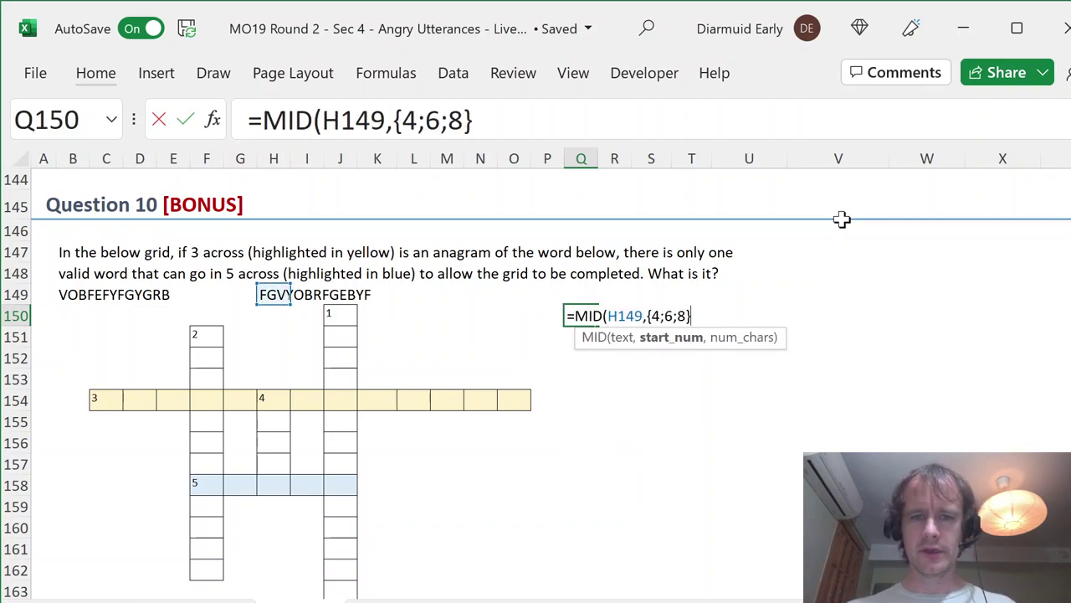
{"action": "type", "text": ",1)"}
{"action": "key", "text": "Return"}
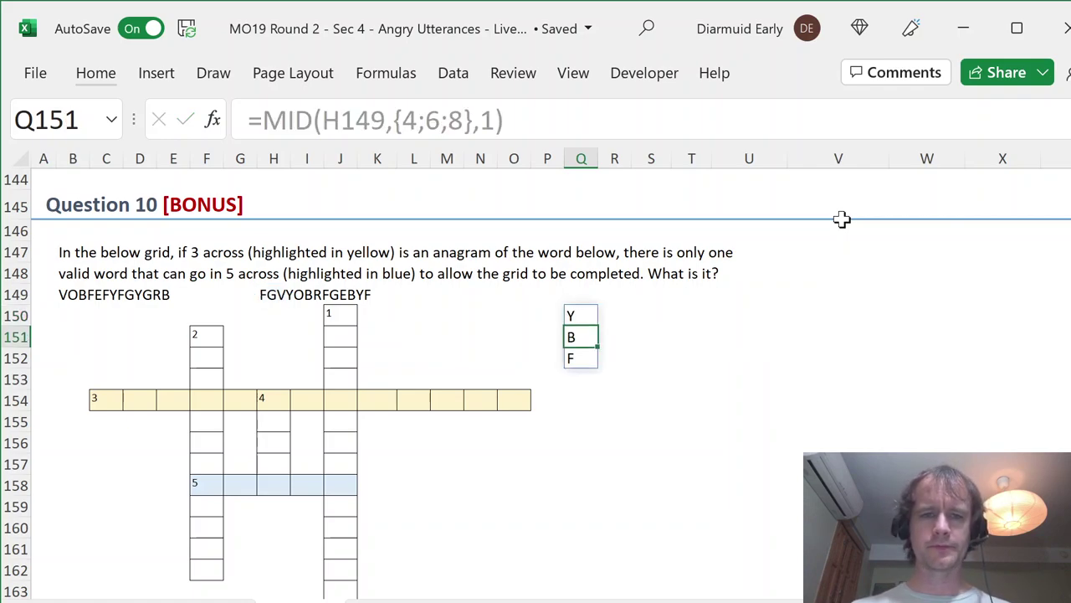
Step: Review the extracted letters against the 3 across and 5 across cells, and read Question 11 below the grid
{"action": "key", "text": "Up"}
{"action": "key", "text": "ctrl+shift+Down"}
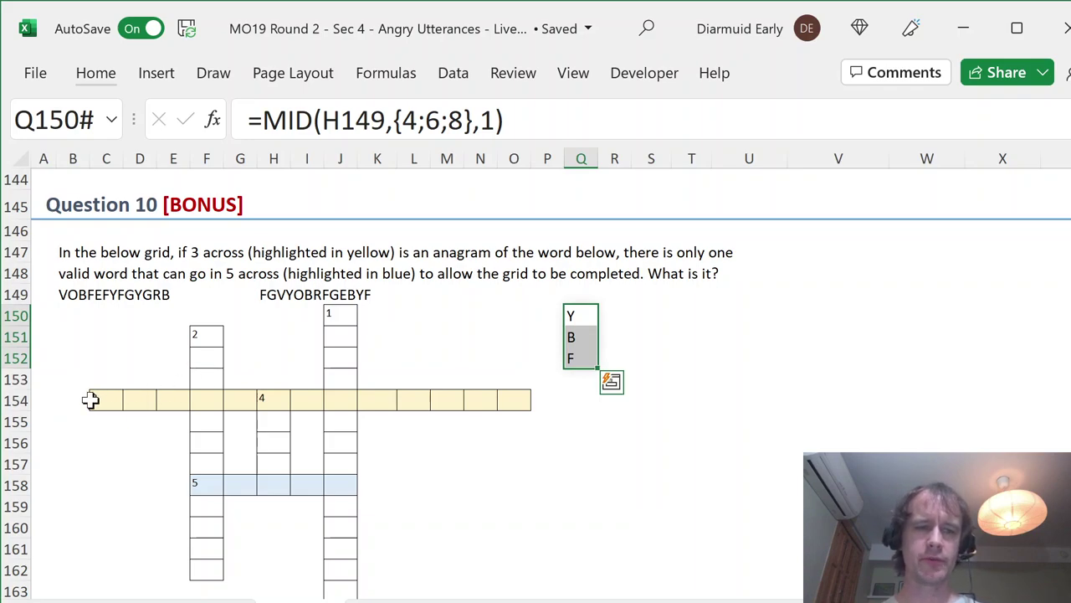
{"action": "left_click_drag", "start_coordinate": [97, 400], "coordinate": [516, 395]}
{"action": "left_click_drag", "start_coordinate": [203, 484], "coordinate": [340, 494]}
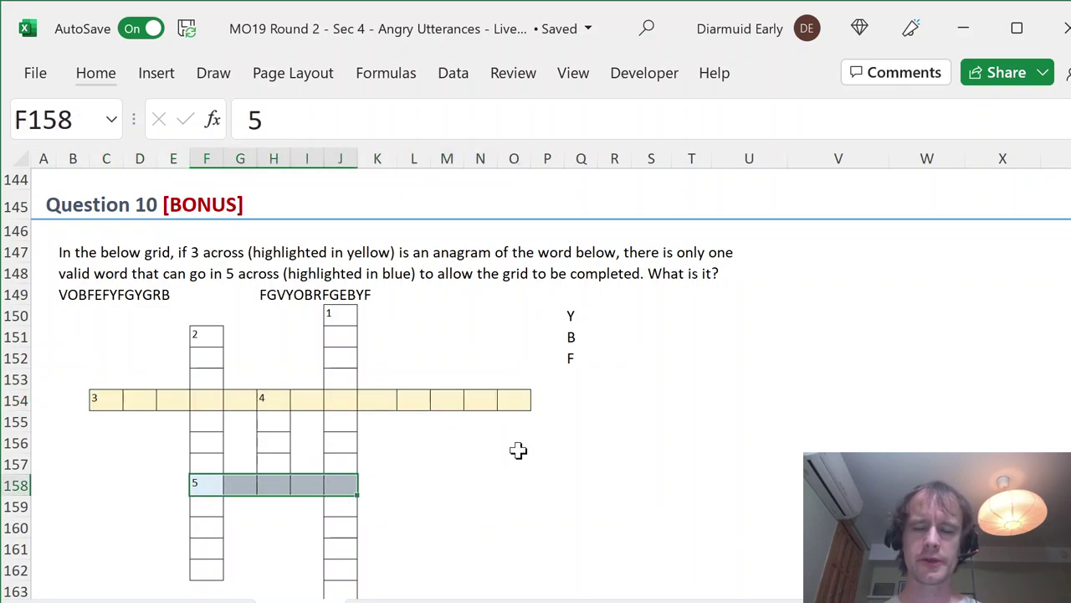
{"action": "left_click", "coordinate": [40, 205]}
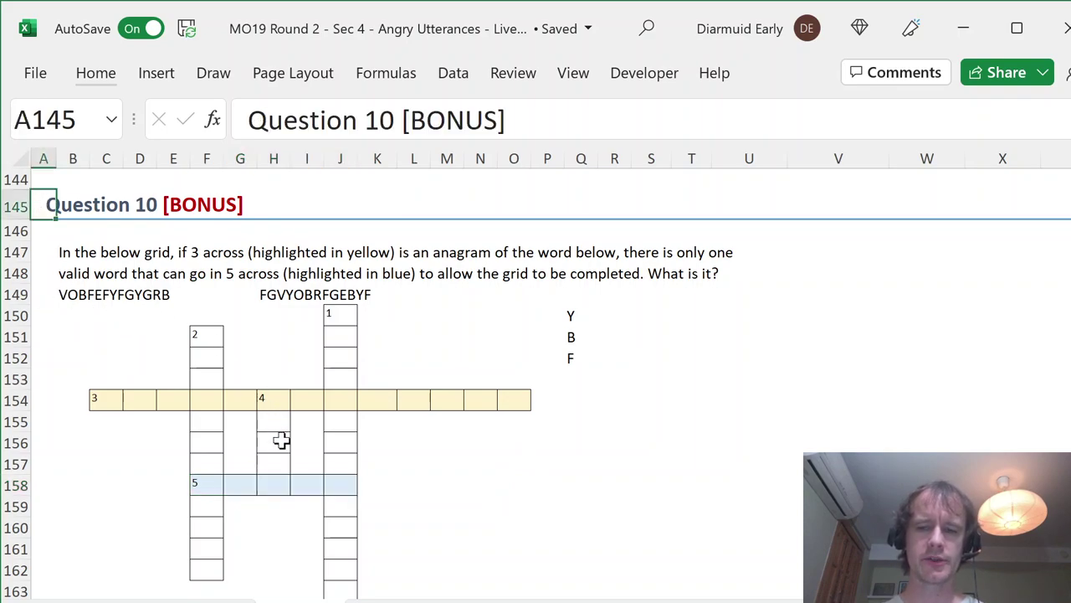
{"action": "scroll", "coordinate": [280, 473], "scroll_direction": "down", "scroll_amount": 6}
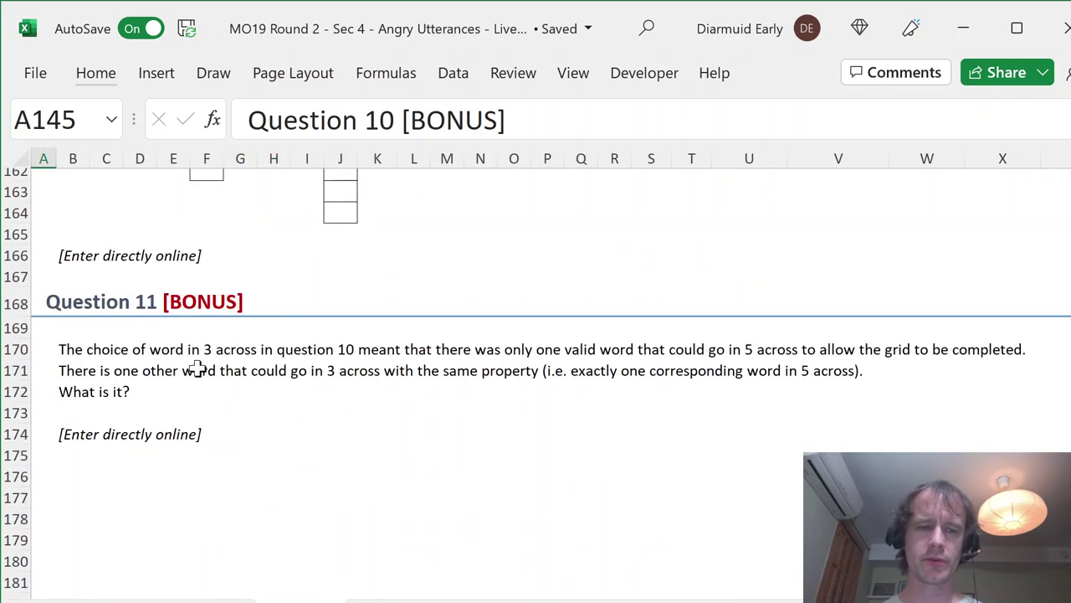
{"action": "scroll", "coordinate": [206, 365], "scroll_direction": "up", "scroll_amount": 6}
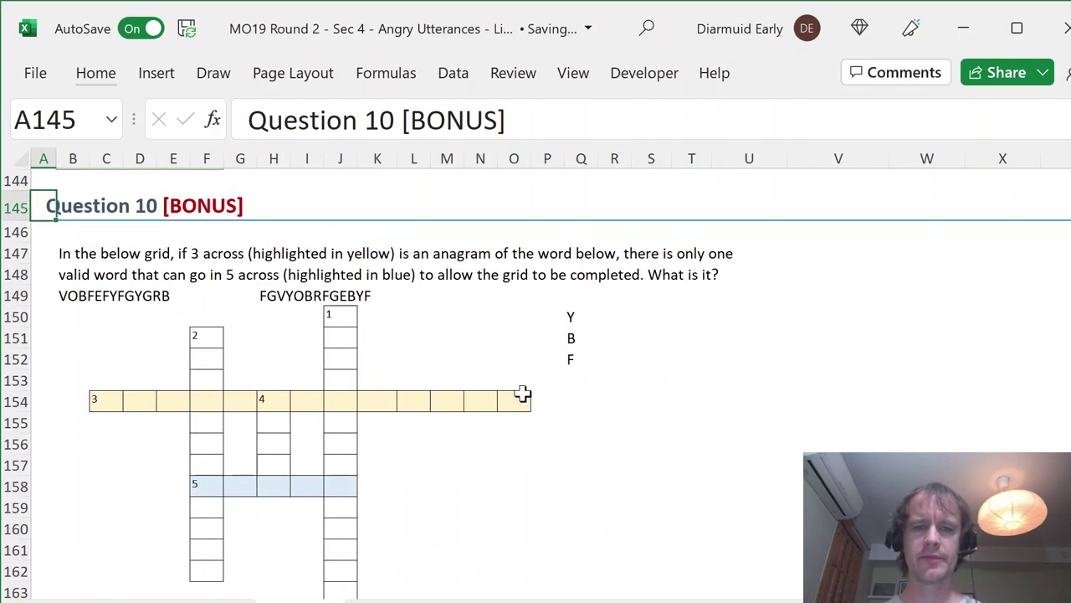
{"action": "left_click", "coordinate": [559, 316]}
{"action": "key", "text": "Right"}
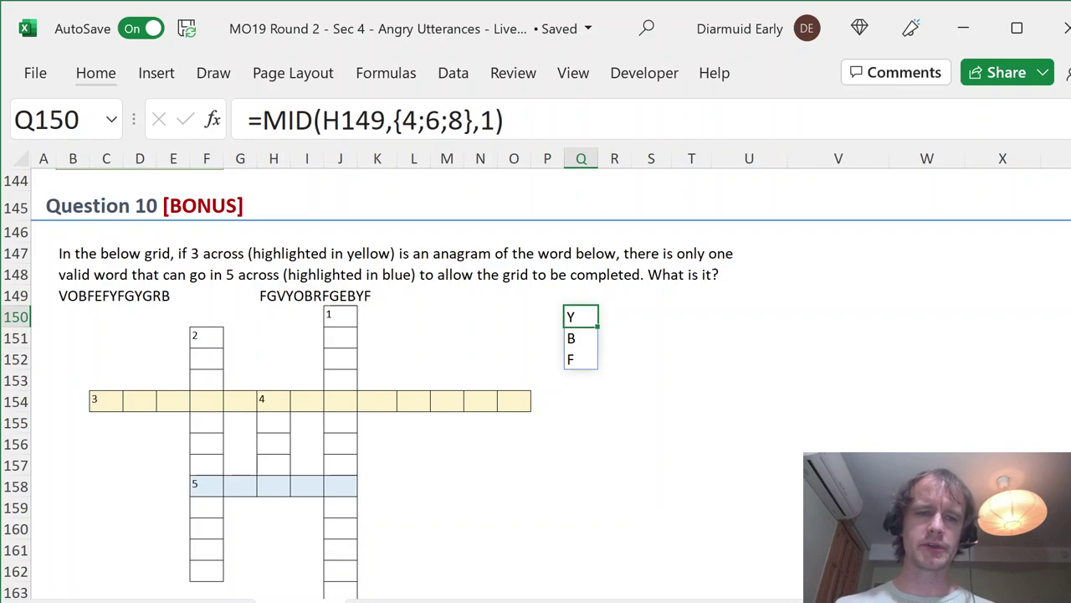
{"action": "key", "text": "Right"}
{"action": "key", "text": "Left"}
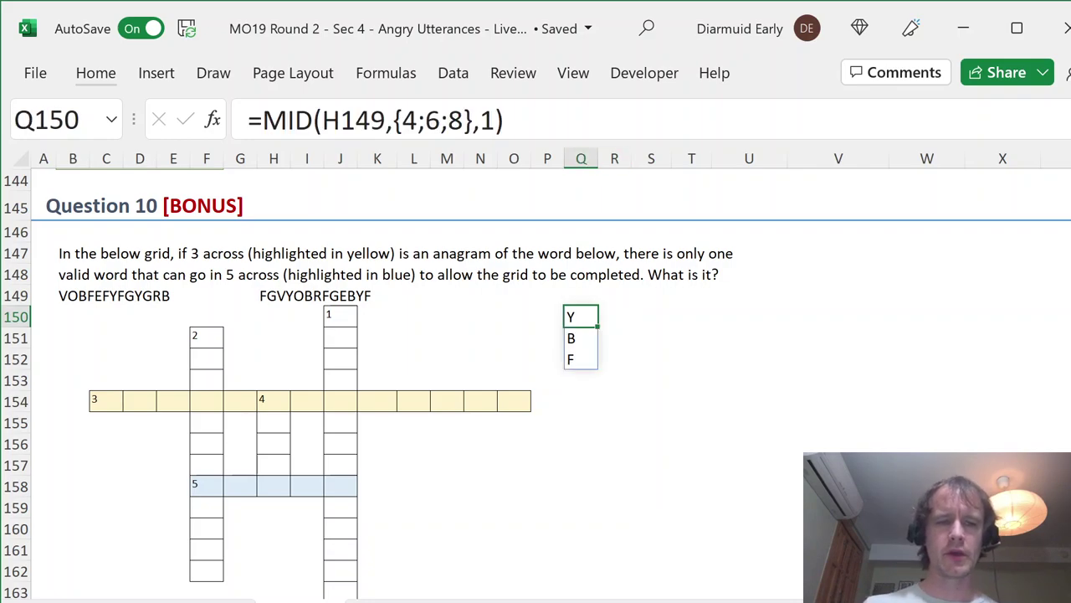
{"action": "key", "text": "Left"}
{"action": "key", "text": "Up"}
{"action": "key", "text": "Right"}
{"action": "key", "text": "Down"}
{"action": "key", "text": "Up"}
{"action": "key", "text": "Down"}
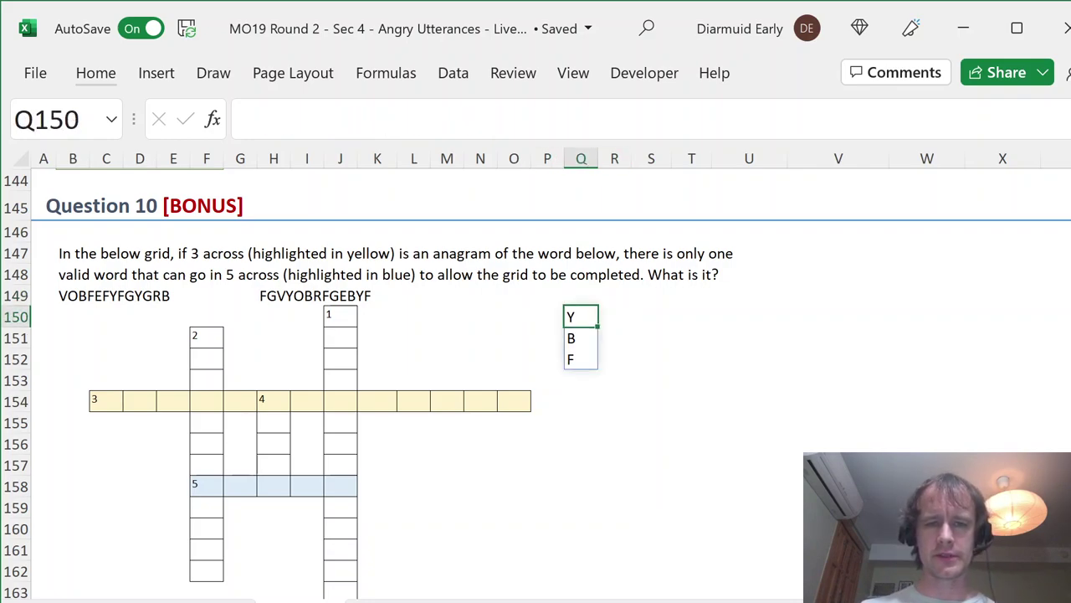
Step: Move the three extracted letters from Q150:Q152 to the range starting at R152
{"action": "key", "text": "ctrl+shift+Down"}
{"action": "key", "text": "ctrl+x"}
{"action": "key", "text": "Right"}
{"action": "key", "text": "Down"}
{"action": "key", "text": "Down"}
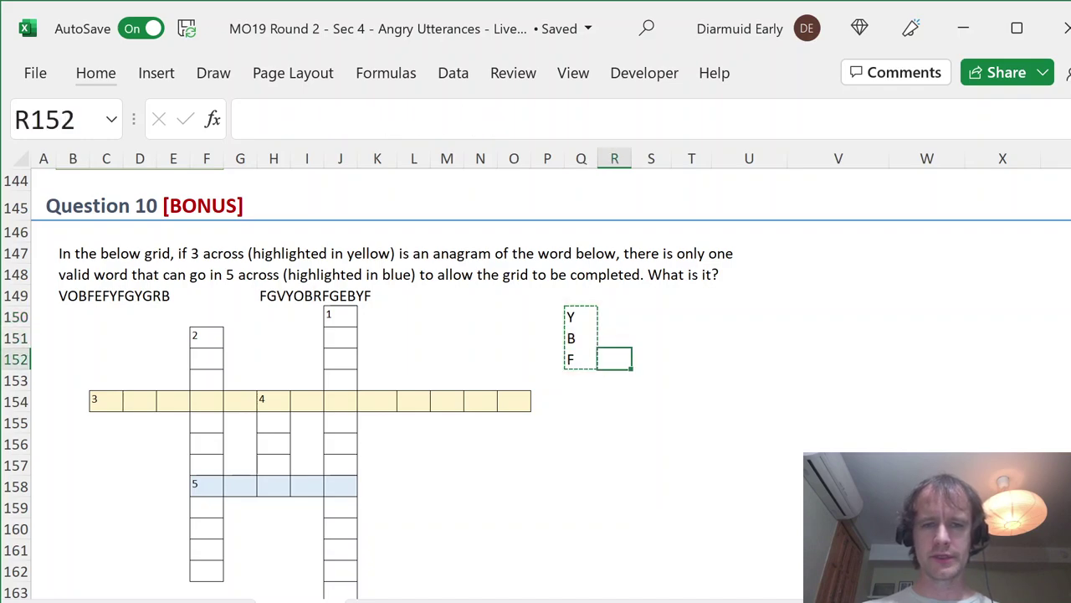
{"action": "key", "text": "ctrl+v"}
Step: Add the column headings "Let 1" in R151 and "Loc 1" in S151 above the extracted letters
{"action": "key", "text": "Up"}
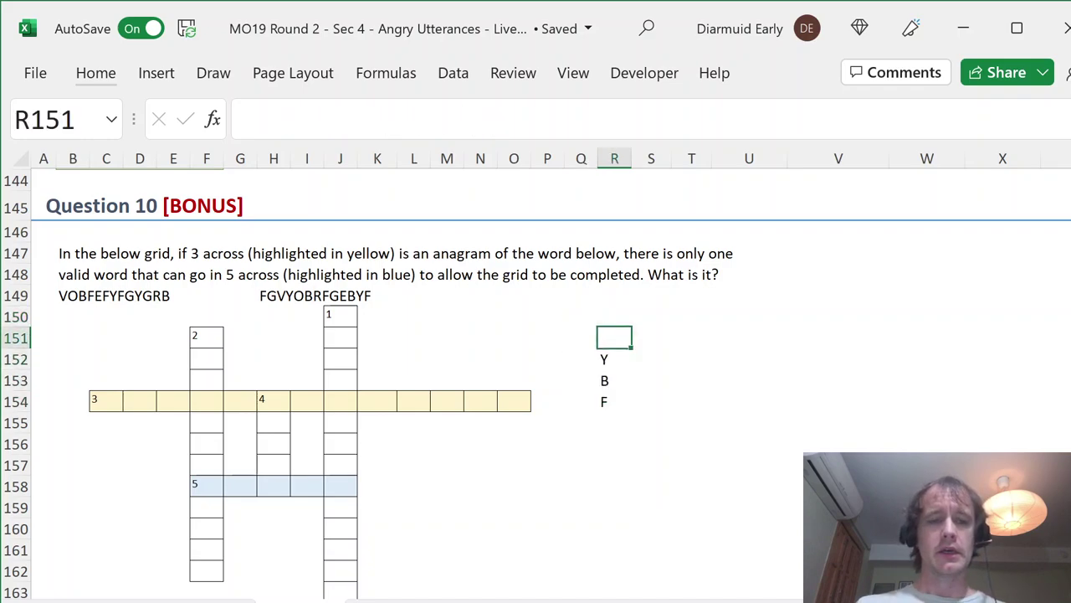
{"action": "type", "text": "Let 1"}
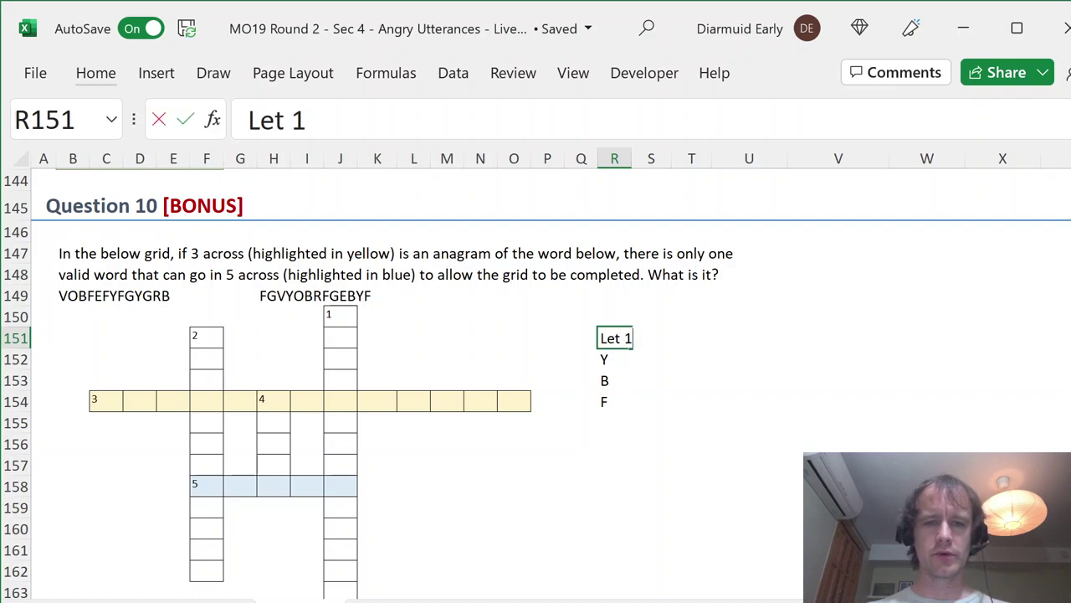
{"action": "key", "text": "Tab"}
{"action": "type", "text": "Loc"}
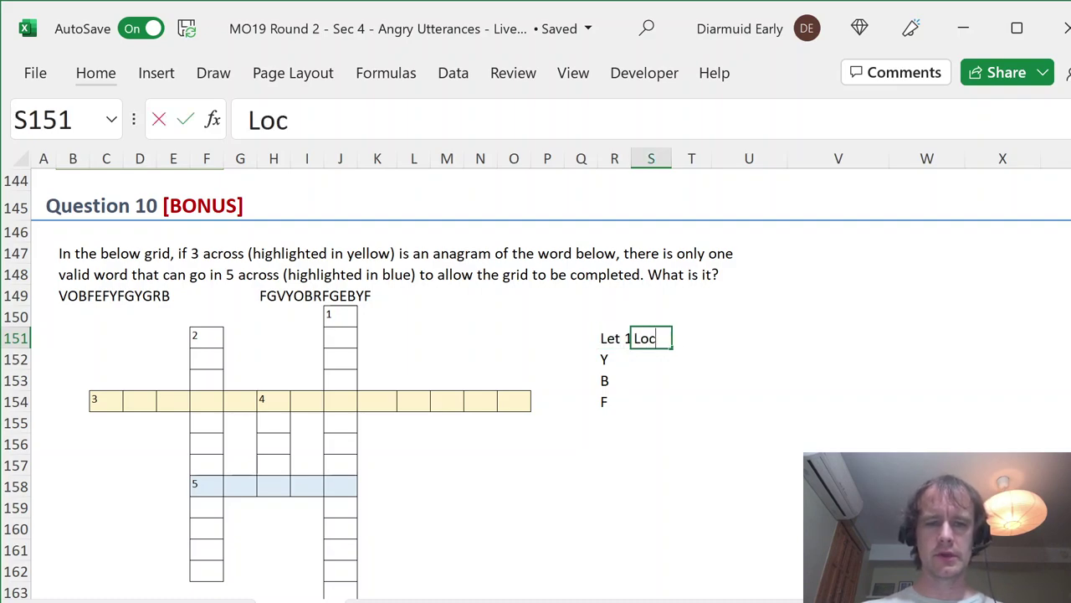
{"action": "type", "text": " 1"}
{"action": "key", "text": "Return"}
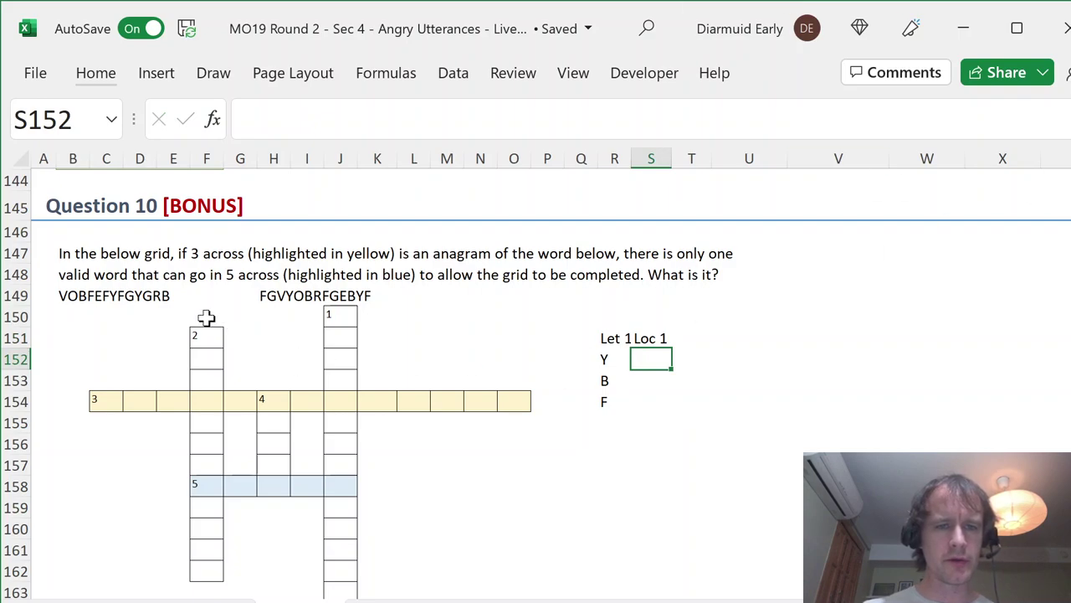
Step: Enter the positions 4, 1 and 5 under Loc 1 in S152:S154
{"action": "left_click_drag", "start_coordinate": [203, 337], "coordinate": [204, 383]}
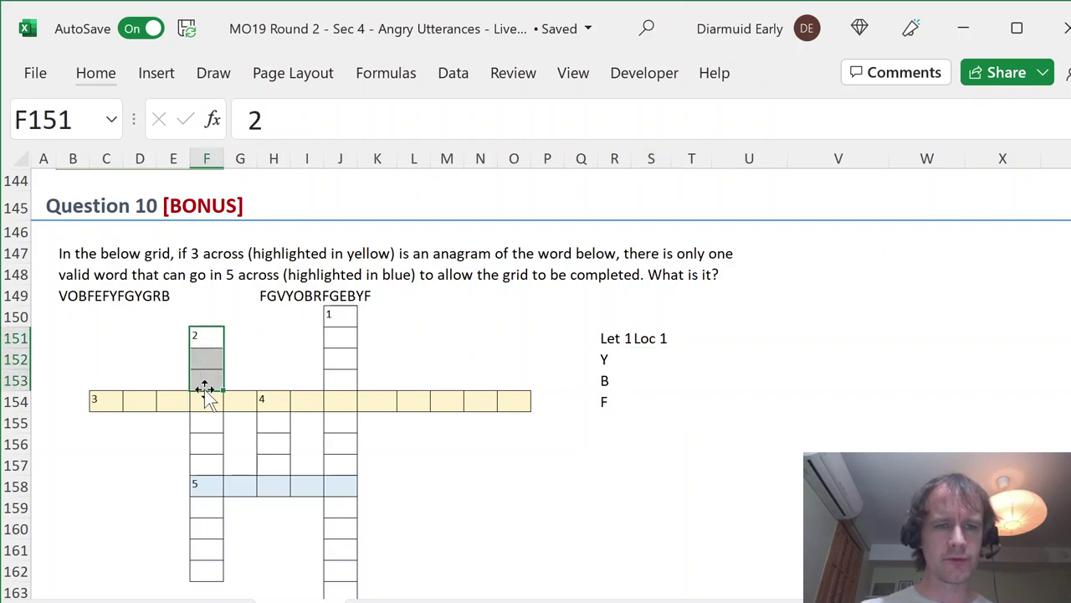
{"action": "left_click", "coordinate": [638, 360]}
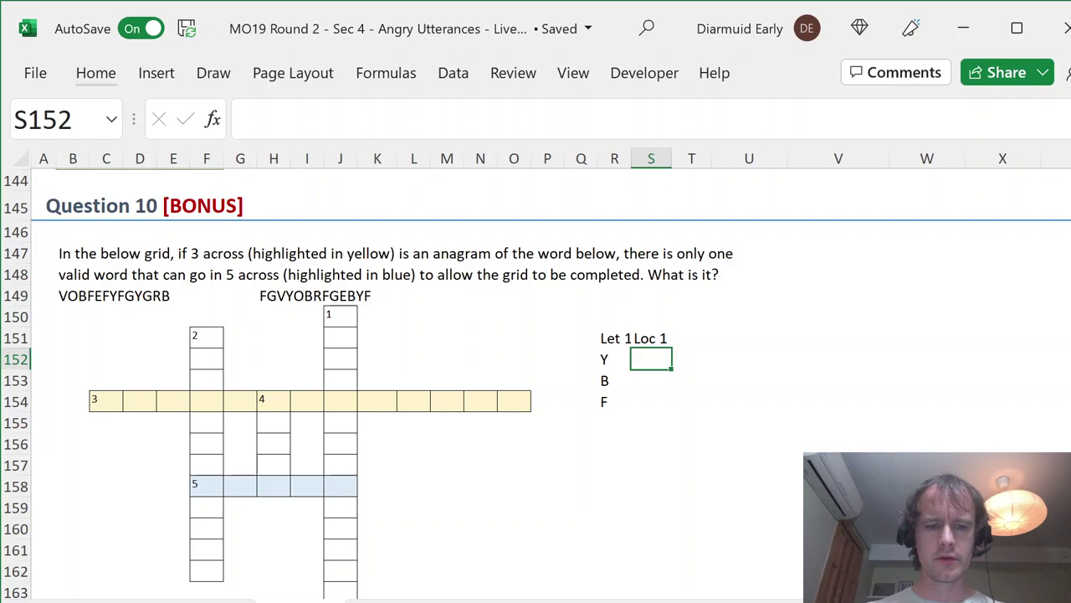
{"action": "type", "text": "4"}
{"action": "key", "text": "Return"}
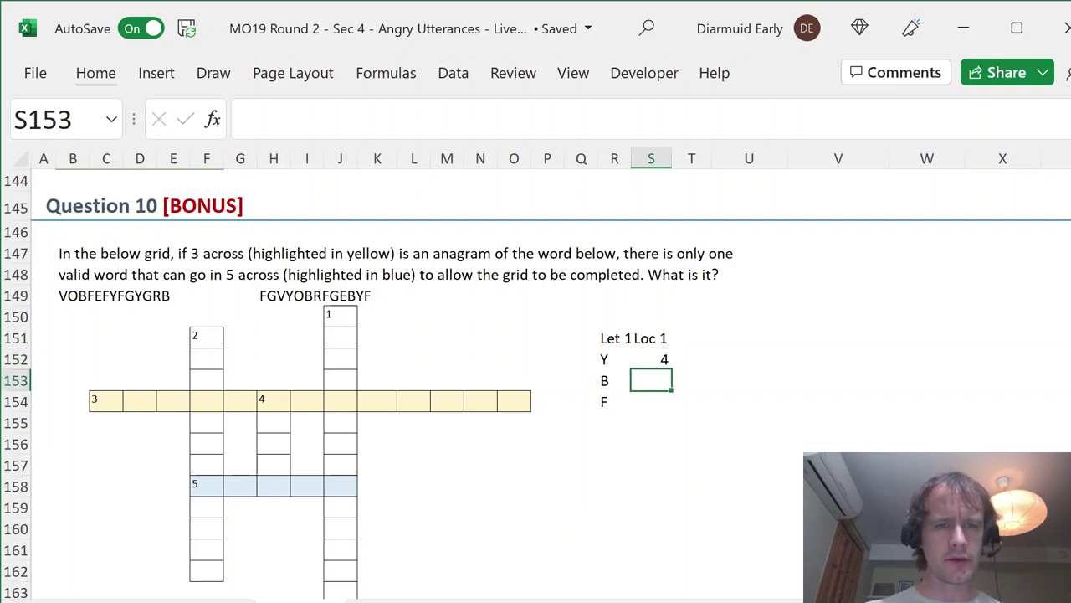
{"action": "key", "text": "Return"}
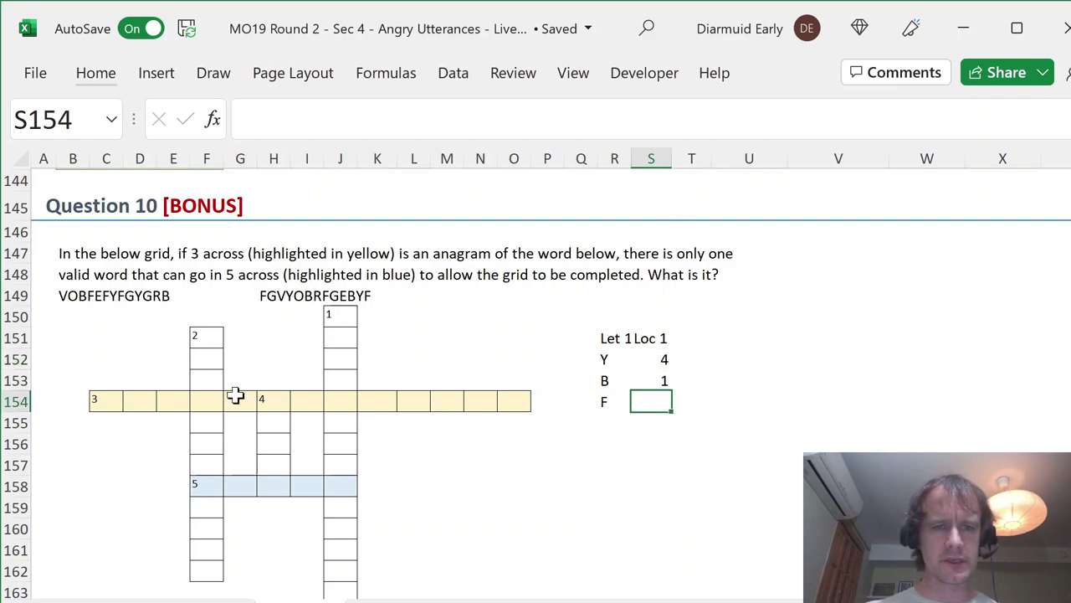
{"action": "type", "text": "5"}
{"action": "key", "text": "Return"}
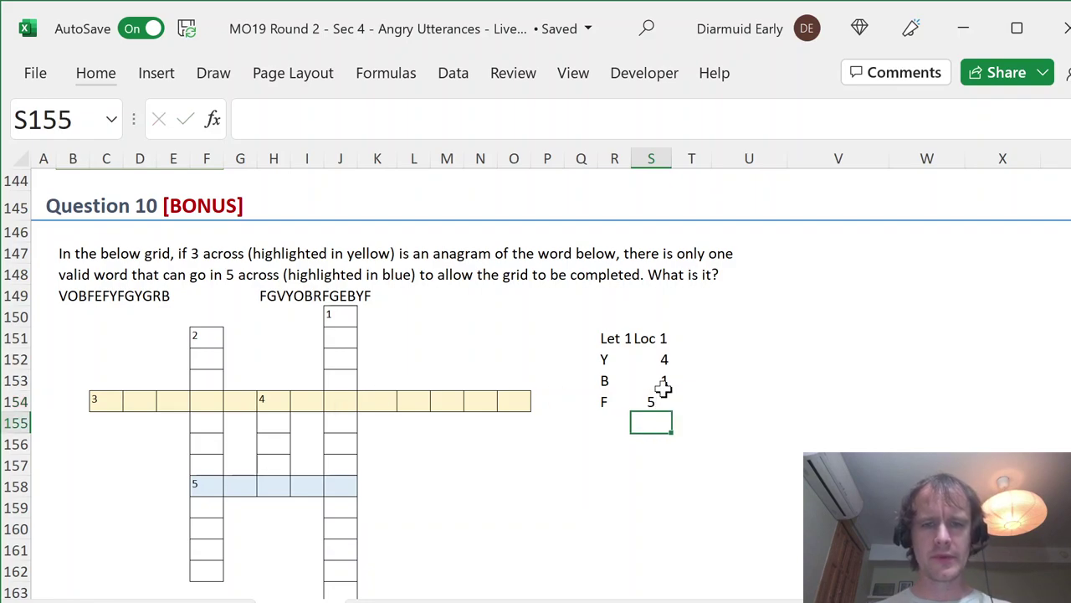
Step: Fill the cell above down into S154 to match its alignment, and restore 5 as its value
{"action": "key", "text": "Up"}
{"action": "key", "text": "Up"}
{"action": "key", "text": "Right"}
{"action": "key", "text": "Up"}
{"action": "key", "text": "Up"}
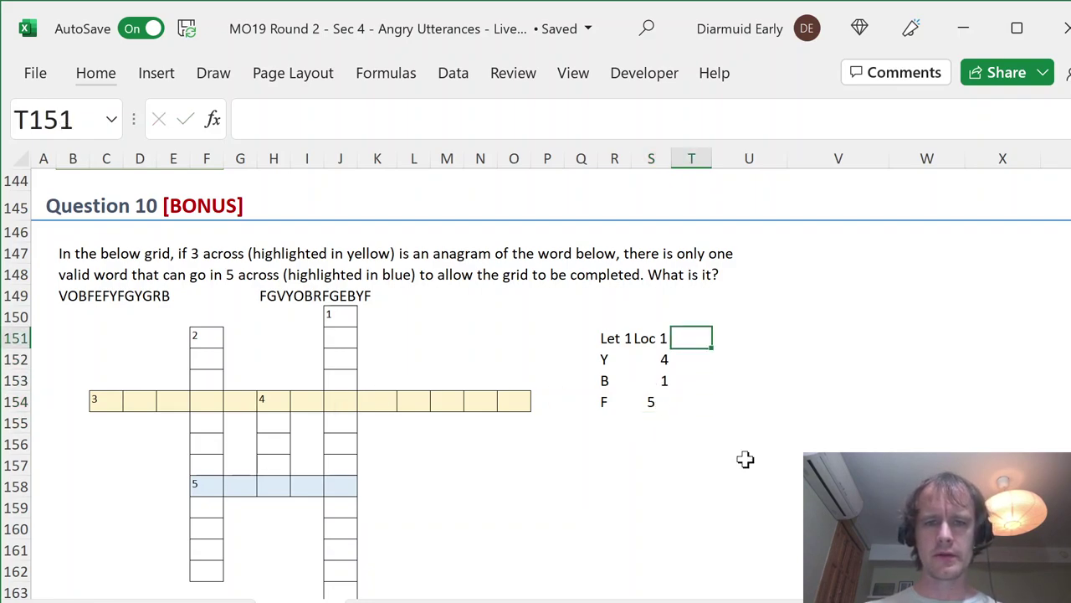
{"action": "left_click", "coordinate": [660, 383]}
{"action": "key", "text": "Down"}
{"action": "key", "text": "ctrl+d"}
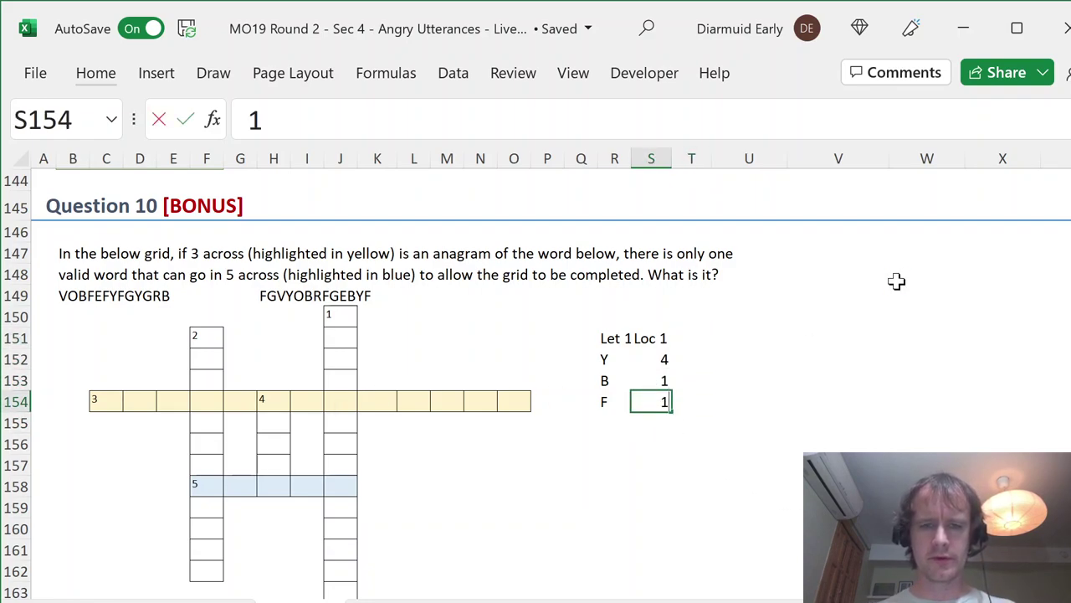
{"action": "key", "text": "Escape"}
Step: Add the column heading "Loc 2" in T151
{"action": "key", "text": "Up"}
{"action": "key", "text": "Up"}
{"action": "key", "text": "Up"}
{"action": "key", "text": "Right"}
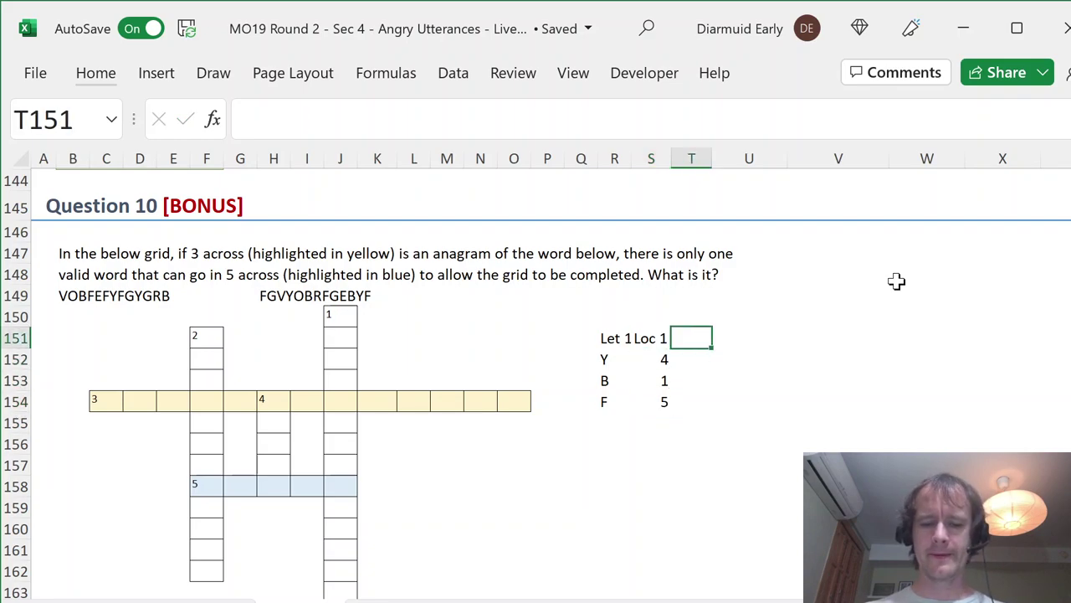
{"action": "type", "text": "Loc 2"}
{"action": "key", "text": "Return"}
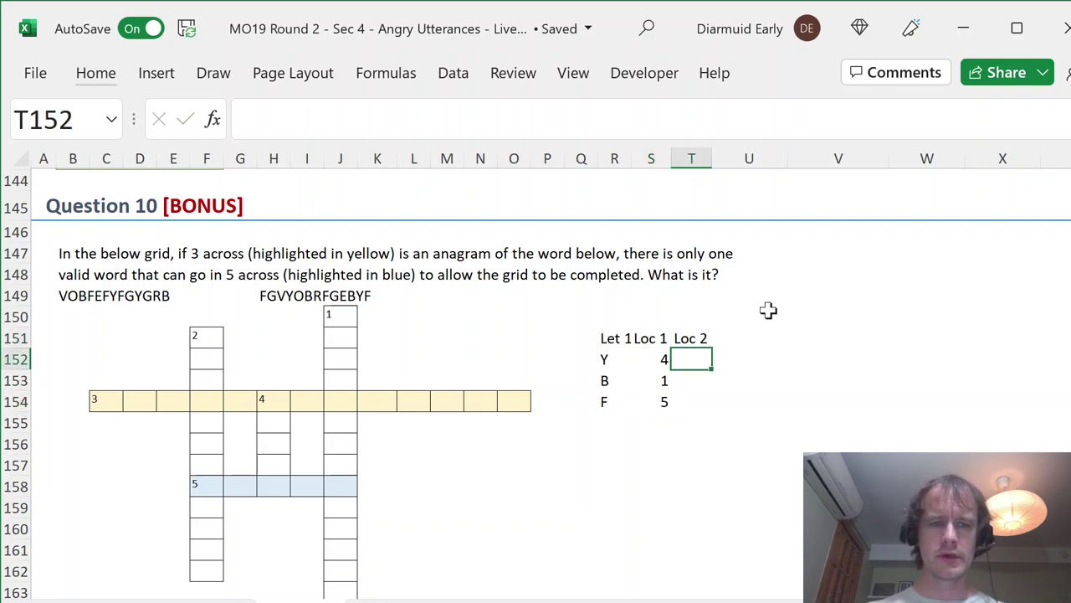
Step: Check the 5 across cells and fill T152:T154 with a formula adding 4 to Loc 1, starting with =S152+4
{"action": "left_click", "coordinate": [238, 478]}
{"action": "left_click_drag", "start_coordinate": [239, 478], "coordinate": [344, 488]}
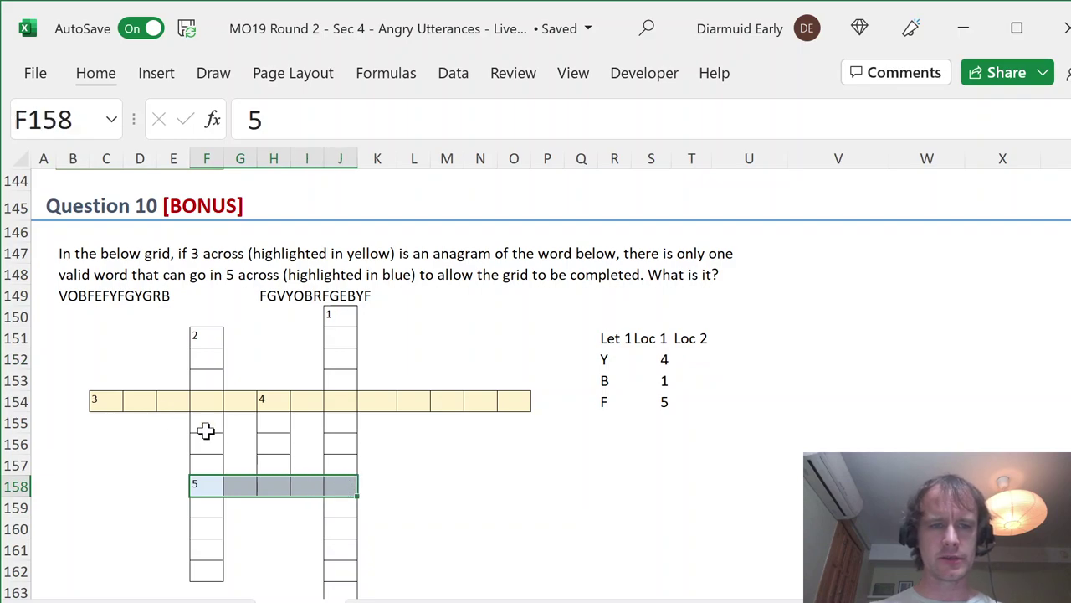
{"action": "left_click", "coordinate": [692, 345]}
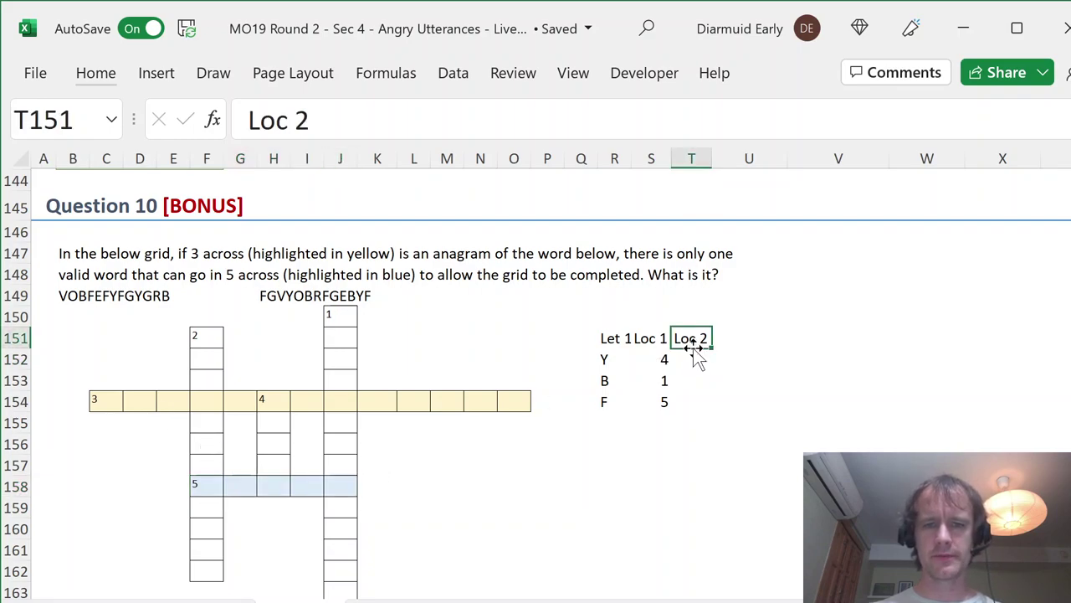
{"action": "key", "text": "Down"}
{"action": "key", "text": "shift+Down"}
{"action": "key", "text": "shift+Down"}
{"action": "type", "text": "="}
{"action": "key", "text": "Left"}
{"action": "type", "text": "+4"}
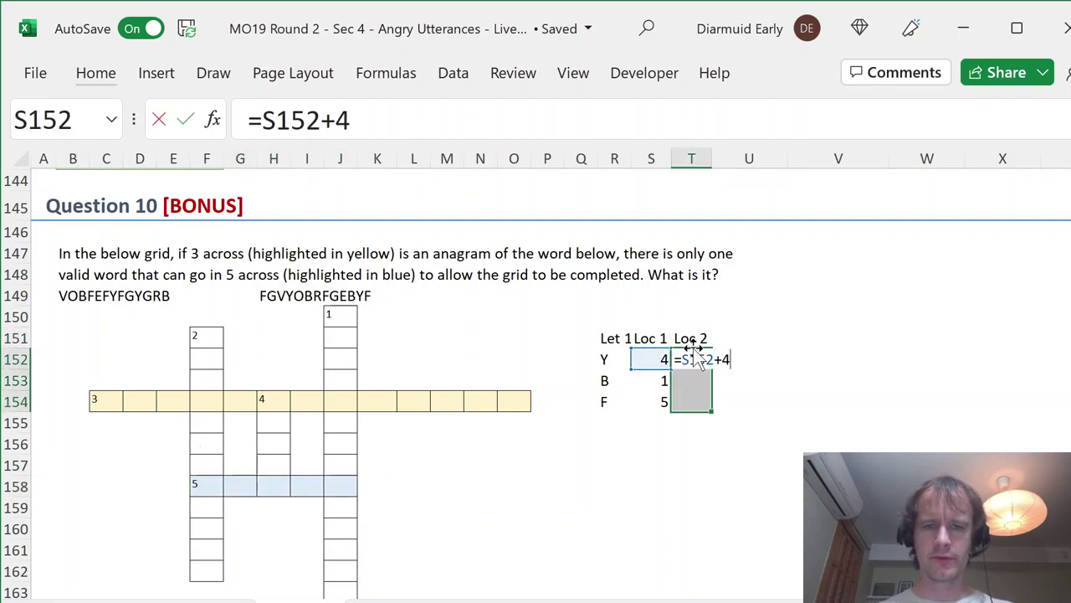
{"action": "key", "text": "ctrl+Return"}
Step: Copy only the formatting of T153 to T154
{"action": "key", "text": "Up"}
{"action": "key", "text": "Right"}
{"action": "key", "text": "Left"}
{"action": "key", "text": "Down"}
{"action": "key", "text": "Down"}
{"action": "key", "text": "ctrl+c"}
{"action": "key", "text": "Down"}
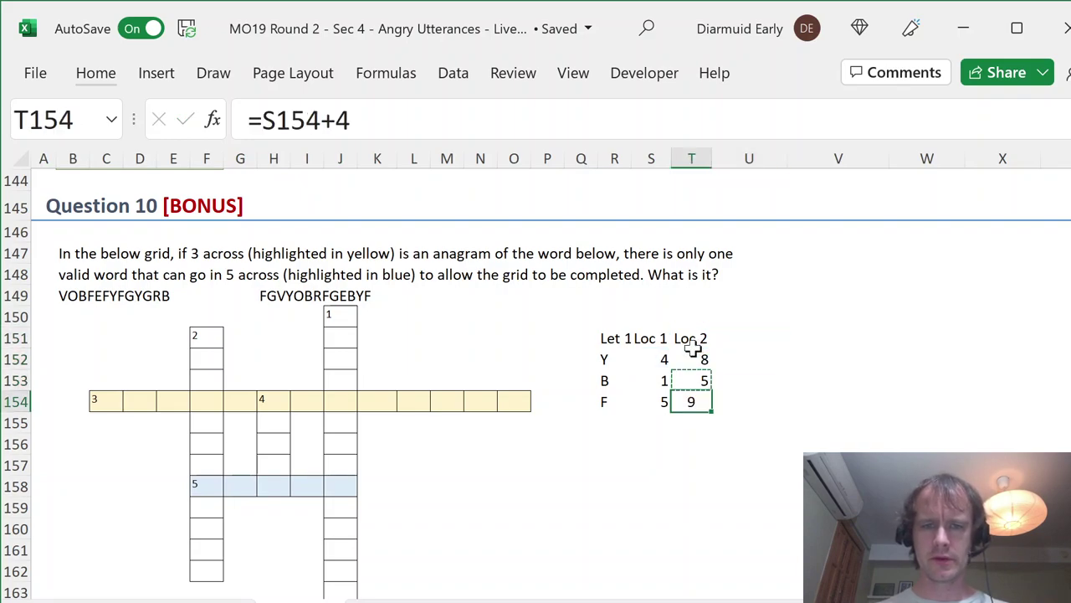
{"action": "key", "text": "ctrl+alt+v"}
{"action": "key", "text": "t"}
{"action": "key", "text": "Return"}
Step: Copy only the formatting of U153:X153 down to U154:X154
{"action": "key", "text": "Up"}
{"action": "key", "text": "Up"}
{"action": "key", "text": "Right"}
{"action": "key", "text": "Left"}
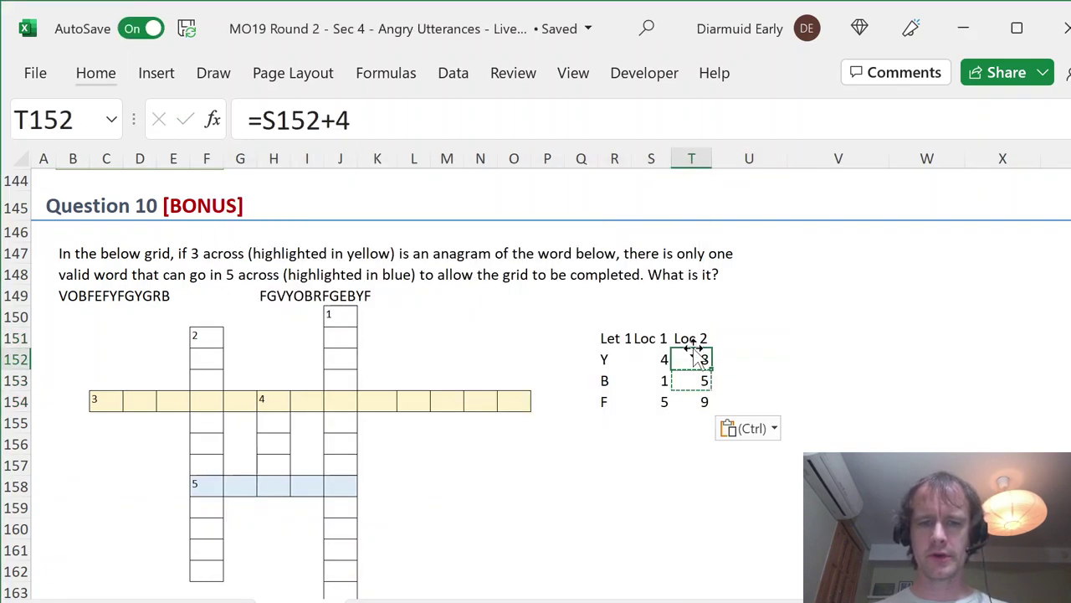
{"action": "key", "text": "Down"}
{"action": "key", "text": "Down"}
{"action": "key", "text": "Right"}
{"action": "key", "text": "Up"}
{"action": "key", "text": "shift+Right"}
{"action": "key", "text": "shift+Right"}
{"action": "key", "text": "shift+Right"}
{"action": "key", "text": "shift+Down"}
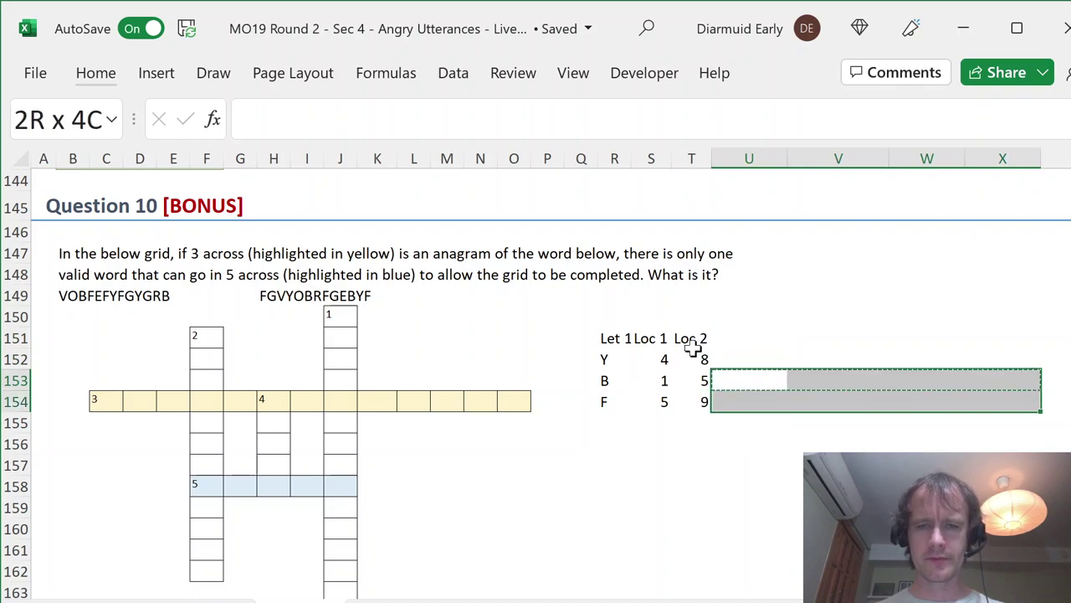
{"action": "key", "text": "ctrl+alt+v"}
{"action": "key", "text": "t"}
{"action": "key", "text": "Return"}
Step: Add the column heading "Len" in U151
{"action": "key", "text": "Up"}
{"action": "key", "text": "Up"}
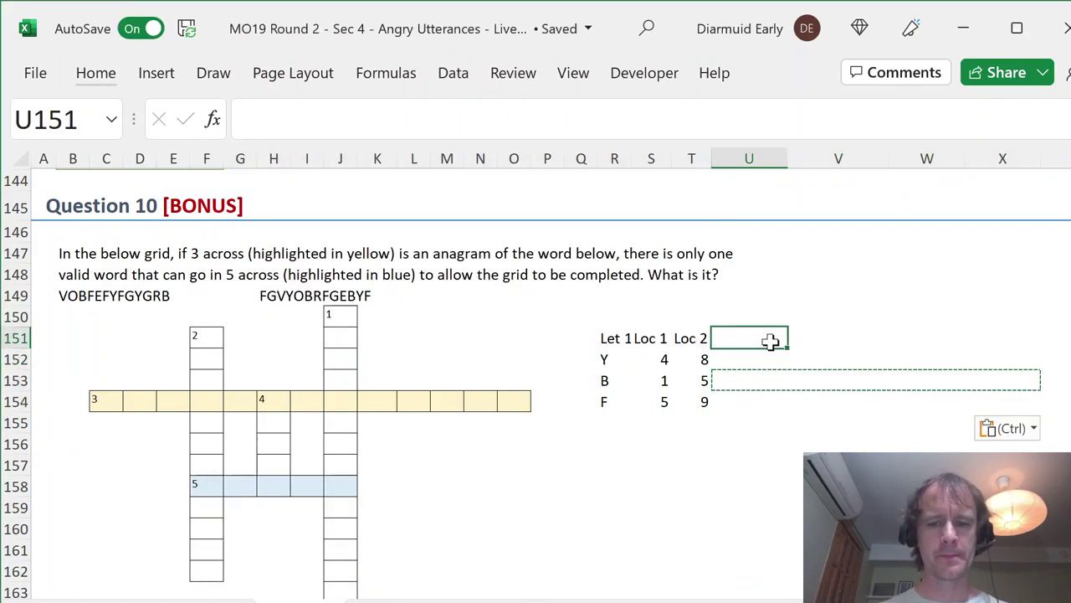
{"action": "type", "text": "Len"}
{"action": "key", "text": "Return"}
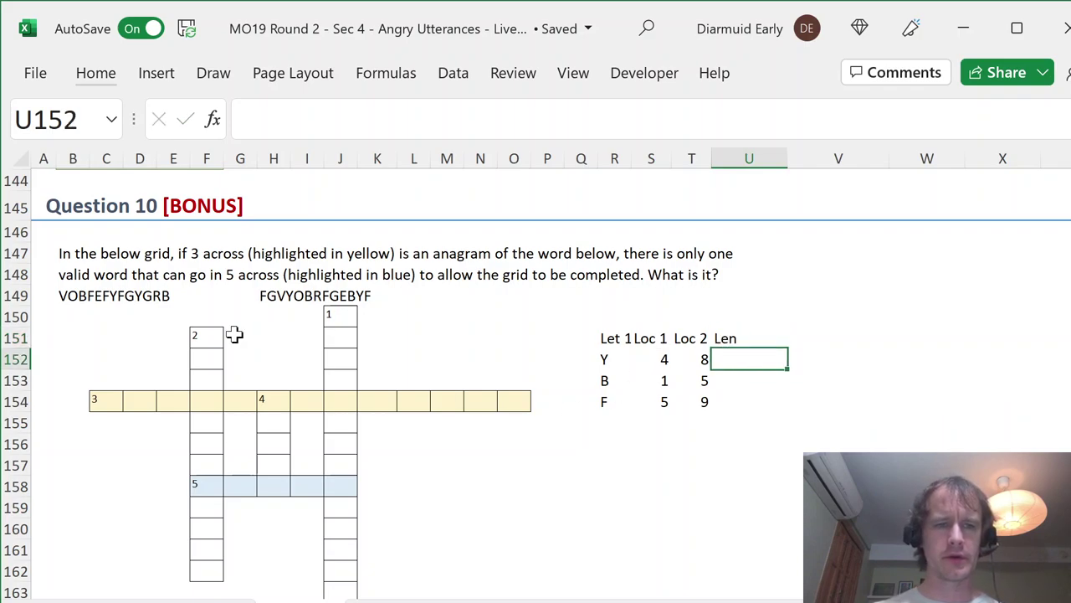
Step: Count the cells of 2, 4 and 1 down and enter the lengths 12, 5 and 15 in U152:U154
{"action": "left_click_drag", "start_coordinate": [213, 338], "coordinate": [203, 574]}
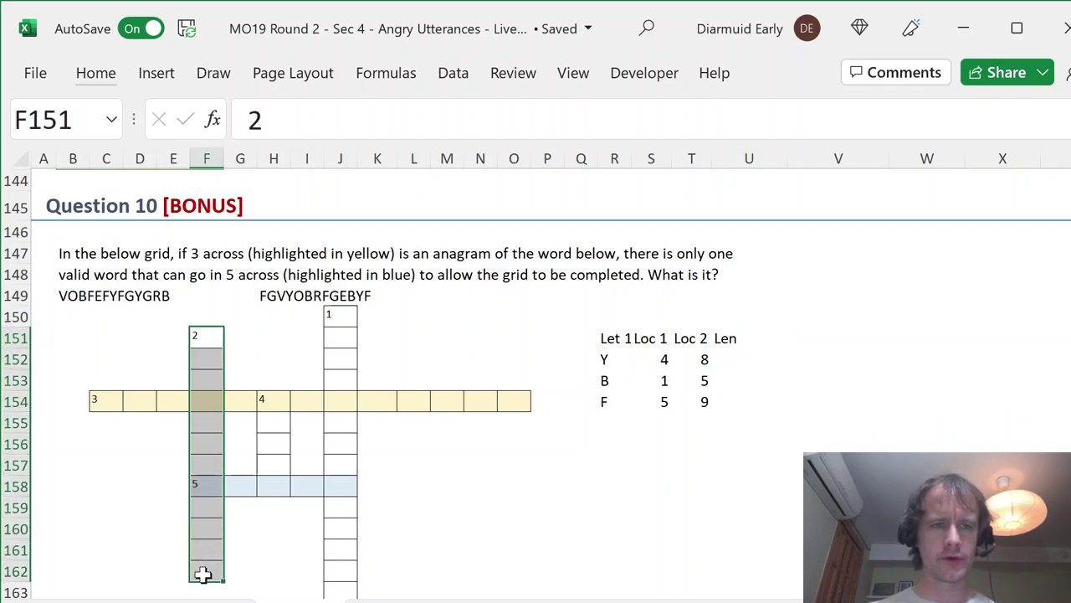
{"action": "left_click_drag", "start_coordinate": [285, 407], "coordinate": [279, 488]}
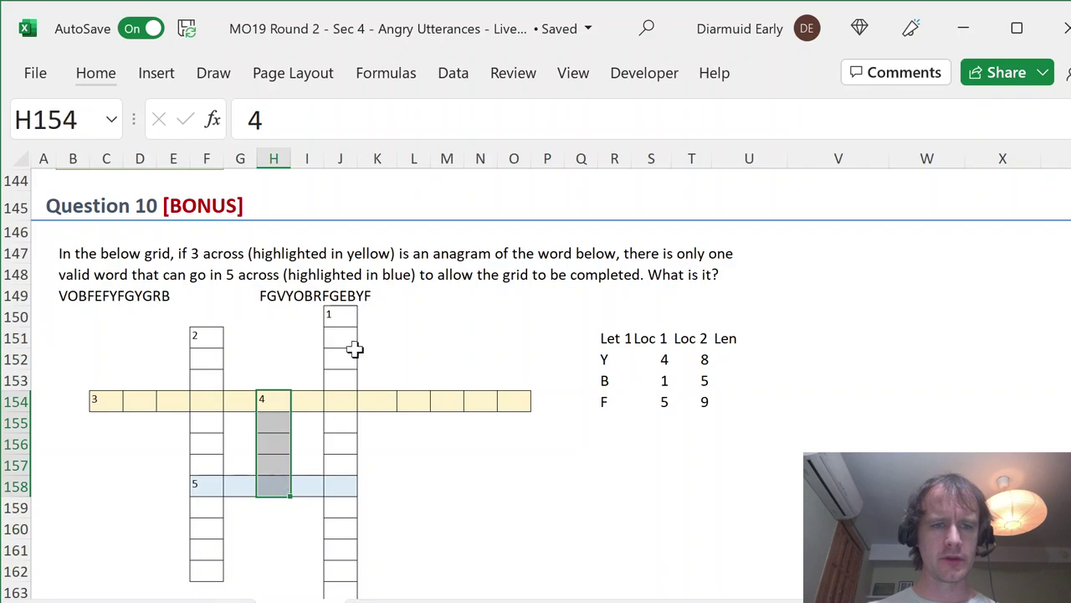
{"action": "scroll", "coordinate": [348, 322], "scroll_direction": "down", "scroll_amount": 1}
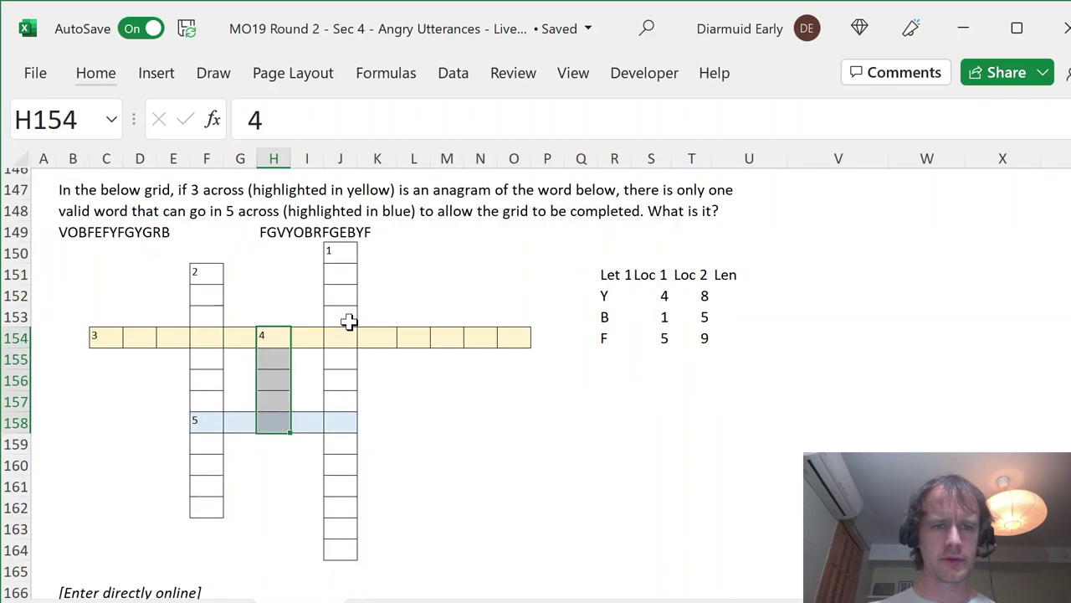
{"action": "left_click_drag", "start_coordinate": [340, 251], "coordinate": [339, 559]}
{"action": "left_click", "coordinate": [731, 295]}
{"action": "type", "text": "12"}
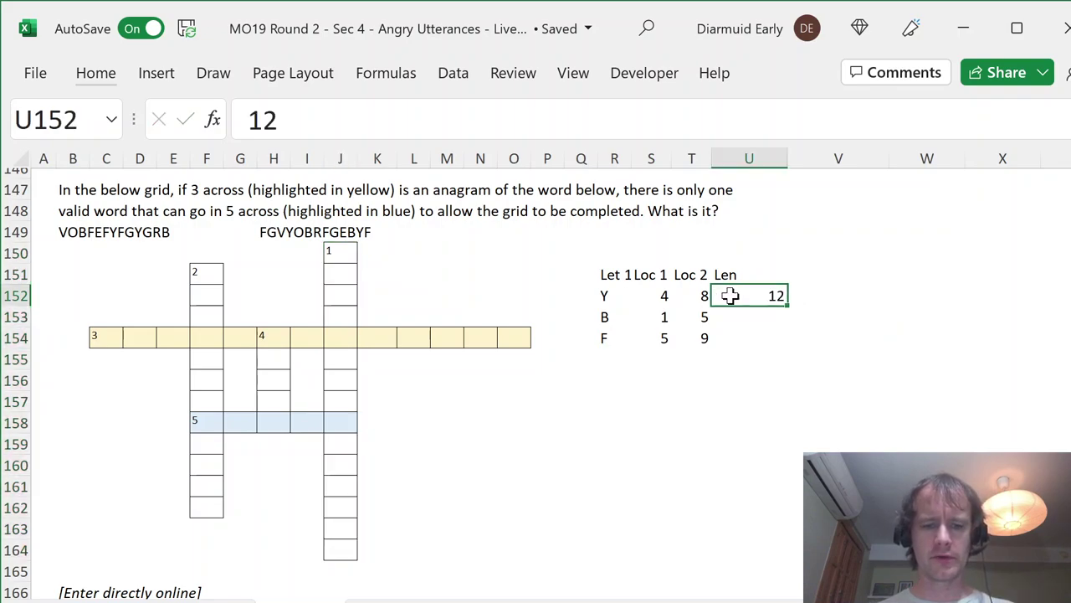
{"action": "key", "text": "Return"}
{"action": "type", "text": "5"}
{"action": "key", "text": "Return"}
{"action": "type", "text": "15"}
{"action": "key", "text": "Return"}
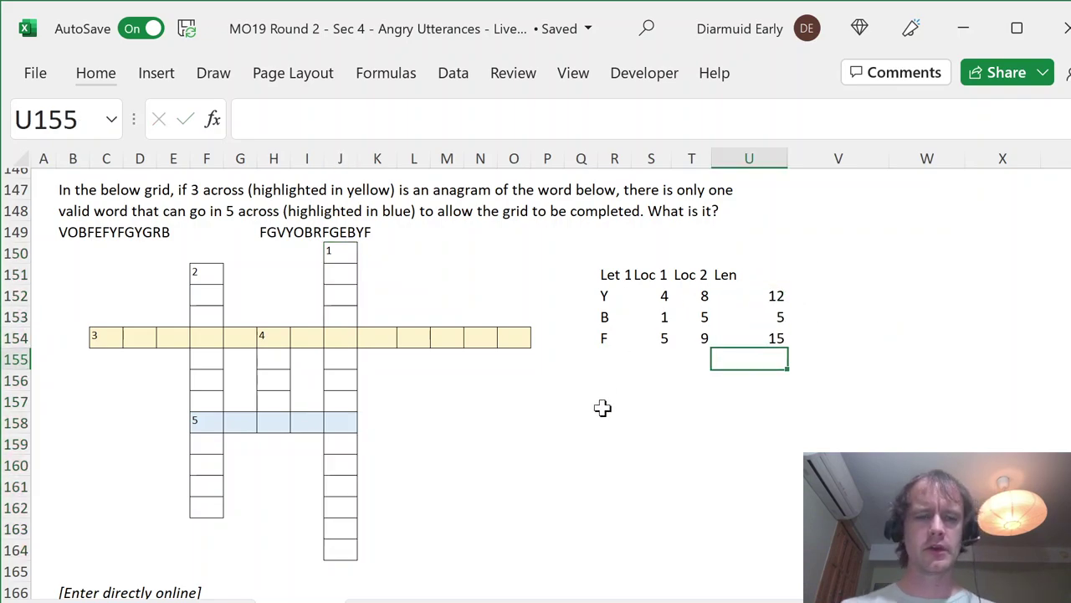
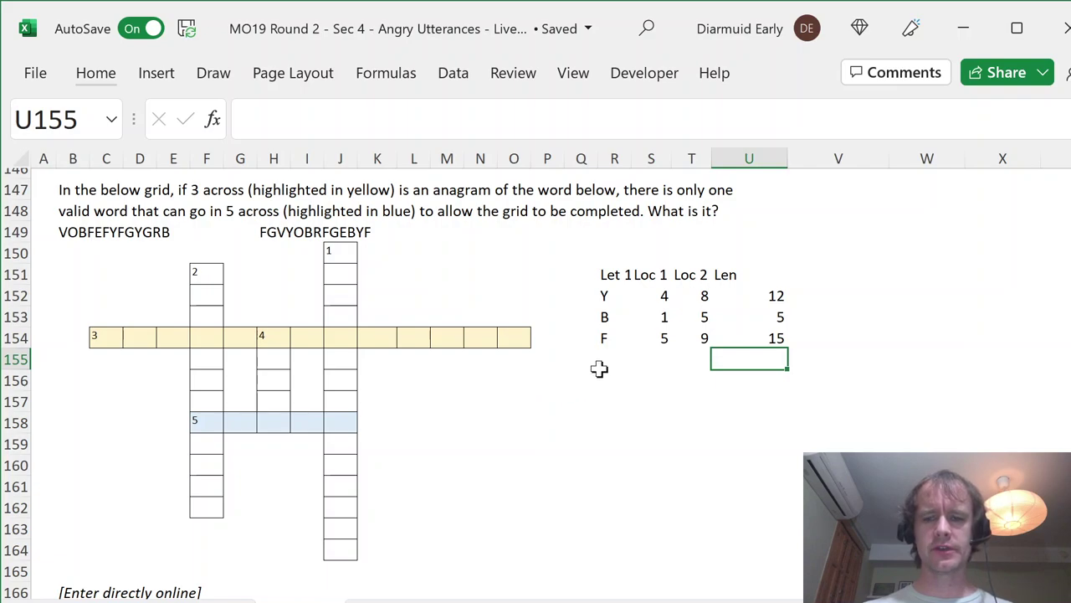
Step: Examine where the three down words cross 3 across and 5 across in the grid
{"action": "left_click", "coordinate": [198, 419]}
{"action": "left_click", "coordinate": [276, 418]}
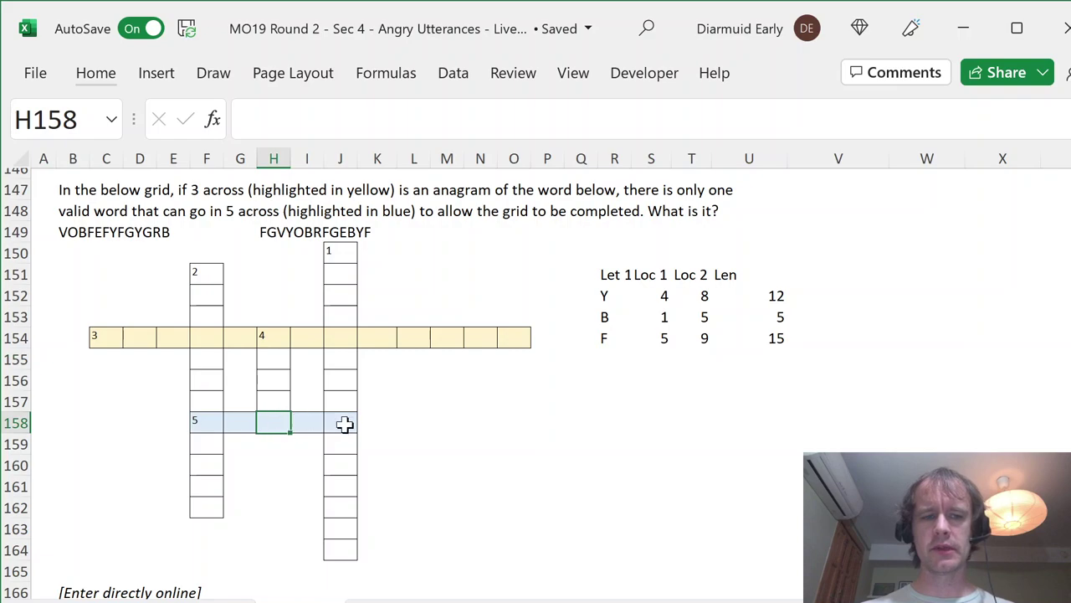
{"action": "left_click", "coordinate": [345, 422]}
{"action": "left_click", "coordinate": [203, 337]}
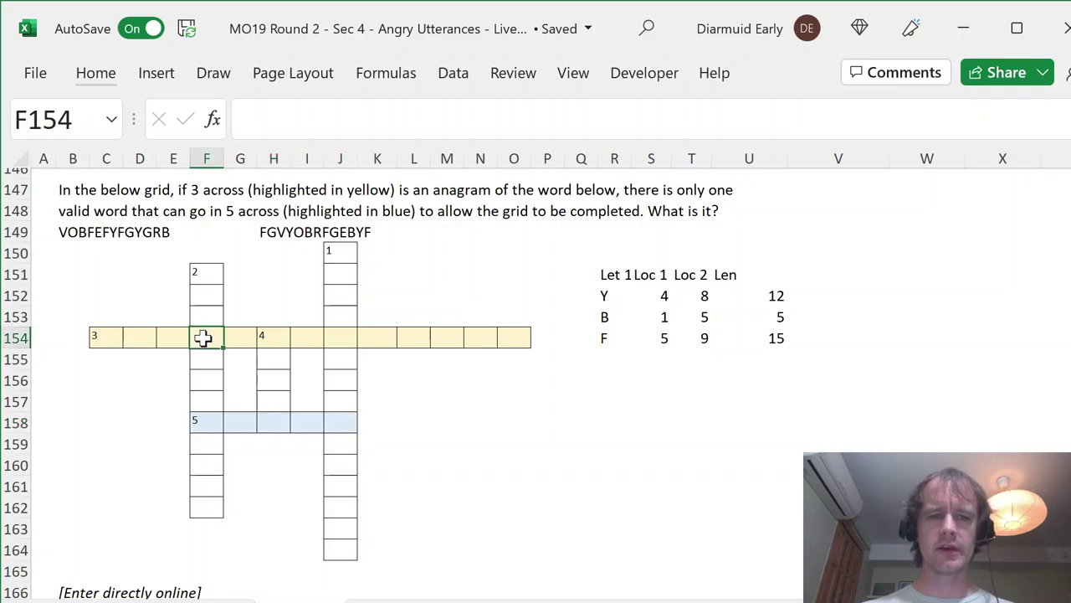
{"action": "left_click", "coordinate": [207, 424]}
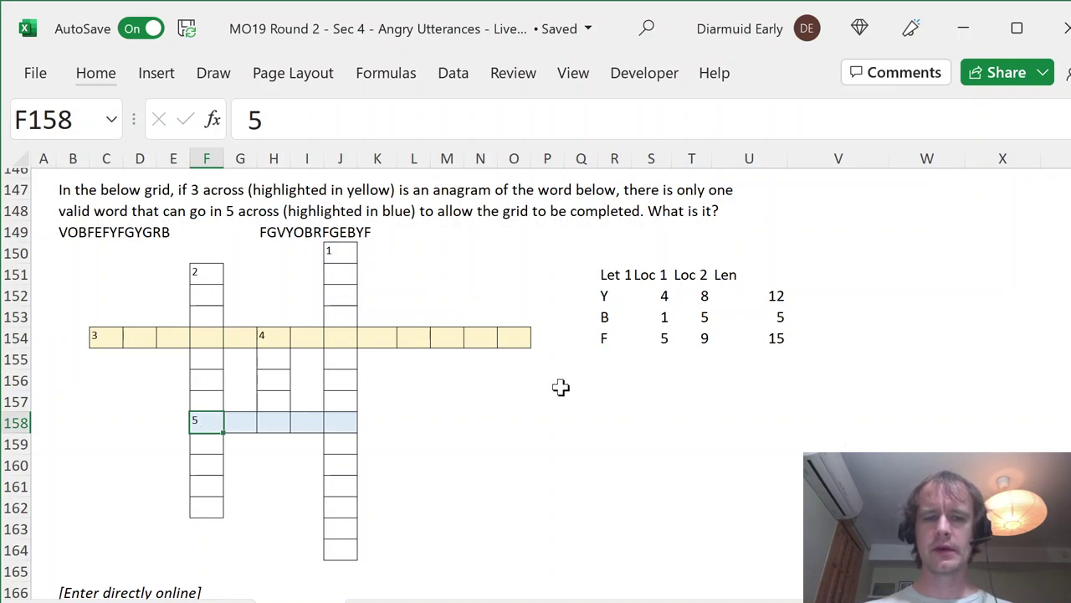
{"action": "left_click", "coordinate": [265, 336]}
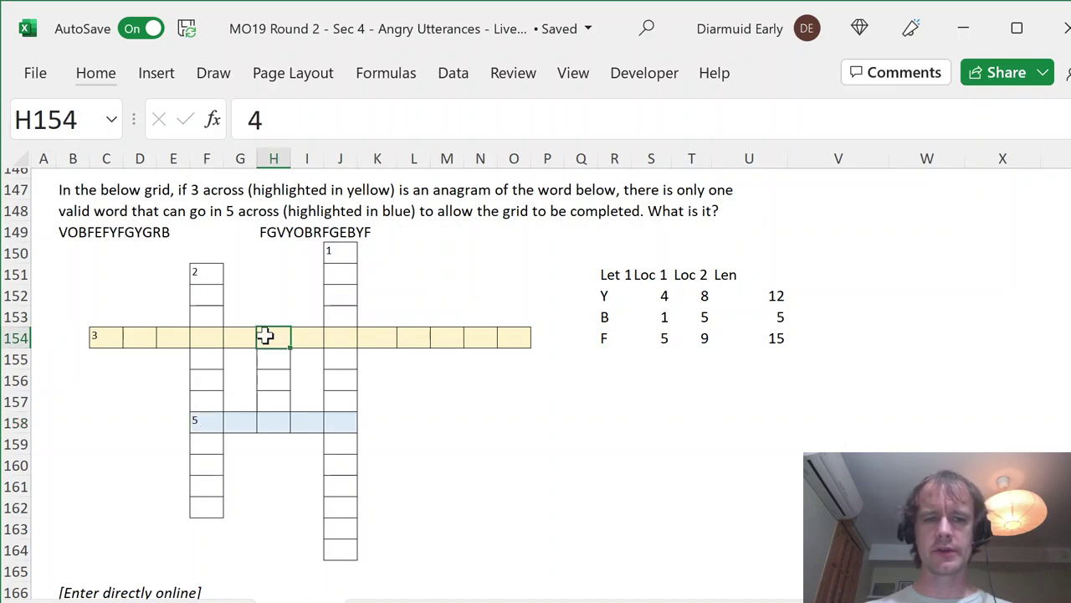
{"action": "left_click", "coordinate": [271, 429]}
{"action": "left_click", "coordinate": [350, 335]}
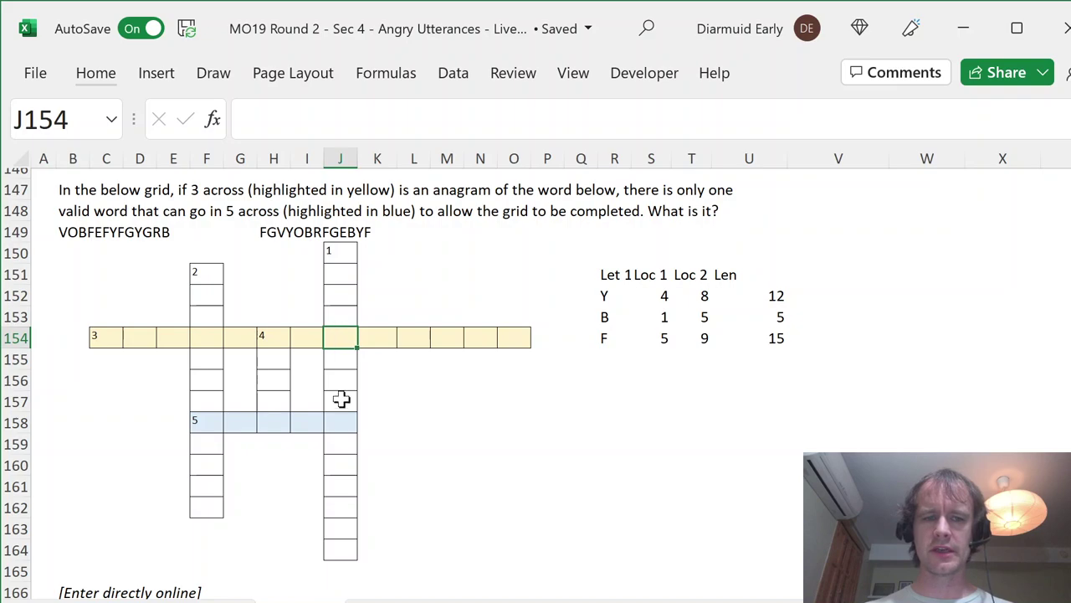
{"action": "left_click", "coordinate": [341, 421]}
Step: Start a LET formula in R156 with WordsByLen as its first variable name
{"action": "left_click", "coordinate": [613, 400]}
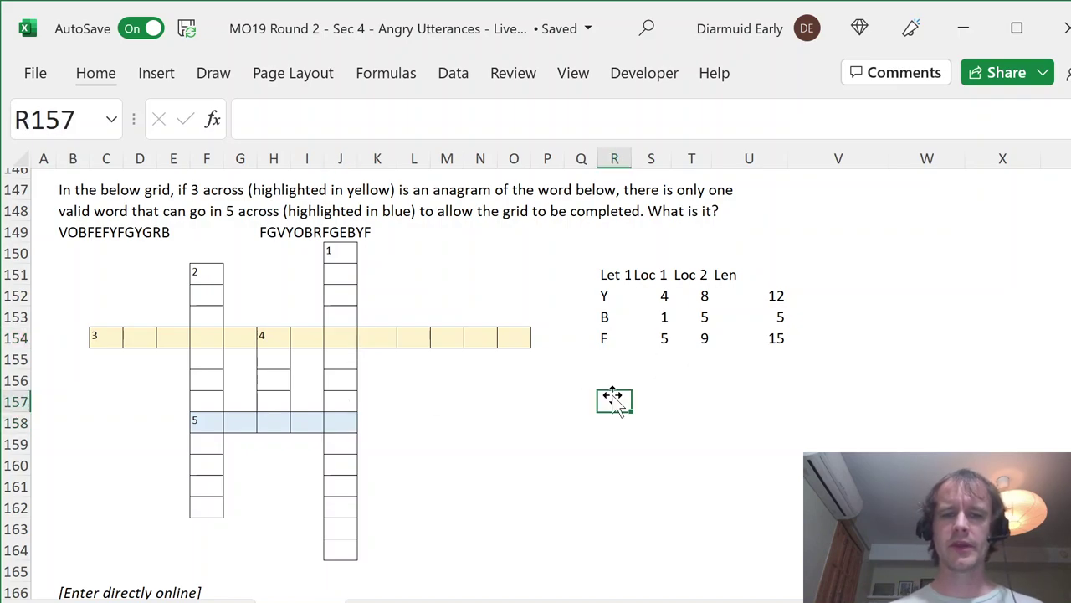
{"action": "key", "text": "Up"}
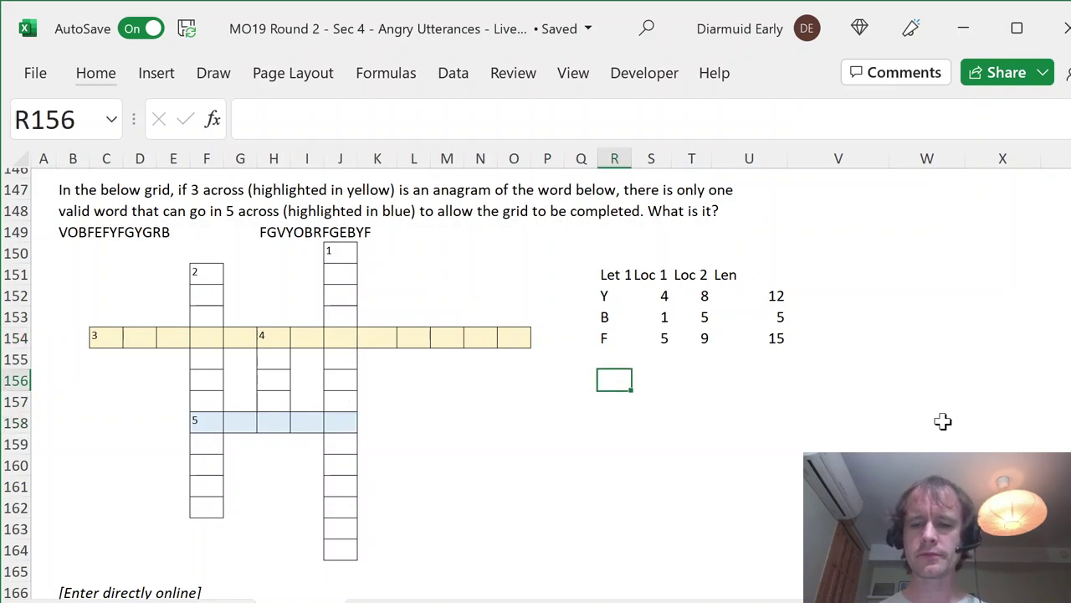
{"action": "type", "text": "="}
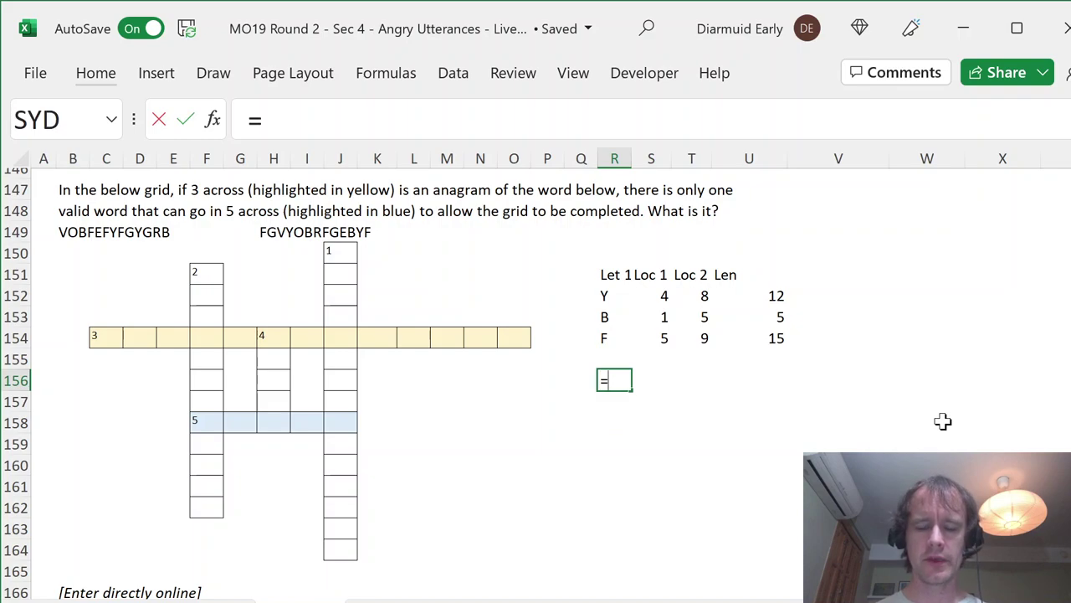
{"action": "type", "text": "let"}
{"action": "key", "text": "Tab"}
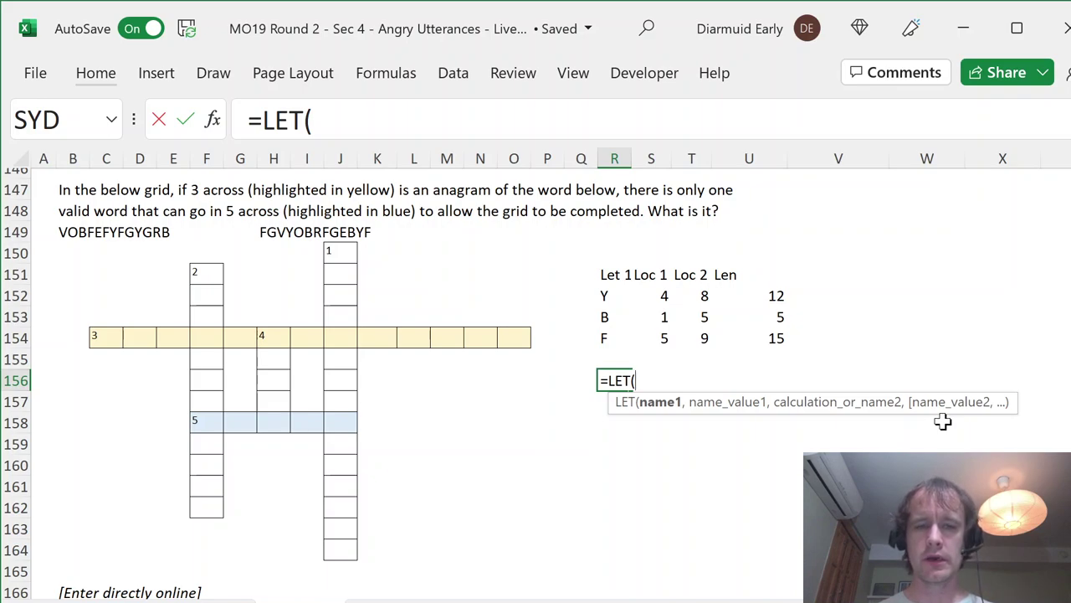
{"action": "type", "text": "WordsB"}
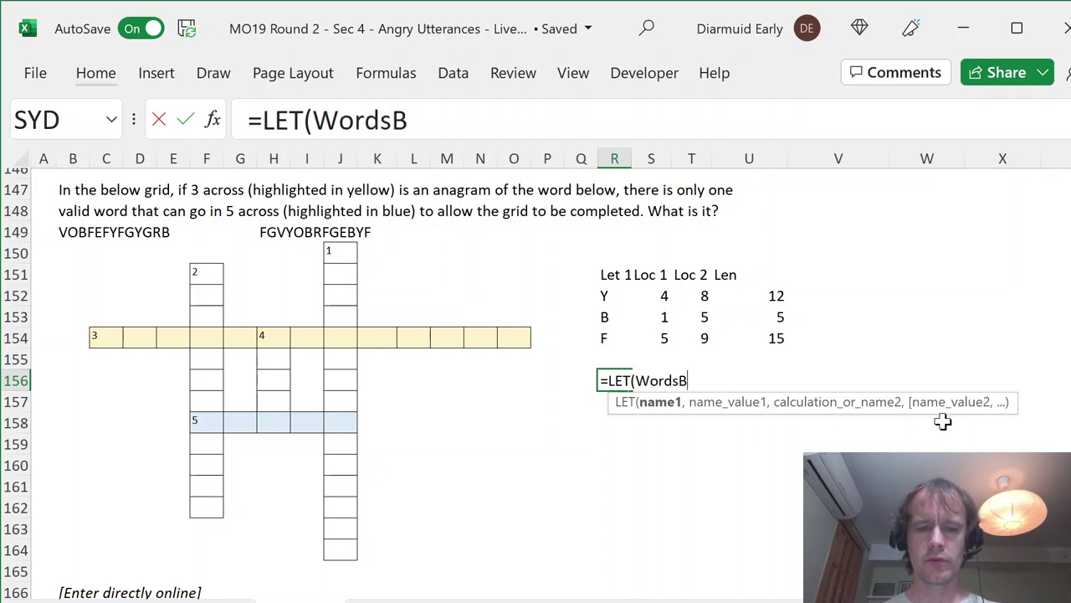
{"action": "type", "text": "yLen,"}
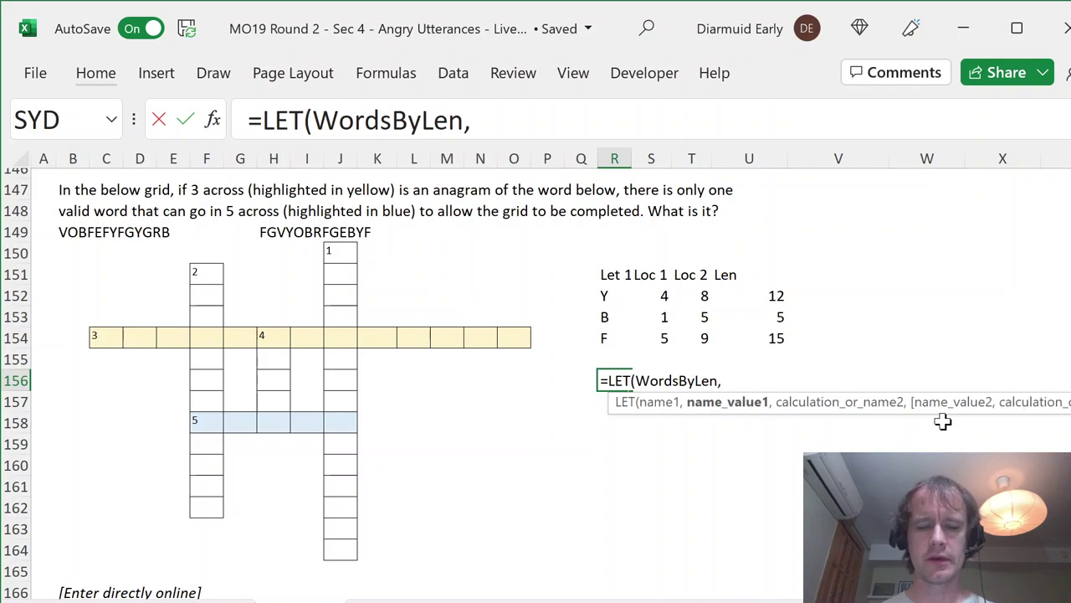
Step: Define WordsByLen as a FILTER of WordList[Word] where WordList[Length] equals the word length in U152
{"action": "type", "text": "fil"}
{"action": "key", "text": "Tab"}
{"action": "type", "text": "word"}
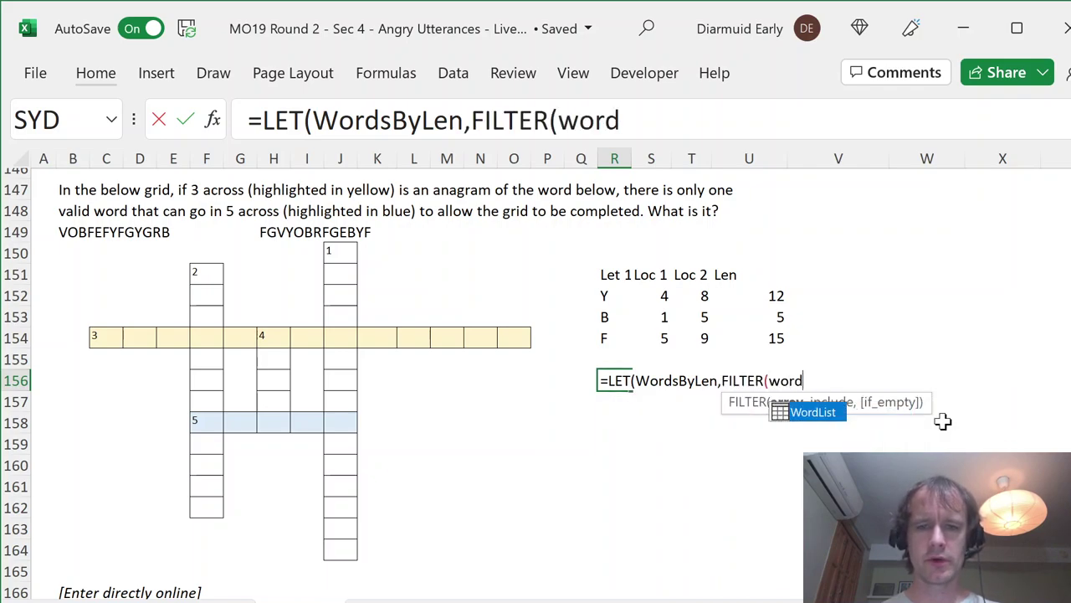
{"action": "key", "text": "Tab"}
{"action": "type", "text": "[w"}
{"action": "key", "text": "Tab"}
{"action": "type", "text": "],word"}
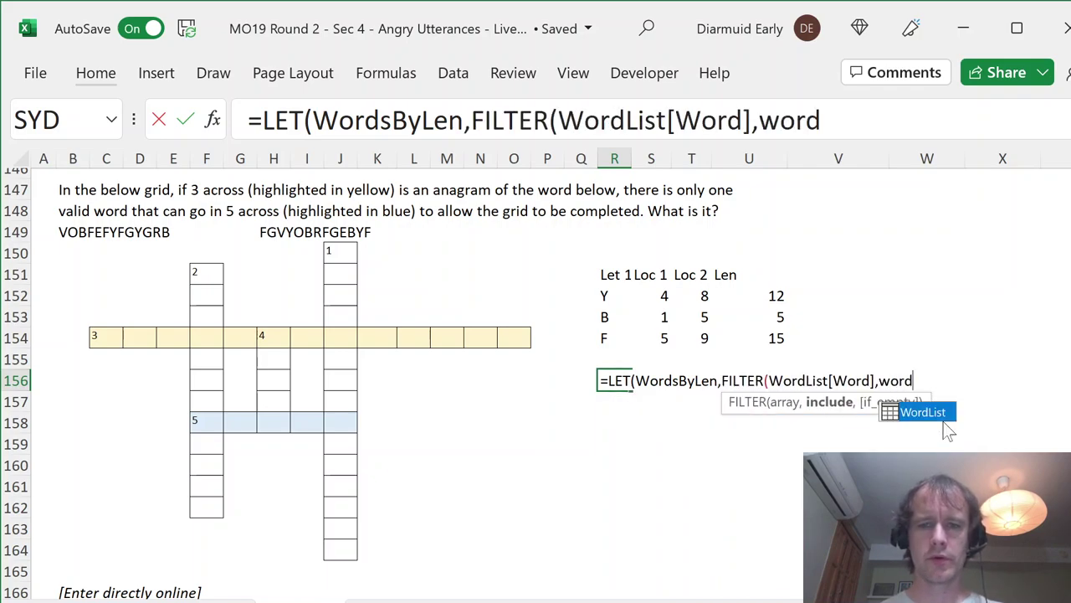
{"action": "key", "text": "Tab"}
{"action": "type", "text": "[l"}
{"action": "key", "text": "Tab"}
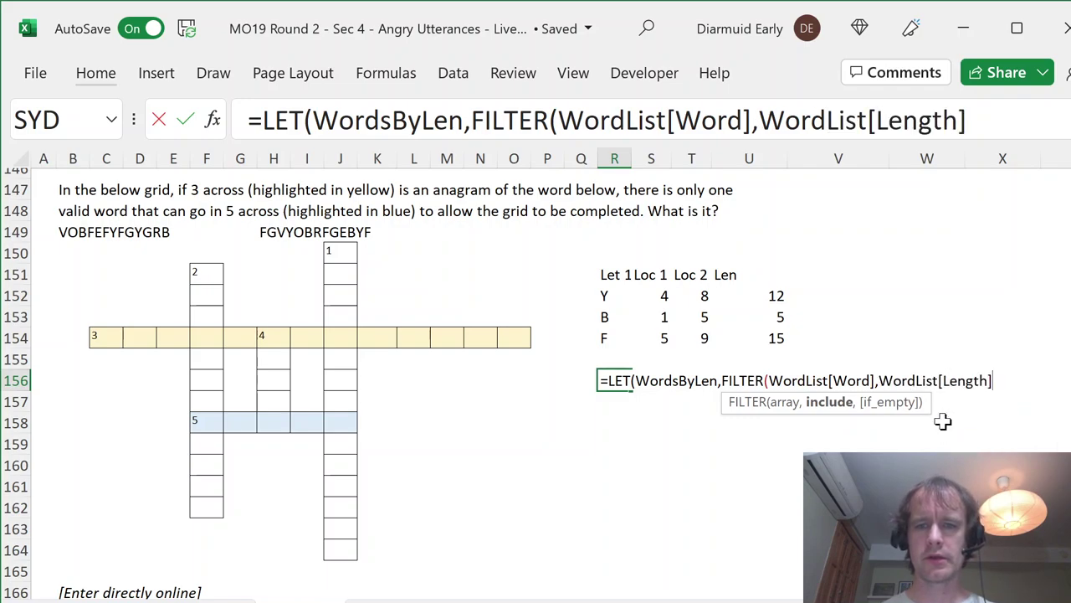
{"action": "left_click", "coordinate": [751, 295]}
{"action": "type", "text": ")"}
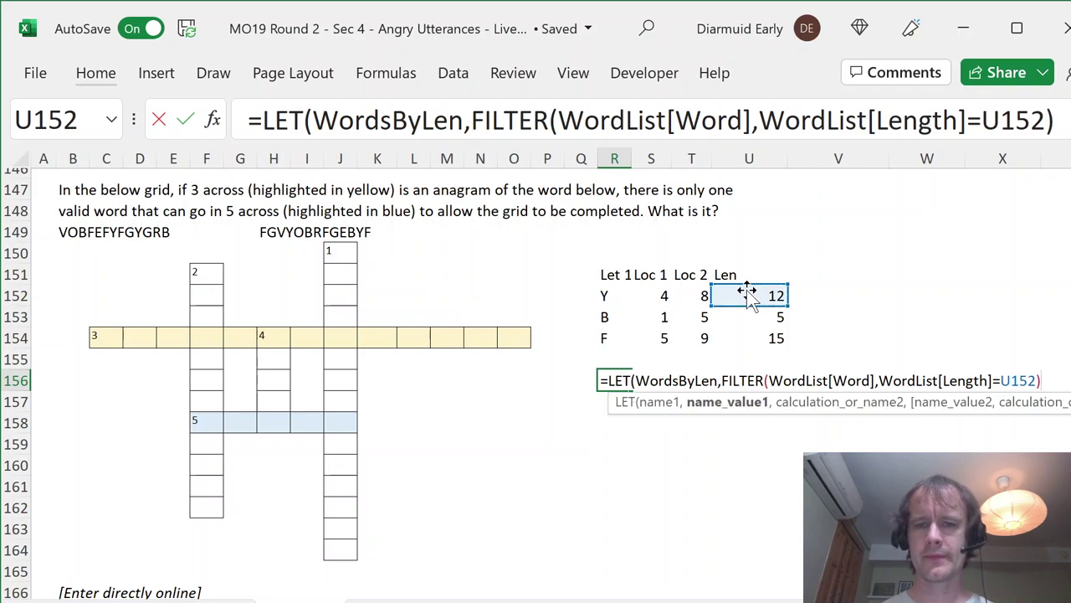
Step: Add a second FILTER on a new line of the formula, with WordsByLen as its array
{"action": "type", "text": ","}
{"action": "key", "text": "alt+Return"}
{"action": "type", "text": "fil"}
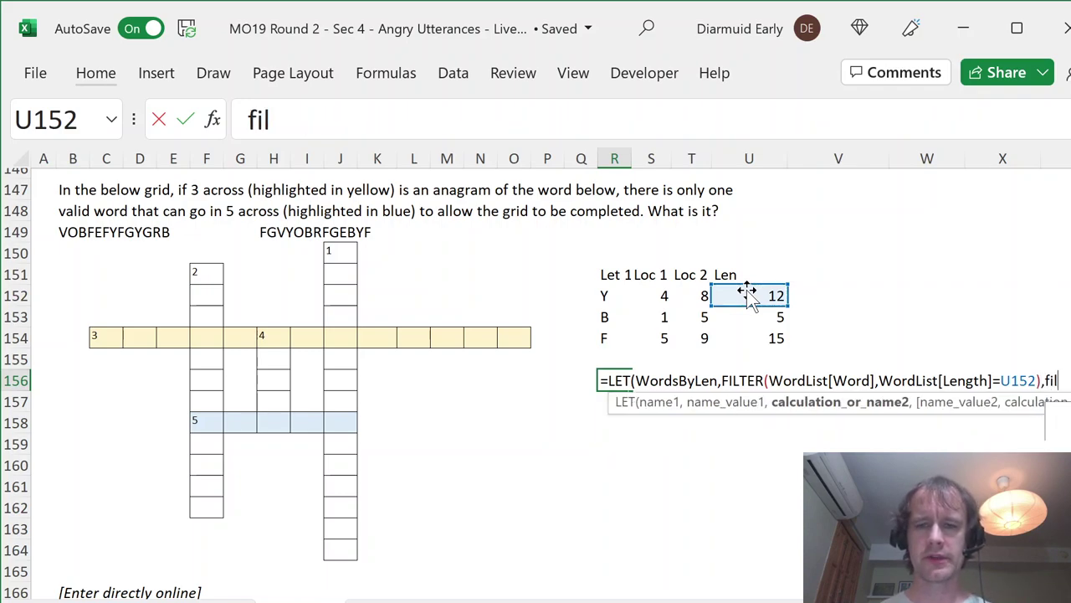
{"action": "key", "text": "Tab"}
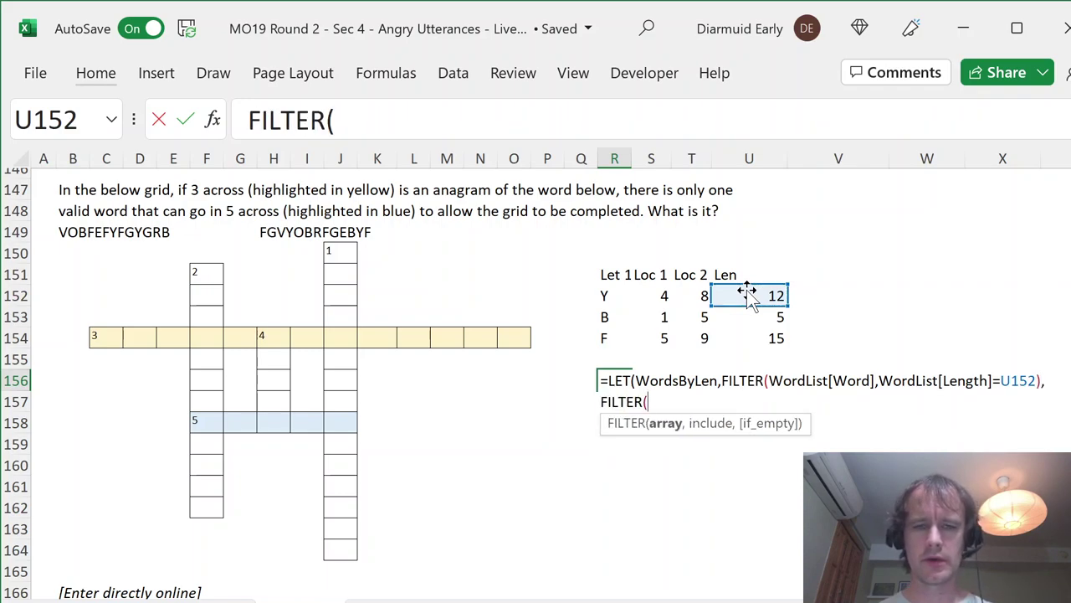
{"action": "type", "text": "wor"}
{"action": "key", "text": "Down"}
{"action": "key", "text": "Tab"}
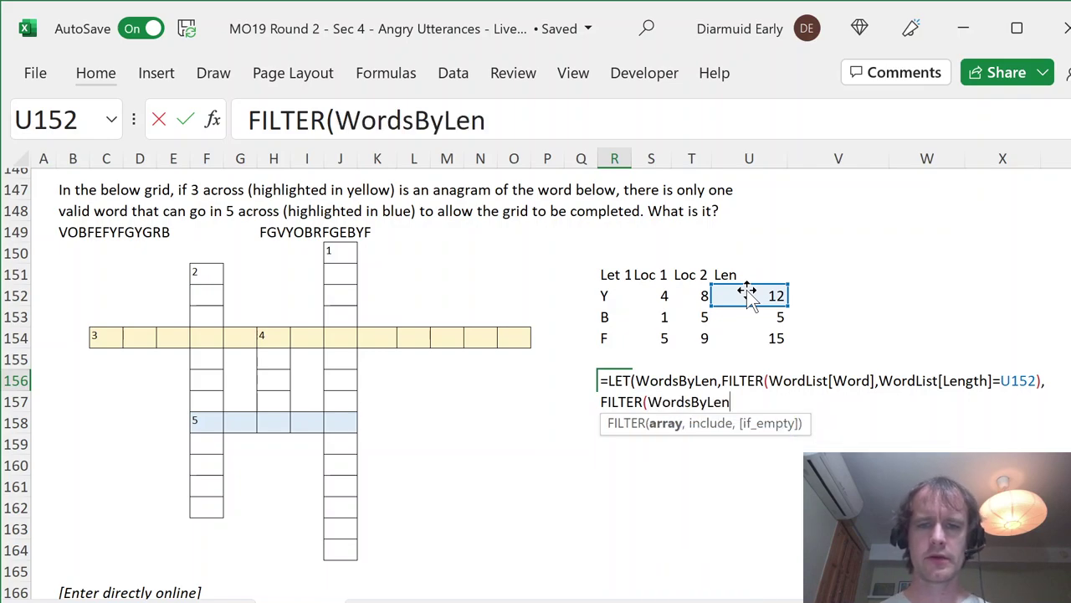
{"action": "type", "text": ","}
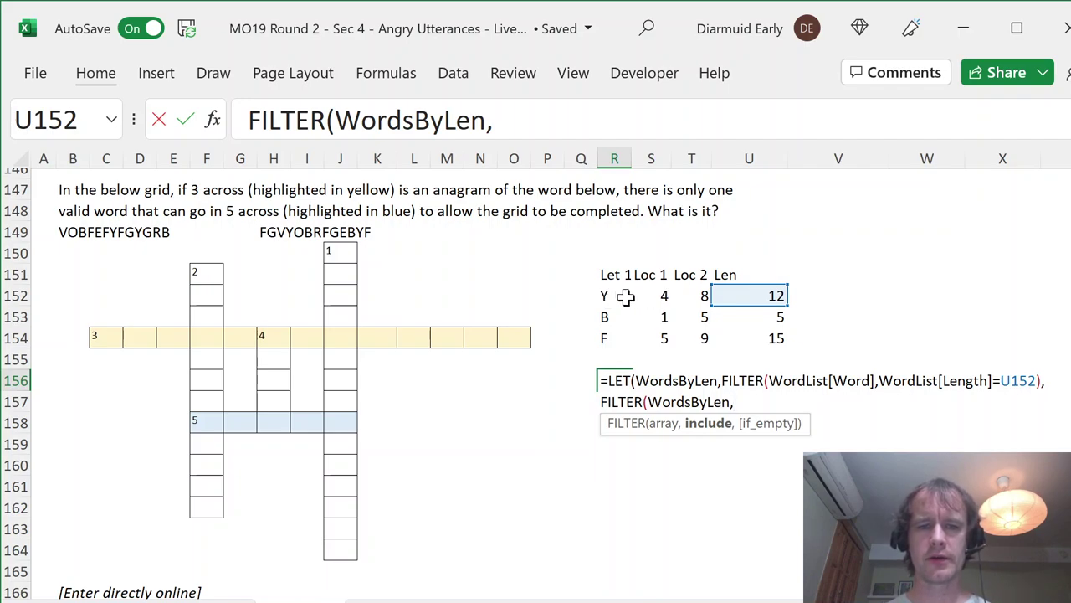
Step: Complete the filter with the condition MID(WordsByLen,S152,1)=R152, enter the formula and review the spilled word list
{"action": "type", "text": "m"}
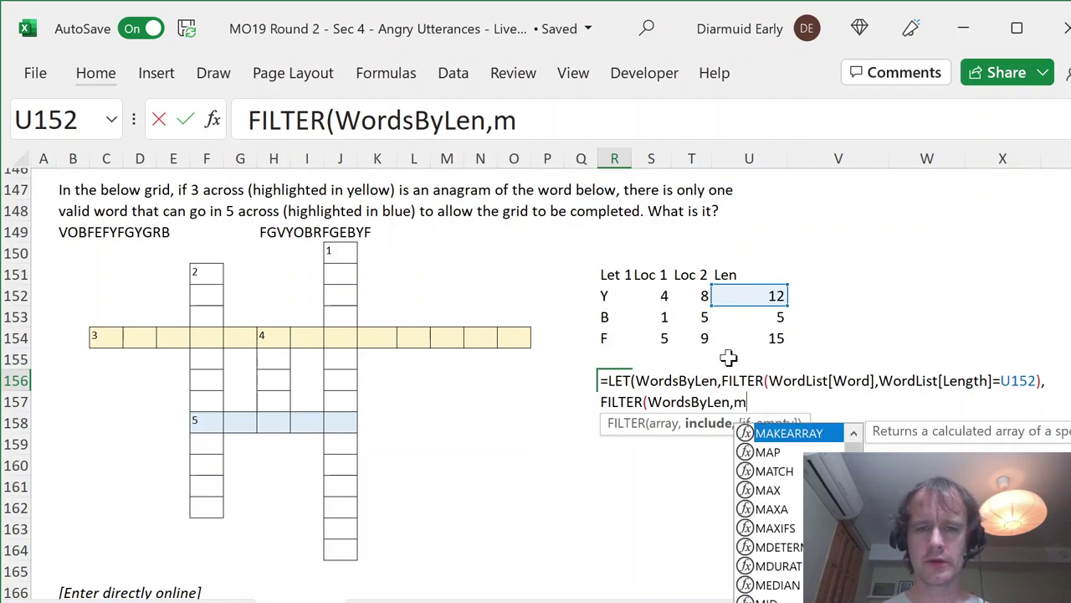
{"action": "type", "text": "id(WordsByLen"}
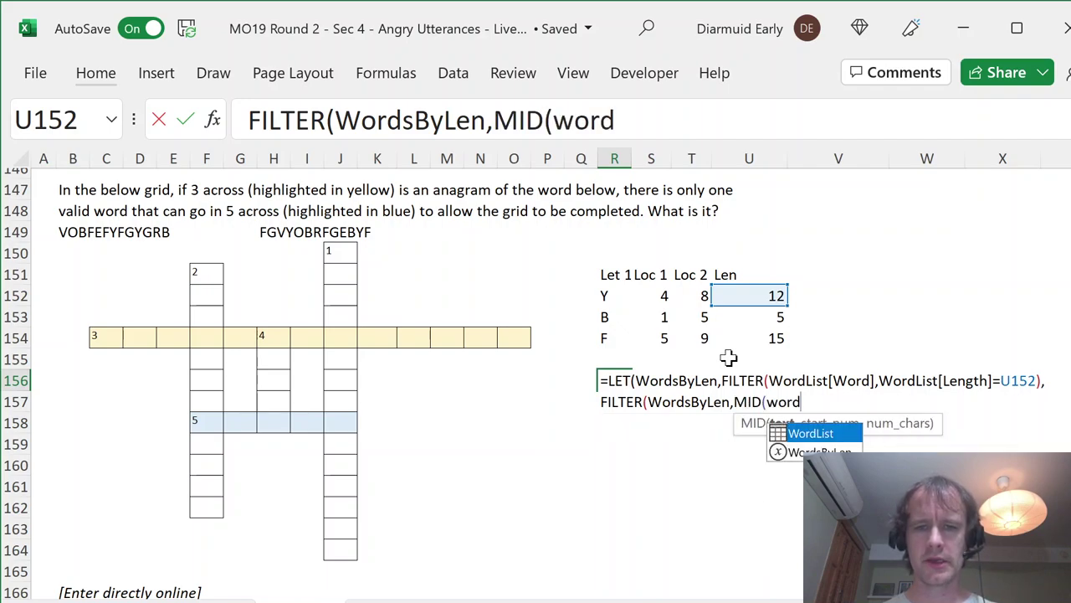
{"action": "type", "text": ","}
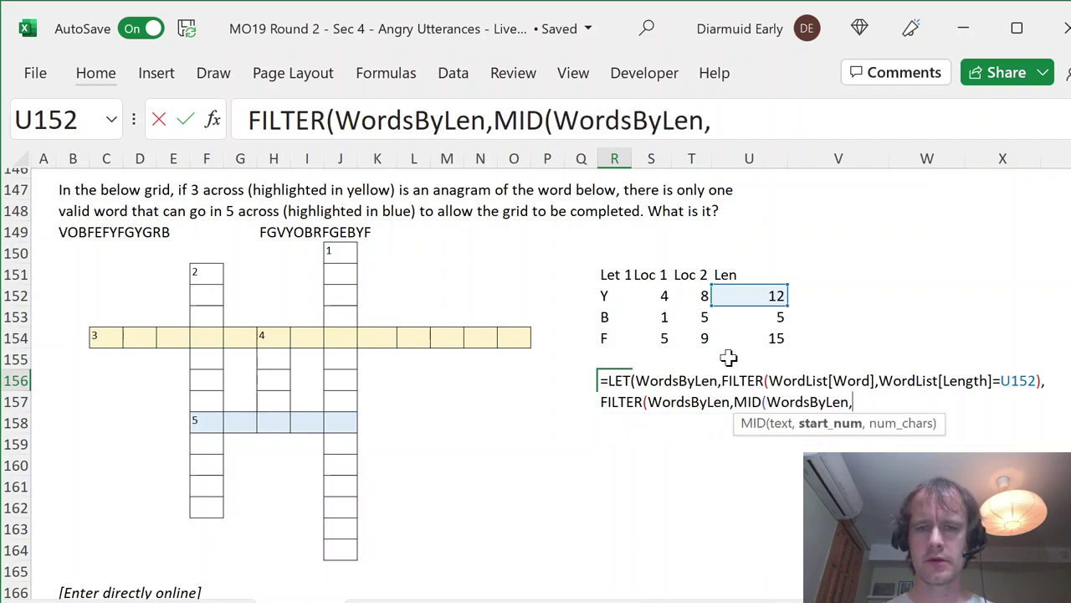
{"action": "left_click", "coordinate": [665, 295]}
{"action": "type", "text": ",1)="}
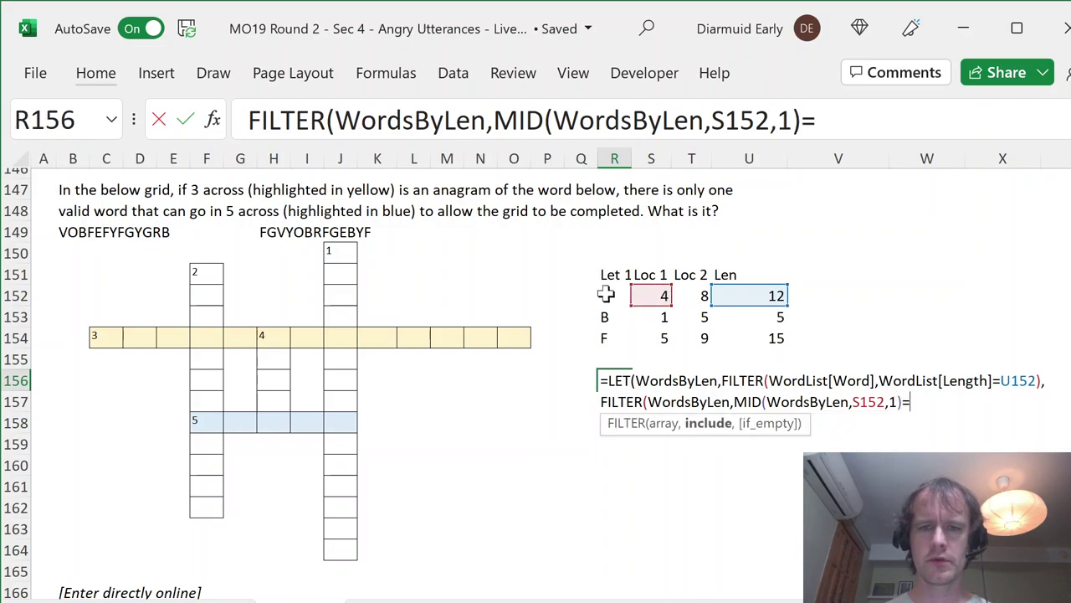
{"action": "left_click", "coordinate": [606, 294]}
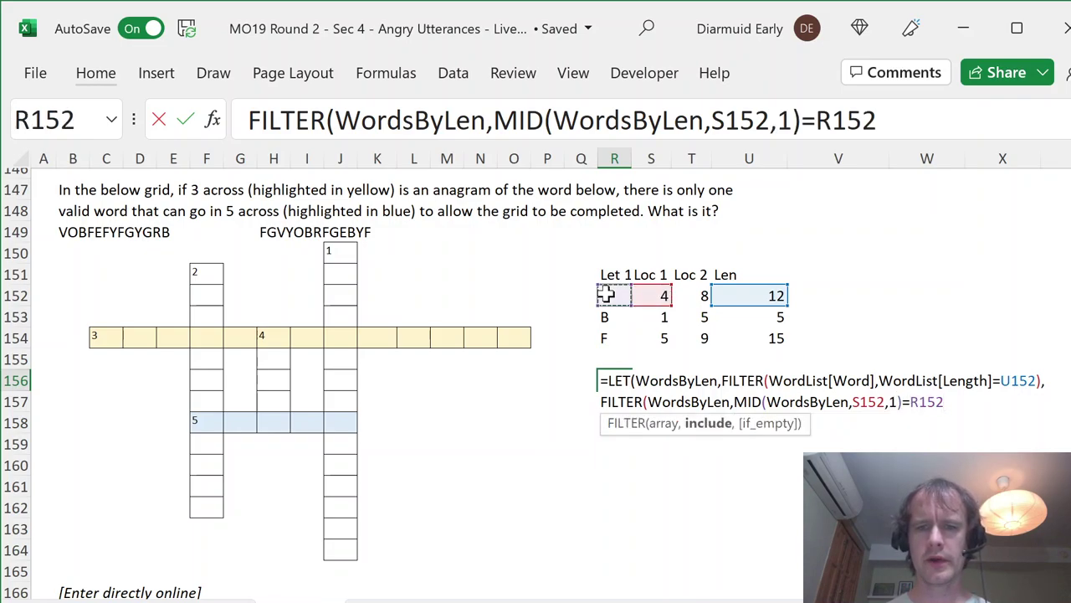
{"action": "type", "text": ")"}
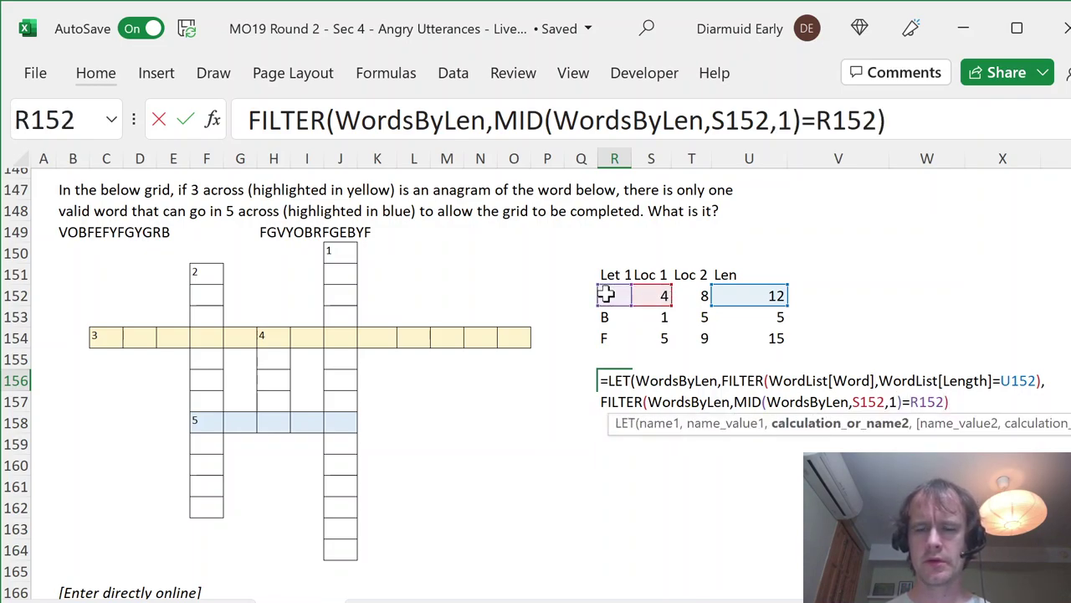
{"action": "type", "text": ")"}
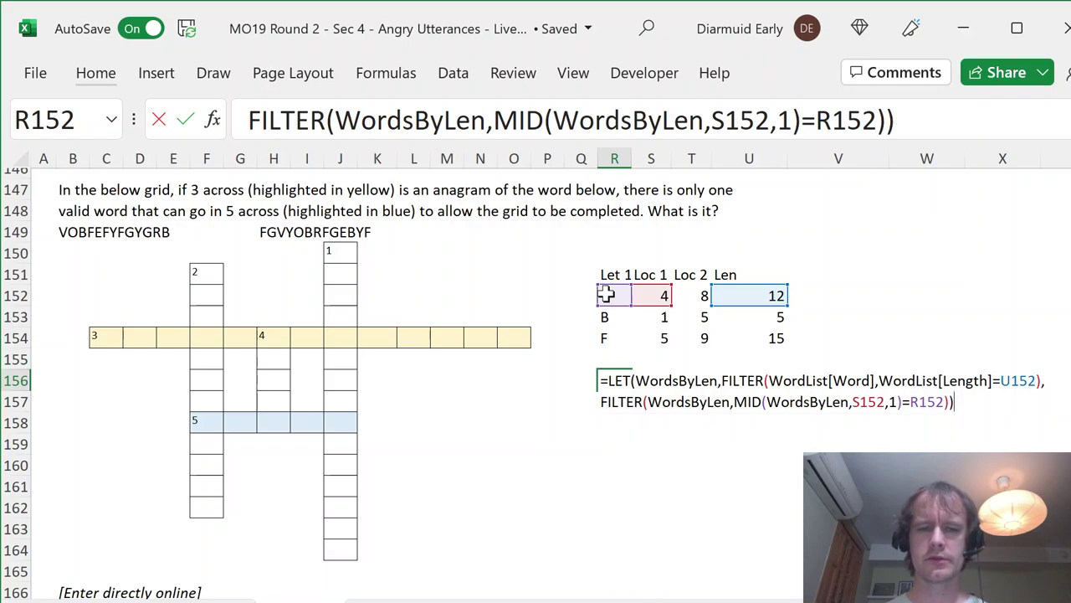
{"action": "key", "text": "Return"}
{"action": "key", "text": "Up"}
{"action": "key", "text": "ctrl+shift+Down"}
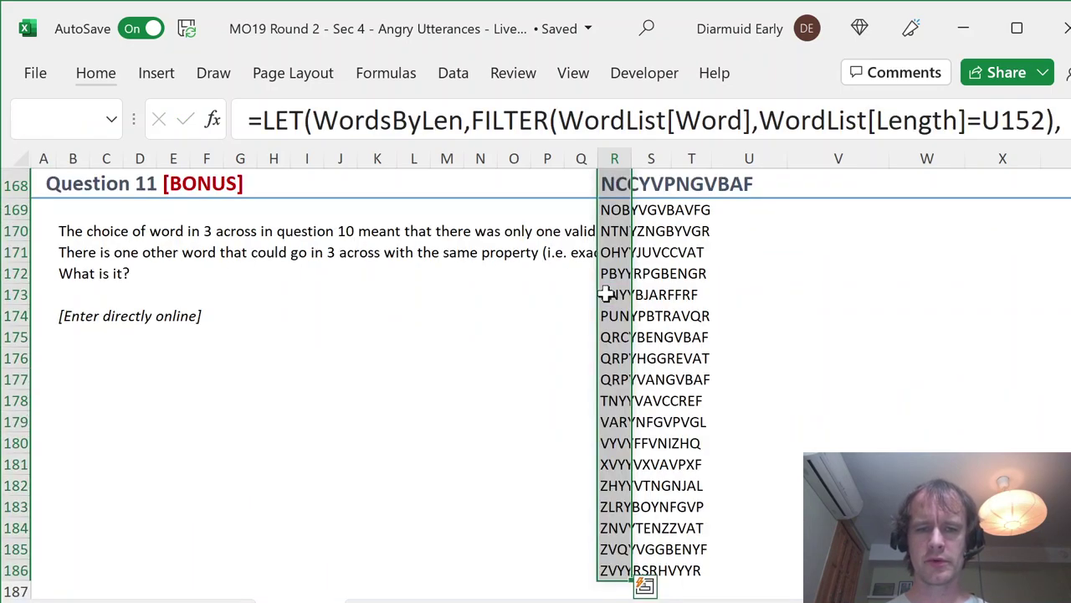
{"action": "scroll", "coordinate": [661, 289], "scroll_direction": "up", "scroll_amount": 6}
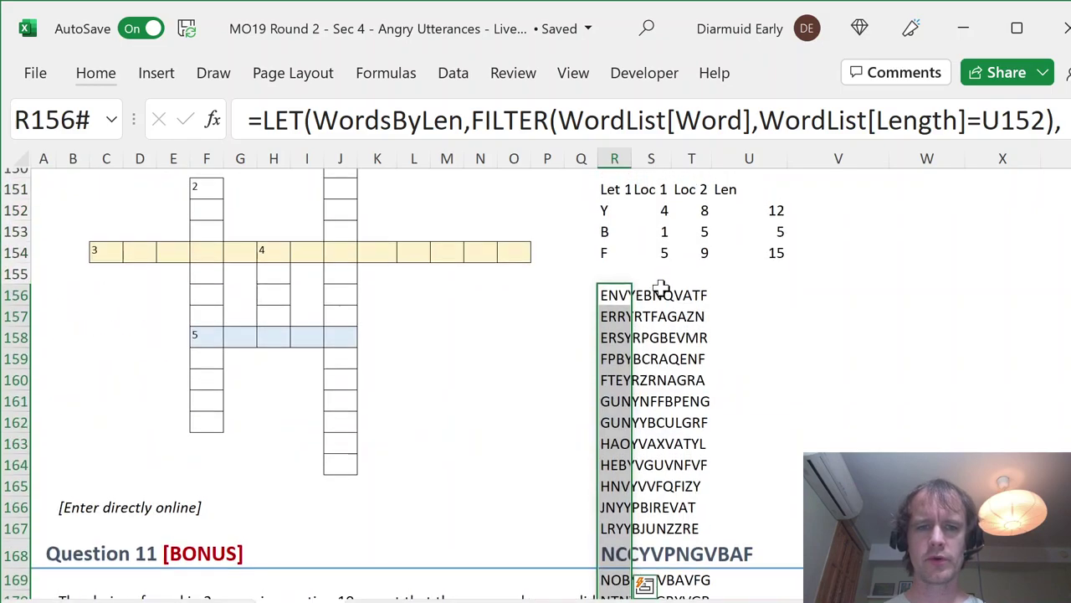
Step: Open the R156 formula for editing and enlarge its display to show several lines
{"action": "left_click", "coordinate": [613, 297]}
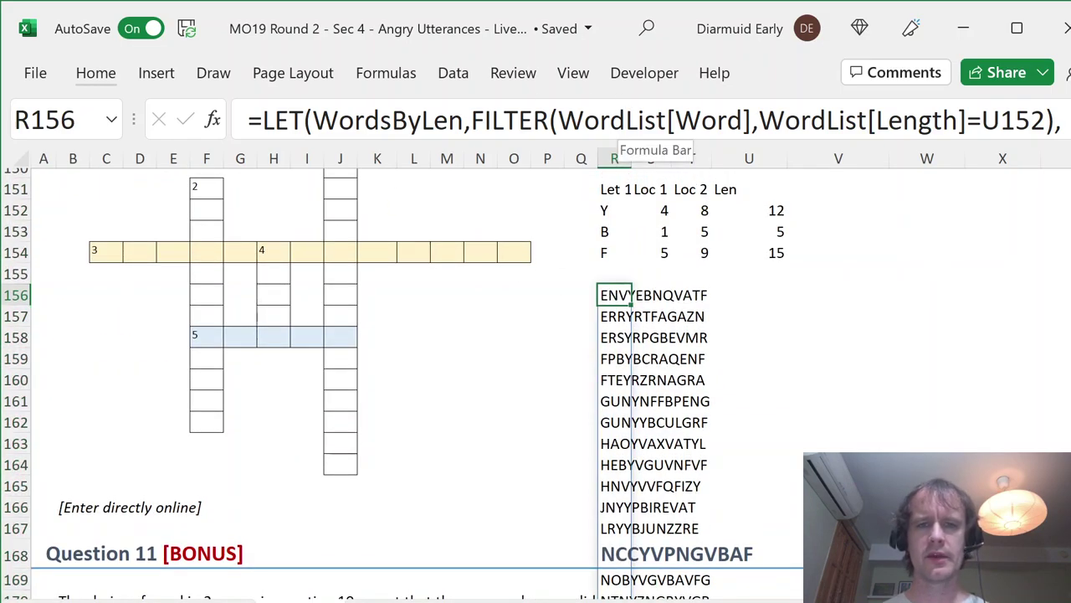
{"action": "left_click", "coordinate": [758, 119]}
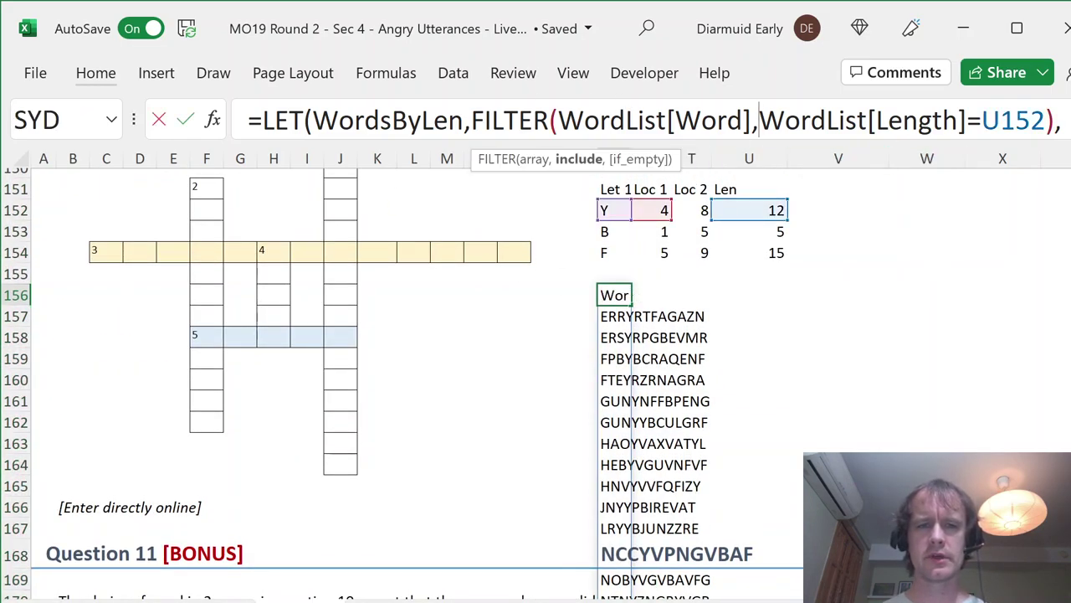
{"action": "left_click_drag", "start_coordinate": [985, 139], "coordinate": [968, 249]}
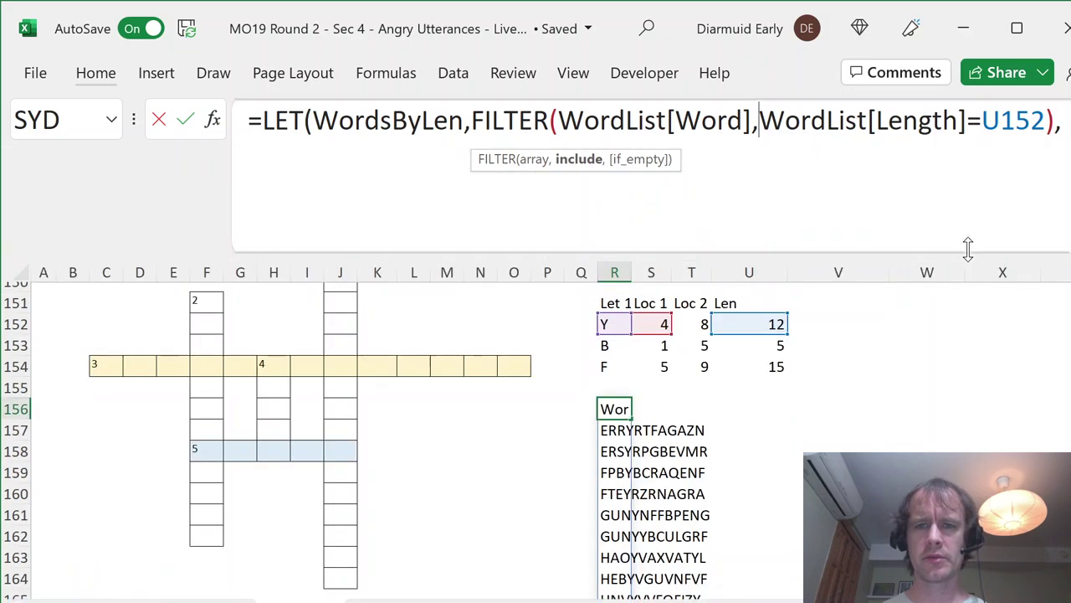
Step: Wrap the second FILTER in MID to return 1 character from the position in T152, accepting the closing-bracket correction
{"action": "left_click", "coordinate": [895, 158]}
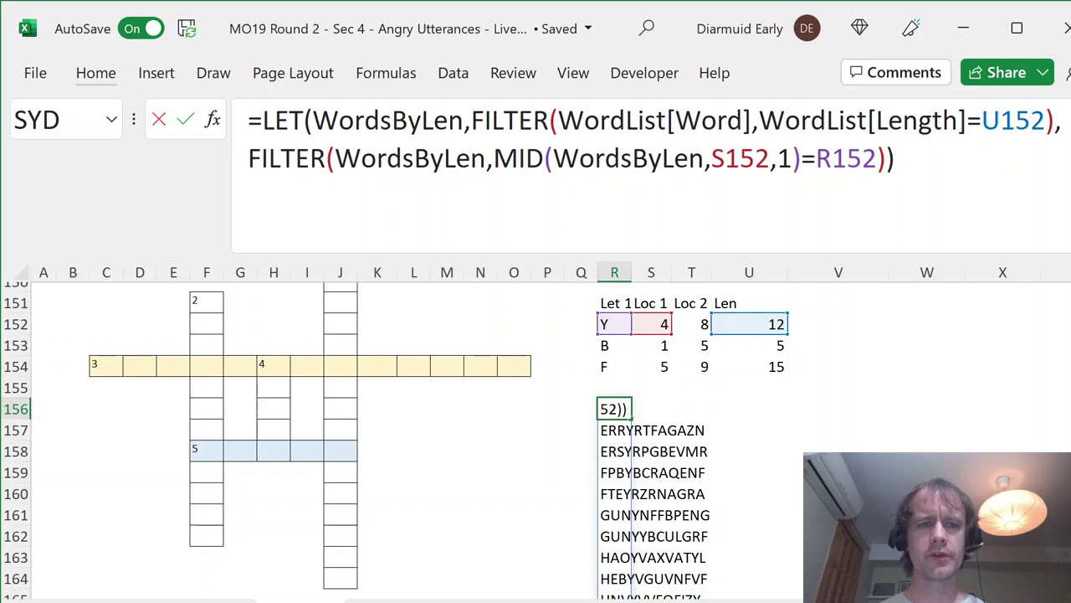
{"action": "key", "text": "Home"}
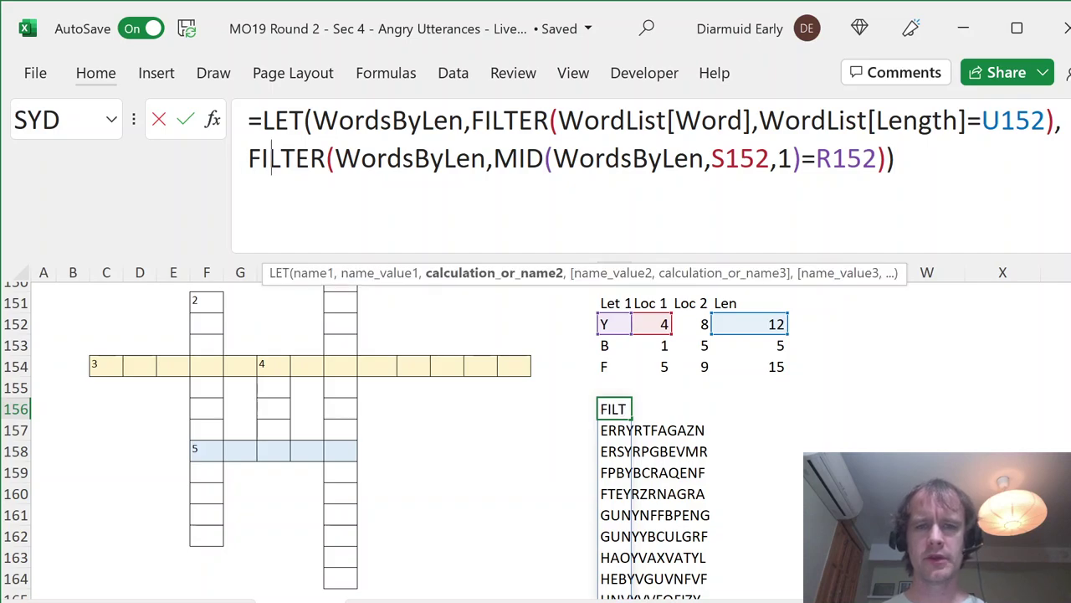
{"action": "type", "text": "mid"}
{"action": "key", "text": "Tab"}
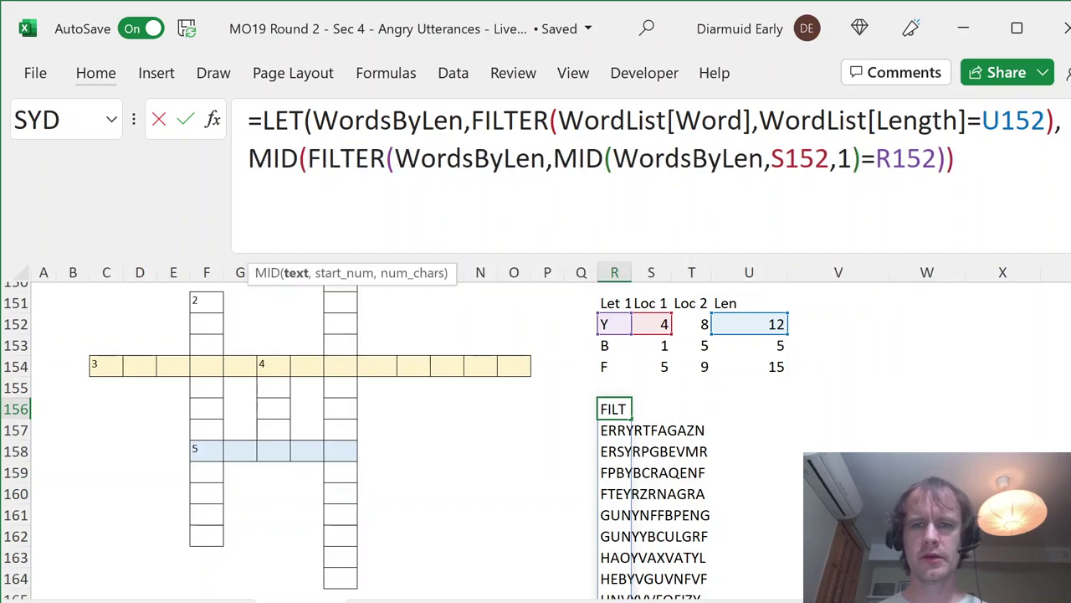
{"action": "key", "text": "End"}
{"action": "key", "text": "Left"}
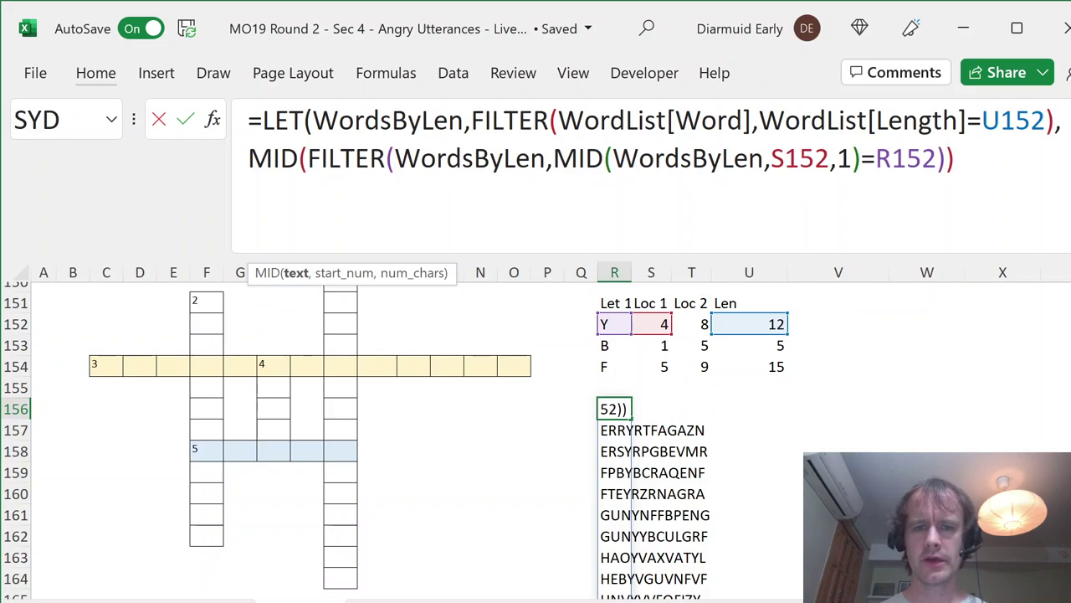
{"action": "type", "text": ","}
{"action": "left_click", "coordinate": [695, 325]}
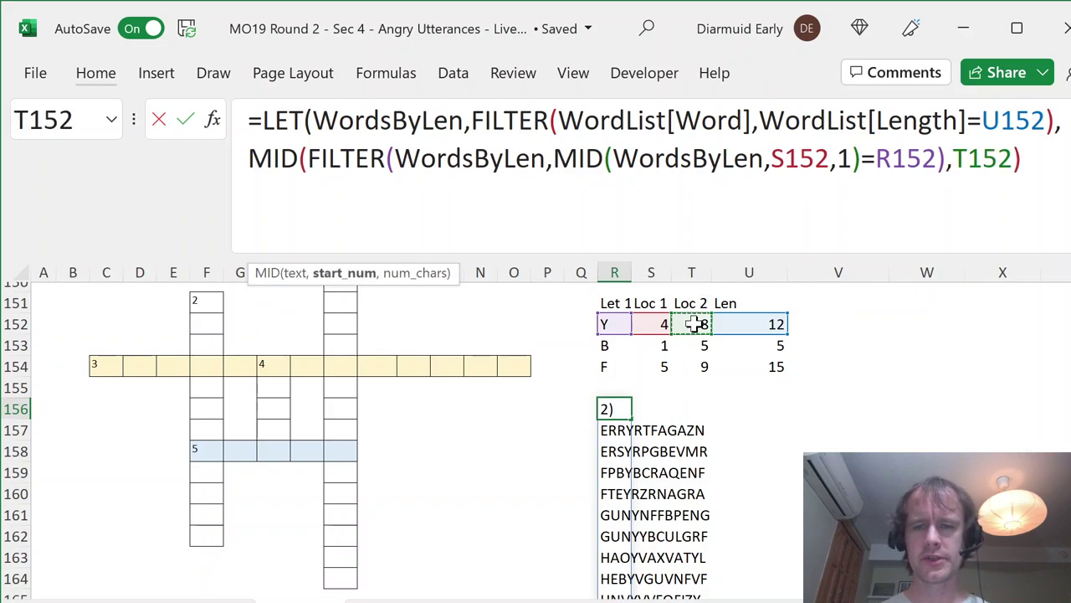
{"action": "type", "text": ",1"}
{"action": "key", "text": "Return"}
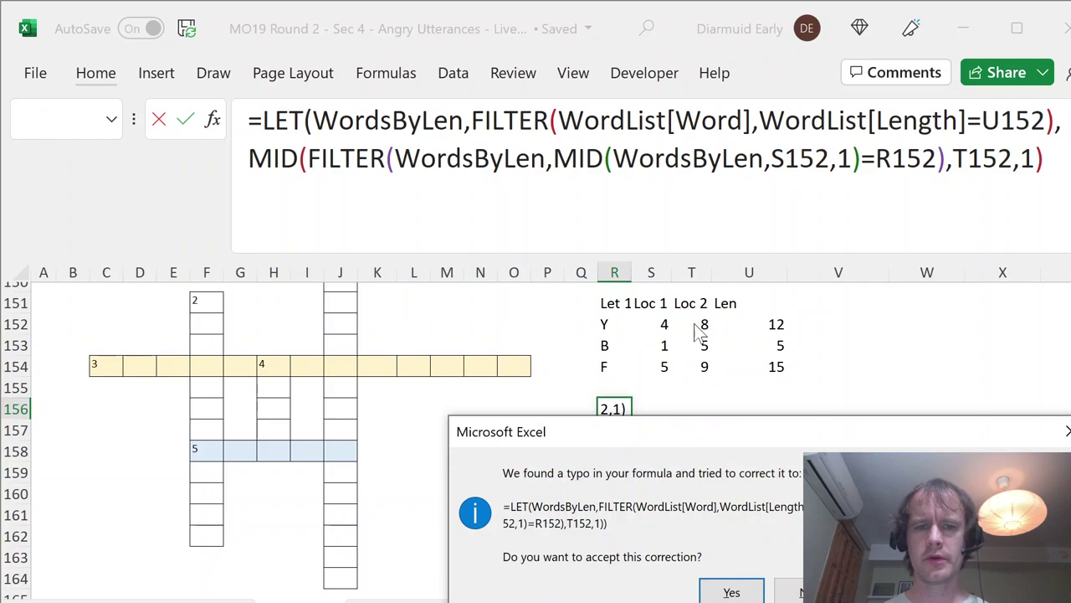
{"action": "key", "text": "Return"}
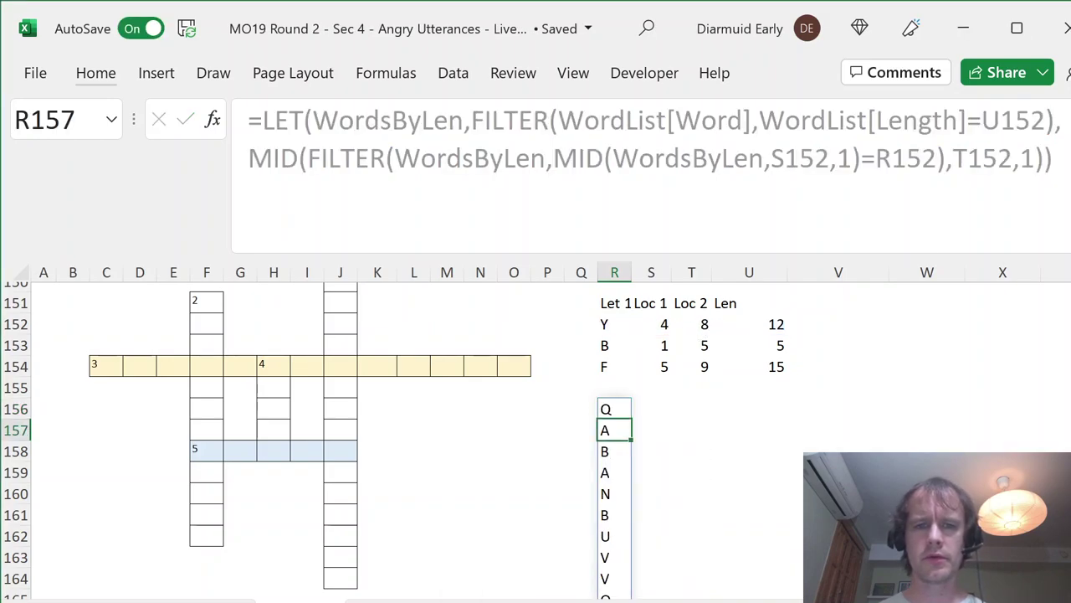
{"action": "key", "text": "Up"}
{"action": "left_click", "coordinate": [708, 158]}
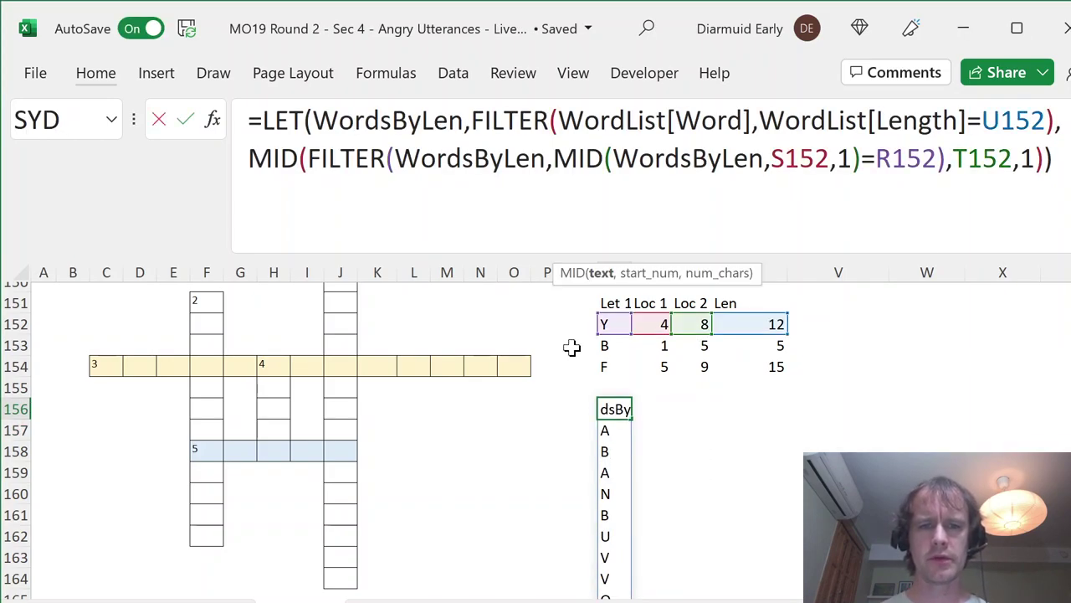
{"action": "key", "text": "Escape"}
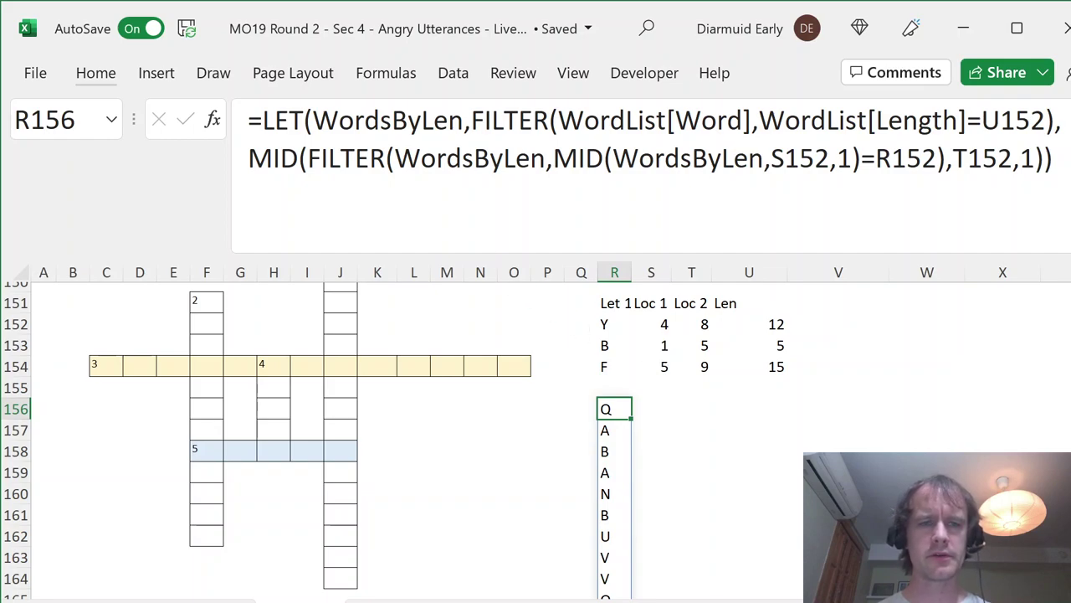
Step: Examine the full list of letters spilled from R156 as candidates for the first square of 5 across
{"action": "left_click", "coordinate": [585, 158]}
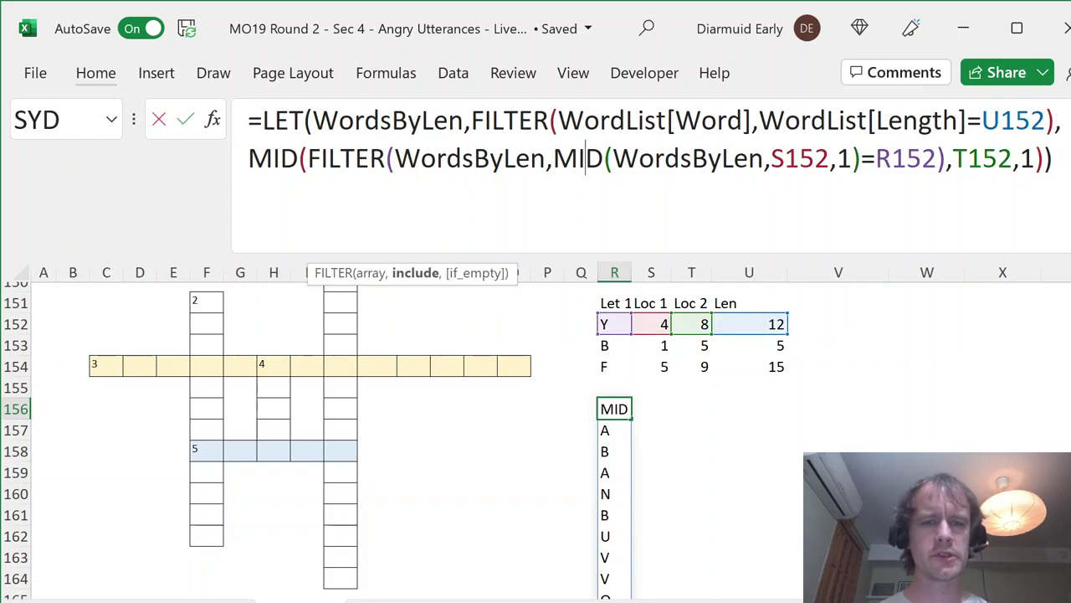
{"action": "key", "text": "Escape"}
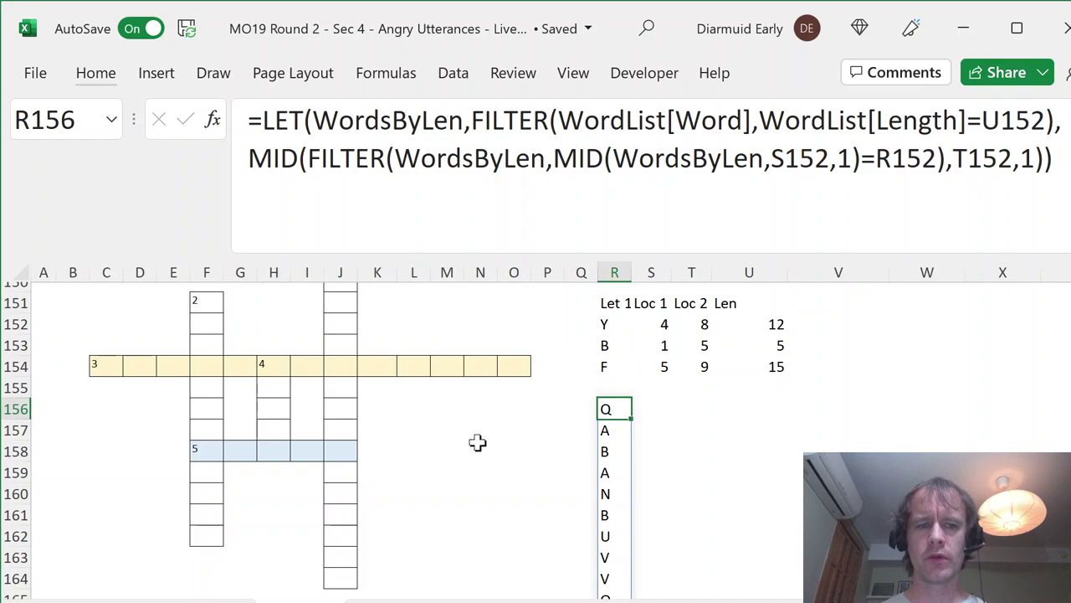
{"action": "left_click", "coordinate": [210, 451]}
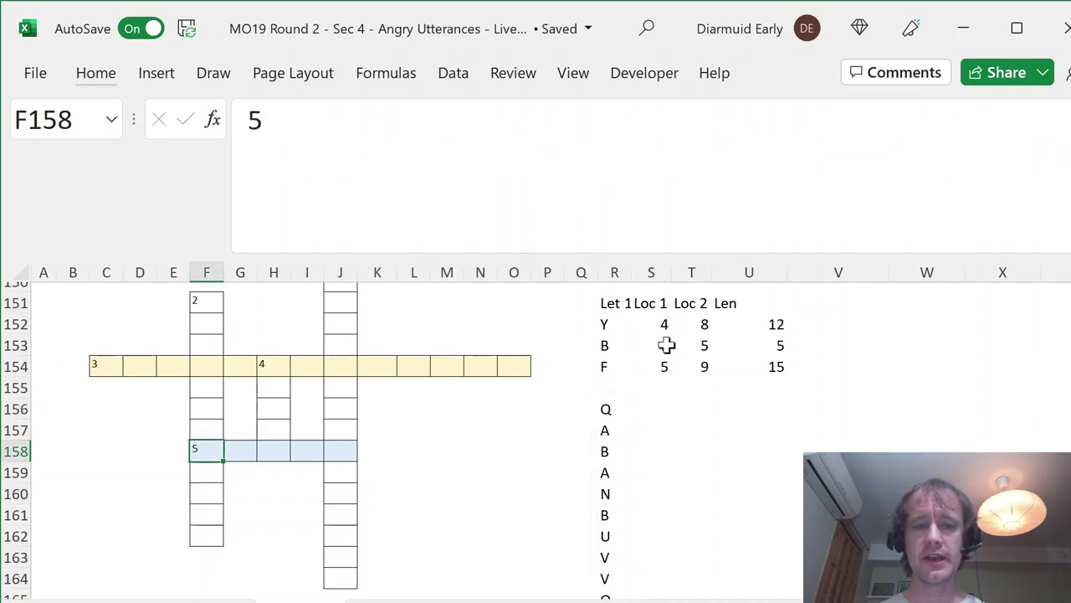
{"action": "left_click", "coordinate": [605, 410]}
{"action": "key", "text": "ctrl+shift+Down"}
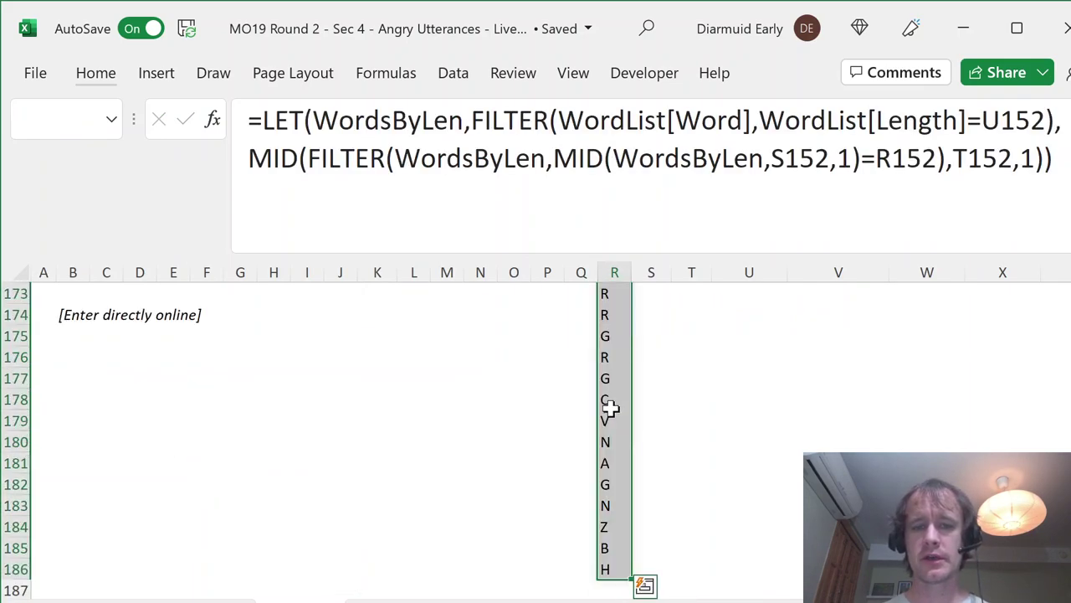
{"action": "key", "text": "ctrl+shift+Up"}
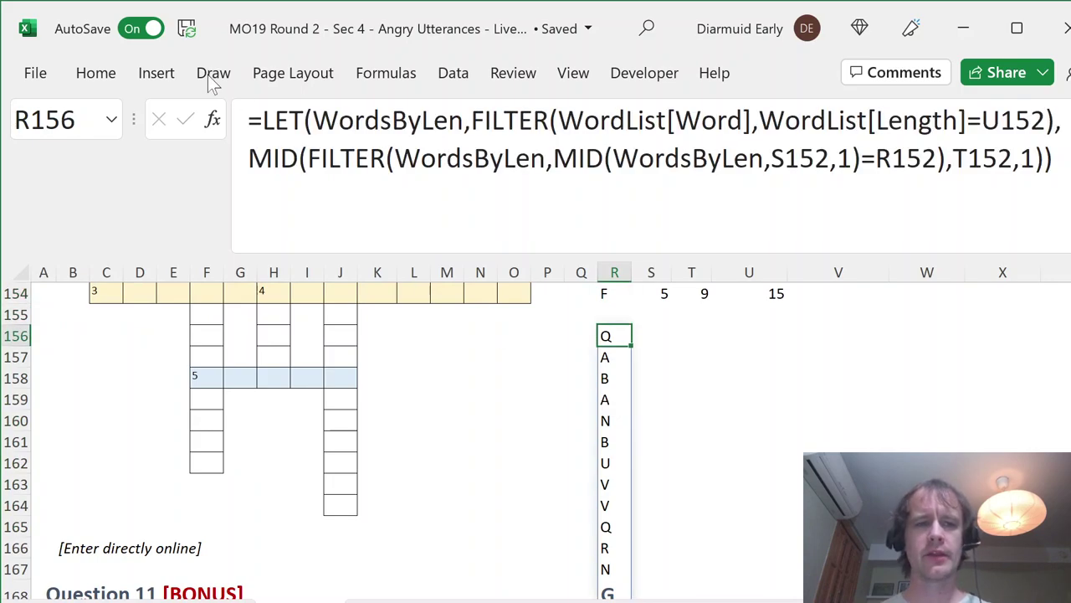
Step: Wrap the MID result in the R156 formula in UNIQUE so each possible letter appears once, and review the list against the grid
{"action": "left_click", "coordinate": [249, 158]}
{"action": "type", "text": "uni"}
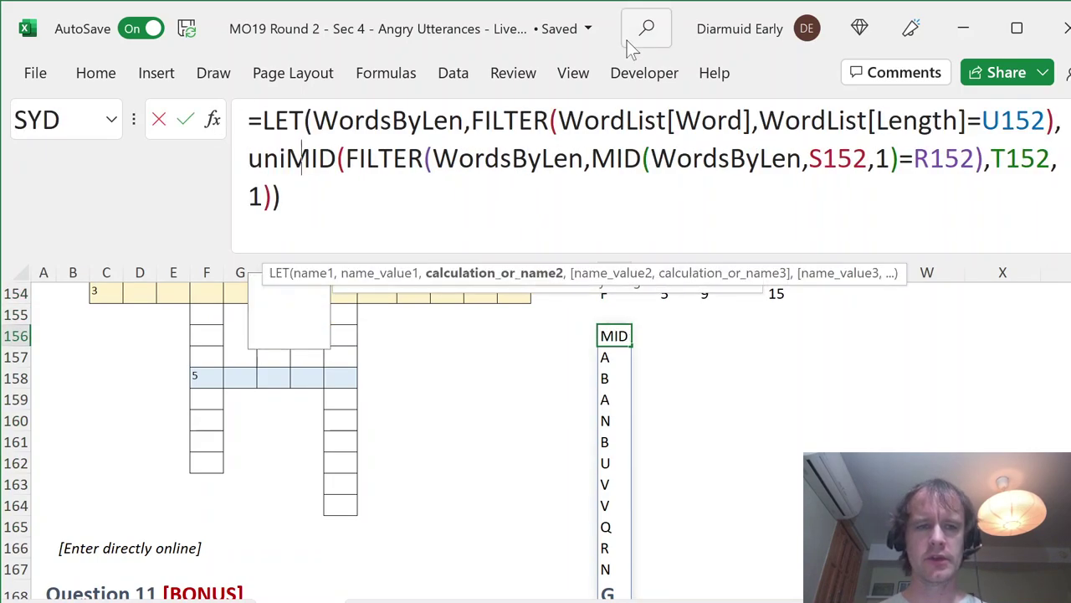
{"action": "key", "text": "Tab"}
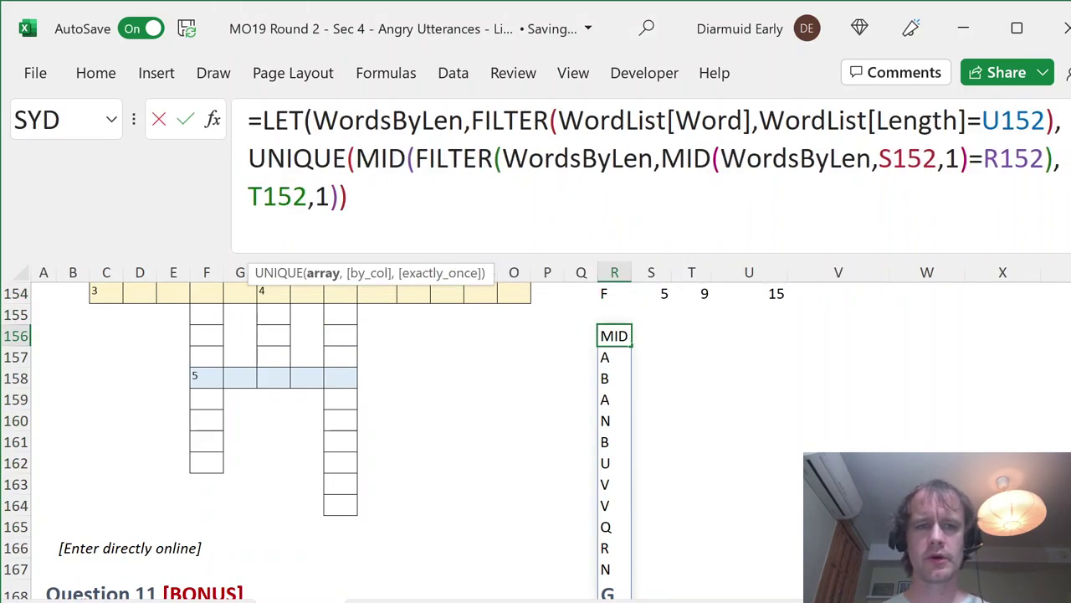
{"action": "type", "text": ")"}
{"action": "key", "text": "Return"}
{"action": "key", "text": "Up"}
{"action": "key", "text": "ctrl+shift+Down"}
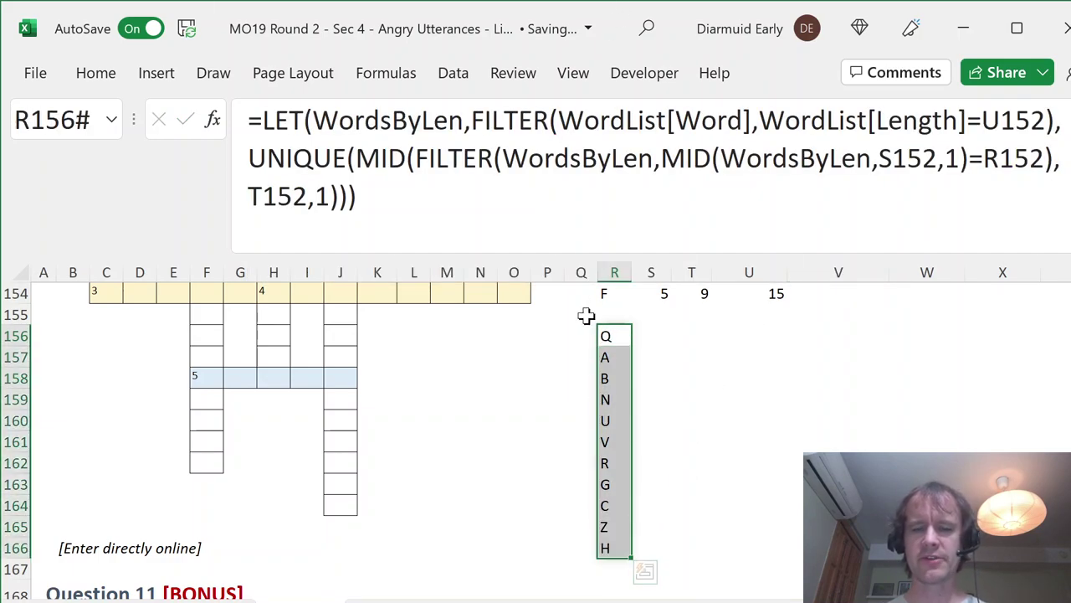
{"action": "left_click", "coordinate": [205, 377]}
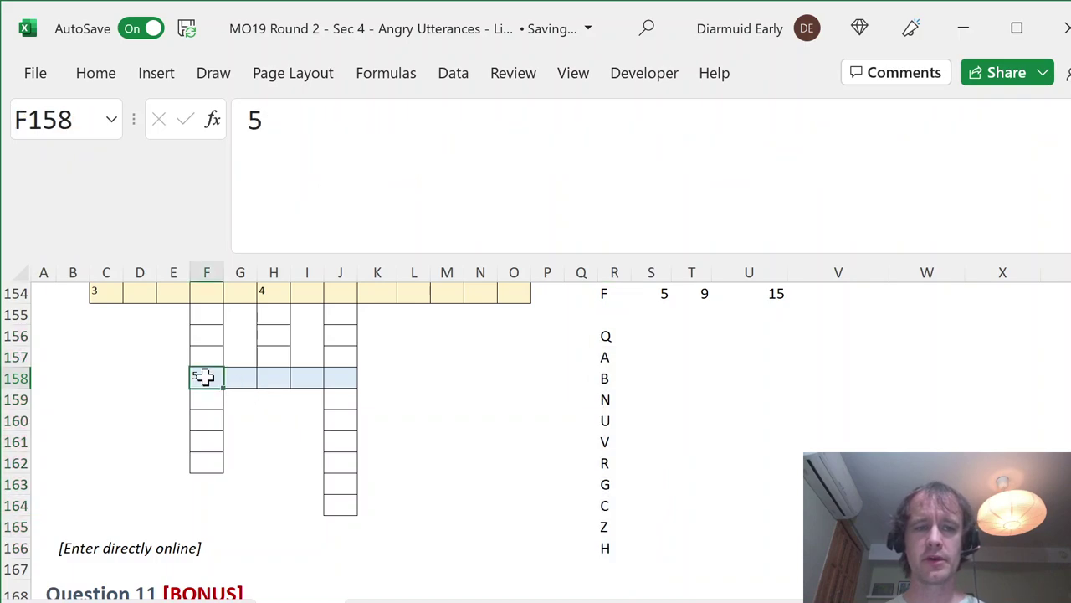
{"action": "left_click_drag", "start_coordinate": [206, 294], "coordinate": [206, 334]}
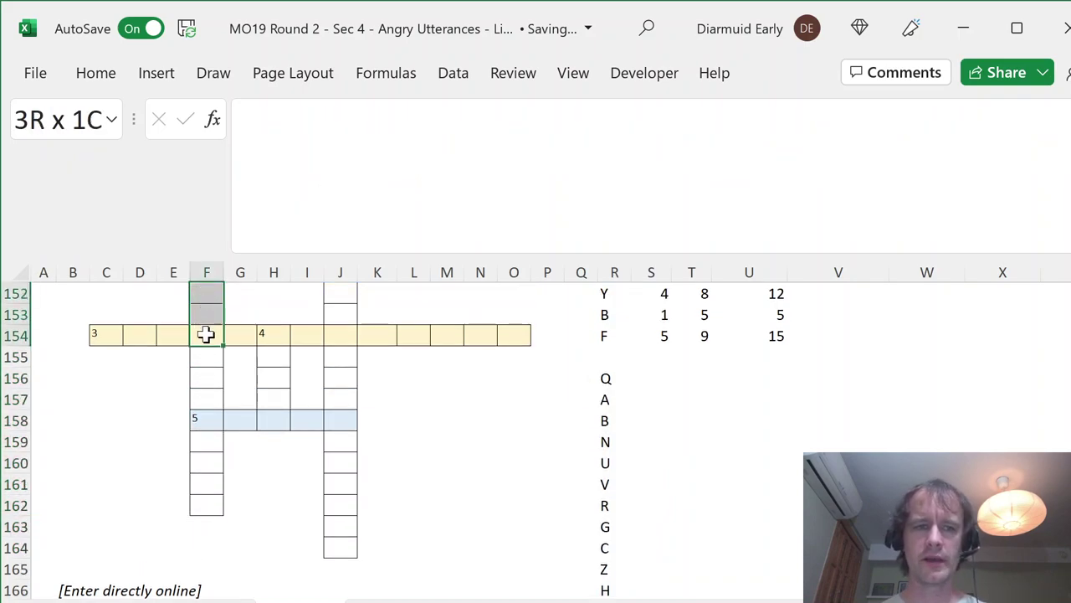
Step: Wrap the UNIQUE part of the R156 formula in TRANSPOSE so the letters spill across the row
{"action": "left_click", "coordinate": [606, 375]}
{"action": "left_click", "coordinate": [262, 121]}
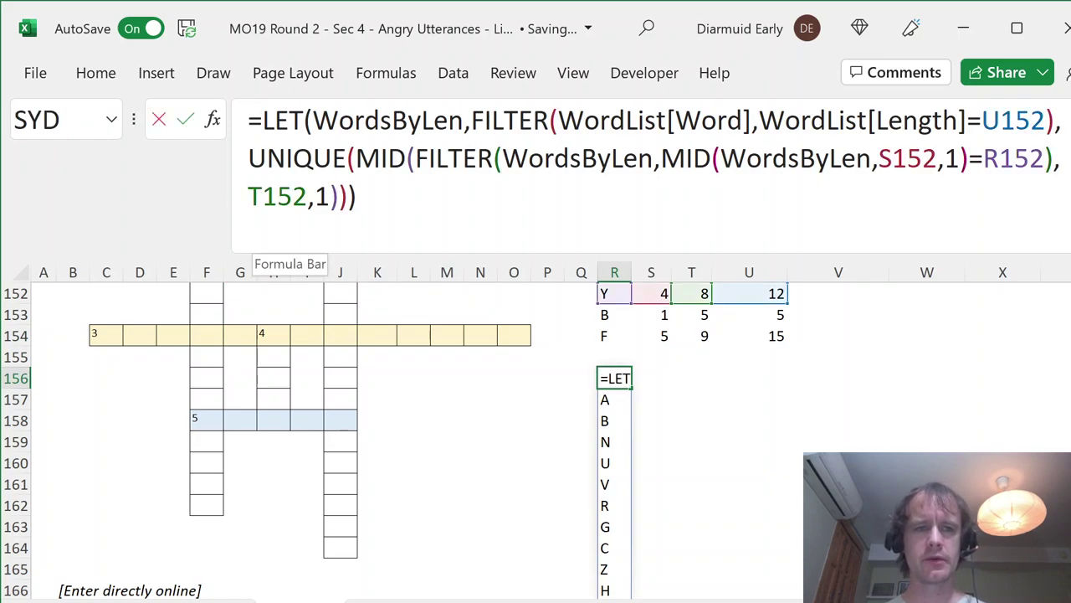
{"action": "left_click", "coordinate": [249, 158]}
{"action": "type", "text": "tra"}
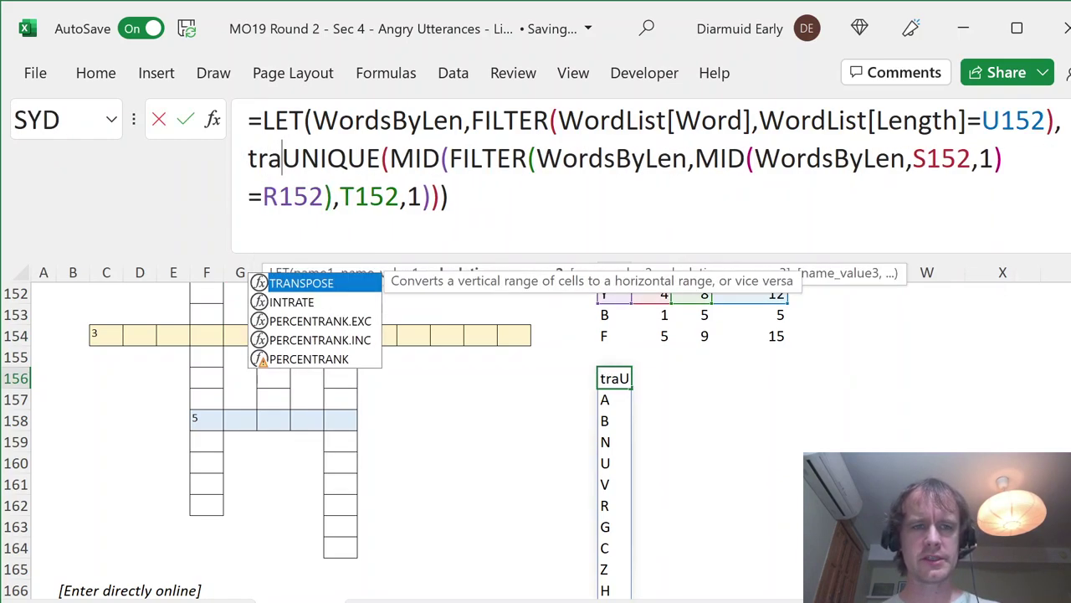
{"action": "type", "text": "ns"}
{"action": "key", "text": "Tab"}
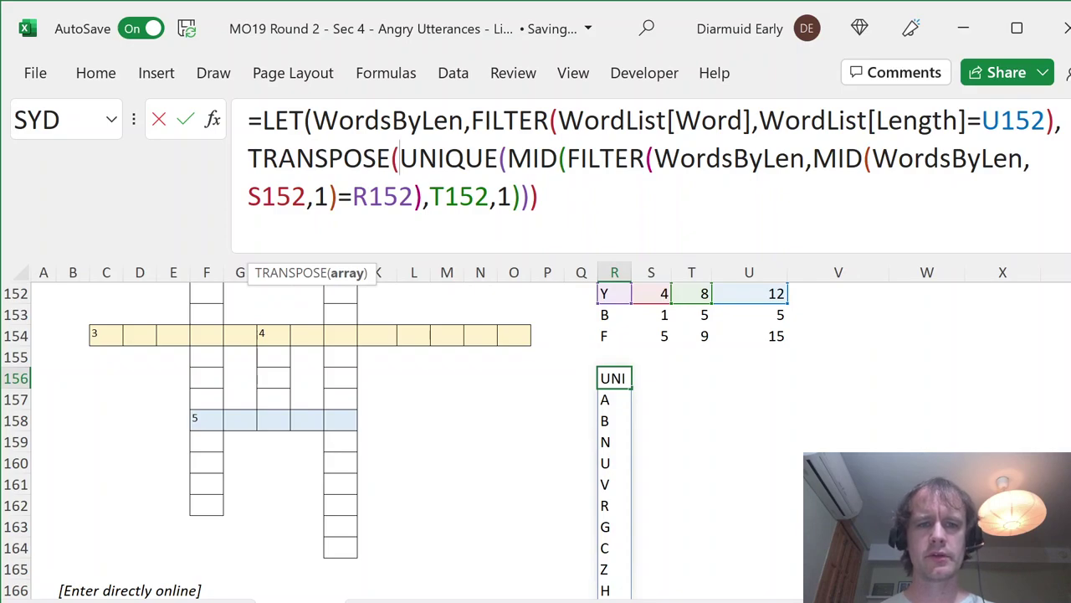
{"action": "left_click", "coordinate": [521, 196]}
{"action": "type", "text": ")"}
{"action": "key", "text": "Return"}
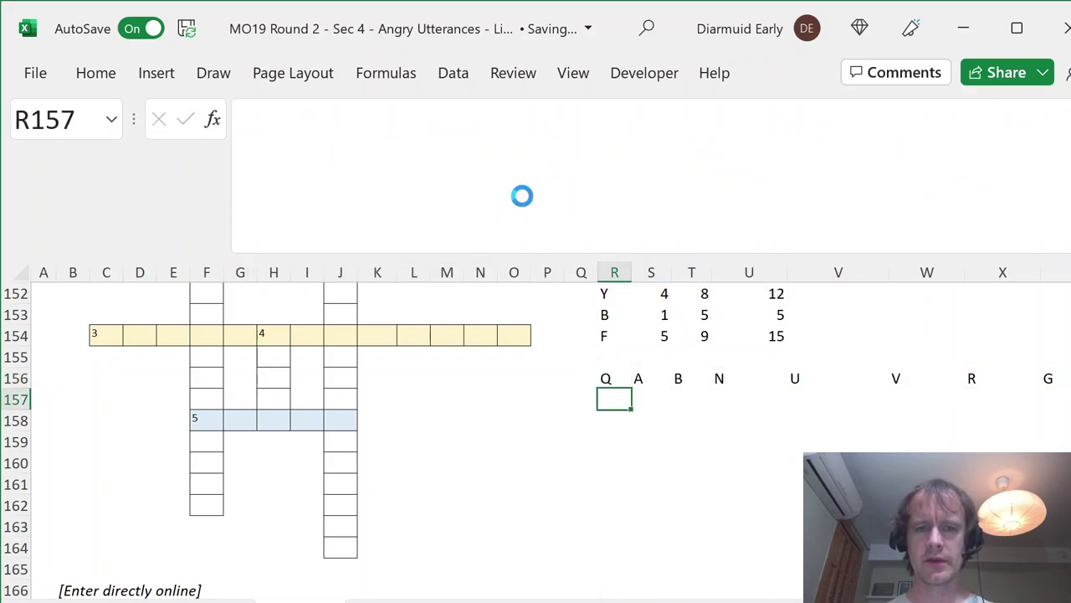
Step: Fill the R156 formula down to R157 and R158 and check its references and the letters for each crossing square
{"action": "key", "text": "ctrl+d"}
{"action": "key", "text": "Down"}
{"action": "key", "text": "ctrl+d"}
{"action": "key", "text": "Down"}
{"action": "key", "text": "Up"}
{"action": "key", "text": "Up"}
{"action": "key", "text": "F2"}
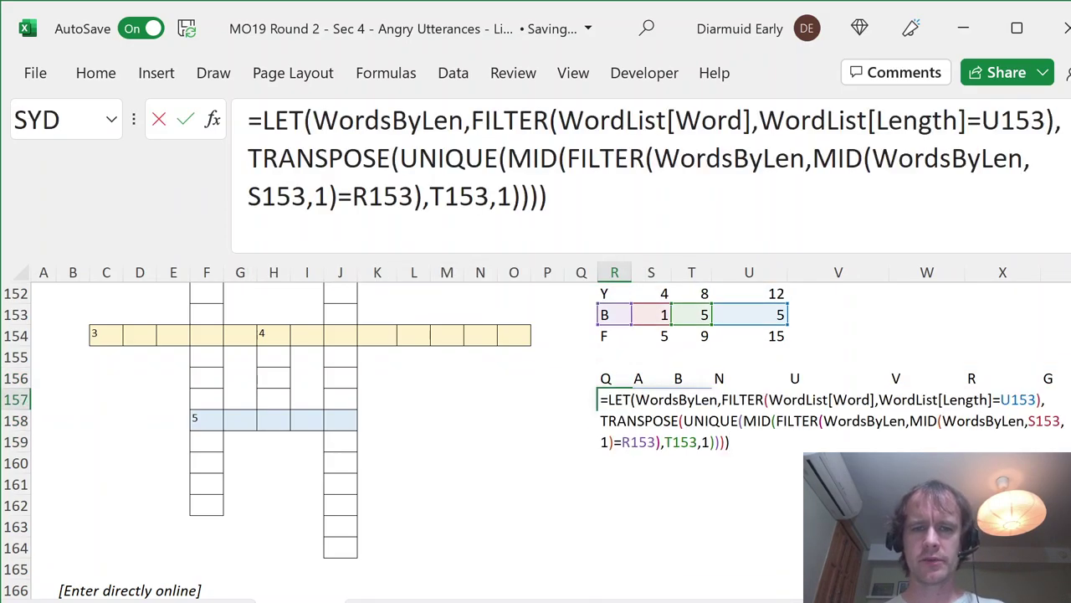
{"action": "key", "text": "Return"}
{"action": "key", "text": "F2"}
{"action": "key", "text": "Escape"}
{"action": "key", "text": "Up"}
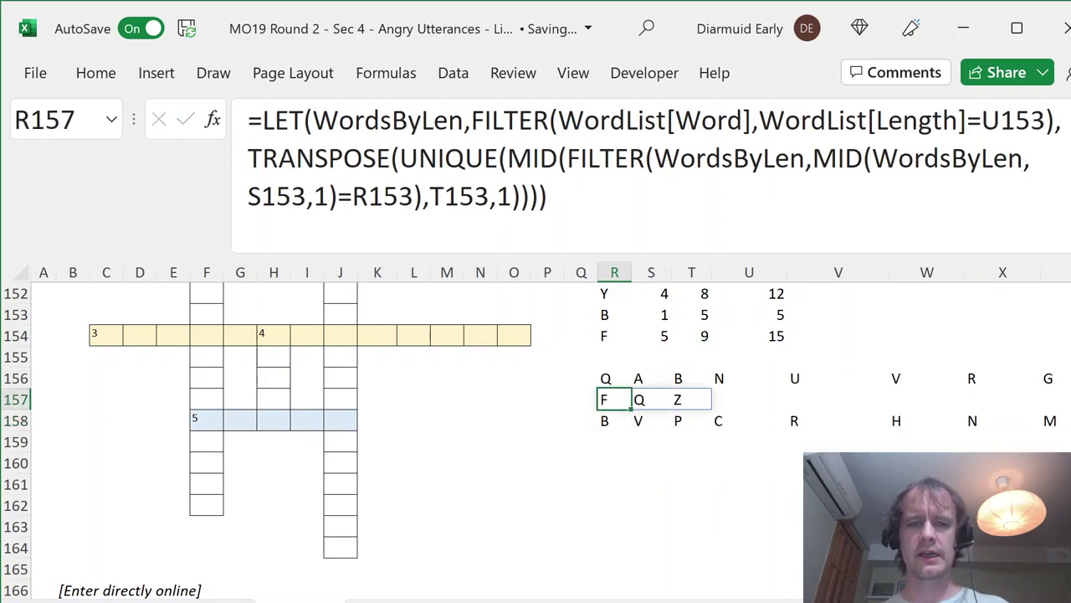
{"action": "left_click_drag", "start_coordinate": [614, 399], "coordinate": [678, 399]}
{"action": "left_click", "coordinate": [268, 421]}
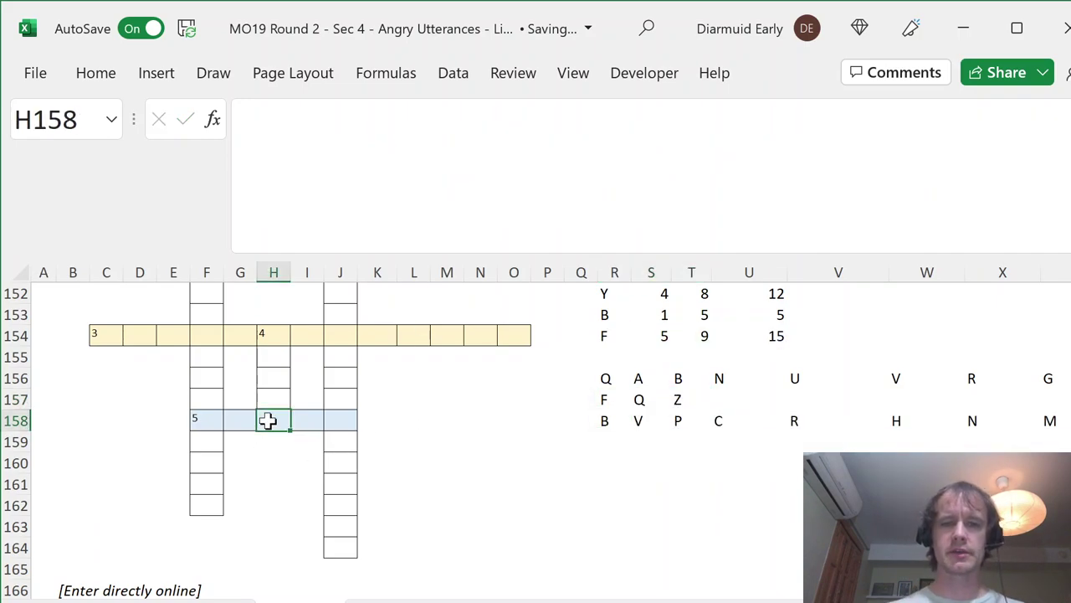
{"action": "left_click", "coordinate": [599, 421]}
{"action": "key", "text": "ctrl+shift+Right"}
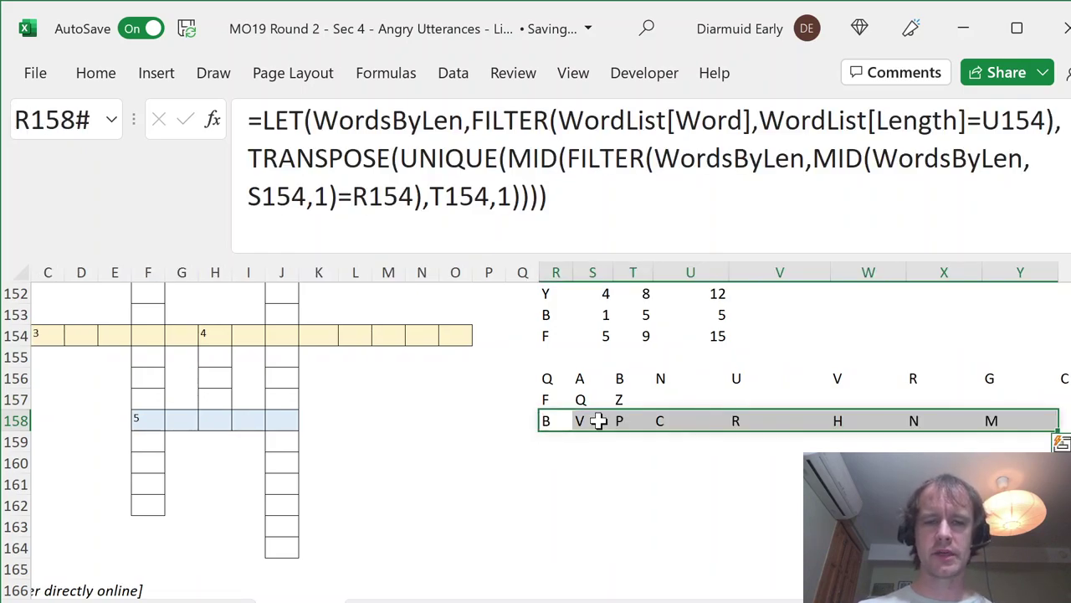
Step: Enter =COLUMNS(R156#) in Q156 to count the possible letters in that row
{"action": "key", "text": "Left"}
{"action": "key", "text": "Up"}
{"action": "key", "text": "Up"}
{"action": "type", "text": "=col"}
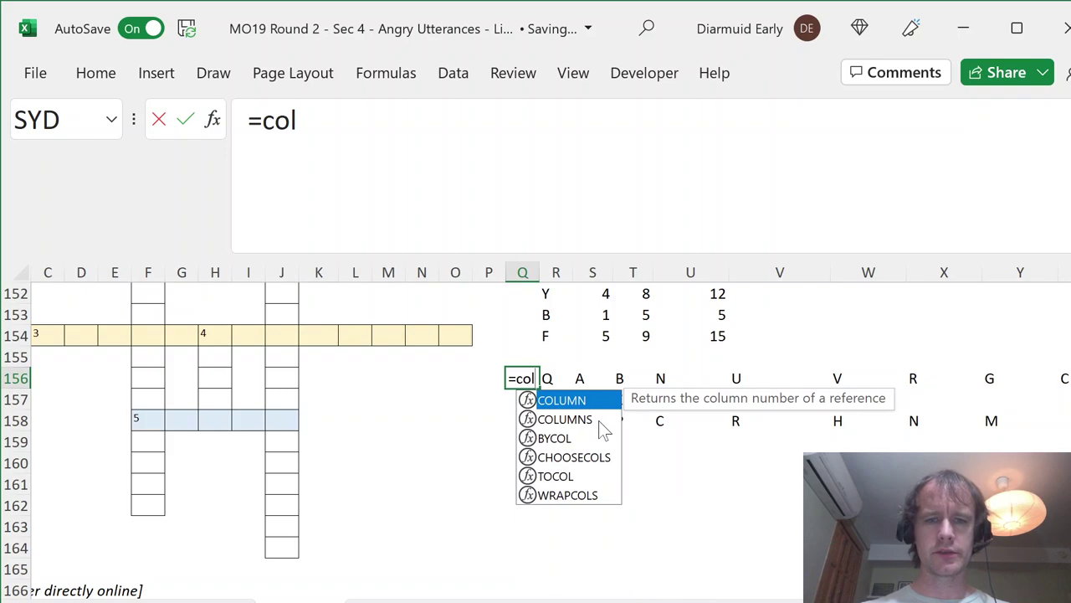
{"action": "key", "text": "Tab"}
{"action": "key", "text": "BackSpace"}
{"action": "type", "text": "s"}
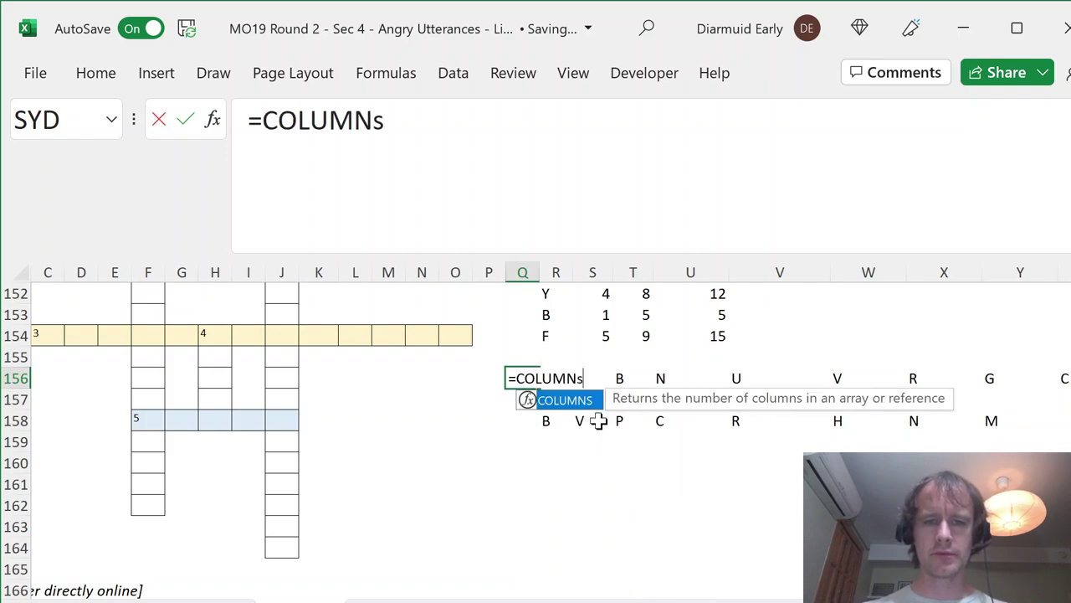
{"action": "key", "text": "Tab"}
{"action": "key", "text": "Right"}
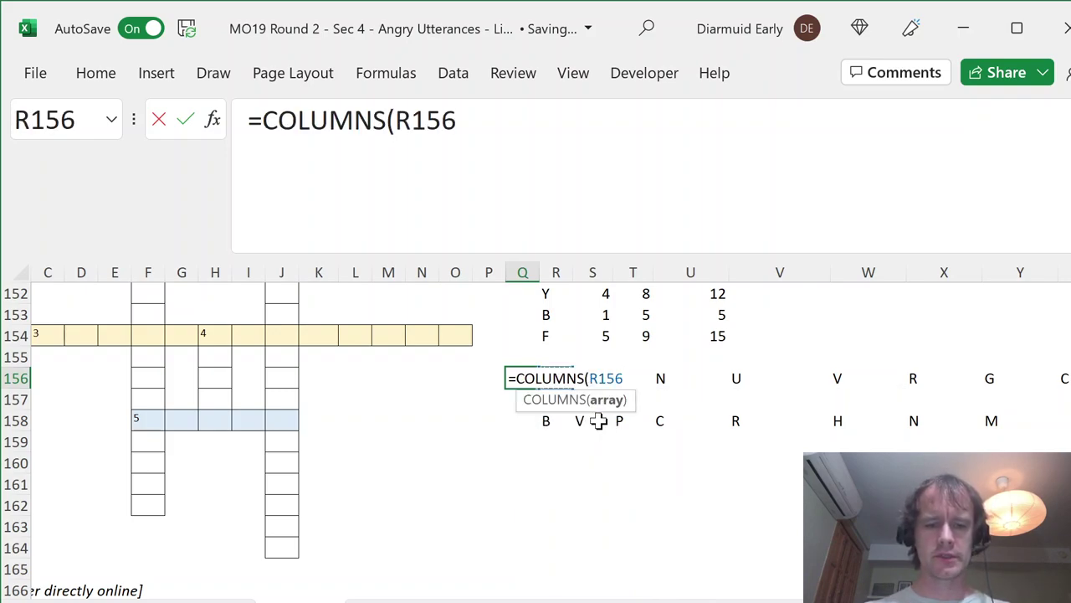
{"action": "type", "text": "#)"}
{"action": "key", "text": "Return"}
Step: Fill the letter-count formula down to Q157 and Q158
{"action": "key", "text": "ctrl+d"}
{"action": "key", "text": "Down"}
{"action": "key", "text": "ctrl+d"}
{"action": "key", "text": "Down"}
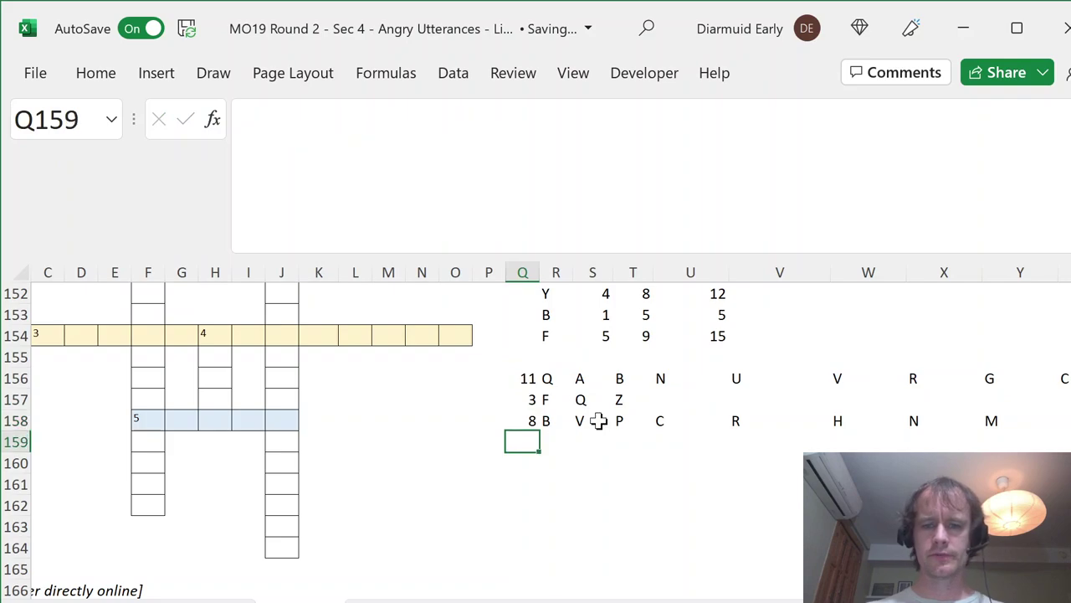
Step: Enter =PRODUCT(Q156:Q158) in Q159 to calculate the number of letter combinations
{"action": "type", "text": "=prod"}
{"action": "key", "text": "Tab"}
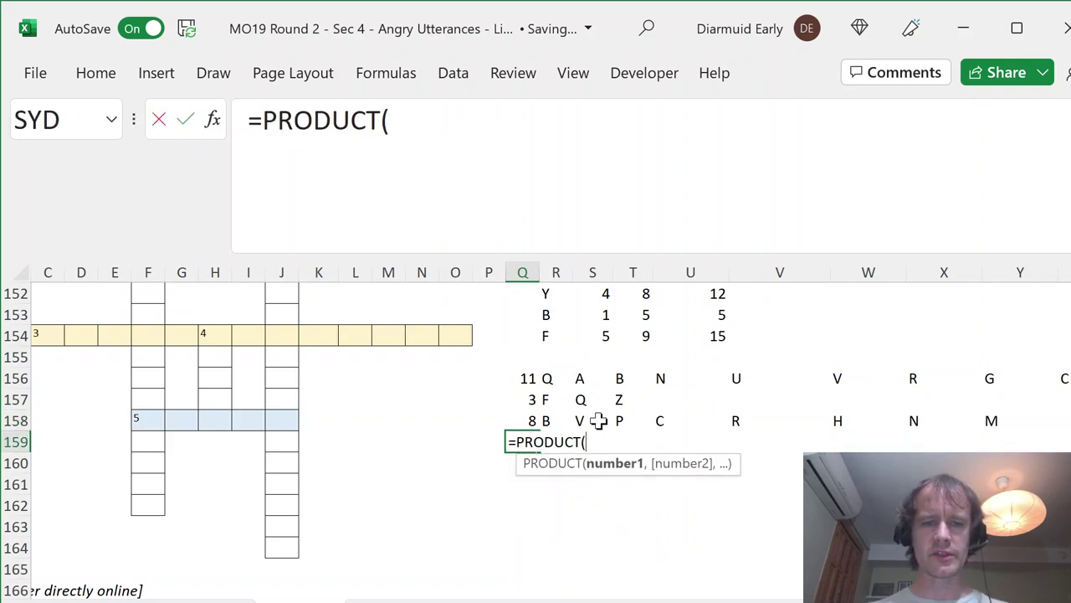
{"action": "key", "text": "Up"}
{"action": "key", "text": "Up"}
{"action": "key", "text": "Up"}
{"action": "key", "text": "shift+Down"}
{"action": "key", "text": "shift+Down"}
{"action": "key", "text": "Return"}
{"action": "key", "text": "Up"}
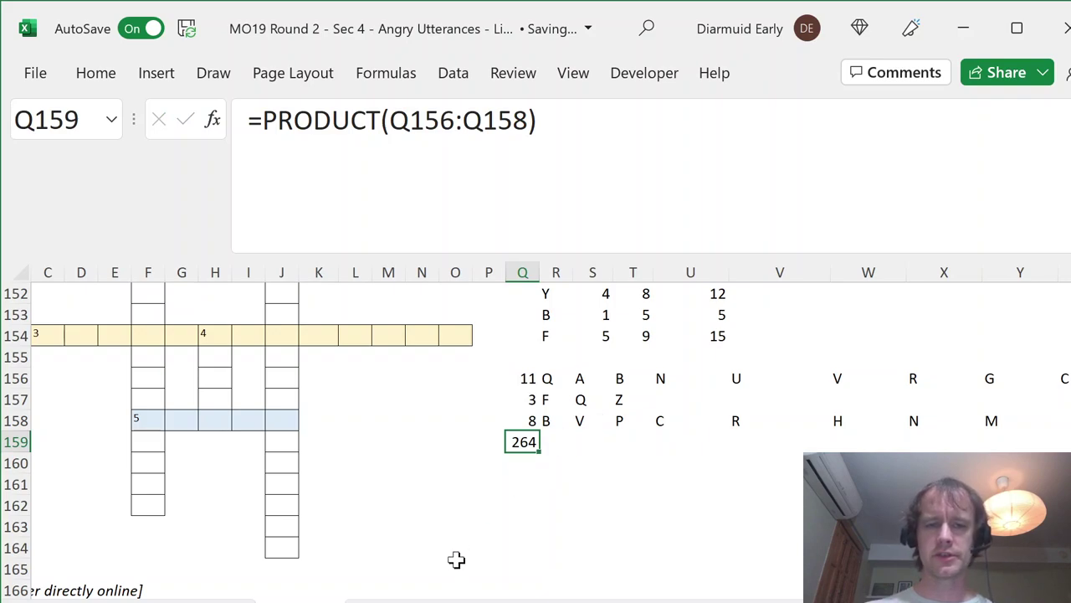
Step: Add a blank worksheet before the word-combination sheet and paste the counts from Q156:Q158 into A2:C2 as transposed values
{"action": "key", "text": "ctrl+Page_Down"}
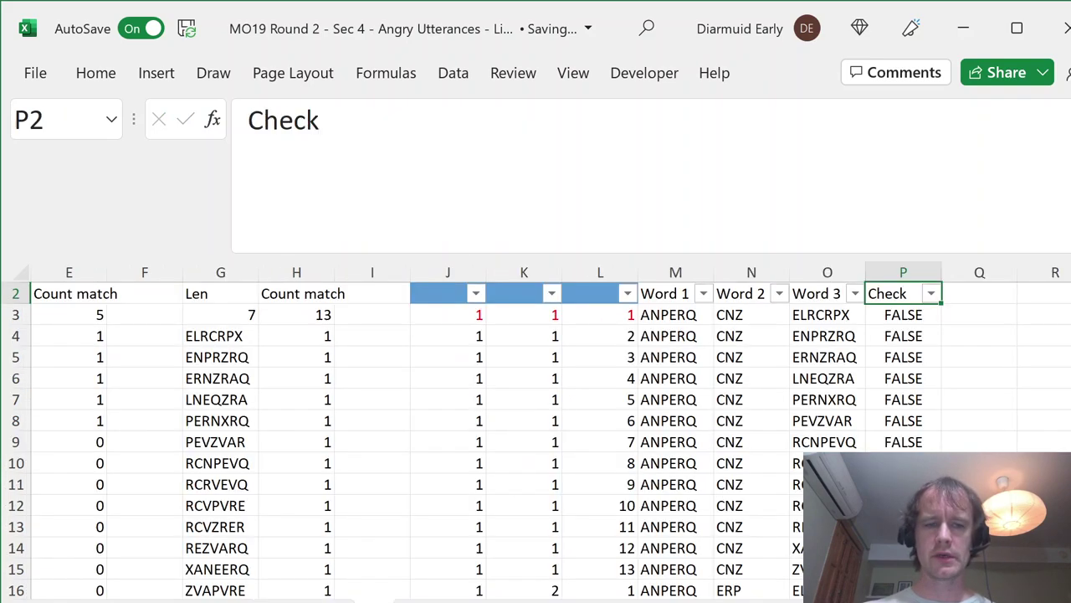
{"action": "key", "text": "ctrl+Page_Down"}
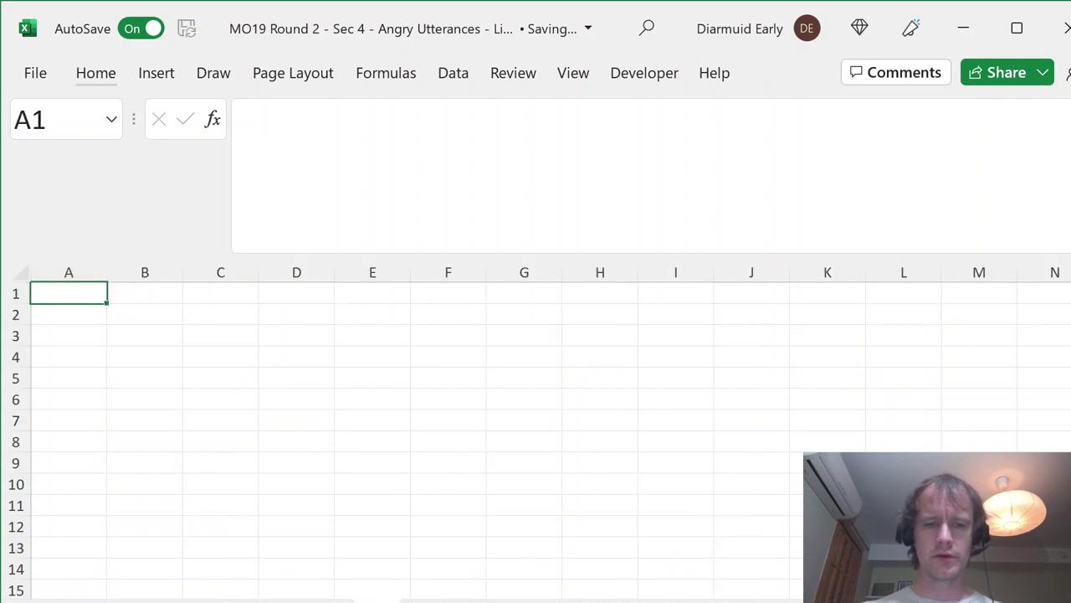
{"action": "key", "text": "ctrl+Page_Up"}
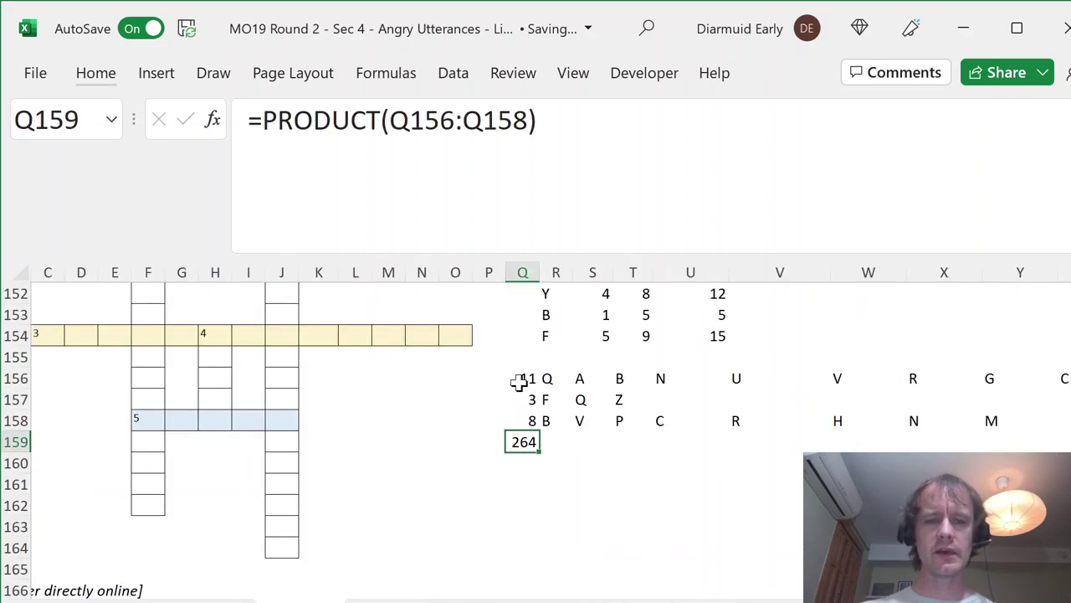
{"action": "left_click_drag", "start_coordinate": [522, 378], "coordinate": [522, 421]}
{"action": "key", "text": "ctrl+Page_Down"}
{"action": "key", "text": "Right"}
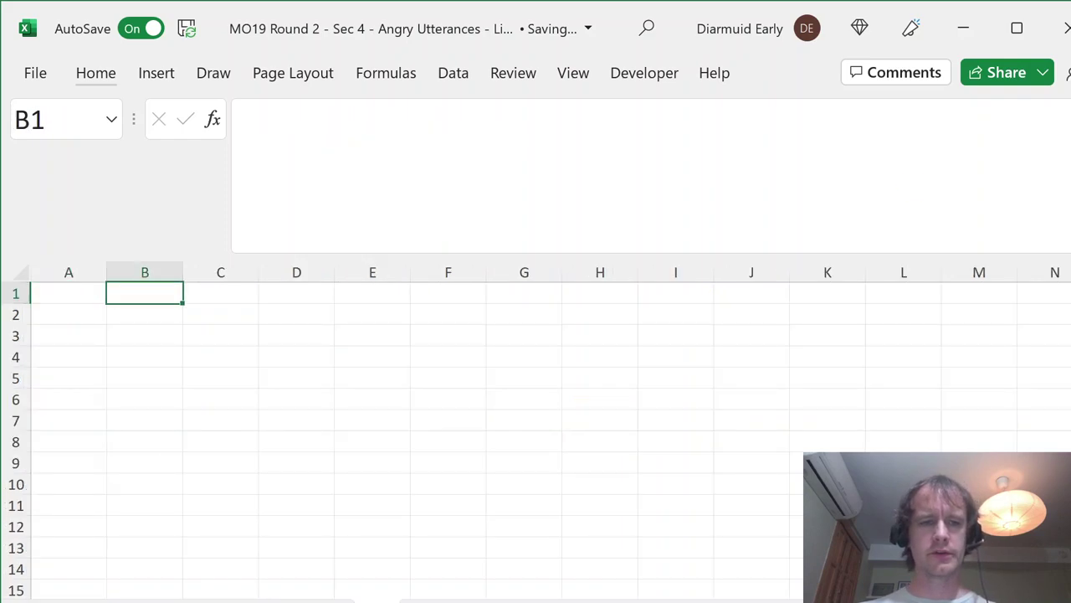
{"action": "key", "text": "Down"}
{"action": "key", "text": "Left"}
{"action": "key", "text": "alt"}
{"action": "key", "text": "ctrl+alt+v"}
{"action": "key", "text": "v"}
{"action": "key", "text": "e"}
{"action": "key", "text": "Return"}
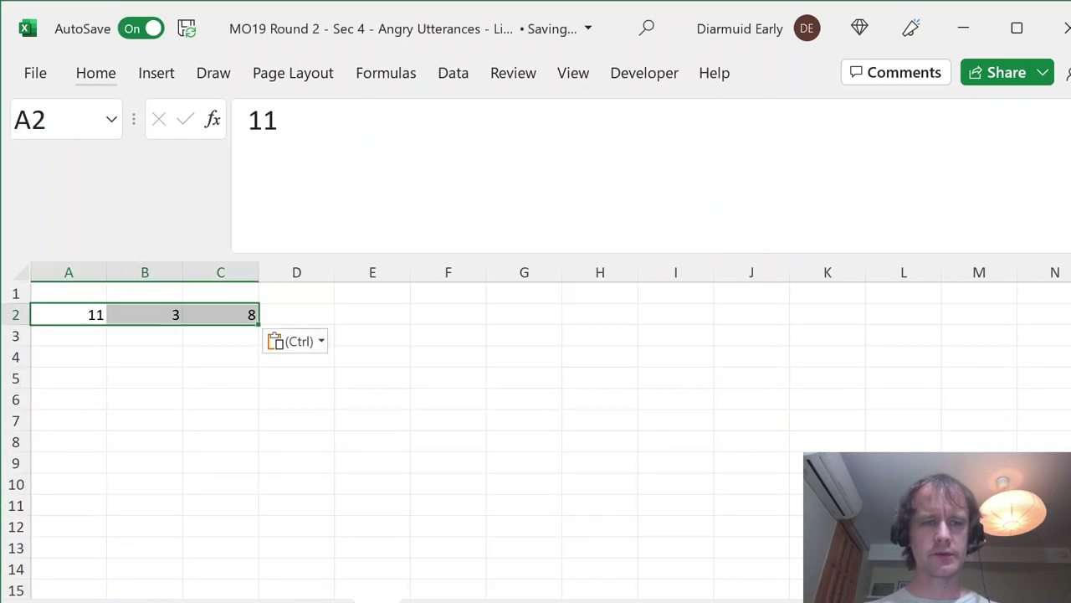
Step: Copy the counter block J2:L4 from the word-combination sheet and paste it at A3 of the new sheet
{"action": "key", "text": "ctrl+Page_Up"}
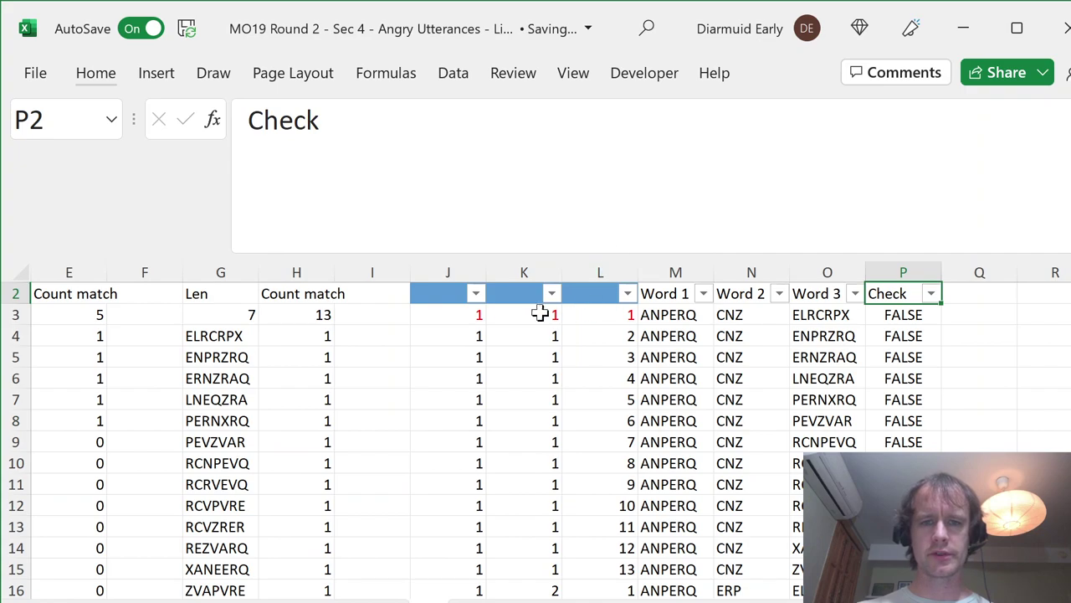
{"action": "left_click", "coordinate": [438, 306]}
{"action": "key", "text": "Up"}
{"action": "key", "text": "Up"}
{"action": "key", "text": "Down"}
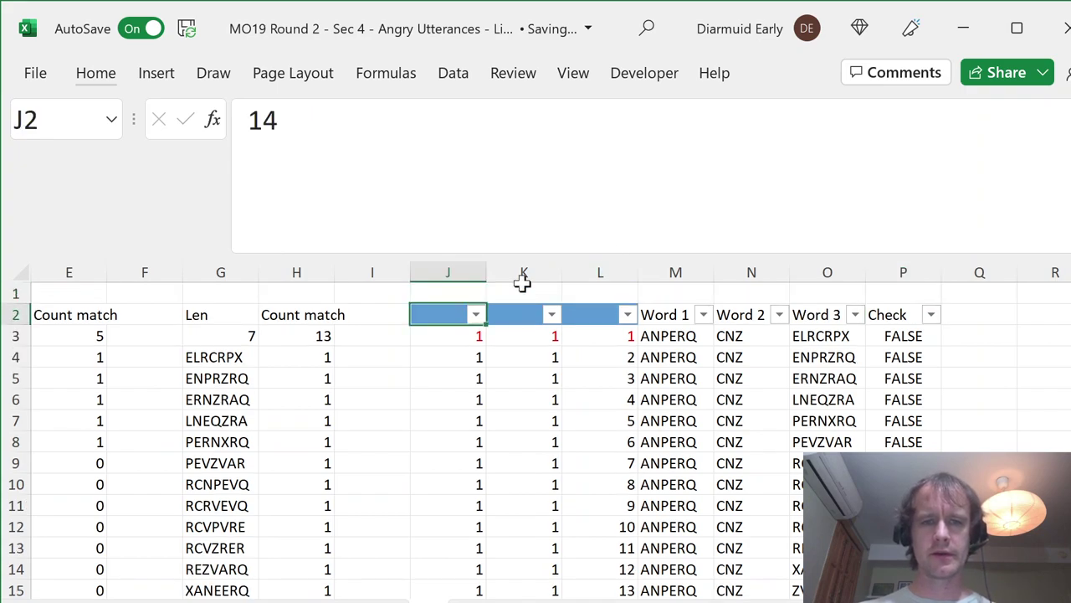
{"action": "key", "text": "shift+Down"}
{"action": "key", "text": "shift+Down"}
{"action": "key", "text": "ctrl+Page_Down"}
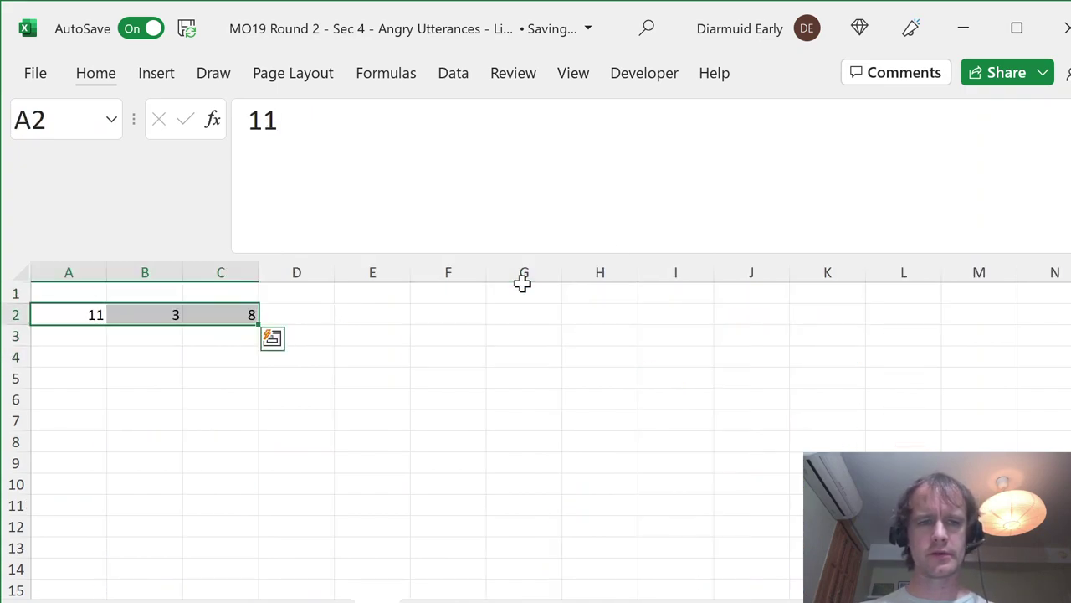
{"action": "key", "text": "Down"}
{"action": "key", "text": "ctrl+v"}
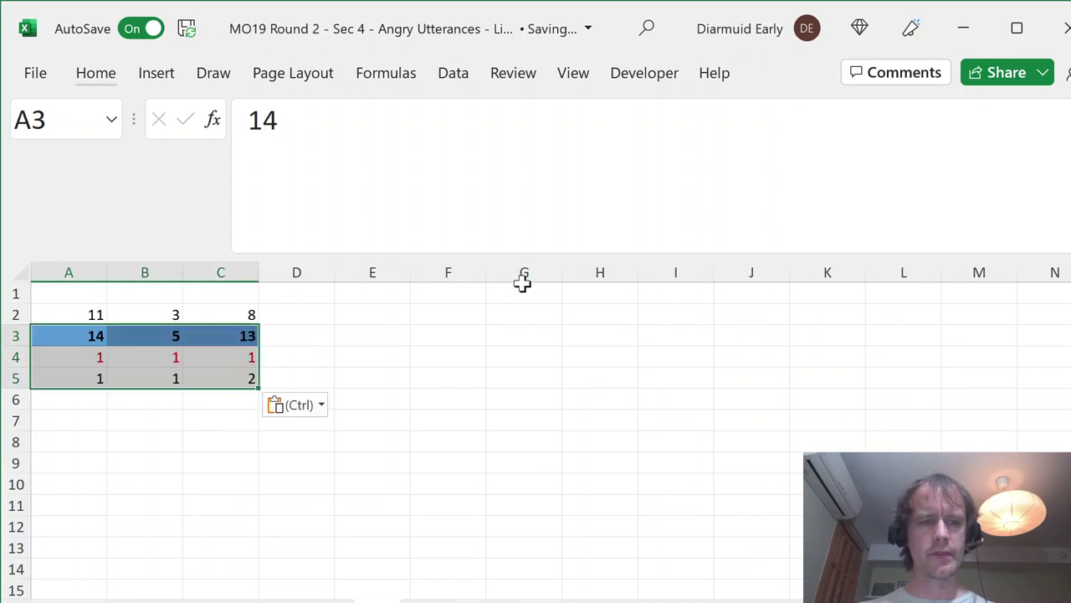
Step: Replace the counter headers in A3:C3 with the values 11, 3 and 8 from A2:C2, keeping the header formatting
{"action": "key", "text": "Up"}
{"action": "key", "text": "shift+Right"}
{"action": "key", "text": "shift+Right"}
{"action": "key", "text": "ctrl+c"}
{"action": "key", "text": "Down"}
{"action": "key", "text": "Down"}
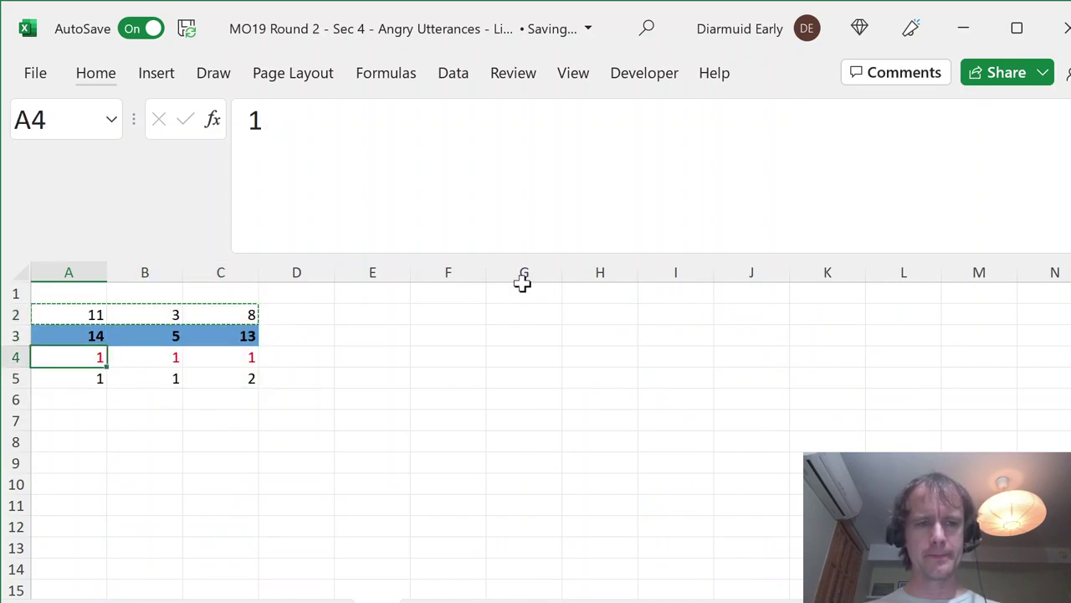
{"action": "key", "text": "Up"}
{"action": "key", "text": "ctrl+v"}
Step: Enter the counter formula =MOD(C4,C$2)+1 in C5
{"action": "key", "text": "Down"}
{"action": "key", "text": "Down"}
{"action": "key", "text": "Right"}
{"action": "key", "text": "Right"}
{"action": "type", "text": "=MOD(C4,C$2)+1"}
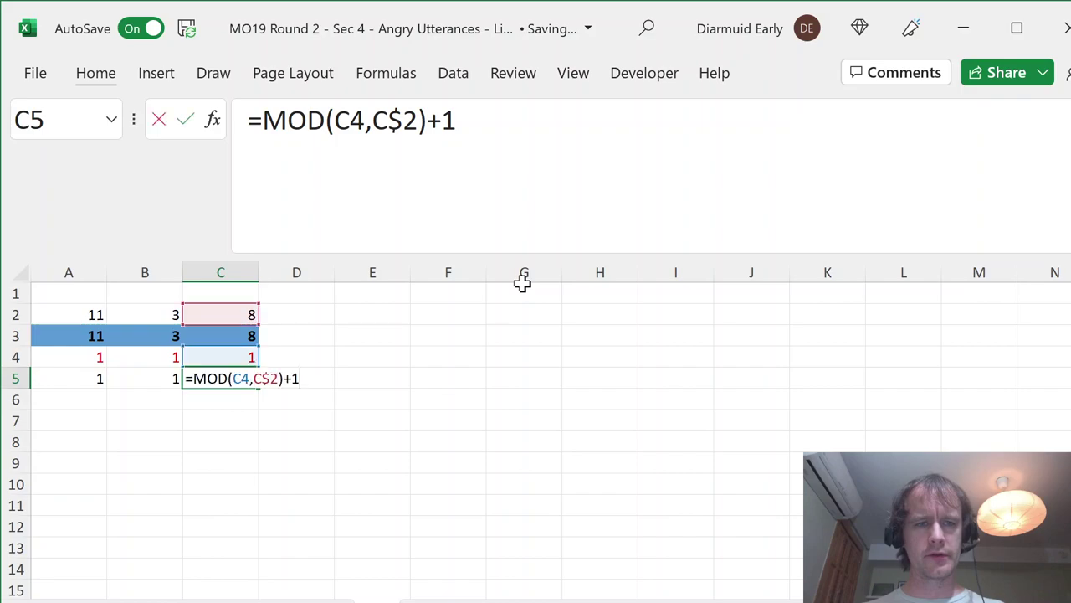
{"action": "key", "text": "ctrl+Return"}
Step: Copy only the formatting of A3:C3 onto the counts in A2:C2
{"action": "key", "text": "Left"}
{"action": "key", "text": "Up"}
{"action": "key", "text": "Up"}
{"action": "key", "text": "Left"}
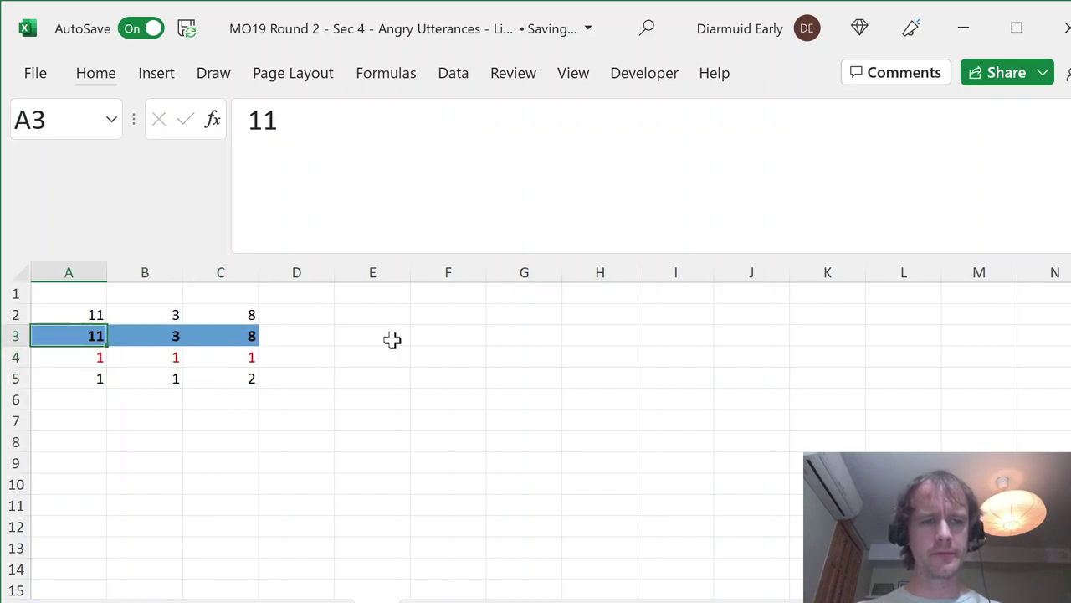
{"action": "key", "text": "shift+Right"}
{"action": "key", "text": "shift+Right"}
{"action": "key", "text": "ctrl+c"}
{"action": "key", "text": "Up"}
{"action": "key", "text": "alt"}
{"action": "key", "text": "e"}
{"action": "key", "text": "s"}
{"action": "key", "text": "t"}
{"action": "key", "text": "Return"}
{"action": "key", "text": "Down"}
Step: Delete row 3, which duplicates the counts in row 2
{"action": "key", "text": "shift+space"}
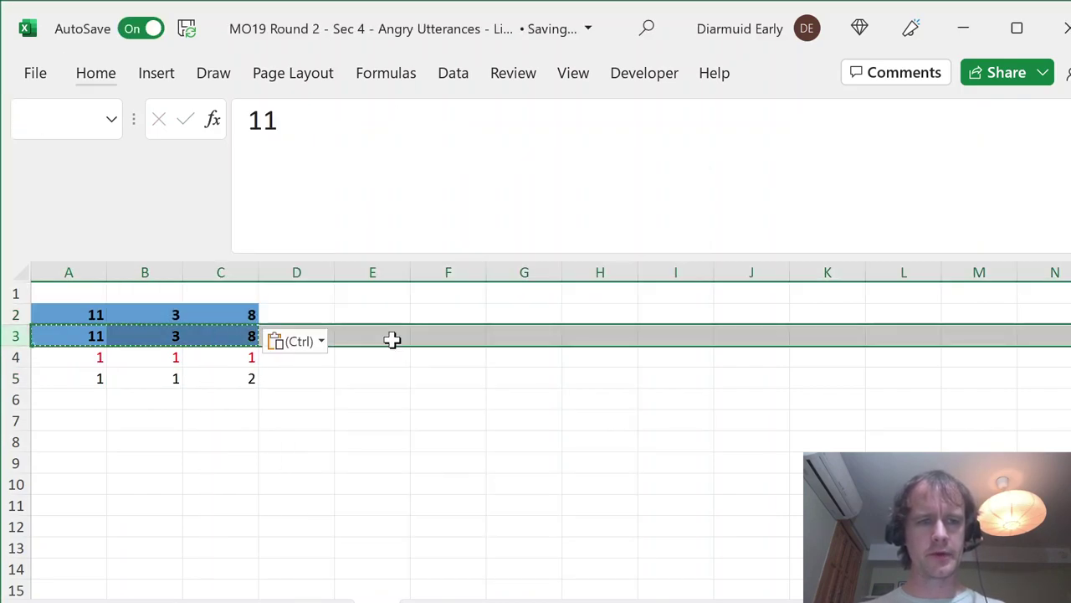
{"action": "key", "text": "alt"}
{"action": "key", "text": "h"}
{"action": "key", "text": "d"}
{"action": "key", "text": "r"}
Step: Examine the references in the counter formula in C4
{"action": "key", "text": "Down"}
{"action": "key", "text": "Right"}
{"action": "key", "text": "Right"}
{"action": "key", "text": "Right"}
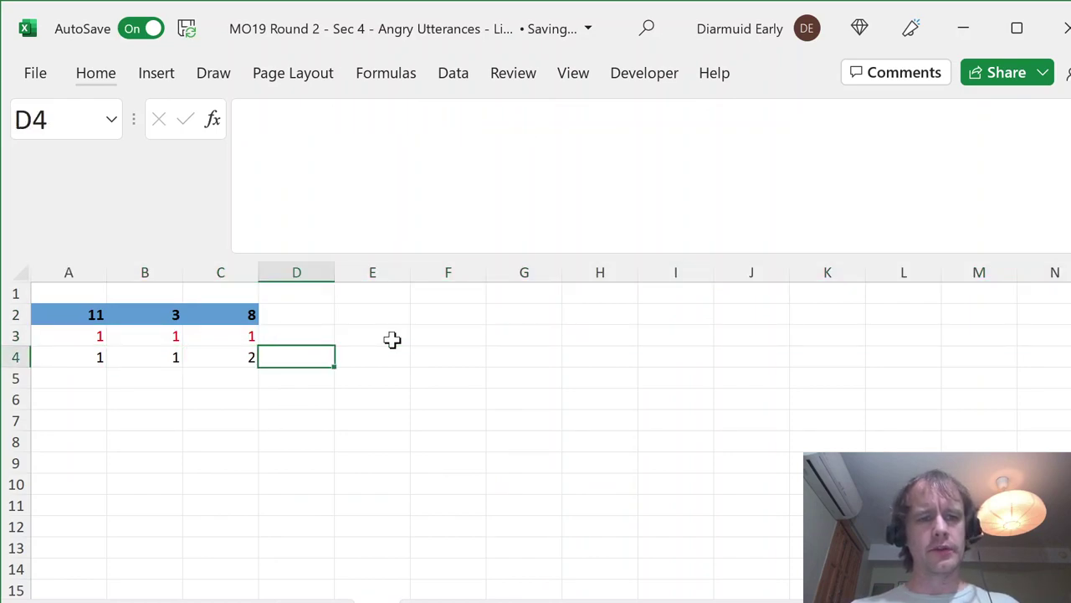
{"action": "key", "text": "Left"}
{"action": "key", "text": "F2"}
{"action": "key", "text": "Escape"}
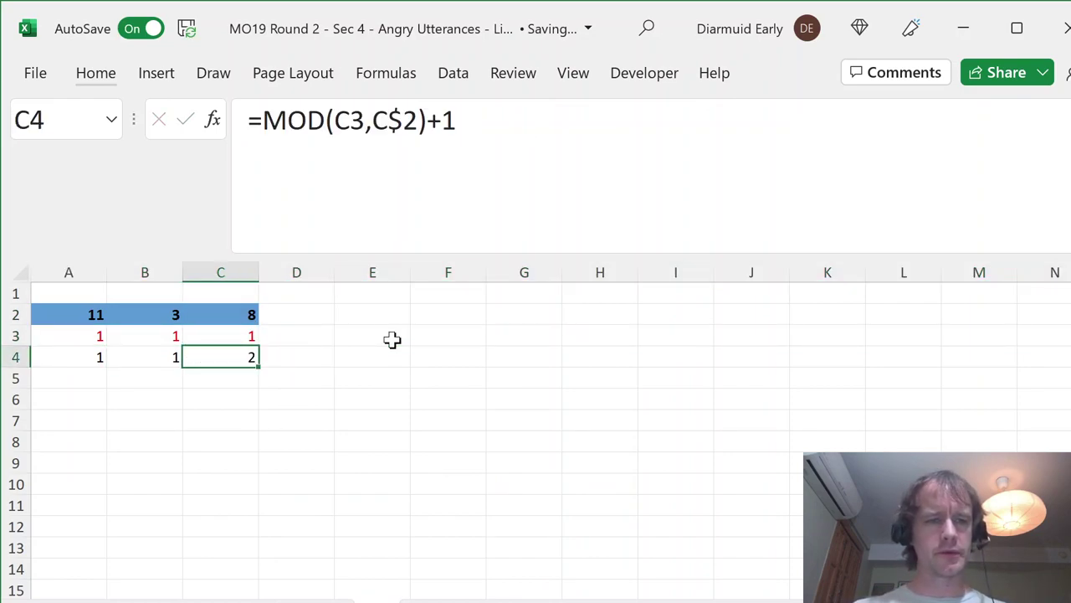
{"action": "key", "text": "Up"}
{"action": "key", "text": "Up"}
{"action": "key", "text": "Up"}
{"action": "key", "text": "Down"}
{"action": "key", "text": "Down"}
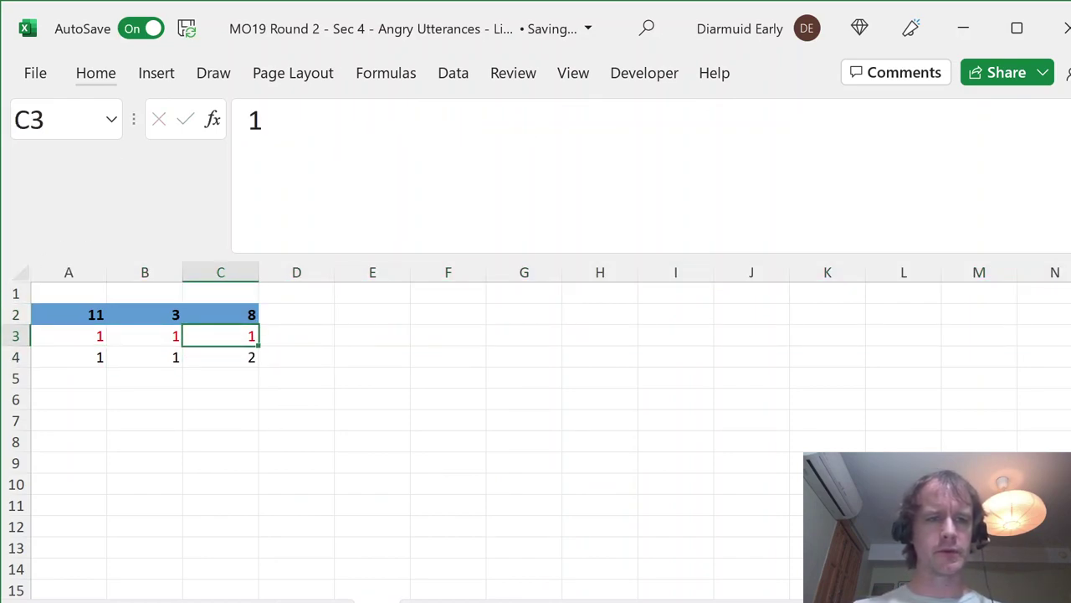
Step: Fill the counter formulas in A4:C4 down to row 266
{"action": "key", "text": "alt+F3"}
{"action": "key", "text": "Escape"}
{"action": "type", "text": "C"}
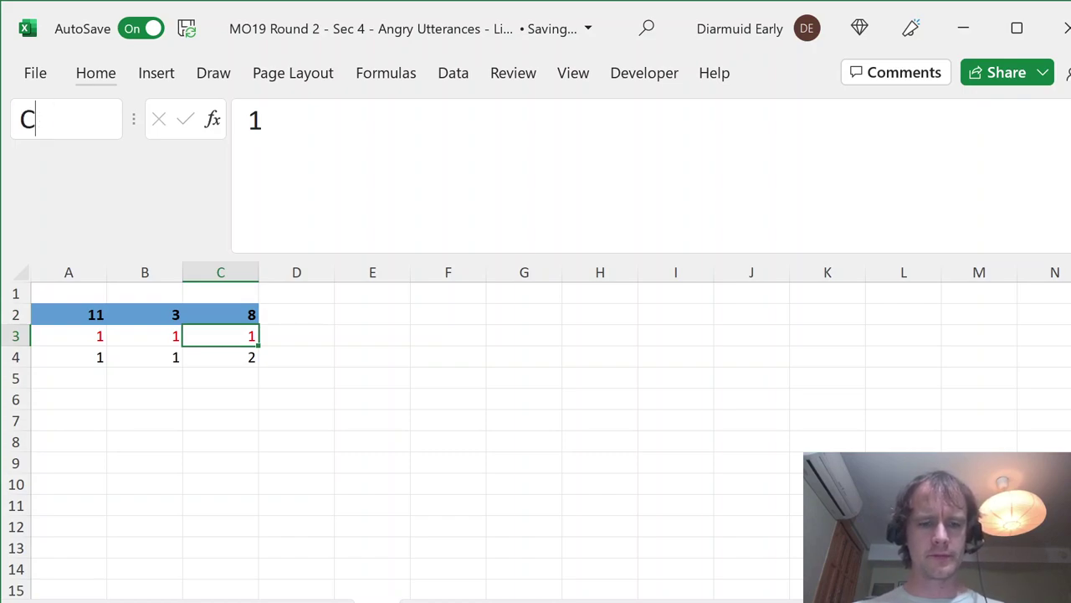
{"action": "type", "text": "266"}
{"action": "key", "text": "Return"}
{"action": "key", "text": "ctrl+shift+Up"}
{"action": "key", "text": "shift+Left"}
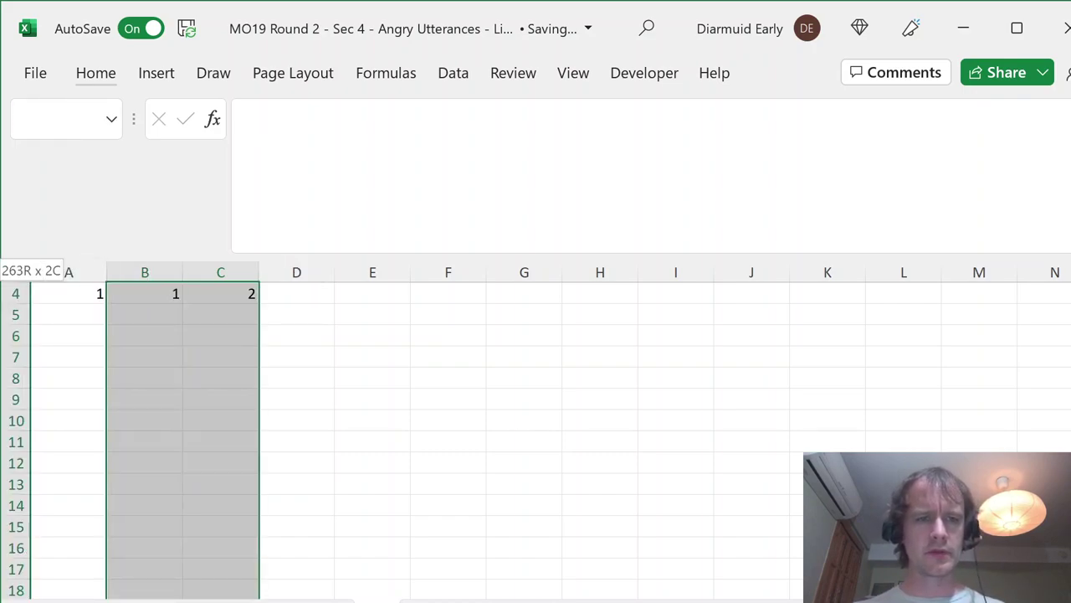
{"action": "key", "text": "shift+Left"}
{"action": "key", "text": "ctrl+d"}
Step: Check the final counter combination in A266:C266 against the maximum counts
{"action": "key", "text": "Down"}
{"action": "key", "text": "Left"}
{"action": "key", "text": "Up"}
{"action": "key", "text": "Left"}
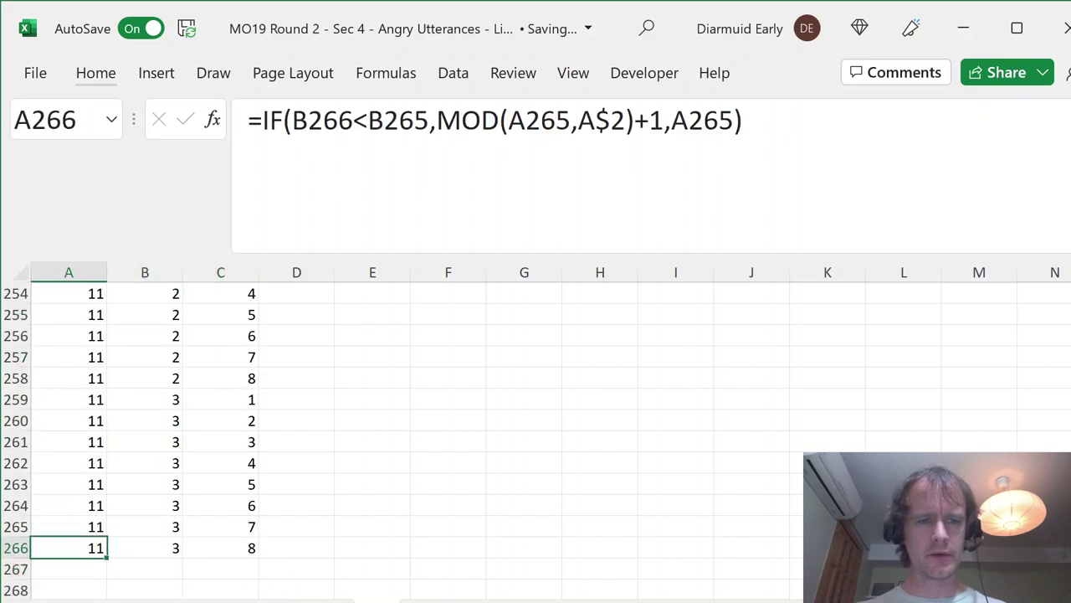
{"action": "key", "text": "shift+Right"}
{"action": "key", "text": "shift+Right"}
Step: Copy the combinations in A3:C266 and paste a test copy starting at E3
{"action": "key", "text": "ctrl+Home"}
{"action": "key", "text": "Down"}
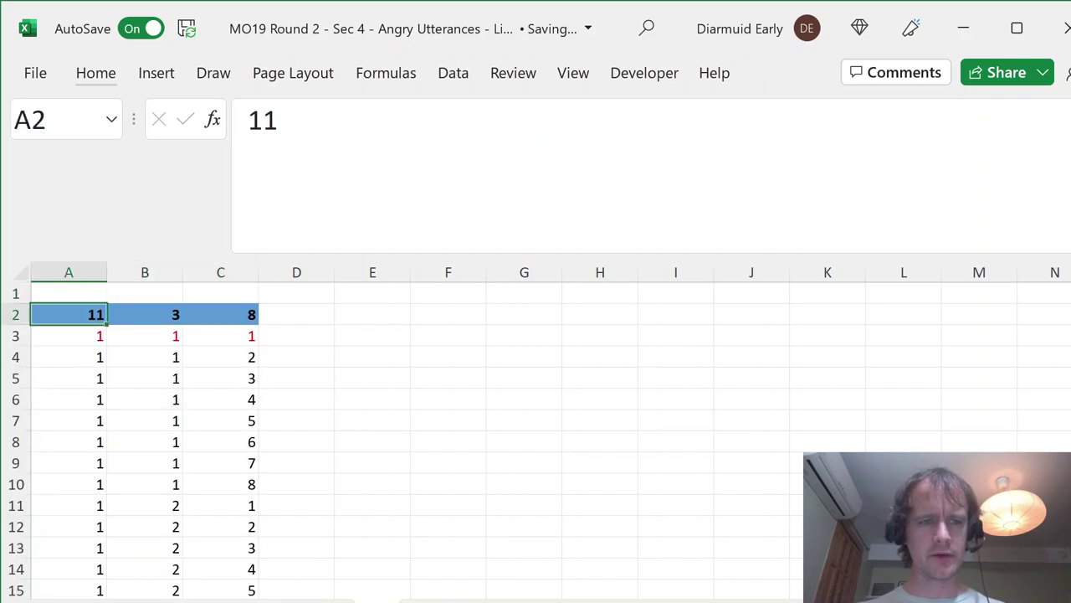
{"action": "key", "text": "Down"}
{"action": "key", "text": "ctrl+shift+Right"}
{"action": "key", "text": "ctrl+shift+Down"}
{"action": "key", "text": "ctrl+c"}
{"action": "key", "text": "Right"}
{"action": "key", "text": "Right"}
{"action": "key", "text": "Right"}
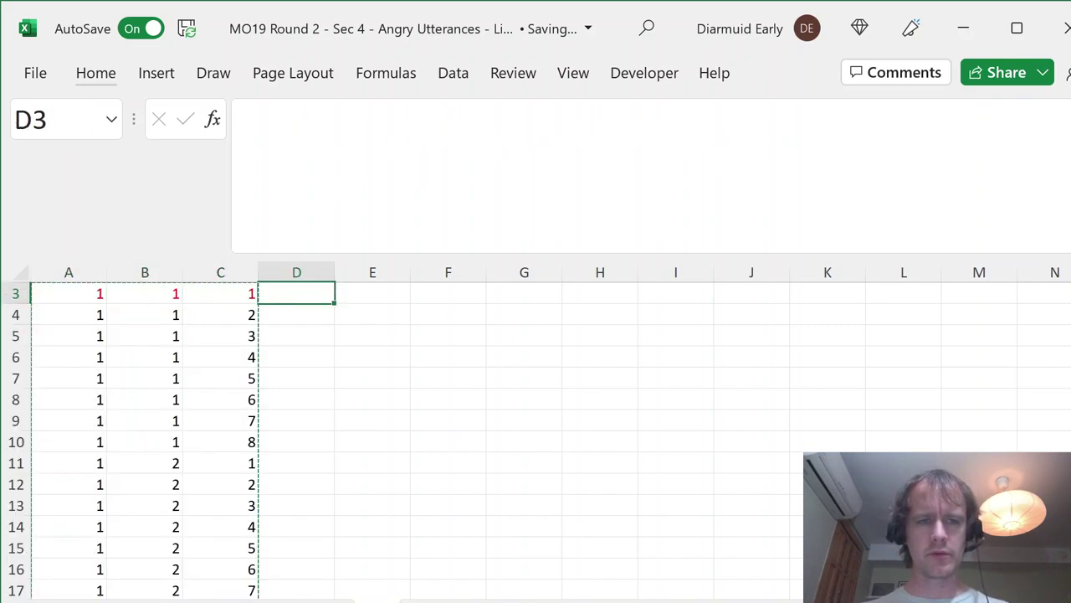
{"action": "key", "text": "Right"}
{"action": "key", "text": "alt+e"}
{"action": "key", "text": "s"}
{"action": "key", "text": "ctrl+v"}
Step: Run Remove Duplicates on columns E to G of the test copy without headers, and clear the copy
{"action": "key", "text": "alt+a"}
{"action": "key", "text": "m"}
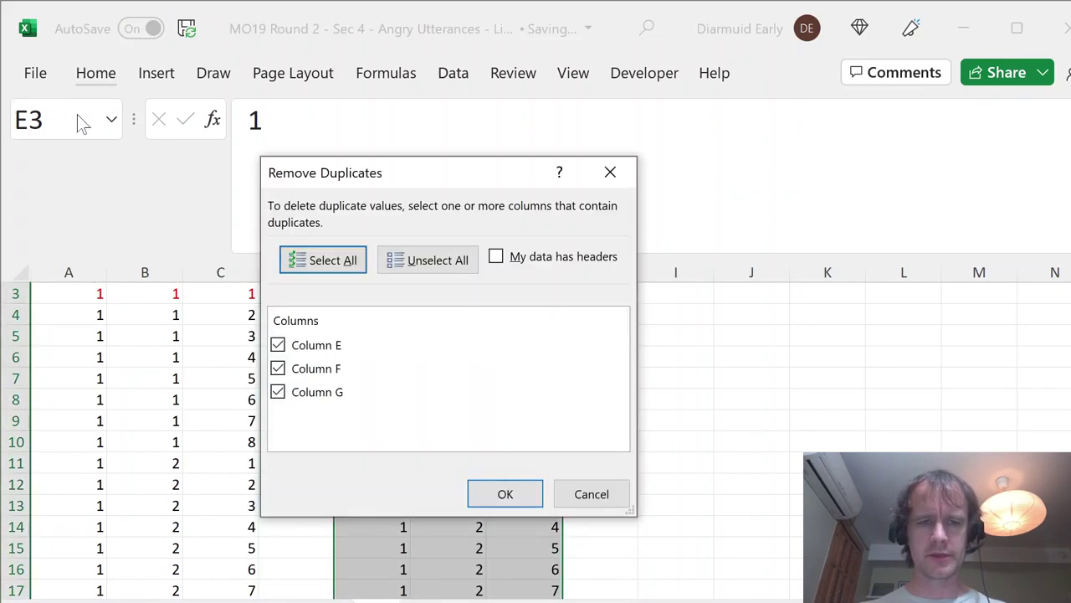
{"action": "key", "text": "Tab"}
{"action": "key", "text": "Tab"}
{"action": "key", "text": "Return"}
{"action": "key", "text": "Return"}
{"action": "key", "text": "Delete"}
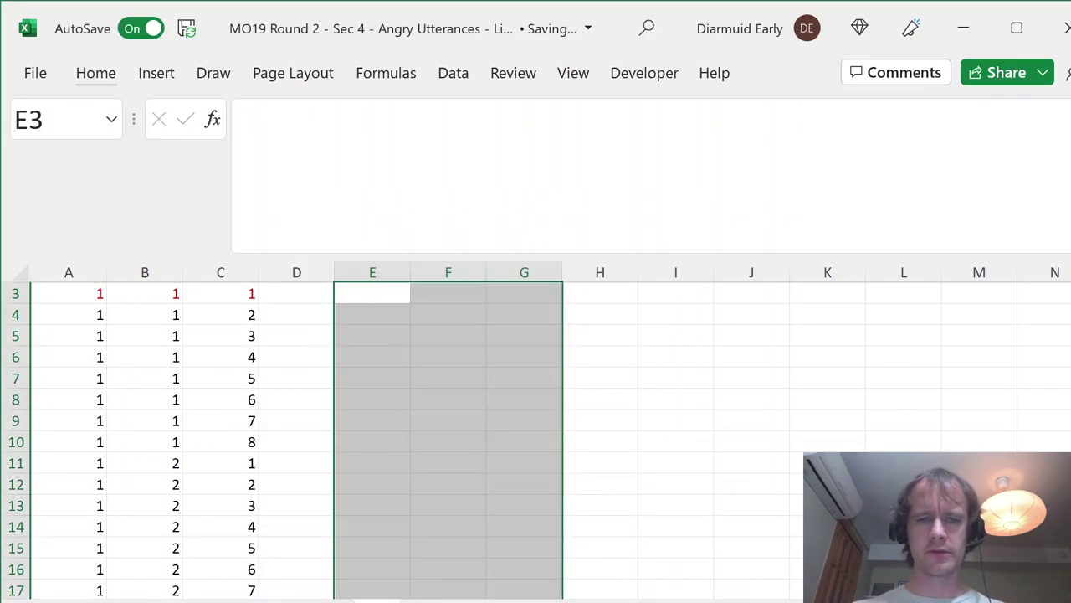
Step: Enter the headings Letter 1, Letter 2 and Letter 3 in D2:F2
{"action": "key", "text": "Left"}
{"action": "key", "text": "Up"}
{"action": "key", "text": "ctrl+Home"}
{"action": "key", "text": "Down"}
{"action": "key", "text": "Right"}
{"action": "key", "text": "Right"}
{"action": "key", "text": "Right"}
{"action": "key", "text": "Down"}
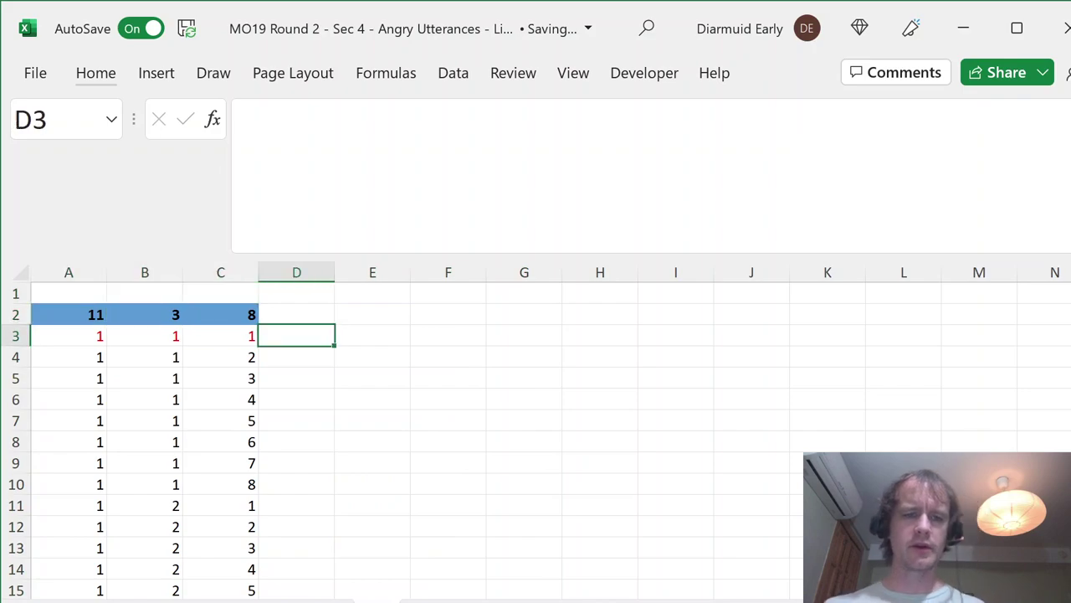
{"action": "key", "text": "ctrl+Page_Up"}
{"action": "key", "text": "ctrl+Page_Down"}
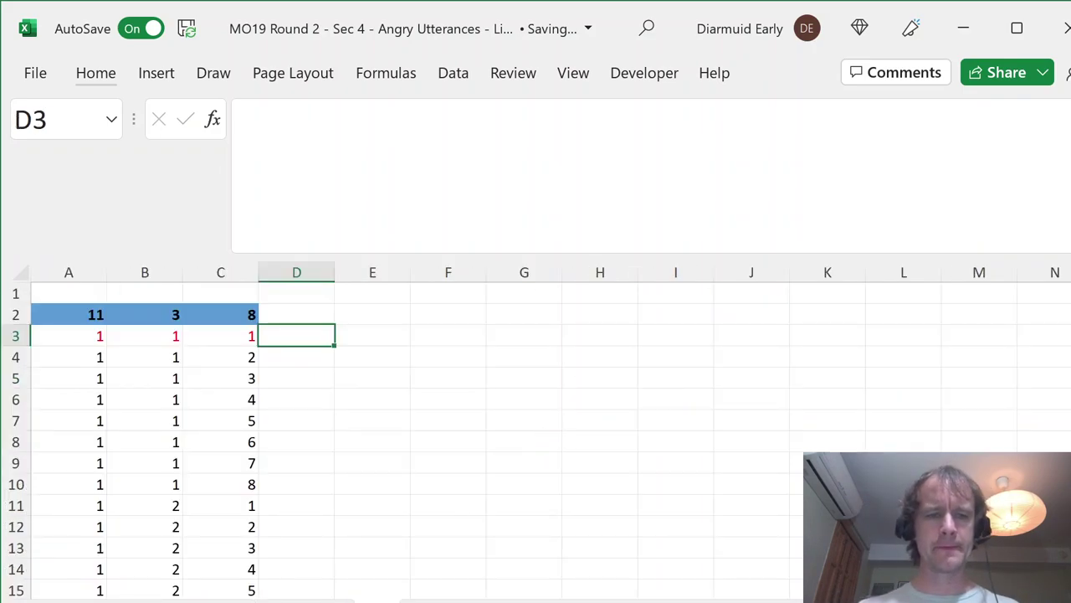
{"action": "key", "text": "Up"}
{"action": "type", "text": "Let"}
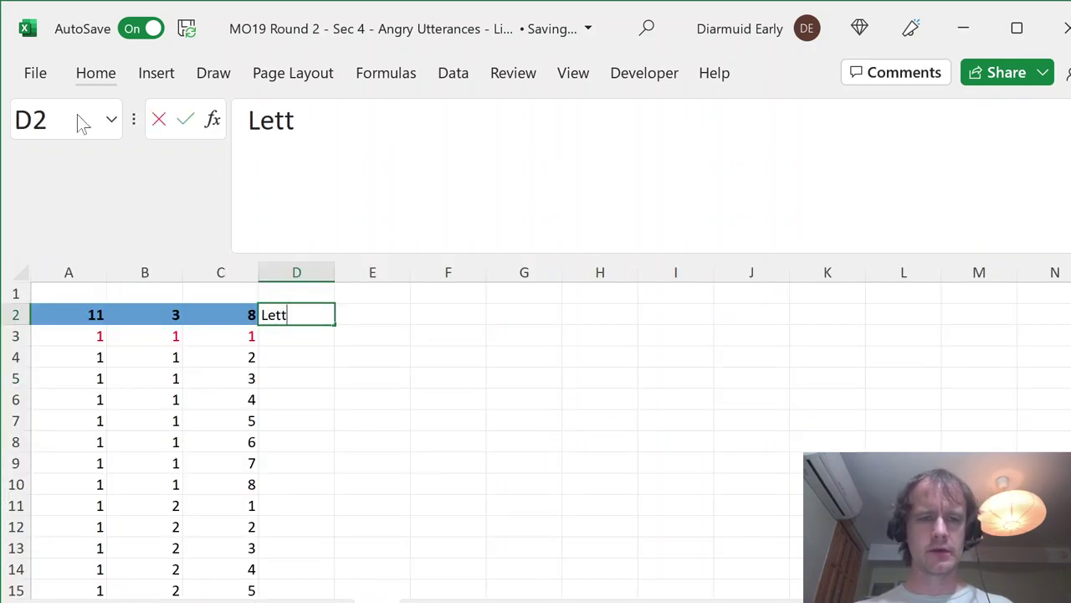
{"action": "type", "text": "ter"}
{"action": "key", "text": "Escape"}
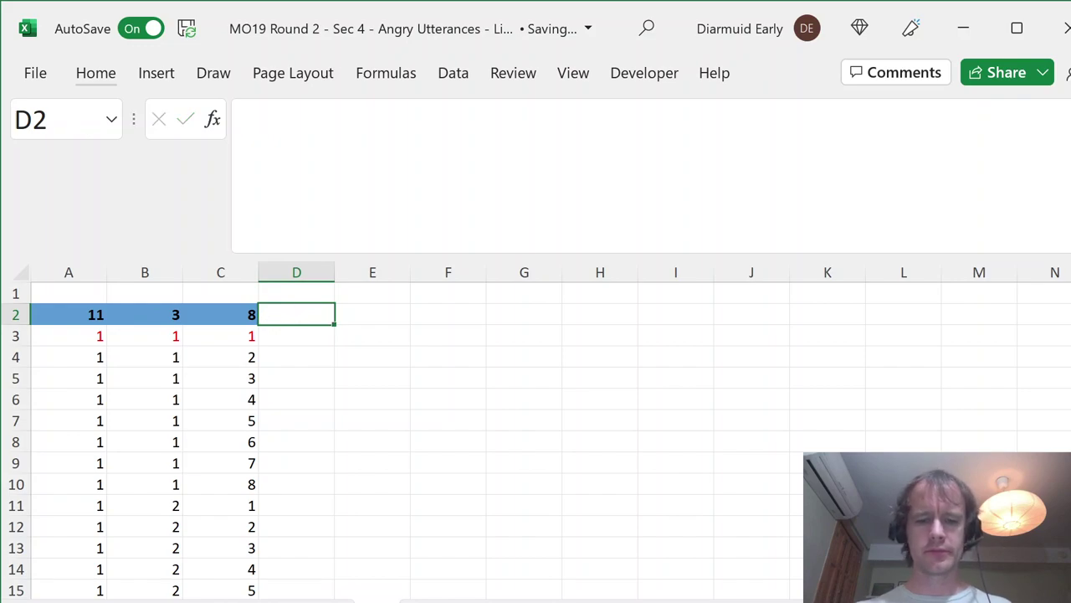
{"action": "type", "text": "Letter"}
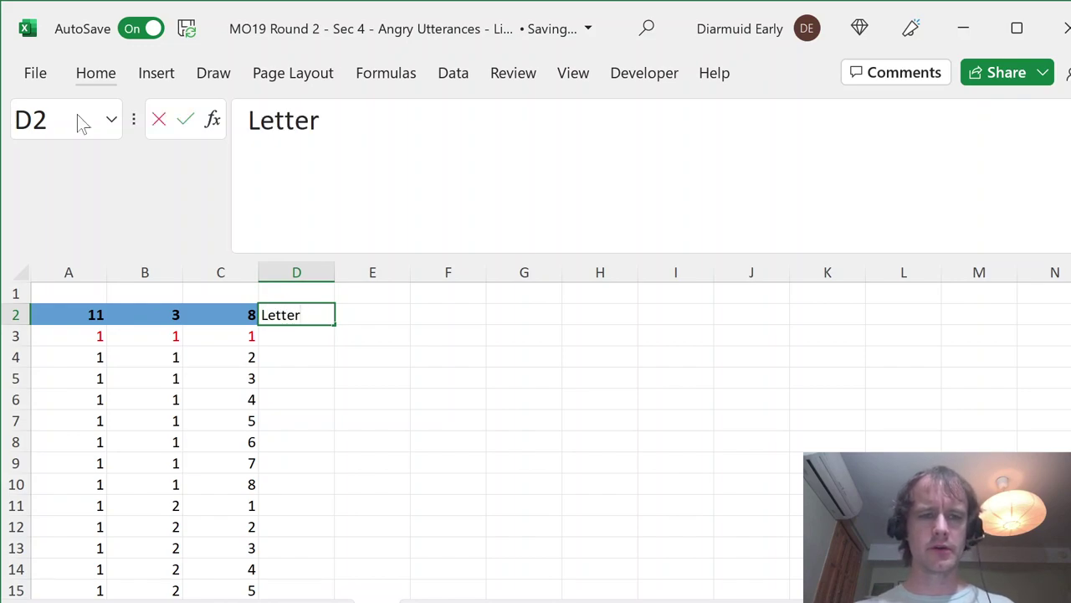
{"action": "type", "text": " 1"}
{"action": "key", "text": "Tab"}
{"action": "type", "text": "Letter 2"}
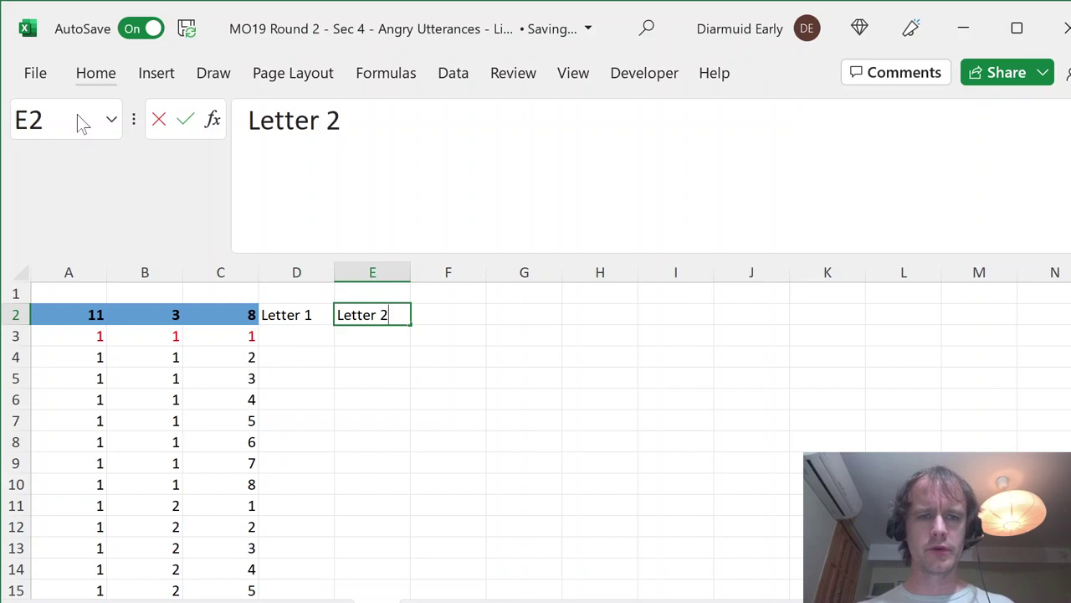
{"action": "key", "text": "Tab"}
{"action": "type", "text": "Letter 3"}
{"action": "key", "text": "Return"}
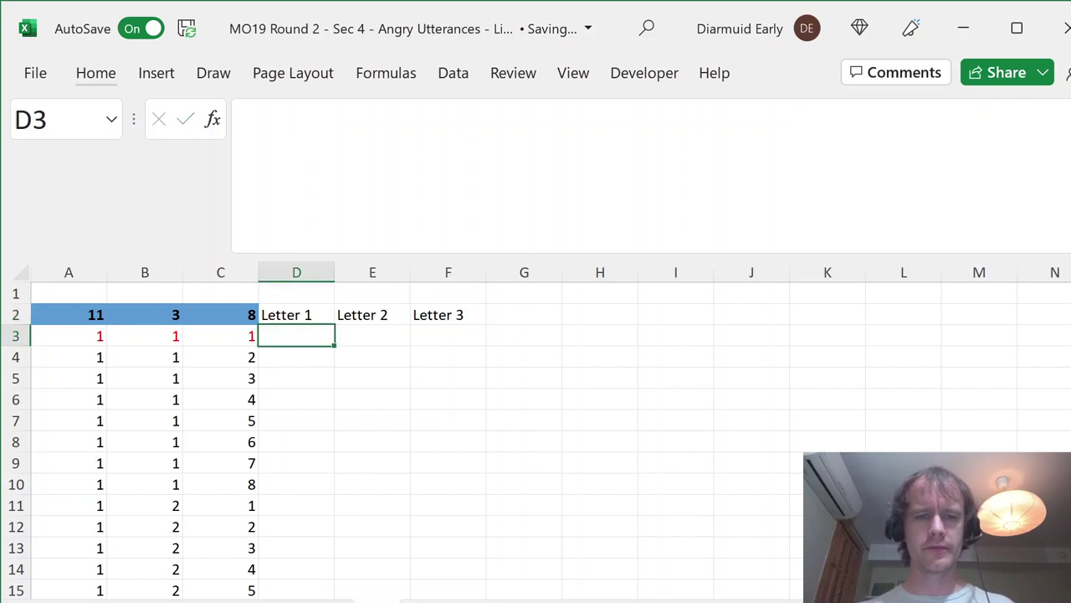
Step: Enter =INDEX(Questions!$R$156#,A3) in D3 to look up the first letter
{"action": "type", "text": "=INDEX("}
{"action": "key", "text": "ctrl+Page_Up"}
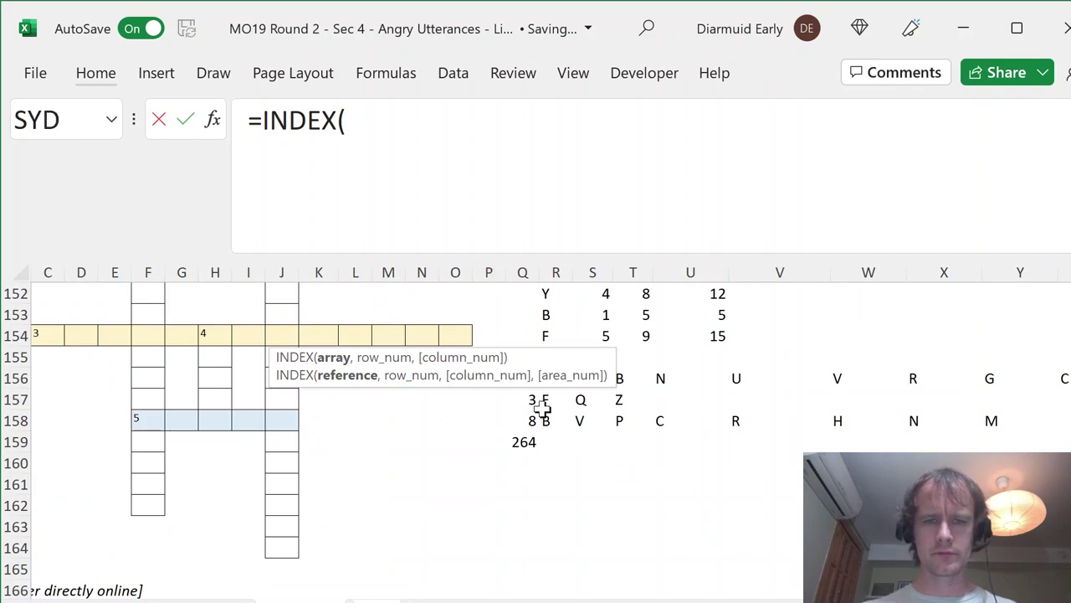
{"action": "left_click", "coordinate": [544, 401]}
{"action": "key", "text": "Up"}
{"action": "left_click_drag", "start_coordinate": [556, 386], "coordinate": [559, 425]}
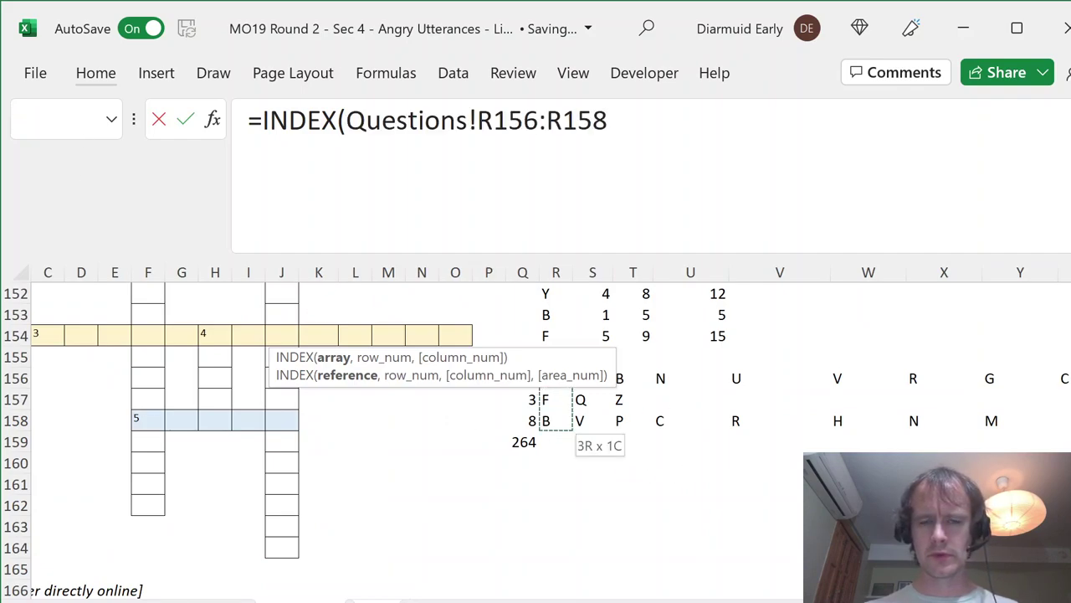
{"action": "key", "text": "ctrl+shift+Up"}
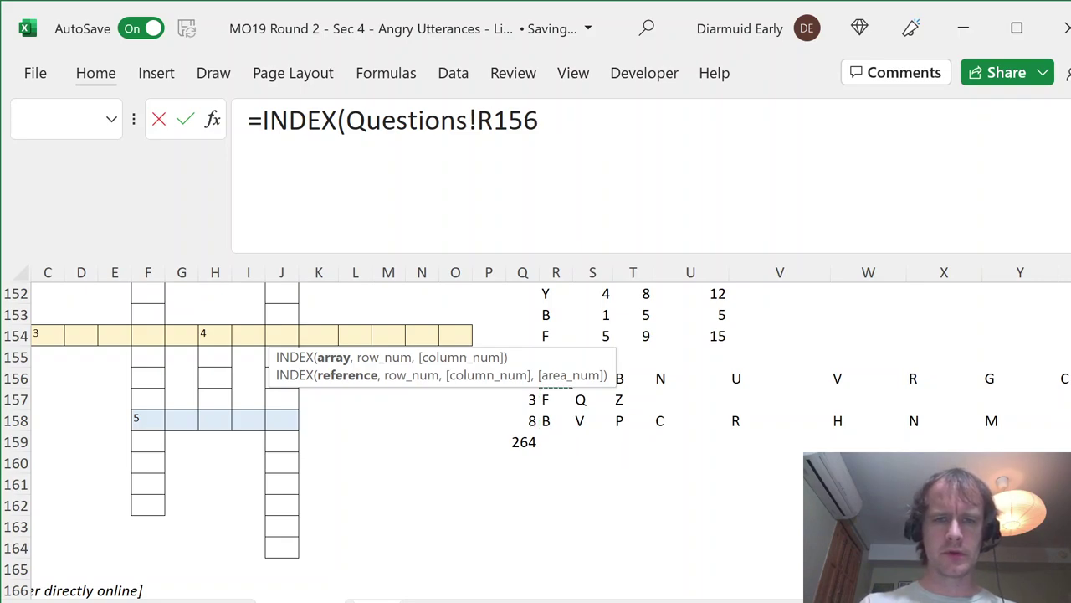
{"action": "key", "text": "F4"}
{"action": "type", "text": "#"}
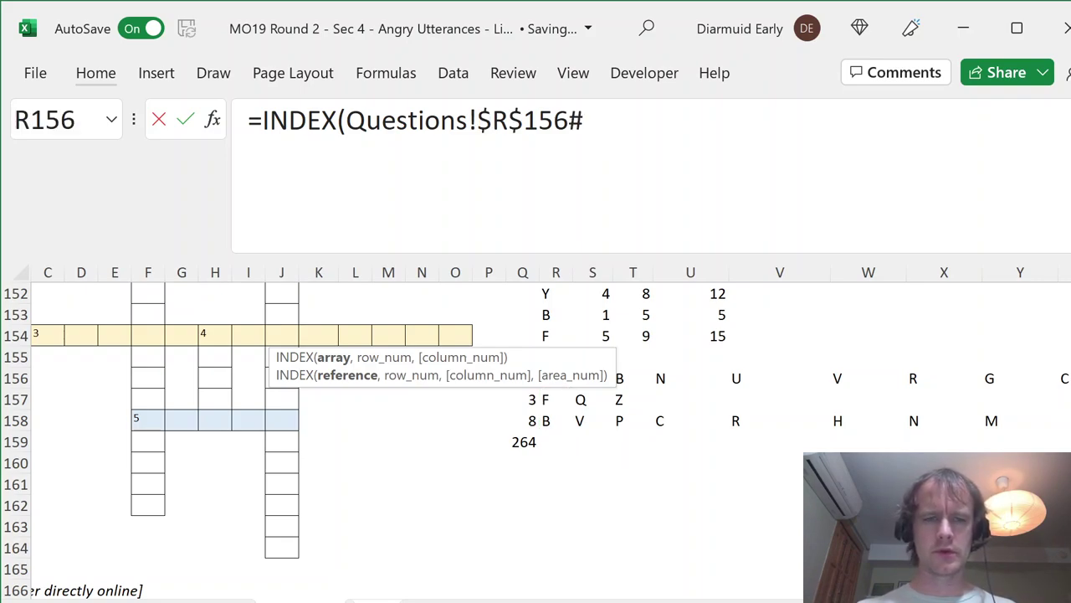
{"action": "type", "text": ","}
{"action": "key", "text": "ctrl+Page_Down"}
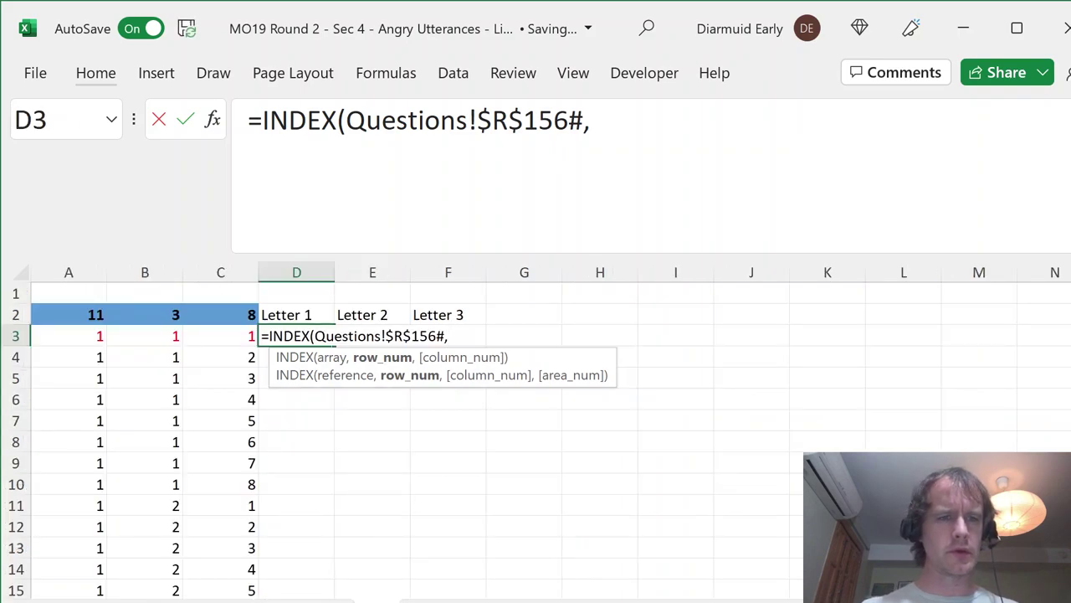
{"action": "type", "text": "A3)"}
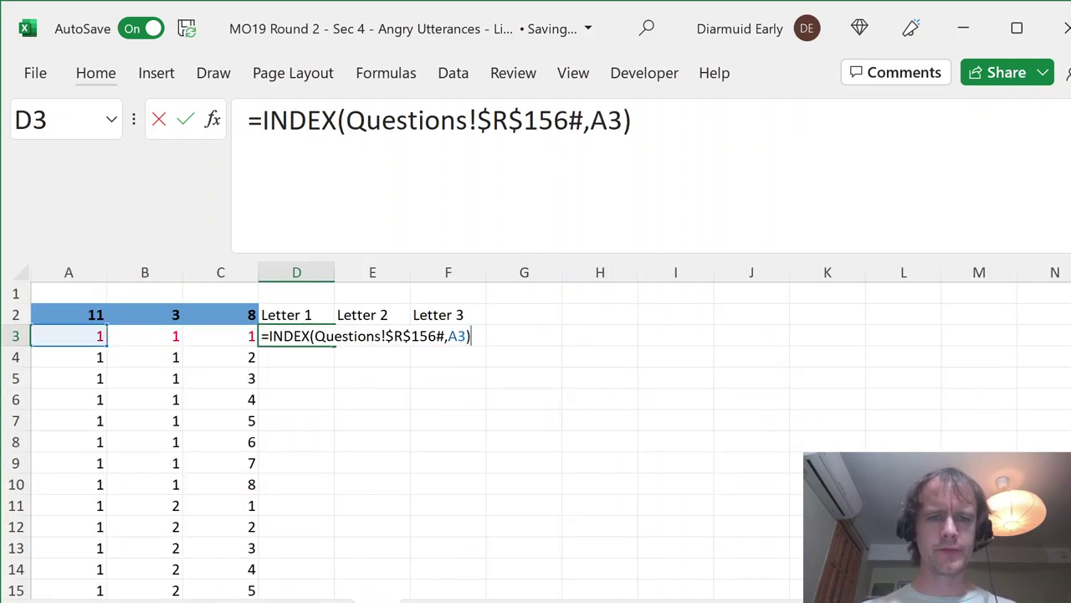
{"action": "key", "text": "ctrl+Return"}
Step: Check the letter list formula in R156 of the Questions sheet and return to the combination sheet
{"action": "key", "text": "ctrl+Page_Up"}
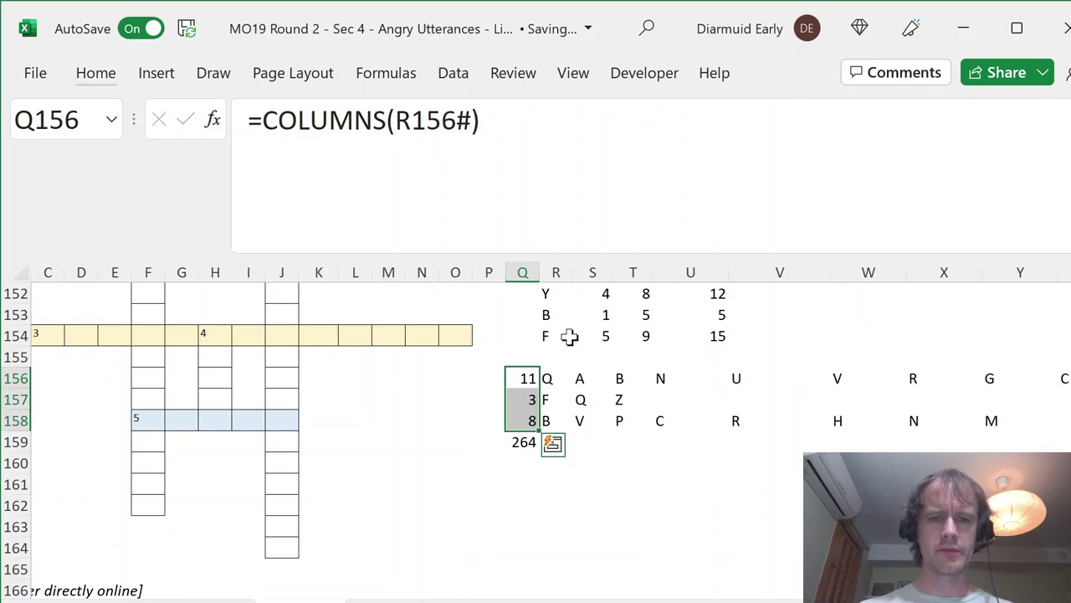
{"action": "left_click", "coordinate": [551, 378]}
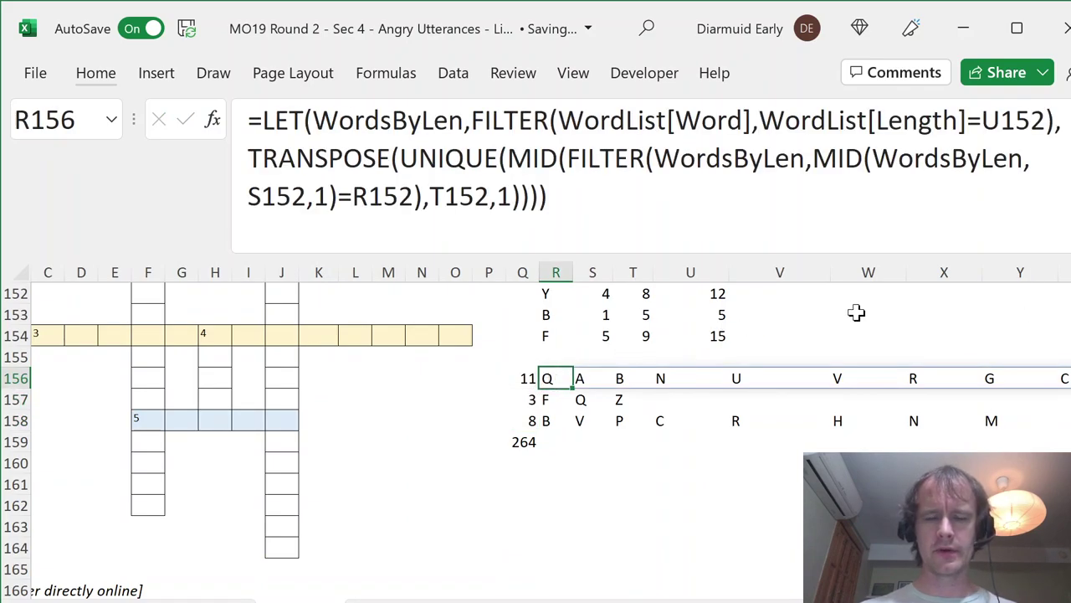
{"action": "key", "text": "Left"}
{"action": "key", "text": "Right"}
{"action": "key", "text": "ctrl+Page_Down"}
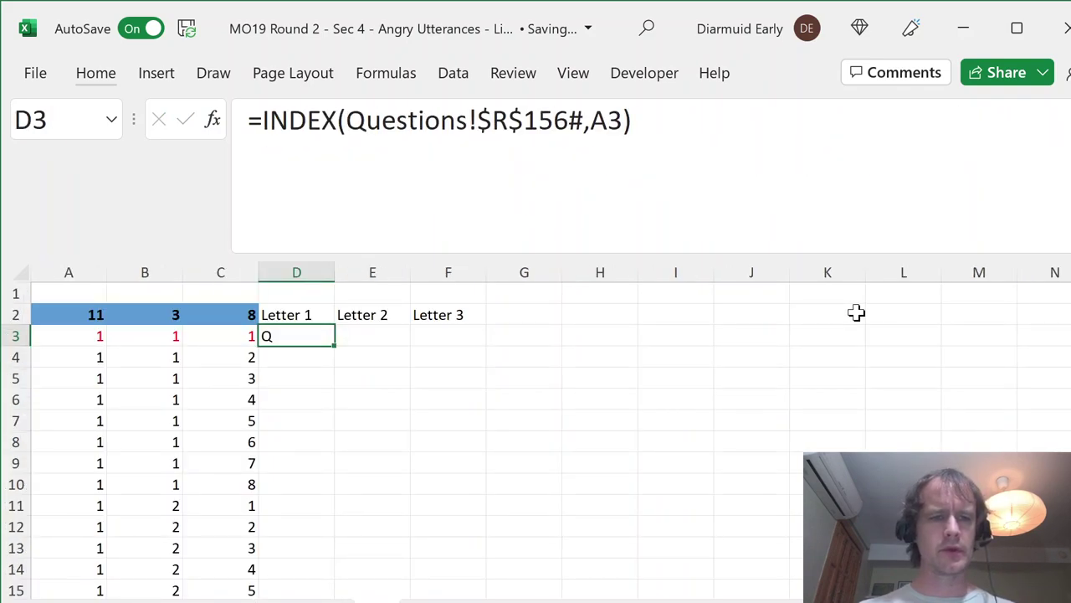
Step: Copy the D3 formula into E3 and change its list reference to Questions!$R$157#
{"action": "key", "text": "Right"}
{"action": "key", "text": "ctrl+r"}
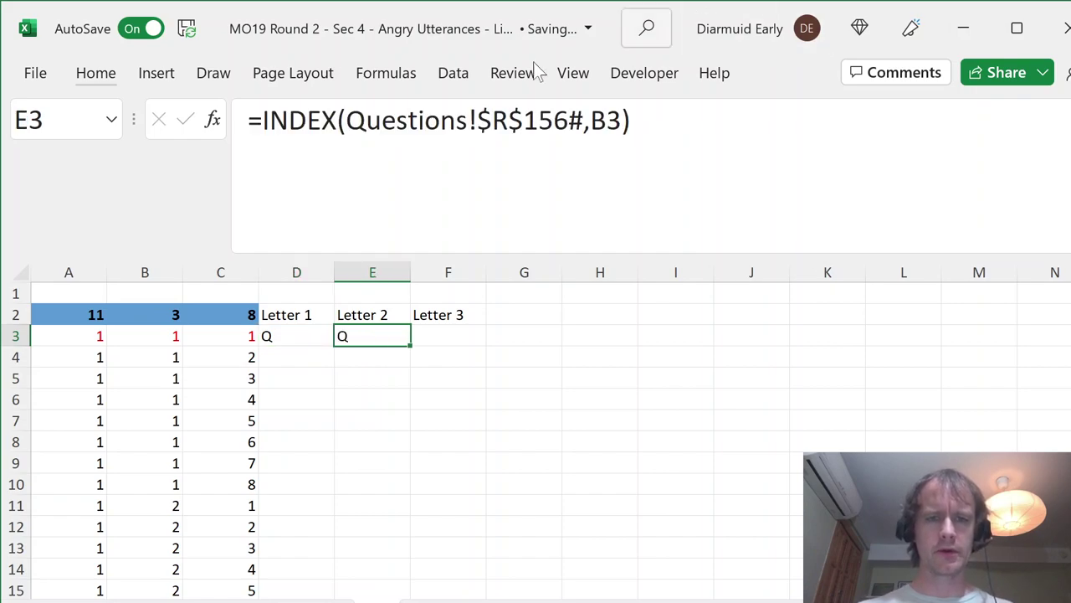
{"action": "key", "text": "F2"}
{"action": "key", "text": "shift+Right"}
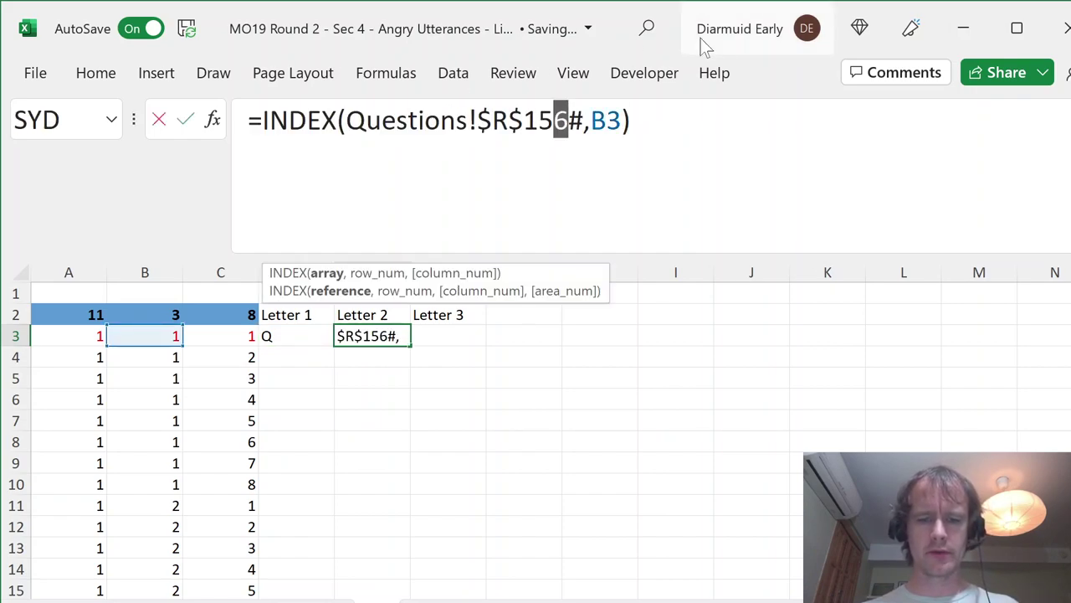
{"action": "type", "text": "7"}
{"action": "key", "text": "Tab"}
Step: Copy the E3 formula into F3 and change its list reference to Questions!$R$158#
{"action": "key", "text": "ctrl+r"}
{"action": "key", "text": "F2"}
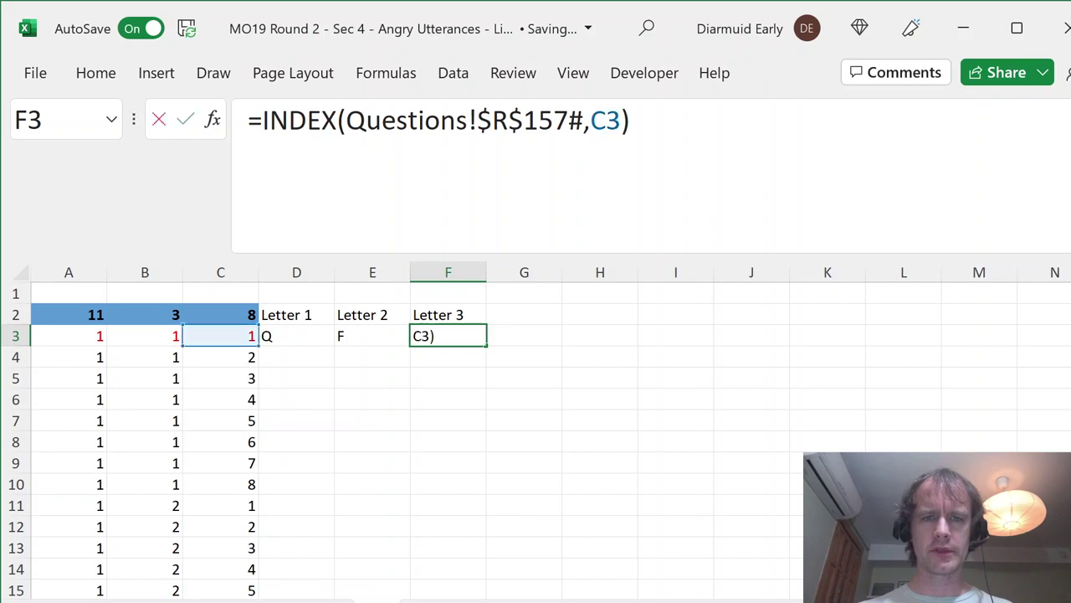
{"action": "key", "text": "Left"}
{"action": "key", "text": "Left"}
{"action": "key", "text": "Left"}
{"action": "key", "text": "Left"}
{"action": "key", "text": "Left"}
{"action": "key", "text": "BackSpace"}
{"action": "type", "text": "8"}
{"action": "key", "text": "Return"}
Step: Fill the letter formulas in D3:F3 down to row 266 and return to the header row at G2
{"action": "key", "text": "Left"}
{"action": "key", "text": "Left"}
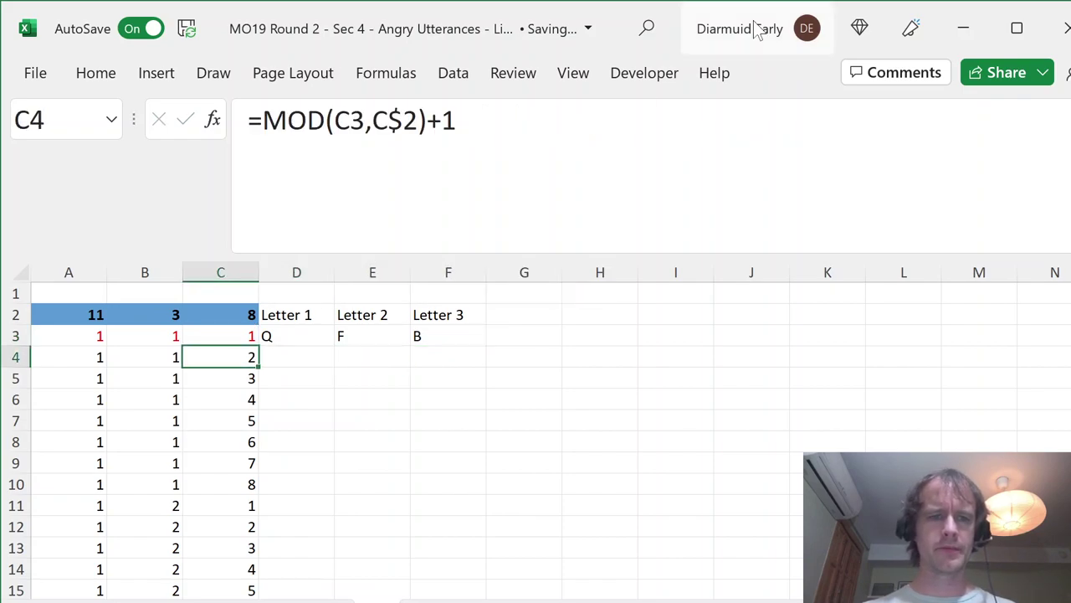
{"action": "key", "text": "ctrl+Down"}
{"action": "key", "text": "Right"}
{"action": "key", "text": "ctrl+shift+Up"}
{"action": "key", "text": "Tab"}
{"action": "key", "text": "shift+Right"}
{"action": "key", "text": "shift+Right"}
{"action": "key", "text": "ctrl+d"}
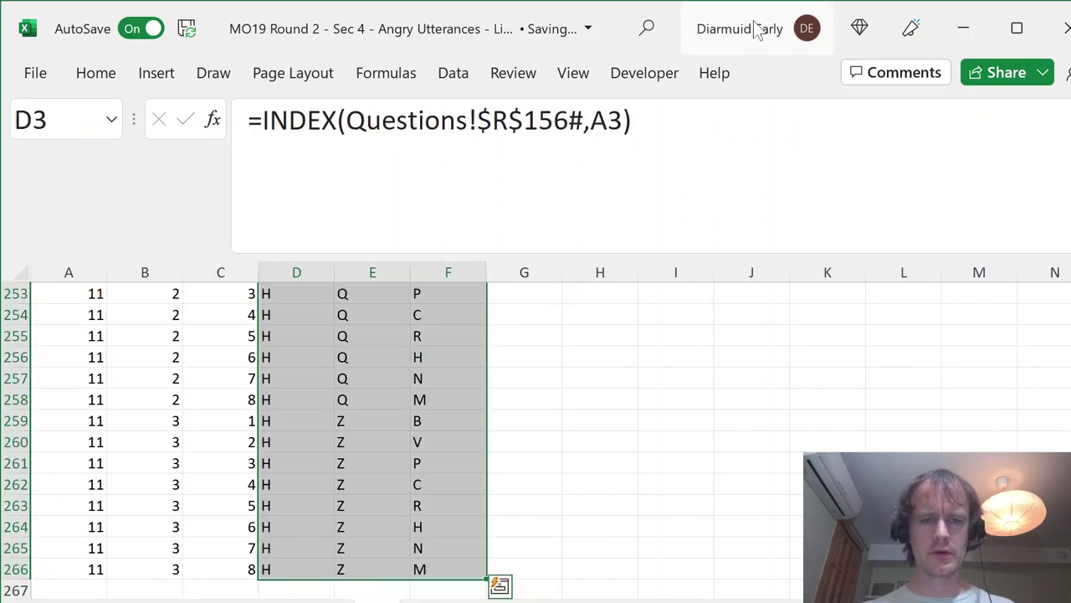
{"action": "key", "text": "ctrl+Up"}
{"action": "key", "text": "ctrl+Up"}
{"action": "key", "text": "Down"}
{"action": "key", "text": "ctrl+Right"}
{"action": "key", "text": "Right"}
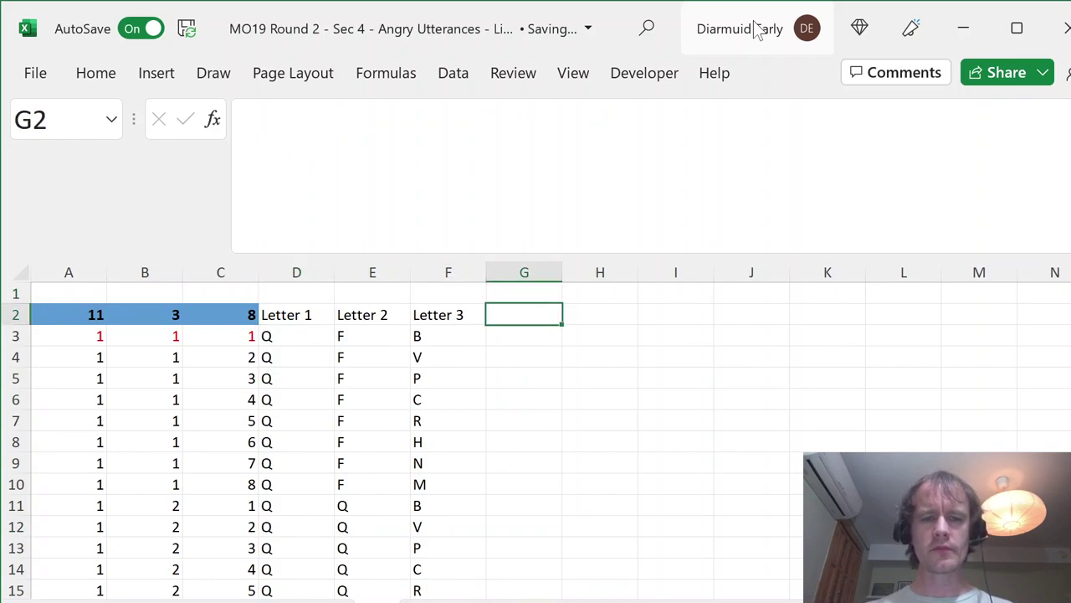
Step: Add a Match? header after Letter 3 and insert a column before it headed Pattern in G2
{"action": "type", "text": "Match?"}
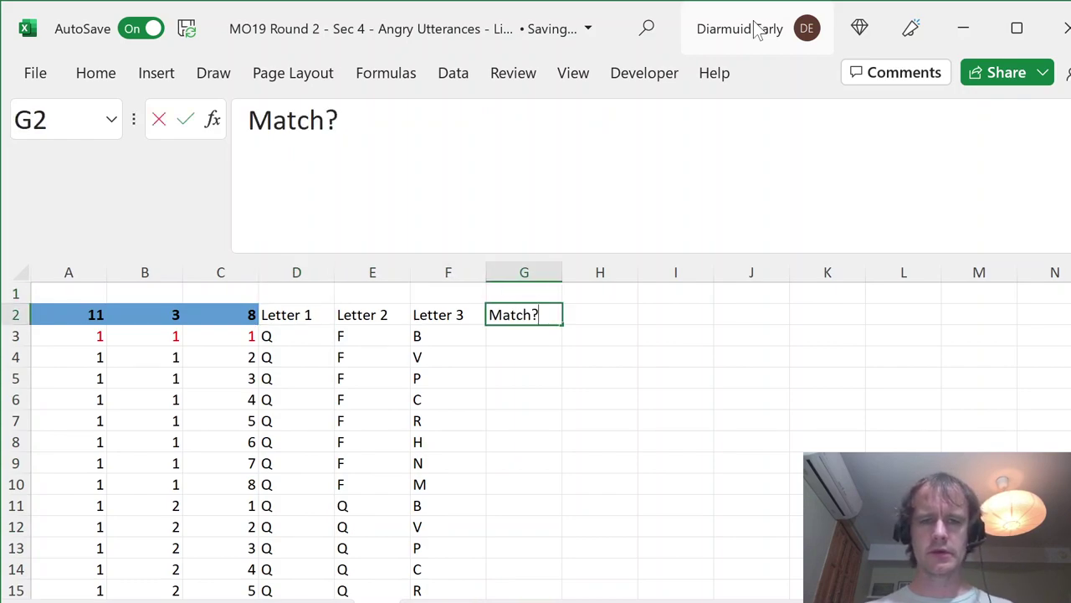
{"action": "key", "text": "Return"}
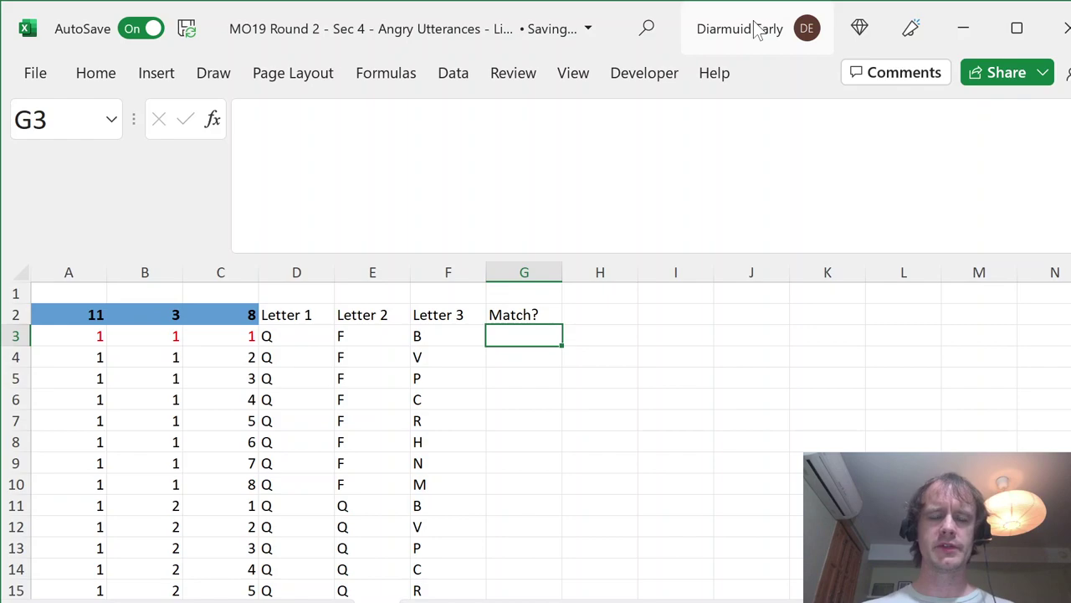
{"action": "key", "text": "alt+h"}
{"action": "key", "text": "i"}
{"action": "key", "text": "c"}
{"action": "key", "text": "Up"}
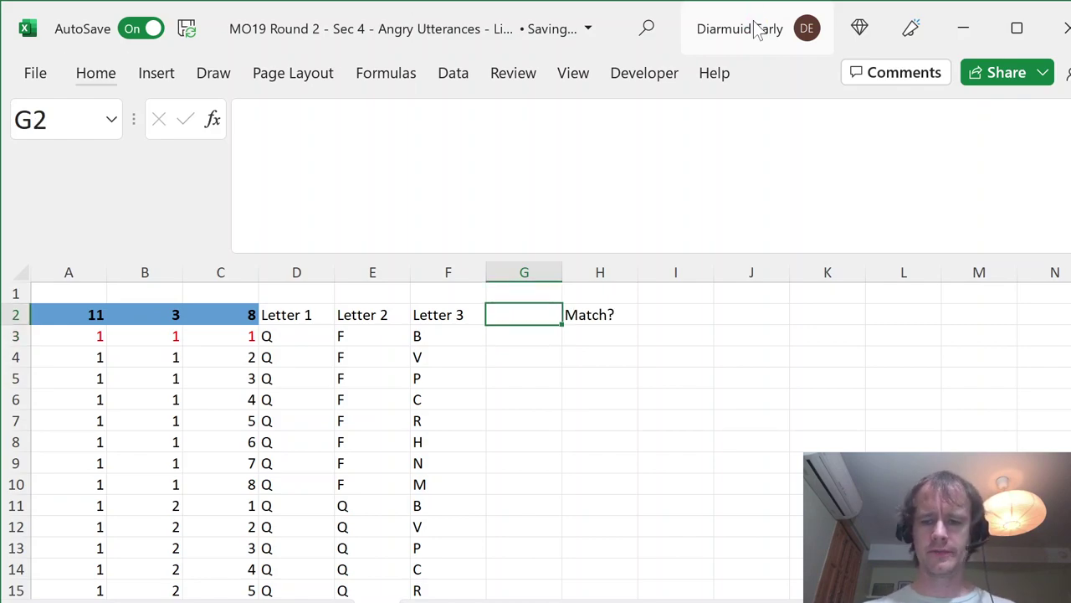
{"action": "type", "text": "Pattern"}
{"action": "key", "text": "Return"}
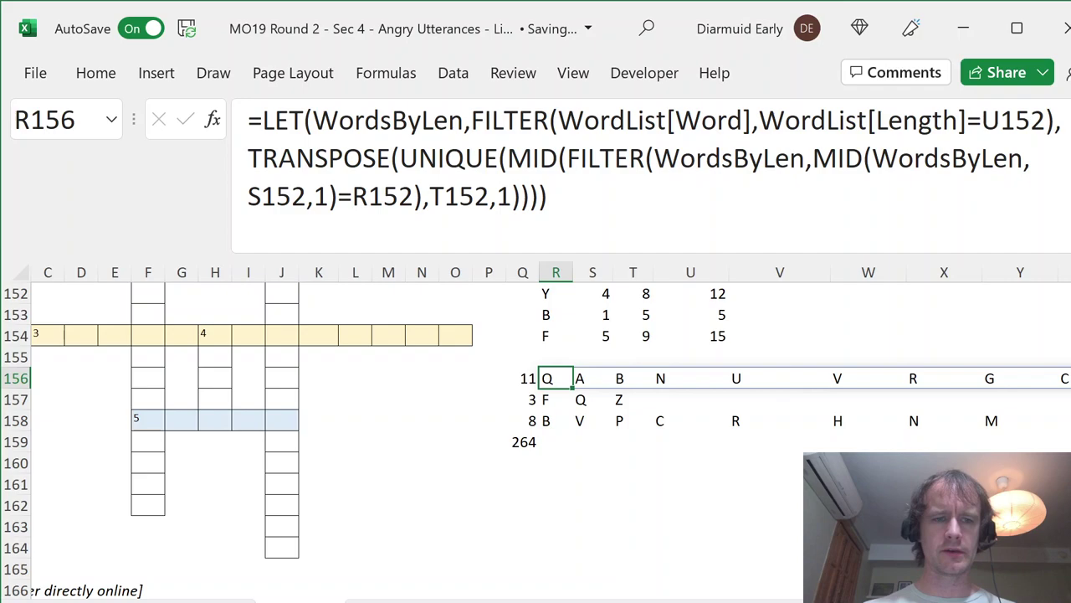
Step: Check the five letter cells of 5 across, F158:J158, on the Questions sheet and return to the Q10 sheet
{"action": "left_click", "coordinate": [139, 419]}
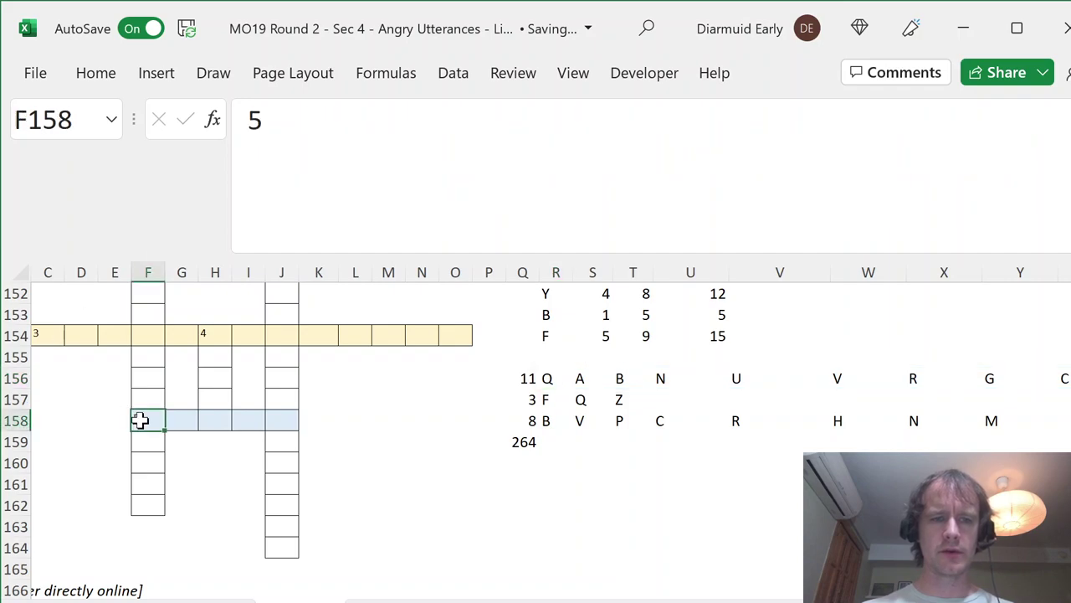
{"action": "left_click", "coordinate": [182, 419]}
{"action": "left_click", "coordinate": [220, 420]}
{"action": "left_click", "coordinate": [249, 421]}
{"action": "left_click", "coordinate": [278, 421]}
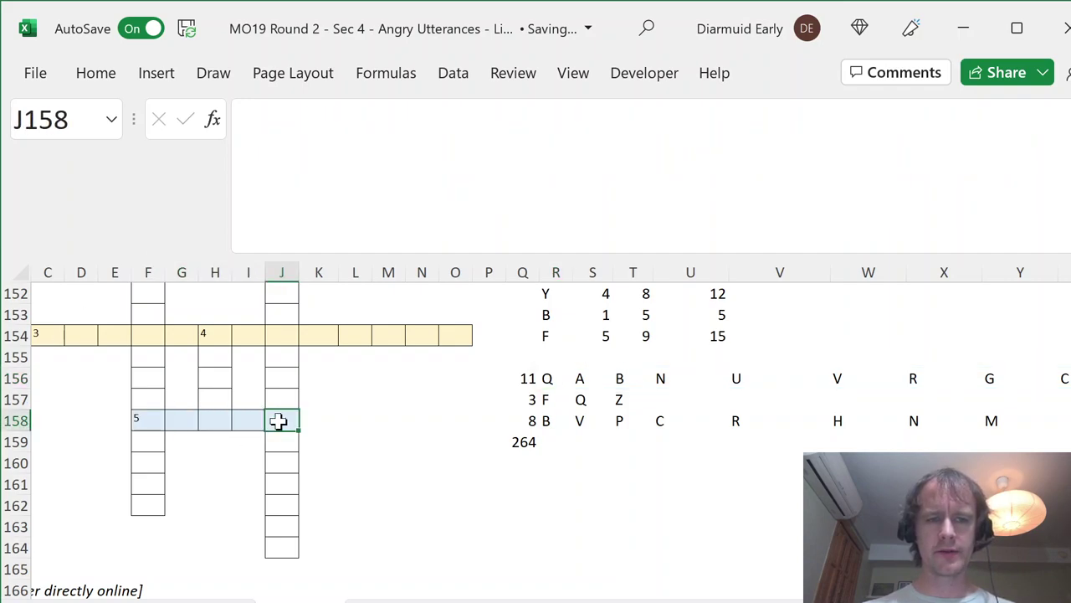
{"action": "key", "text": "ctrl+Page_Down"}
Step: Enter =D3&"?"&E3&"?"&F3 in G3 and fill it down the Pattern column
{"action": "type", "text": "="}
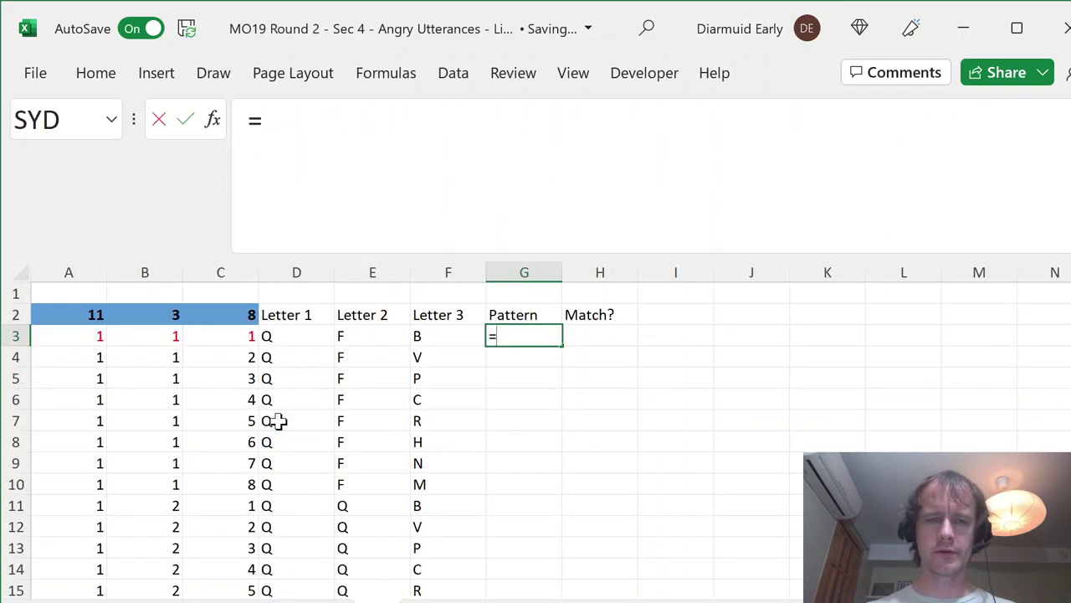
{"action": "key", "text": "Left"}
{"action": "key", "text": "Left"}
{"action": "key", "text": "Left"}
{"action": "type", "text": "&"}
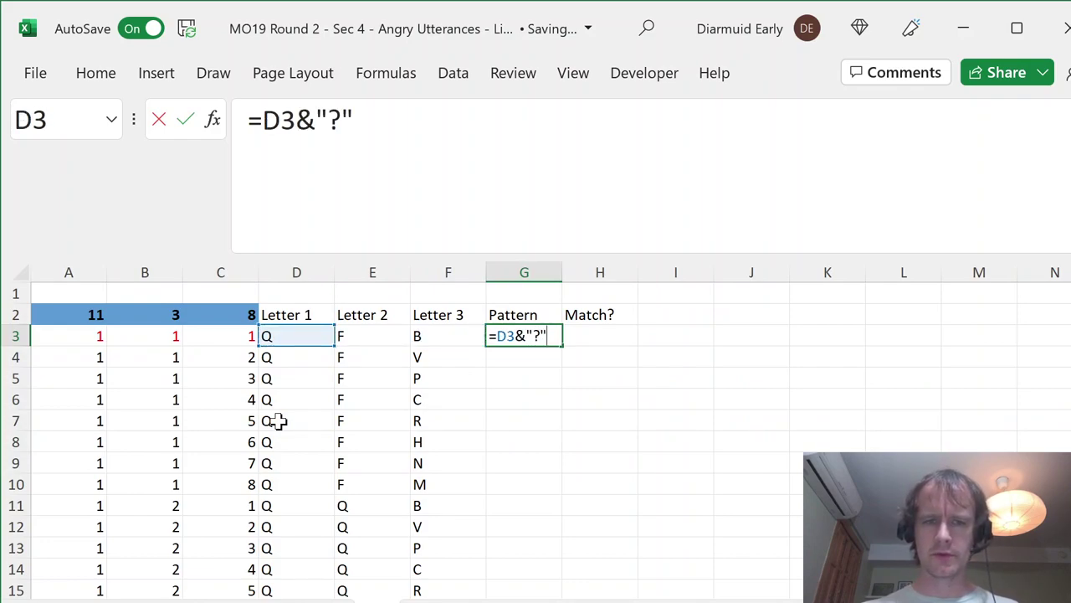
{"action": "type", "text": "\"?\"&"}
{"action": "key", "text": "Left"}
{"action": "key", "text": "Left"}
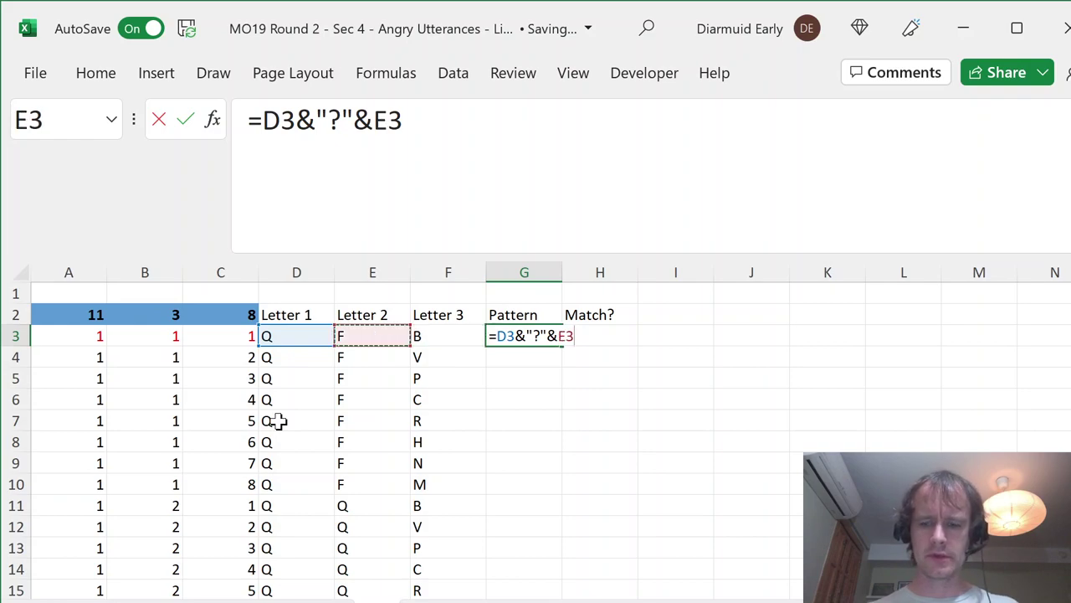
{"action": "type", "text": "&\"?\"&"}
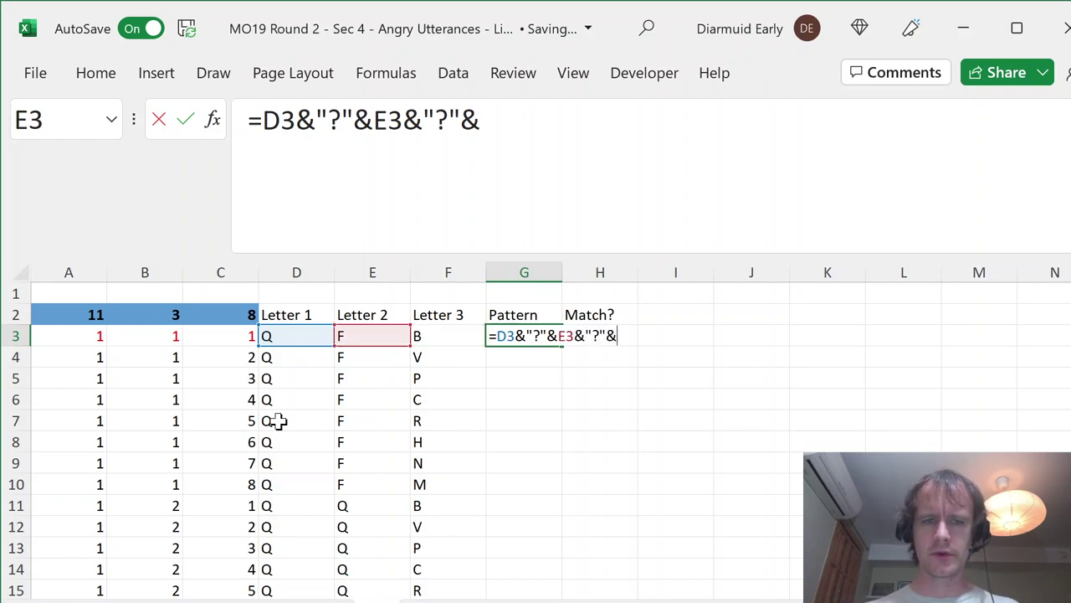
{"action": "key", "text": "Left"}
{"action": "key", "text": "Return"}
{"action": "key", "text": "Up"}
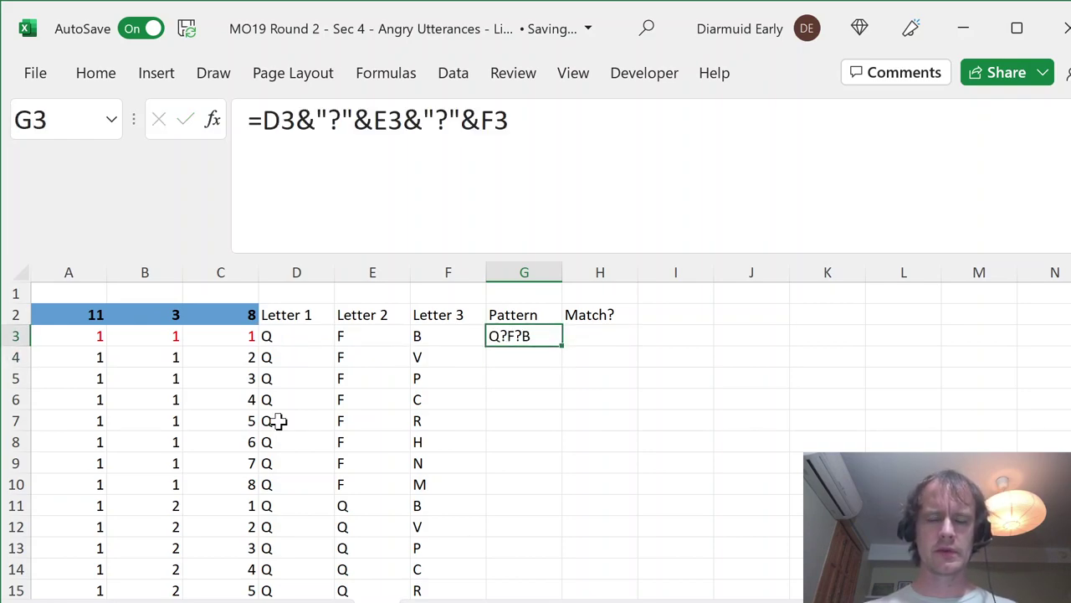
{"action": "double_click", "coordinate": [561, 350]}
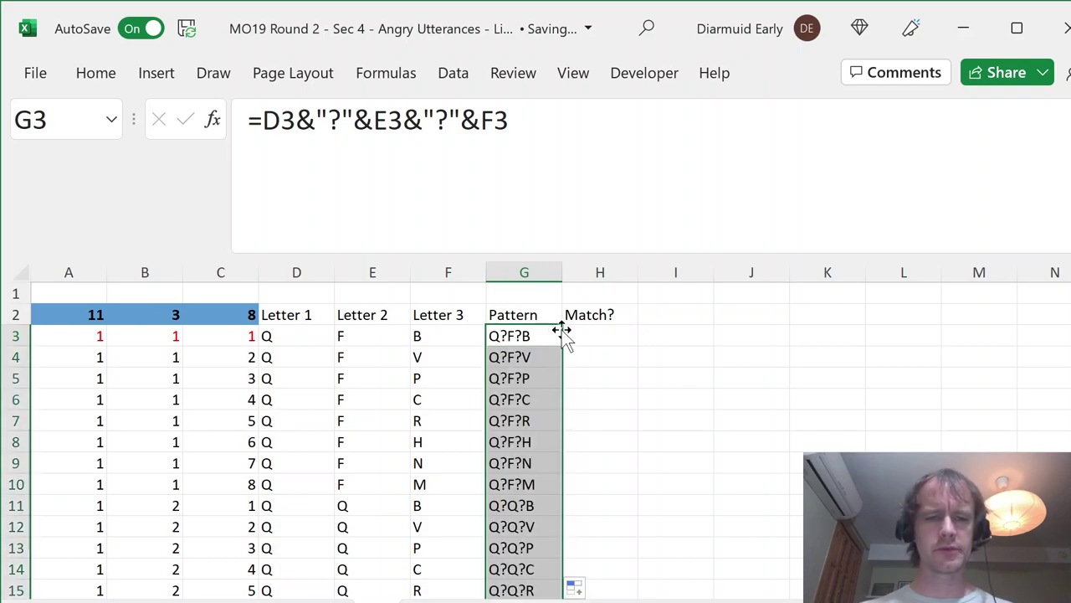
Step: Enter =COUNTIFS(WordList[Word],G3) in H3 under Match?
{"action": "left_click", "coordinate": [590, 335]}
{"action": "type", "text": "="}
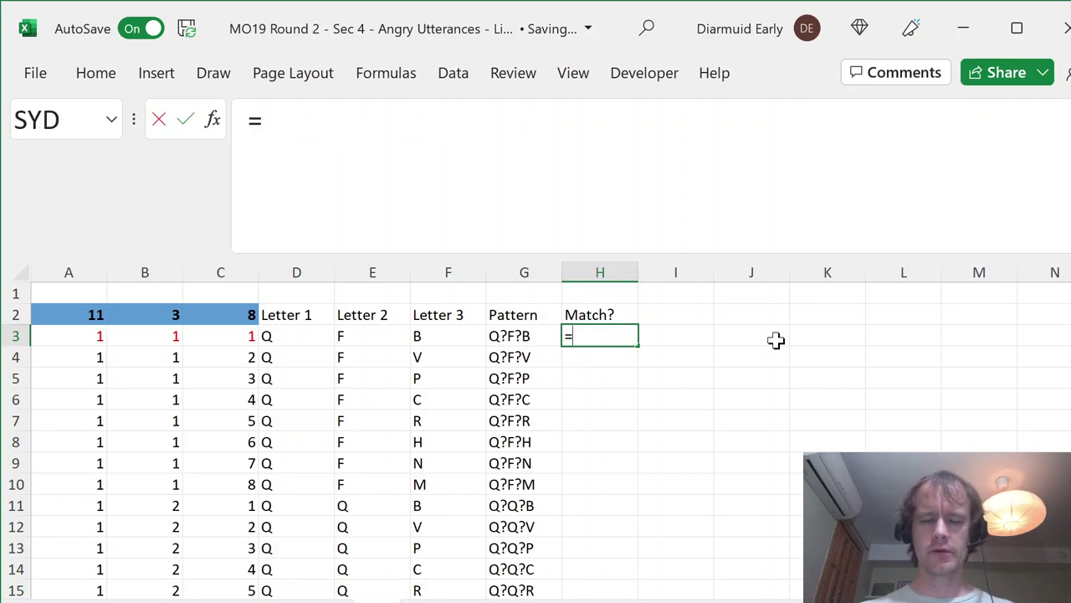
{"action": "type", "text": "countifs"}
{"action": "key", "text": "Tab"}
{"action": "type", "text": "wor"}
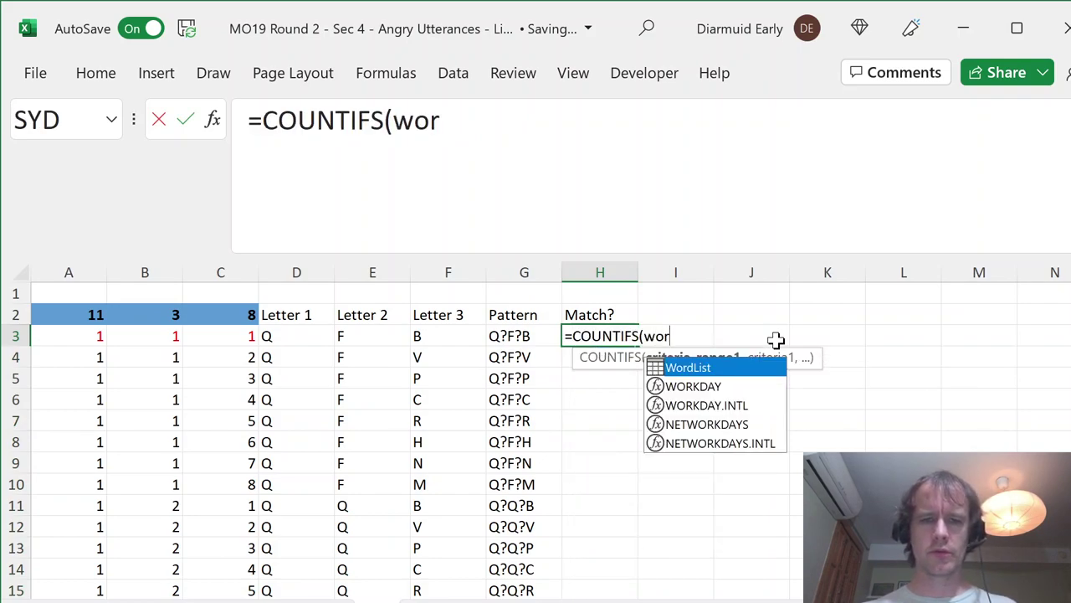
{"action": "key", "text": "Tab"}
{"action": "type", "text": "[wo"}
{"action": "key", "text": "Tab"}
{"action": "type", "text": "]"}
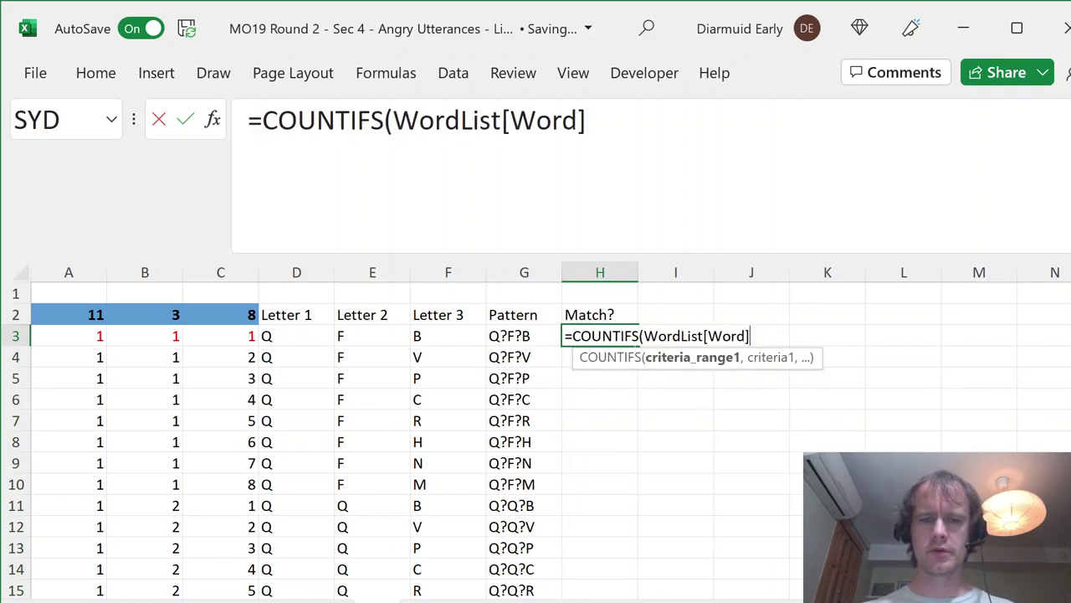
{"action": "type", "text": ","}
{"action": "key", "text": "Left"}
{"action": "type", "text": ")"}
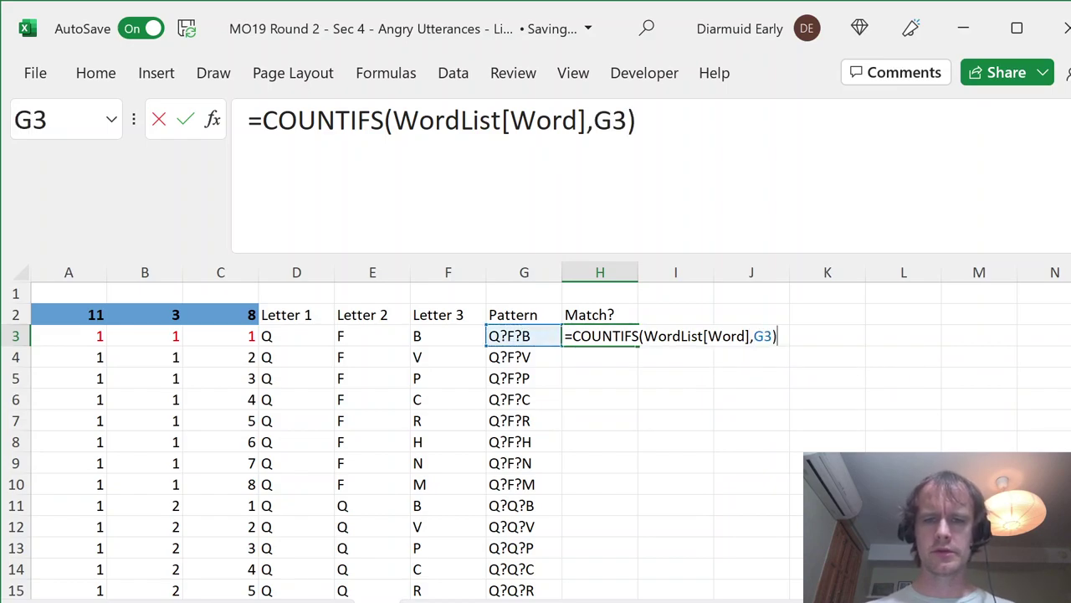
{"action": "key", "text": "Return"}
Step: Fill the H3 COUNTIFS formula down to row 266
{"action": "key", "text": "Left"}
{"action": "key", "text": "ctrl+Down"}
{"action": "key", "text": "Right"}
{"action": "key", "text": "ctrl+shift+Up"}
{"action": "key", "text": "ctrl+d"}
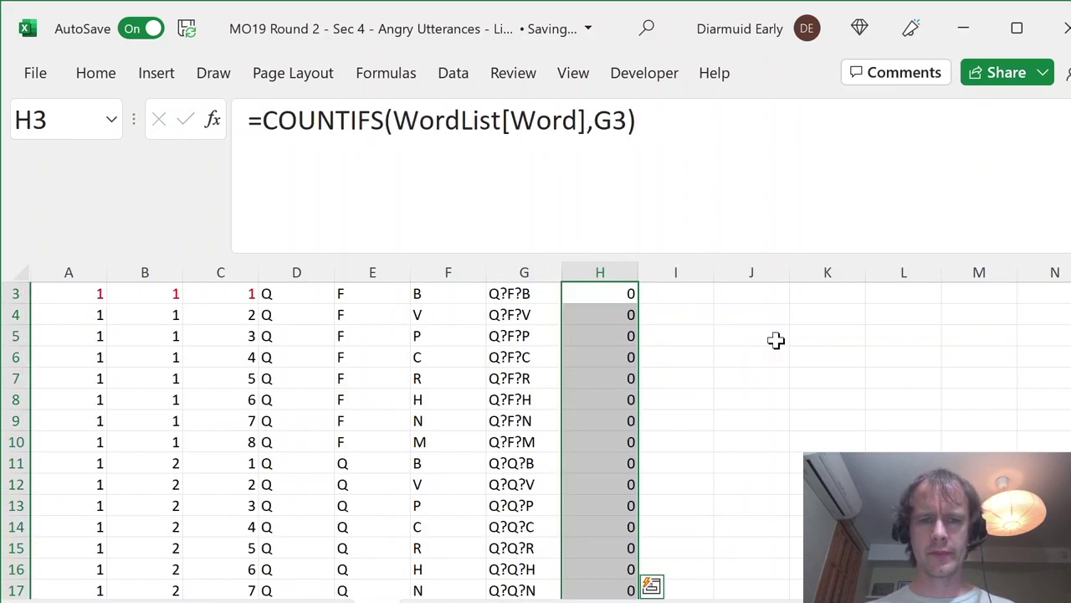
Step: Turn on filtering for the combination table with its headers in A2:H2
{"action": "key", "text": "Up"}
{"action": "key", "text": "Up"}
{"action": "key", "text": "Down"}
{"action": "key", "text": "ctrl+shift+Down"}
{"action": "key", "text": "ctrl+shift+Left"}
{"action": "key", "text": "alt"}
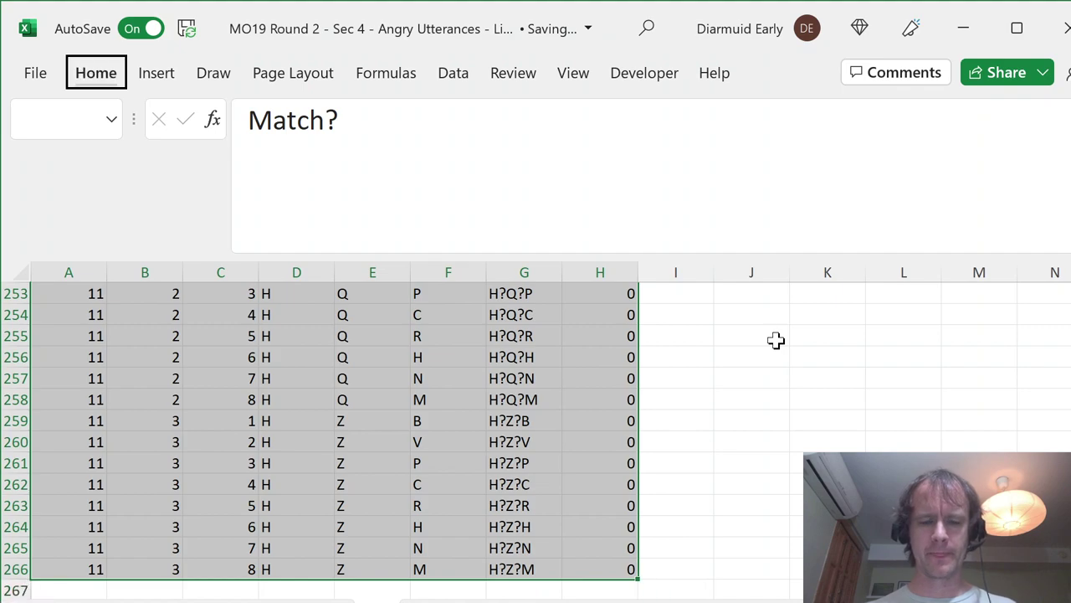
{"action": "key", "text": "Escape"}
{"action": "key", "text": "Up"}
{"action": "key", "text": "Down"}
{"action": "key", "text": "Down"}
{"action": "key", "text": "ctrl+shift+Down"}
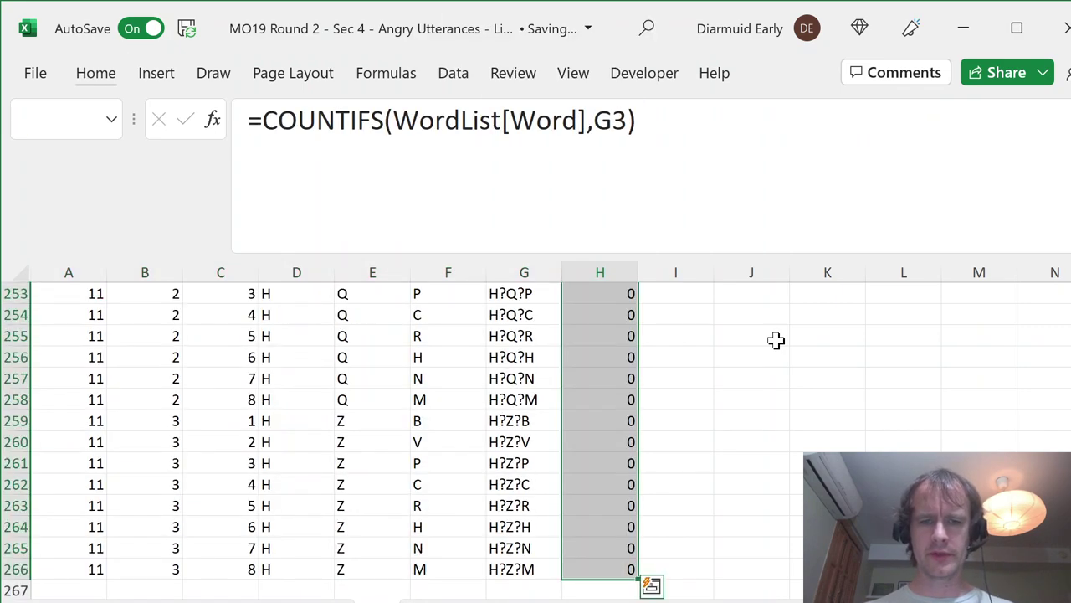
{"action": "key", "text": "Up"}
{"action": "key", "text": "Down"}
{"action": "key", "text": "Up"}
Step: Filter the Match? column to exclude rows with 0
{"action": "key", "text": "alt+Down"}
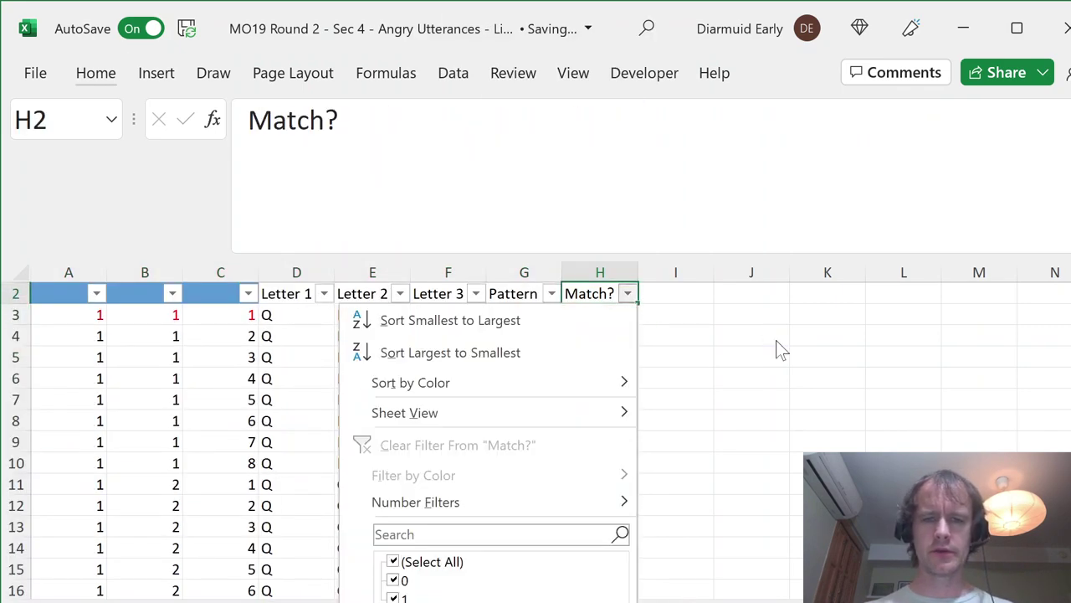
{"action": "key", "text": "Down"}
{"action": "key", "text": "Down"}
{"action": "key", "text": "Down"}
{"action": "key", "text": "Down"}
{"action": "key", "text": "Down"}
{"action": "key", "text": "Down"}
{"action": "key", "text": "Down"}
{"action": "key", "text": "Down"}
{"action": "key", "text": "Down"}
{"action": "key", "text": "space"}
{"action": "key", "text": "Return"}
{"action": "key", "text": "Down"}
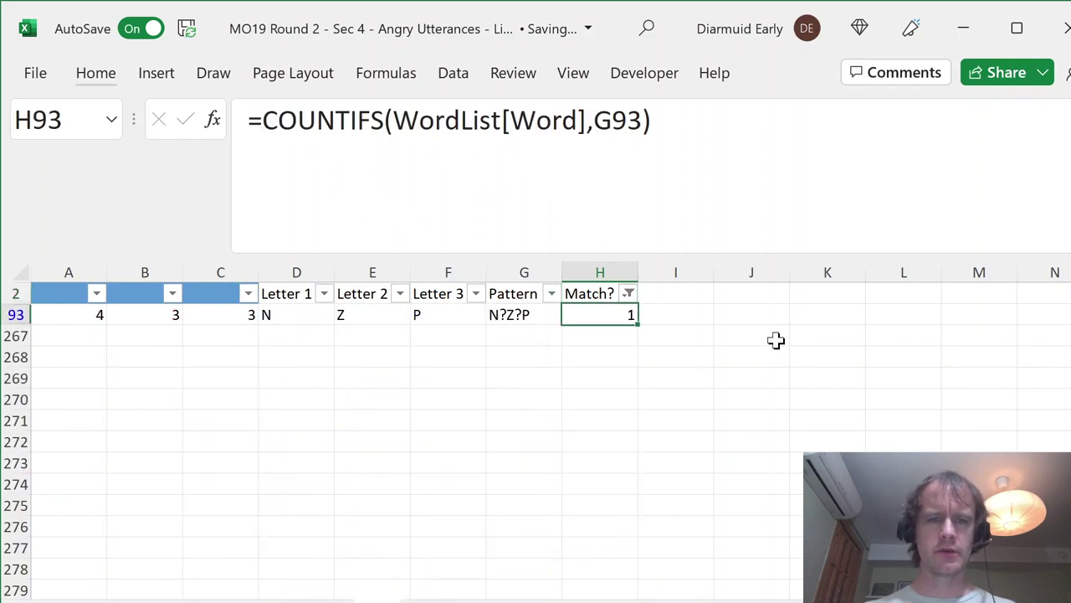
Step: Clear the filter on the Match? column to show all combinations again
{"action": "key", "text": "Up"}
{"action": "key", "text": "alt+d"}
{"action": "key", "text": "f"}
{"action": "key", "text": "s"}
{"action": "key", "text": "Down"}
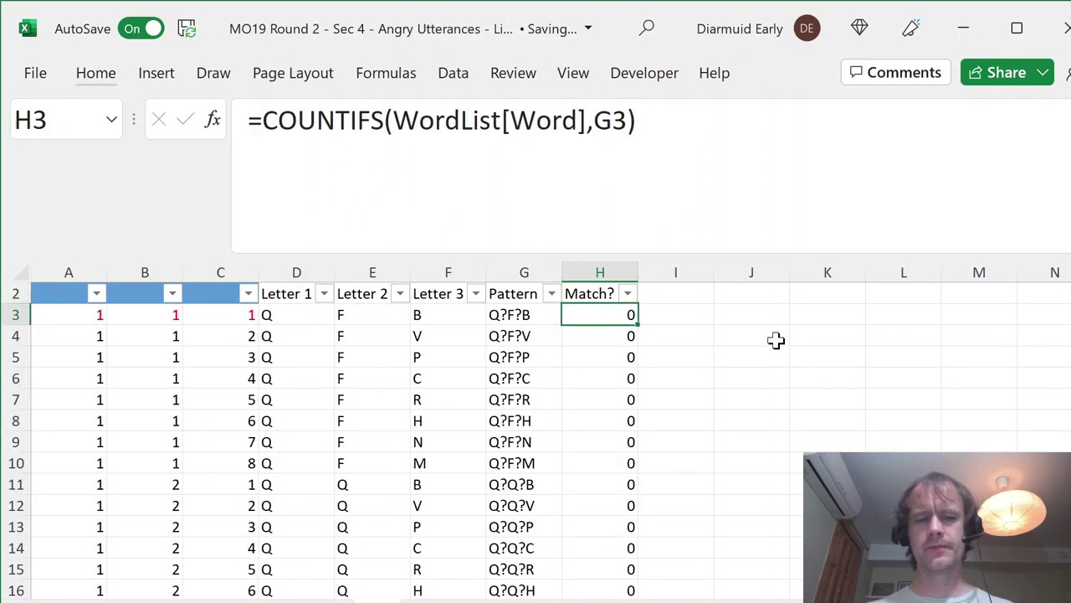
Step: Go to cell Q161 on the Questions sheet, below the combination total
{"action": "key", "text": "ctrl+Page_Up"}
{"action": "key", "text": "Down"}
{"action": "key", "text": "Down"}
{"action": "key", "text": "Right"}
{"action": "key", "text": "Right"}
{"action": "key", "text": "Right"}
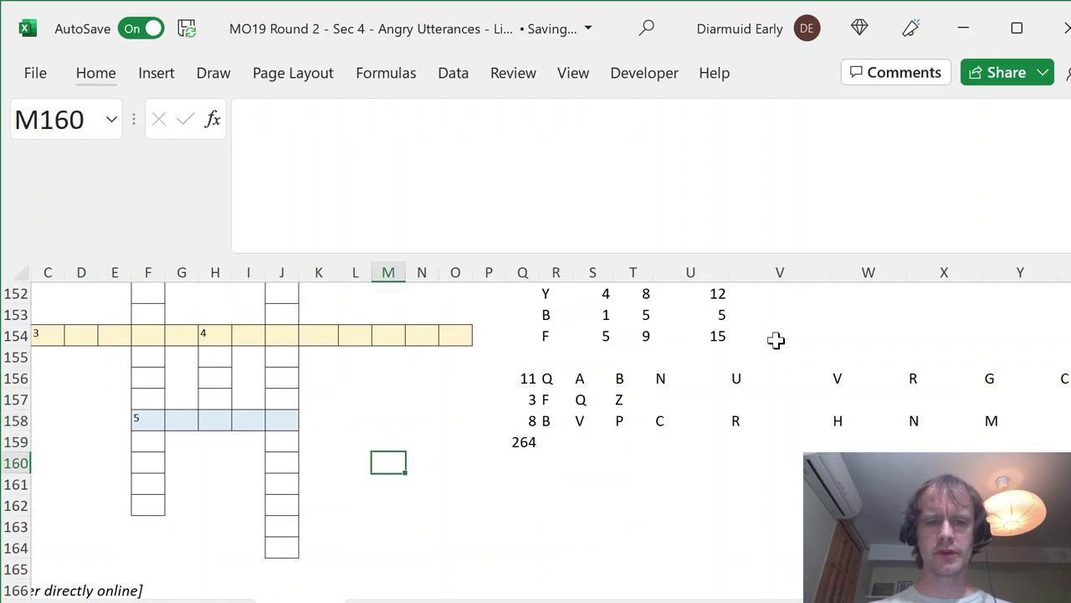
{"action": "key", "text": "Right"}
{"action": "key", "text": "Right"}
{"action": "key", "text": "Down"}
{"action": "key", "text": "Down"}
{"action": "key", "text": "Right"}
{"action": "key", "text": "Right"}
{"action": "key", "text": "Up"}
{"action": "type", "text": "="}
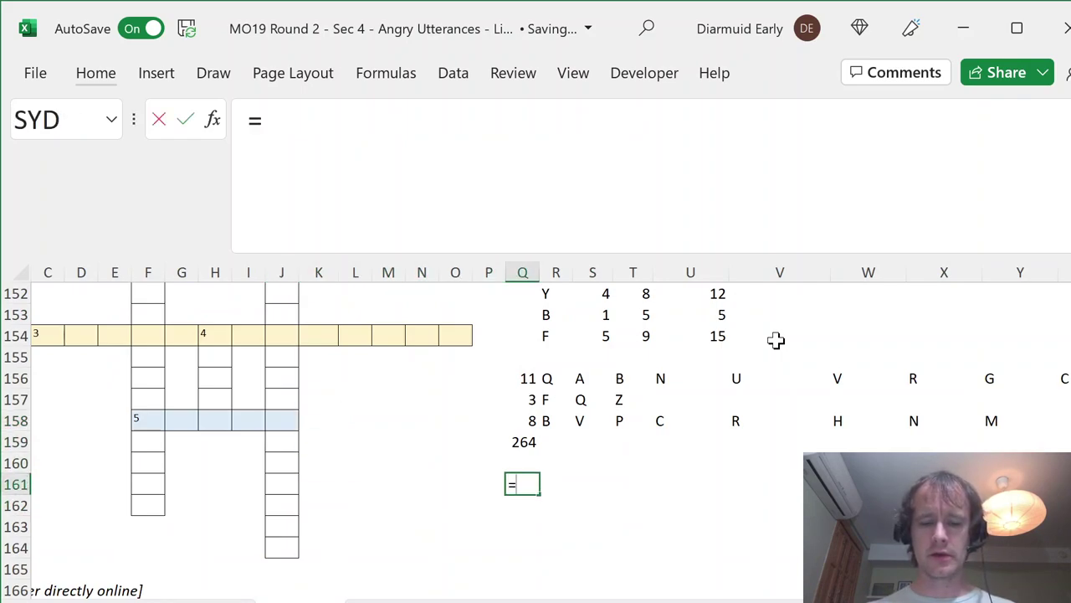
{"action": "type", "text": "xl"}
{"action": "key", "text": "Tab"}
{"action": "type", "text": "1,"}
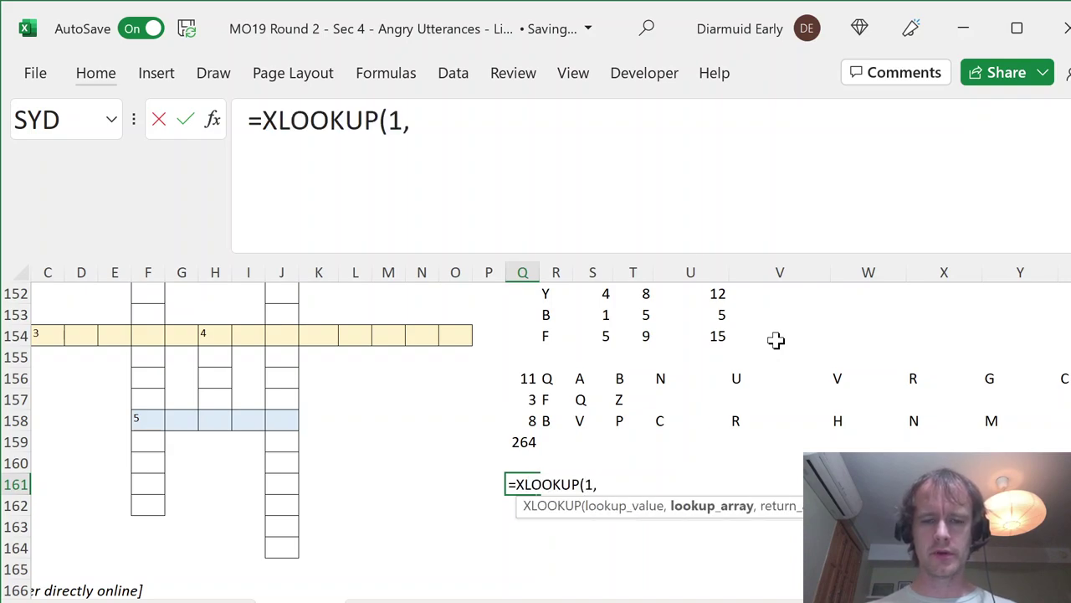
{"action": "key", "text": "ctrl+Page_Down"}
{"action": "key", "text": "Escape"}
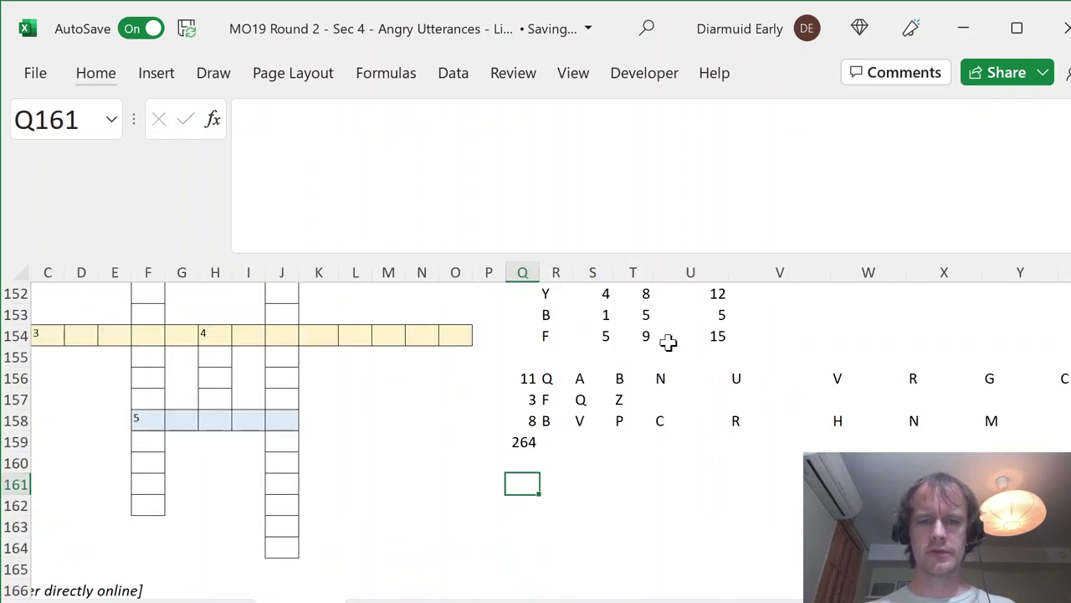
Step: Enter =FILTER('Q10'!G3:G266,'Q10'!H3:H266>0) in Q161 to return the matching pattern
{"action": "type", "text": "=fil"}
{"action": "key", "text": "Tab"}
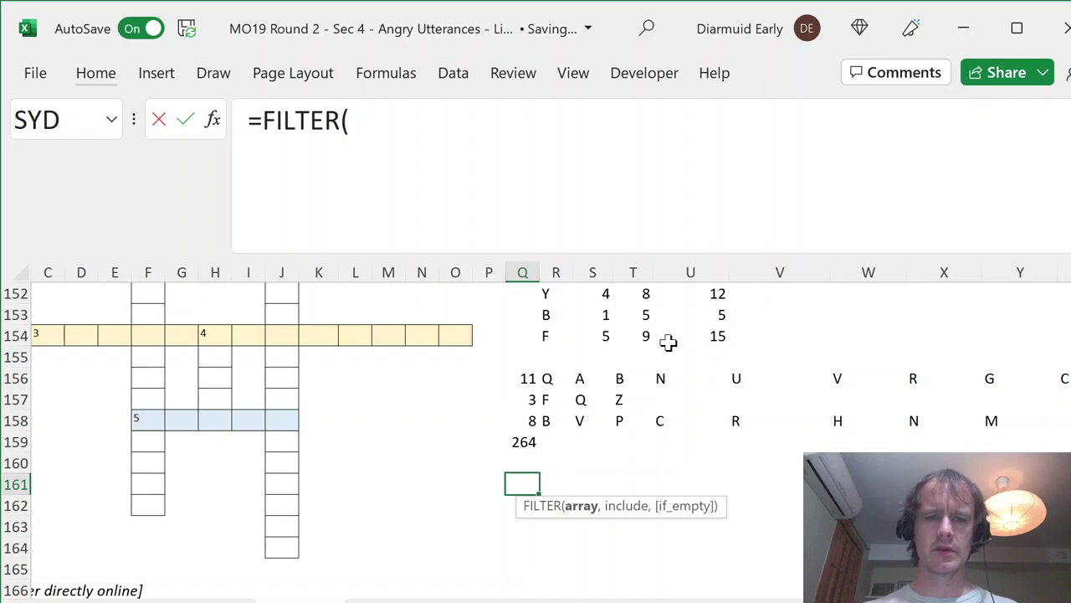
{"action": "key", "text": "ctrl+Page_Down"}
{"action": "left_click", "coordinate": [510, 313]}
{"action": "key", "text": "ctrl+shift+Down"}
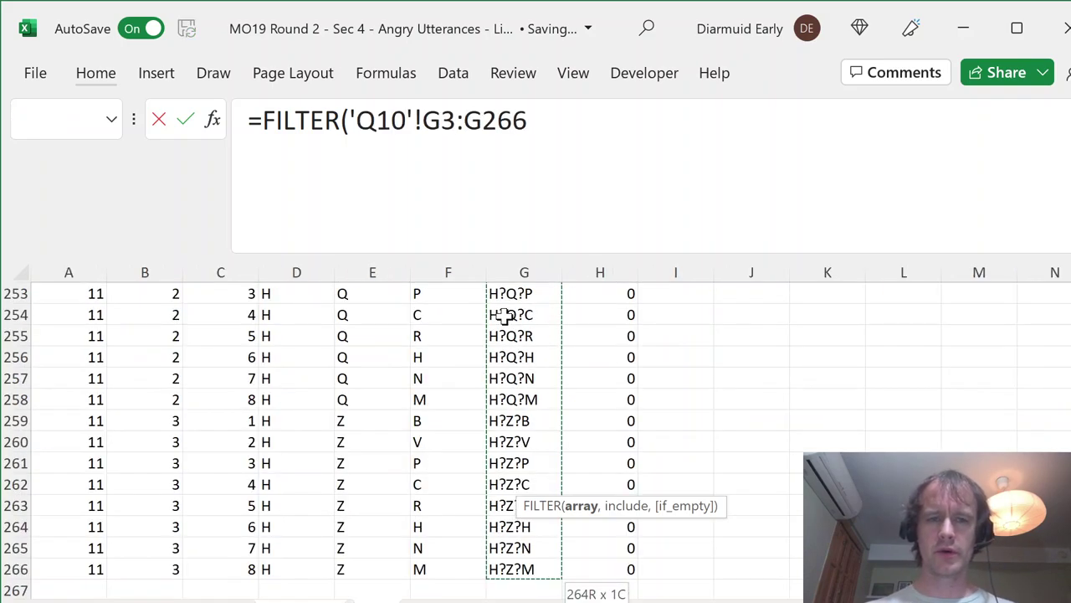
{"action": "type", "text": ","}
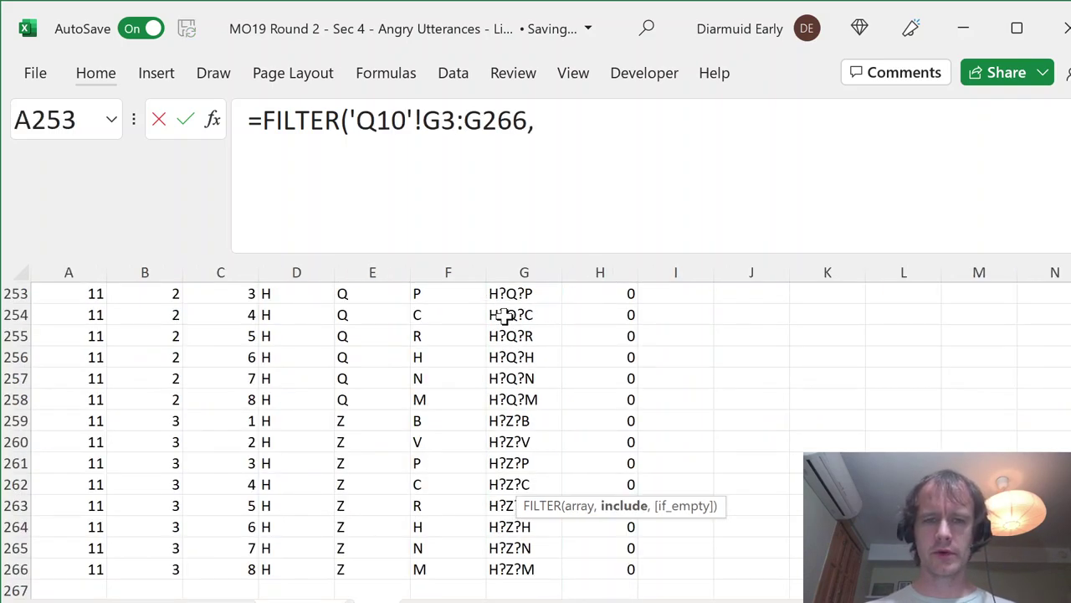
{"action": "left_click", "coordinate": [610, 363]}
{"action": "key", "text": "ctrl+Up"}
{"action": "key", "text": "ctrl+shift+Down"}
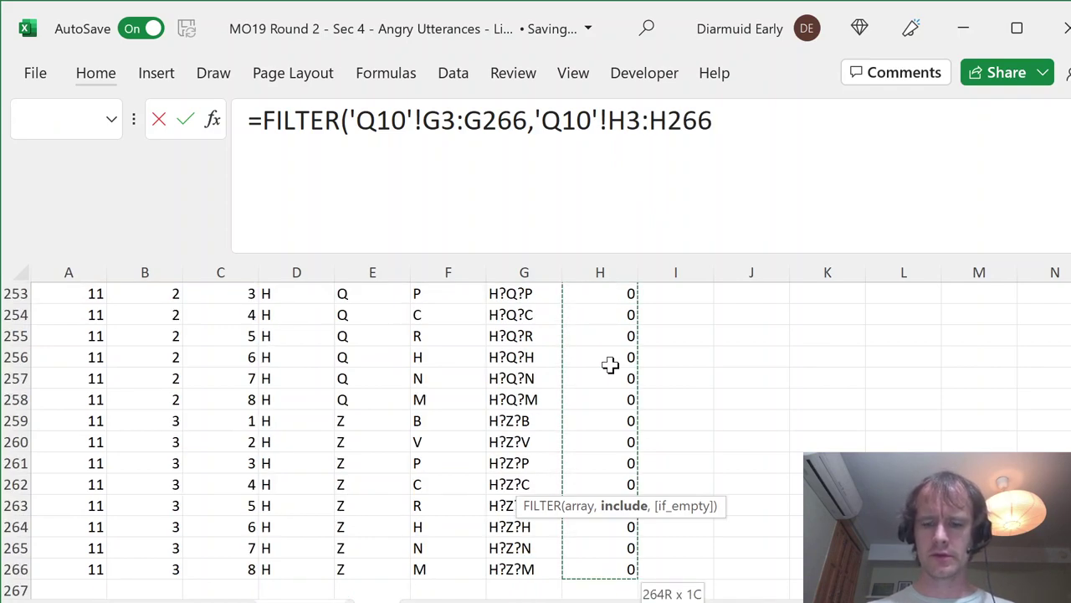
{"action": "type", "text": ">0)"}
{"action": "key", "text": "Return"}
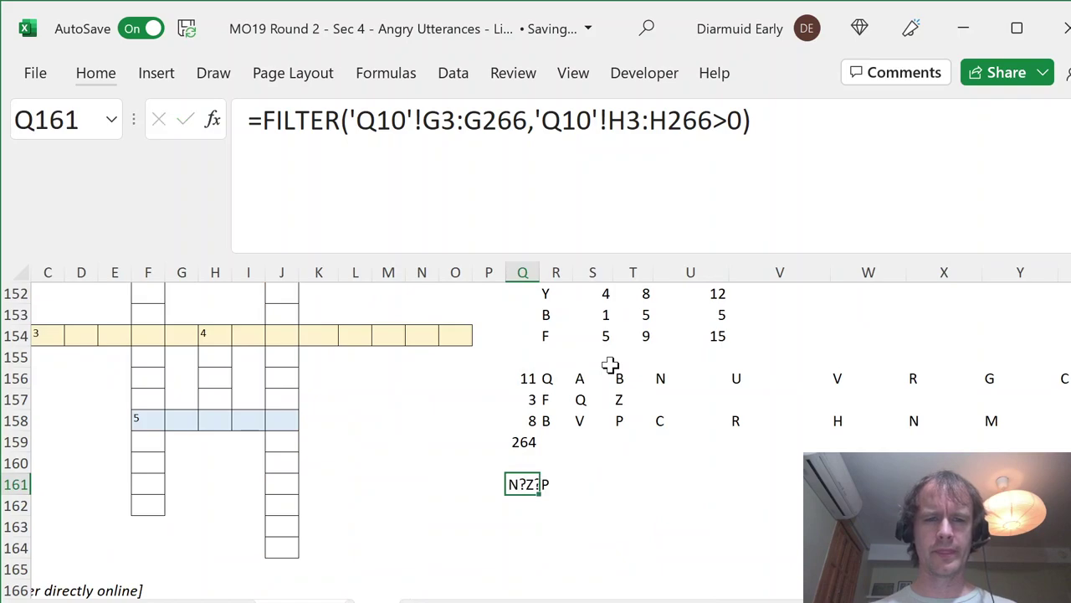
Step: Autofit the width of column Q to the pattern in Q161
{"action": "key", "text": "Down"}
{"action": "key", "text": "Up"}
{"action": "key", "text": "Right"}
{"action": "key", "text": "Left"}
{"action": "key", "text": "alt+h"}
{"action": "key", "text": "o"}
{"action": "key", "text": "i"}
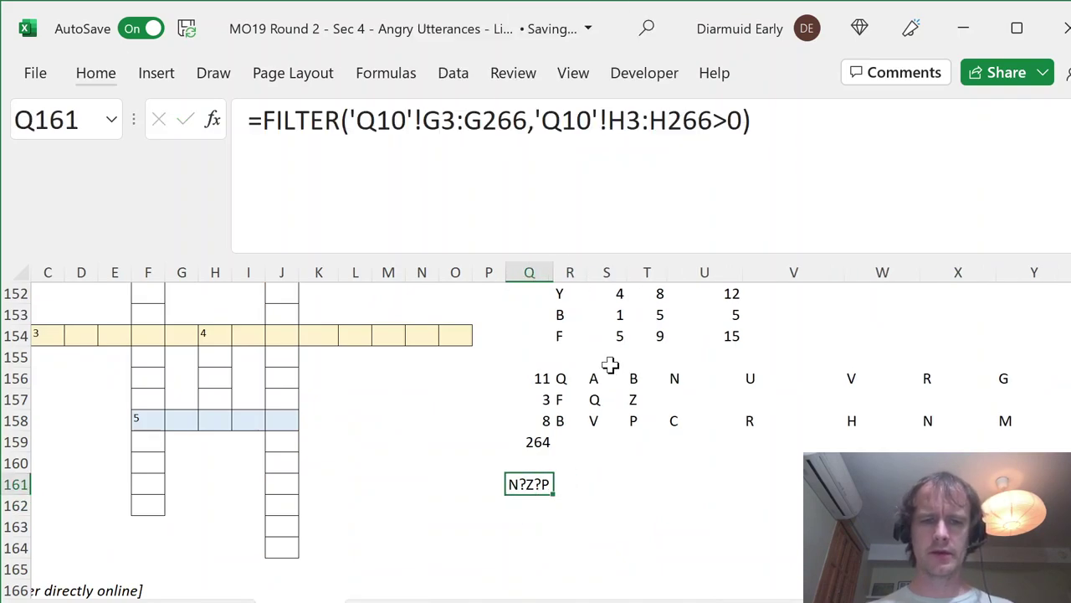
Step: Enter =XLOOKUP(Q161,WordList[Word],WordList[Word],,2) in R161 to return the word that fits the pattern in Q161
{"action": "key", "text": "Right"}
{"action": "type", "text": "=xl"}
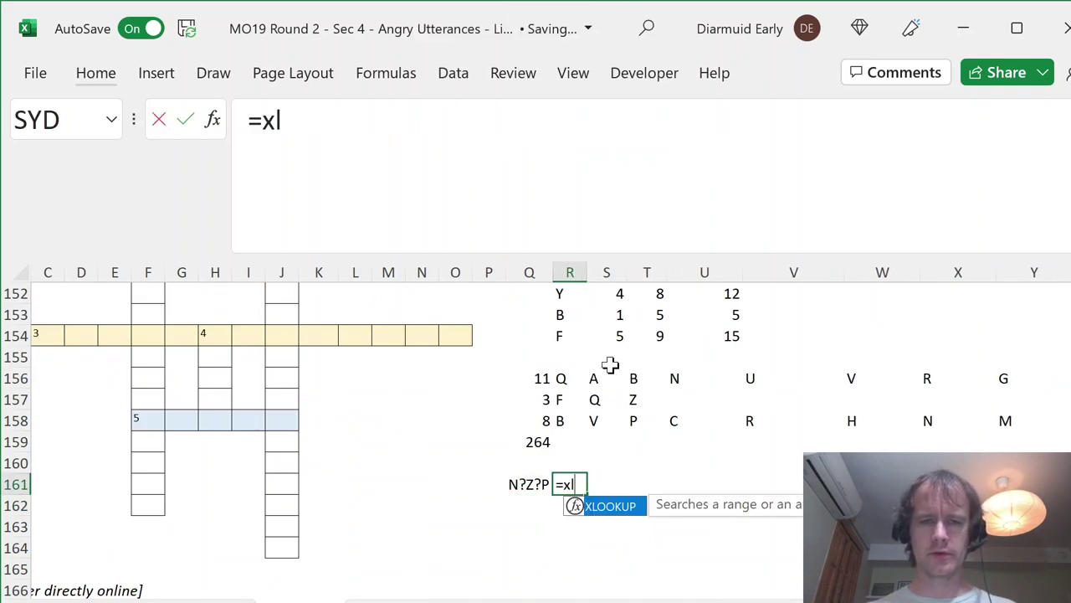
{"action": "key", "text": "Tab"}
{"action": "key", "text": "Left"}
{"action": "type", "text": ","}
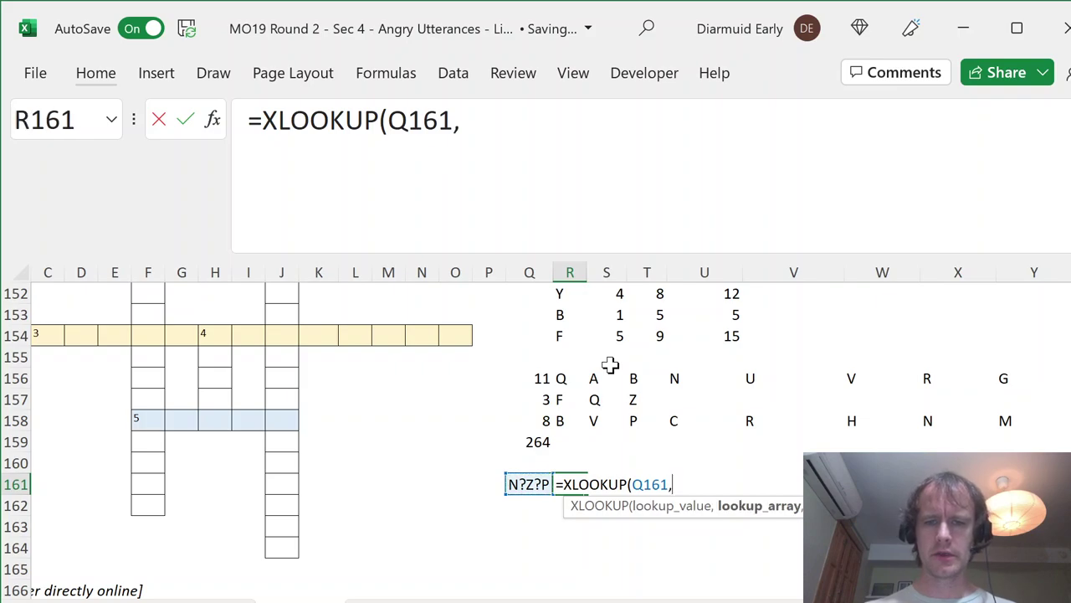
{"action": "type", "text": "word"}
{"action": "key", "text": "Tab"}
{"action": "type", "text": "w"}
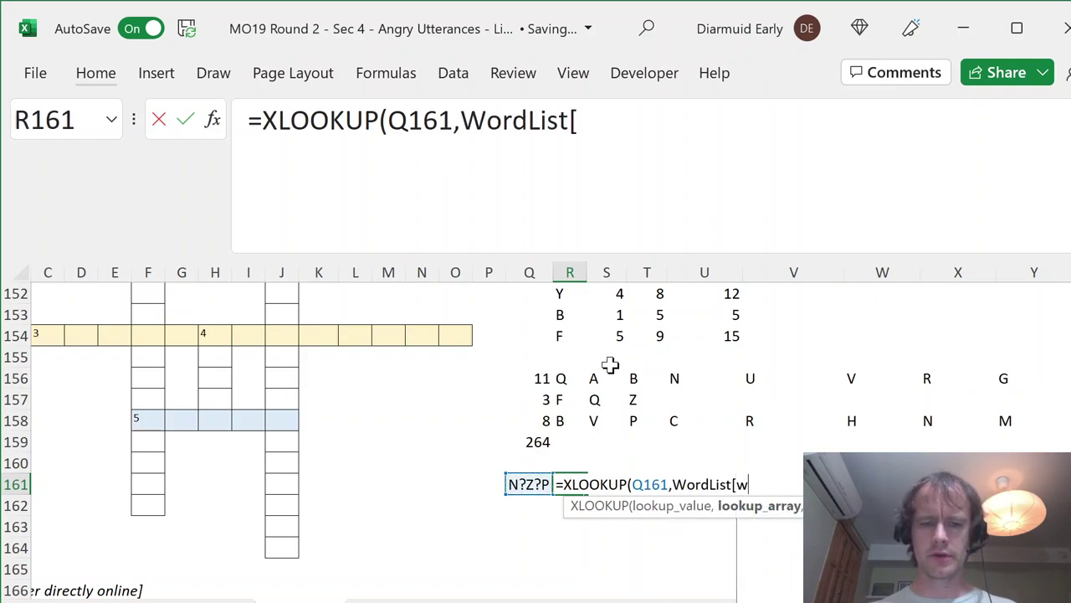
{"action": "key", "text": "Tab"}
{"action": "type", "text": ",wor"}
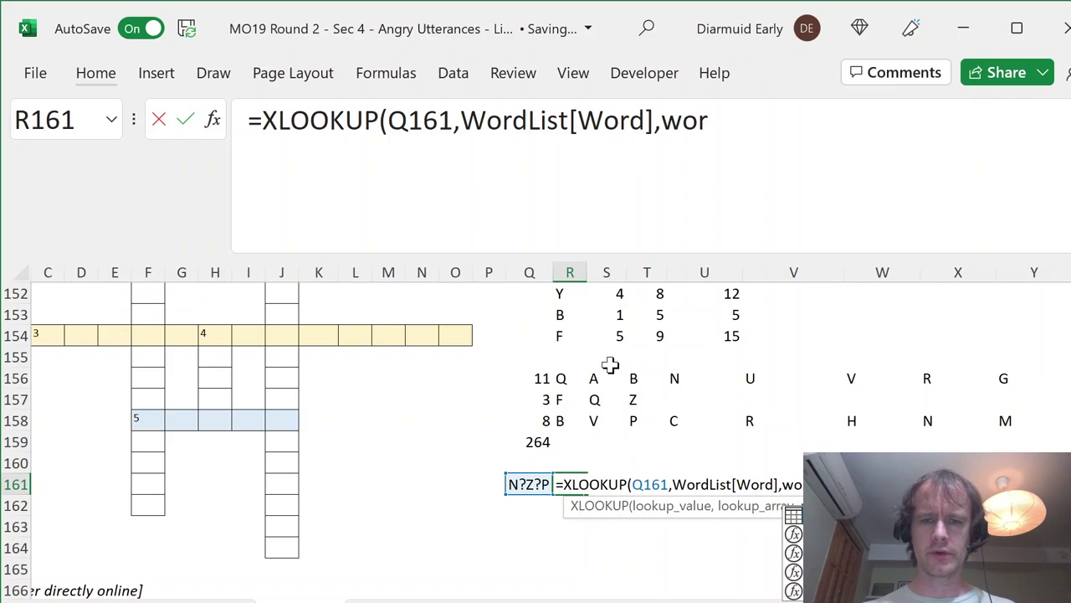
{"action": "key", "text": "Tab"}
{"action": "type", "text": "w"}
{"action": "key", "text": "Tab"}
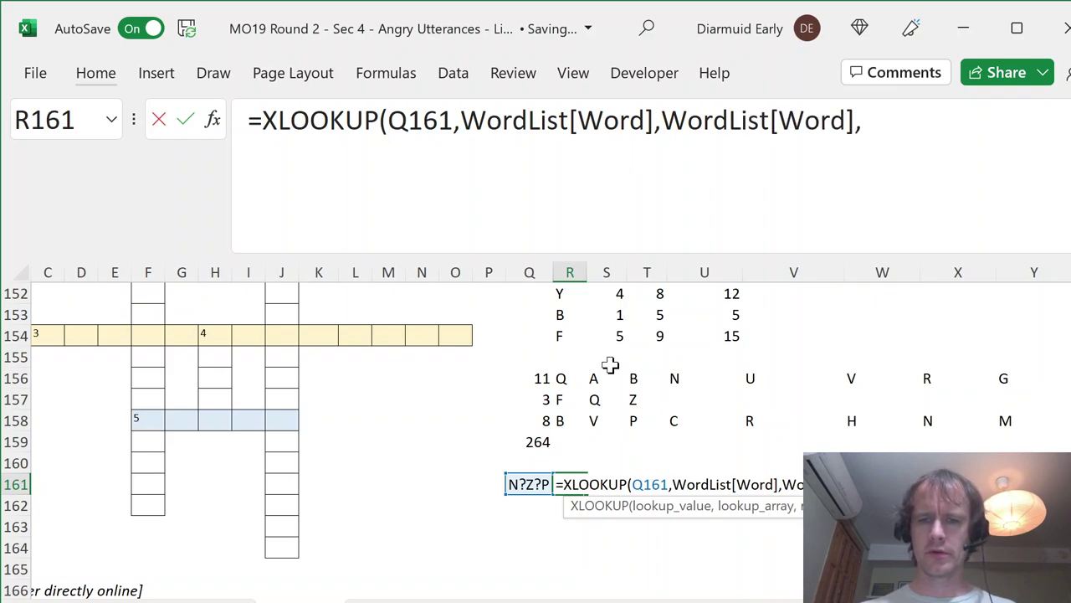
{"action": "type", "text": ",,2)"}
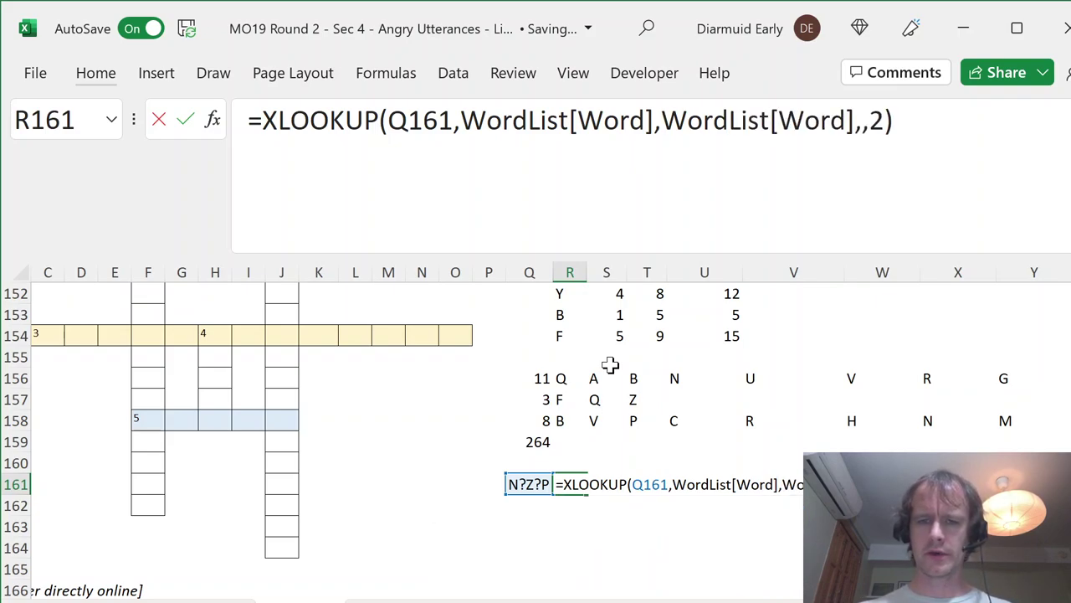
{"action": "key", "text": "Return"}
{"action": "key", "text": "Up"}
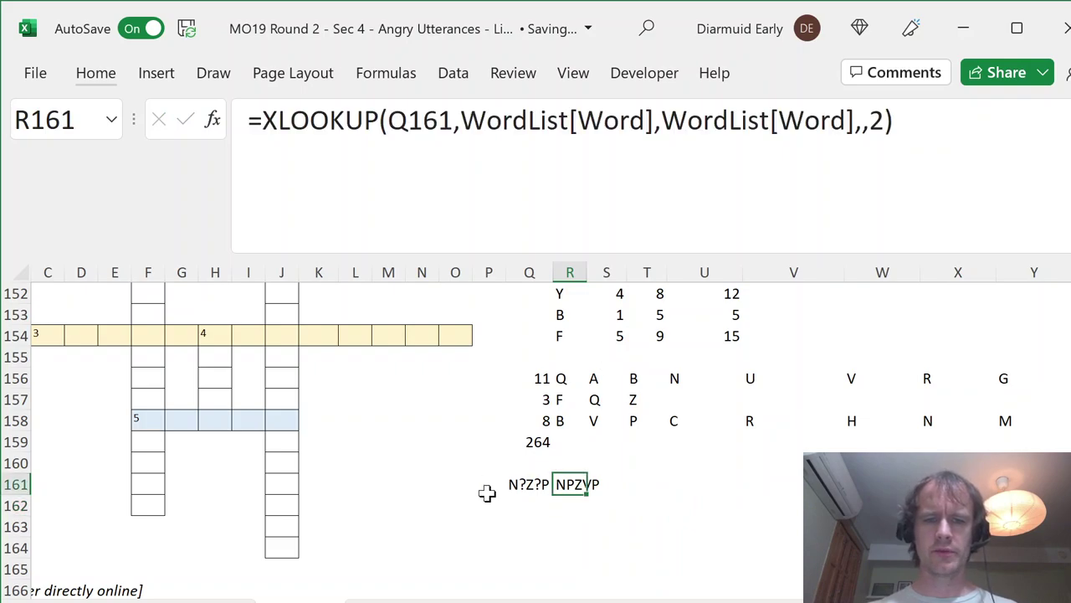
{"action": "key", "text": "Tab"}
{"action": "key", "text": "Return"}
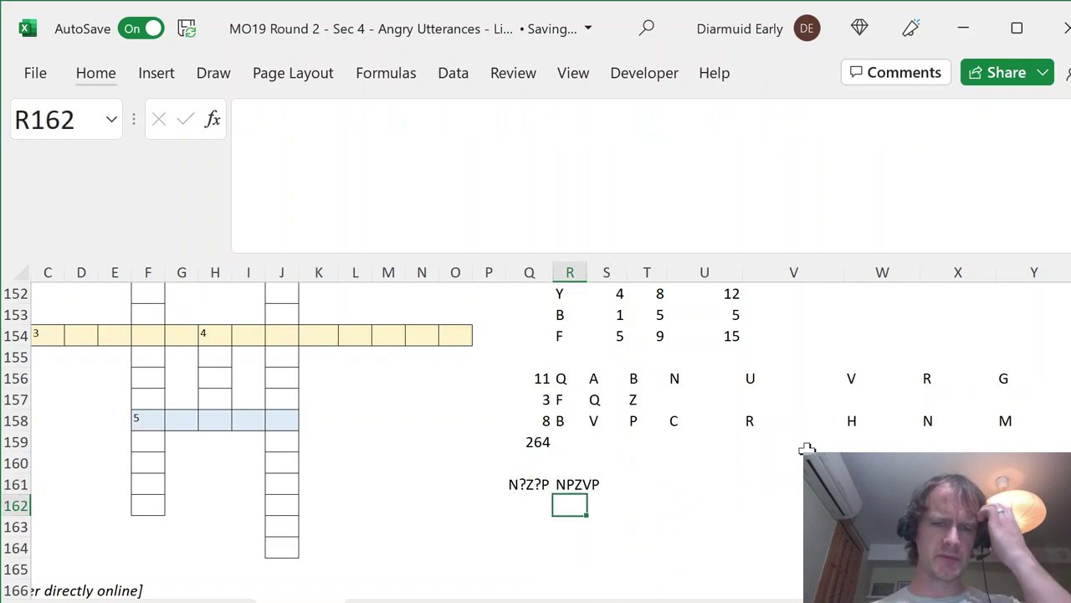
Step: Check the 5 across entry in Question 10's grid and read the Question 11 task below it
{"action": "left_click_drag", "start_coordinate": [149, 420], "coordinate": [283, 421]}
{"action": "scroll", "coordinate": [481, 426], "scroll_direction": "up", "scroll_amount": 2}
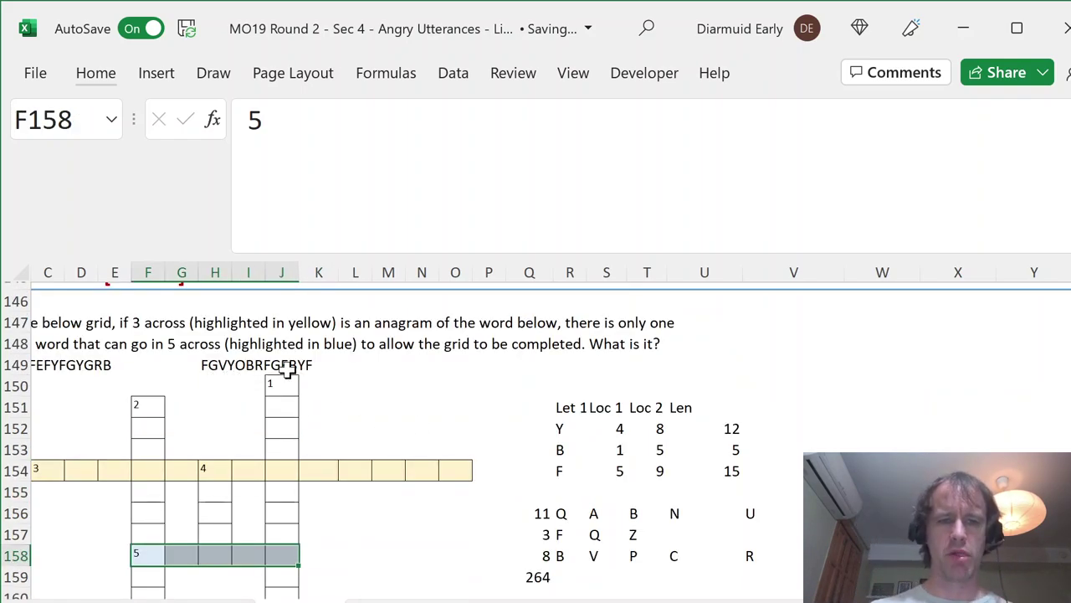
{"action": "scroll", "coordinate": [342, 459], "scroll_direction": "down", "scroll_amount": 2}
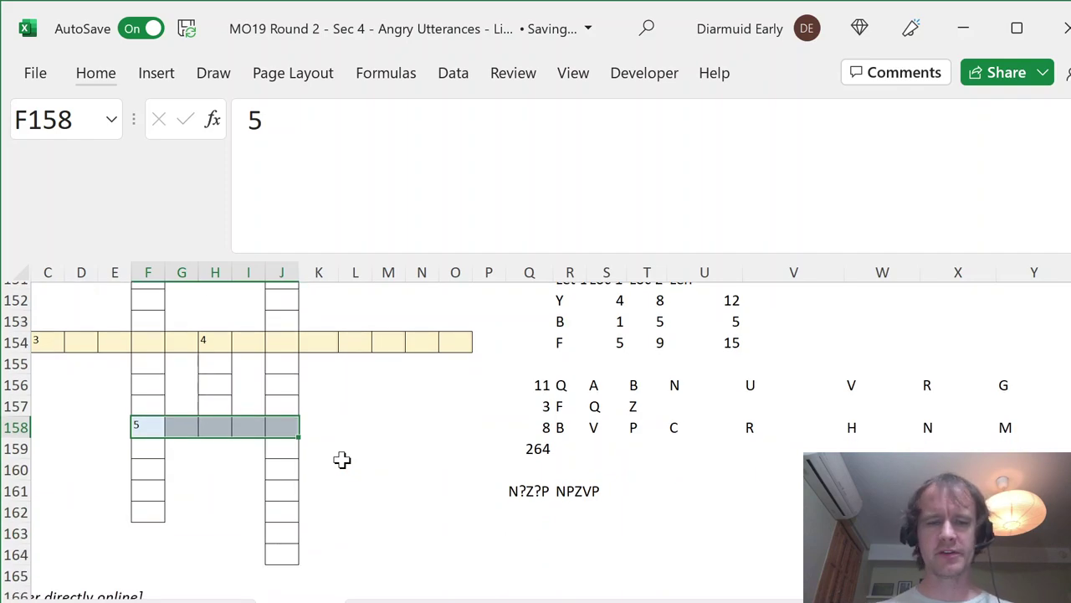
{"action": "scroll", "coordinate": [342, 459], "scroll_direction": "down", "scroll_amount": 3}
{"action": "left_click", "coordinate": [208, 477]}
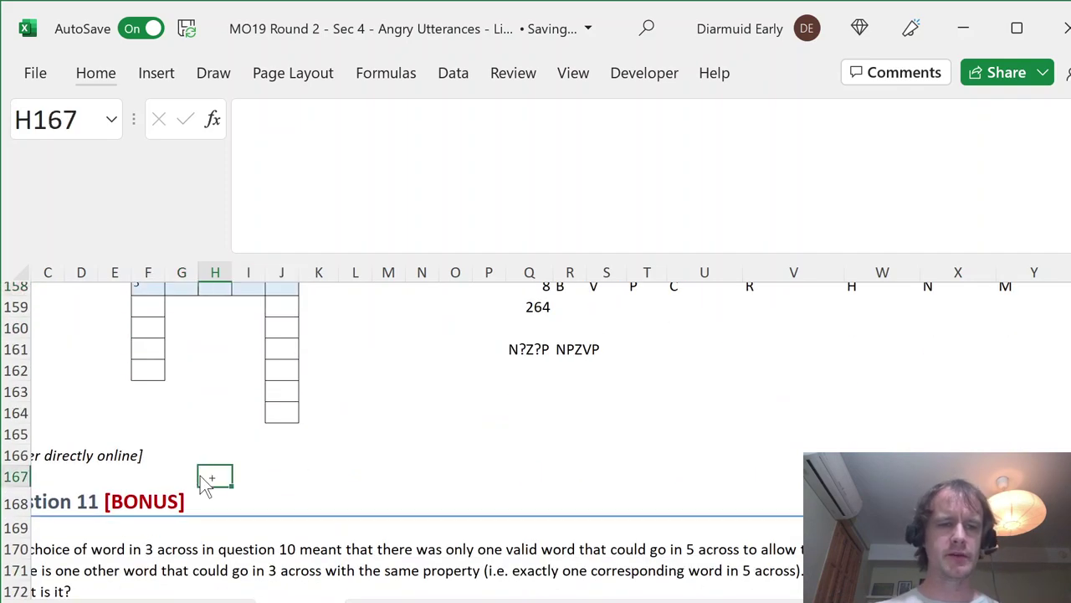
{"action": "key", "text": "Home"}
{"action": "scroll", "coordinate": [167, 486], "scroll_direction": "down", "scroll_amount": 3}
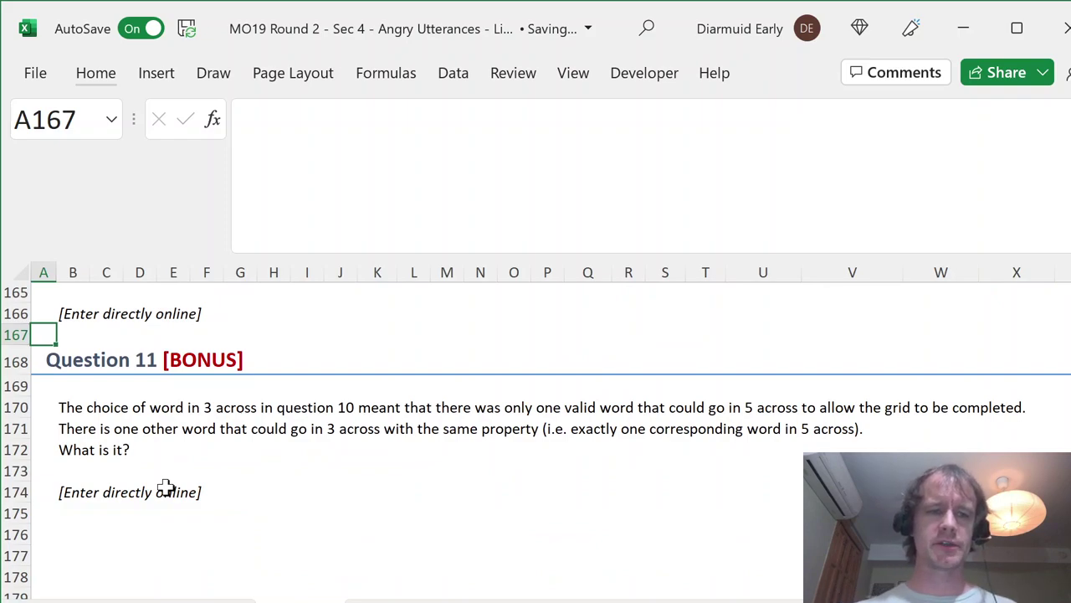
Step: Examine Question 10's crossword layout and compare it with the grid in Question 6
{"action": "scroll", "coordinate": [166, 488], "scroll_direction": "up", "scroll_amount": 6}
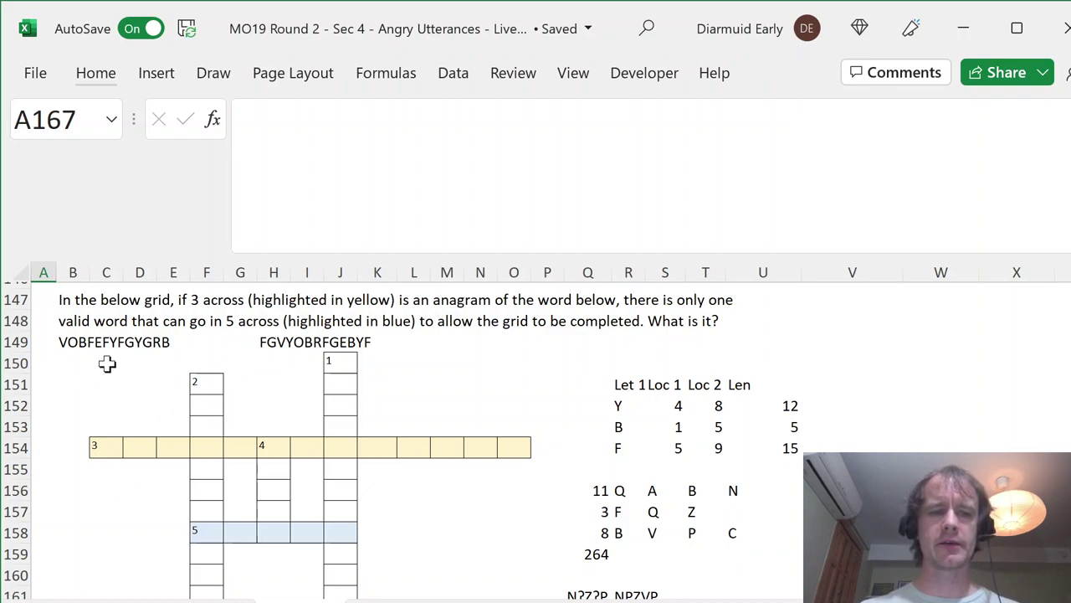
{"action": "left_click_drag", "start_coordinate": [107, 363], "coordinate": [447, 575]}
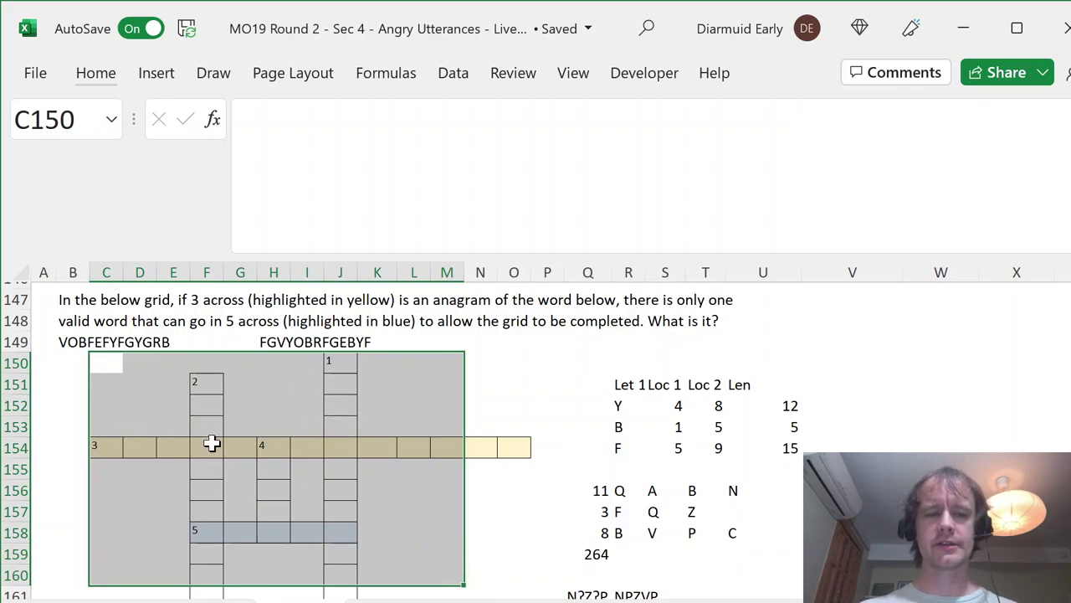
{"action": "scroll", "coordinate": [212, 442], "scroll_direction": "up", "scroll_amount": 15}
{"action": "scroll", "coordinate": [212, 442], "scroll_direction": "up", "scroll_amount": 7}
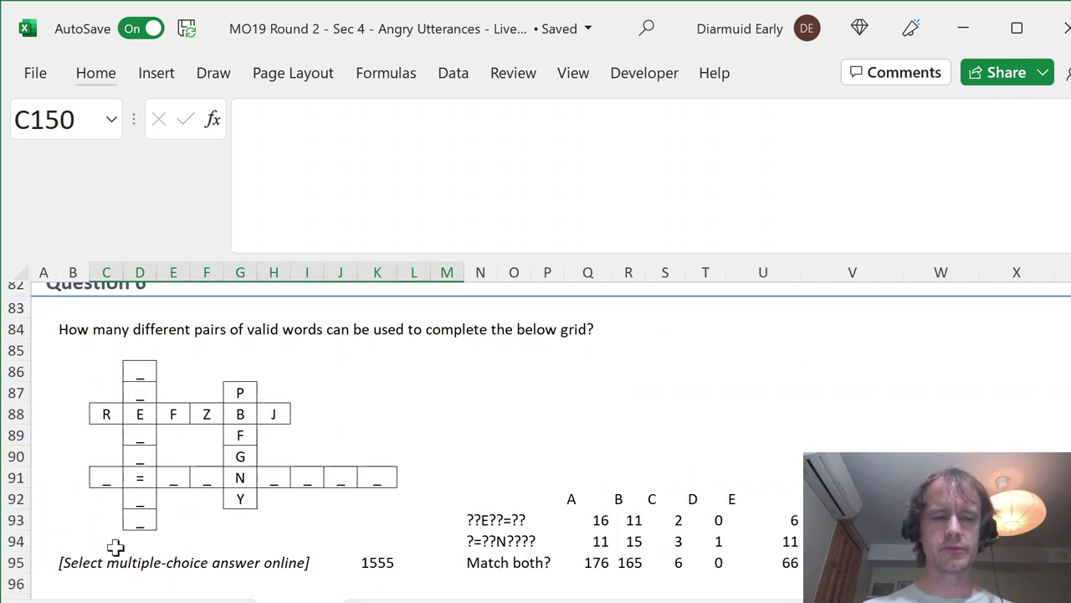
{"action": "scroll", "coordinate": [306, 510], "scroll_direction": "down", "scroll_amount": 10}
{"action": "scroll", "coordinate": [306, 510], "scroll_direction": "down", "scroll_amount": 11}
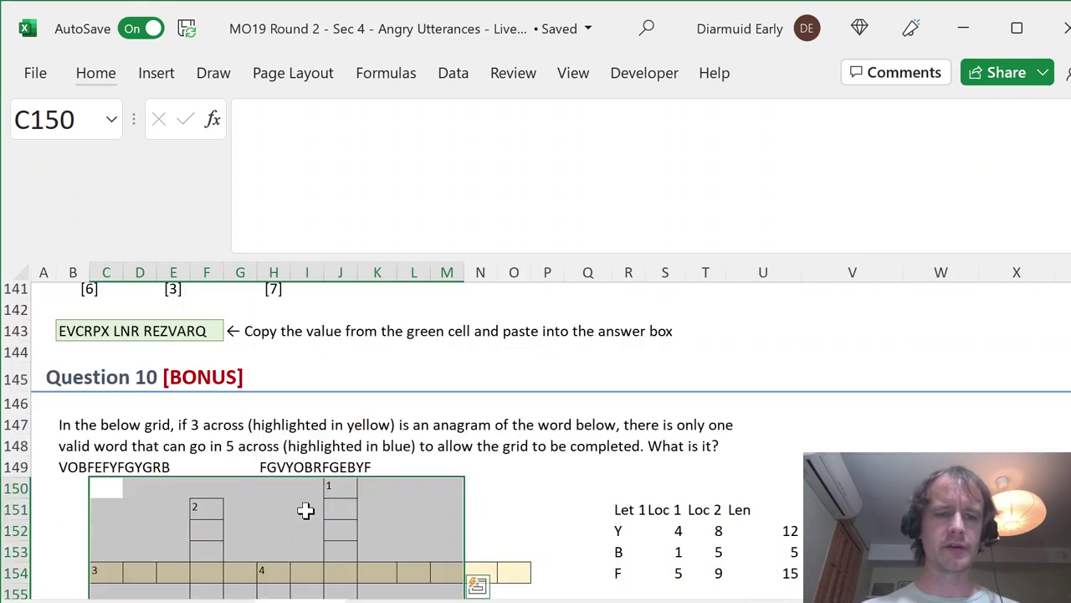
{"action": "scroll", "coordinate": [305, 511], "scroll_direction": "down", "scroll_amount": 1}
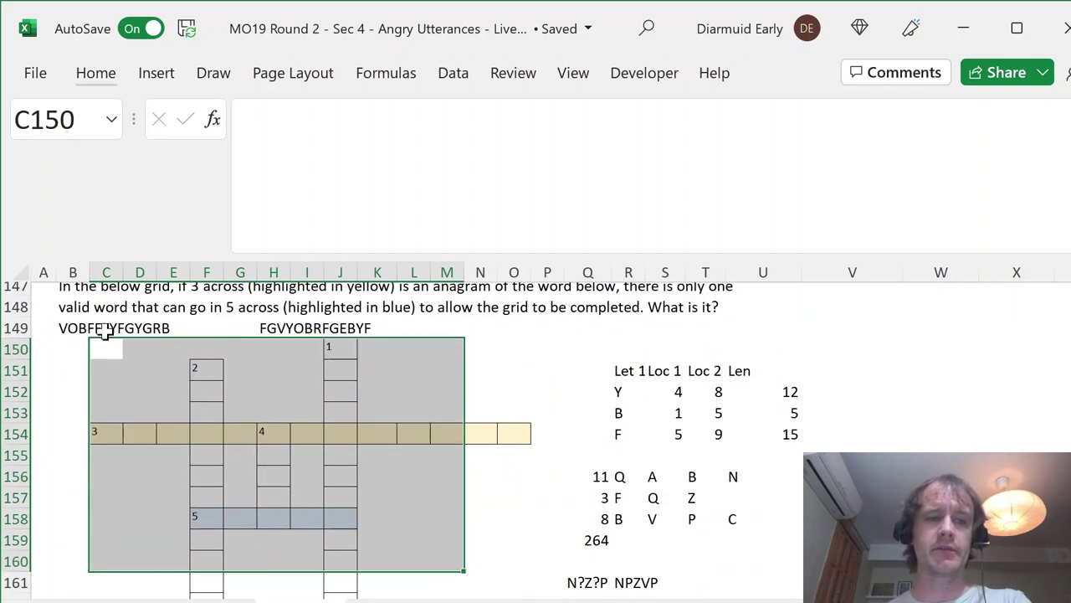
Step: Review the anagram in B149, its solving formula in H149 and the 3 across and 5 across entries against the wording of Question 11
{"action": "left_click", "coordinate": [75, 328]}
{"action": "left_click", "coordinate": [286, 329]}
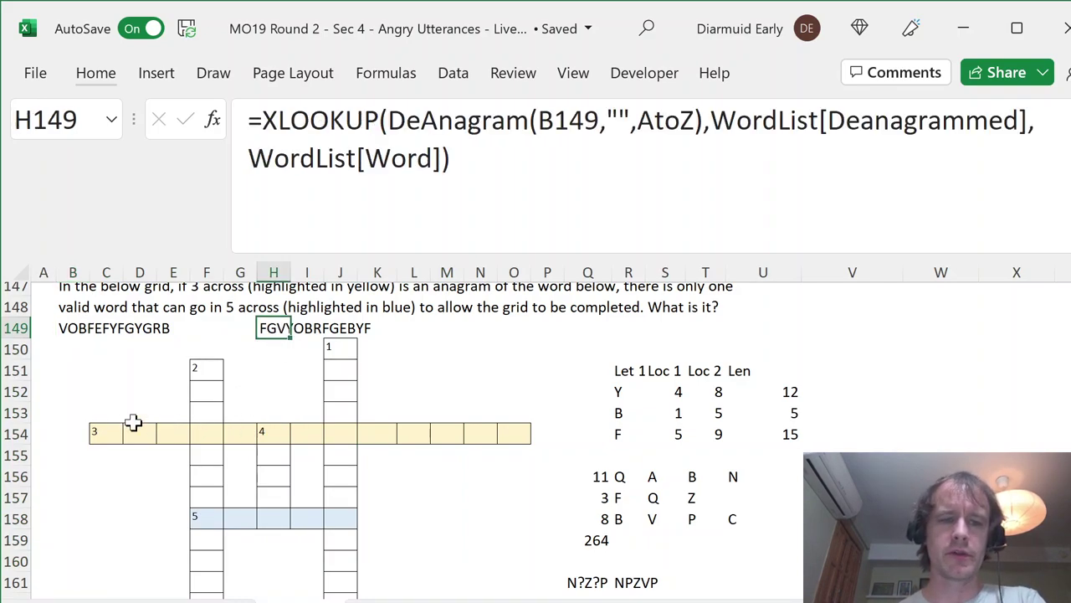
{"action": "scroll", "coordinate": [133, 423], "scroll_direction": "down", "scroll_amount": 4}
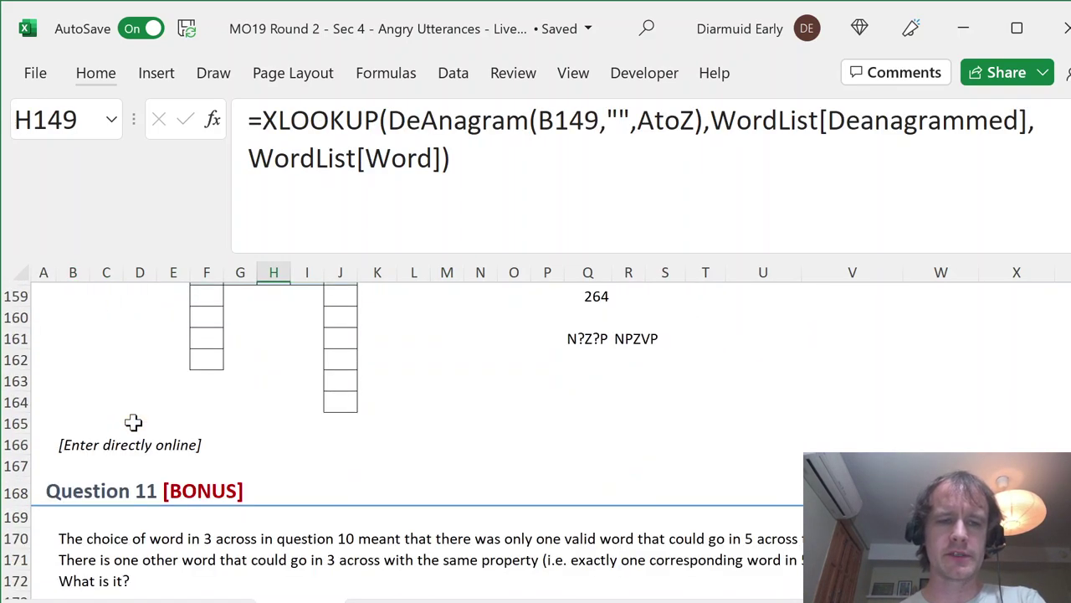
{"action": "scroll", "coordinate": [134, 423], "scroll_direction": "up", "scroll_amount": 4}
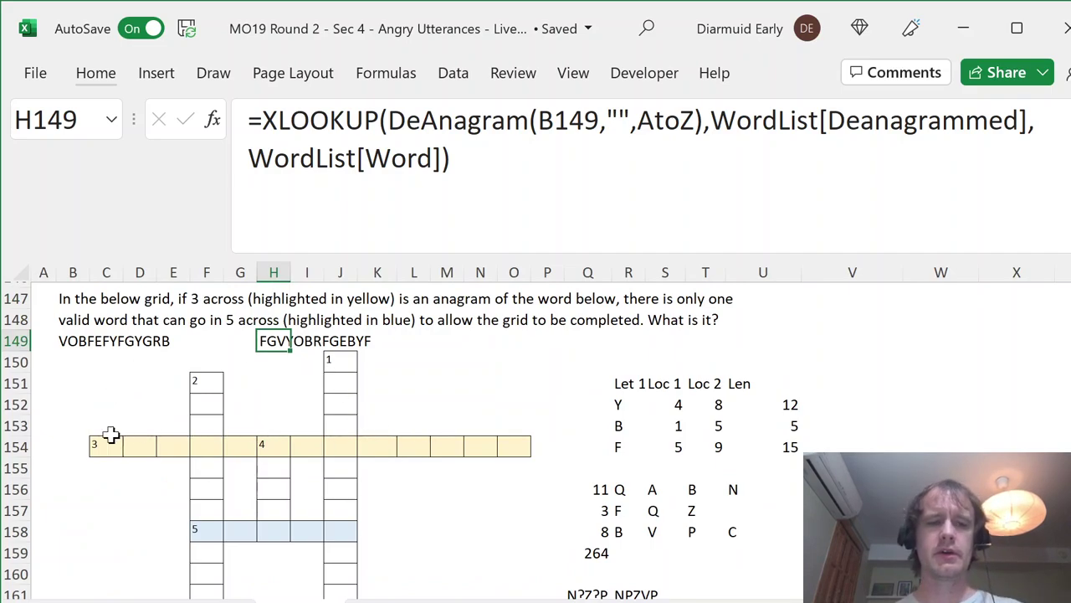
{"action": "left_click", "coordinate": [104, 444]}
{"action": "left_click", "coordinate": [497, 453], "text": "shift"}
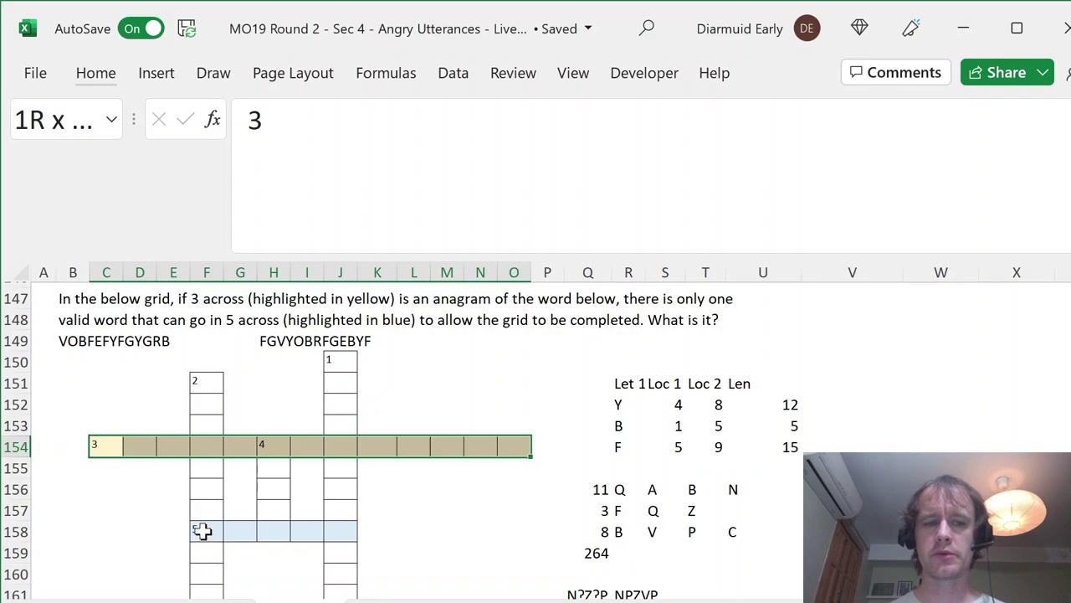
{"action": "left_click_drag", "start_coordinate": [202, 531], "coordinate": [336, 534]}
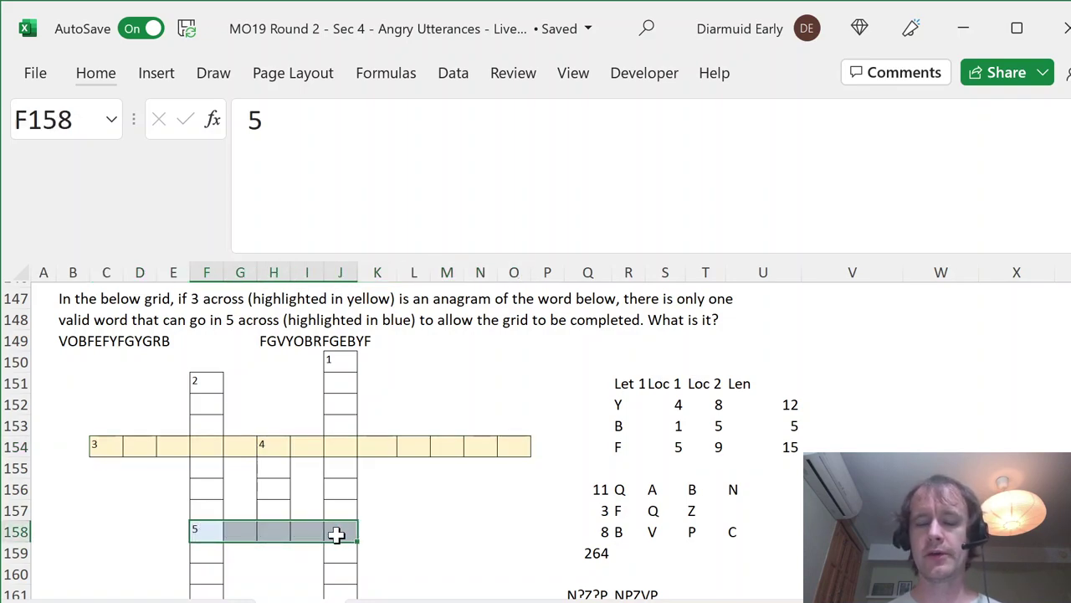
{"action": "scroll", "coordinate": [447, 407], "scroll_direction": "down", "scroll_amount": 6}
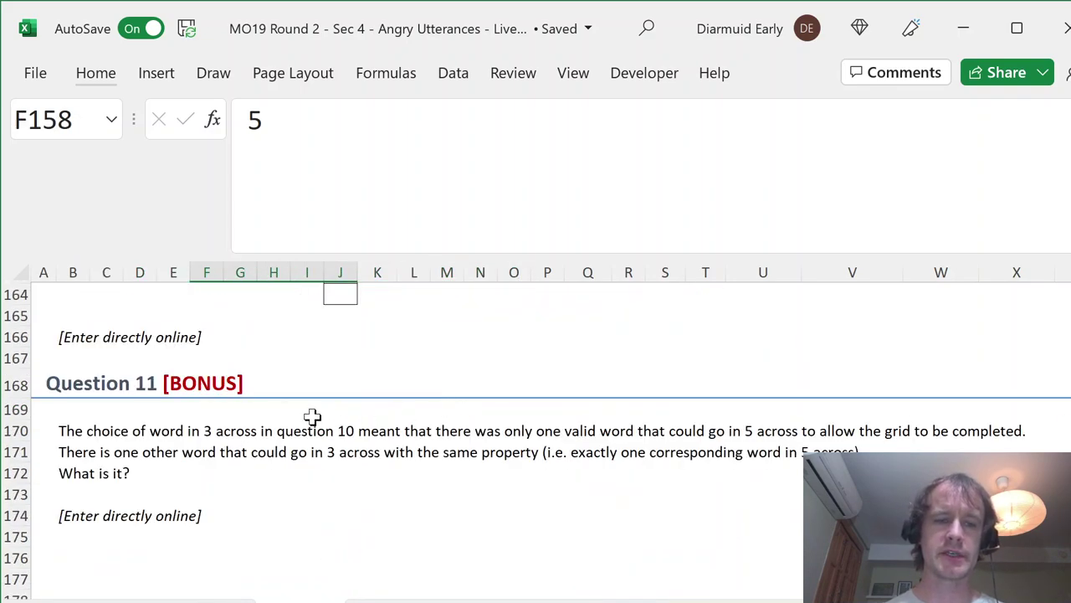
{"action": "scroll", "coordinate": [285, 411], "scroll_direction": "up", "scroll_amount": 7}
{"action": "left_click", "coordinate": [282, 405]}
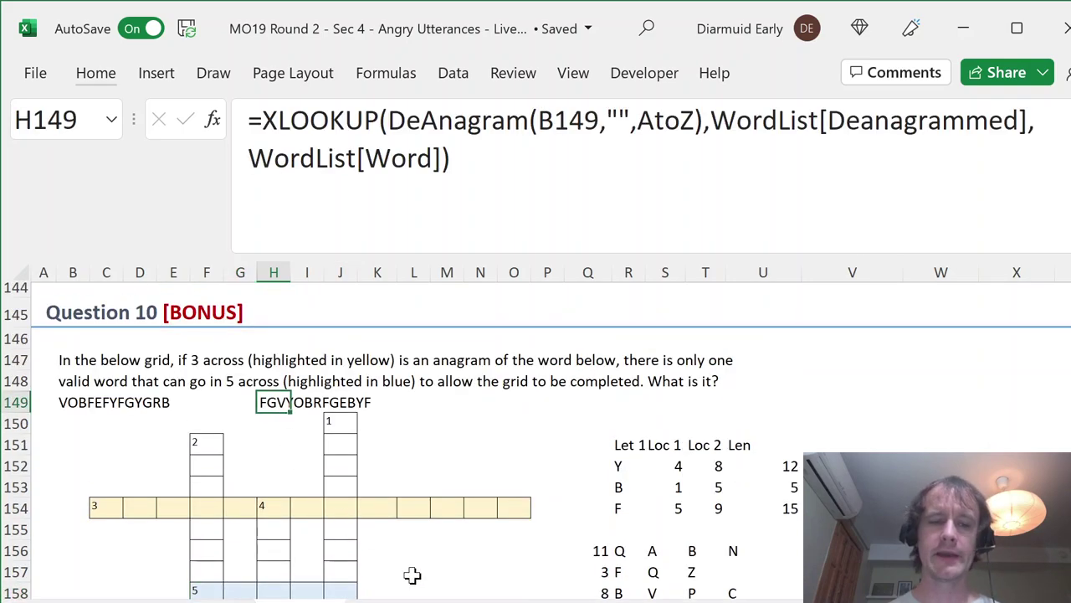
{"action": "scroll", "coordinate": [411, 575], "scroll_direction": "down", "scroll_amount": 2}
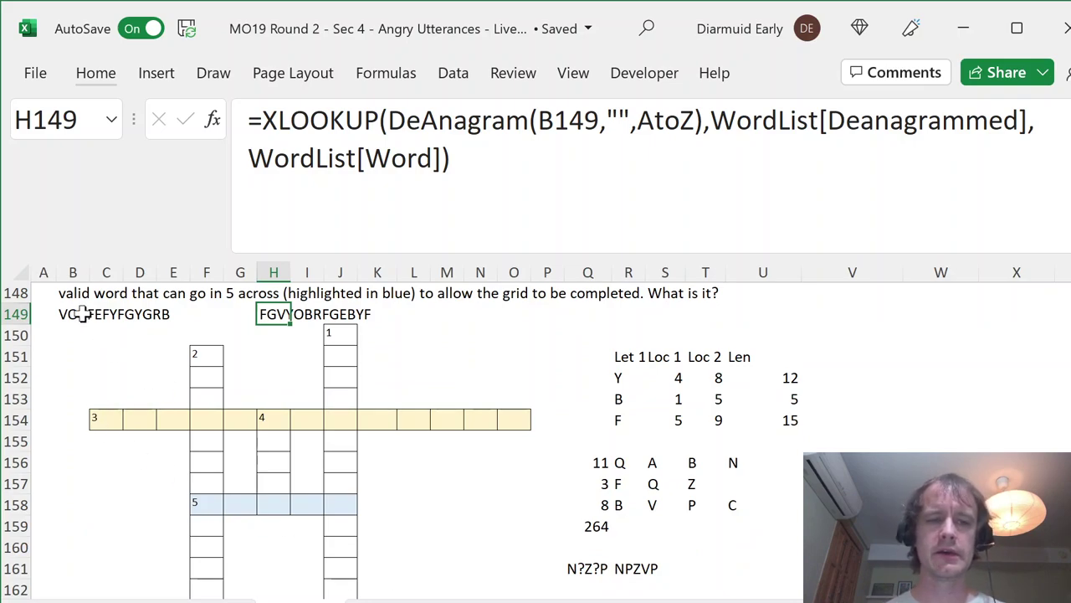
{"action": "left_click", "coordinate": [117, 418]}
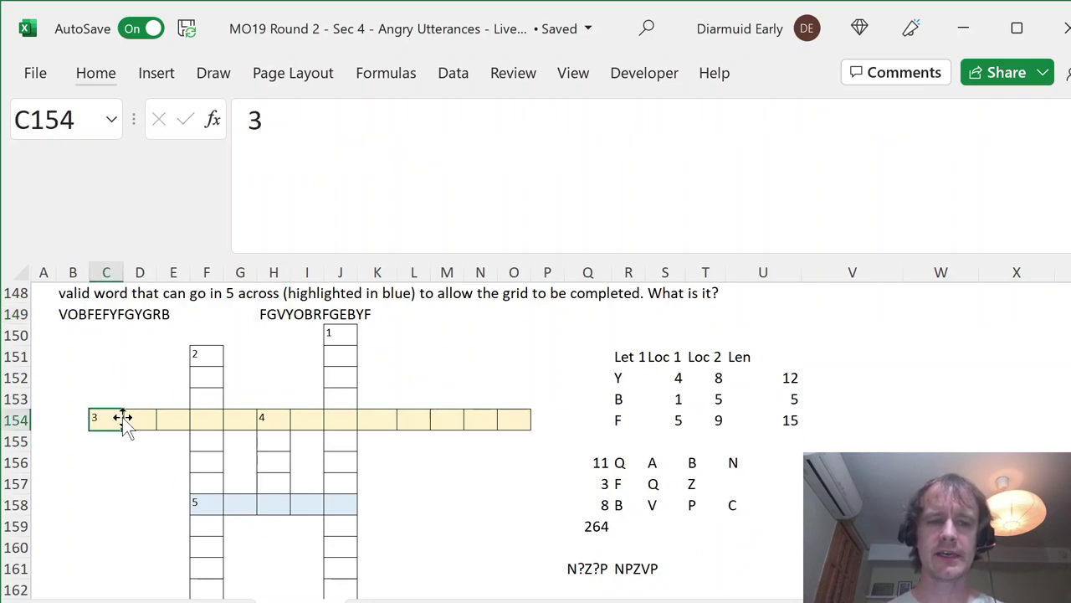
{"action": "left_click", "coordinate": [516, 422], "text": "shift"}
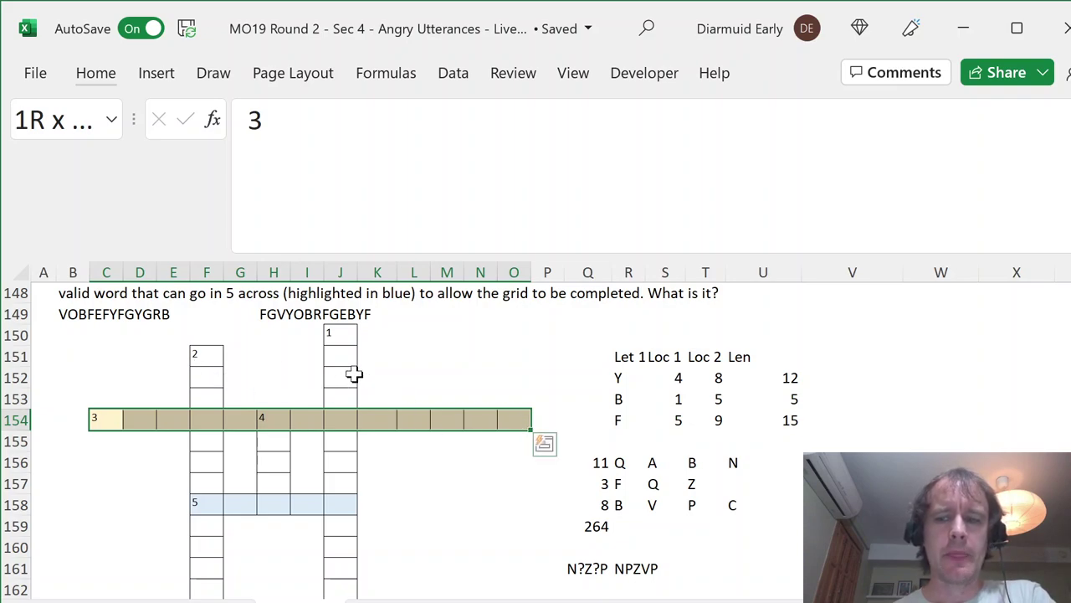
{"action": "left_click_drag", "start_coordinate": [203, 503], "coordinate": [338, 507]}
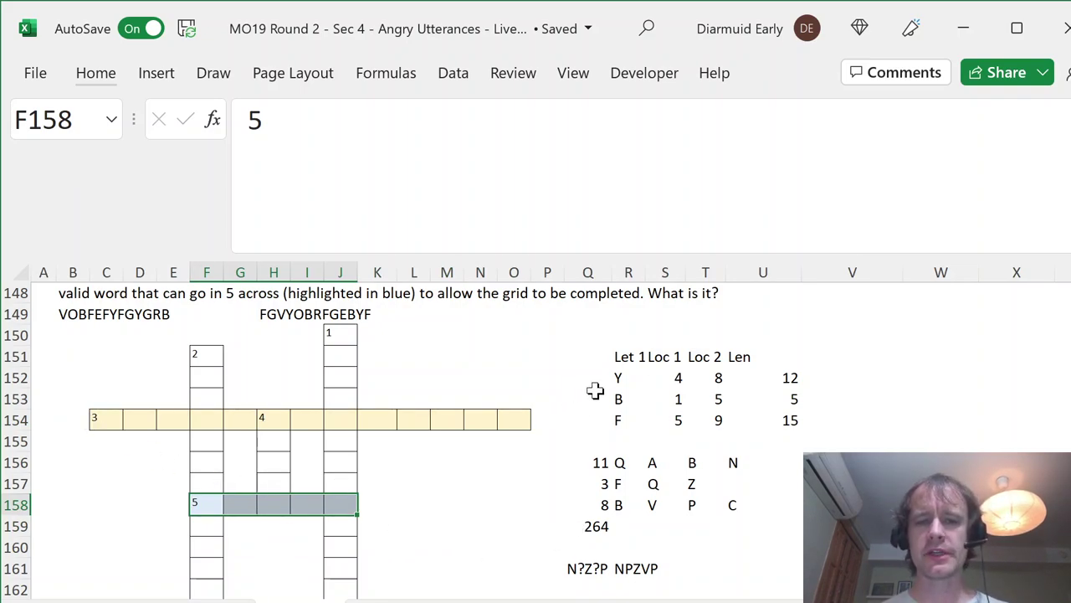
Step: Go to the Q10 sheet and inspect the index combinations in columns A to C from row 3 down to row 266
{"action": "left_click", "coordinate": [617, 375]}
{"action": "key", "text": "ctrl+Page_Down"}
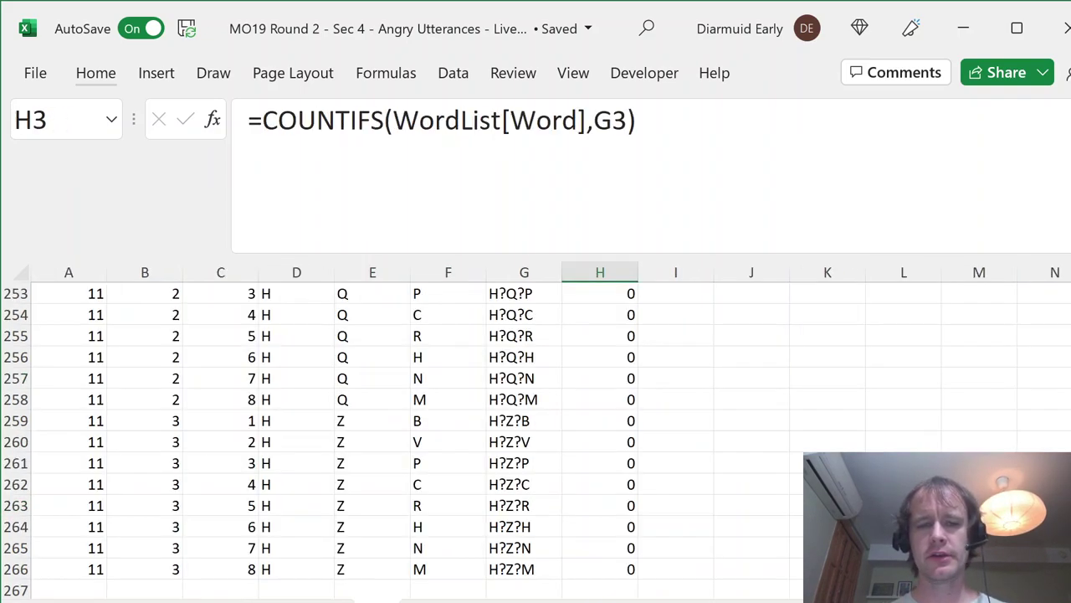
{"action": "left_click", "coordinate": [434, 444]}
{"action": "key", "text": "ctrl+Home"}
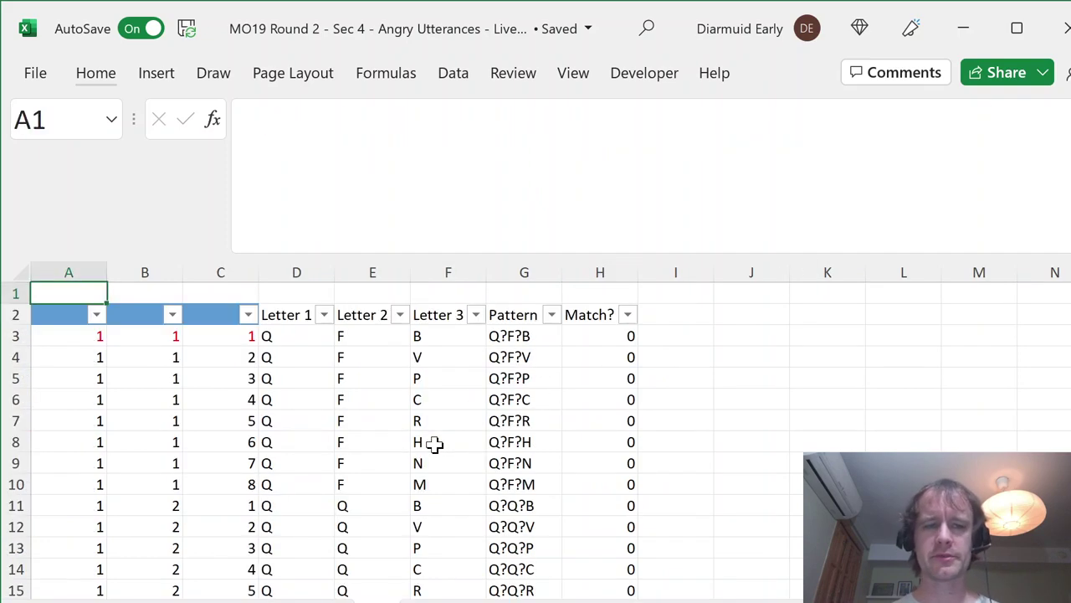
{"action": "key", "text": "Down"}
{"action": "key", "text": "Down"}
{"action": "key", "text": "Down"}
{"action": "key", "text": "Up"}
{"action": "key", "text": "ctrl+shift+Down"}
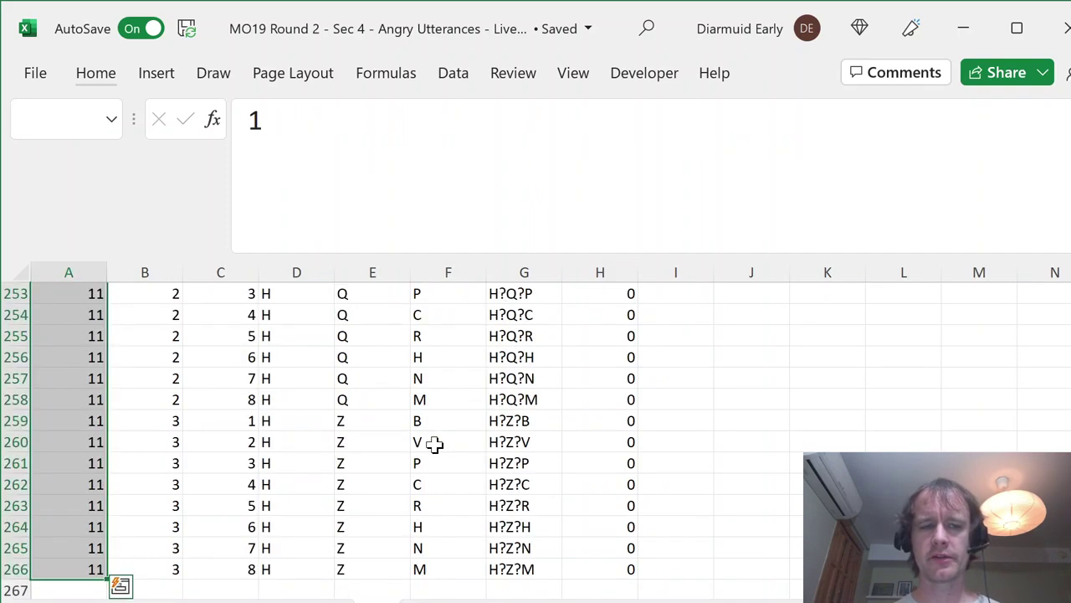
{"action": "key", "text": "shift+Right"}
{"action": "key", "text": "shift+Right"}
{"action": "key", "text": "ctrl+Home"}
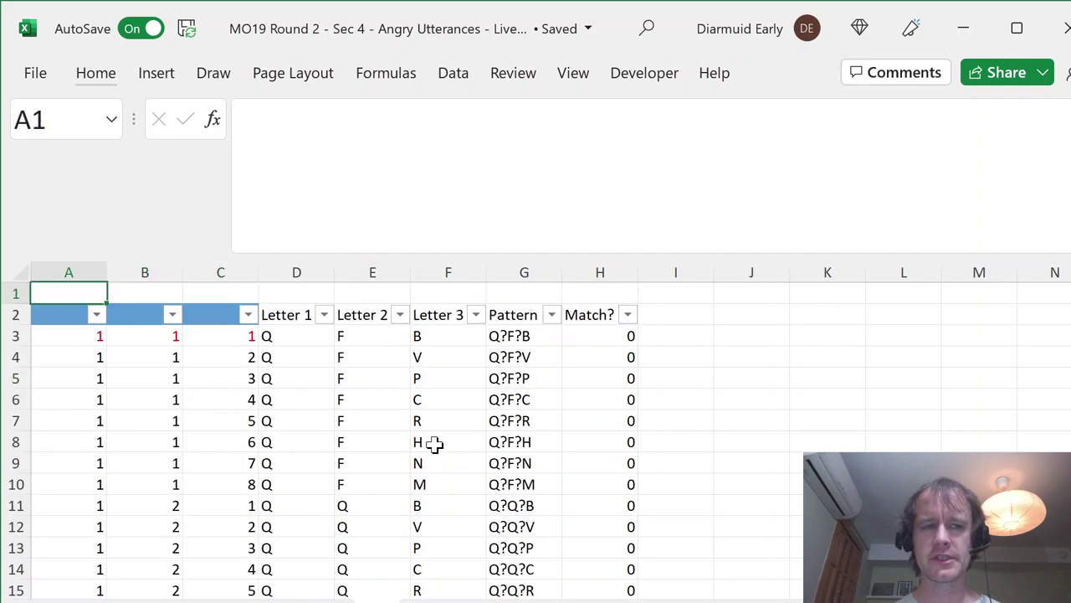
Step: Remove the filter from the header row of the combinations table on the Q10 sheet
{"action": "key", "text": "Down"}
{"action": "key", "text": "alt"}
{"action": "key", "text": "a"}
{"action": "key", "text": "t"}
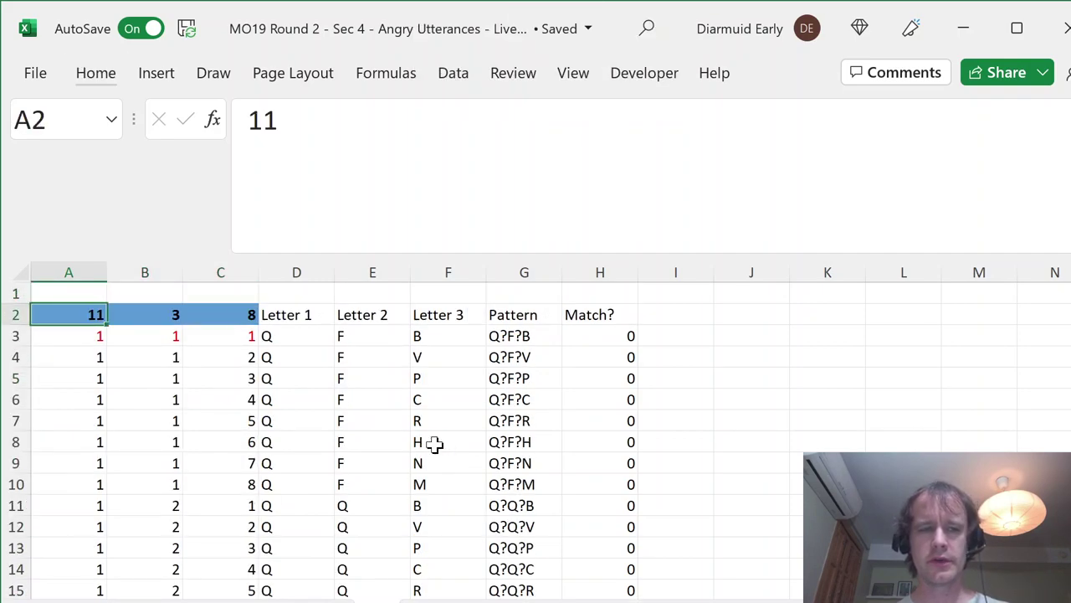
{"action": "key", "text": "Tab"}
{"action": "key", "text": "Tab"}
{"action": "key", "text": "Tab"}
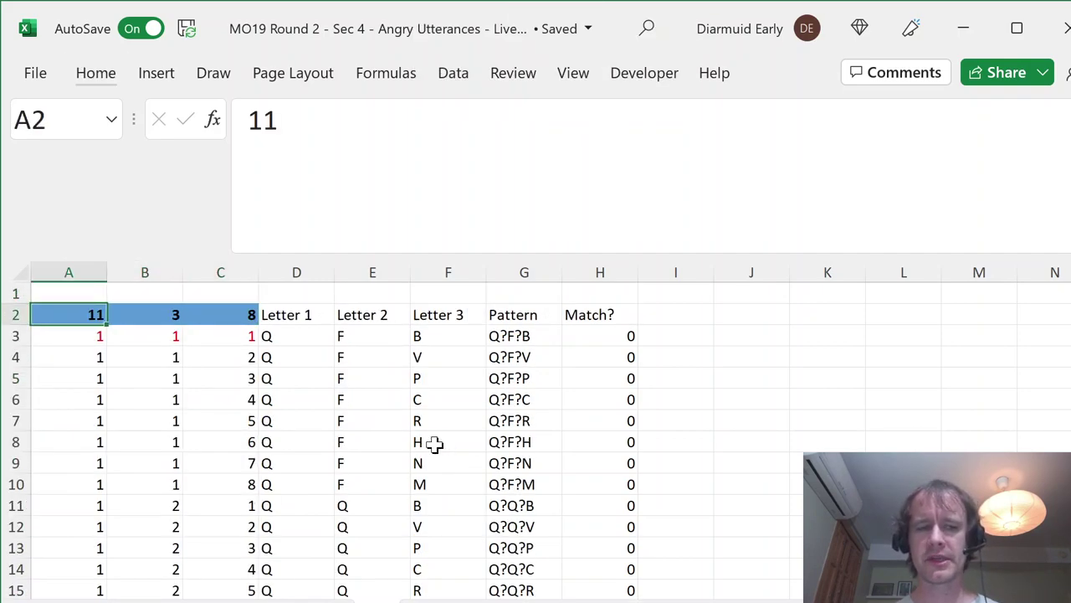
{"action": "key", "text": "ctrl+Down"}
{"action": "key", "text": "Down"}
{"action": "key", "text": "ctrl+Up"}
{"action": "key", "text": "ctrl+Up"}
{"action": "key", "text": "Up"}
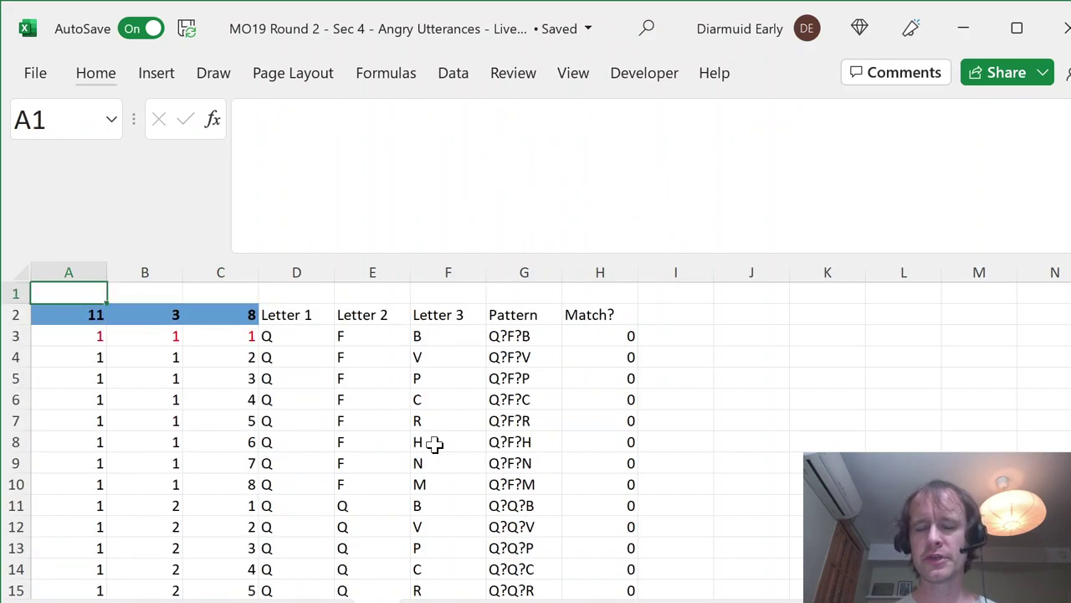
Step: Review the wording of Question 11 against Question 10's grid, checking the 5 across cells F158:J158 and the 3 across cells C154:O154
{"action": "key", "text": "ctrl+Page_Up"}
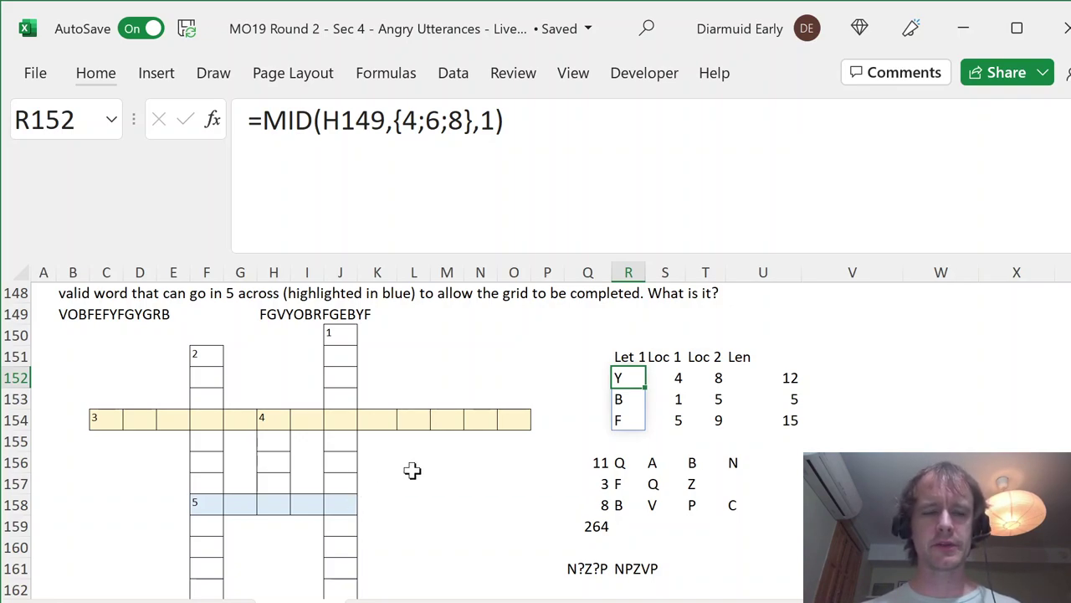
{"action": "scroll", "coordinate": [411, 471], "scroll_direction": "down", "scroll_amount": 6}
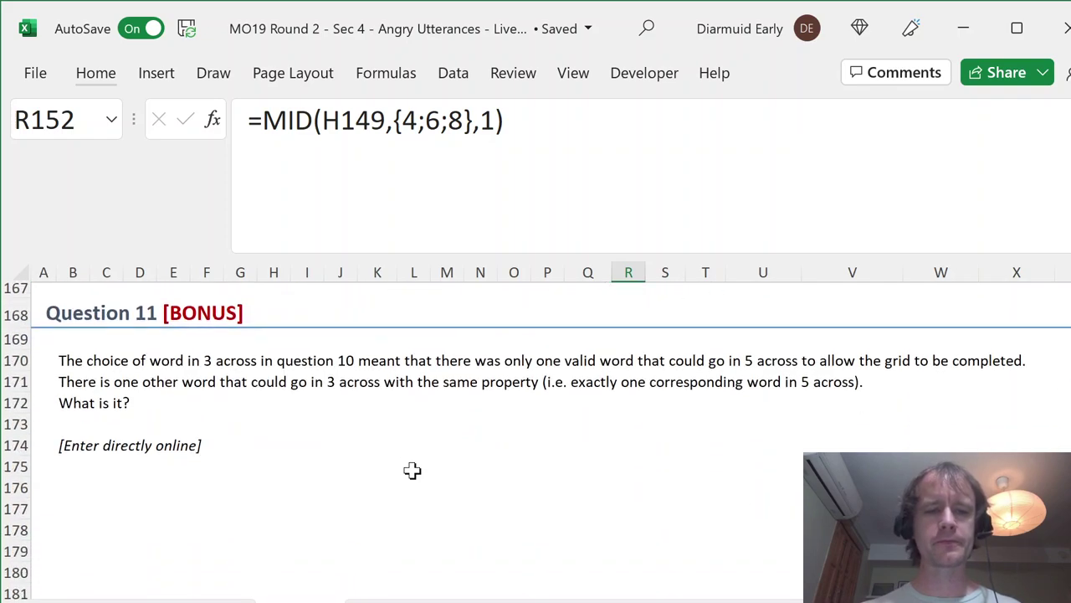
{"action": "scroll", "coordinate": [412, 470], "scroll_direction": "up", "scroll_amount": 7}
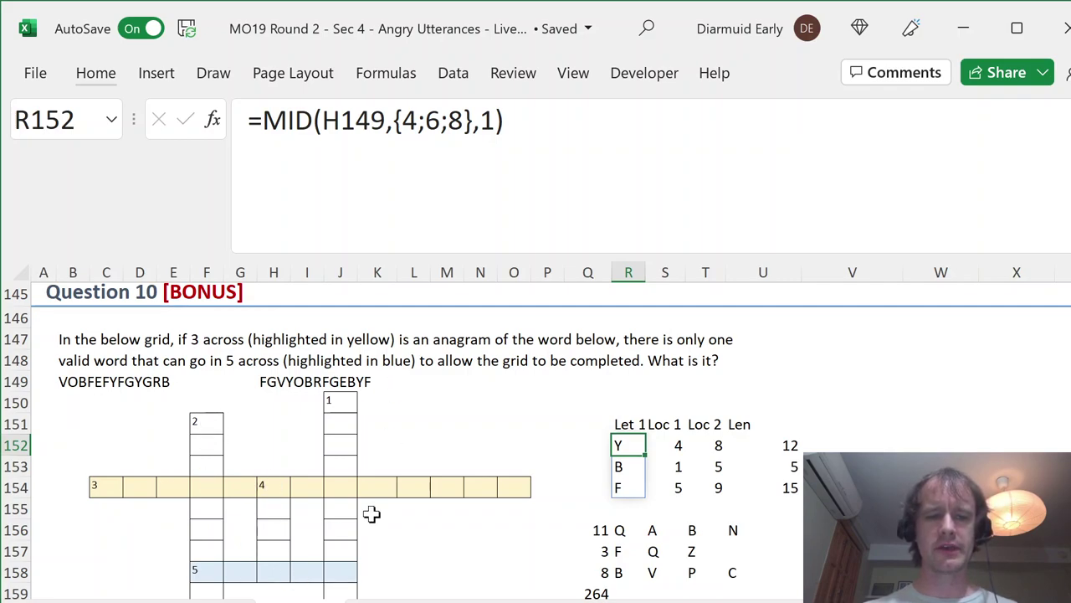
{"action": "left_click", "coordinate": [219, 576]}
{"action": "left_click", "coordinate": [270, 574]}
{"action": "left_click", "coordinate": [350, 576]}
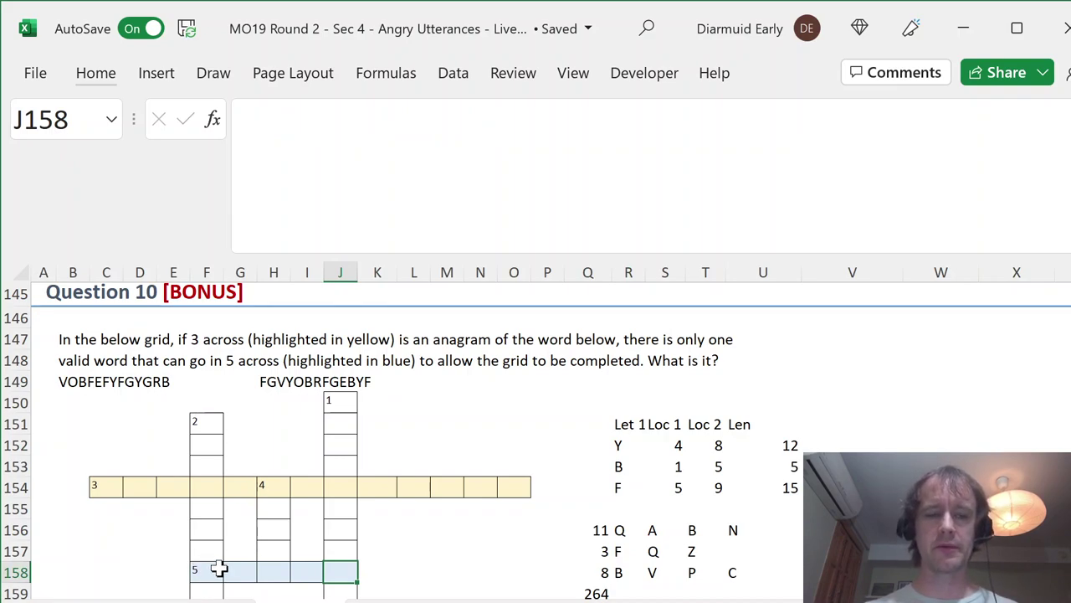
{"action": "left_click_drag", "start_coordinate": [208, 569], "coordinate": [341, 569]}
{"action": "left_click_drag", "start_coordinate": [92, 479], "coordinate": [500, 497]}
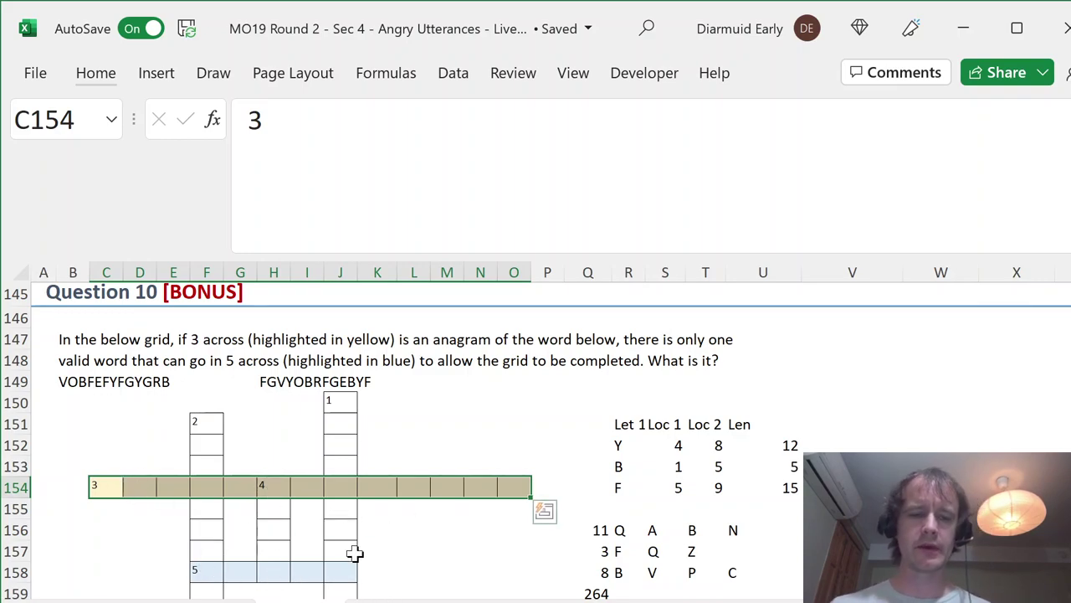
Step: Insert a new blank worksheet for Question 11 and recheck where the down words cross in Question 10's grid
{"action": "key", "text": "alt+i"}
{"action": "key", "text": "w"}
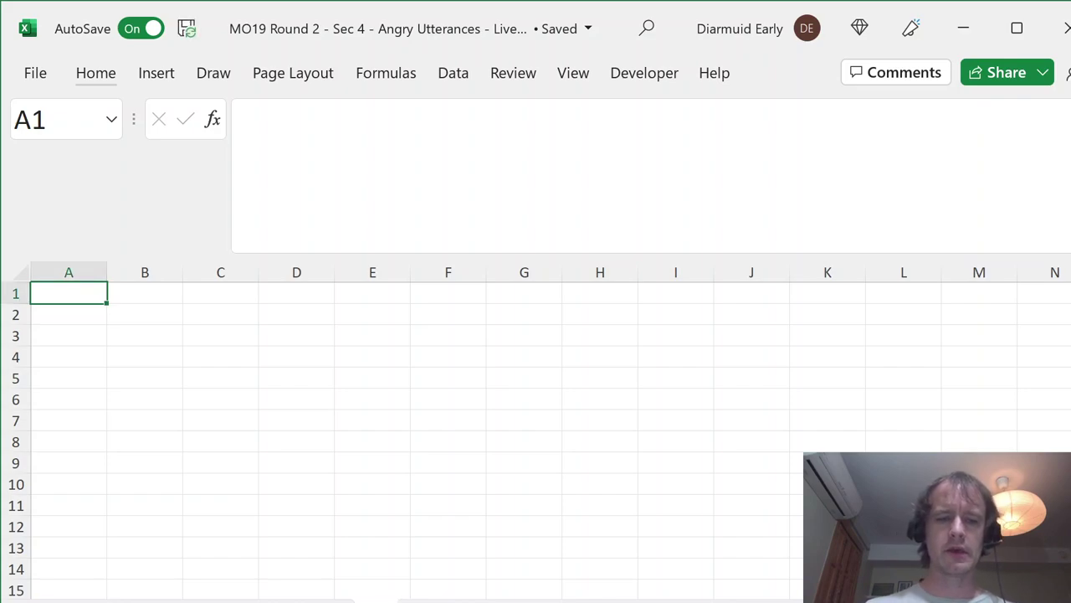
{"action": "key", "text": "Down"}
{"action": "key", "text": "Right"}
{"action": "key", "text": "Right"}
{"action": "key", "text": "Right"}
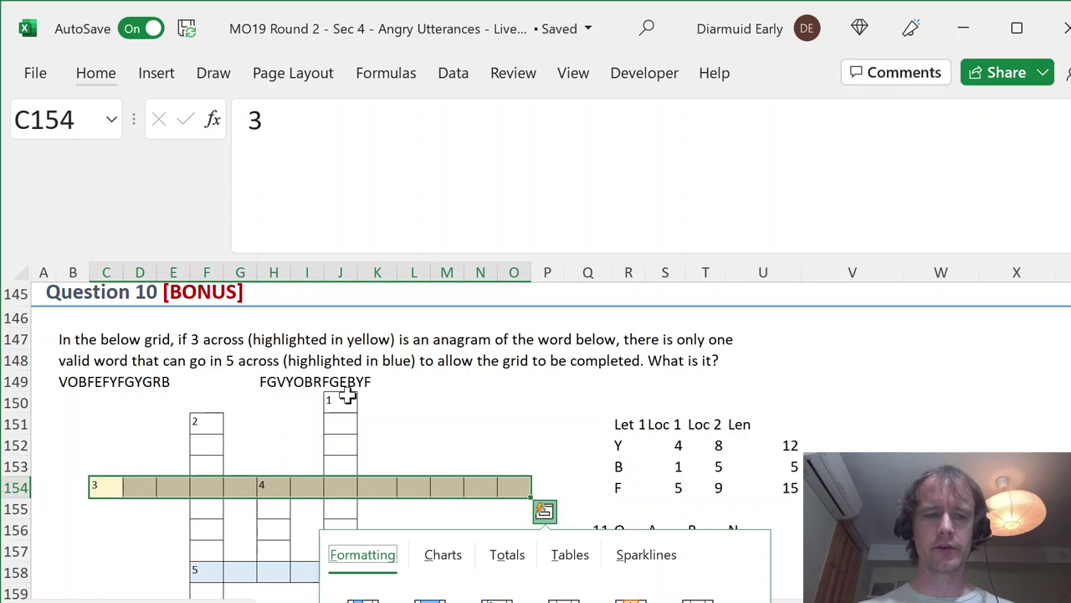
{"action": "left_click", "coordinate": [201, 586]}
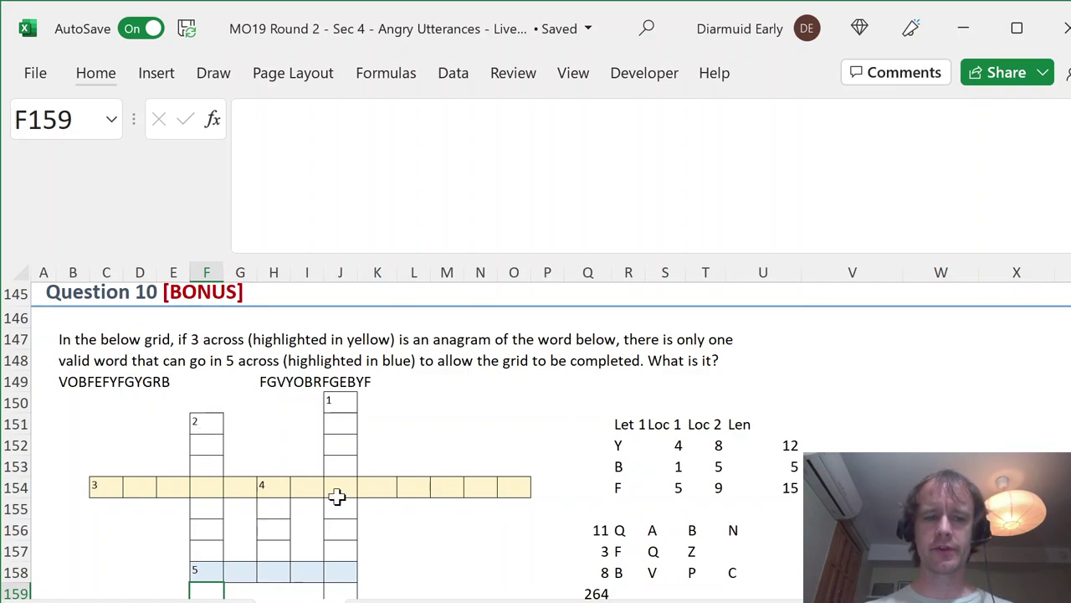
{"action": "left_click", "coordinate": [377, 600]}
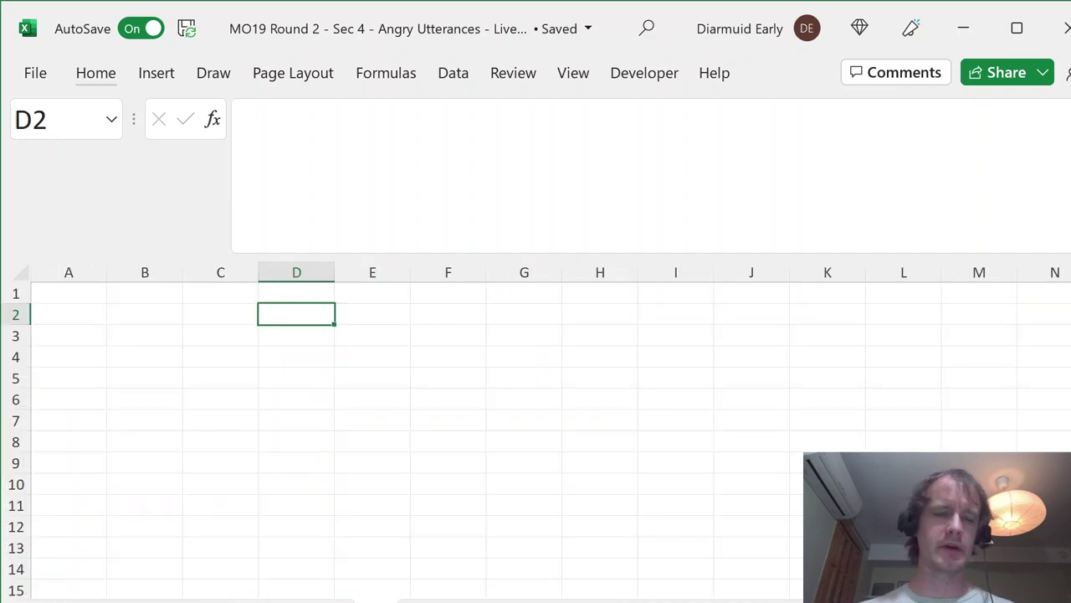
Step: List all five-letter words across row 2 of the new sheet with =TRANSPOSE(FILTER(WordList[Word],WordList[Length]=5)) in D2
{"action": "type", "text": "=tran"}
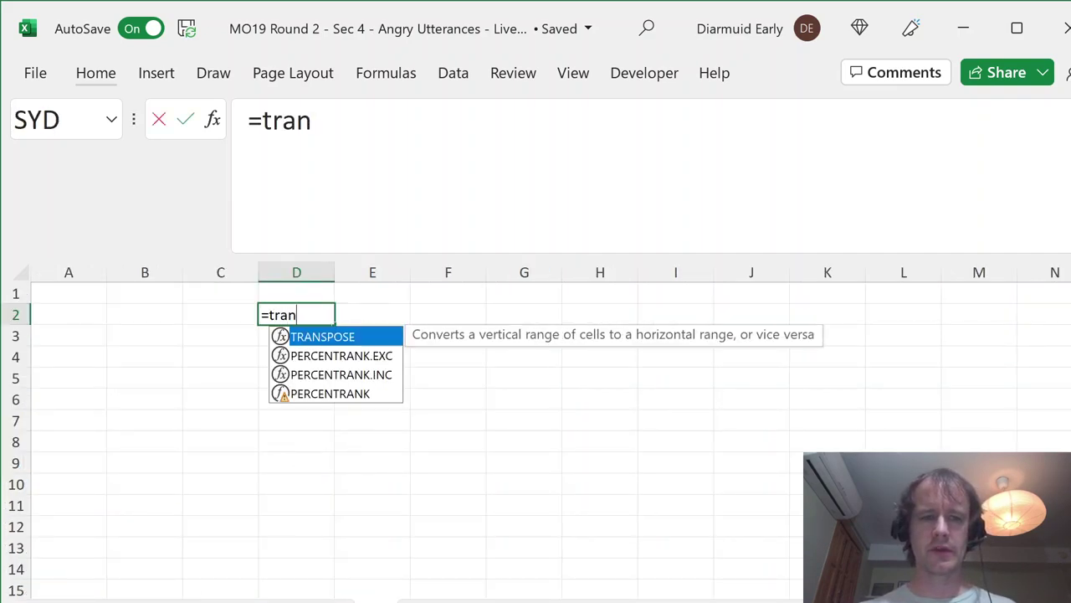
{"action": "key", "text": "Tab"}
{"action": "type", "text": "fil"}
{"action": "key", "text": "Tab"}
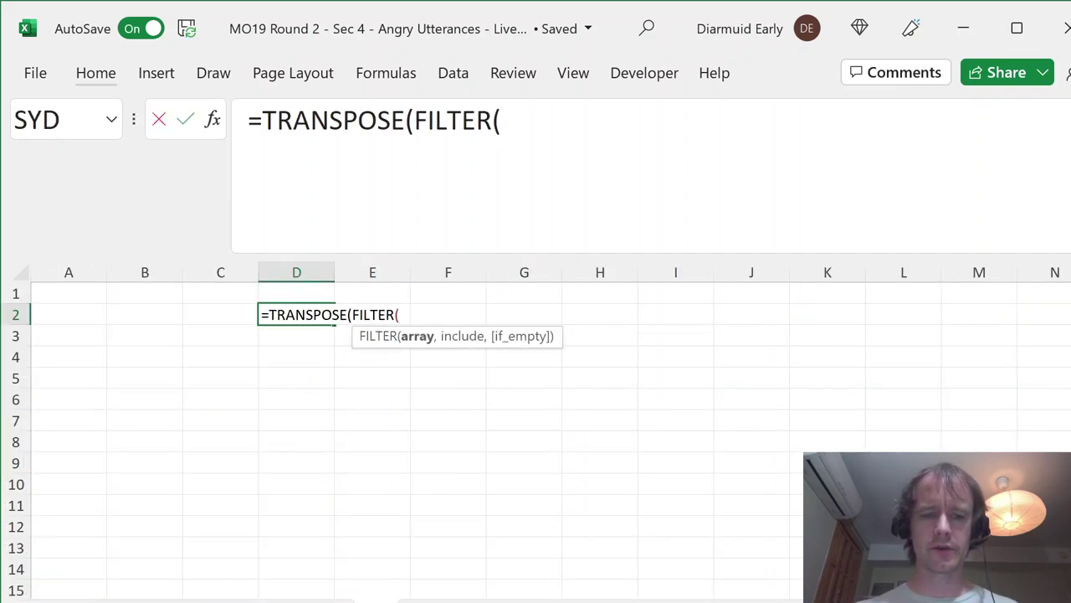
{"action": "type", "text": "wor"}
{"action": "key", "text": "Tab"}
{"action": "type", "text": "[Word]"}
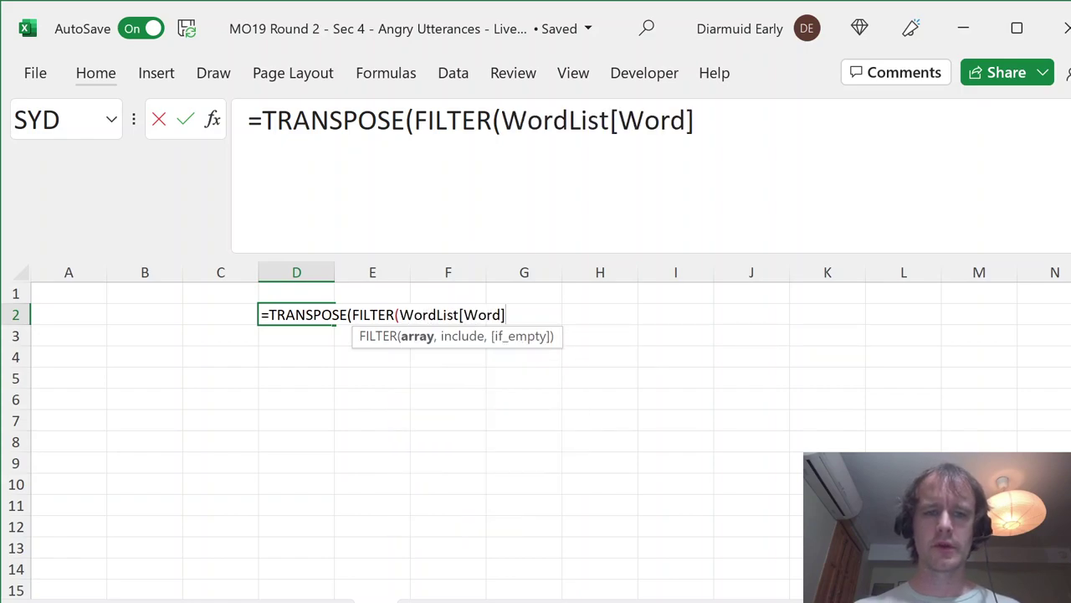
{"action": "type", "text": ",wor"}
{"action": "key", "text": "Tab"}
{"action": "type", "text": "[l"}
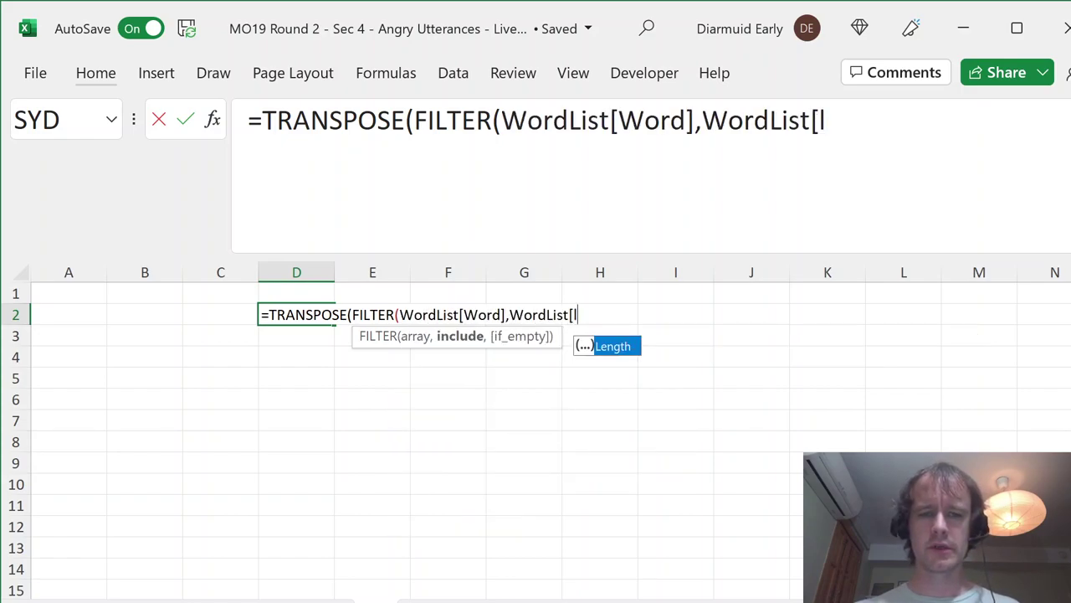
{"action": "key", "text": "Tab"}
{"action": "type", "text": "]=5))"}
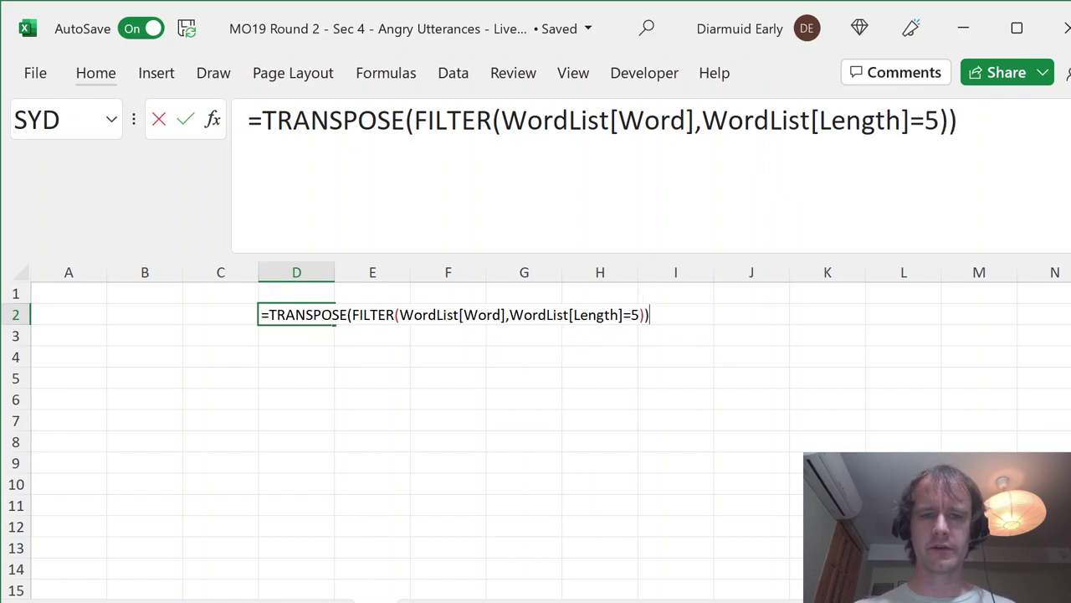
{"action": "key", "text": "Return"}
{"action": "key", "text": "Up"}
{"action": "key", "text": "ctrl+shift+Right"}
{"action": "key", "text": "Home"}
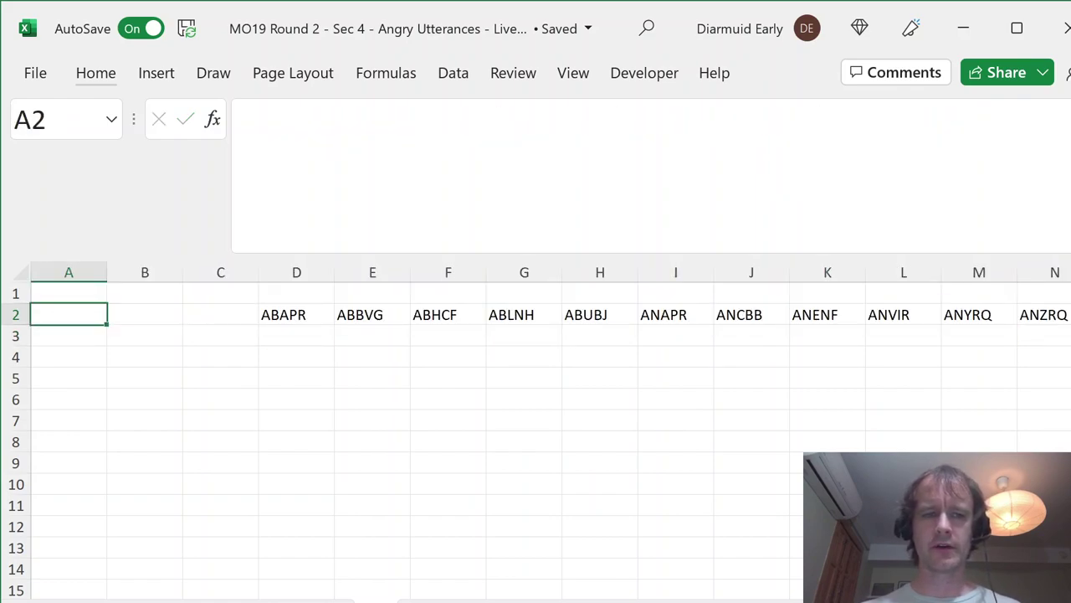
Step: Enter the letter positions 1, 3 and 5 in cells C3 to C5
{"action": "key", "text": "Down"}
{"action": "key", "text": "Right"}
{"action": "key", "text": "Right"}
{"action": "type", "text": "1"}
{"action": "key", "text": "Return"}
{"action": "type", "text": "3"}
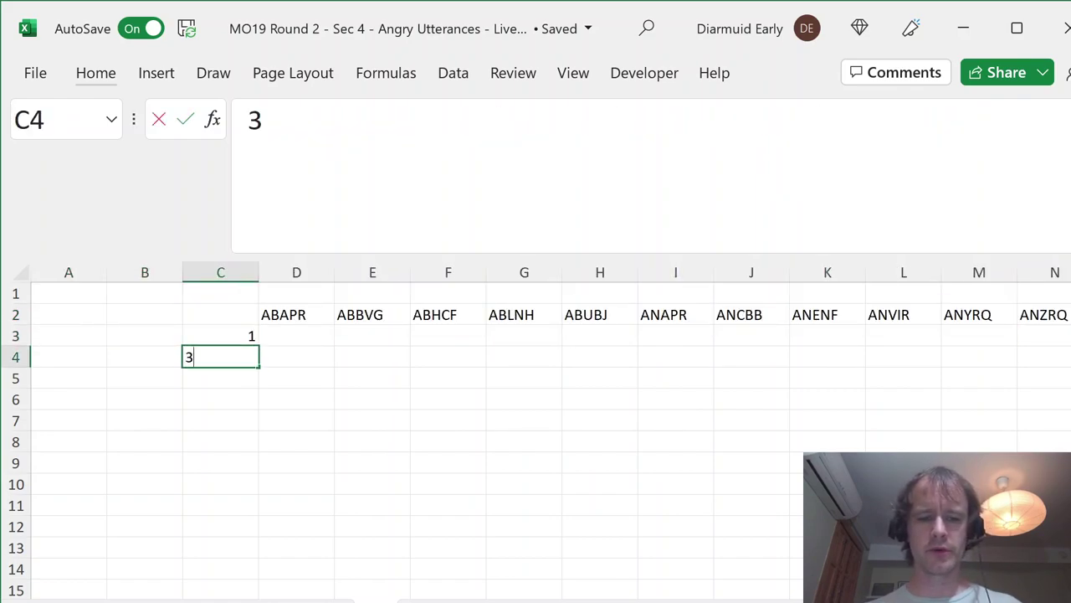
{"action": "key", "text": "Return"}
{"action": "type", "text": "5"}
{"action": "key", "text": "Right"}
Step: Extract the first letter of every listed word by entering =MID(D$2#,$C3,1) in D3
{"action": "key", "text": "Up"}
{"action": "key", "text": "Up"}
{"action": "type", "text": "=MID("}
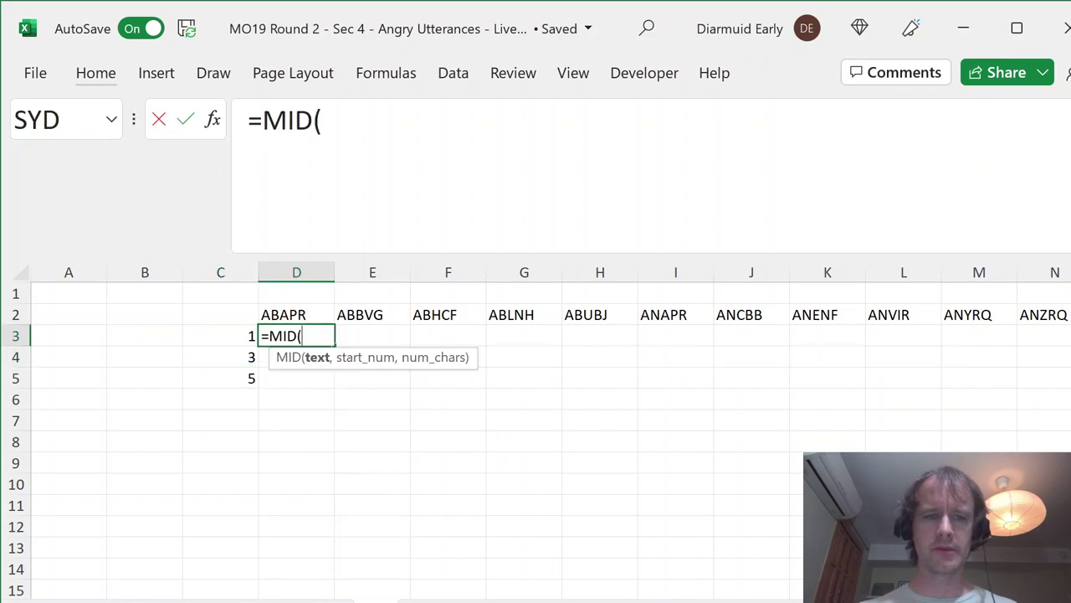
{"action": "key", "text": "Up"}
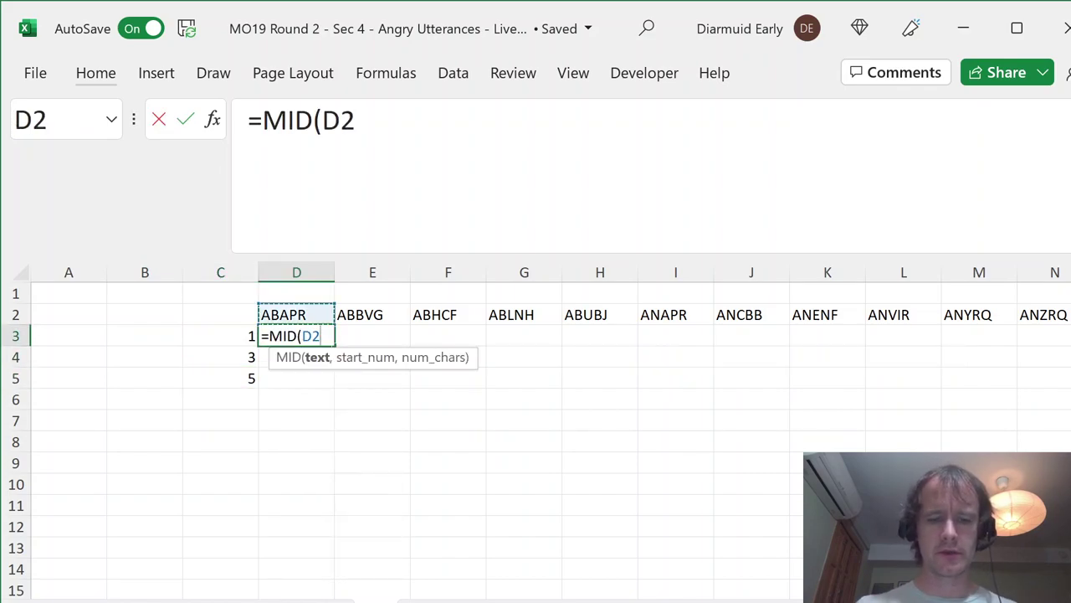
{"action": "key", "text": "F4"}
{"action": "key", "text": "F4"}
{"action": "type", "text": "#"}
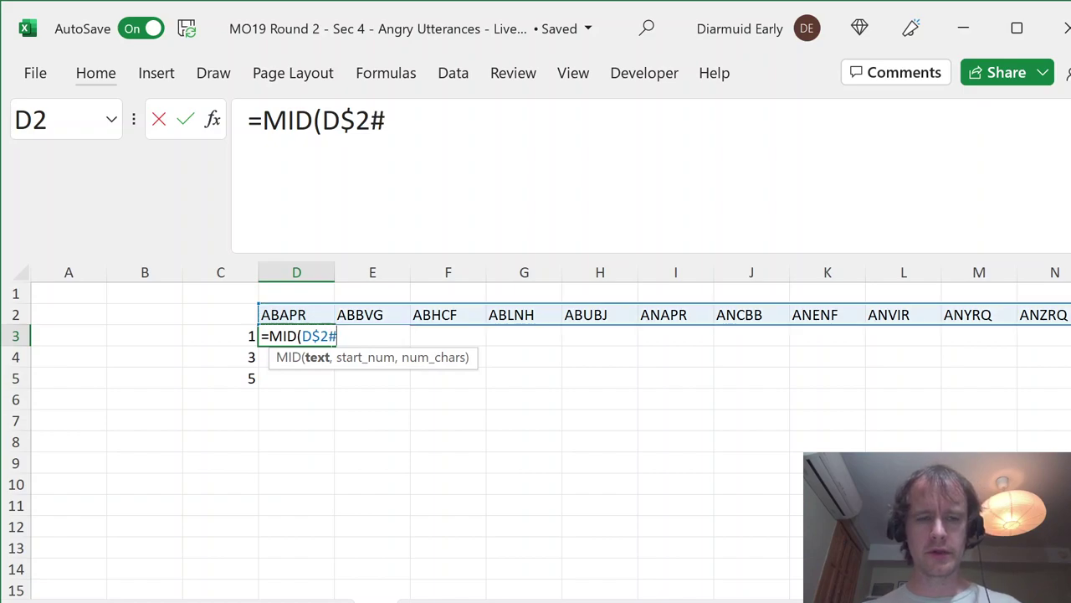
{"action": "type", "text": ","}
{"action": "key", "text": "Left"}
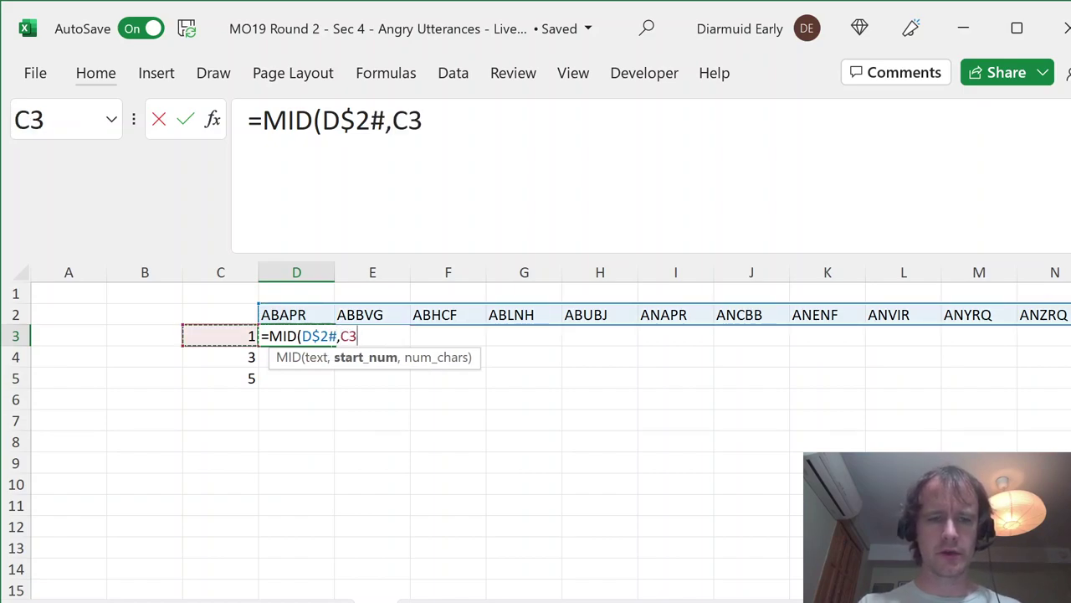
{"action": "key", "text": "F4"}
{"action": "key", "text": "F4"}
{"action": "key", "text": "F4"}
{"action": "type", "text": ",1)"}
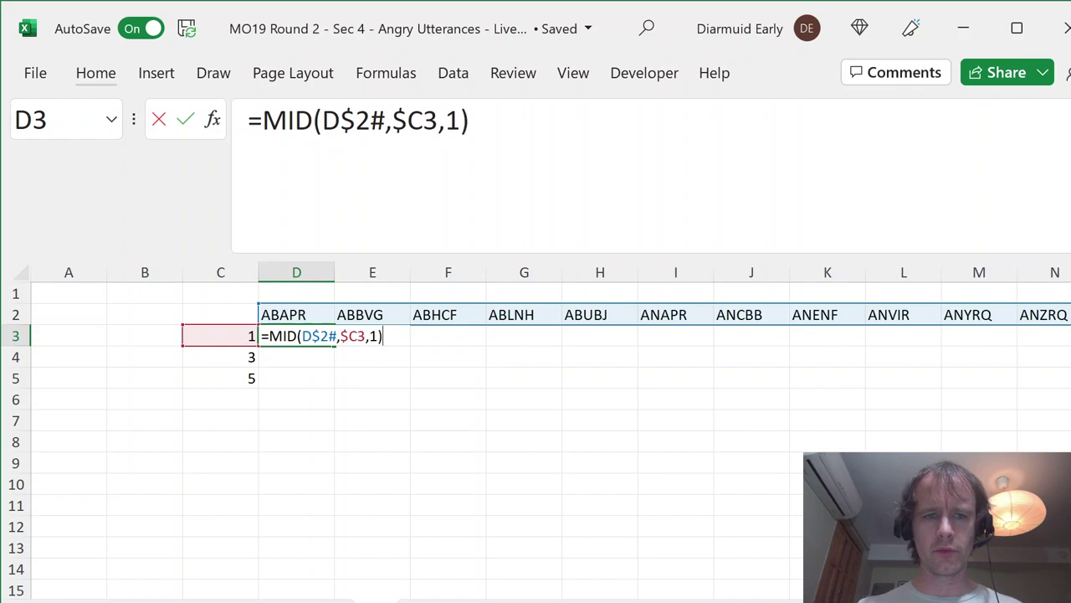
{"action": "key", "text": "Return"}
Step: Copy the letter-extraction formula down to D4 and D5 for positions 3 and 5, and check the three rows
{"action": "key", "text": "ctrl+d"}
{"action": "key", "text": "Down"}
{"action": "key", "text": "ctrl+d"}
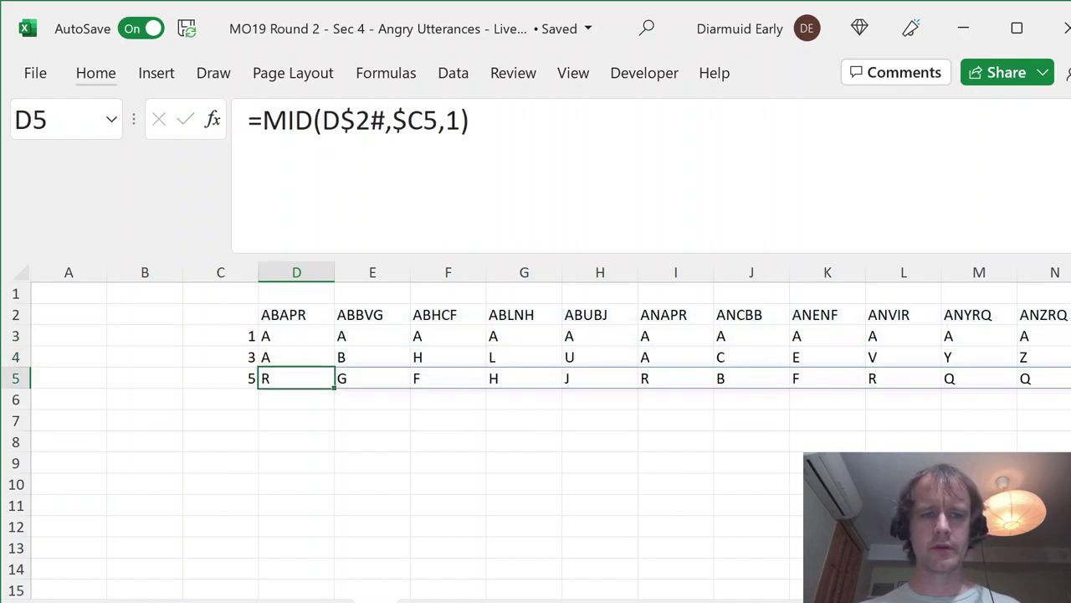
{"action": "key", "text": "Up"}
{"action": "key", "text": "Up"}
{"action": "key", "text": "Down"}
{"action": "key", "text": "Down"}
{"action": "key", "text": "Down"}
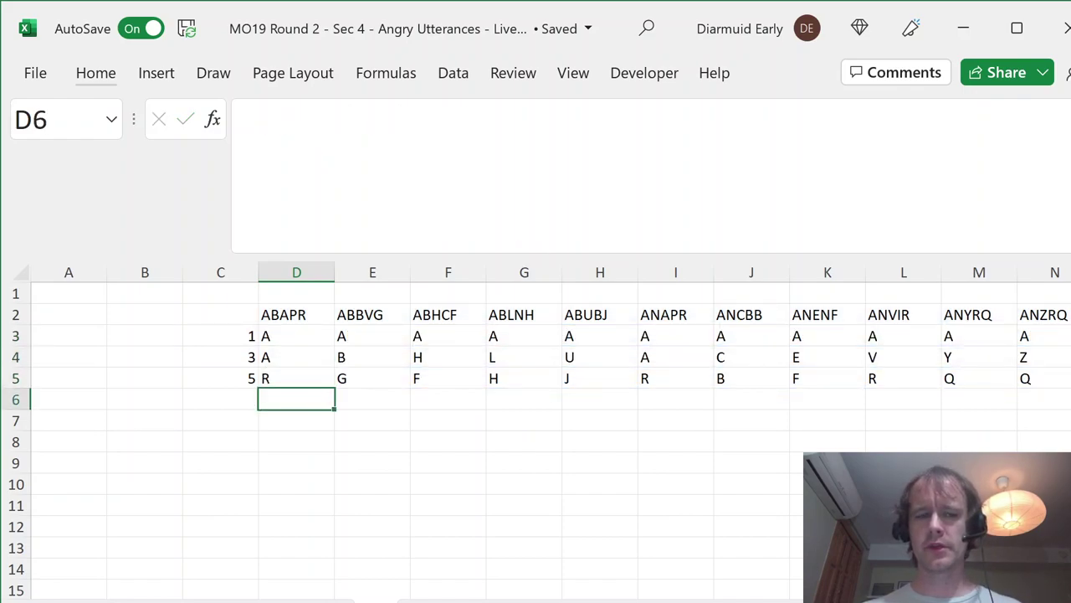
{"action": "key", "text": "Up"}
{"action": "key", "text": "Up"}
{"action": "key", "text": "Up"}
{"action": "key", "text": "Down"}
{"action": "key", "text": "Down"}
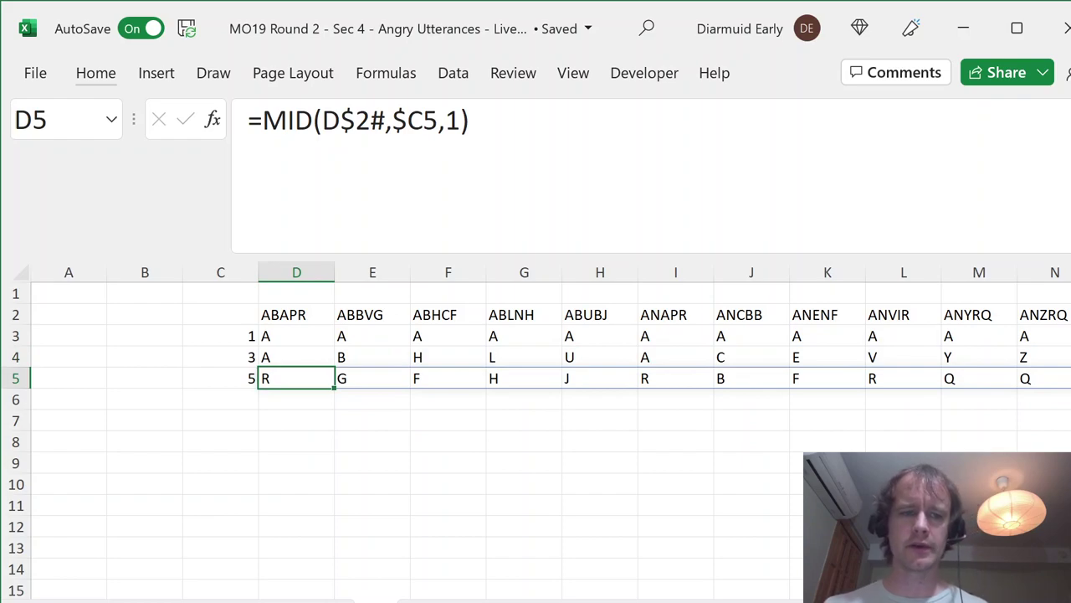
Step: Insert two blank columns in front of the letter-position column C
{"action": "key", "text": "Left"}
{"action": "key", "text": "Down"}
{"action": "key", "text": "Down"}
{"action": "key", "text": "alt+i"}
{"action": "key", "text": "c"}
{"action": "key", "text": "alt+i"}
{"action": "key", "text": "c"}
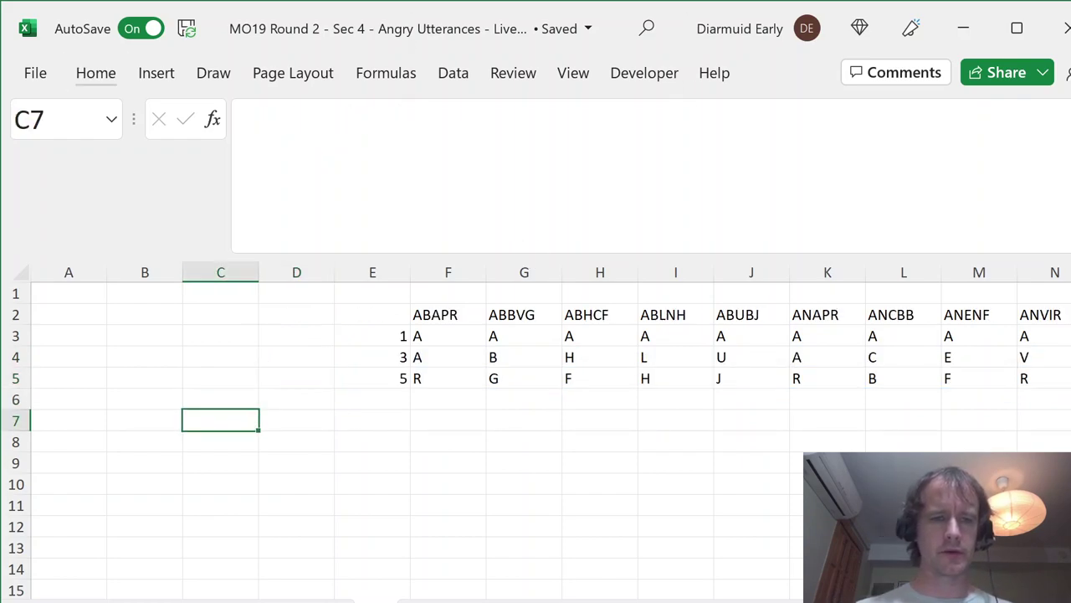
Step: Enter the letter positions 4, 6 and 8 in cells C7 to E7
{"action": "key", "text": "Right"}
{"action": "key", "text": "Right"}
{"action": "key", "text": "Left"}
{"action": "key", "text": "Left"}
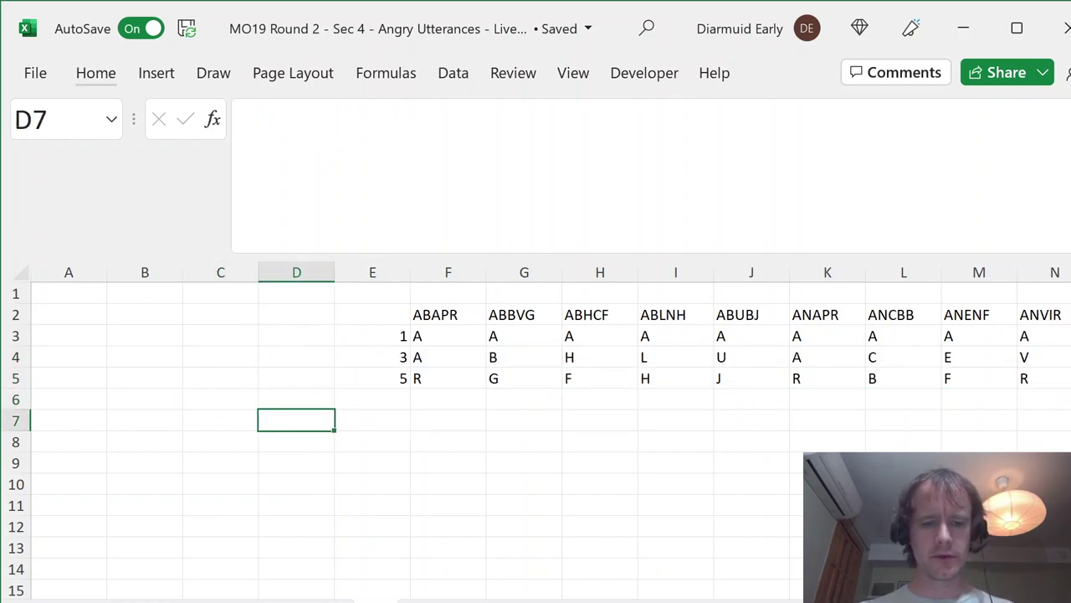
{"action": "type", "text": "4"}
{"action": "key", "text": "Tab"}
{"action": "type", "text": "6"}
{"action": "key", "text": "Tab"}
{"action": "type", "text": "8"}
{"action": "key", "text": "Left"}
{"action": "key", "text": "Left"}
{"action": "key", "text": "Left"}
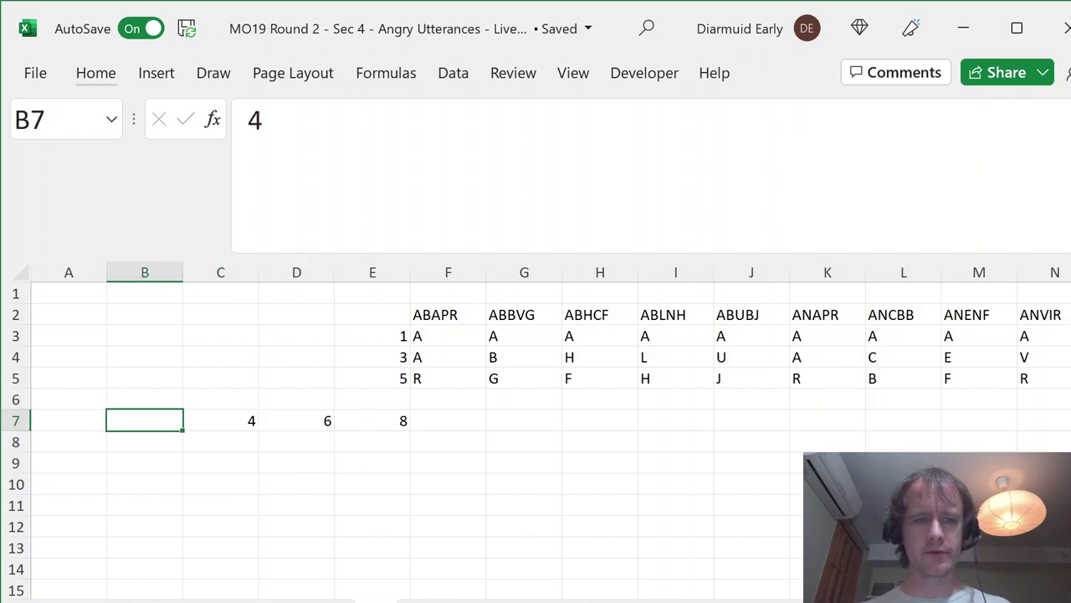
{"action": "key", "text": "Down"}
{"action": "type", "text": "=fil"}
{"action": "key", "text": "Right"}
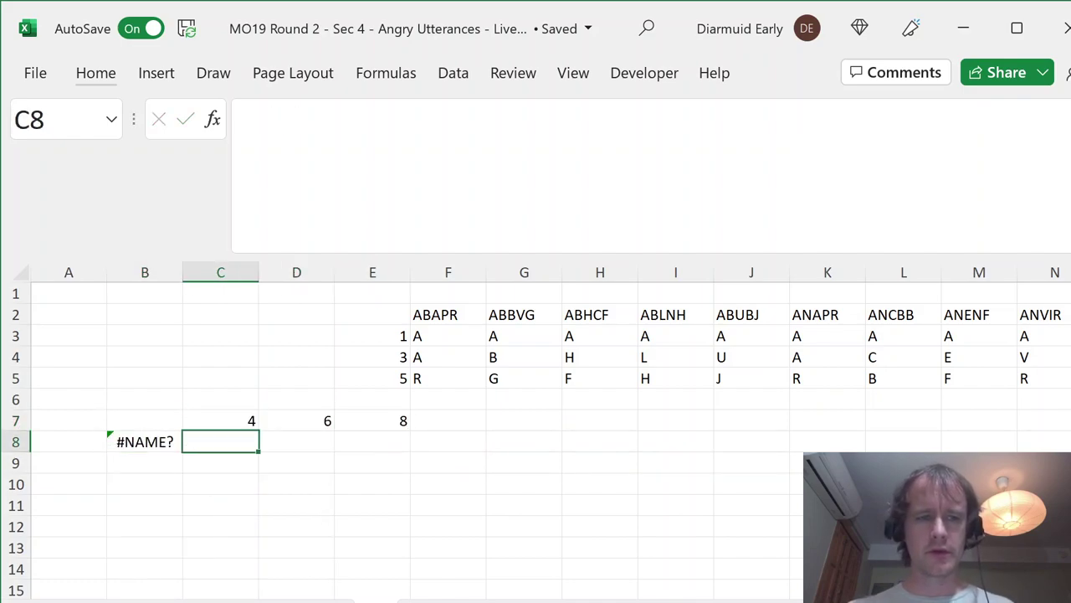
{"action": "key", "text": "Left"}
{"action": "type", "text": "filt"}
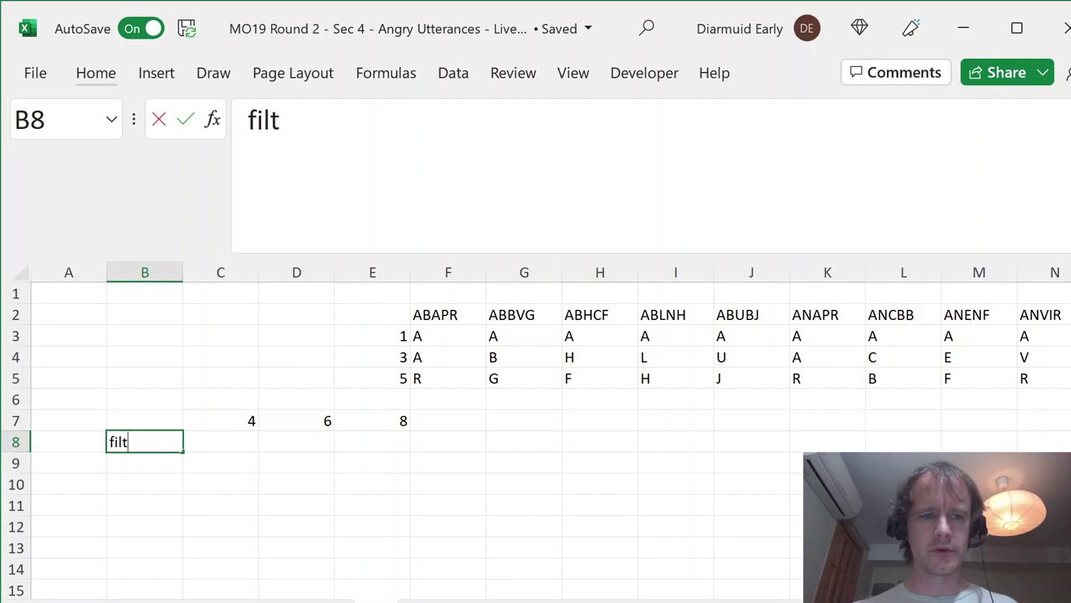
{"action": "key", "text": "Escape"}
Step: List all 13-letter words from B8 down with the formula =FILTER(WordList[Word],WordList[Length]=13)
{"action": "type", "text": "=fil"}
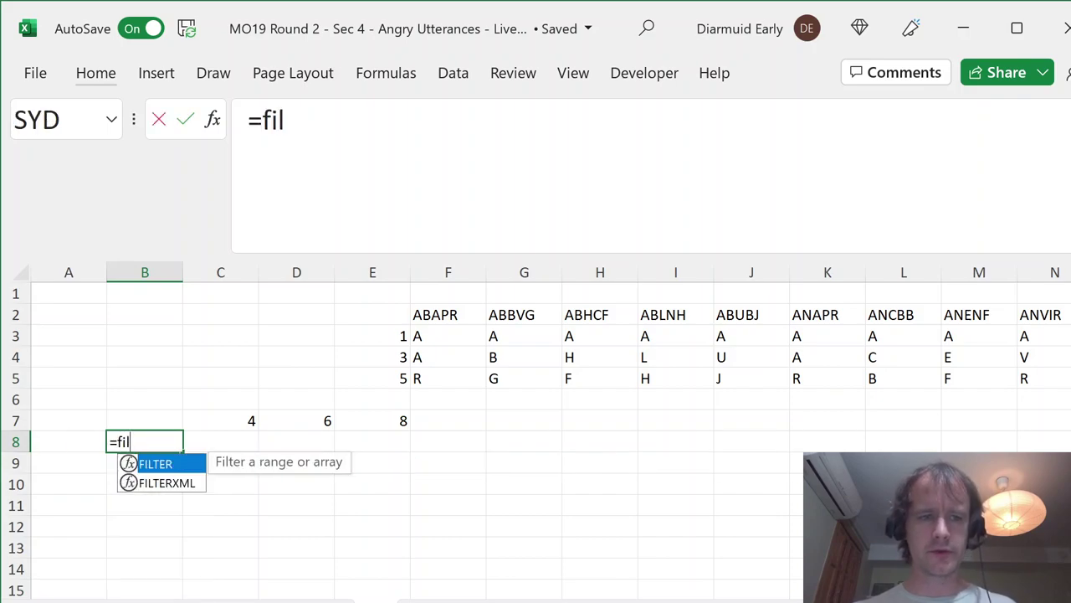
{"action": "key", "text": "Tab"}
{"action": "type", "text": "wor"}
{"action": "key", "text": "Tab"}
{"action": "type", "text": "[wo"}
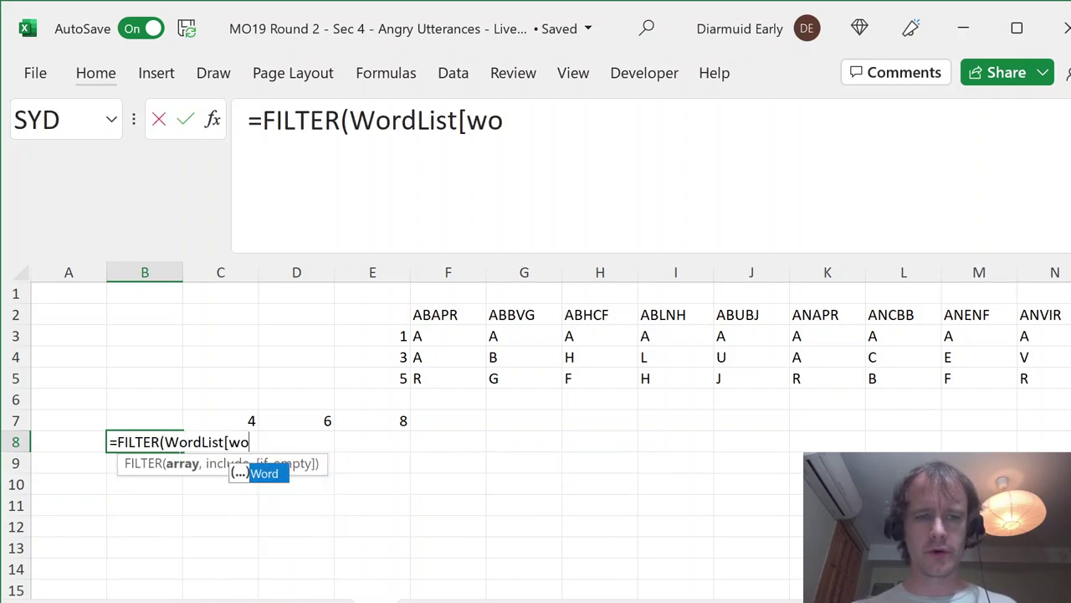
{"action": "key", "text": "Tab"}
{"action": "type", "text": "],word"}
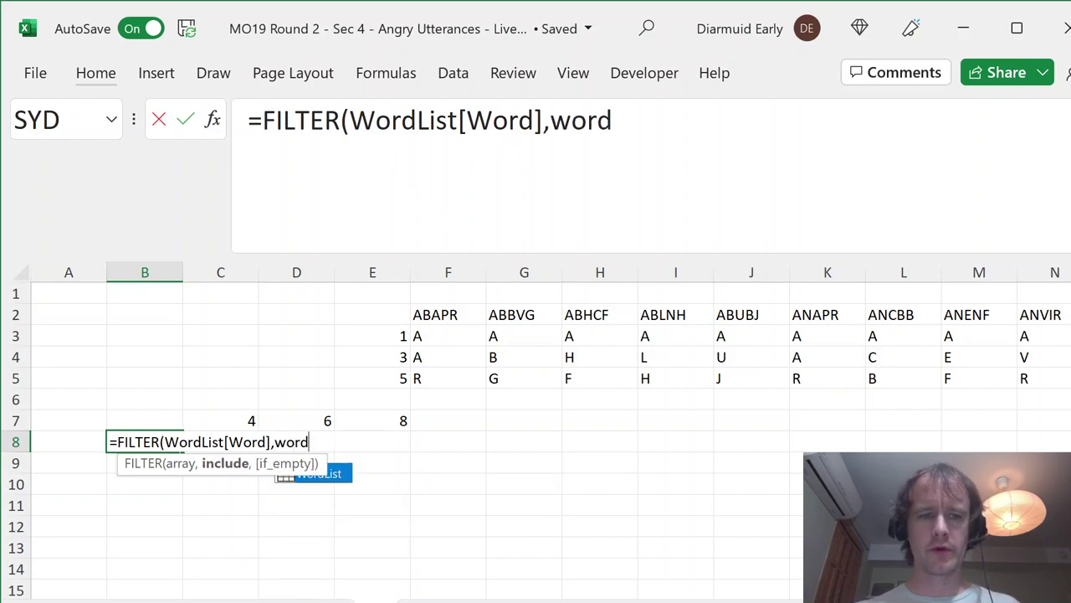
{"action": "key", "text": "Tab"}
{"action": "type", "text": "[le"}
{"action": "key", "text": "Tab"}
{"action": "type", "text": "]=13)"}
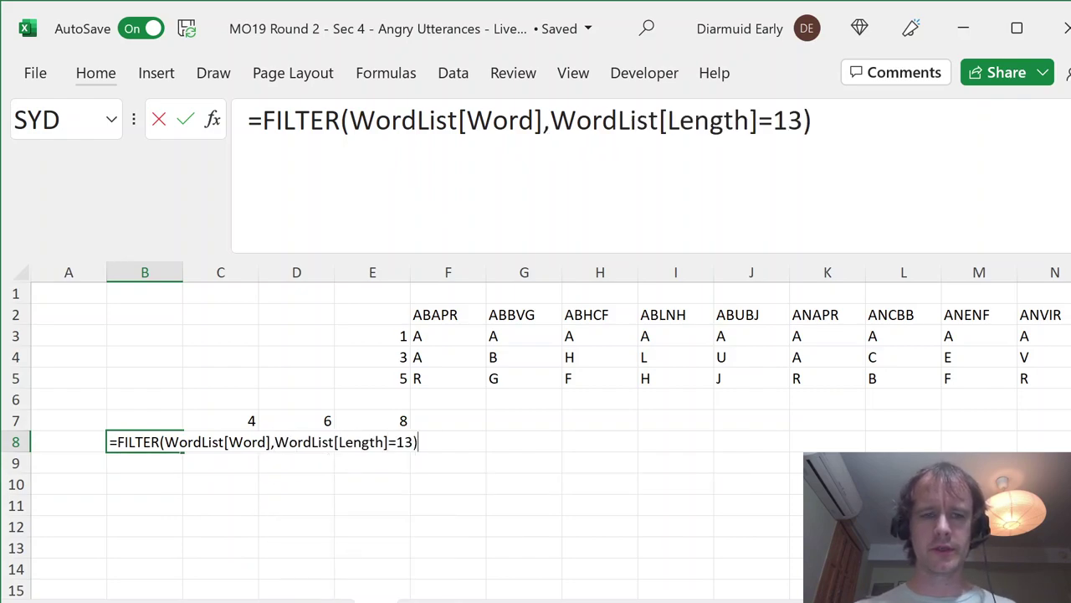
{"action": "key", "text": "Return"}
Step: AutoFit the width of column B to the filtered words
{"action": "key", "text": "Up"}
{"action": "key", "text": "Right"}
{"action": "key", "text": "Left"}
{"action": "key", "text": "ctrl+space"}
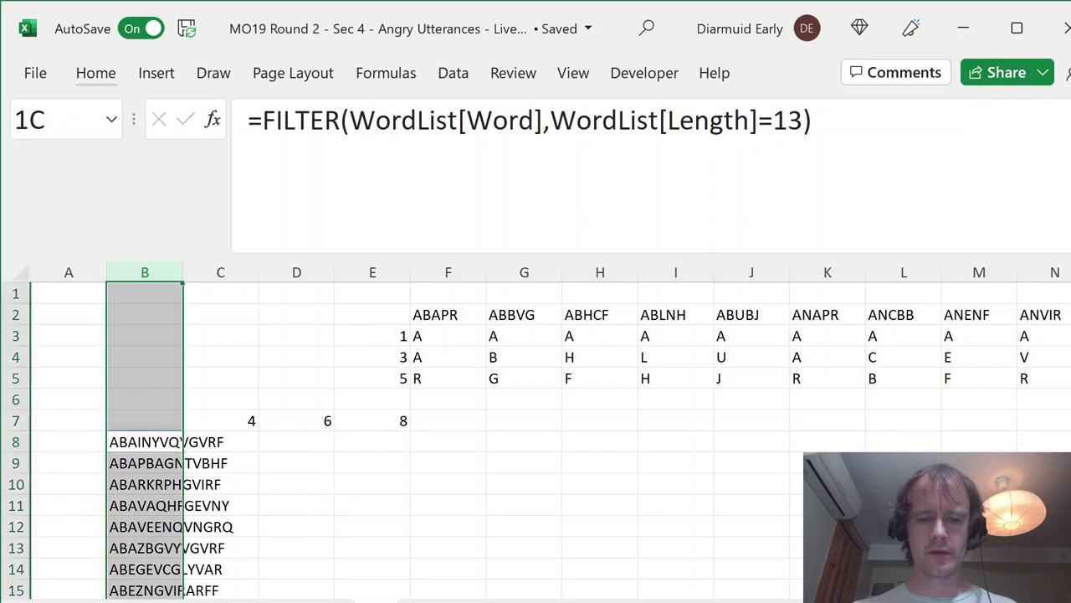
{"action": "key", "text": "alt+o"}
{"action": "key", "text": "c"}
{"action": "key", "text": "a"}
Step: Extract the letter of each 13-letter word at the position in C7 by entering =MID($B8#,C$7,1) in C8
{"action": "key", "text": "Right"}
{"action": "type", "text": "="}
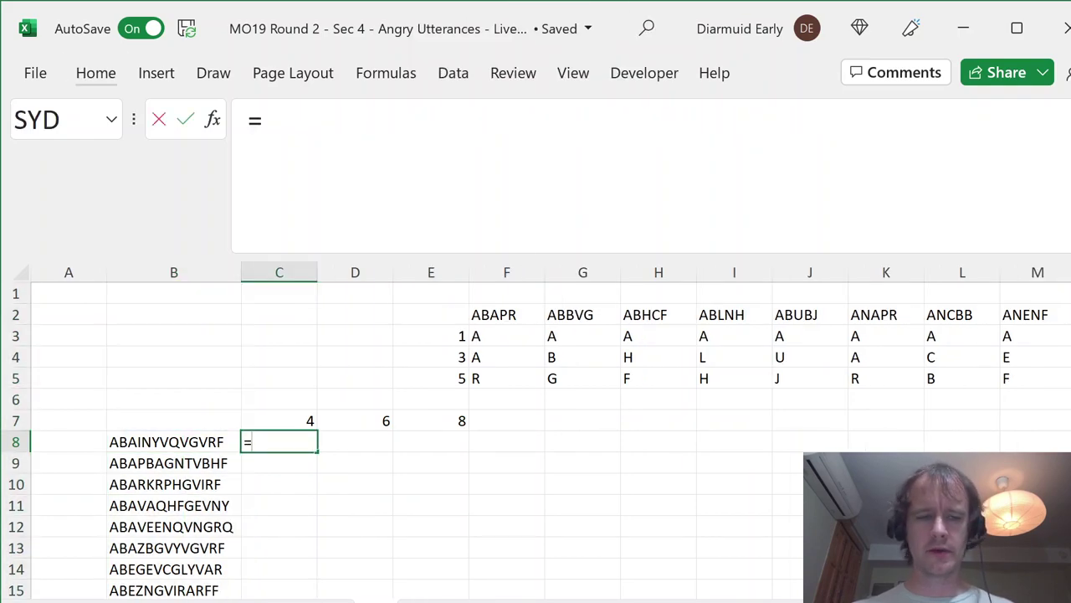
{"action": "type", "text": "mid("}
{"action": "key", "text": "Left"}
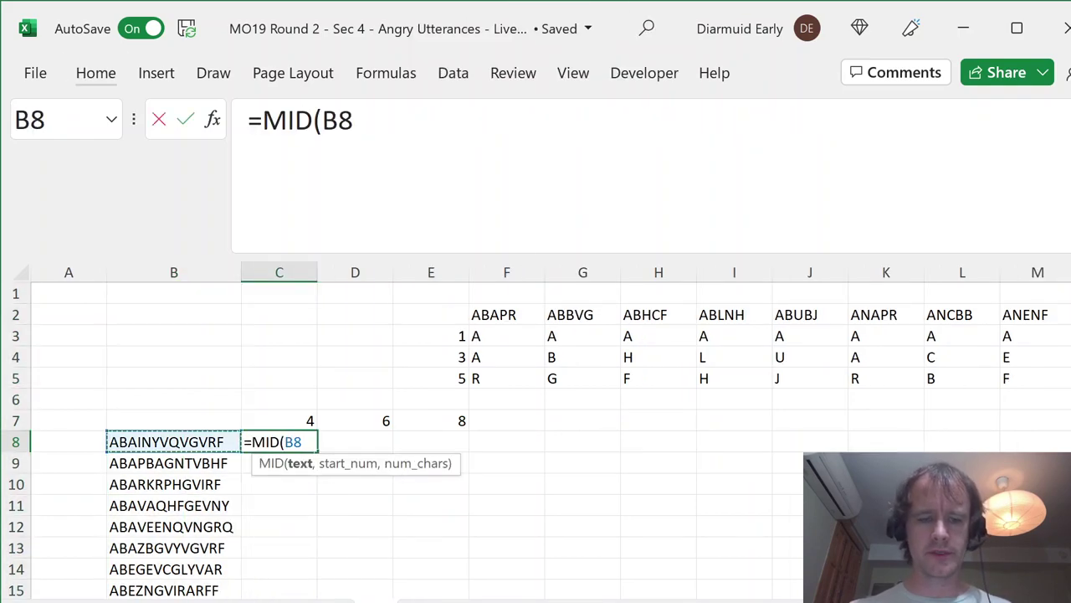
{"action": "key", "text": "F4"}
{"action": "key", "text": "F4"}
{"action": "key", "text": "F4"}
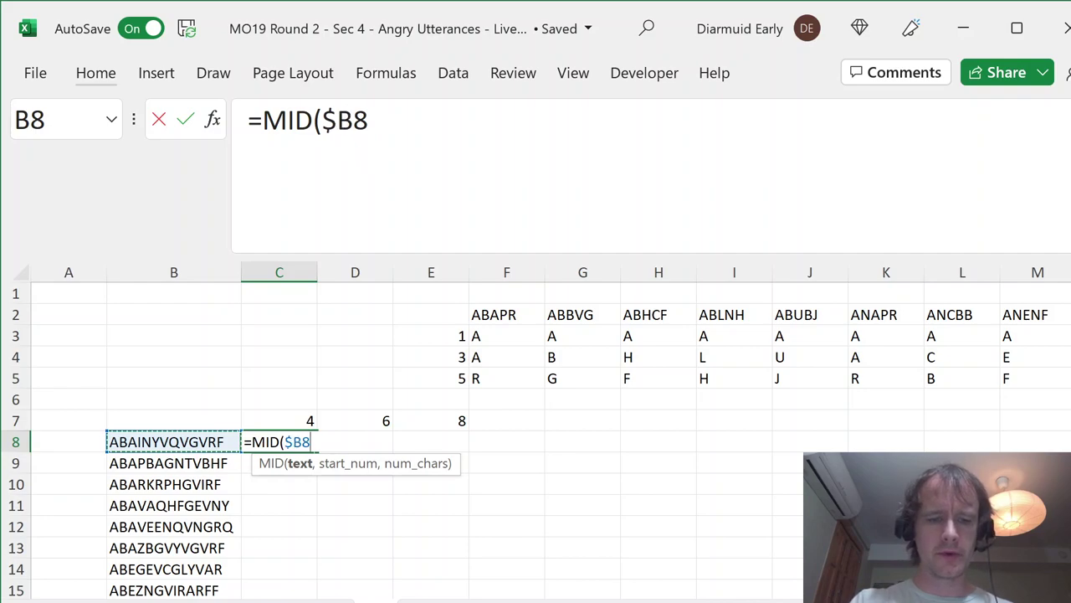
{"action": "type", "text": "#,"}
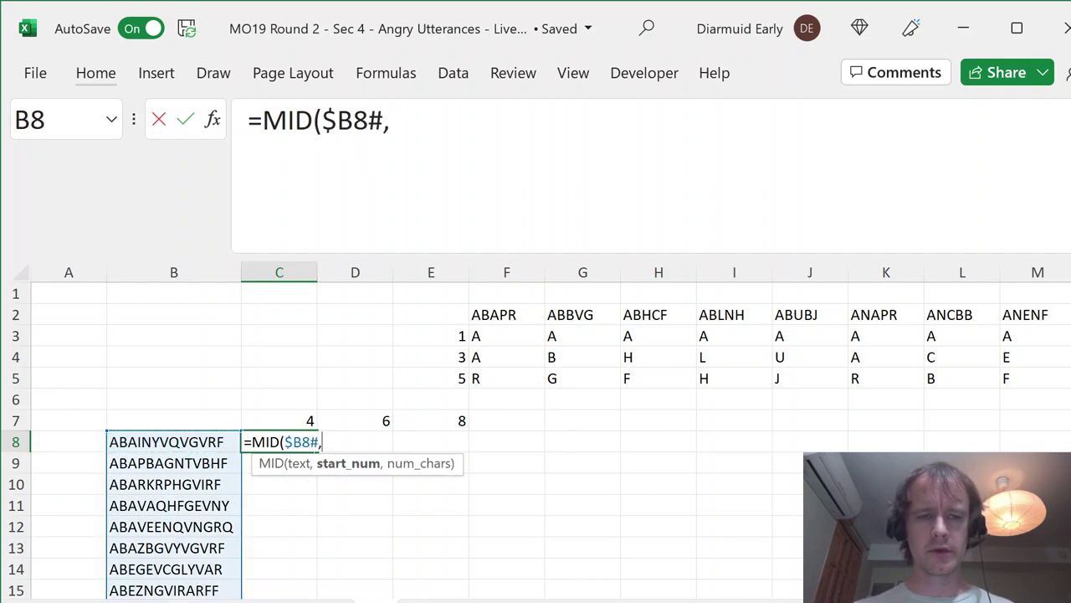
{"action": "key", "text": "Up"}
{"action": "key", "text": "F4"}
{"action": "key", "text": "F4"}
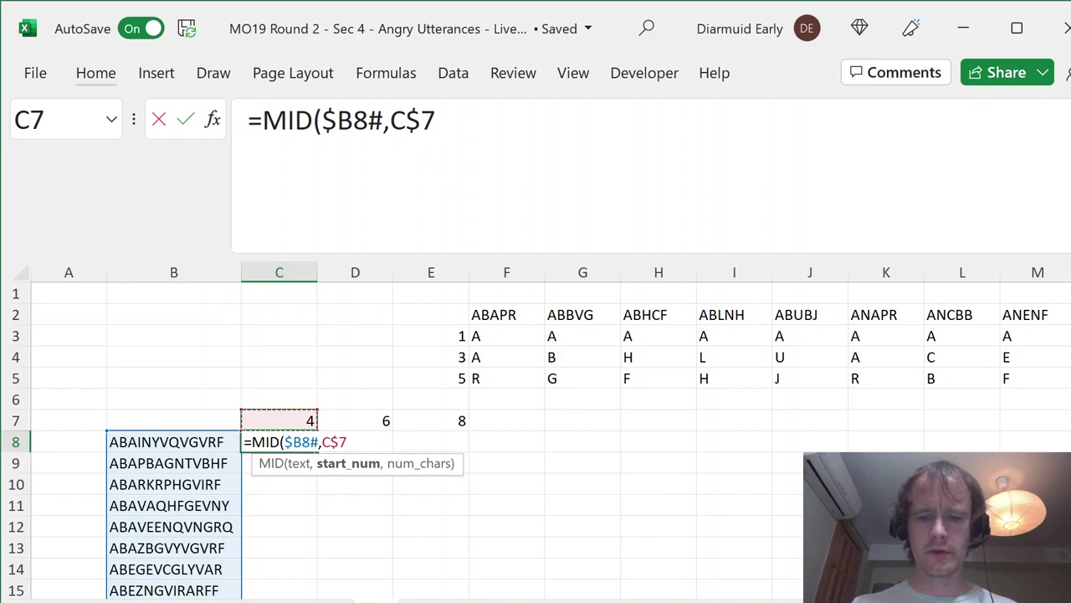
{"action": "type", "text": ",1)"}
{"action": "key", "text": "Return"}
Step: Fill the MID formula from C8 across to D8 and E8
{"action": "key", "text": "Up"}
{"action": "key", "text": "Right"}
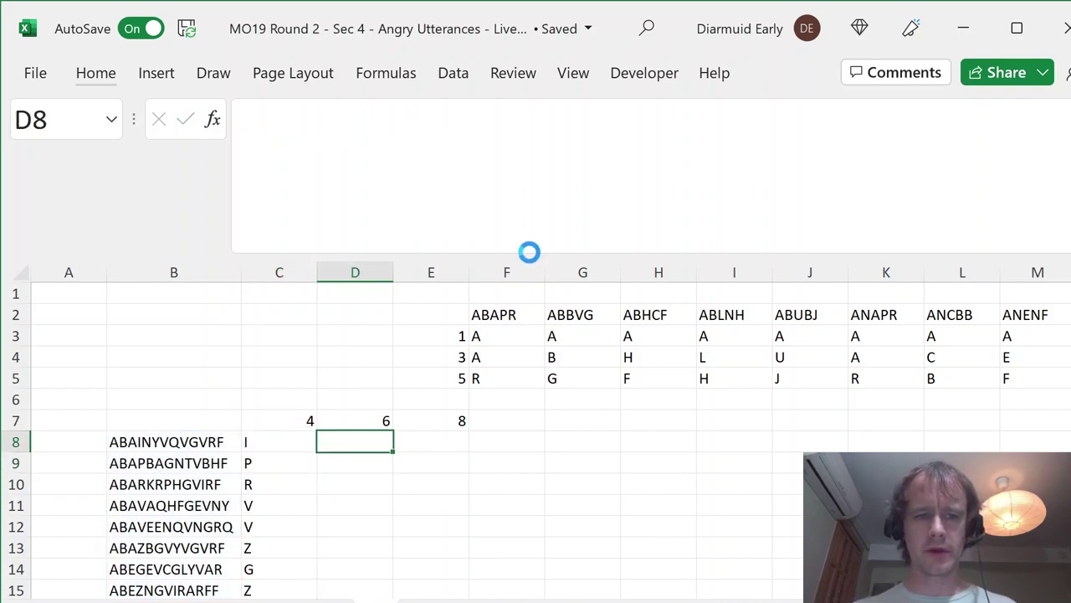
{"action": "key", "text": "ctrl+r"}
{"action": "key", "text": "Right"}
{"action": "key", "text": "ctrl+r"}
{"action": "key", "text": "Left"}
{"action": "key", "text": "Left"}
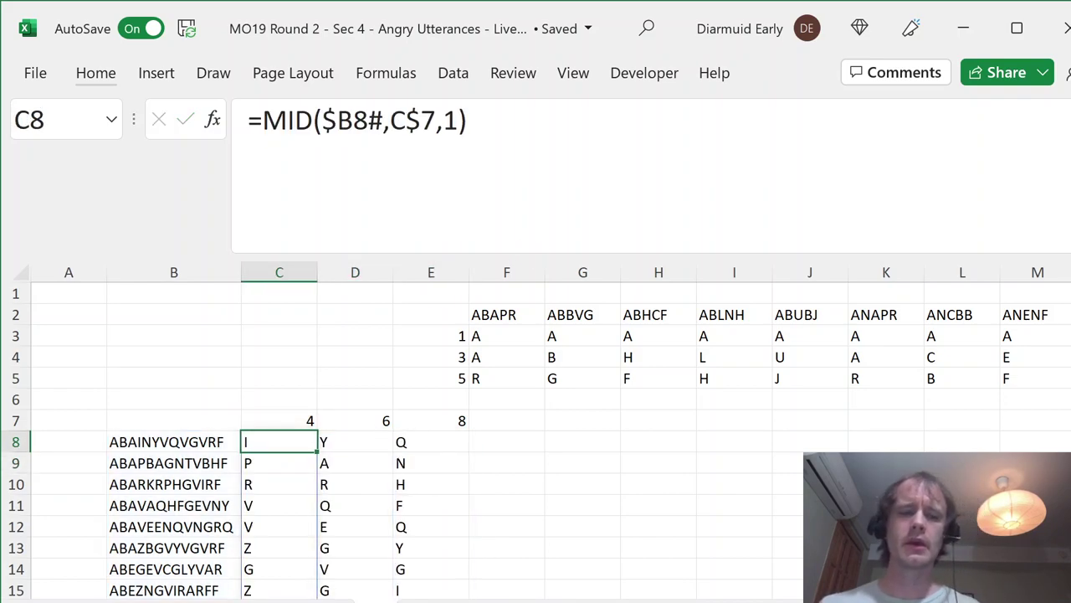
Step: Examine how a row of 13-letter words crosses a column of 5-letter words, and compare it with the Question 10 crossword grid
{"action": "key", "text": "Right"}
{"action": "key", "text": "Right"}
{"action": "key", "text": "Right"}
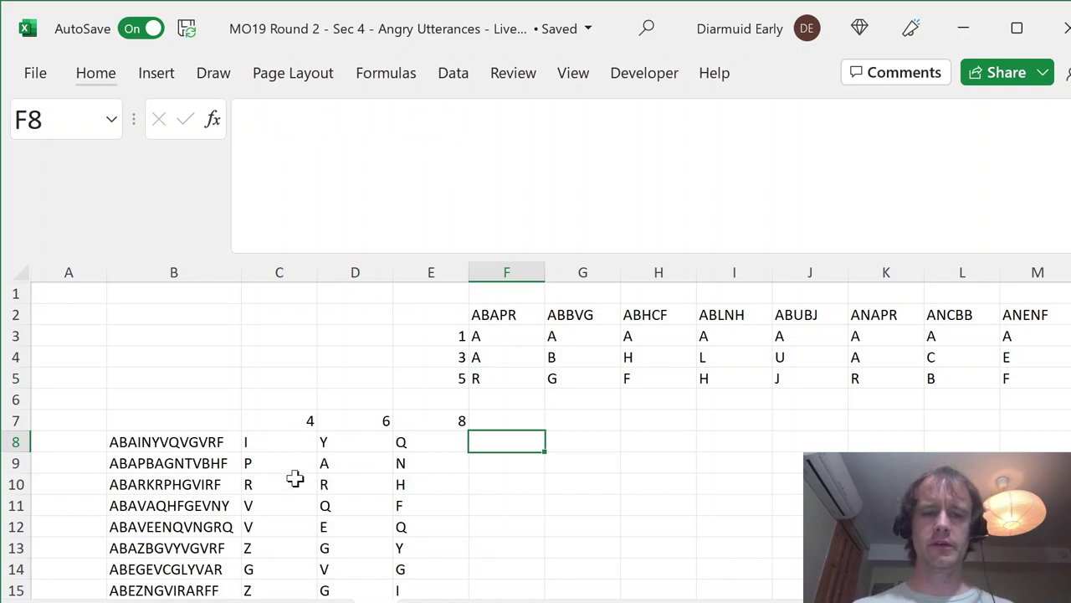
{"action": "left_click", "coordinate": [481, 272]}
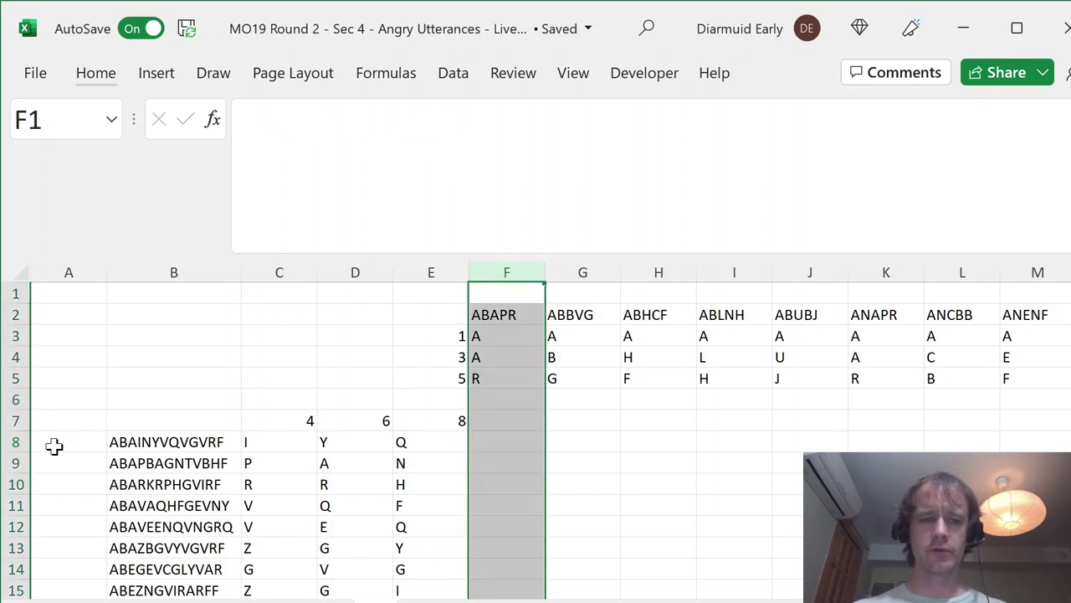
{"action": "left_click", "coordinate": [12, 463], "text": "ctrl"}
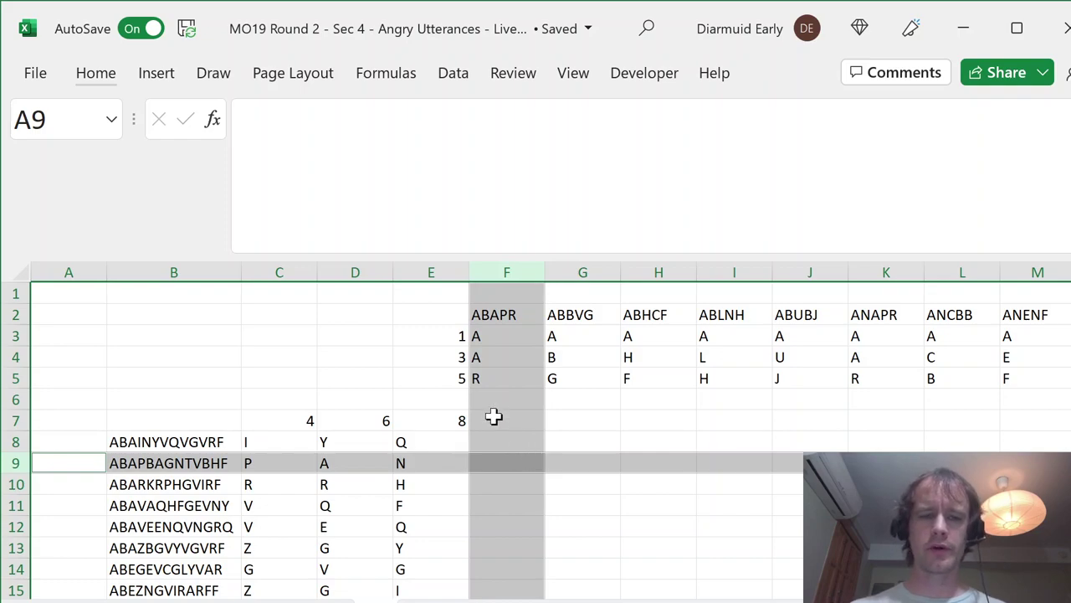
{"action": "key", "text": "ctrl+Page_Up"}
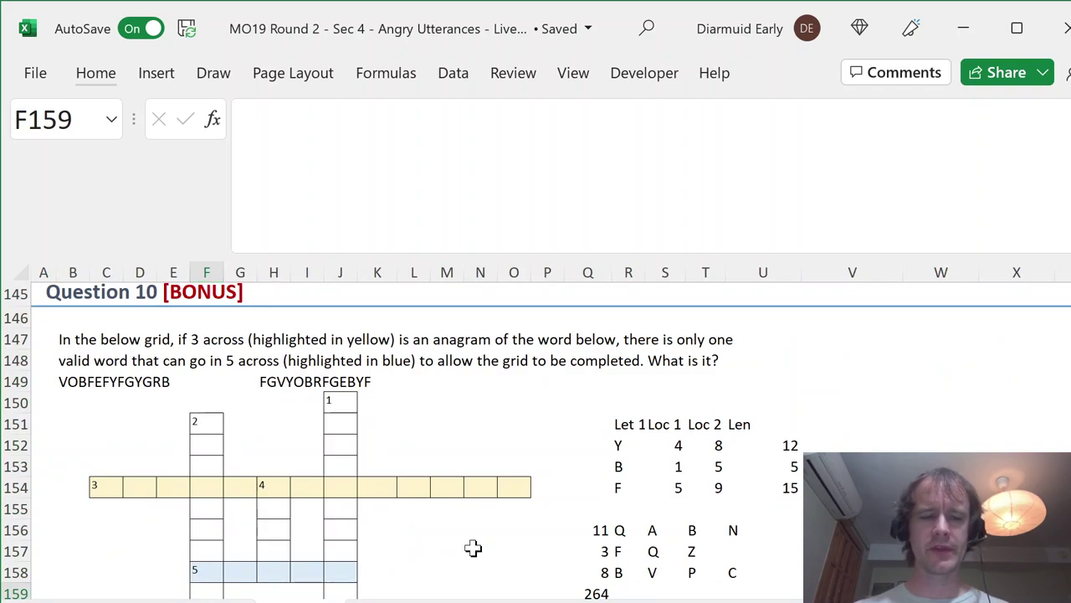
{"action": "key", "text": "ctrl+Page_Down"}
Step: Insert two sheet columns before column A, ahead of the 13-letter word list
{"action": "left_click", "coordinate": [87, 460]}
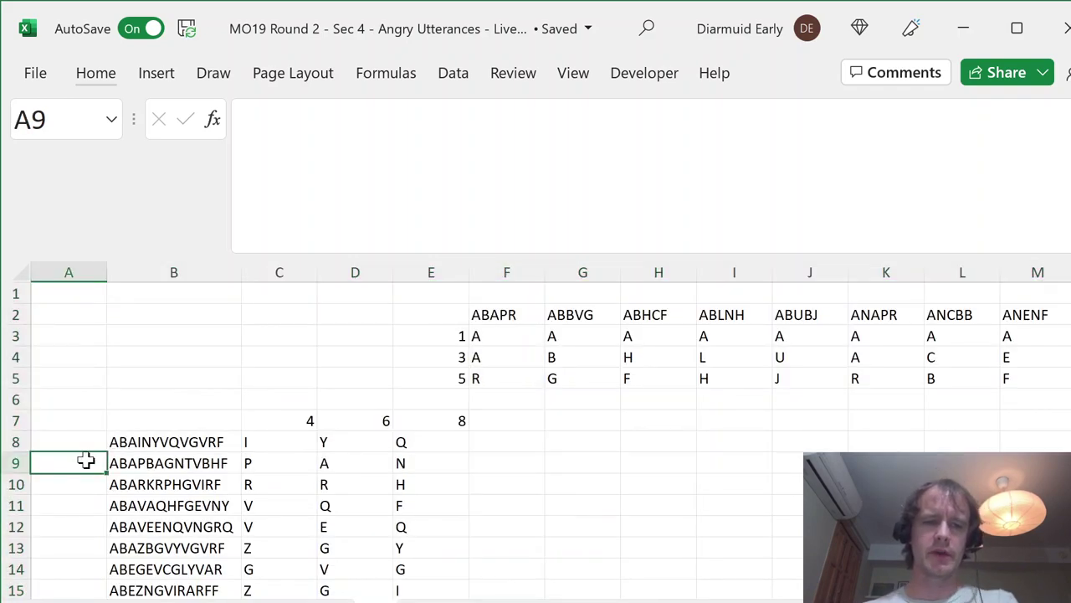
{"action": "key", "text": "shift+Right"}
{"action": "key", "text": "alt+h"}
{"action": "key", "text": "i"}
{"action": "key", "text": "c"}
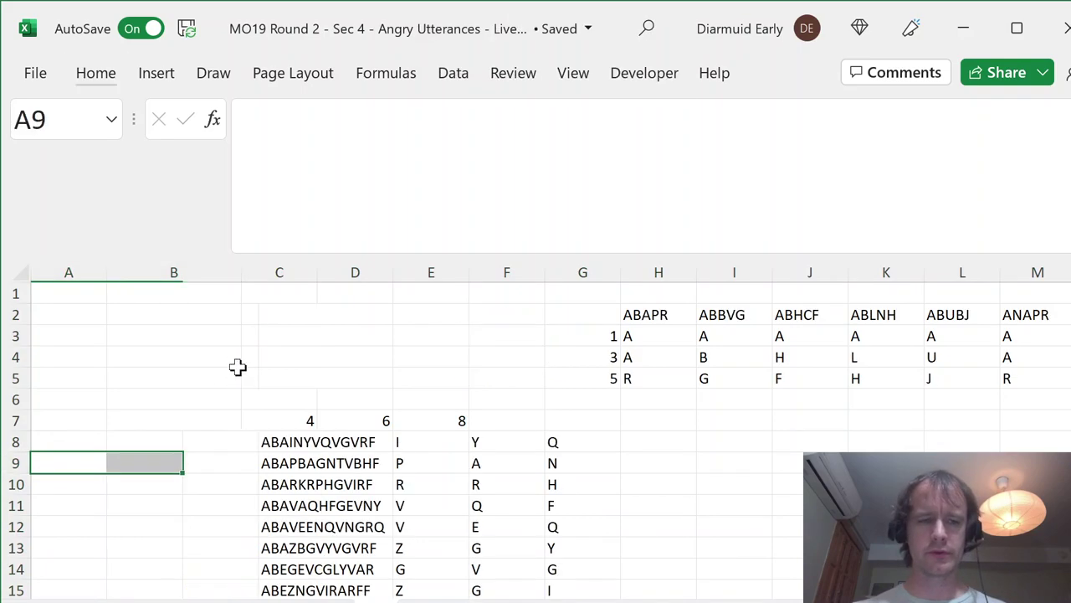
Step: Check the down words in the Question 10 grid and enter the word lengths 12 in A7 and 15 in B7
{"action": "key", "text": "Up"}
{"action": "key", "text": "Up"}
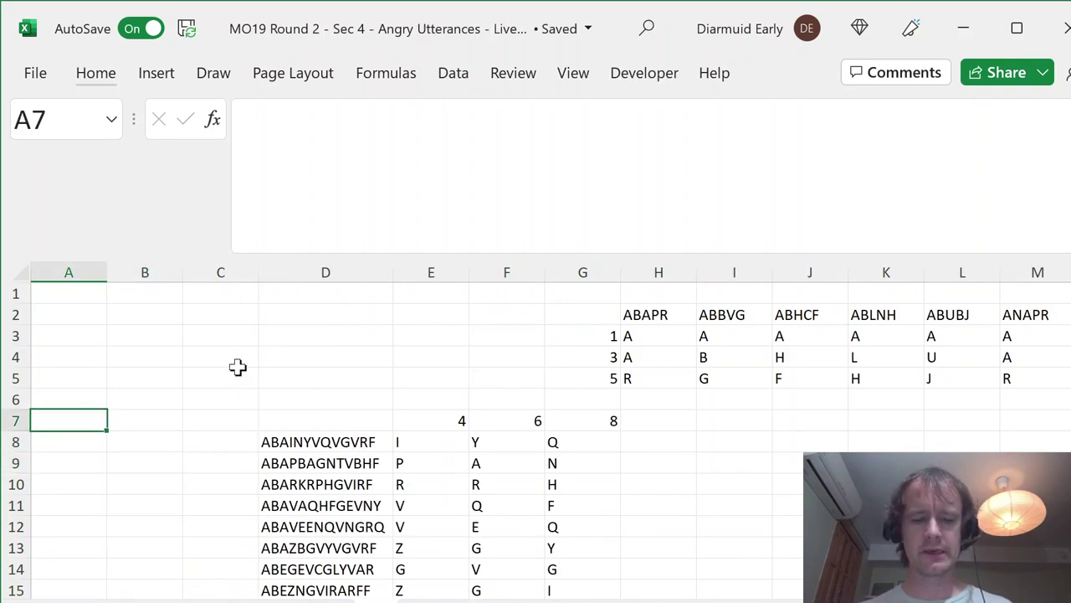
{"action": "key", "text": "ctrl+Page_Up"}
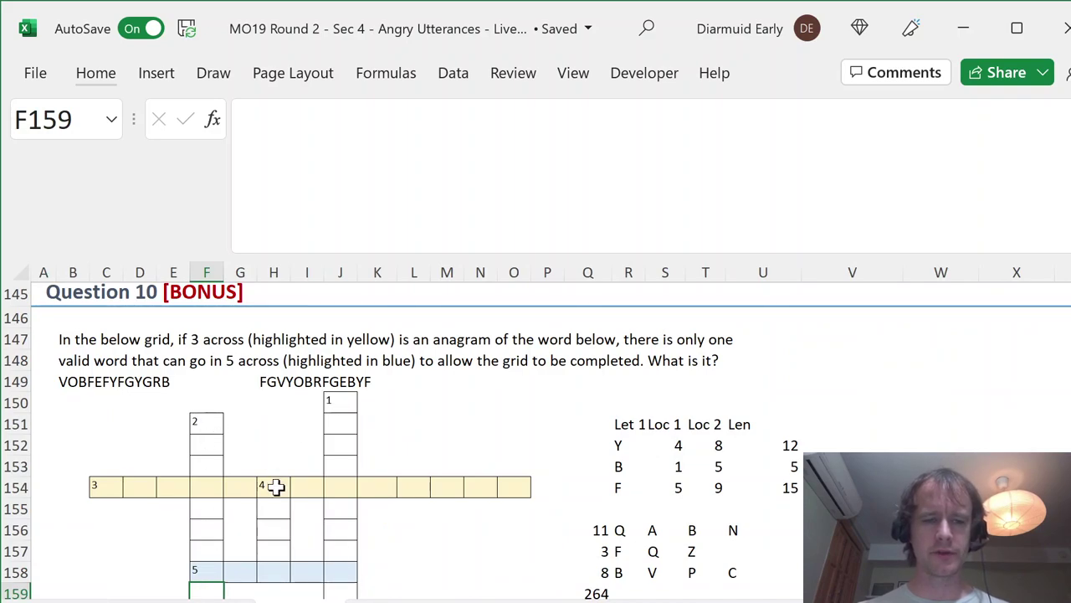
{"action": "left_click_drag", "start_coordinate": [277, 488], "coordinate": [264, 567]}
{"action": "key", "text": "ctrl+Page_Down"}
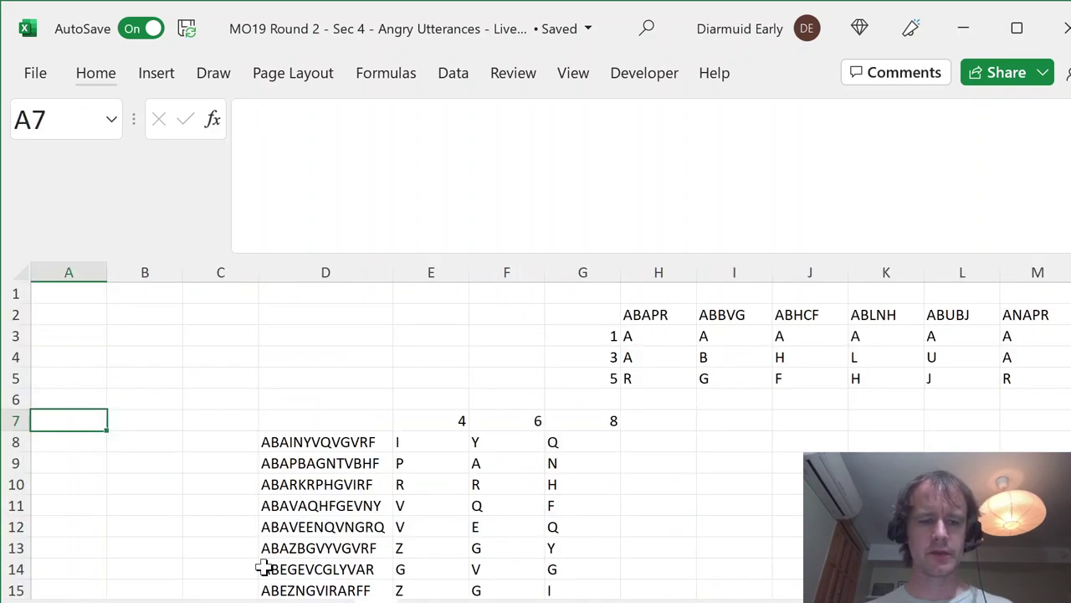
{"action": "type", "text": "12"}
{"action": "key", "text": "Tab"}
{"action": "type", "text": "15"}
{"action": "key", "text": "Return"}
Step: List the words of the length in A7 by entering =FILTER(WordList[Word],WordList[Length]=A7) in A8
{"action": "type", "text": "=f"}
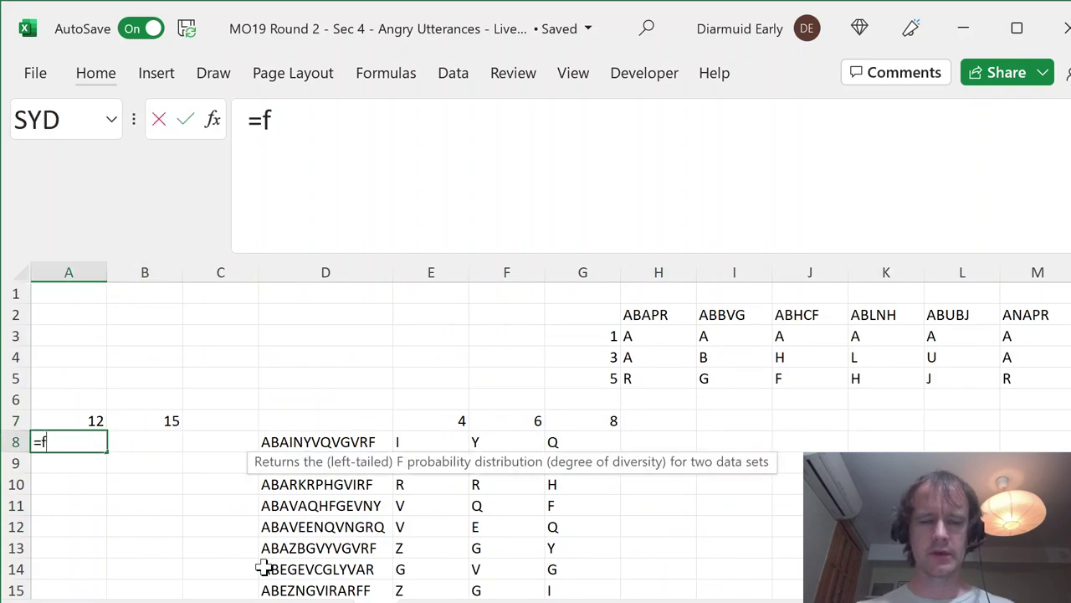
{"action": "type", "text": "ilter(WordList"}
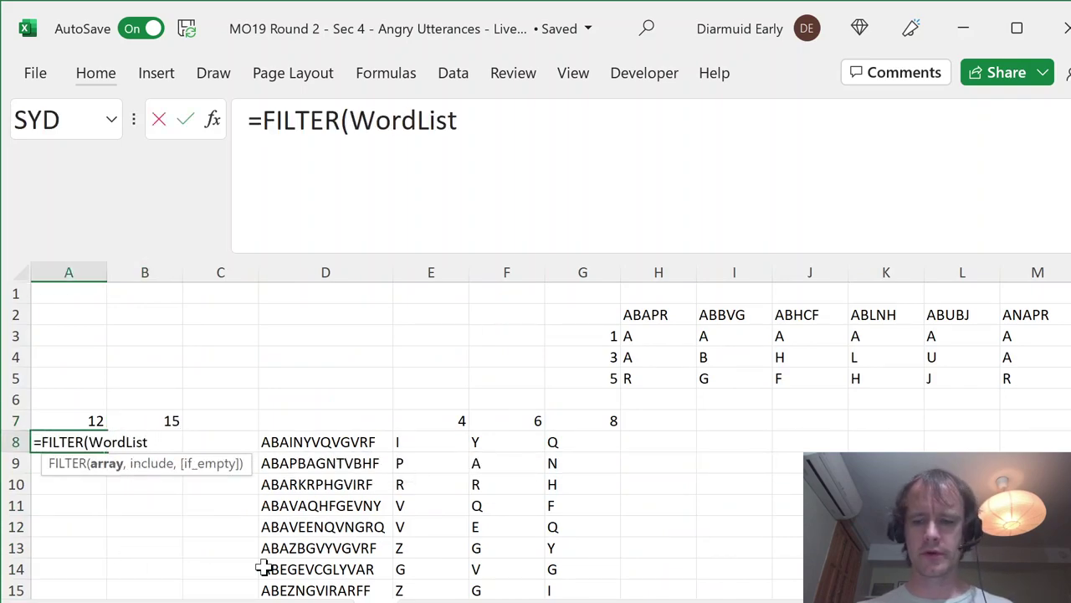
{"action": "type", "text": "[Word],word"}
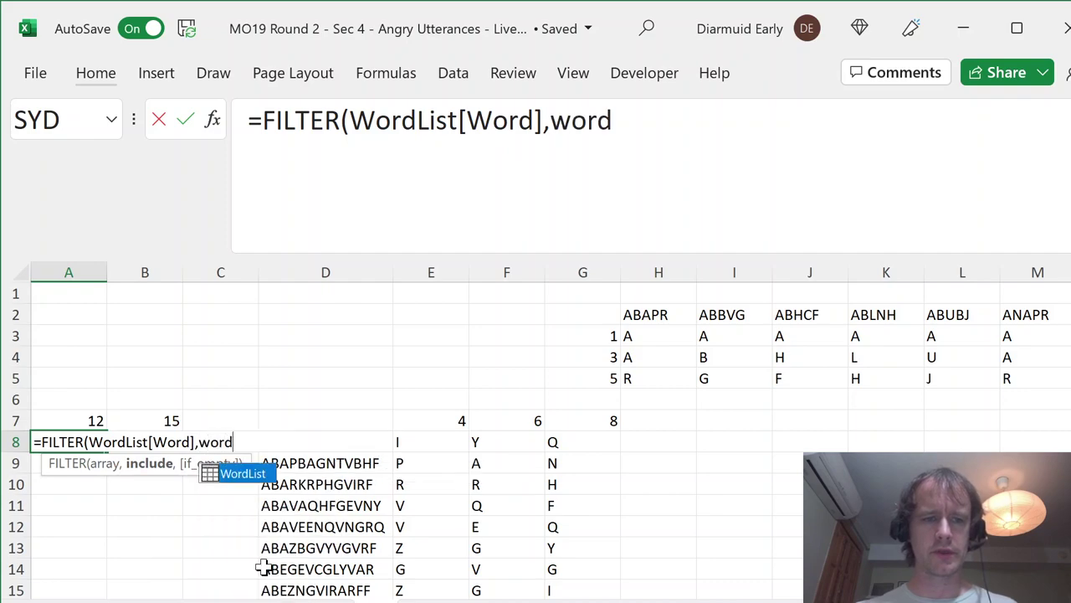
{"action": "type", "text": "List[Length]="}
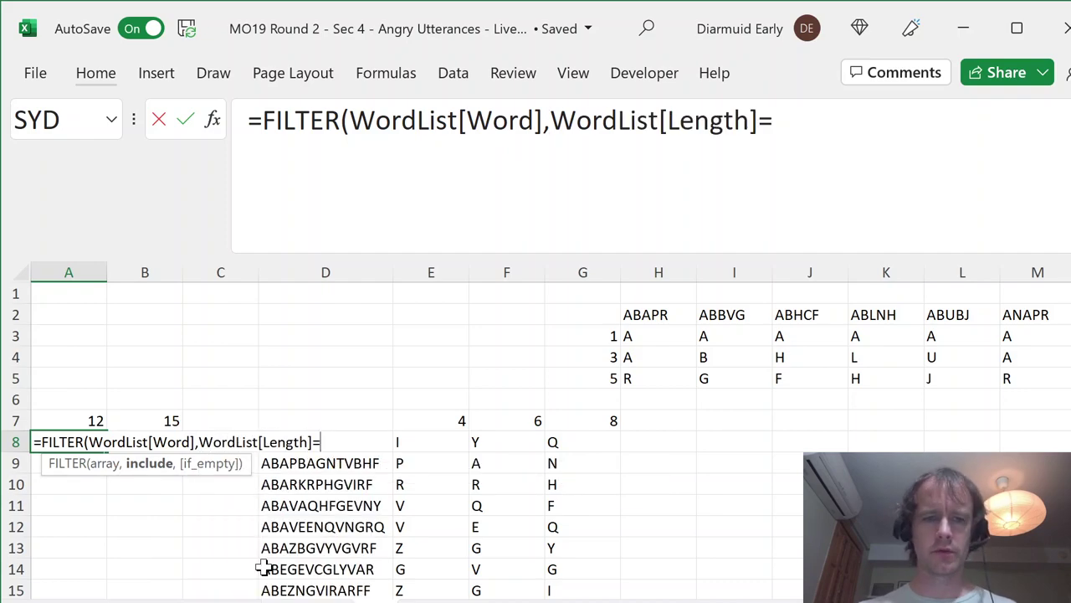
{"action": "key", "text": "Up"}
{"action": "type", "text": ")"}
{"action": "key", "text": "Return"}
Step: Fill the FILTER formula from A8 across to B8 for the other word length
{"action": "key", "text": "Up"}
{"action": "key", "text": "Right"}
{"action": "key", "text": "ctrl+r"}
{"action": "key", "text": "Left"}
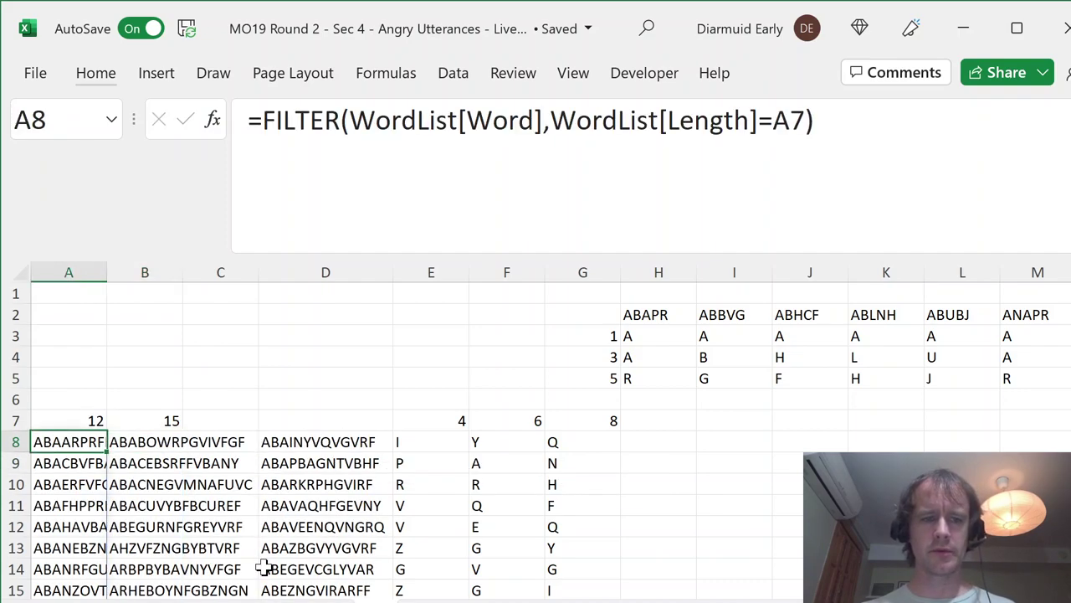
Step: AutoFit the widths of columns A and B to their word lists
{"action": "key", "text": "shift+Right"}
{"action": "key", "text": "ctrl+space"}
{"action": "key", "text": "alt"}
{"action": "key", "text": "h"}
{"action": "key", "text": "o"}
{"action": "key", "text": "i"}
{"action": "key", "text": "Right"}
{"action": "key", "text": "Right"}
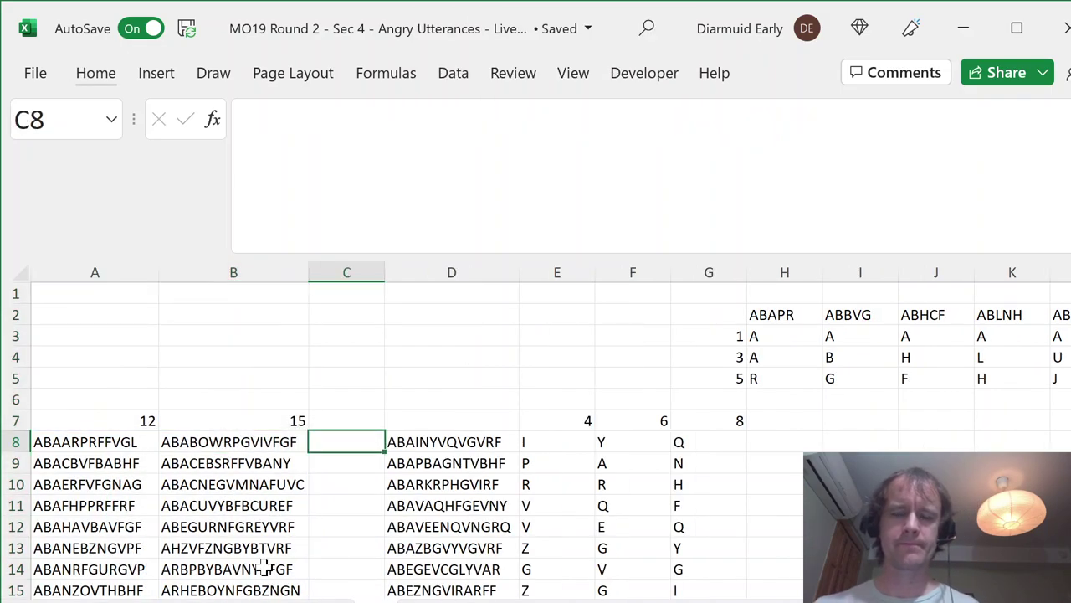
Step: Examine where 2 down crosses 3 across and 5 across in the Question 10 crossword grid
{"action": "key", "text": "Right"}
{"action": "key", "text": "Right"}
{"action": "key", "text": "Right"}
{"action": "key", "text": "Right"}
{"action": "key", "text": "Right"}
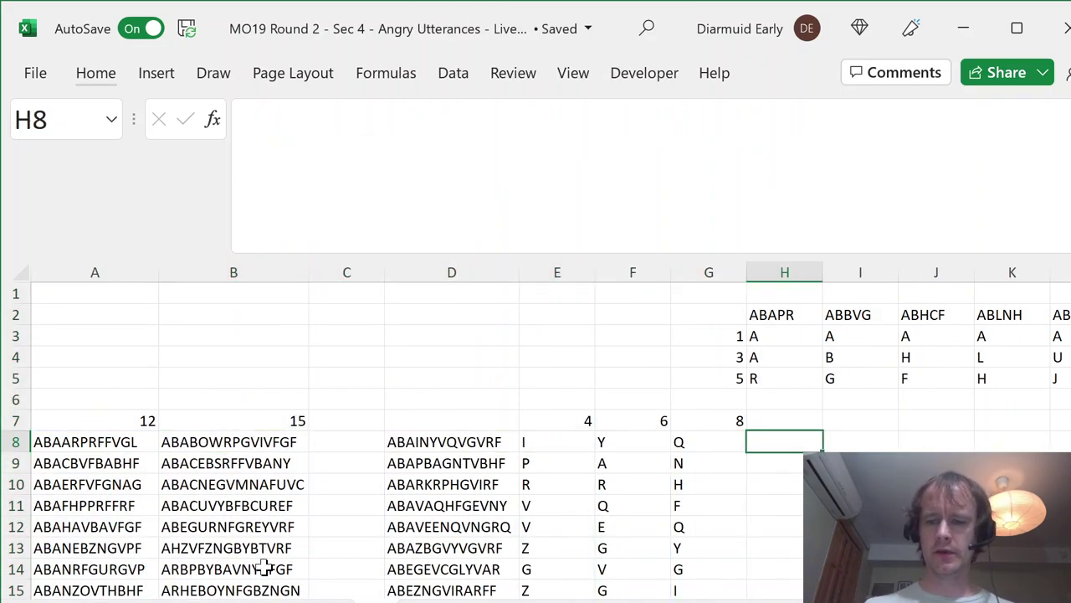
{"action": "key", "text": "ctrl+Page_Up"}
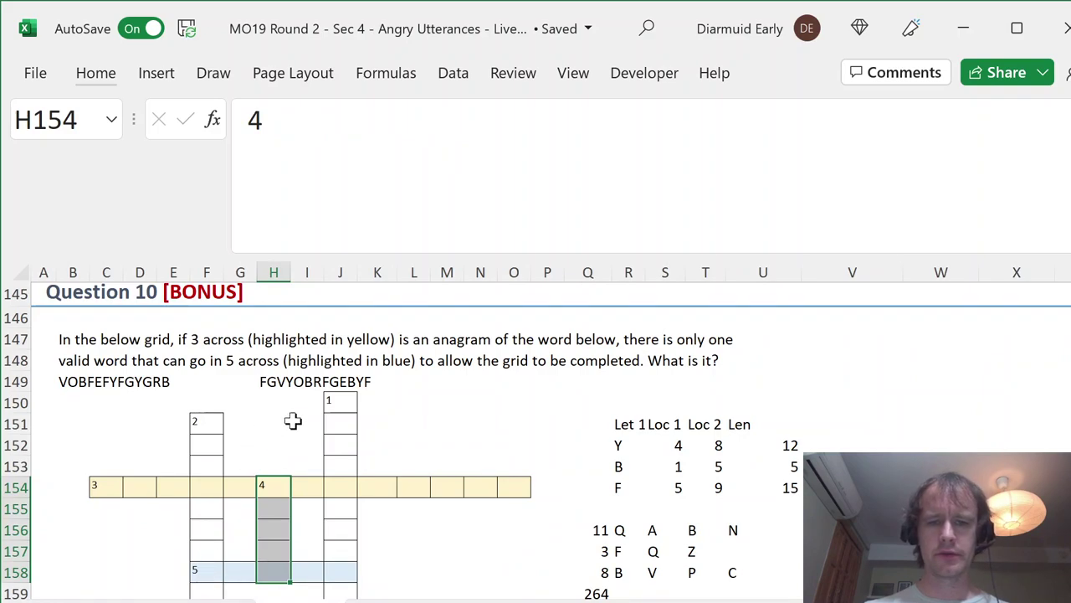
{"action": "left_click", "coordinate": [206, 425]}
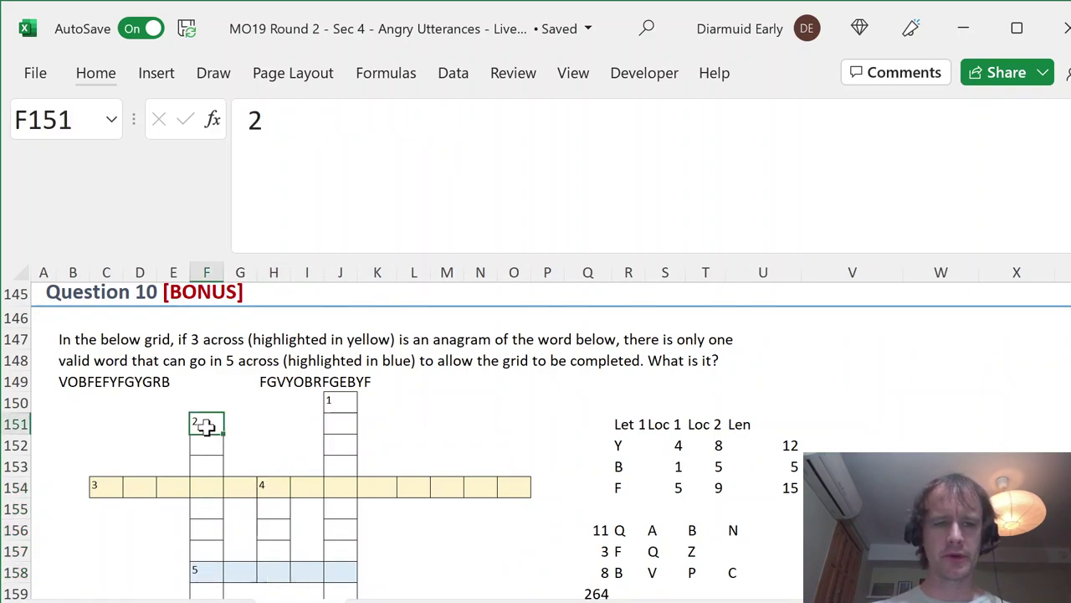
{"action": "left_click", "coordinate": [209, 483]}
{"action": "left_click", "coordinate": [208, 570]}
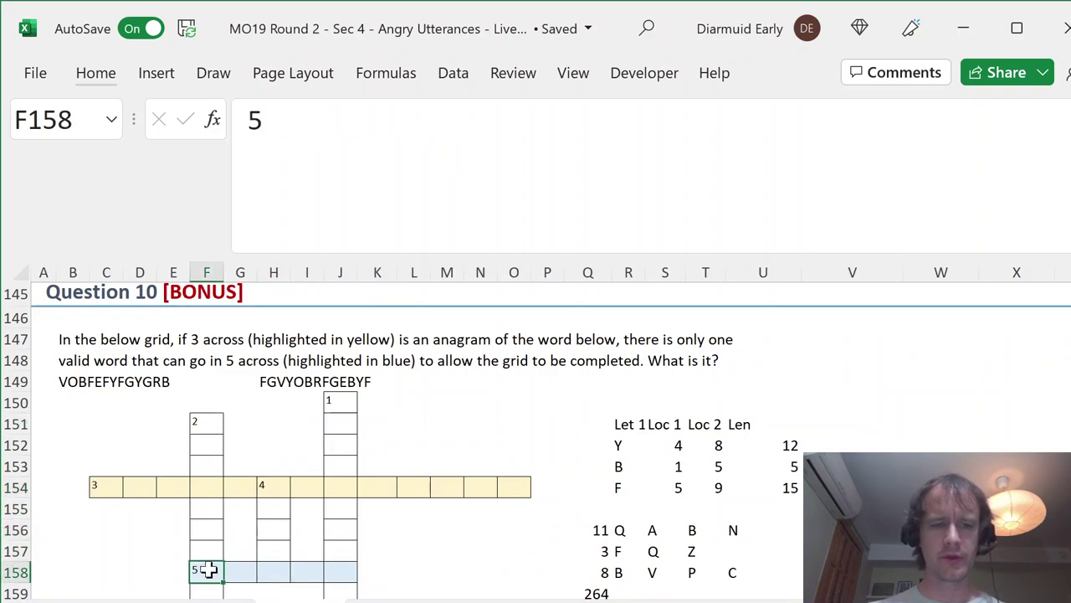
Step: Begin a COUNTIFS formula in H8 that uses the 12-letter word spill $A$8# as its criteria range
{"action": "key", "text": "ctrl+Page_Down"}
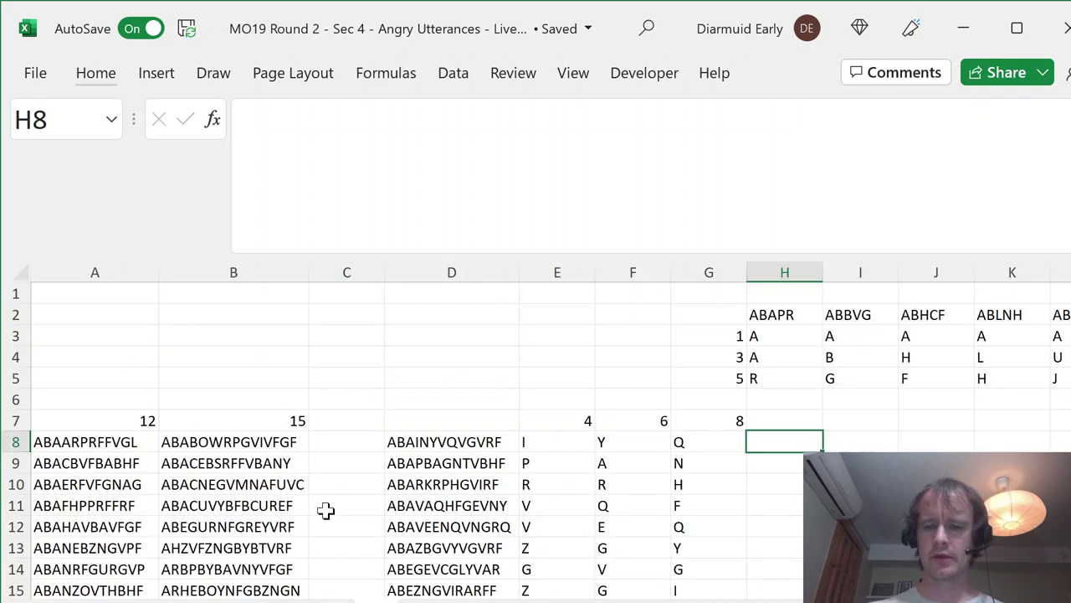
{"action": "type", "text": "=count"}
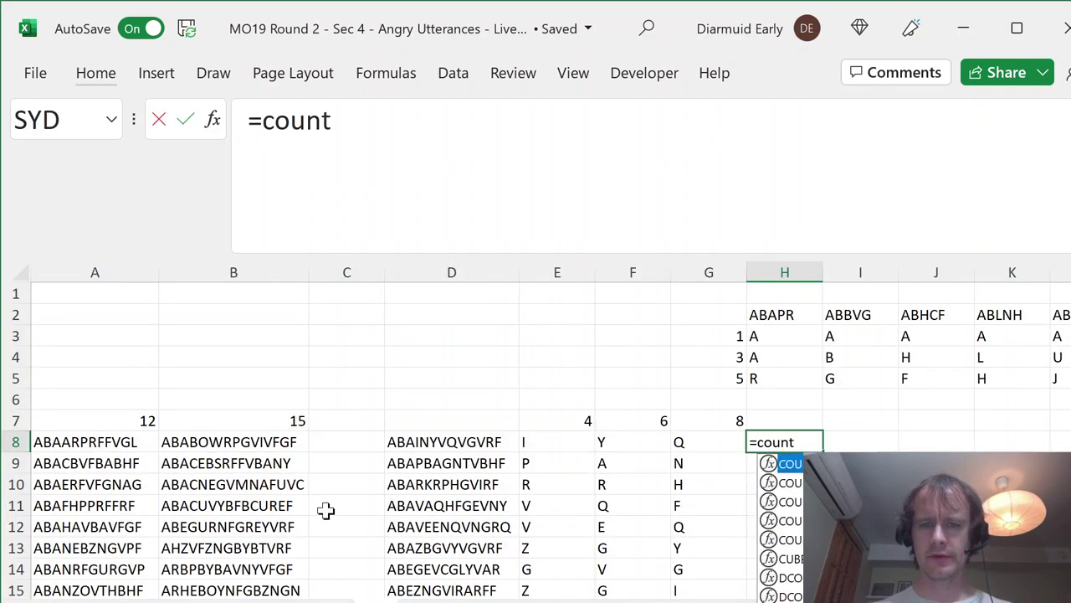
{"action": "type", "text": "ifs"}
{"action": "key", "text": "Tab"}
{"action": "type", "text": "word"}
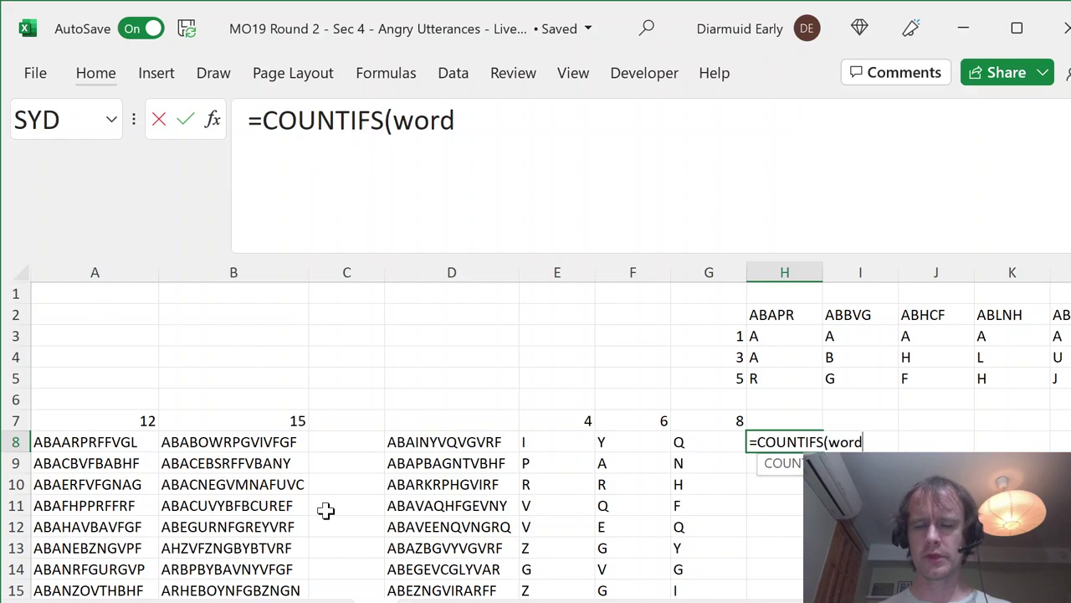
{"action": "key", "text": "Tab"}
{"action": "key", "text": "BackSpace"}
{"action": "key", "text": "BackSpace"}
{"action": "key", "text": "BackSpace"}
{"action": "key", "text": "BackSpace"}
{"action": "key", "text": "BackSpace"}
{"action": "key", "text": "BackSpace"}
{"action": "key", "text": "BackSpace"}
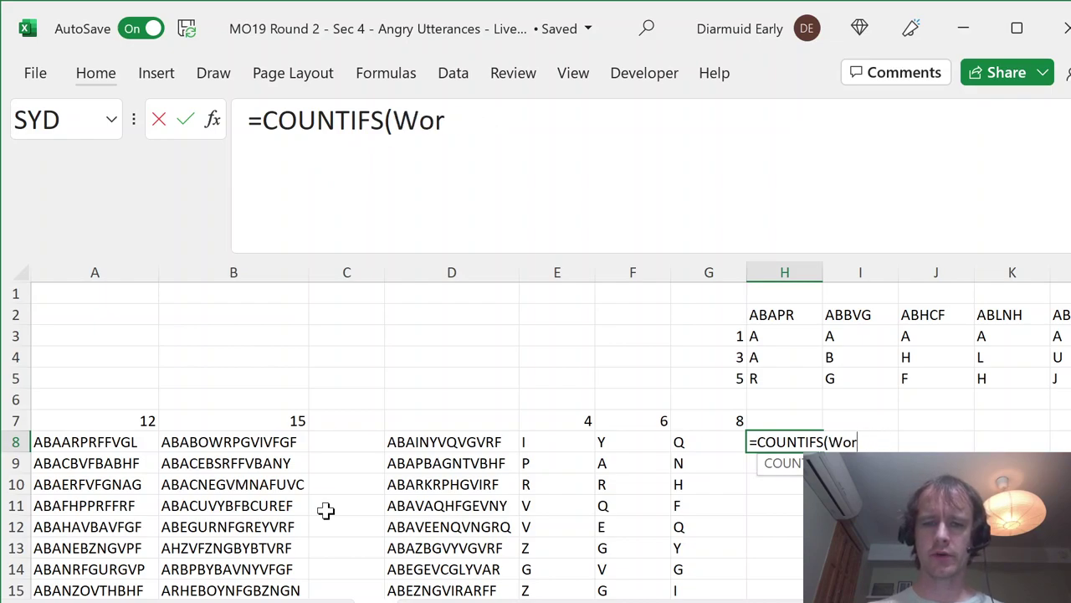
{"action": "left_click", "coordinate": [86, 447]}
{"action": "key", "text": "F4"}
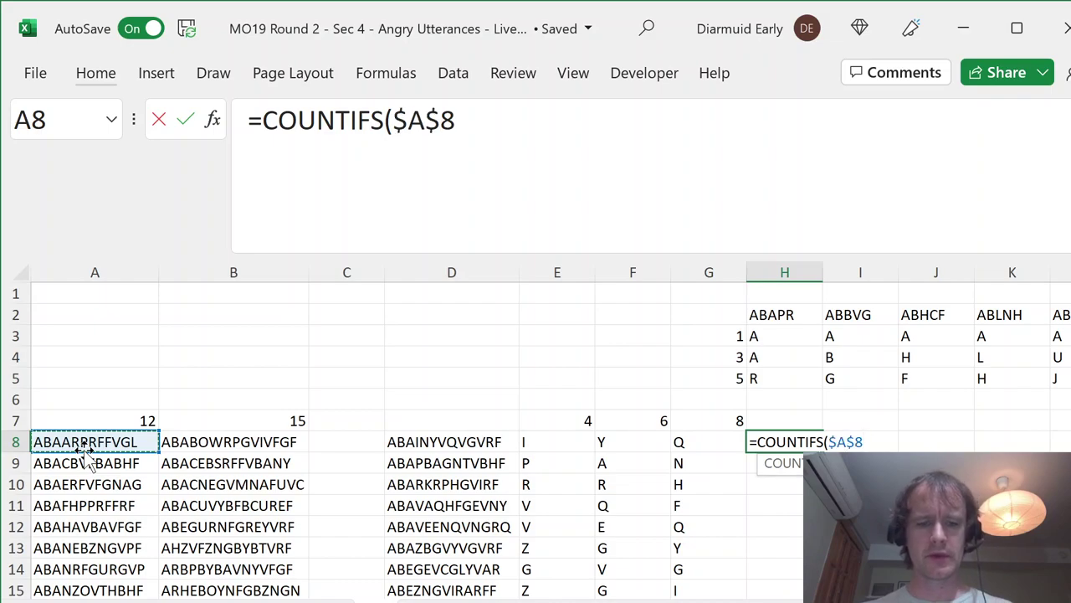
{"action": "type", "text": "#,\""}
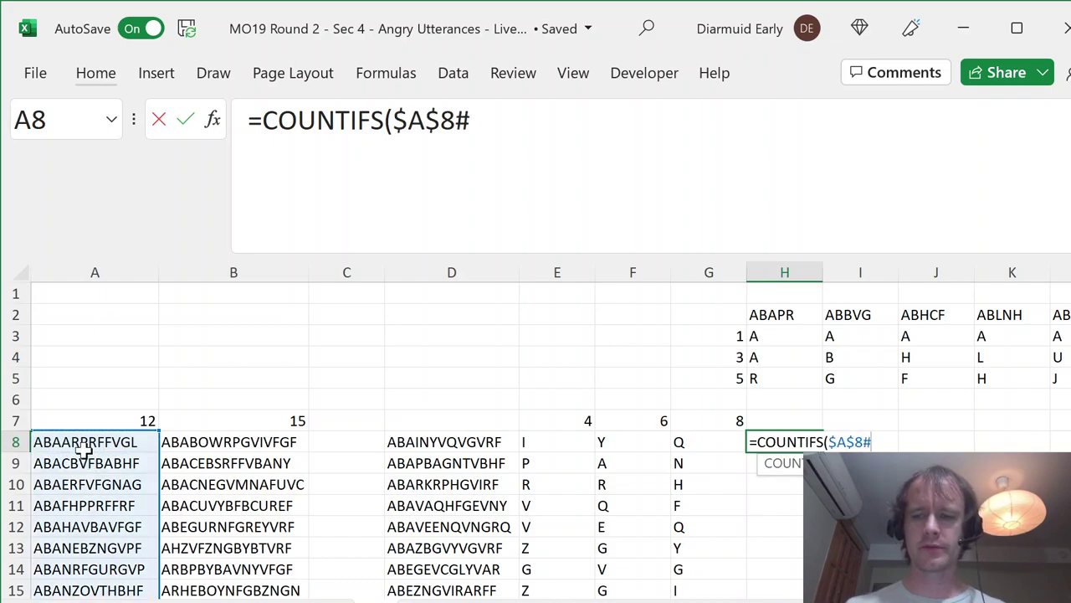
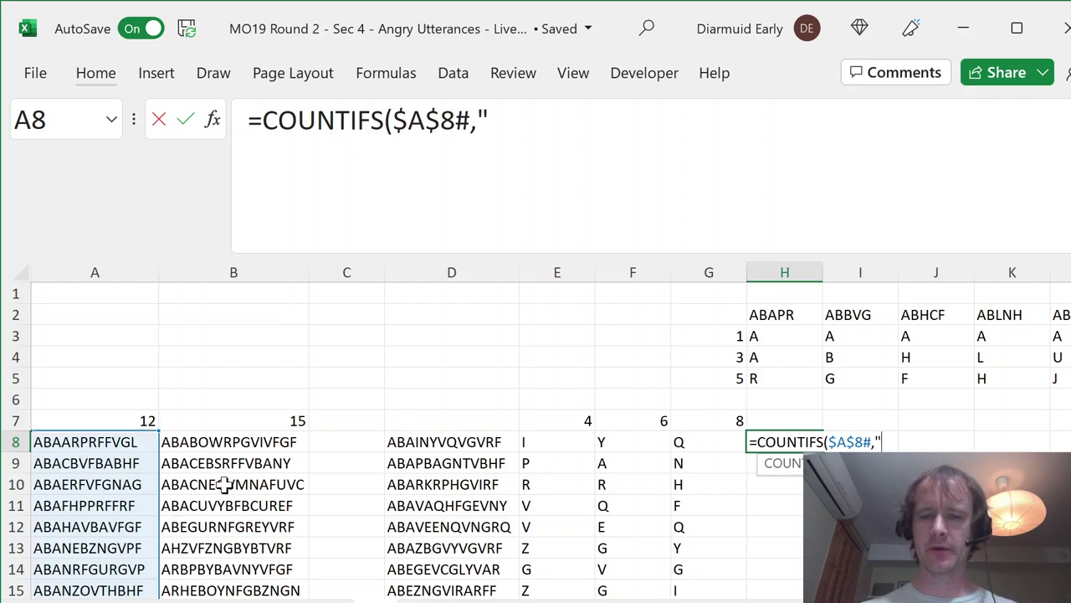
Step: Check the 2 down crossings in the Question 10 grid and start the COUNTIFS criterion with "???"
{"action": "key", "text": "Return"}
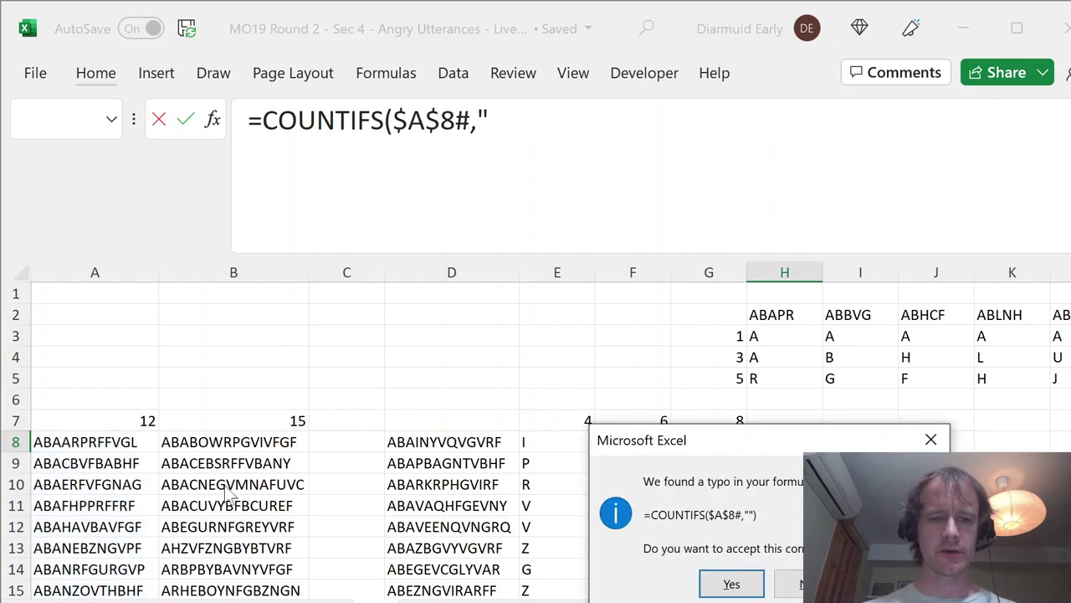
{"action": "key", "text": "Tab"}
{"action": "key", "text": "Return"}
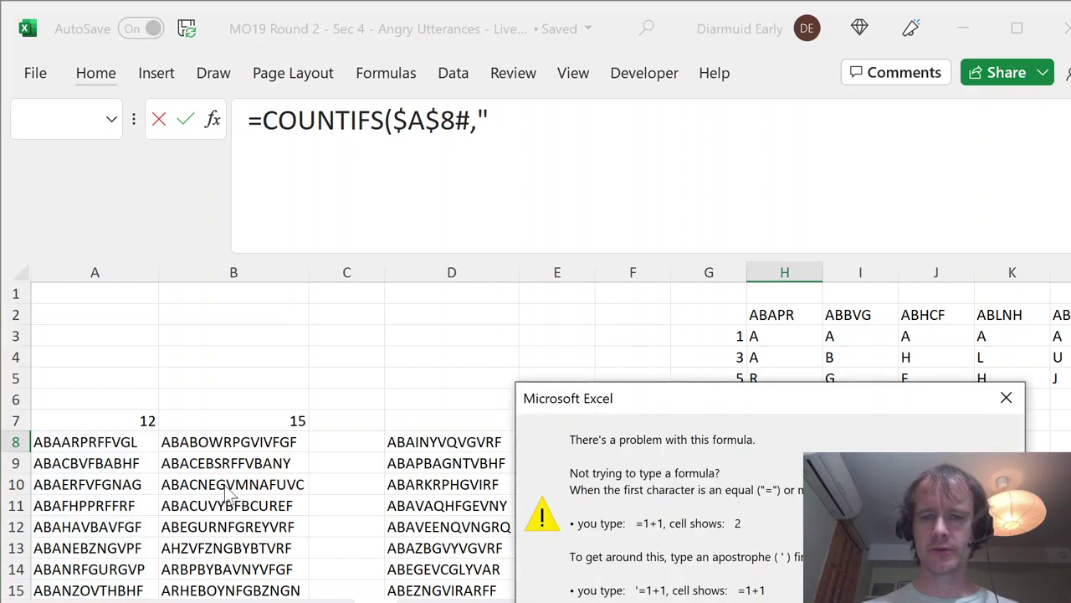
{"action": "key", "text": "Return"}
{"action": "key", "text": "ctrl+Page_Up"}
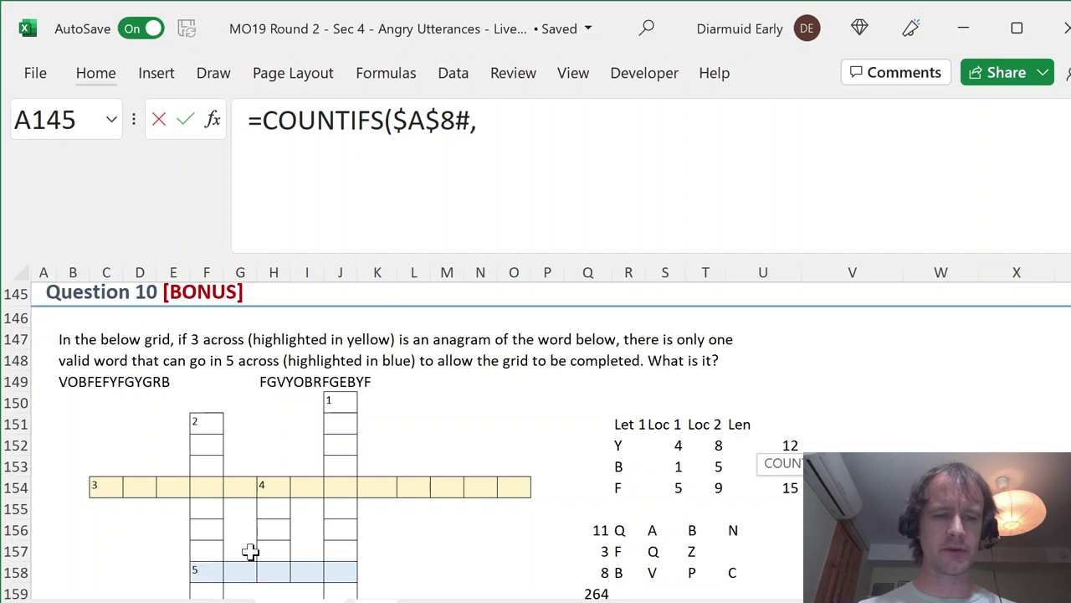
{"action": "scroll", "coordinate": [251, 550], "scroll_direction": "down", "scroll_amount": 2}
{"action": "type", "text": "\"?"}
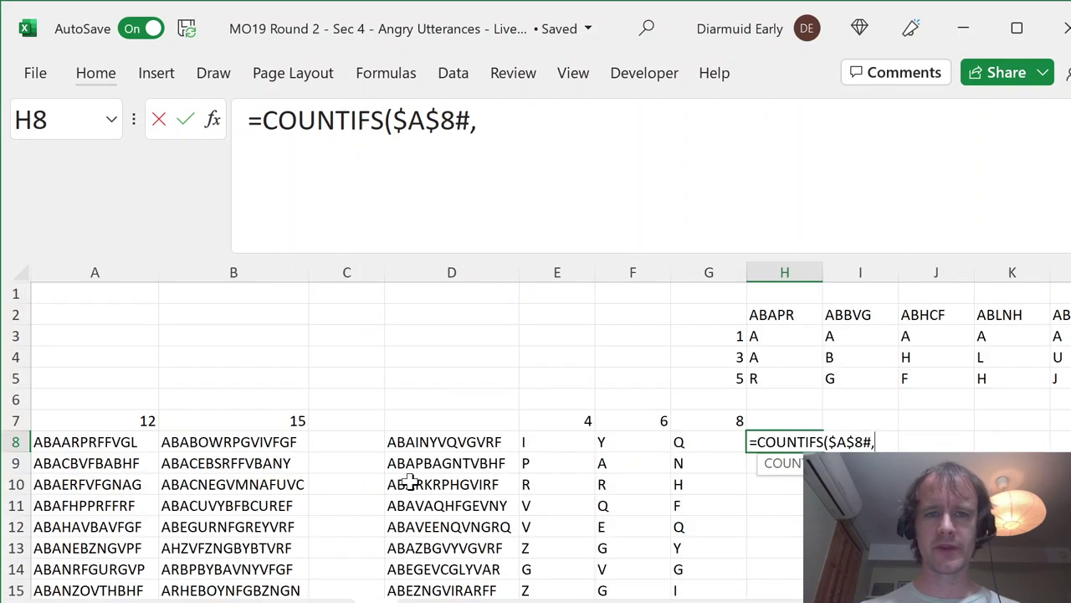
{"action": "type", "text": "??\""}
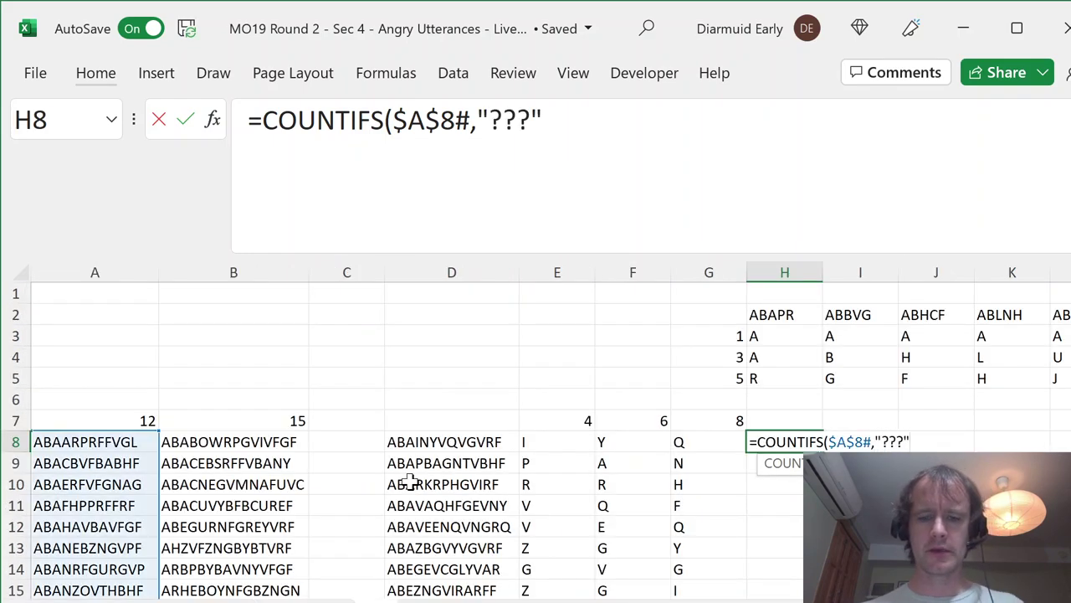
Step: Append the letter in $E8 to the criterion, without a sheet prefix and with only the column locked
{"action": "type", "text": "&'Q11'!E8"}
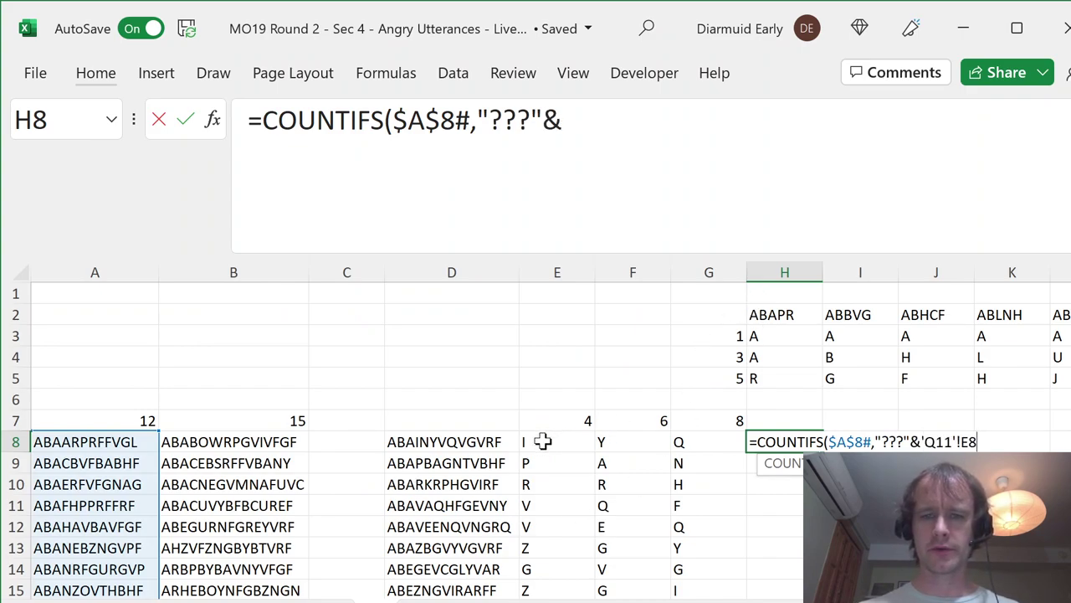
{"action": "left_click", "coordinate": [543, 442]}
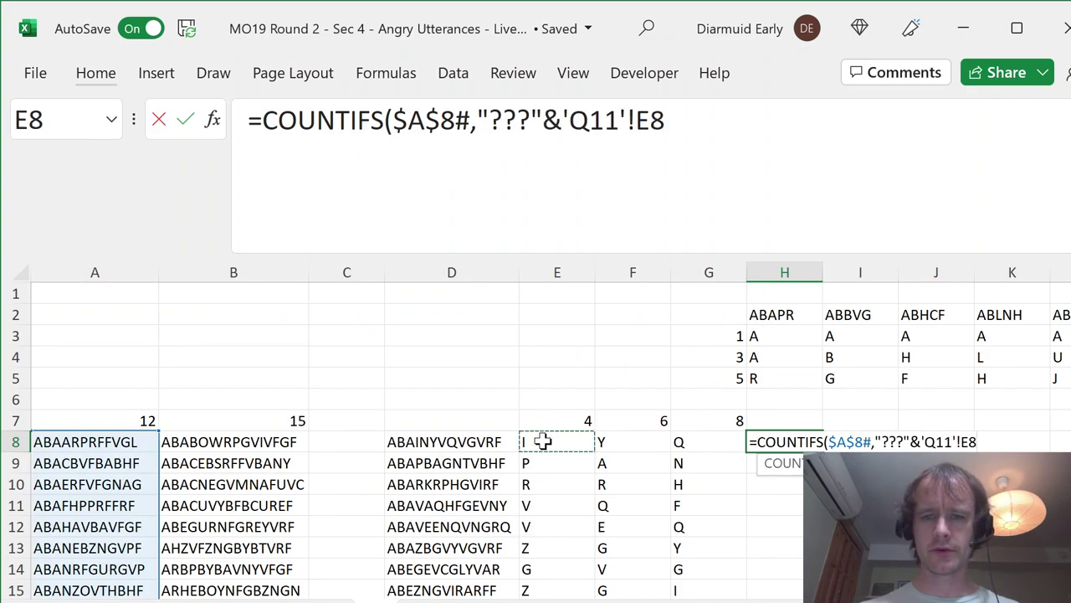
{"action": "left_click", "coordinate": [642, 119]}
{"action": "key", "text": "BackSpace"}
{"action": "key", "text": "BackSpace"}
{"action": "key", "text": "BackSpace"}
{"action": "key", "text": "BackSpace"}
{"action": "key", "text": "BackSpace"}
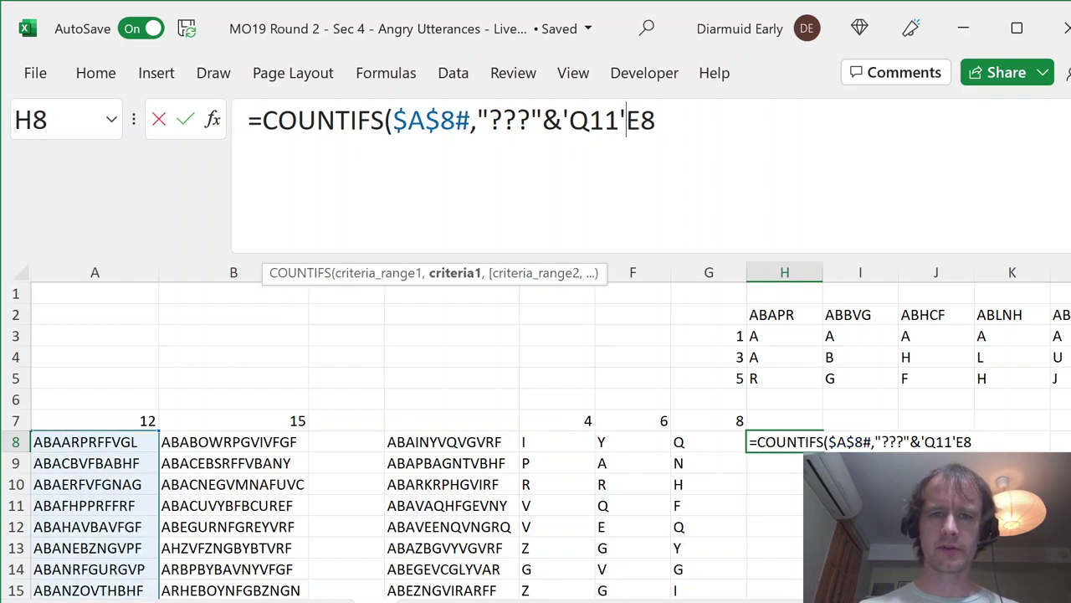
{"action": "key", "text": "BackSpace"}
{"action": "key", "text": "End"}
{"action": "key", "text": "F4"}
{"action": "key", "text": "F4"}
{"action": "key", "text": "F4"}
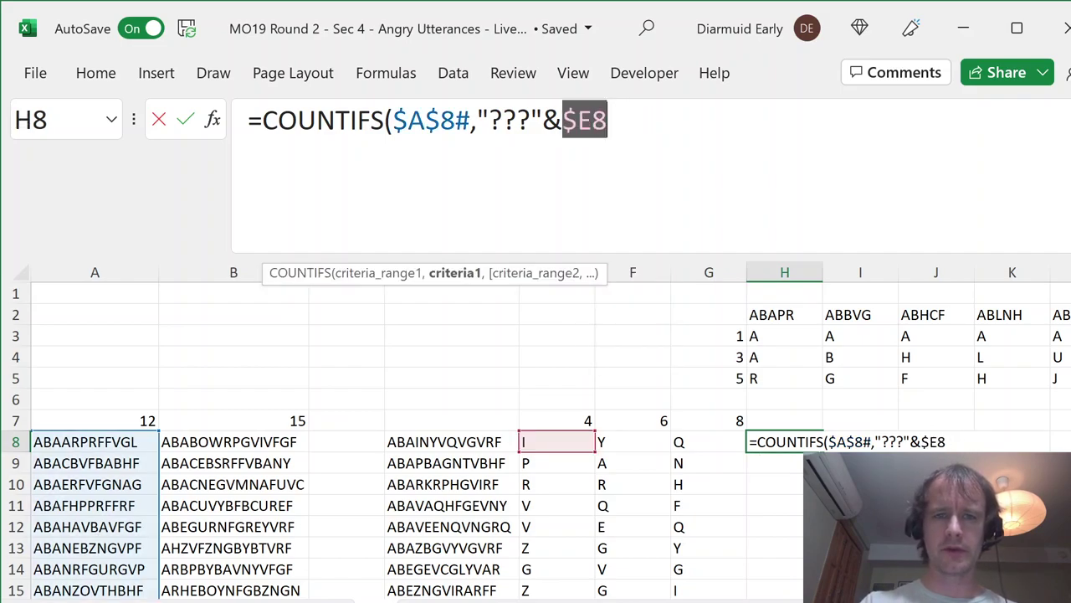
Step: Complete the H8 criterion with &"???"&H$3&"????" and enter the COUNTIFS formula
{"action": "key", "text": "Right"}
{"action": "type", "text": "&\"???\""}
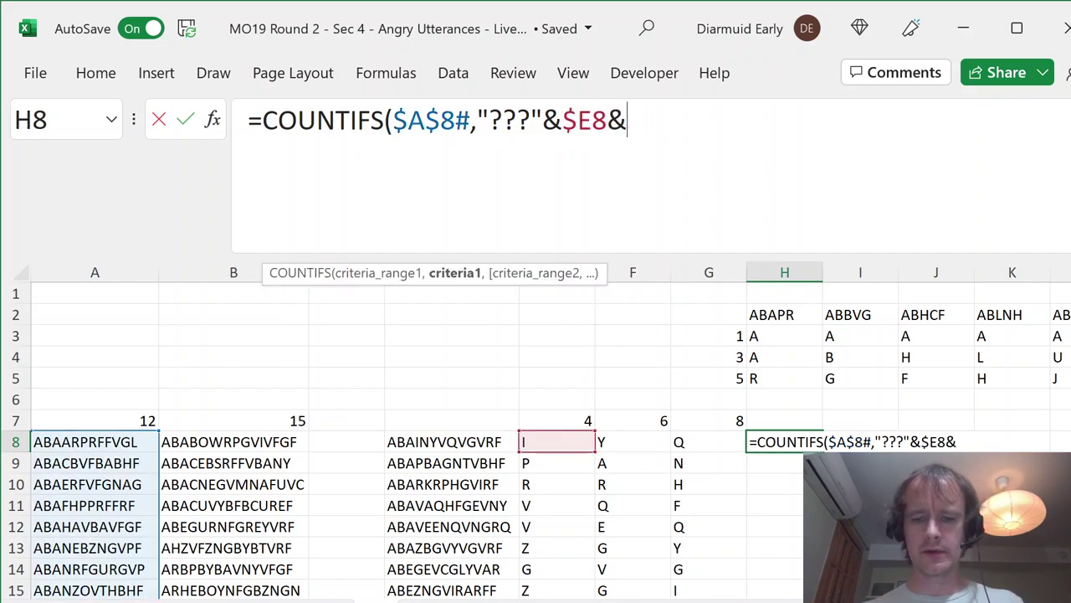
{"action": "type", "text": "&H"}
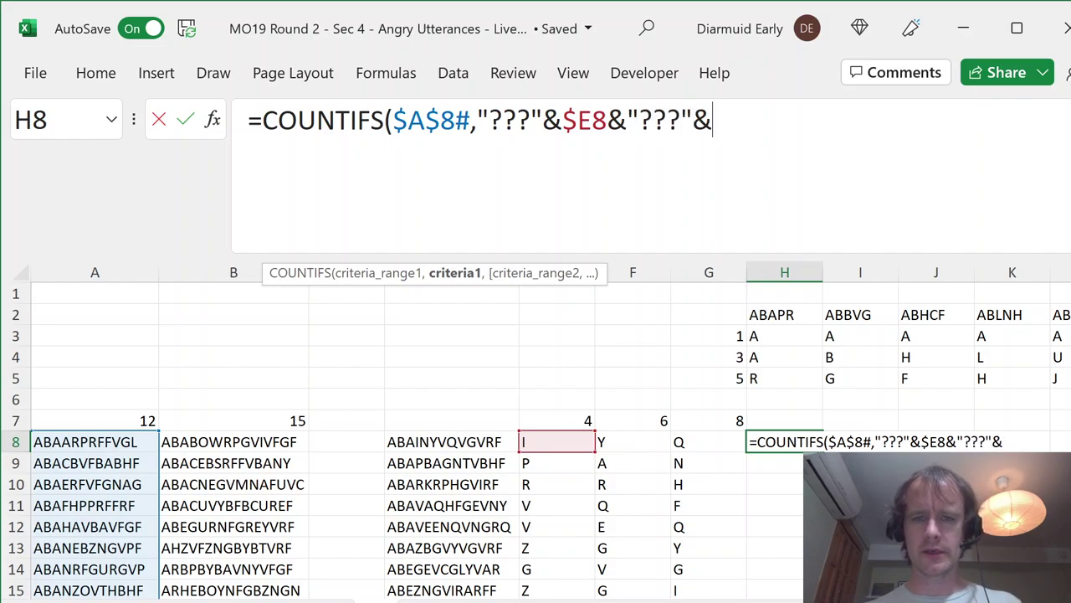
{"action": "type", "text": "$"}
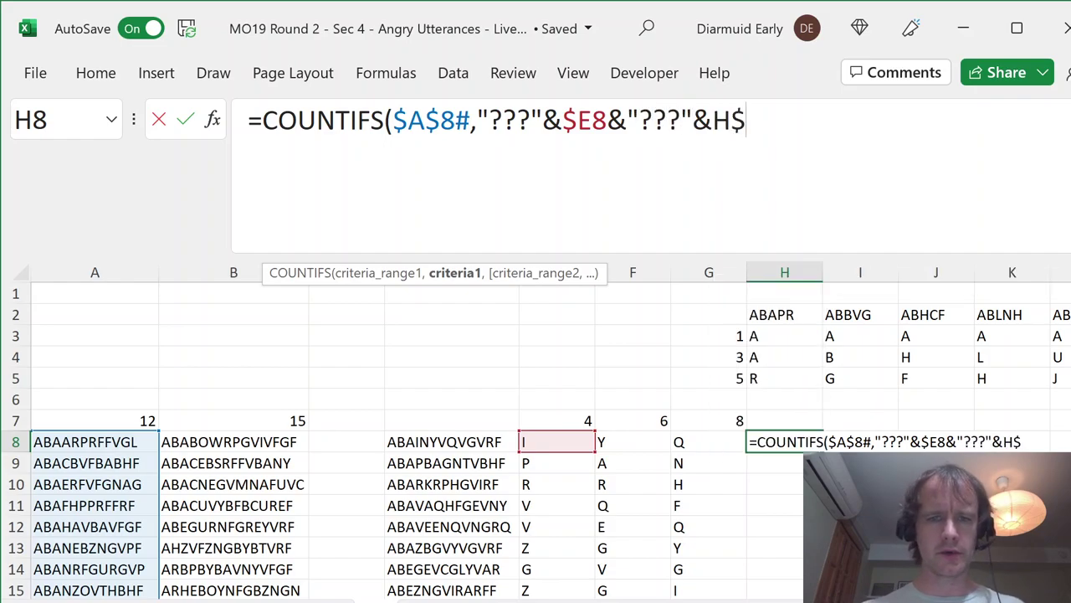
{"action": "type", "text": "3"}
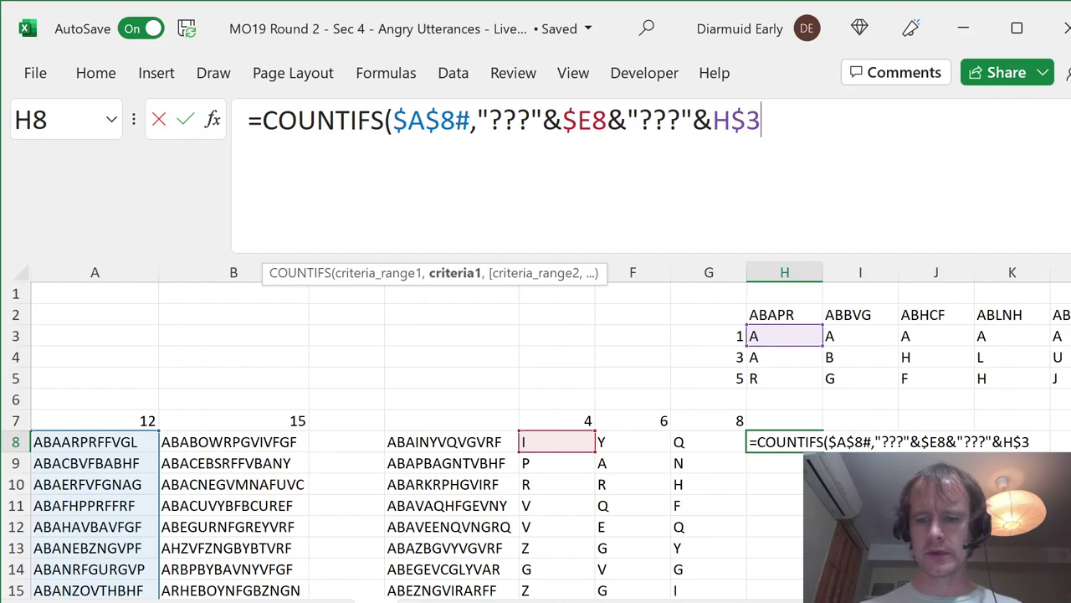
{"action": "type", "text": "&\"???"}
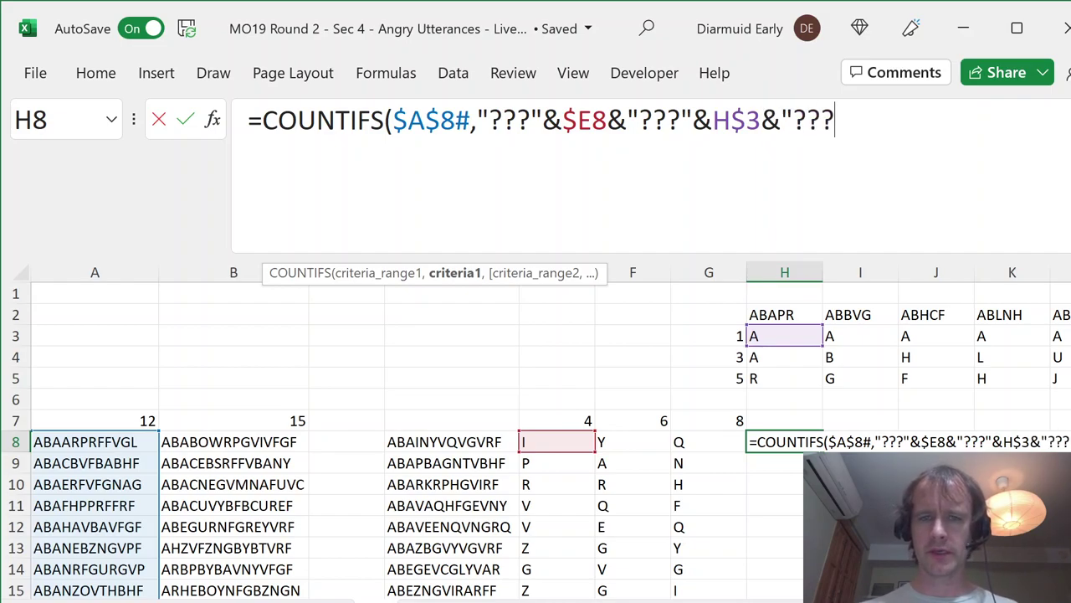
{"action": "type", "text": "?\")"}
{"action": "key", "text": "Return"}
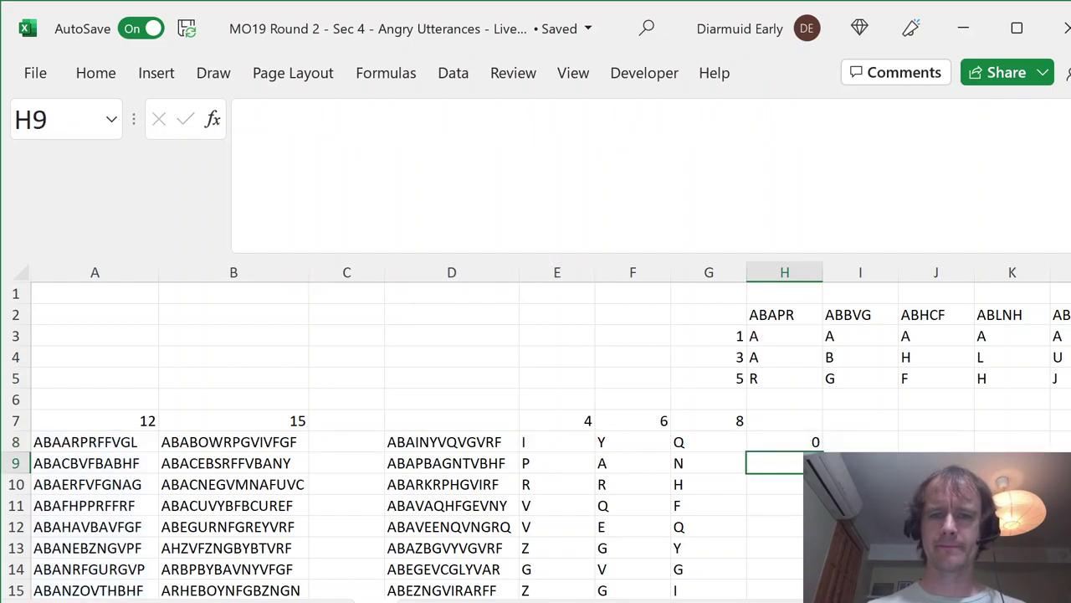
Step: Fill the COUNTIFS formula from H8 across row 8 to the last five-letter word in column QN
{"action": "key", "text": "Up"}
{"action": "key", "text": "shift+Right"}
{"action": "key", "text": "shift+Right"}
{"action": "key", "text": "shift+Right"}
{"action": "key", "text": "shift+Right"}
{"action": "key", "text": "shift+Right"}
{"action": "key", "text": "ctrl+r"}
{"action": "key", "text": "Up"}
{"action": "key", "text": "Up"}
{"action": "key", "text": "Up"}
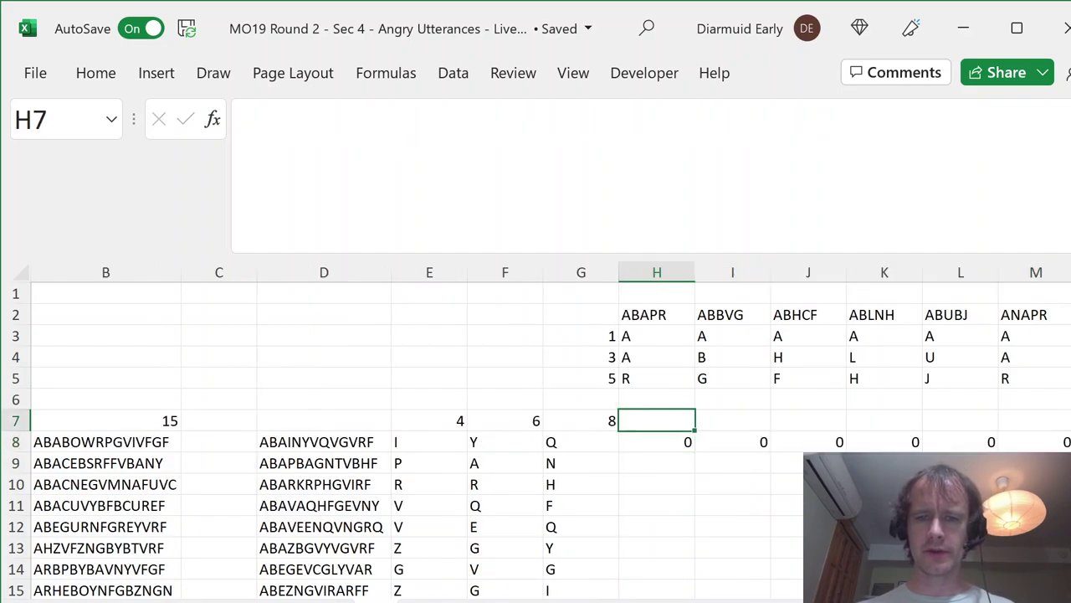
{"action": "key", "text": "ctrl+Right"}
{"action": "key", "text": "Down"}
{"action": "key", "text": "Down"}
{"action": "key", "text": "Down"}
{"action": "key", "text": "ctrl+shift+Left"}
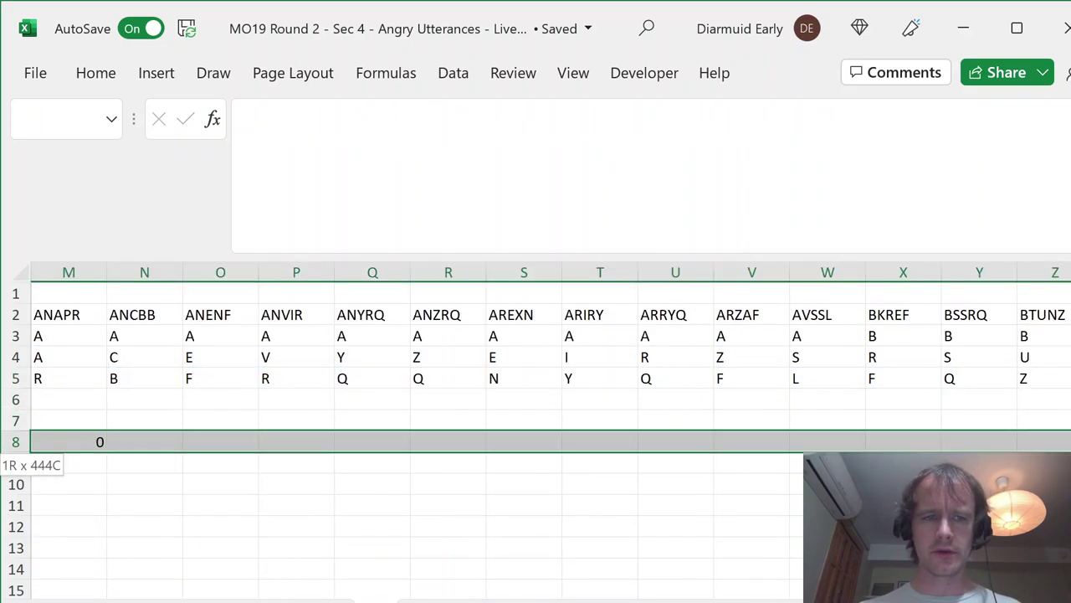
{"action": "key", "text": "ctrl+r"}
Step: Examine the match counts along row 8 and return to the formula in H8
{"action": "key", "text": "Left"}
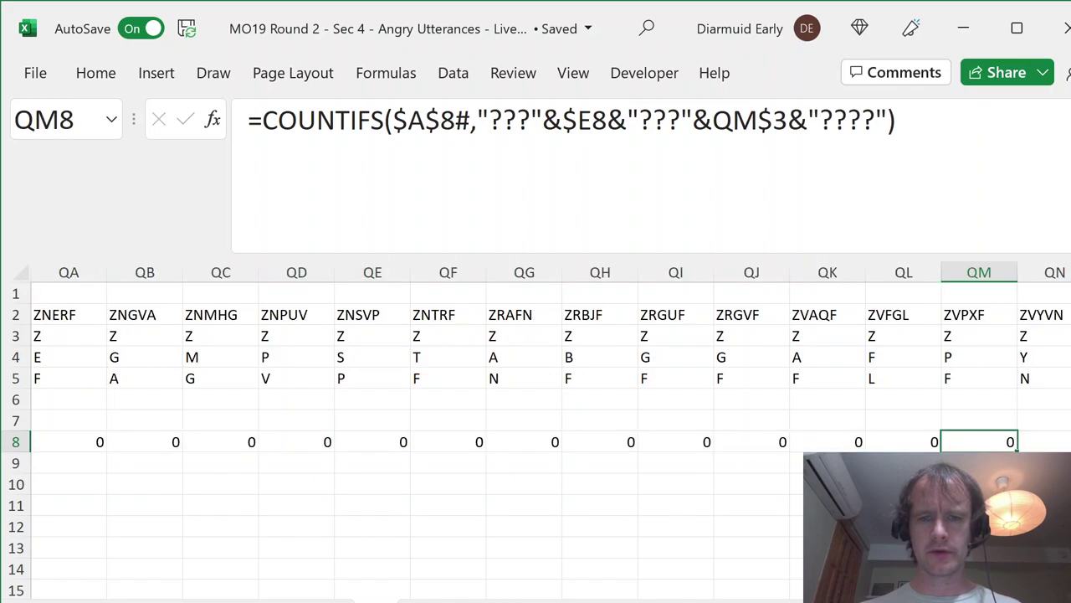
{"action": "key", "text": "Left"}
{"action": "key", "text": "Left"}
{"action": "key", "text": "Left"}
{"action": "key", "text": "Left"}
{"action": "key", "text": "Left"}
{"action": "key", "text": "Left"}
{"action": "key", "text": "Left"}
{"action": "key", "text": "Left"}
{"action": "key", "text": "Left"}
{"action": "key", "text": "Left"}
{"action": "key", "text": "Left"}
{"action": "key", "text": "Left"}
{"action": "key", "text": "Left"}
{"action": "key", "text": "Left"}
{"action": "key", "text": "Left"}
{"action": "key", "text": "Left"}
{"action": "key", "text": "Left"}
{"action": "key", "text": "Left"}
{"action": "key", "text": "Left"}
{"action": "key", "text": "Left"}
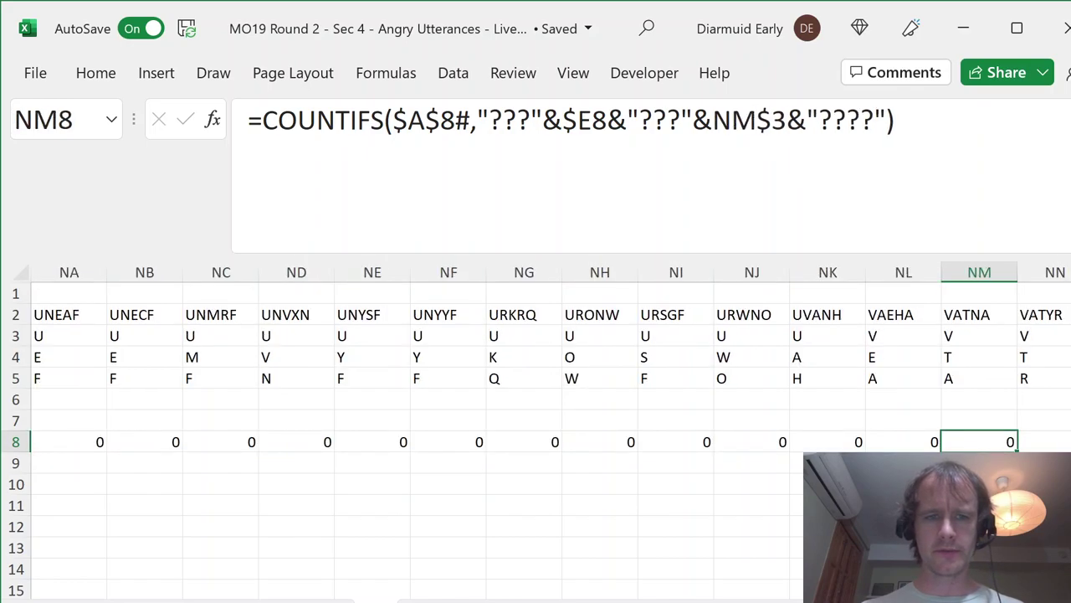
{"action": "key", "text": "ctrl+Left"}
{"action": "key", "text": "ctrl+Left"}
{"action": "key", "text": "ctrl+Left"}
{"action": "key", "text": "Right"}
{"action": "key", "text": "Right"}
{"action": "key", "text": "Right"}
{"action": "key", "text": "Right"}
{"action": "key", "text": "Right"}
{"action": "key", "text": "Right"}
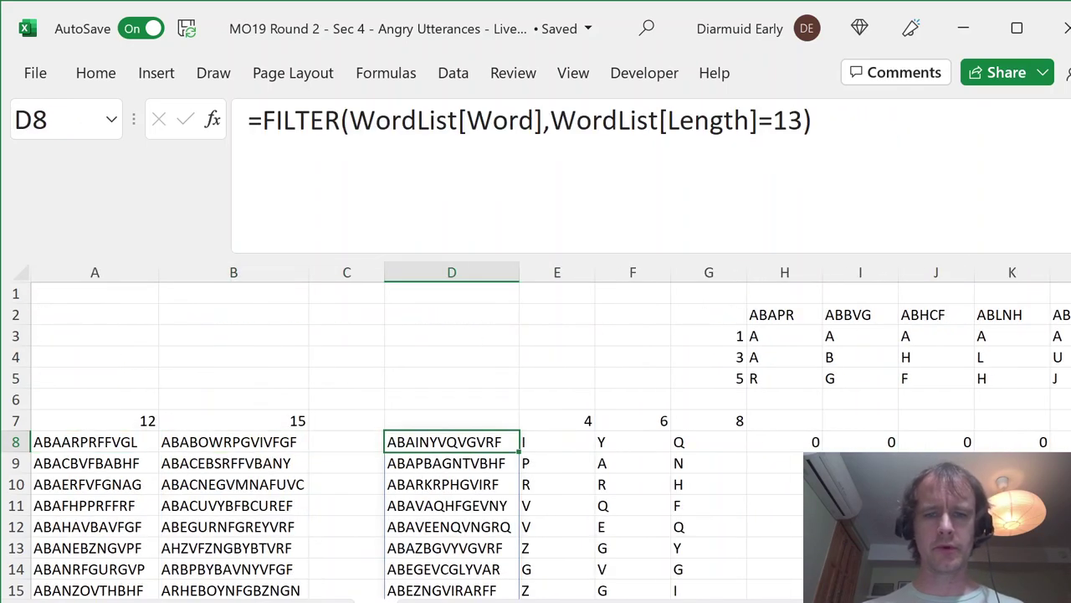
{"action": "key", "text": "Right"}
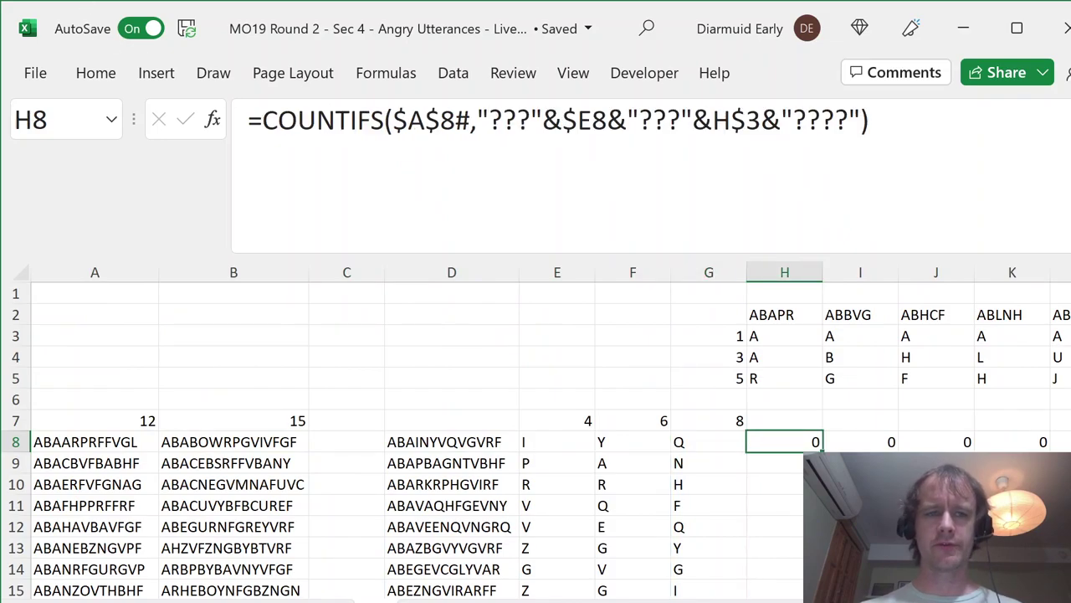
Step: Extend the H8 formula by multiplying its COUNTIFS expression by two copies of itself
{"action": "left_click_drag", "start_coordinate": [263, 119], "coordinate": [870, 119]}
{"action": "key", "text": "ctrl+c"}
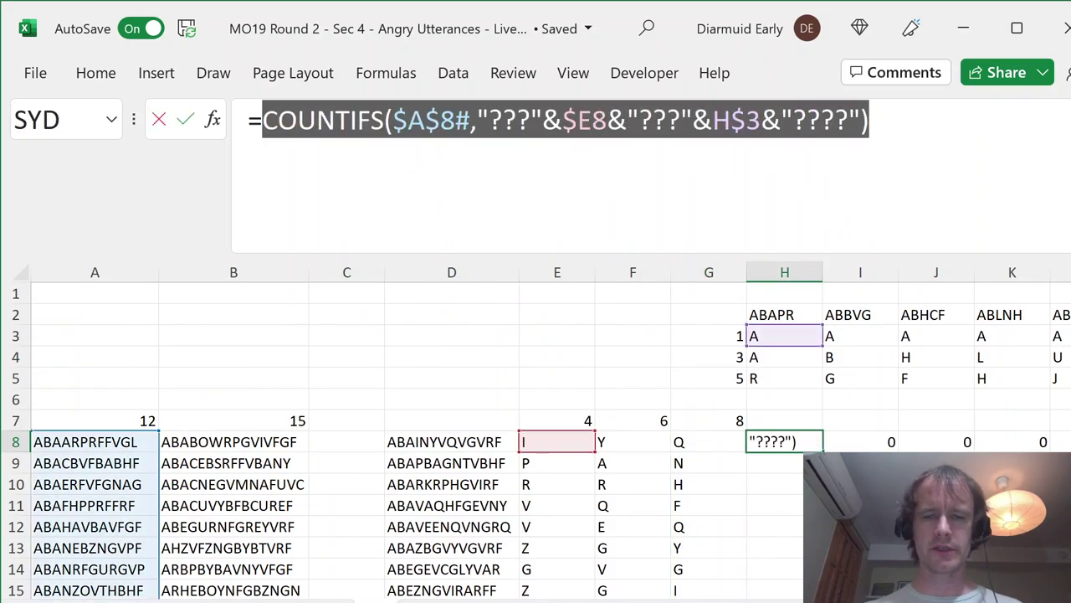
{"action": "key", "text": "Right"}
{"action": "type", "text": "*"}
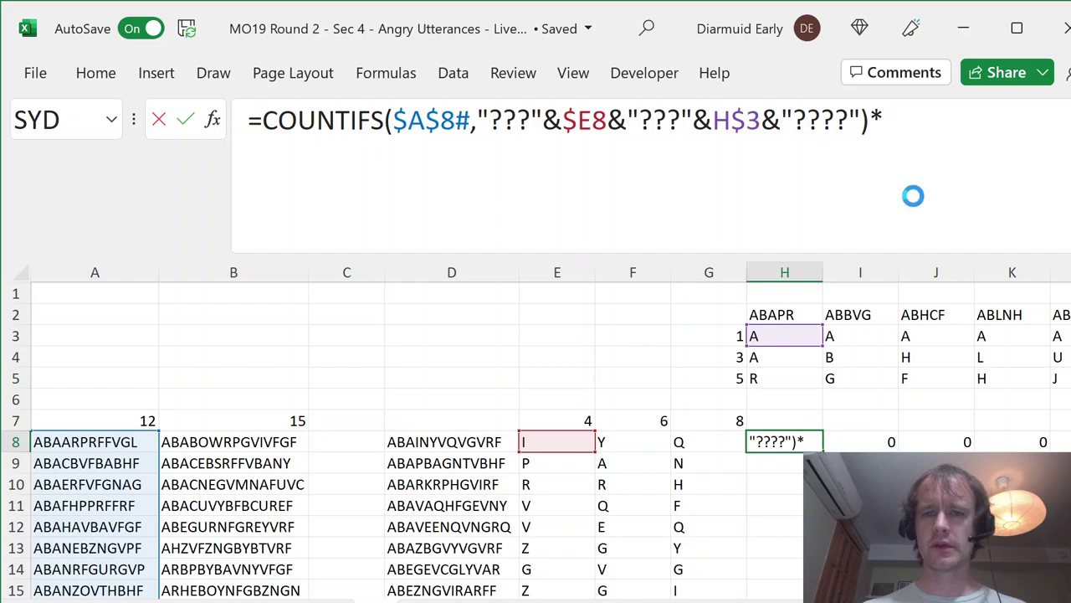
{"action": "key", "text": "ctrl+v"}
{"action": "type", "text": "*"}
{"action": "key", "text": "ctrl+v"}
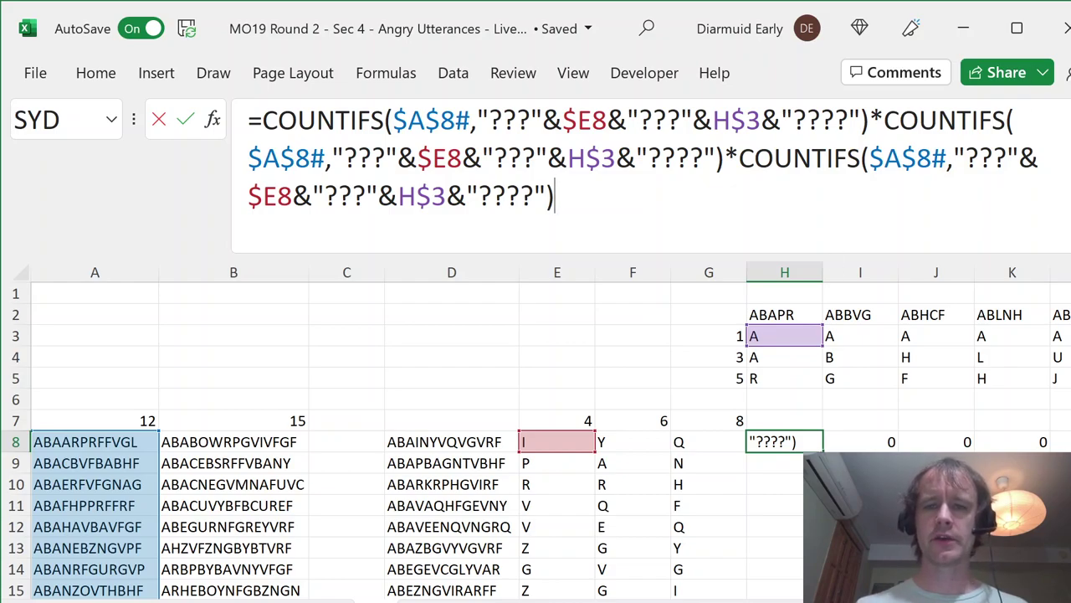
Step: Replace the range of the second COUNTIFS in the H8 formula with the absolute five-letter word list $H$2#
{"action": "left_click", "coordinate": [884, 119]}
{"action": "left_click", "coordinate": [295, 158]}
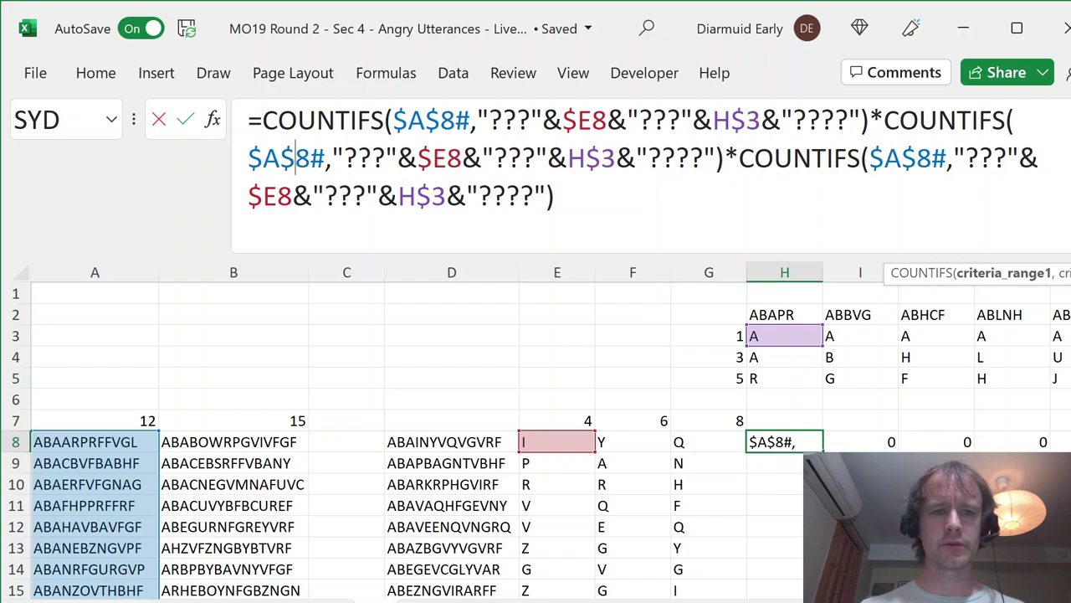
{"action": "key", "text": "Right"}
{"action": "key", "text": "Right"}
{"action": "key", "text": "shift+Left"}
{"action": "key", "text": "shift+Left"}
{"action": "key", "text": "shift+Left"}
{"action": "key", "text": "shift+Left"}
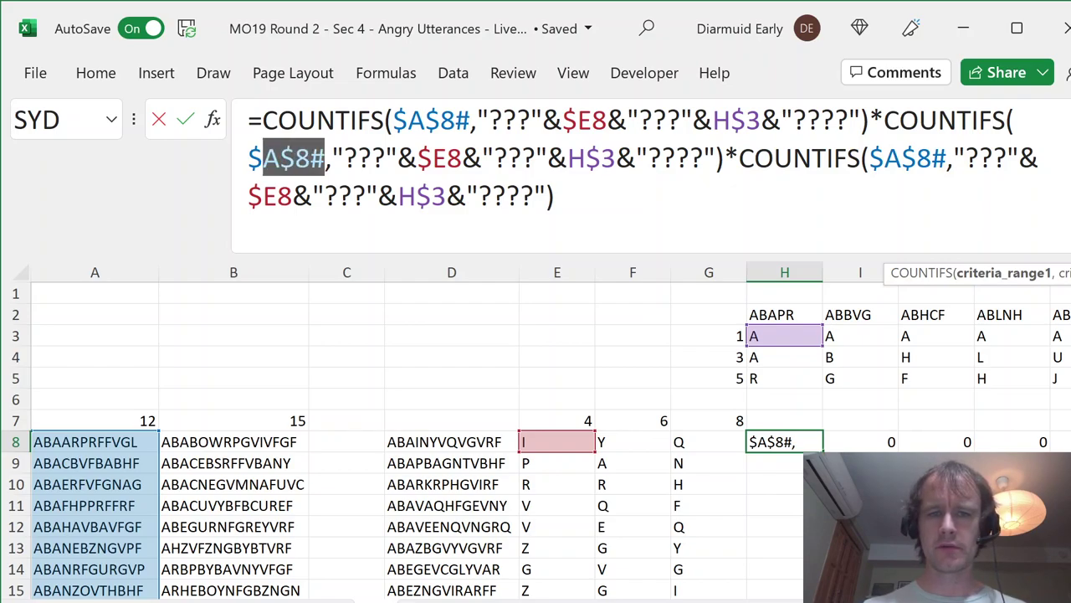
{"action": "left_click", "coordinate": [263, 158]}
{"action": "left_click_drag", "start_coordinate": [310, 158], "coordinate": [249, 158]}
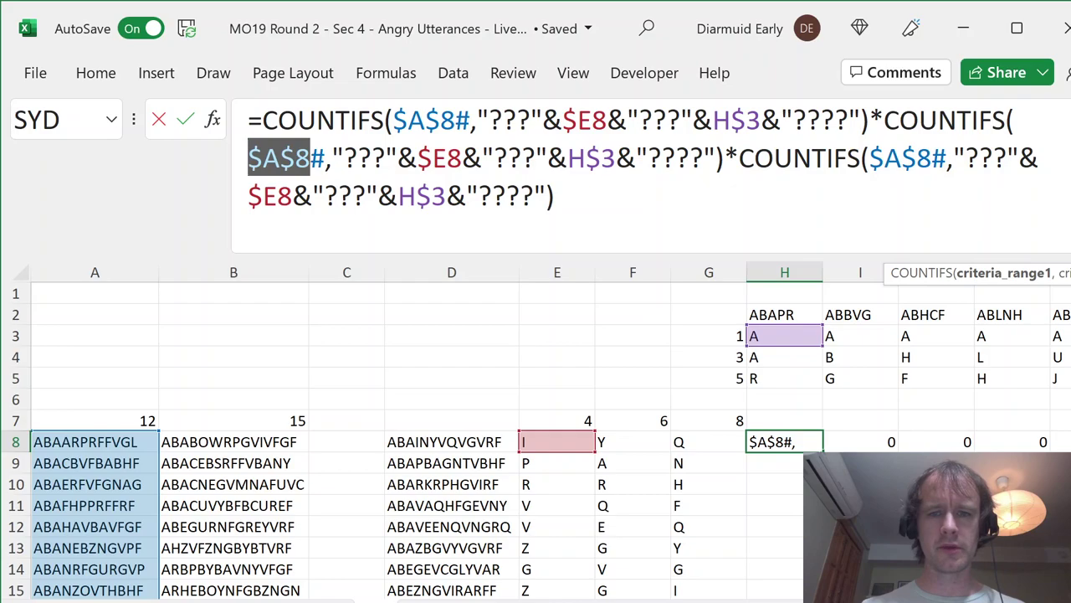
{"action": "left_click", "coordinate": [762, 315]}
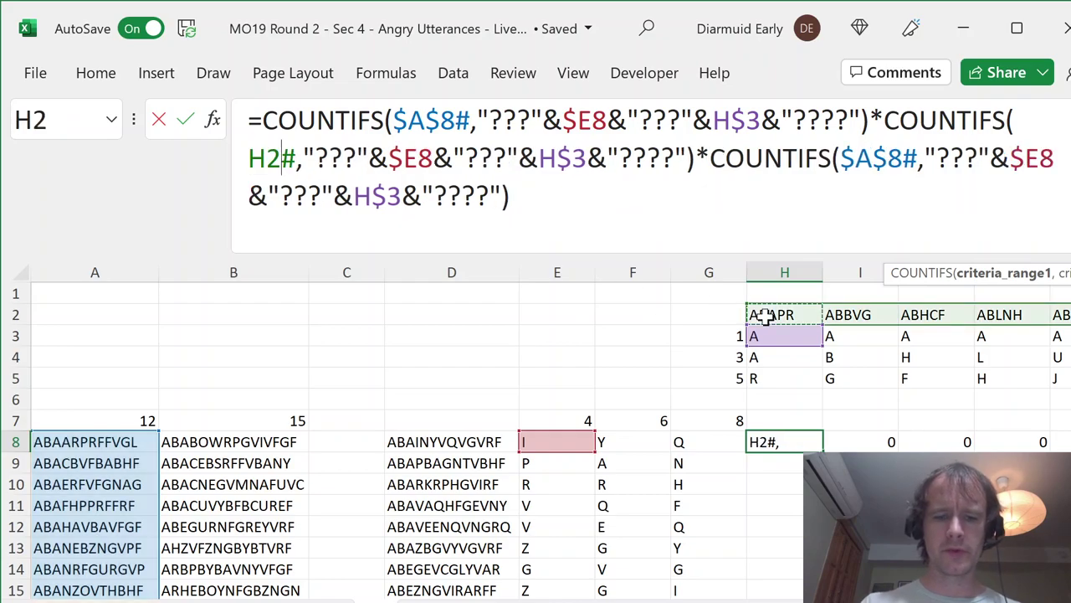
{"action": "key", "text": "F4"}
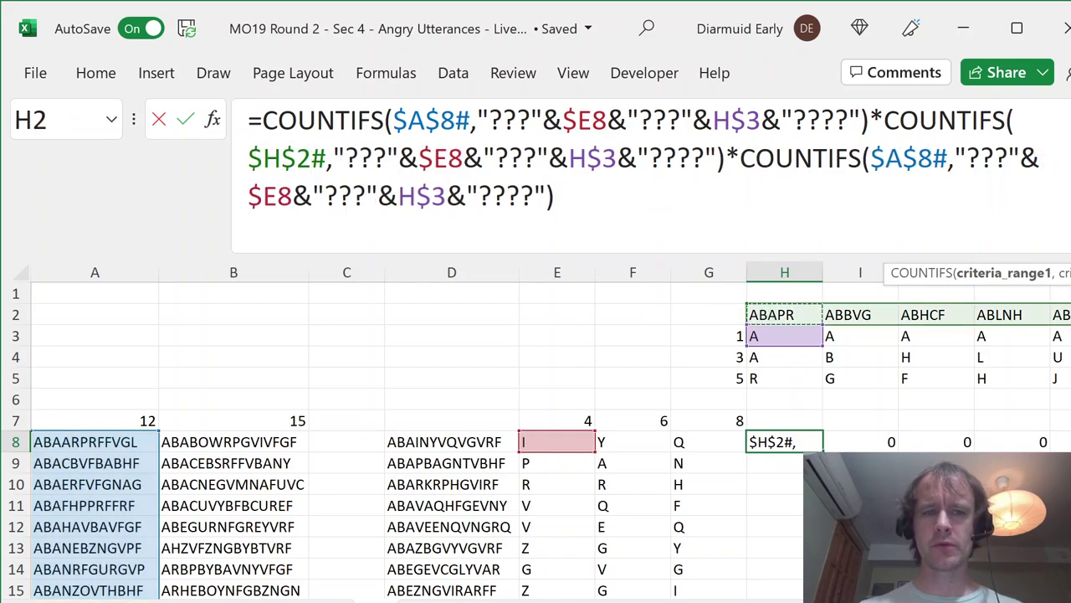
Step: Remove the leading "???"& from the second COUNTIFS criterion and make its first letter reference $F8
{"action": "left_click", "coordinate": [397, 158]}
{"action": "key", "text": "Right"}
{"action": "key", "text": "BackSpace"}
{"action": "key", "text": "BackSpace"}
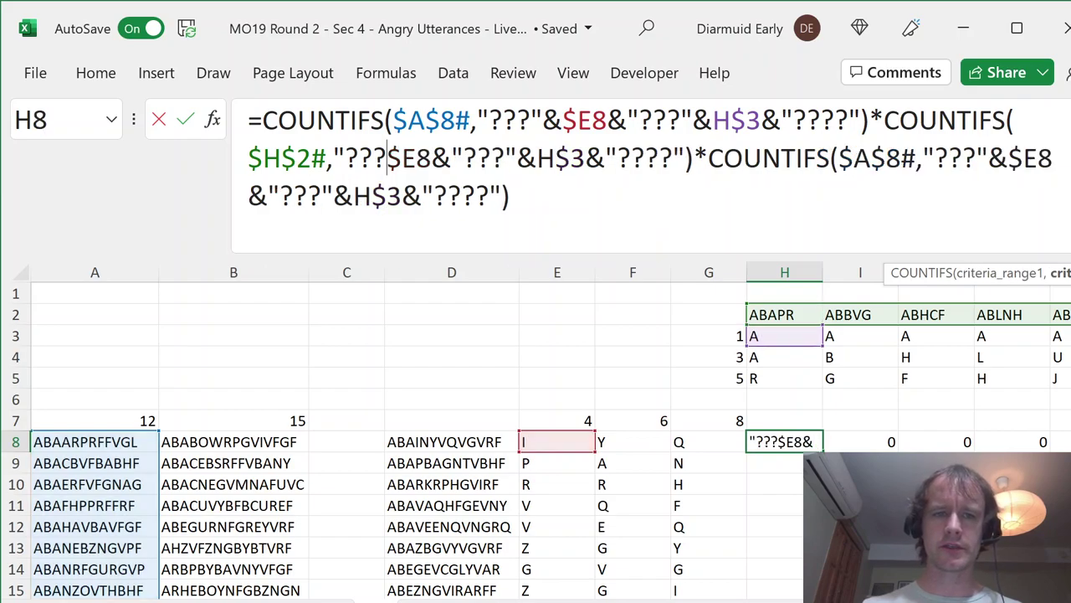
{"action": "key", "text": "BackSpace"}
{"action": "key", "text": "BackSpace"}
{"action": "key", "text": "BackSpace"}
{"action": "key", "text": "BackSpace"}
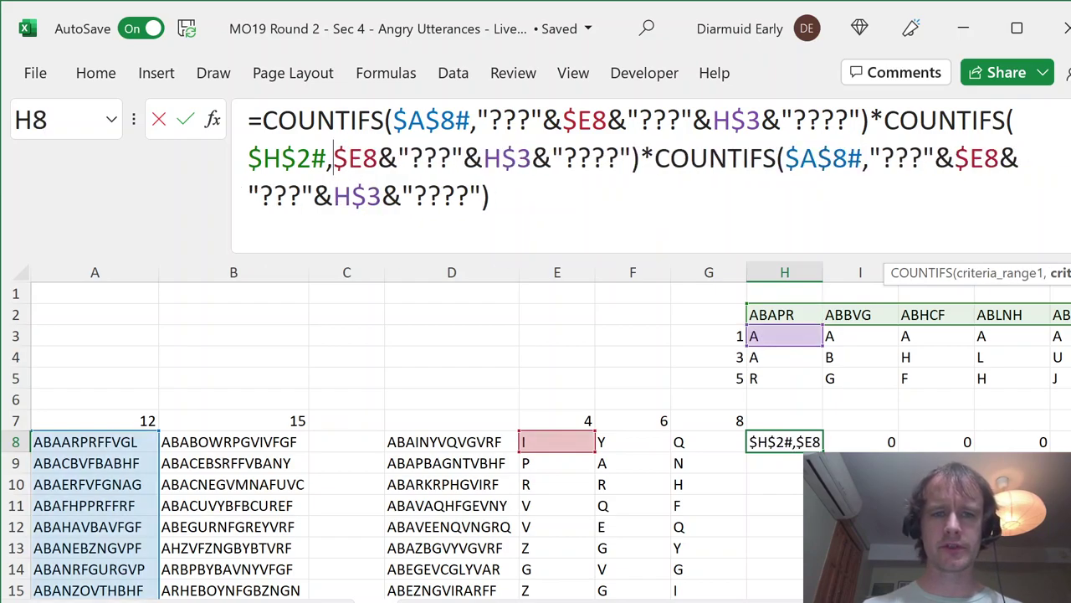
{"action": "key", "text": "Right"}
{"action": "key", "text": "Right"}
{"action": "key", "text": "BackSpace"}
{"action": "type", "text": "f"}
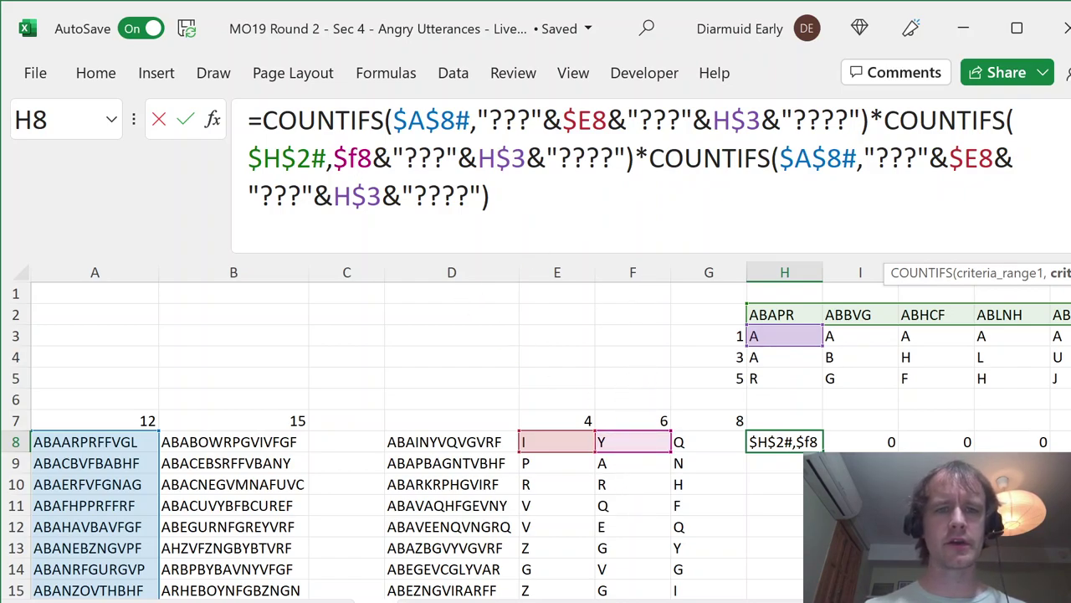
Step: Change the second criterion's last letter reference to H$4 and delete its trailing &"????"
{"action": "key", "text": "BackSpace"}
{"action": "type", "text": "4"}
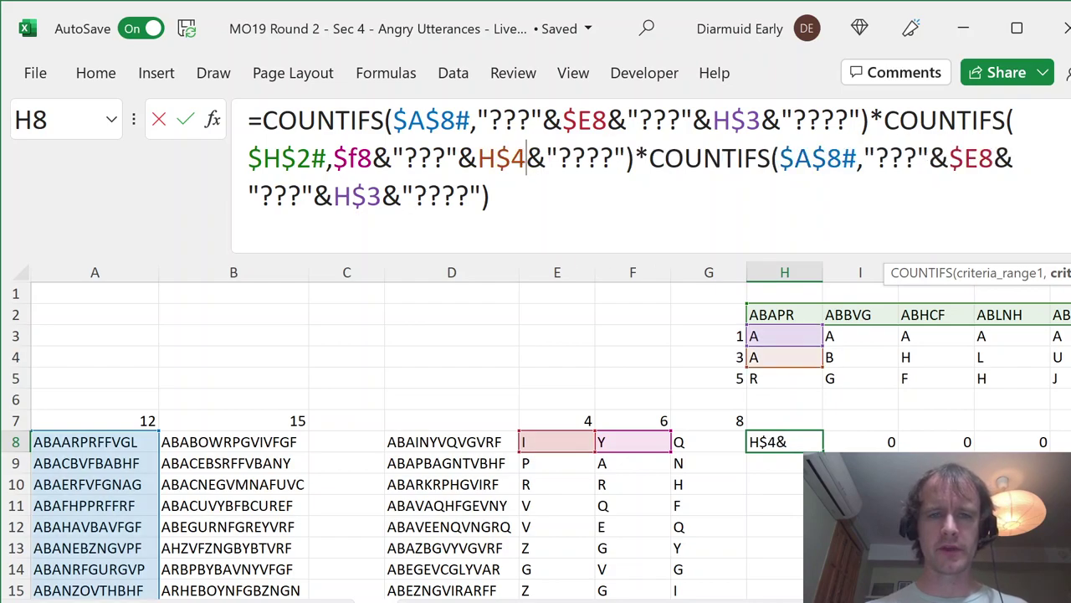
{"action": "left_click", "coordinate": [626, 157]}
{"action": "key", "text": "BackSpace"}
{"action": "key", "text": "BackSpace"}
{"action": "key", "text": "BackSpace"}
{"action": "key", "text": "BackSpace"}
{"action": "key", "text": "BackSpace"}
{"action": "key", "text": "BackSpace"}
{"action": "key", "text": "BackSpace"}
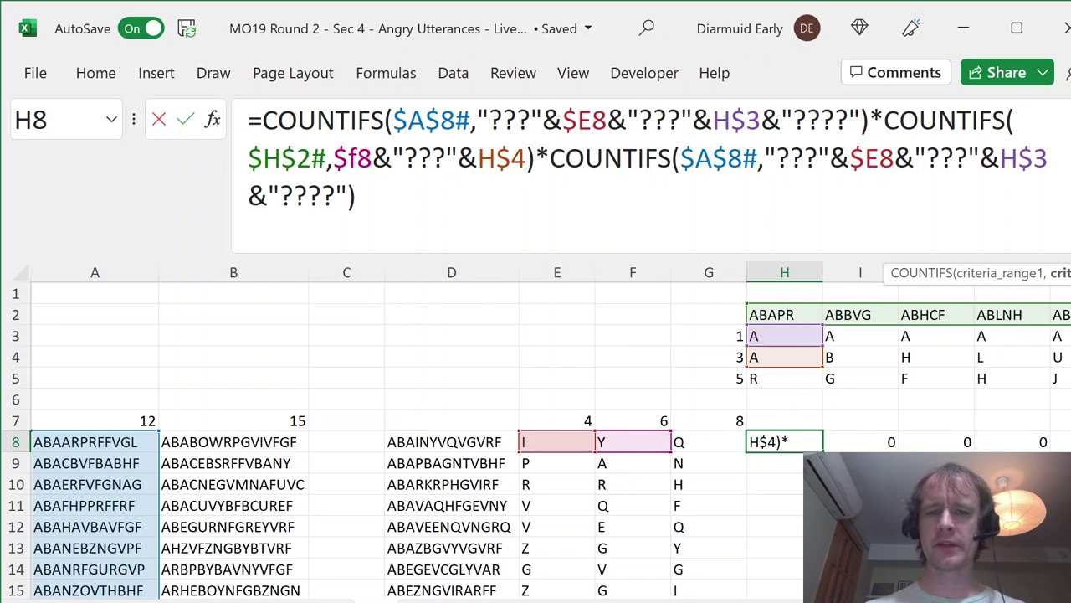
Step: Point the third COUNTIFS in the H8 formula at the 15-letter word list $B$8#
{"action": "left_click", "coordinate": [758, 158]}
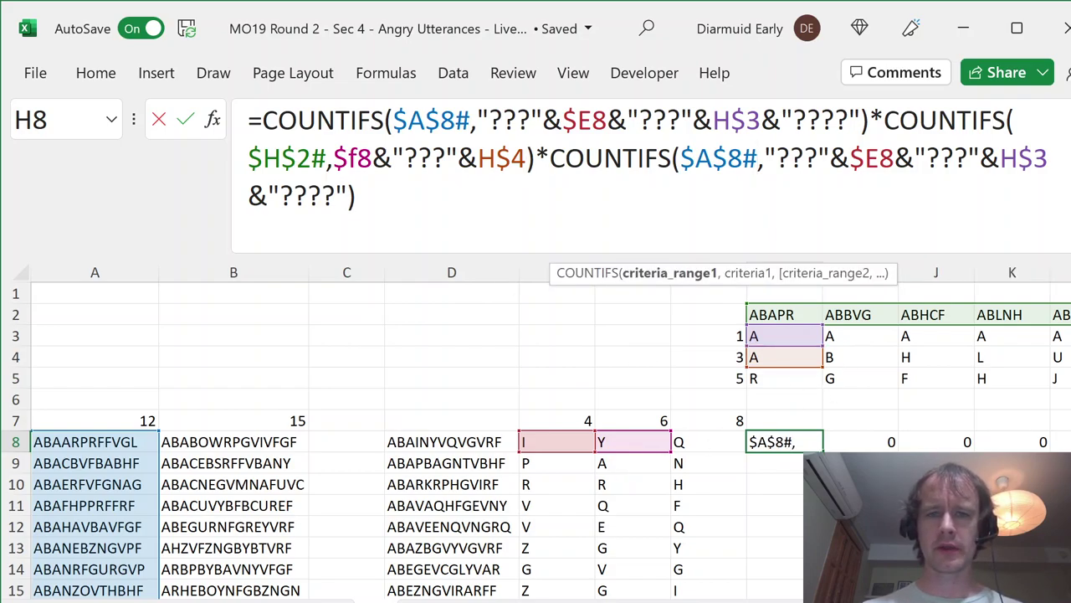
{"action": "left_click", "coordinate": [712, 158]}
{"action": "key", "text": "BackSpace"}
{"action": "type", "text": "b"}
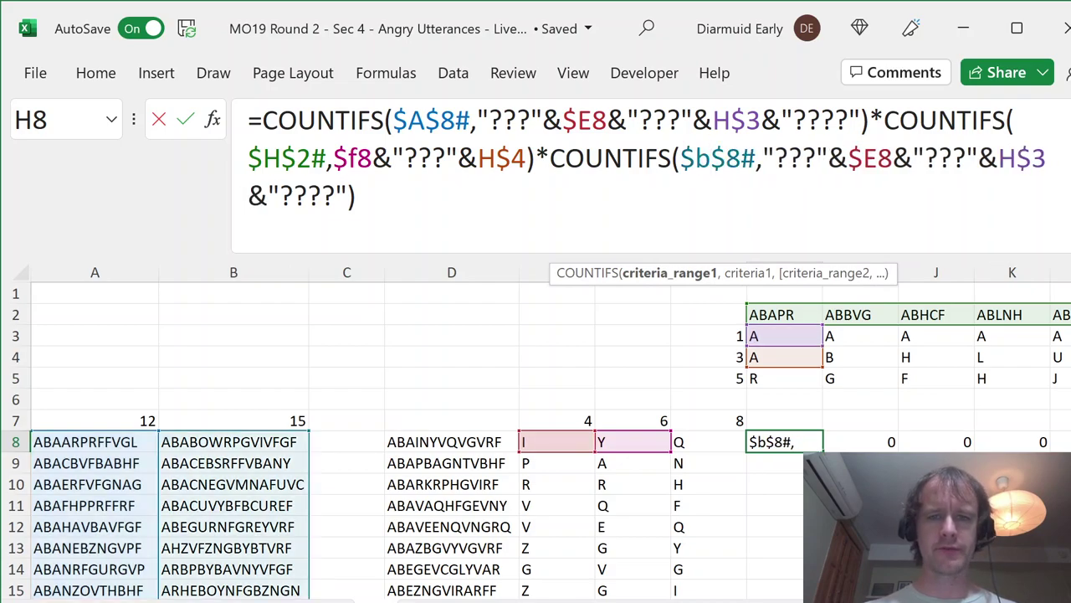
Step: Set the third criterion's wildcards to "????" before the first letter and "??????" at the end, and enter the formula
{"action": "left_click", "coordinate": [816, 158]}
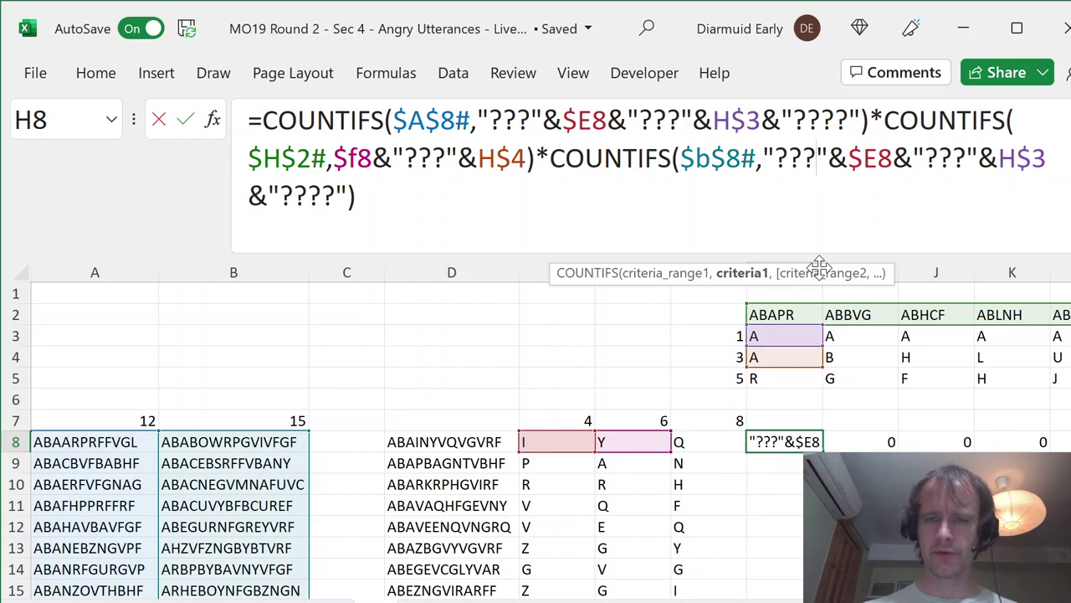
{"action": "type", "text": "?"}
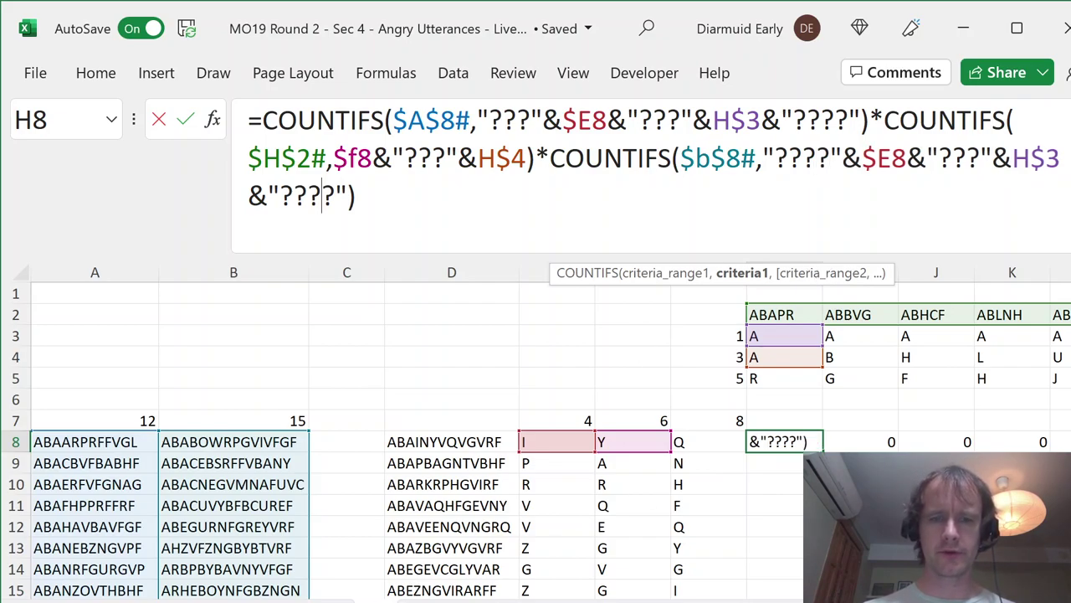
{"action": "type", "text": "??"}
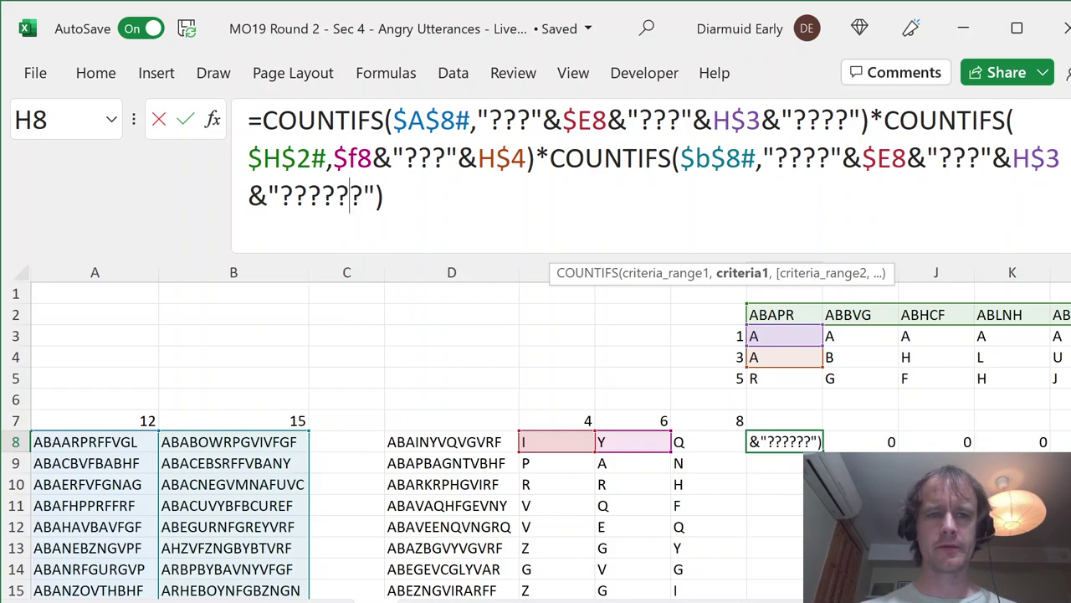
{"action": "left_click_drag", "start_coordinate": [292, 195], "coordinate": [336, 195]}
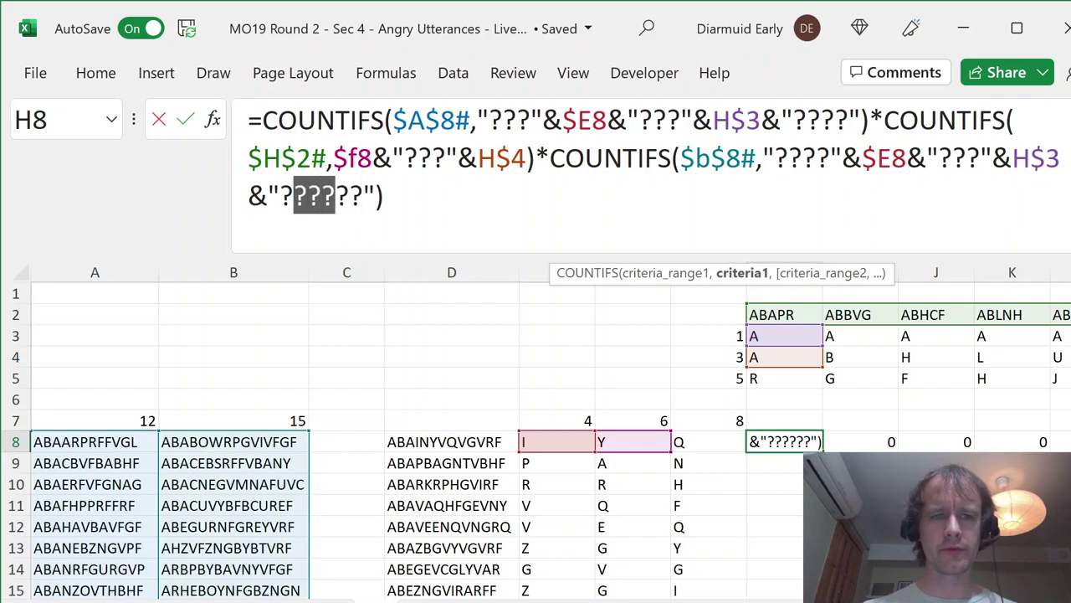
{"action": "key", "text": "ctrl+Return"}
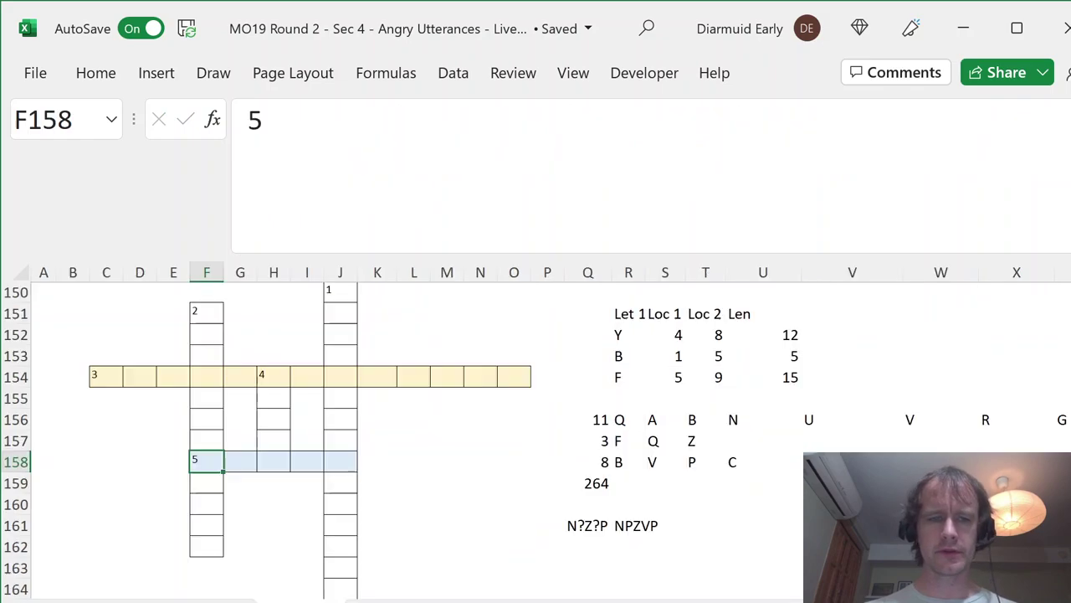
Step: Count the squares of 1 down before its crossing with 3 across and after its crossing with 5 across in the crossword
{"action": "left_click_drag", "start_coordinate": [347, 297], "coordinate": [346, 358]}
{"action": "left_click", "coordinate": [347, 484]}
{"action": "key", "text": "shift+Down"}
{"action": "key", "text": "shift+Down"}
{"action": "key", "text": "shift+Down"}
{"action": "key", "text": "shift+Down"}
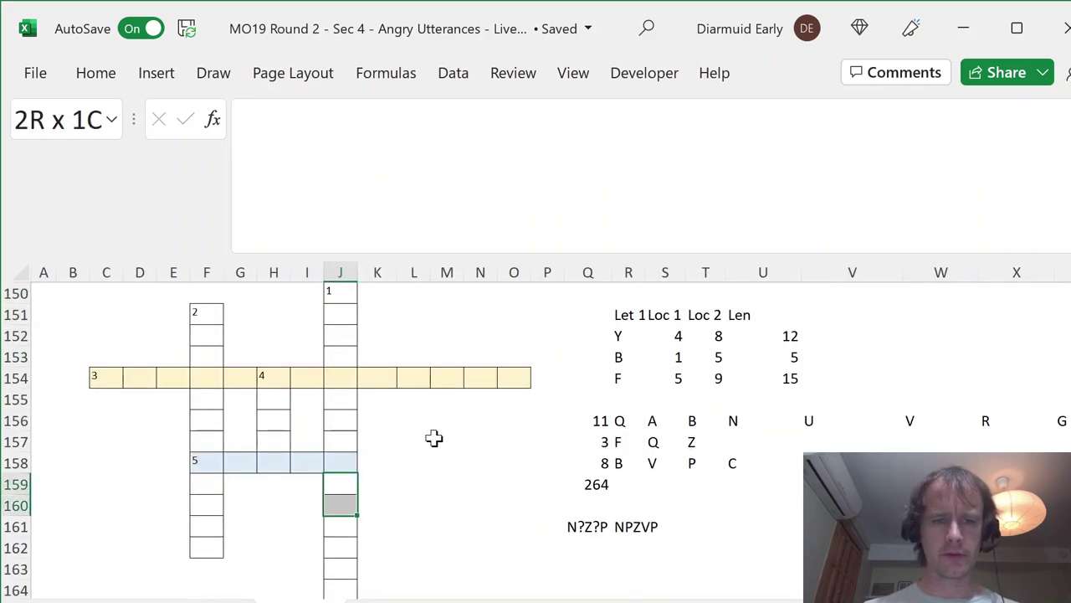
{"action": "key", "text": "shift+Down"}
{"action": "key", "text": "shift+Down"}
{"action": "key", "text": "shift+Up"}
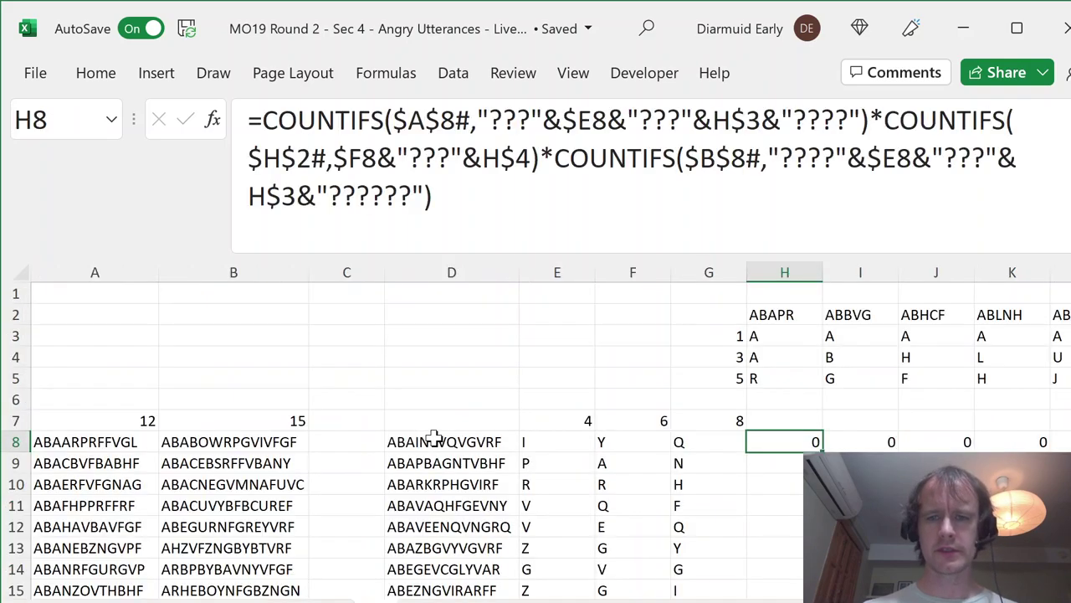
Step: Fill the three-part COUNTIFS formula from H8 across and down the whole block H8:QN570
{"action": "key", "text": "ctrl+shift+Right"}
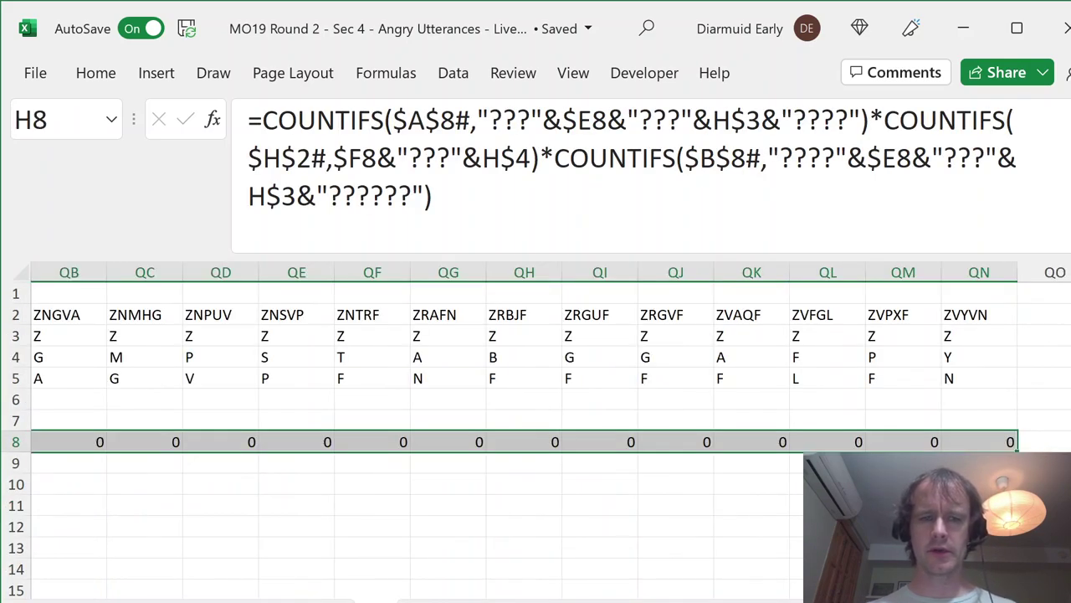
{"action": "key", "text": "Left"}
{"action": "key", "text": "Left"}
{"action": "key", "text": "Right"}
{"action": "key", "text": "ctrl+Down"}
{"action": "key", "text": "Right"}
{"action": "key", "text": "ctrl+shift+Up"}
{"action": "key", "text": "Tab"}
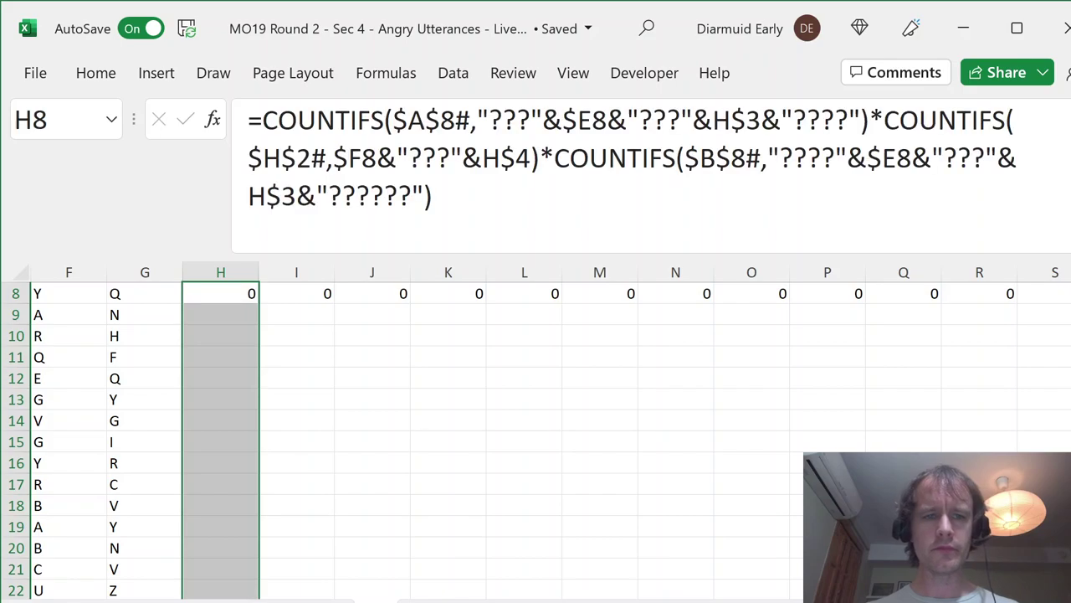
{"action": "key", "text": "ctrl+shift+Right"}
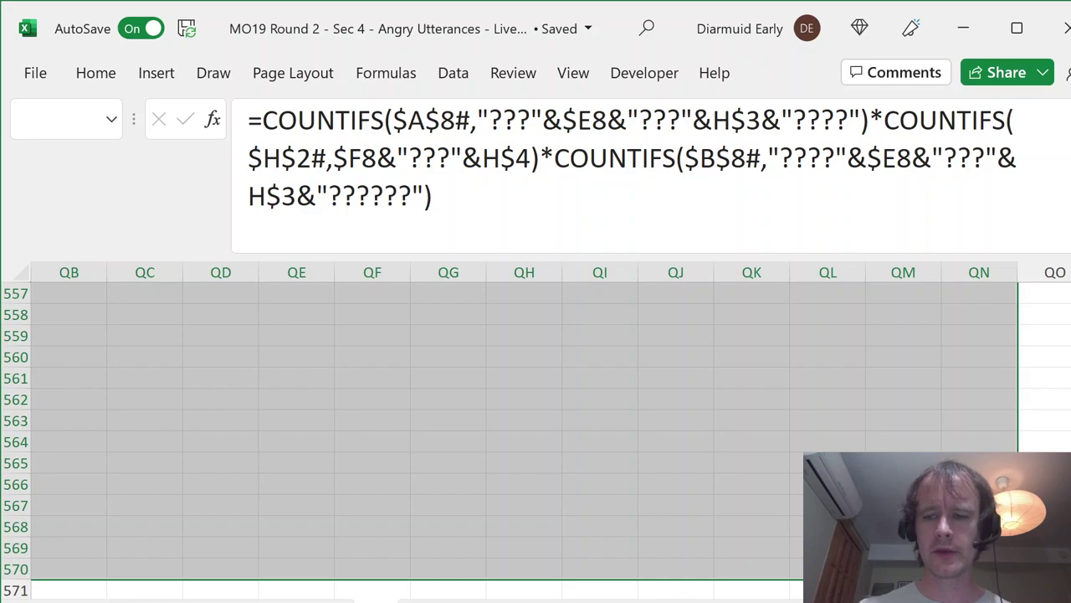
{"action": "left_click", "coordinate": [279, 406]}
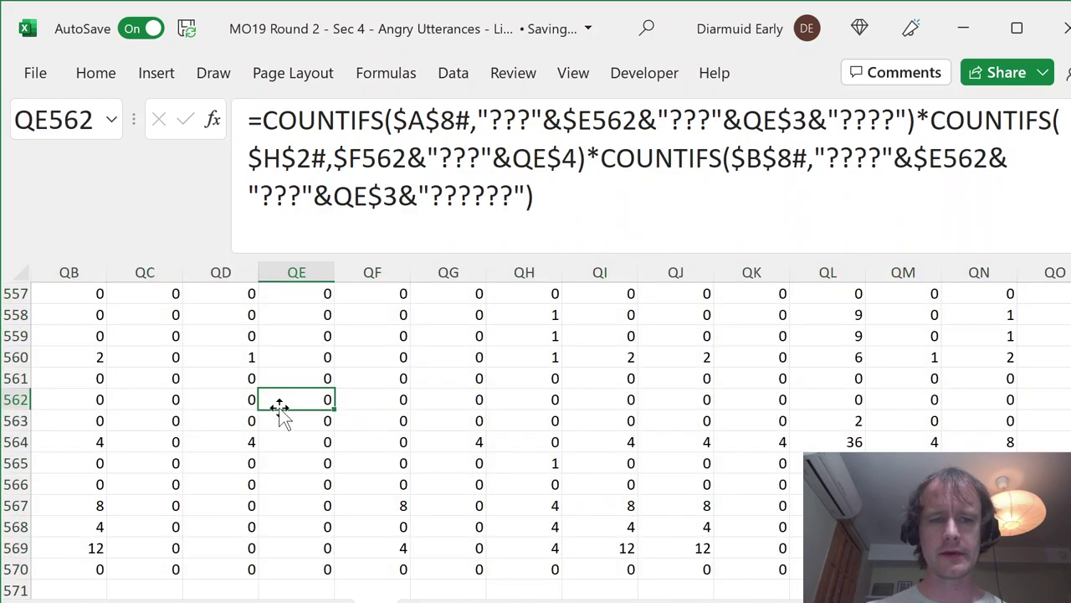
Step: Examine the match counts across the filled block and return to the formula in H8
{"action": "key", "text": "ctrl+Up"}
{"action": "key", "text": "Left"}
{"action": "key", "text": "Up"}
{"action": "key", "text": "Up"}
{"action": "key", "text": "Left"}
{"action": "key", "text": "Left"}
{"action": "key", "text": "Left"}
{"action": "key", "text": "Down"}
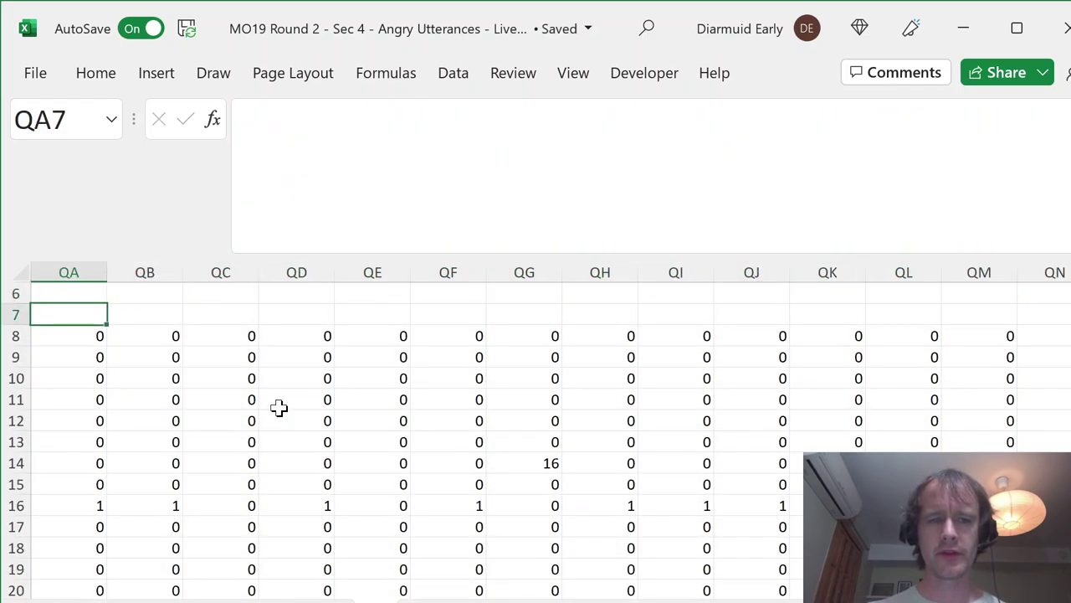
{"action": "key", "text": "Left"}
{"action": "key", "text": "Down"}
{"action": "key", "text": "ctrl+Left"}
{"action": "key", "text": "Up"}
{"action": "key", "text": "Left"}
{"action": "key", "text": "Right"}
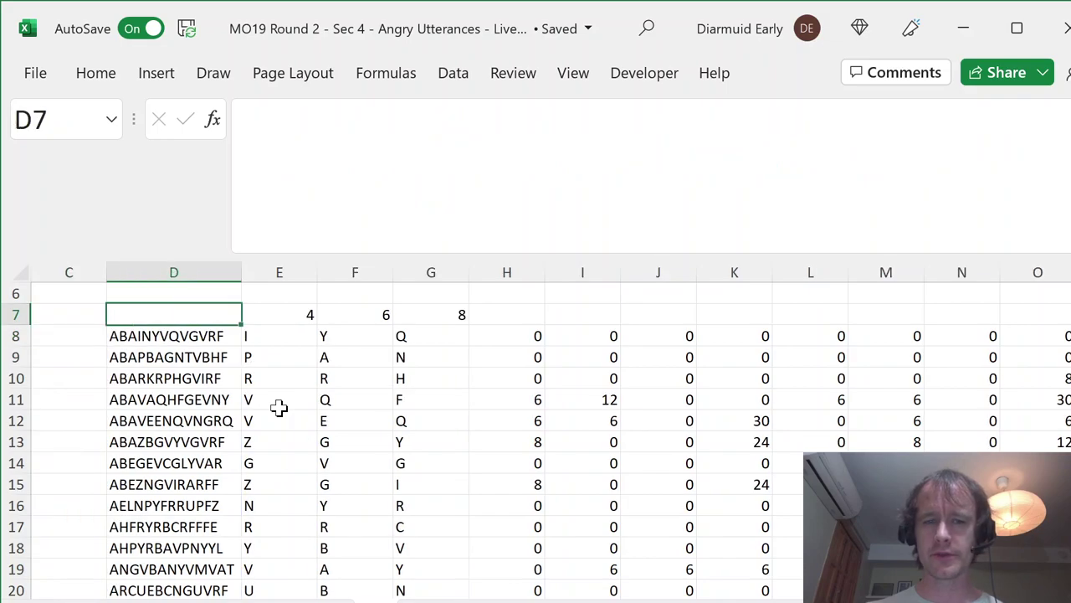
{"action": "key", "text": "Right"}
{"action": "key", "text": "Right"}
{"action": "key", "text": "Right"}
{"action": "key", "text": "Right"}
{"action": "key", "text": "Down"}
{"action": "key", "text": "Right"}
{"action": "key", "text": "Left"}
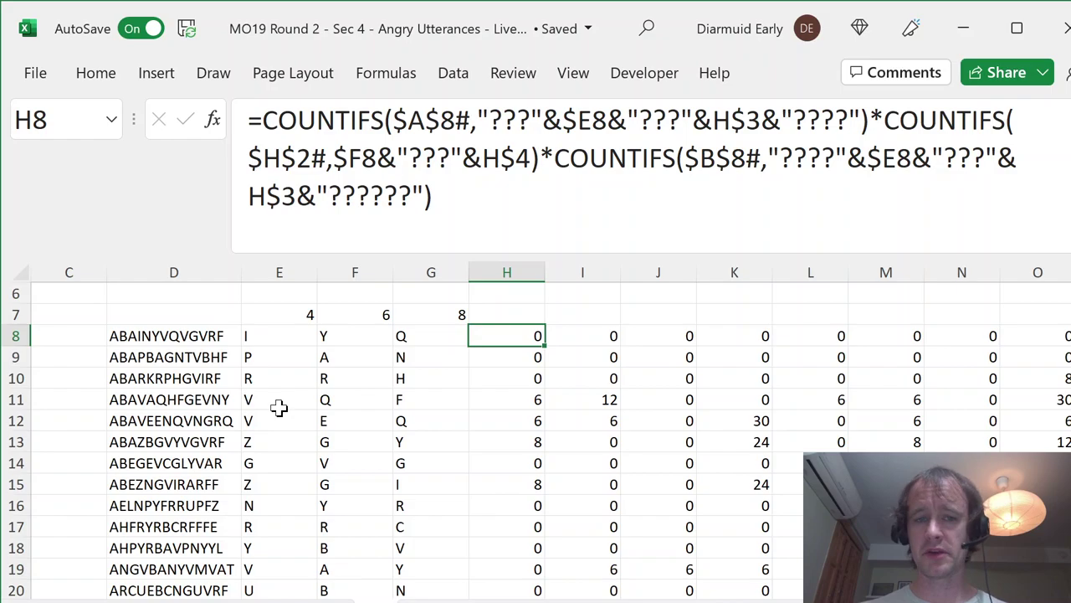
Step: Review the count block from H8 alongside the crossing-letter rows and the word lists beside it
{"action": "key", "text": "ctrl+shift+End"}
{"action": "key", "text": "ctrl+Up"}
{"action": "key", "text": "Up"}
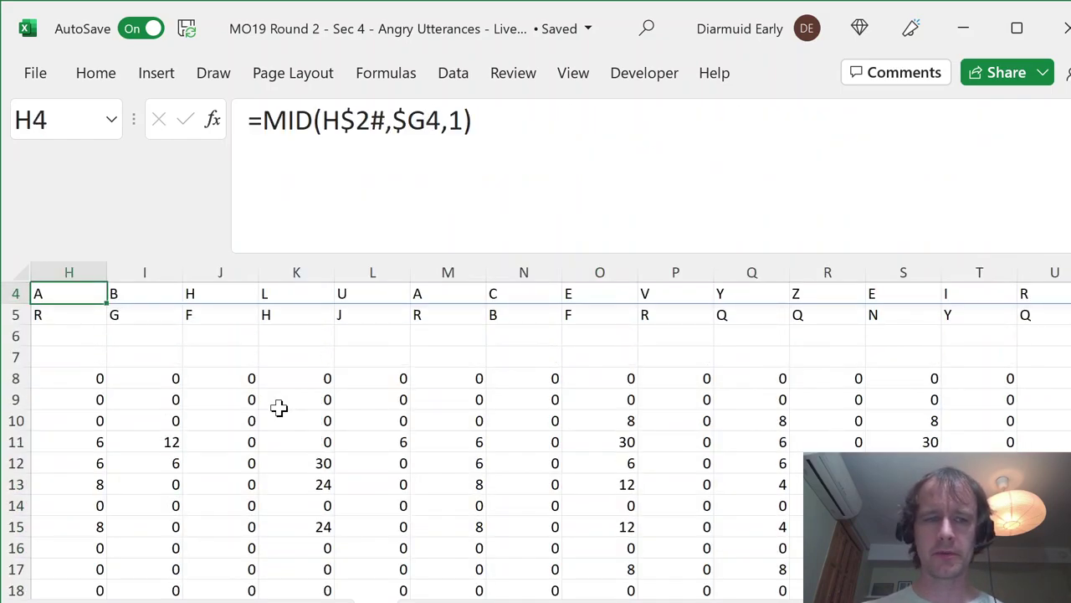
{"action": "key", "text": "Down"}
{"action": "key", "text": "Down"}
{"action": "key", "text": "Down"}
{"action": "key", "text": "Down"}
{"action": "key", "text": "shift+Home"}
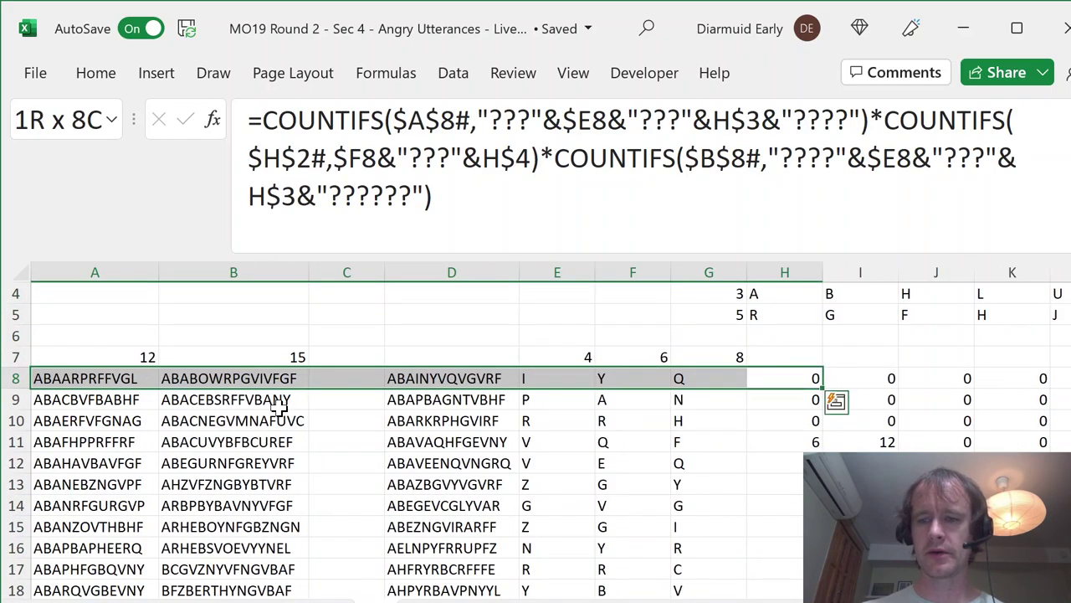
{"action": "key", "text": "Up"}
{"action": "key", "text": "Down"}
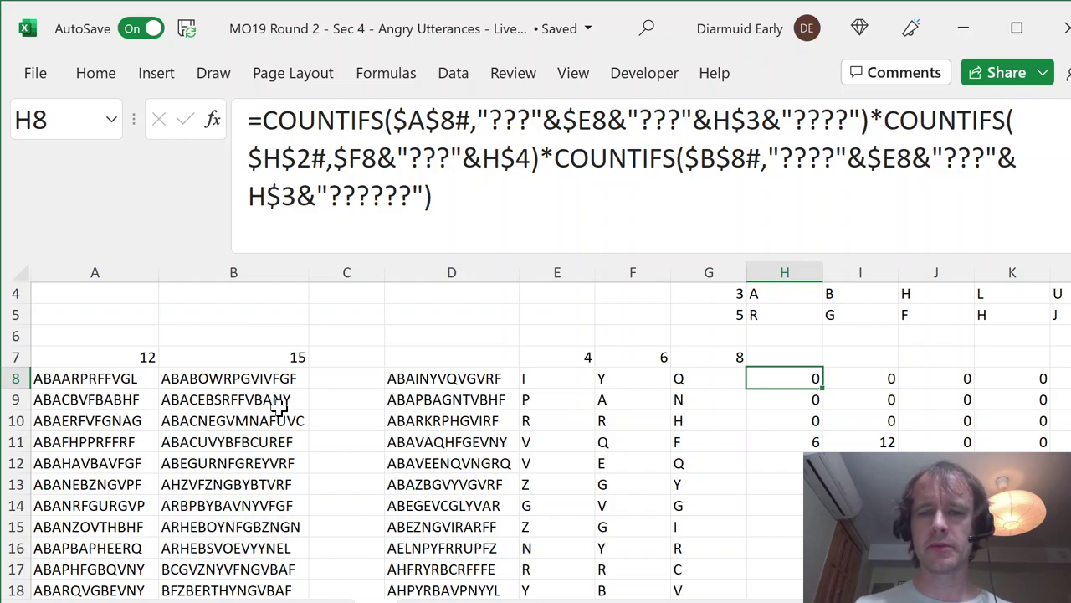
{"action": "key", "text": "ctrl+shift+Up"}
{"action": "key", "text": "ctrl+shift+Up"}
{"action": "key", "text": "ctrl+shift+Up"}
{"action": "key", "text": "Down"}
{"action": "key", "text": "Up"}
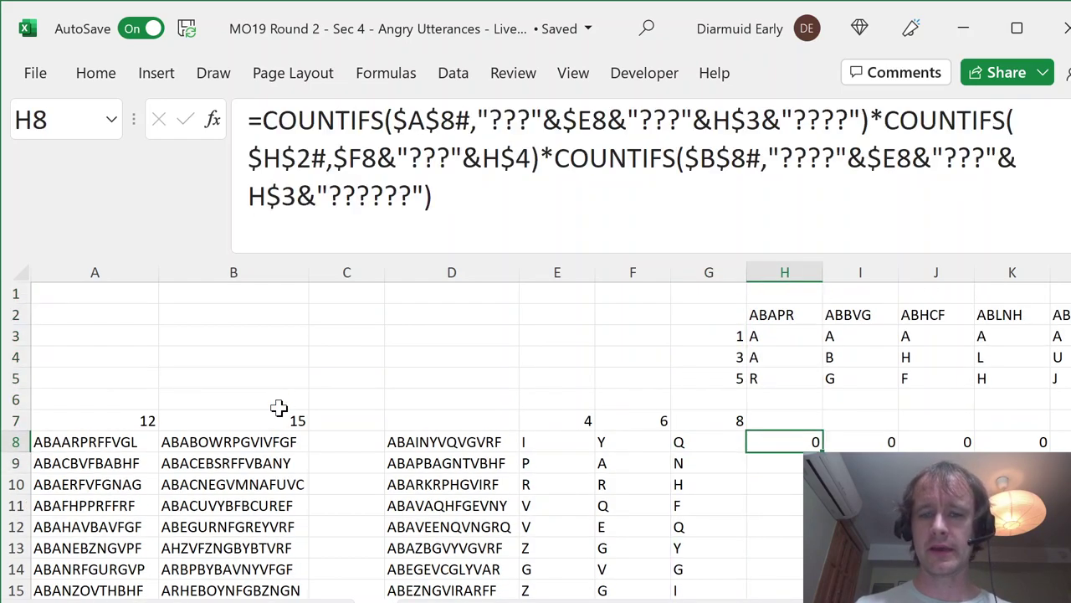
Step: Select the full count block H8:QN570 to check it, and go back to the start of the sheet
{"action": "key", "text": "ctrl+shift+End"}
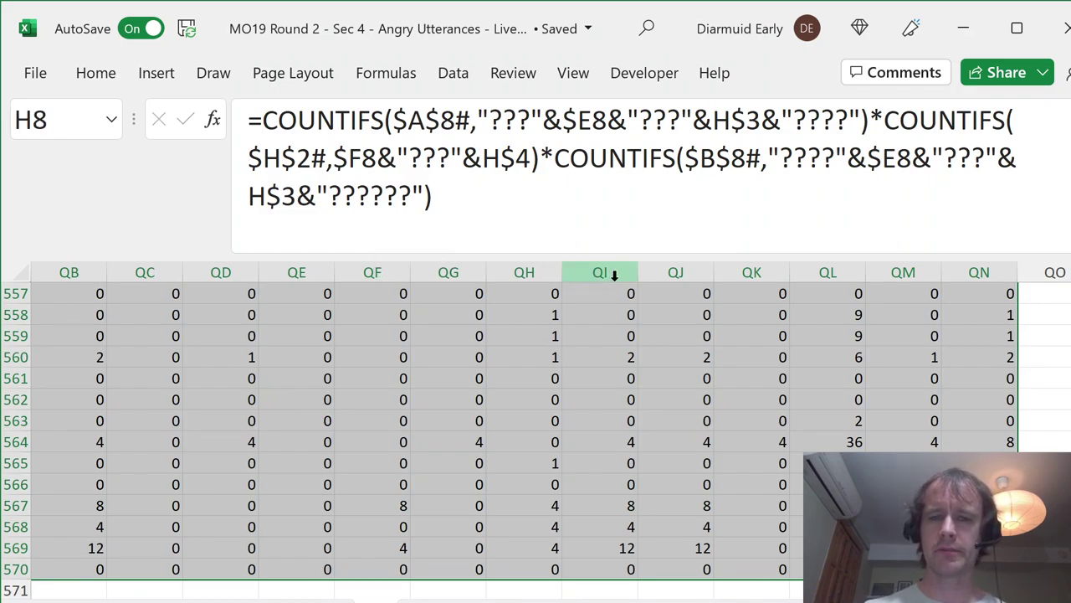
{"action": "key", "text": "Left"}
{"action": "key", "text": "Left"}
{"action": "key", "text": "Up"}
{"action": "key", "text": "Up"}
{"action": "key", "text": "Left"}
{"action": "key", "text": "Up"}
{"action": "key", "text": "ctrl+Home"}
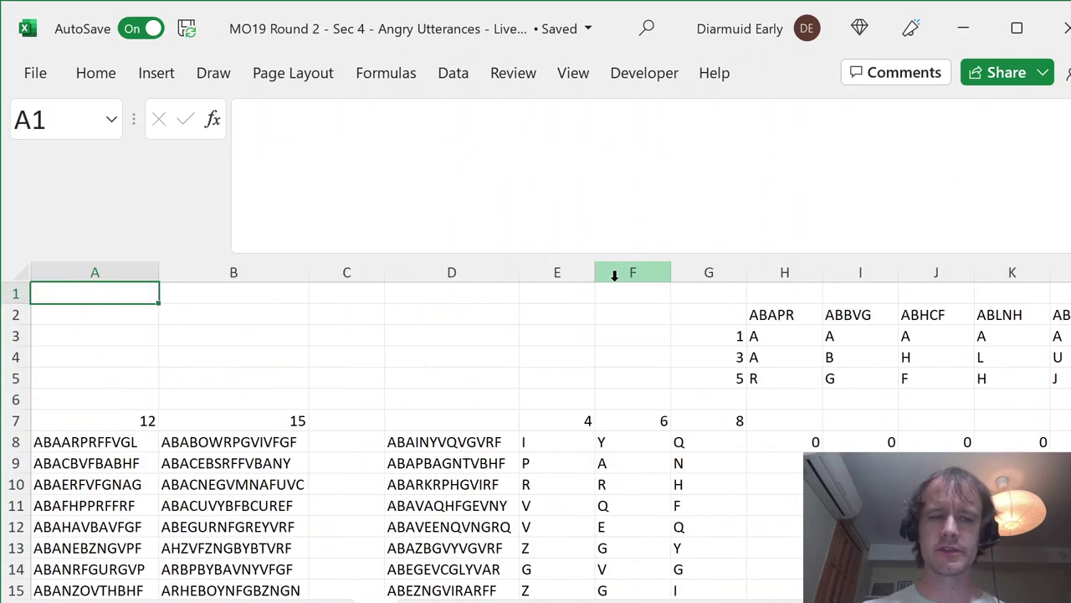
Step: Insert a new column E before the extracted crossing letters and head it "Count matches" in E7
{"action": "key", "text": "Right"}
{"action": "key", "text": "Down"}
{"action": "key", "text": "Down"}
{"action": "key", "text": "Right"}
{"action": "key", "text": "Down"}
{"action": "key", "text": "Right"}
{"action": "key", "text": "Right"}
{"action": "key", "text": "Right"}
{"action": "key", "text": "Down"}
{"action": "key", "text": "Right"}
{"action": "key", "text": "Down"}
{"action": "key", "text": "Down"}
{"action": "key", "text": "Down"}
{"action": "key", "text": "Right"}
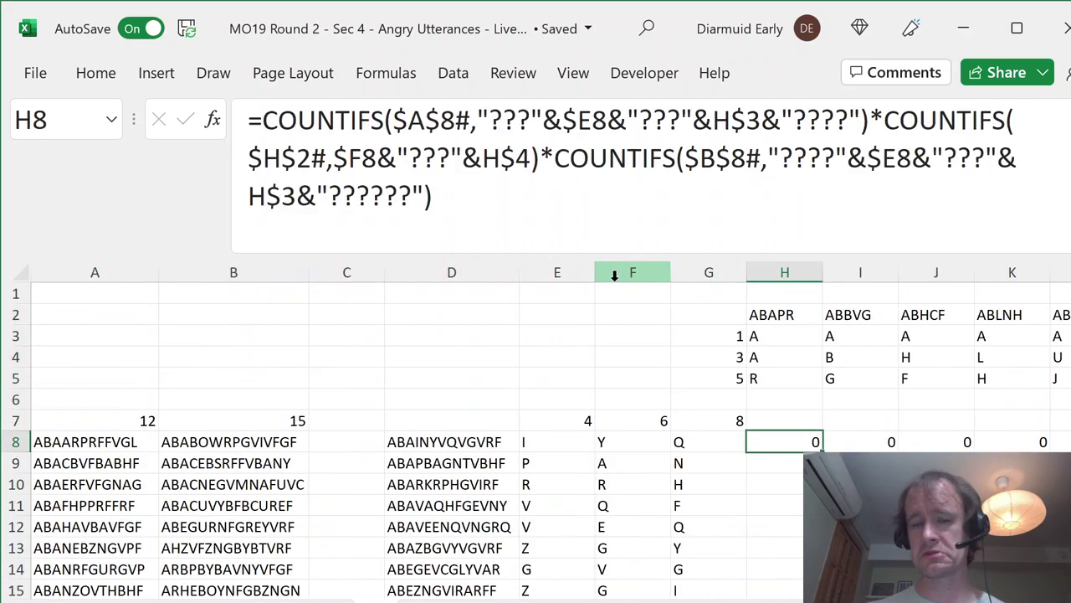
{"action": "key", "text": "Left"}
{"action": "key", "text": "Left"}
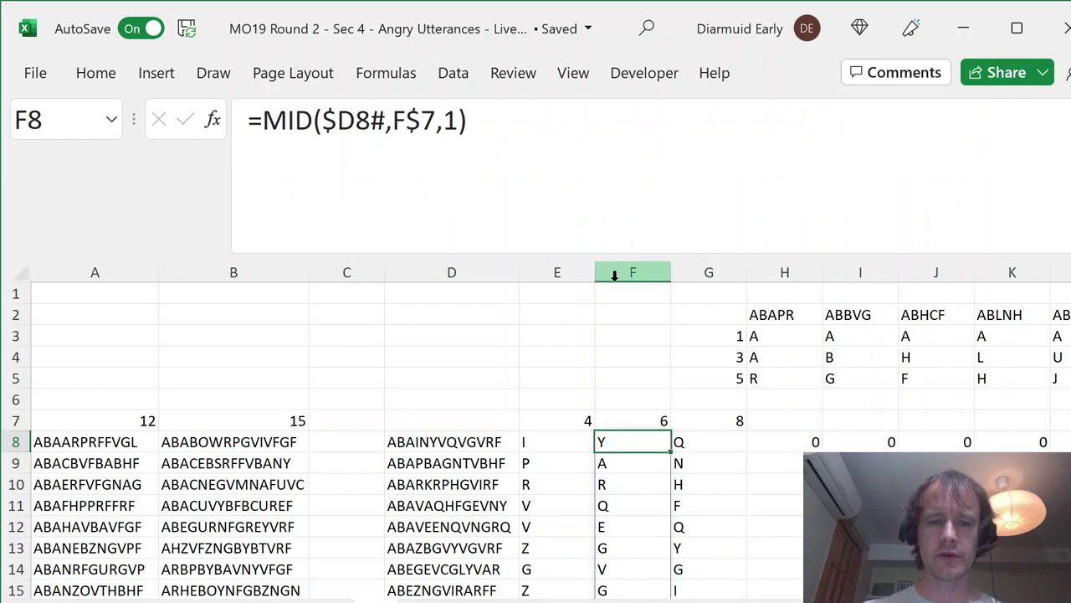
{"action": "key", "text": "Left"}
{"action": "key", "text": "alt"}
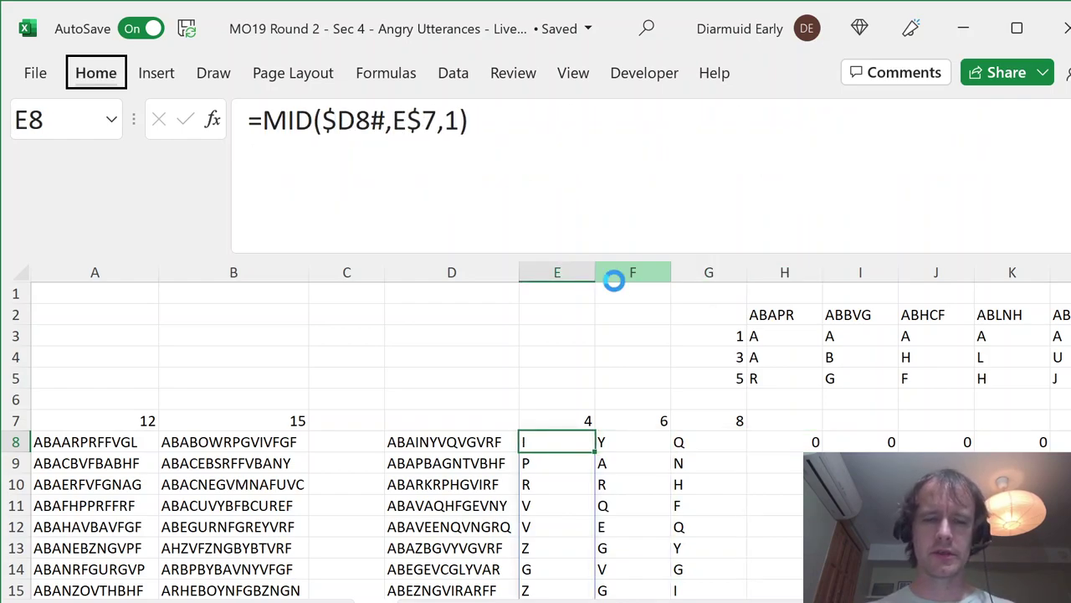
{"action": "key", "text": "h"}
{"action": "key", "text": "i"}
{"action": "key", "text": "c"}
{"action": "key", "text": "Up"}
{"action": "type", "text": "Count matches"}
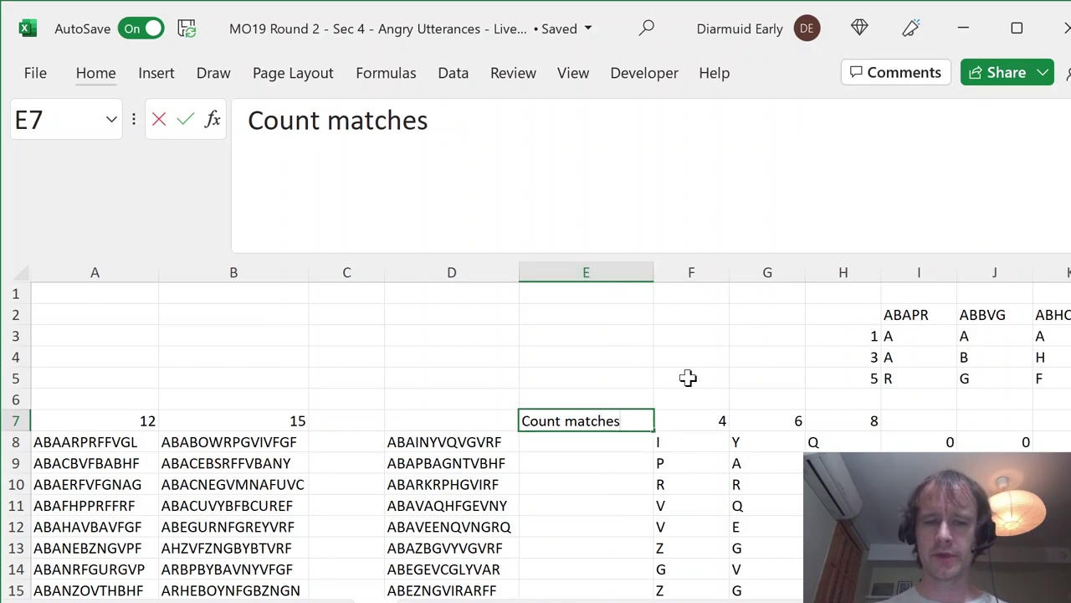
Step: Enter =COUNTIF(I8:QO8,">0") in E8 to count the non-zero matches for the first candidate word
{"action": "left_click", "coordinate": [568, 437]}
{"action": "type", "text": "=c"}
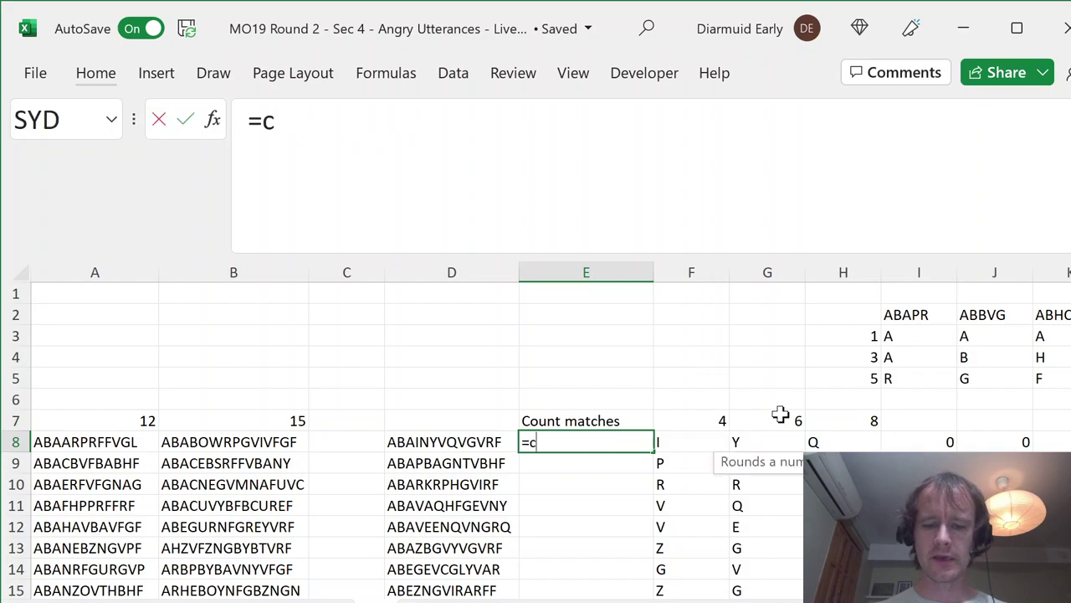
{"action": "type", "text": "ountif"}
{"action": "key", "text": "Tab"}
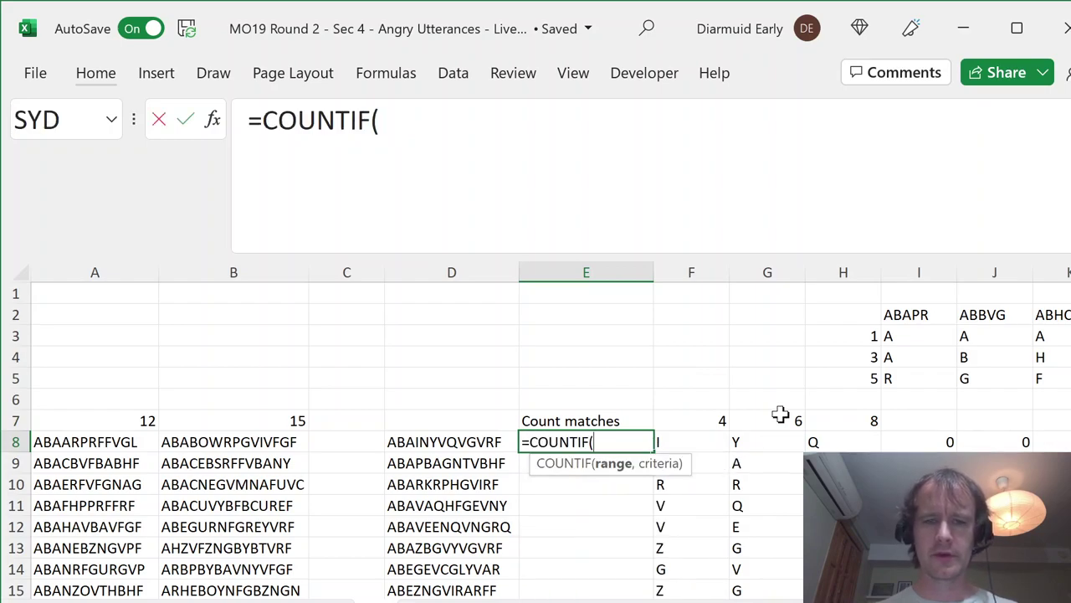
{"action": "key", "text": "Right"}
{"action": "key", "text": "Right"}
{"action": "key", "text": "Right"}
{"action": "key", "text": "Right"}
{"action": "key", "text": "ctrl+shift+Right"}
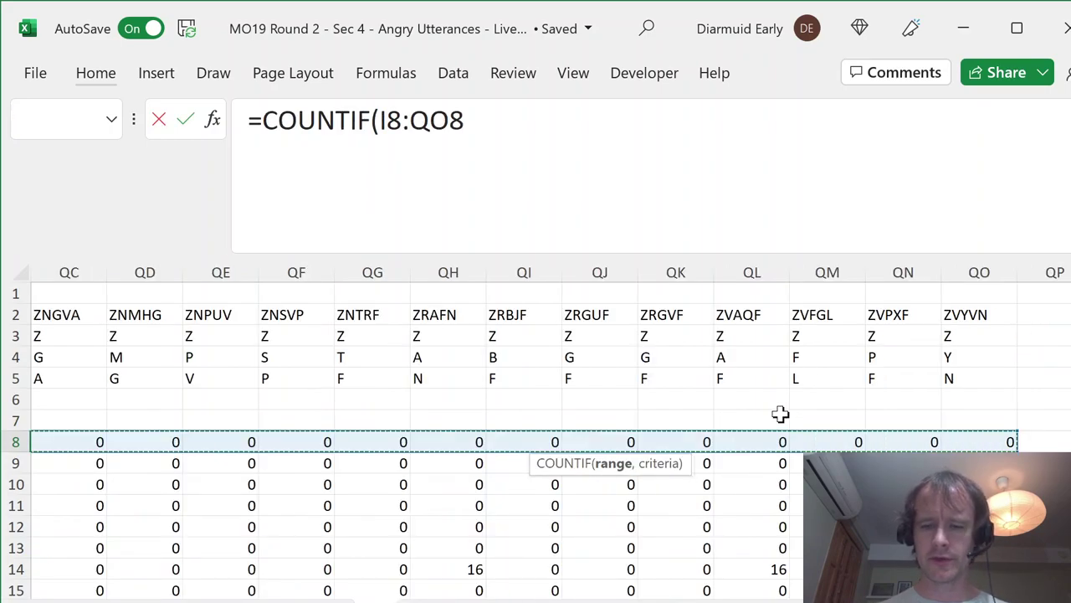
{"action": "type", "text": ",\"?"}
{"action": "key", "text": "BackSpace"}
{"action": "type", "text": ">"}
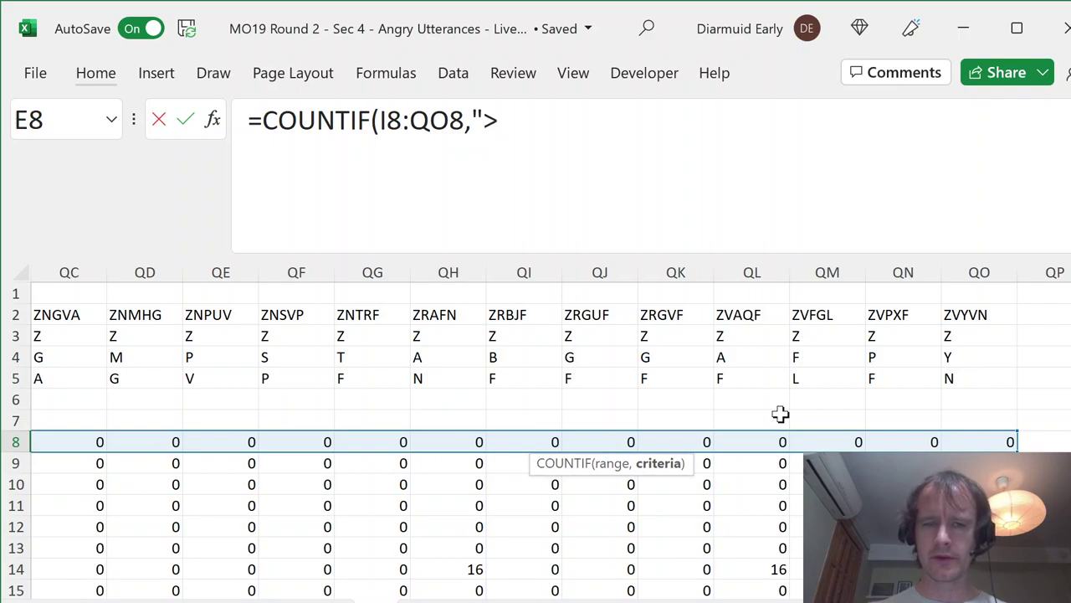
{"action": "type", "text": "0\")"}
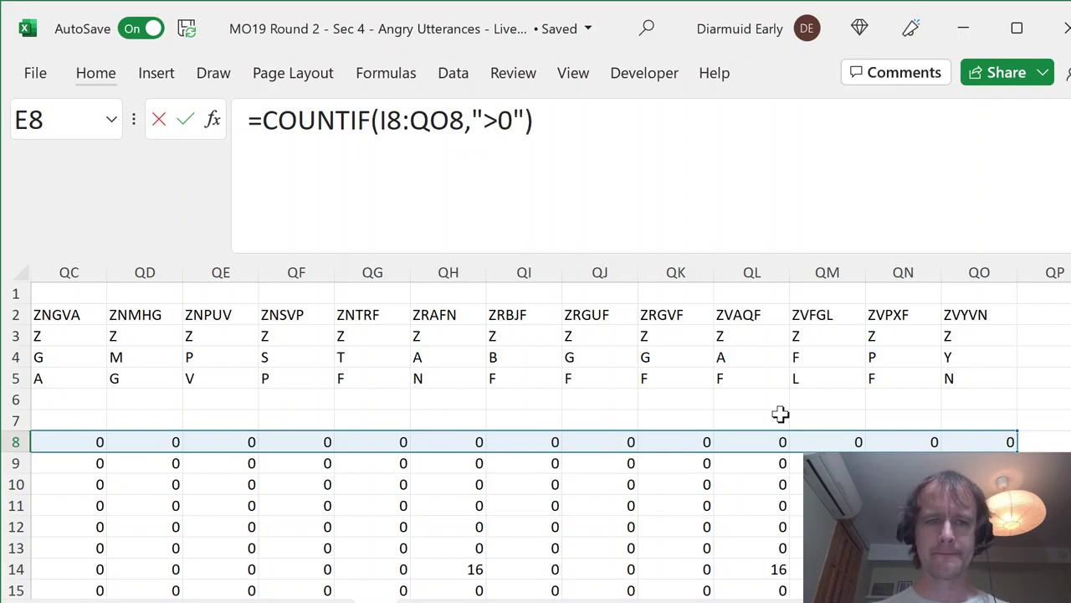
{"action": "key", "text": "Return"}
Step: Fill the COUNTIF formula from E8 down to E570, the last candidate word's row
{"action": "key", "text": "Left"}
{"action": "key", "text": "ctrl+Down"}
{"action": "key", "text": "Right"}
{"action": "key", "text": "ctrl+shift+Up"}
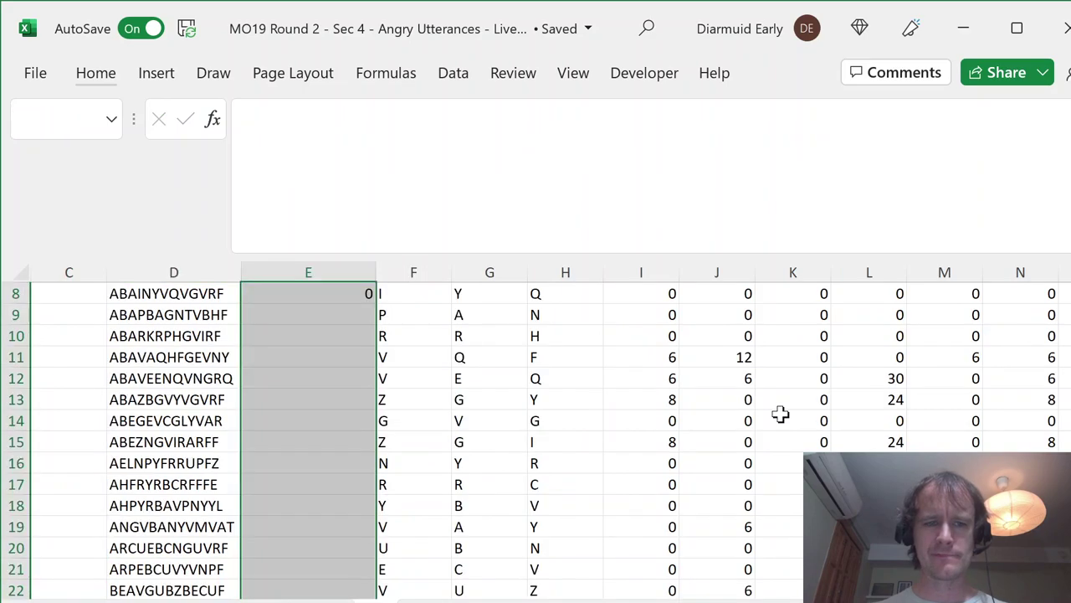
{"action": "key", "text": "ctrl+d"}
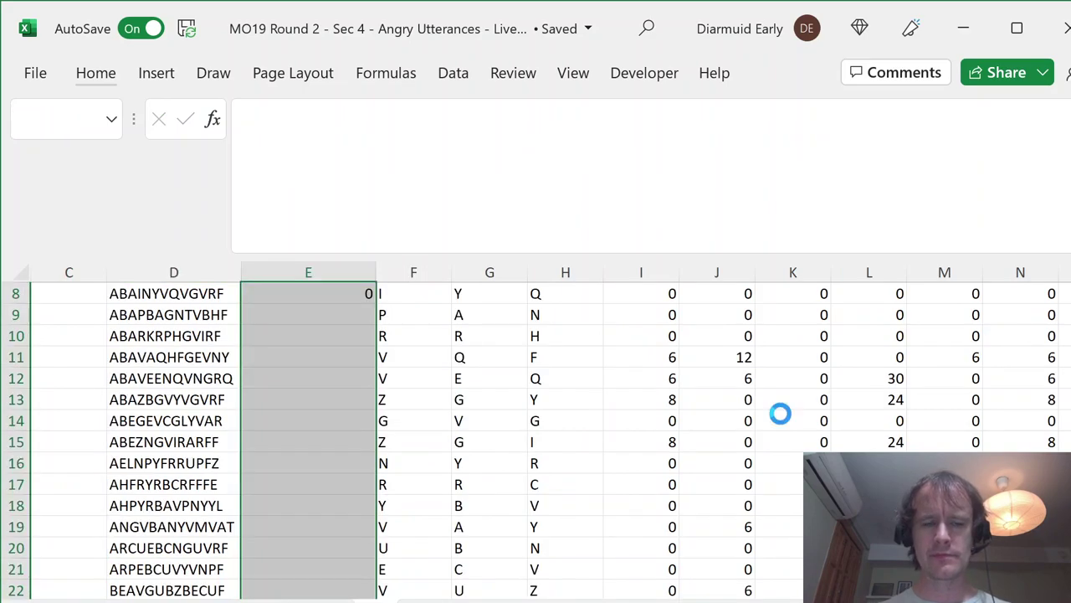
Step: Add an autofilter to the range D7:H570, with row 7 as its header row
{"action": "key", "text": "ctrl+period"}
{"action": "key", "text": "Up"}
{"action": "key", "text": "Up"}
{"action": "key", "text": "Down"}
{"action": "key", "text": "Left"}
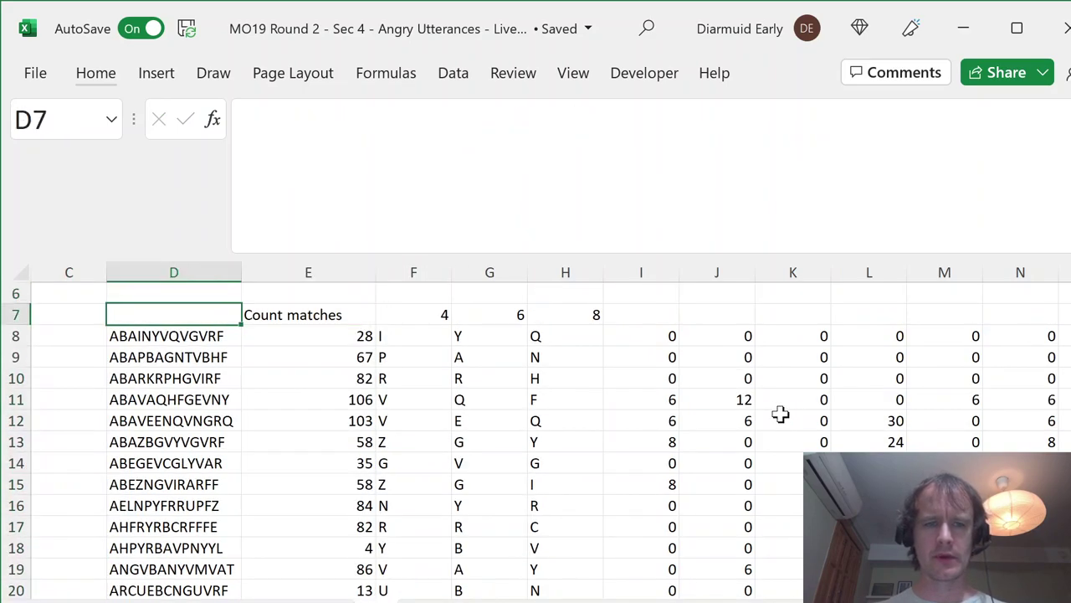
{"action": "key", "text": "ctrl+shift+Right"}
{"action": "key", "text": "ctrl+shift+Right"}
{"action": "key", "text": "shift+Down"}
{"action": "key", "text": "ctrl+shift+Down"}
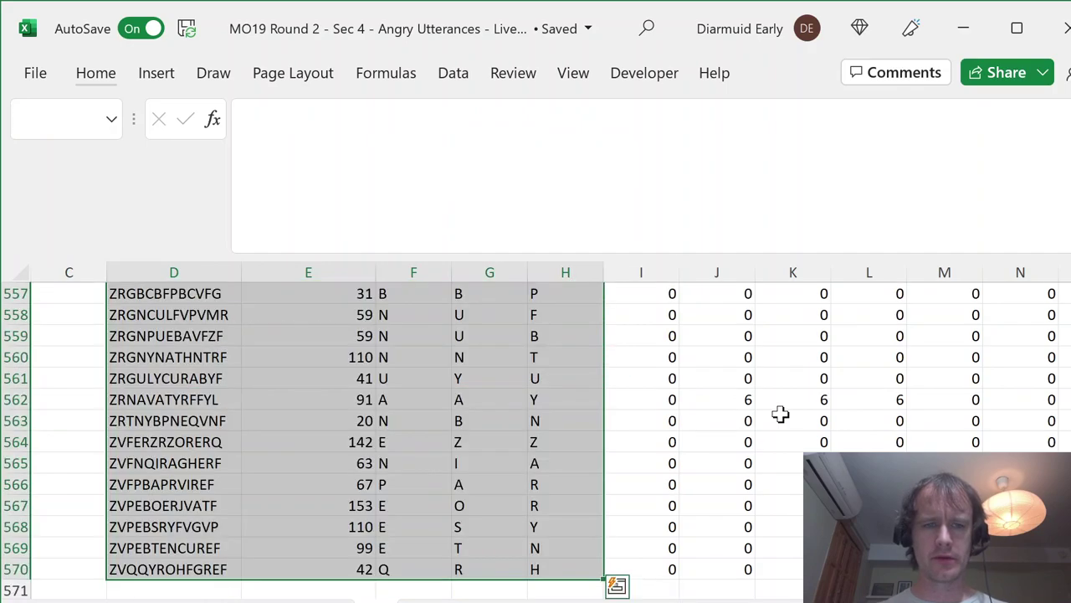
{"action": "key", "text": "alt"}
{"action": "key", "text": "d"}
{"action": "key", "text": "f"}
{"action": "key", "text": "f"}
Step: Check the filter values of the Count matches column and the counts in its first and last rows
{"action": "key", "text": "Up"}
{"action": "key", "text": "Down"}
{"action": "key", "text": "Right"}
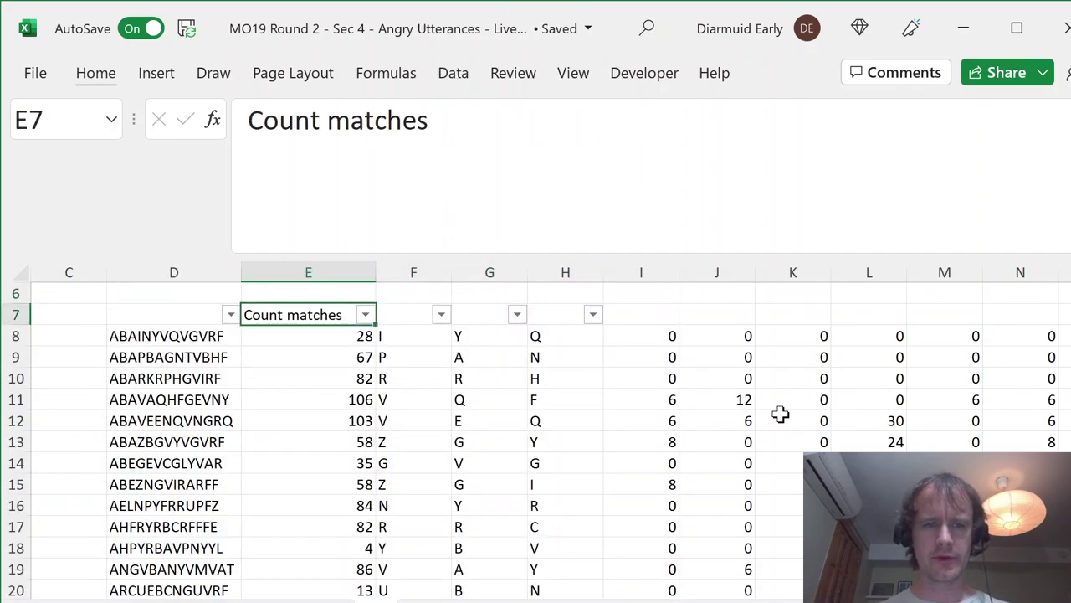
{"action": "key", "text": "alt+Down"}
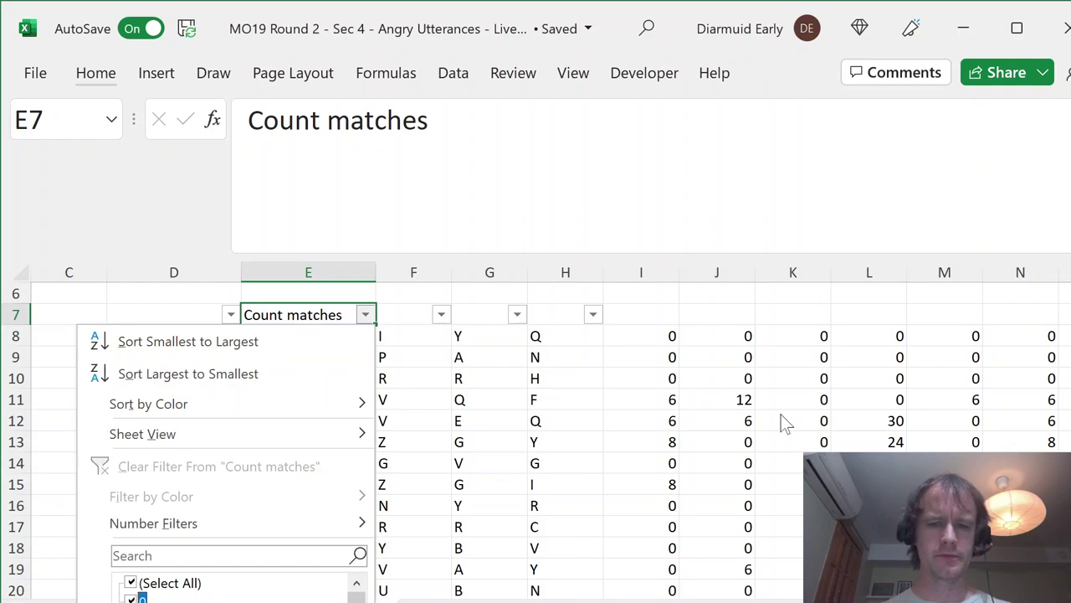
{"action": "key", "text": "Escape"}
{"action": "key", "text": "Down"}
{"action": "key", "text": "ctrl+Down"}
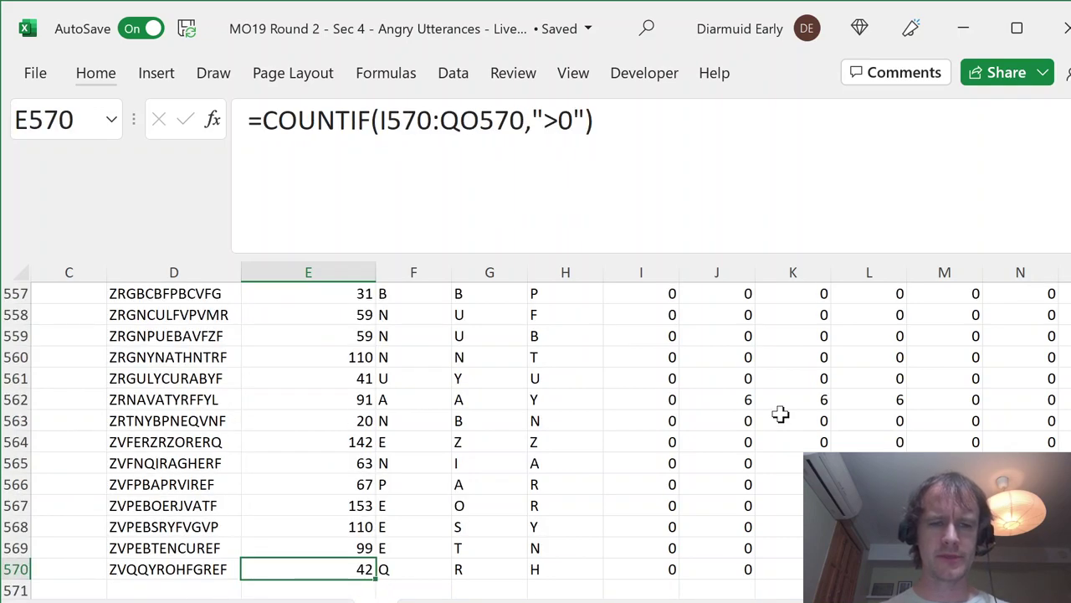
{"action": "key", "text": "ctrl+Up"}
{"action": "key", "text": "Down"}
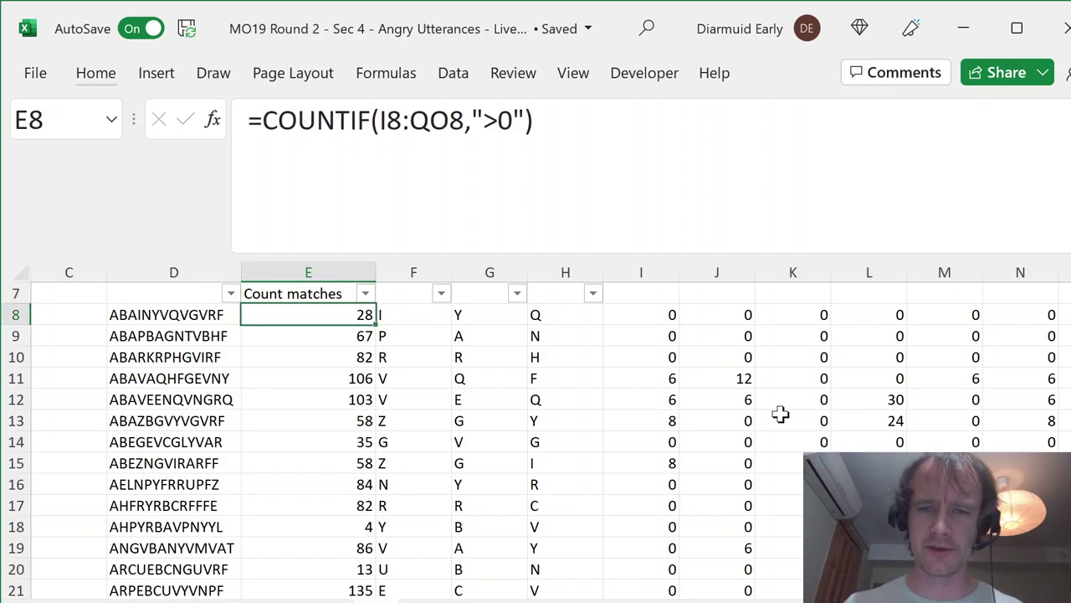
Step: Re-enter the COUNTIF formula throughout E8:E570 and check the Count matches filter values again
{"action": "key", "text": "ctrl+shift+Down"}
{"action": "key", "text": "ctrl+BackSpace"}
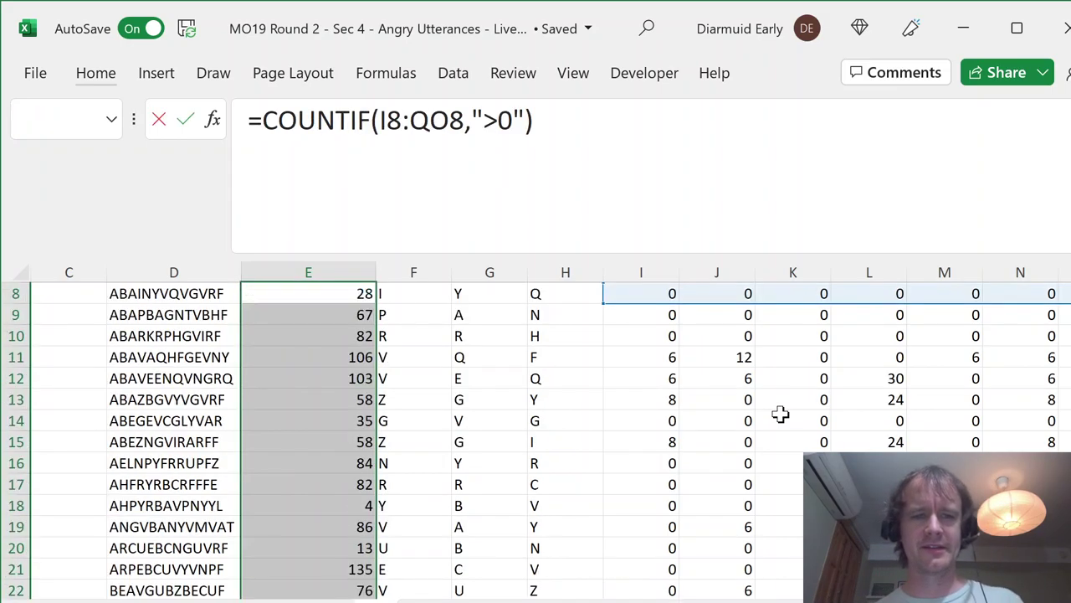
{"action": "key", "text": "ctrl+Return"}
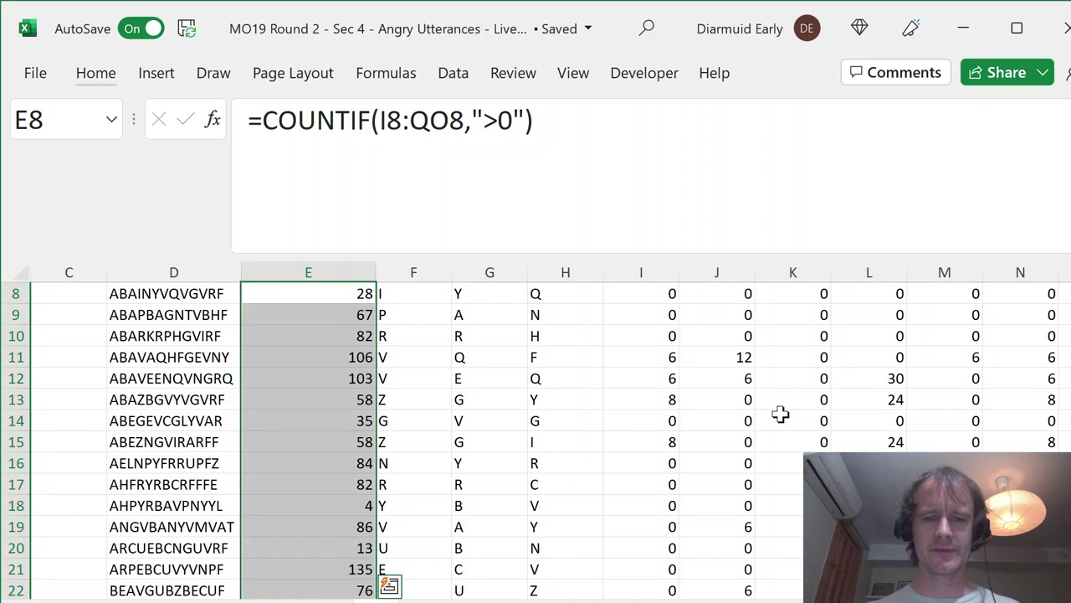
{"action": "key", "text": "Up"}
{"action": "key", "text": "alt+Down"}
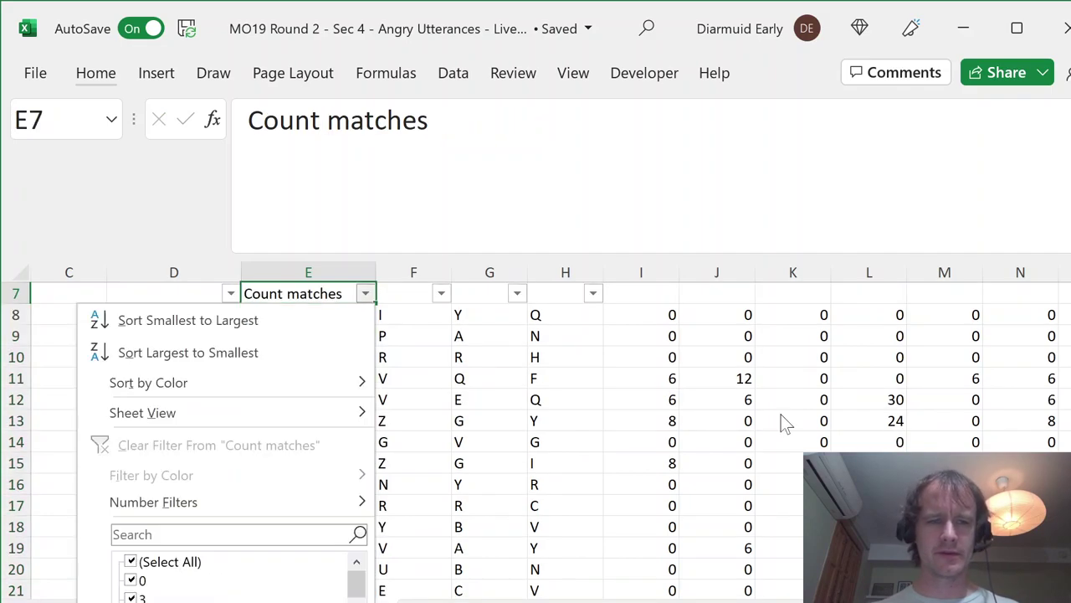
{"action": "key", "text": "Escape"}
Step: Examine the three-part COUNTIFS formula in I8, checking its wildcards and crossing-letter references against the word lists
{"action": "key", "text": "Down"}
{"action": "key", "text": "Right"}
{"action": "key", "text": "Right"}
{"action": "key", "text": "Right"}
{"action": "key", "text": "Right"}
{"action": "key", "text": "ctrl+shift+Up"}
{"action": "key", "text": "ctrl+shift+Up"}
{"action": "key", "text": "ctrl+shift+Up"}
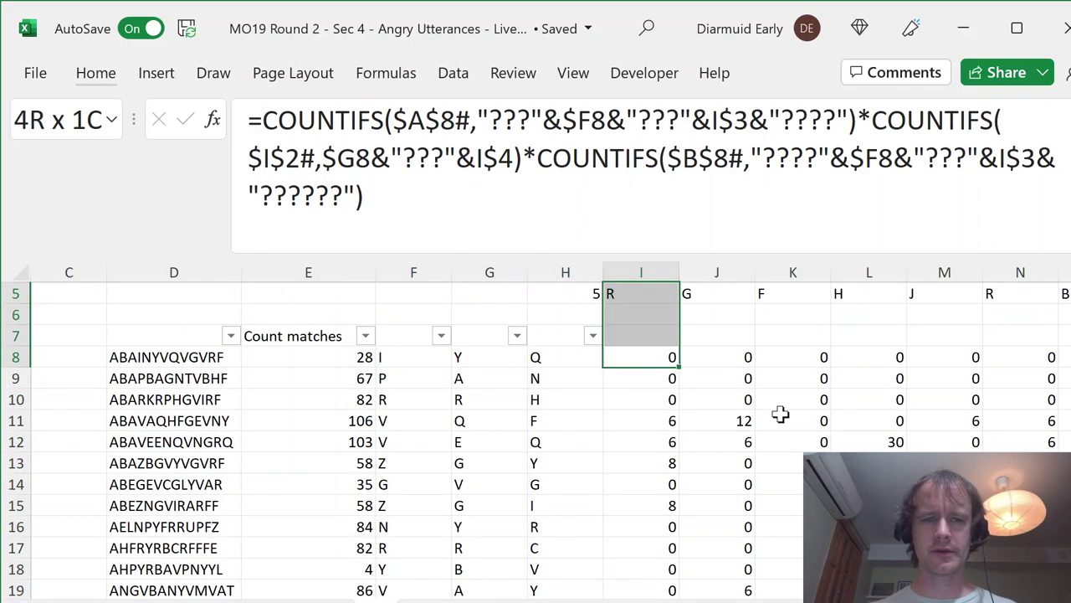
{"action": "key", "text": "ctrl+shift+Left"}
{"action": "key", "text": "ctrl+shift+Left"}
{"action": "key", "text": "ctrl+shift+Left"}
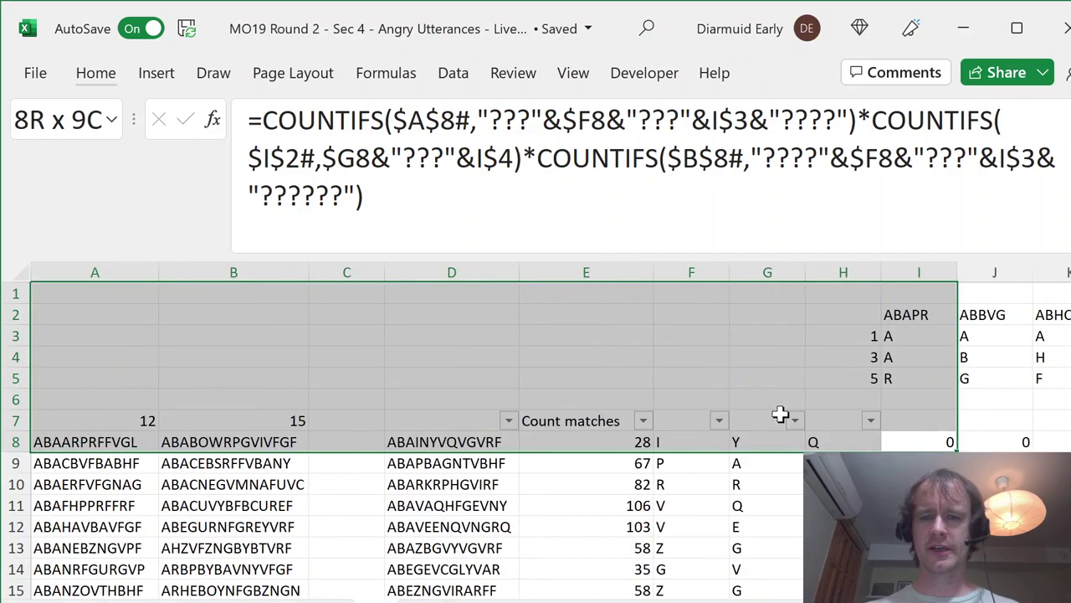
{"action": "key", "text": "shift+BackSpace"}
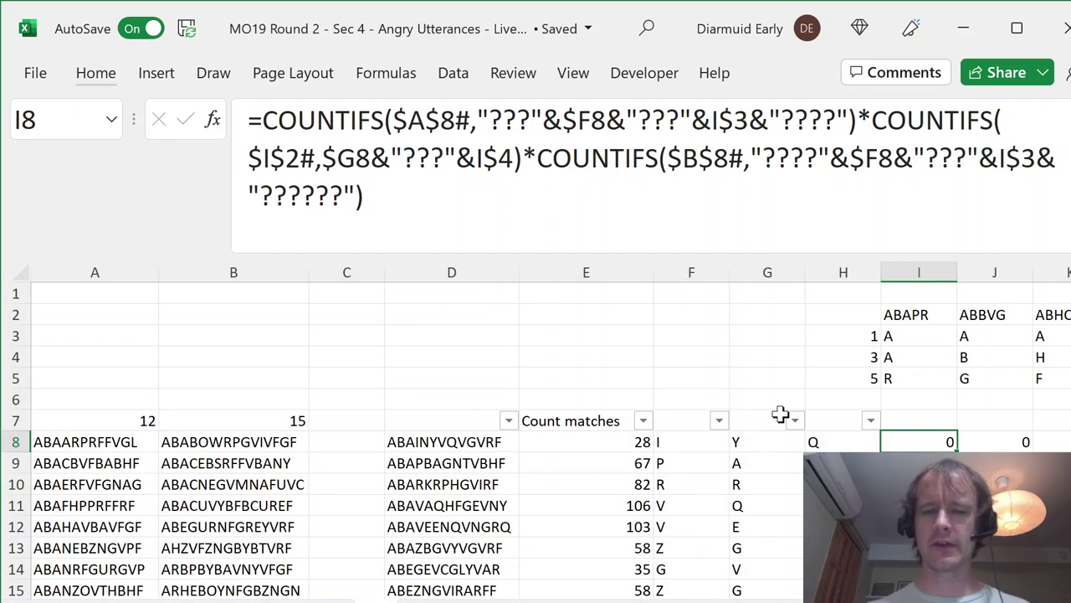
{"action": "key", "text": "F2"}
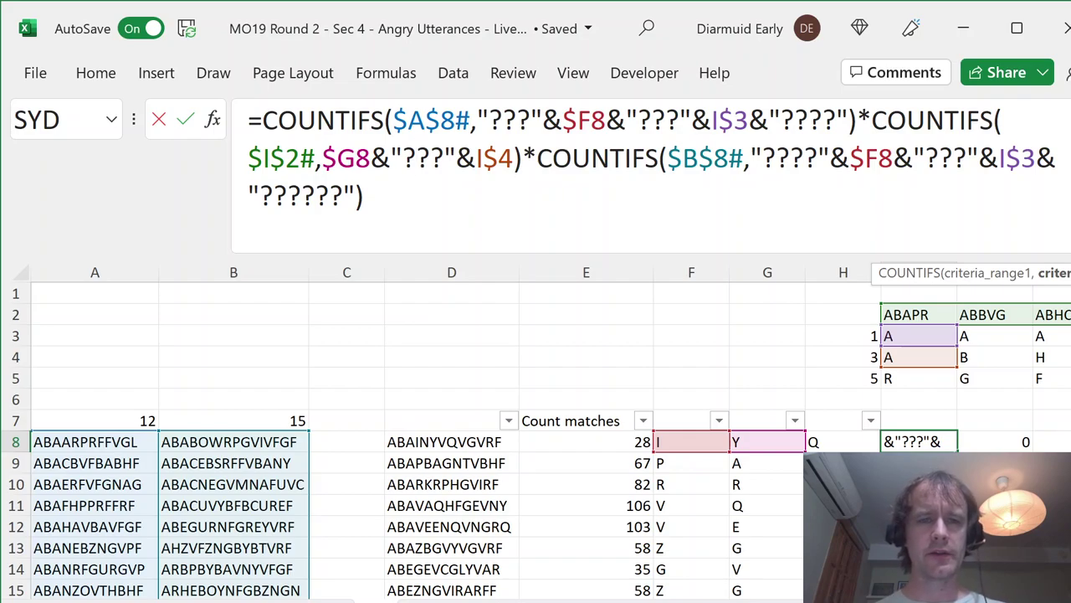
{"action": "left_click_drag", "start_coordinate": [490, 119], "coordinate": [543, 119]}
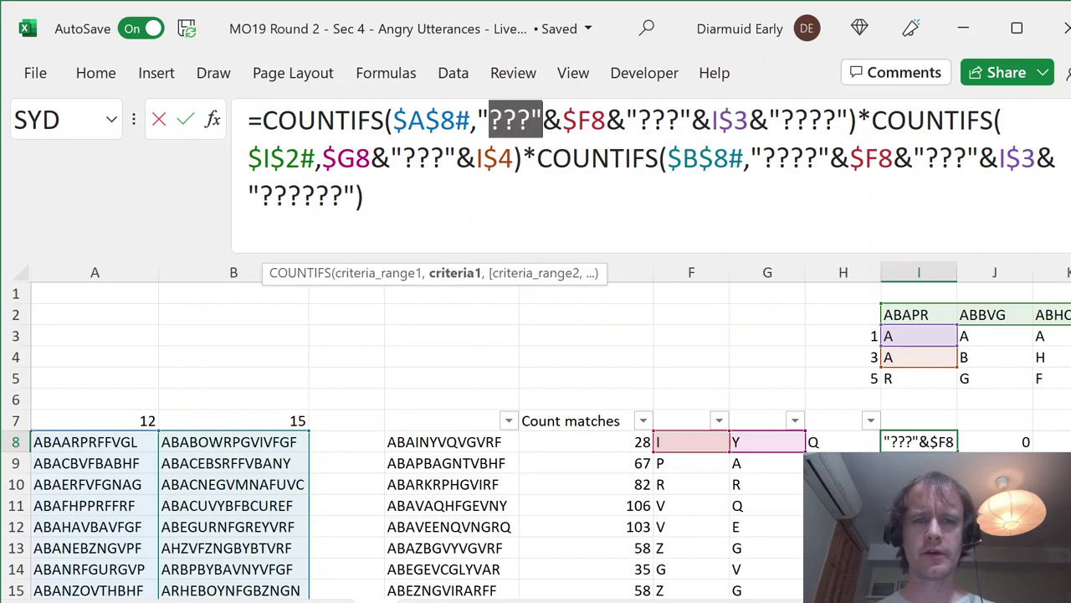
{"action": "left_click", "coordinate": [590, 120]}
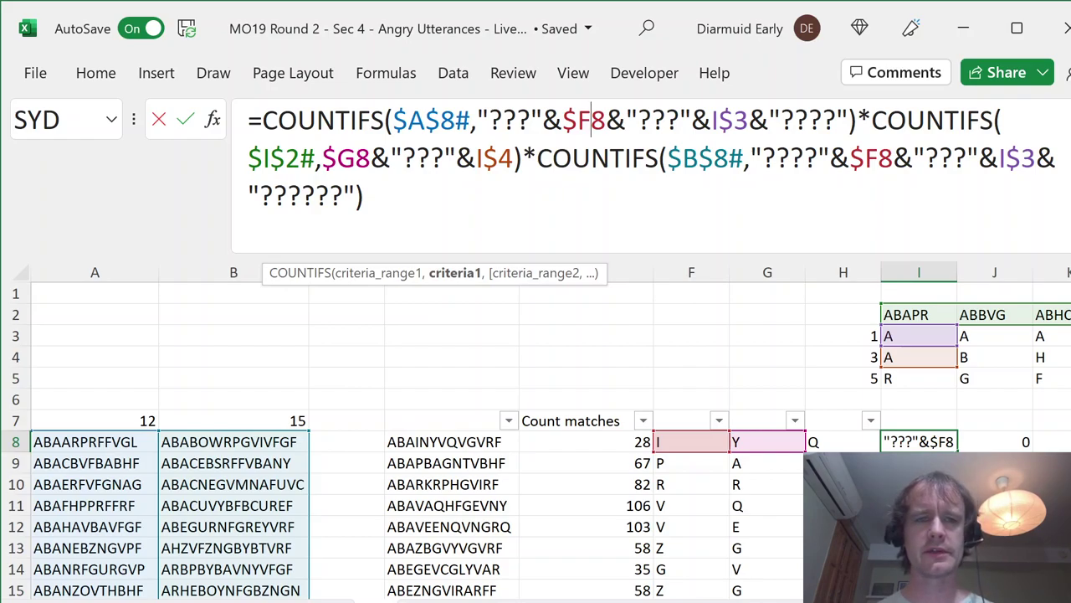
{"action": "left_click", "coordinate": [356, 158]}
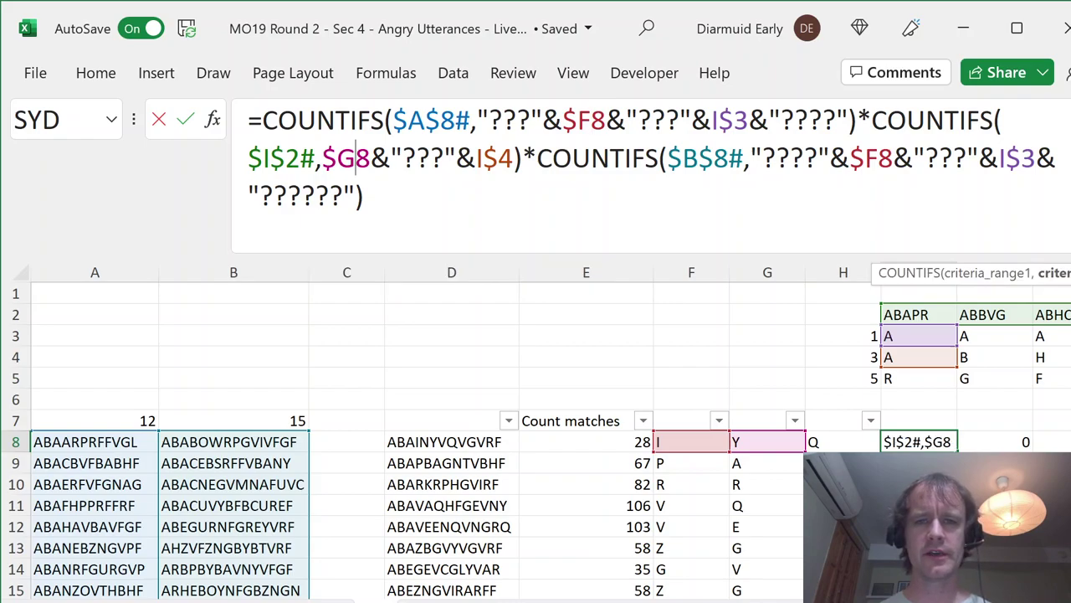
{"action": "left_click", "coordinate": [719, 119]}
{"action": "left_click", "coordinate": [498, 158]}
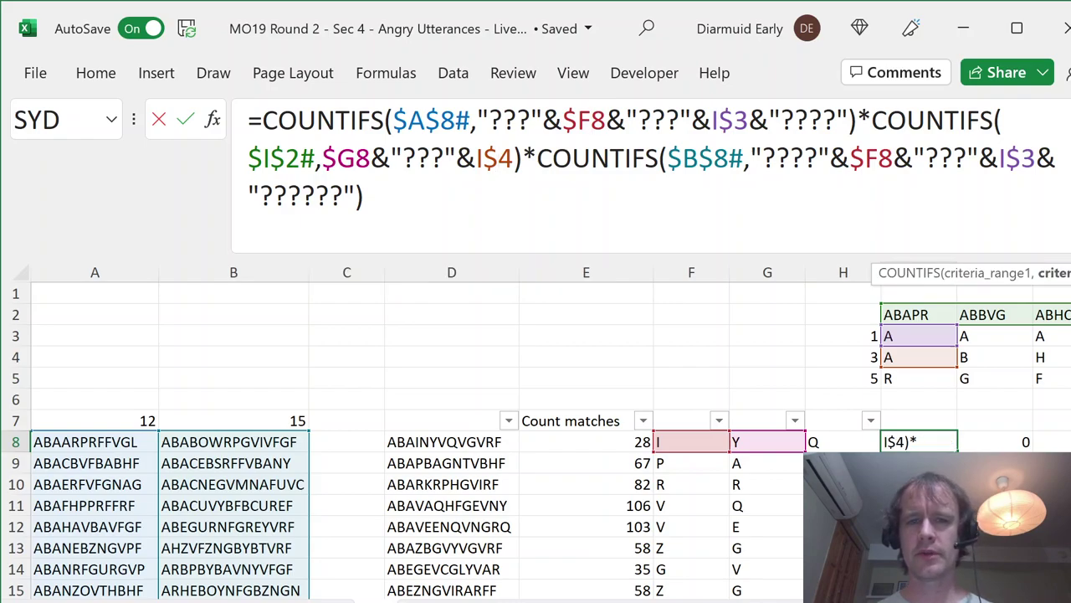
Step: Correct the third COUNTIFS in I8 to reference $H8 and I$5, and refill the formula across I8:QO570
{"action": "left_click", "coordinate": [878, 158]}
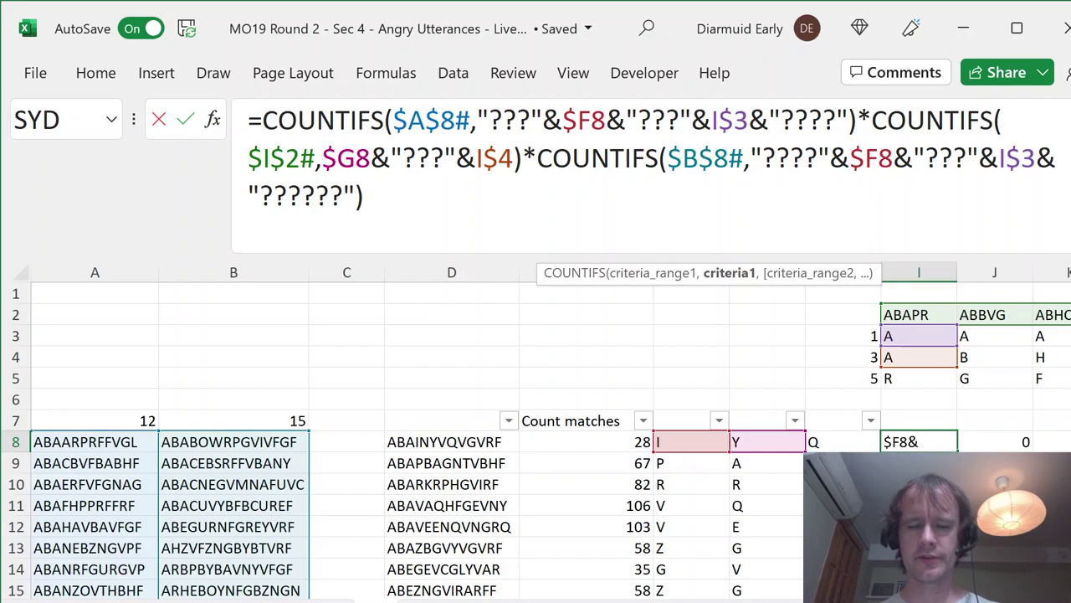
{"action": "key", "text": "BackSpace"}
{"action": "type", "text": "h"}
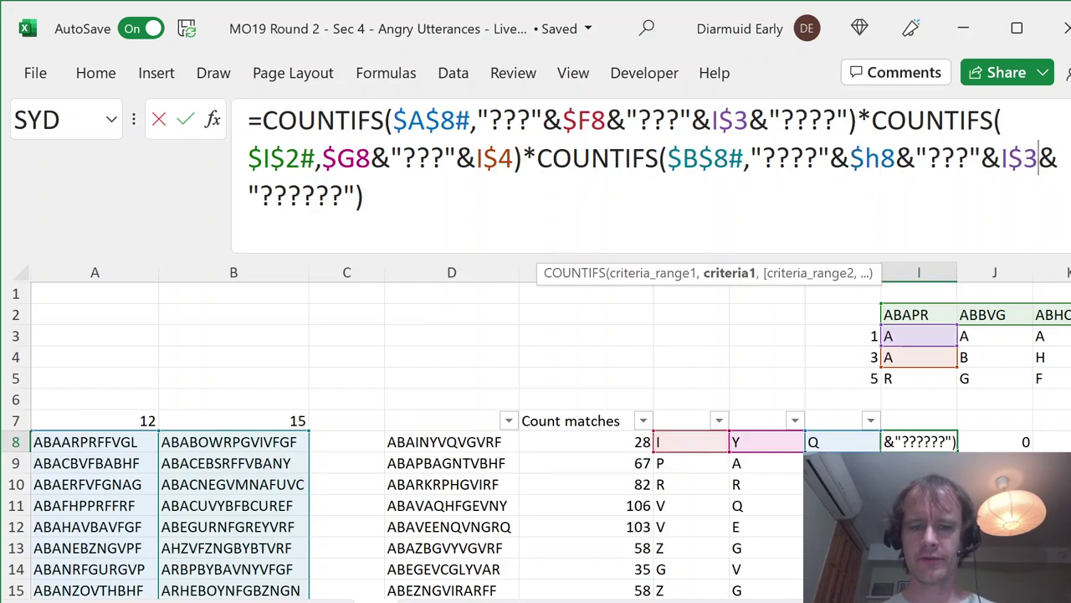
{"action": "key", "text": "BackSpace"}
{"action": "type", "text": "5"}
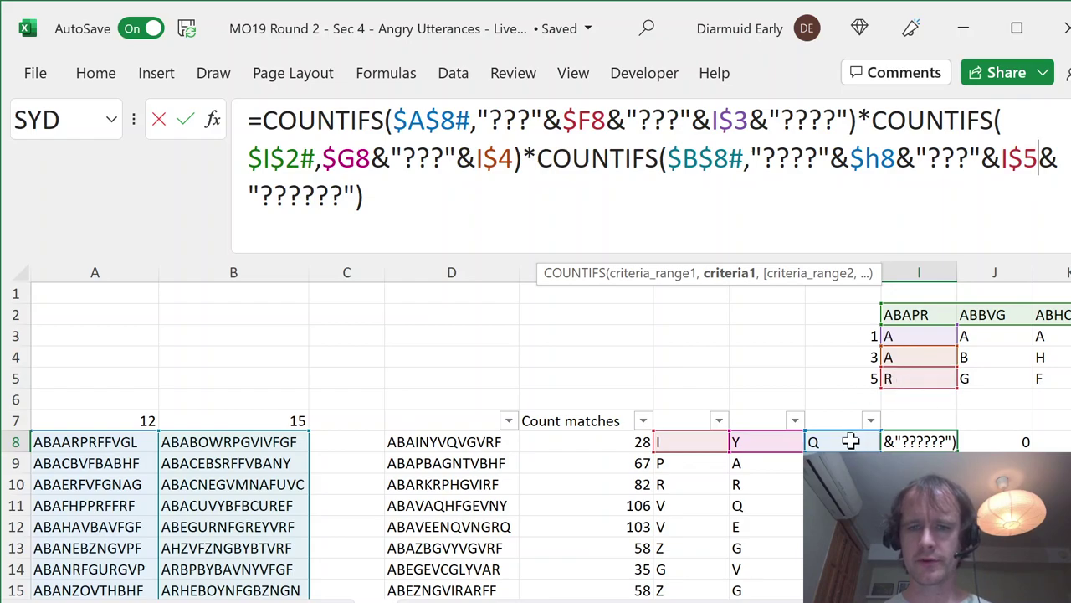
{"action": "key", "text": "ctrl+Return"}
{"action": "key", "text": "ctrl+shift+End"}
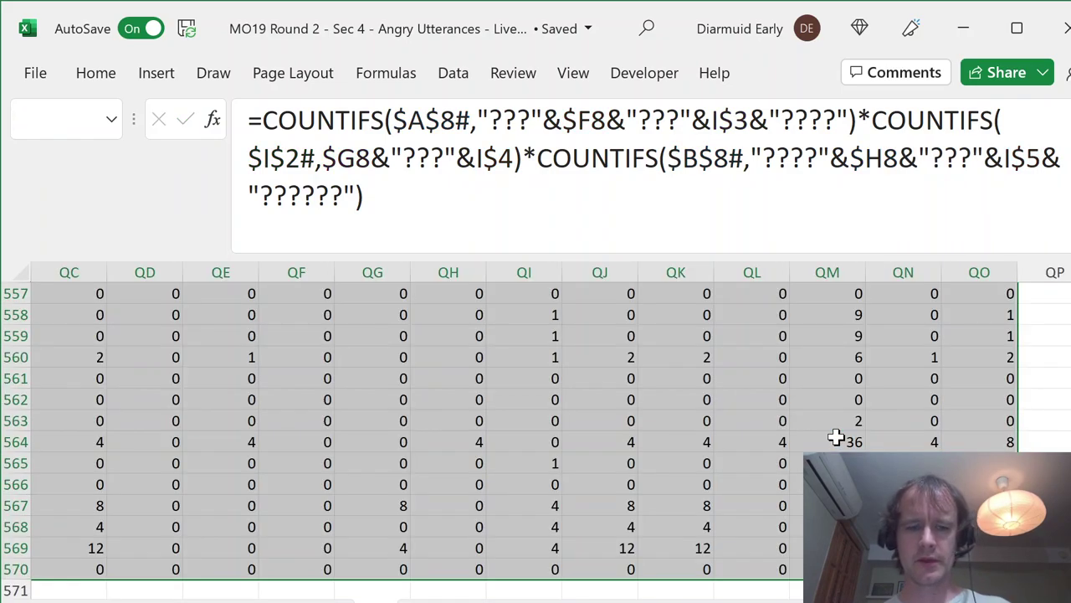
{"action": "key", "text": "F2"}
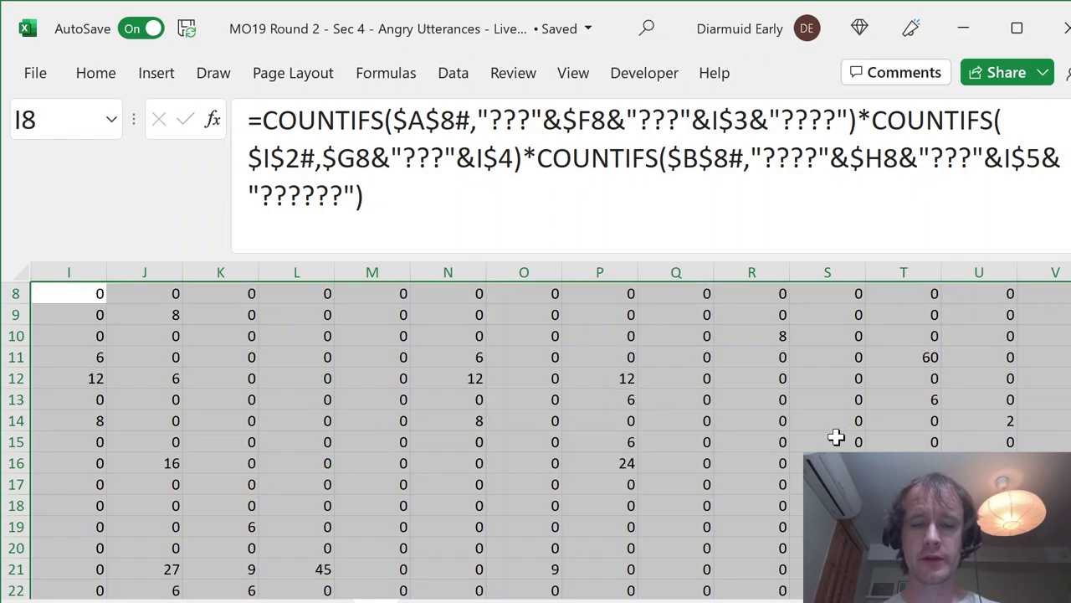
Step: Filter the Count matches column to show only the words with a count of 1
{"action": "key", "text": "Left"}
{"action": "key", "text": "Left"}
{"action": "key", "text": "Left"}
{"action": "key", "text": "Left"}
{"action": "key", "text": "Up"}
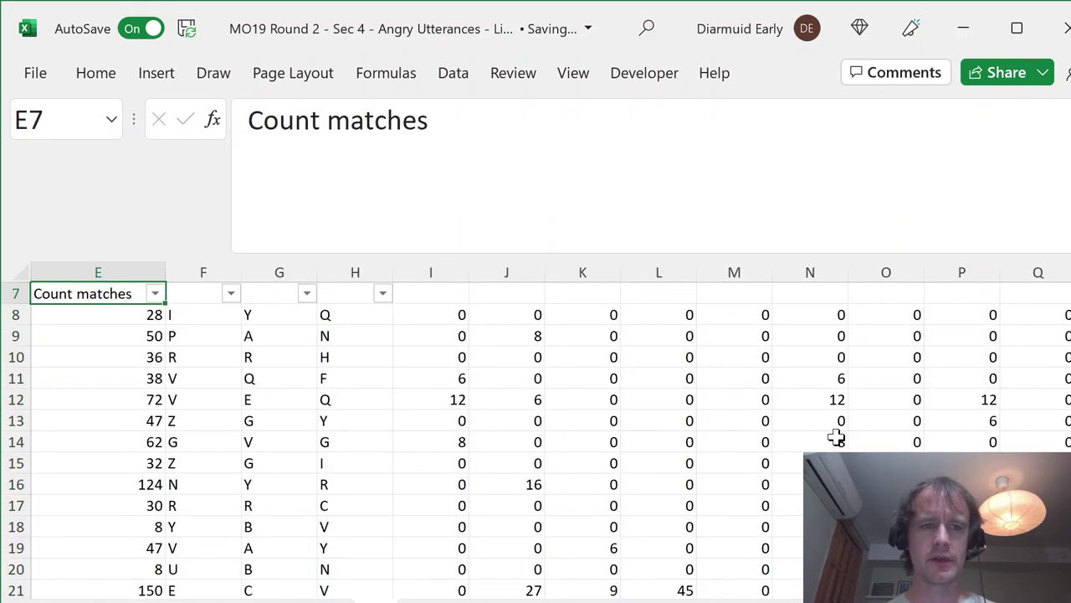
{"action": "key", "text": "Up"}
{"action": "key", "text": "Down"}
{"action": "key", "text": "alt+Down"}
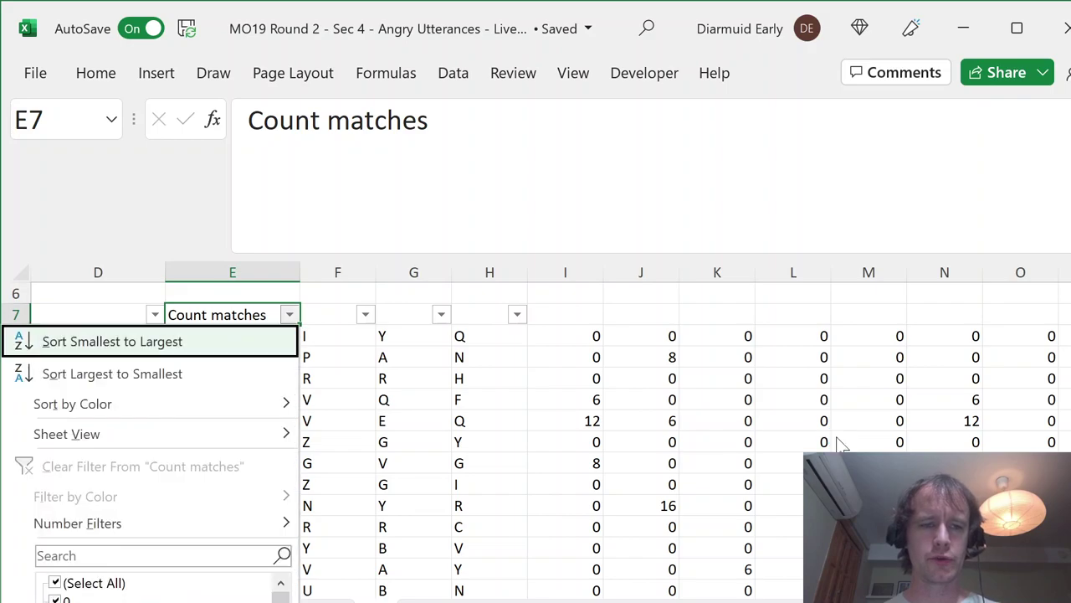
{"action": "key", "text": "Return"}
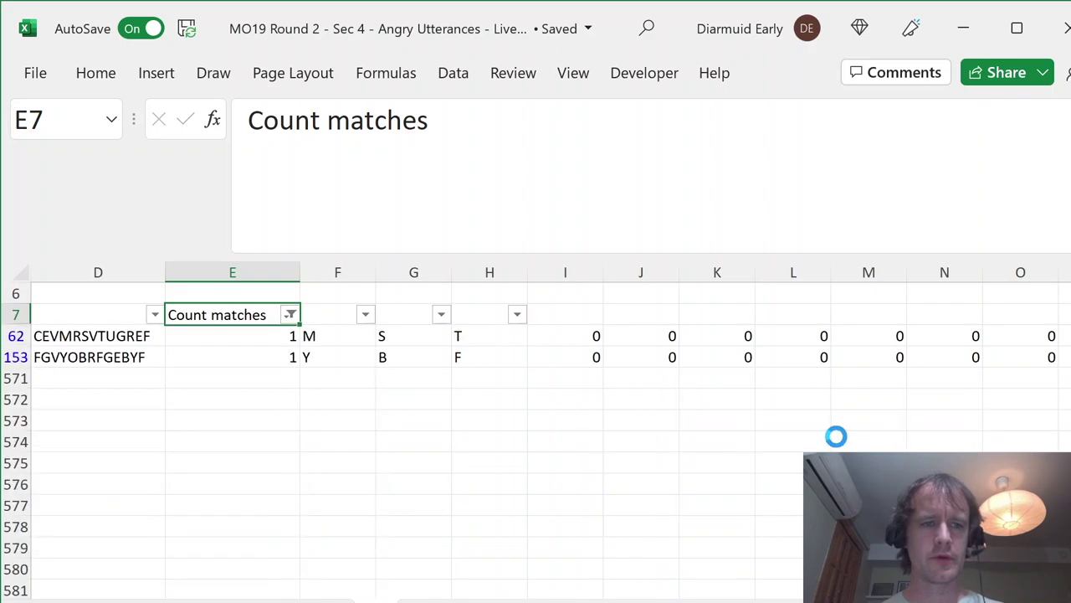
Step: Copy the filtered word FGVYOBRFGEBYF from D153 into H150, below the Question 10 text
{"action": "key", "text": "Left"}
{"action": "key", "text": "Down"}
{"action": "key", "text": "Down"}
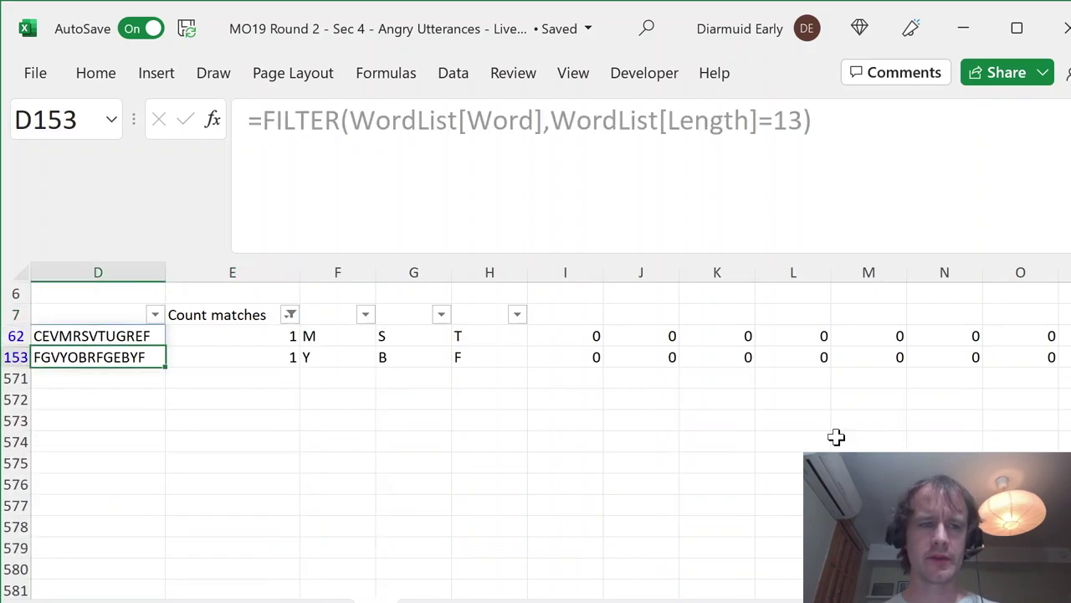
{"action": "key", "text": "shift+Left"}
{"action": "key", "text": "shift+Left"}
{"action": "key", "text": "shift+Left"}
{"action": "key", "text": "shift+Right"}
{"action": "key", "text": "Right"}
{"action": "key", "text": "Left"}
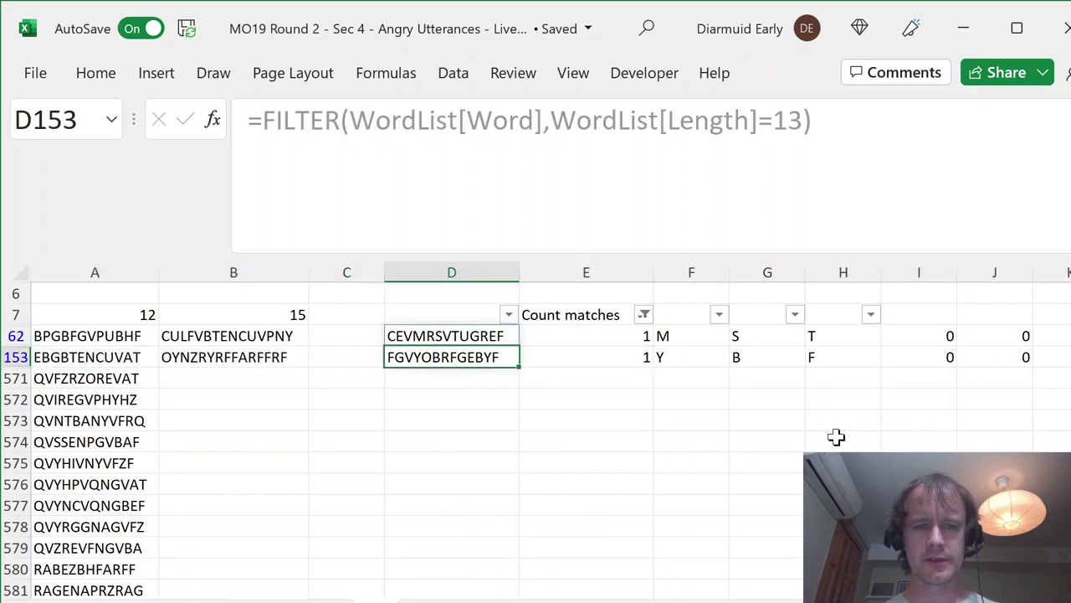
{"action": "key", "text": "ctrl+Page_Down"}
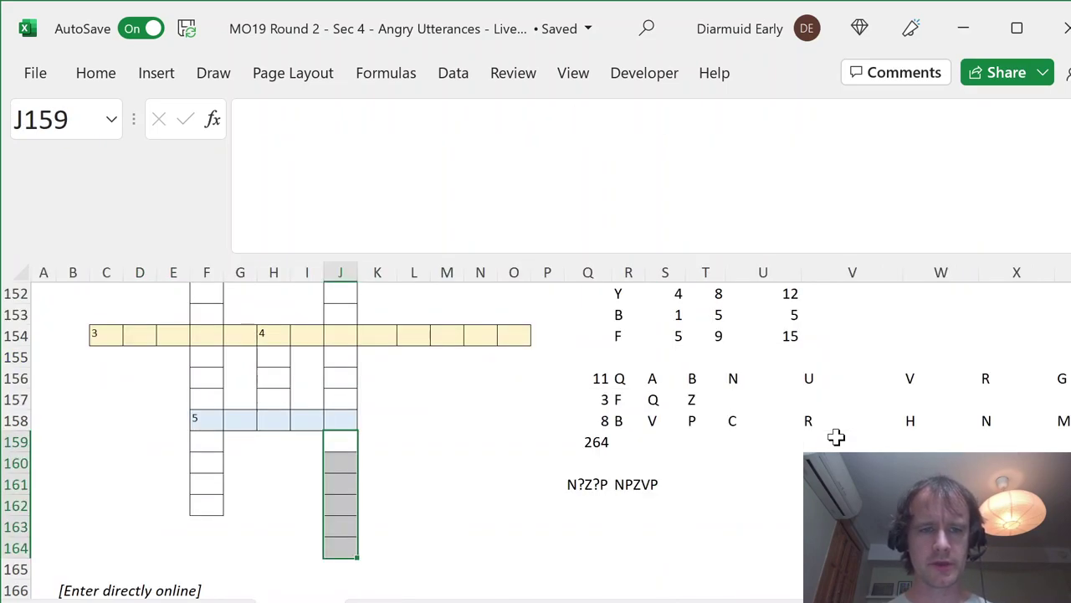
{"action": "key", "text": "Up"}
{"action": "key", "text": "Up"}
{"action": "key", "text": "Up"}
{"action": "key", "text": "Up"}
{"action": "key", "text": "Up"}
{"action": "key", "text": "Up"}
{"action": "key", "text": "Up"}
{"action": "key", "text": "Up"}
{"action": "key", "text": "Up"}
{"action": "key", "text": "Up"}
{"action": "key", "text": "Up"}
{"action": "key", "text": "Up"}
{"action": "key", "text": "Up"}
{"action": "key", "text": "Up"}
{"action": "key", "text": "Left"}
{"action": "key", "text": "Down"}
{"action": "key", "text": "Down"}
{"action": "key", "text": "Down"}
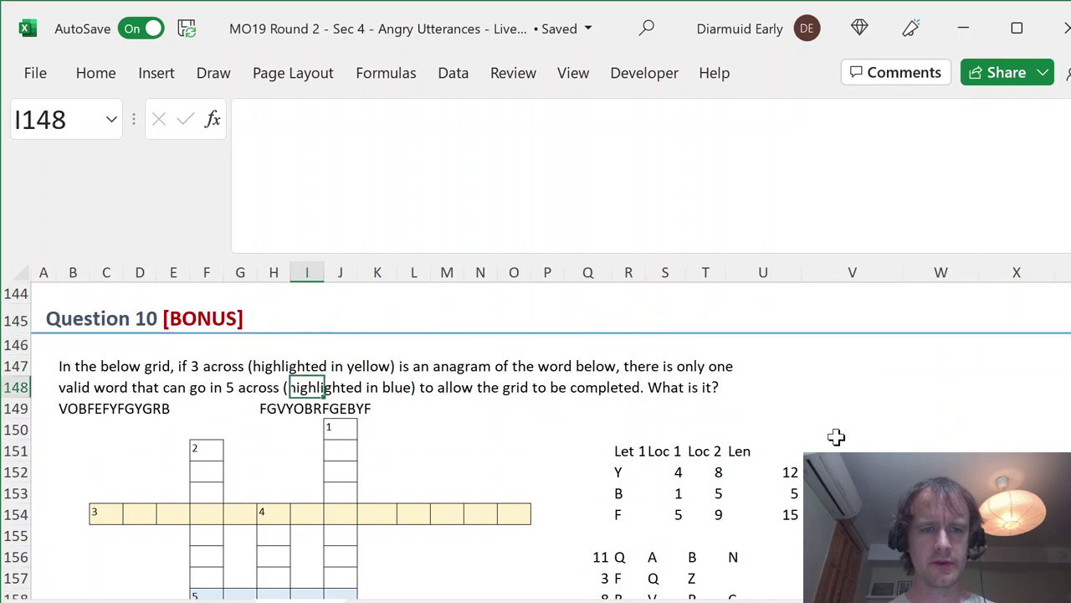
{"action": "key", "text": "Down"}
{"action": "key", "text": "Left"}
{"action": "key", "text": "Down"}
{"action": "key", "text": "alt+Tab"}
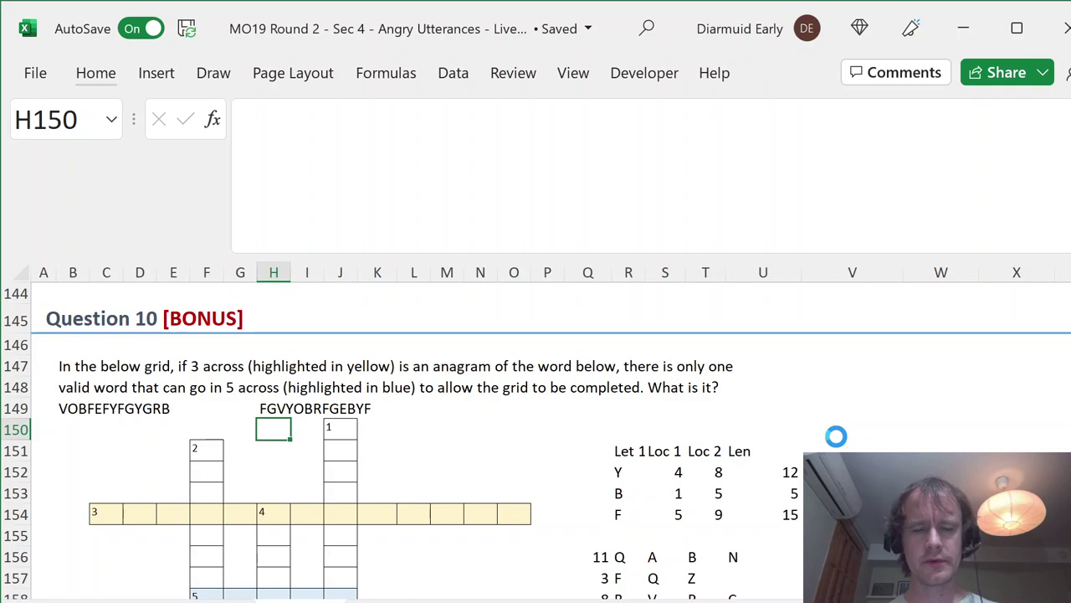
{"action": "key", "text": "ctrl+v"}
Step: Set the workbook calculation mode to Manual
{"action": "key", "text": "Right"}
{"action": "key", "text": "Right"}
{"action": "key", "text": "alt+t"}
{"action": "key", "text": "o"}
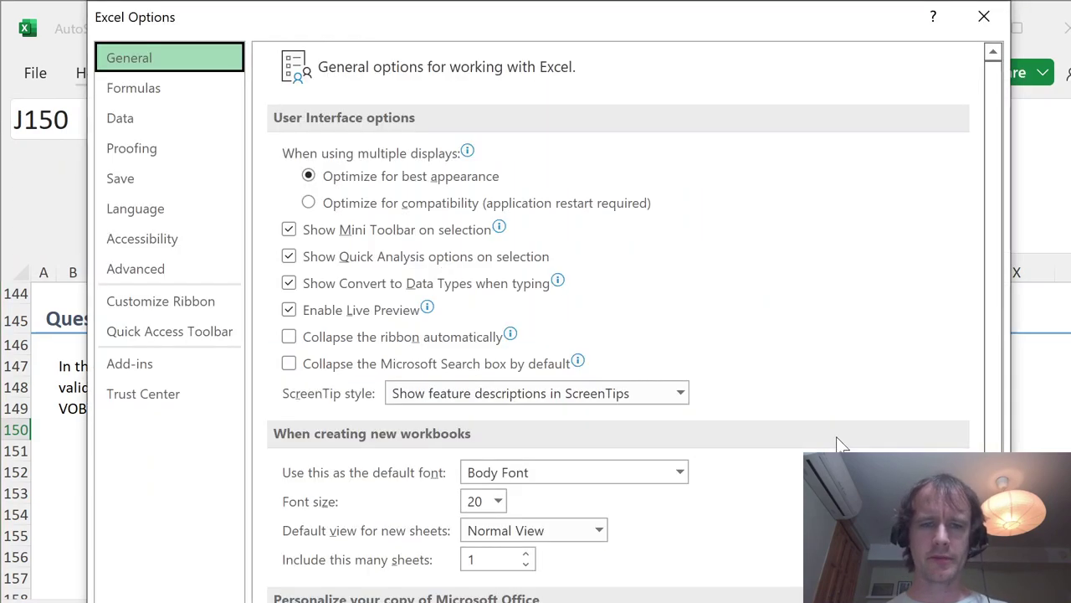
{"action": "left_click", "coordinate": [170, 93]}
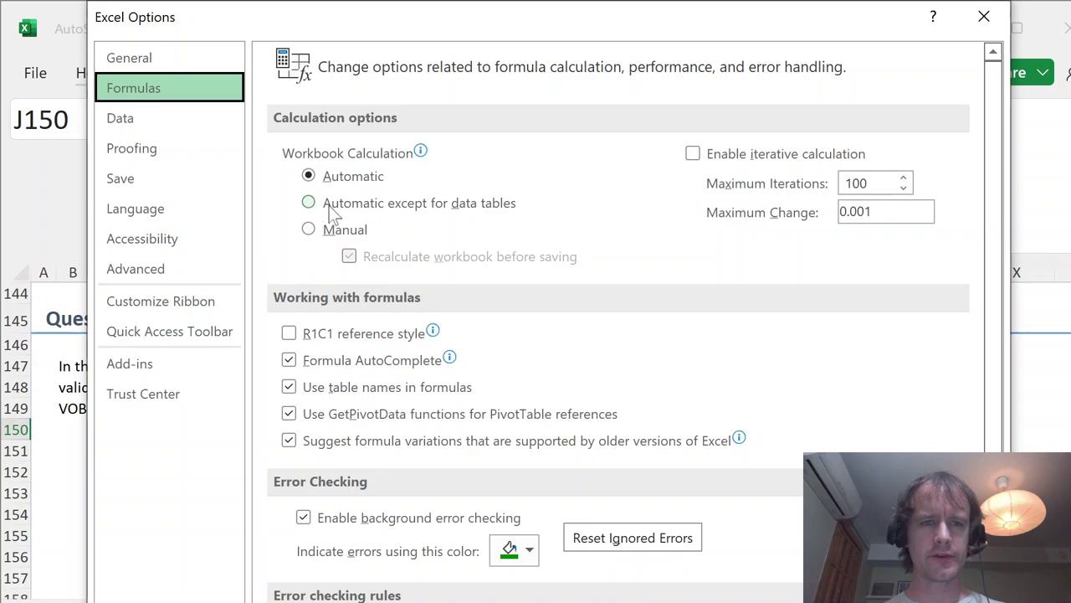
{"action": "left_click", "coordinate": [336, 230]}
{"action": "key", "text": "Return"}
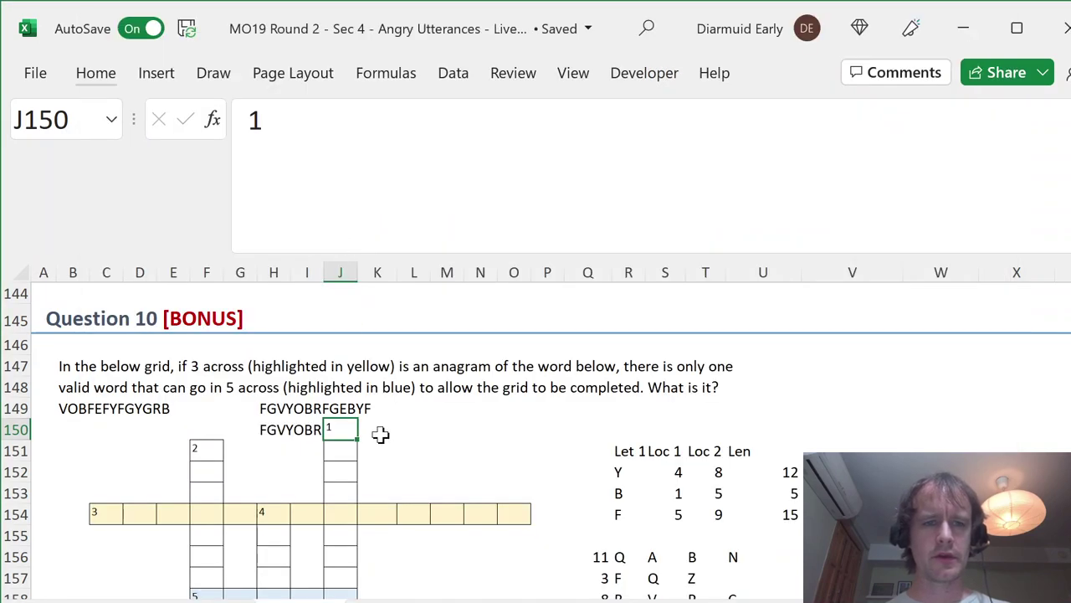
Step: Insert a row above the first row of the crossword grid and move FGVYOBRFGEBYF up into H150
{"action": "key", "text": "alt"}
{"action": "key", "text": "i"}
{"action": "key", "text": "r"}
{"action": "key", "text": "Down"}
{"action": "key", "text": "Left"}
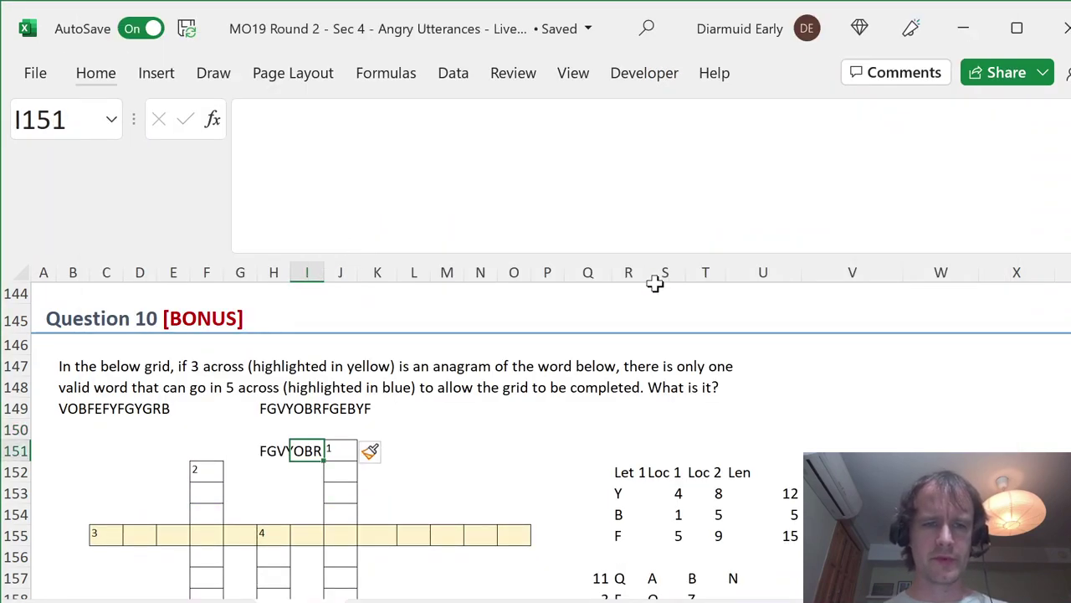
{"action": "key", "text": "Left"}
{"action": "key", "text": "ctrl+c"}
{"action": "key", "text": "Up"}
{"action": "key", "text": "ctrl+v"}
{"action": "key", "text": "Down"}
{"action": "key", "text": "Delete"}
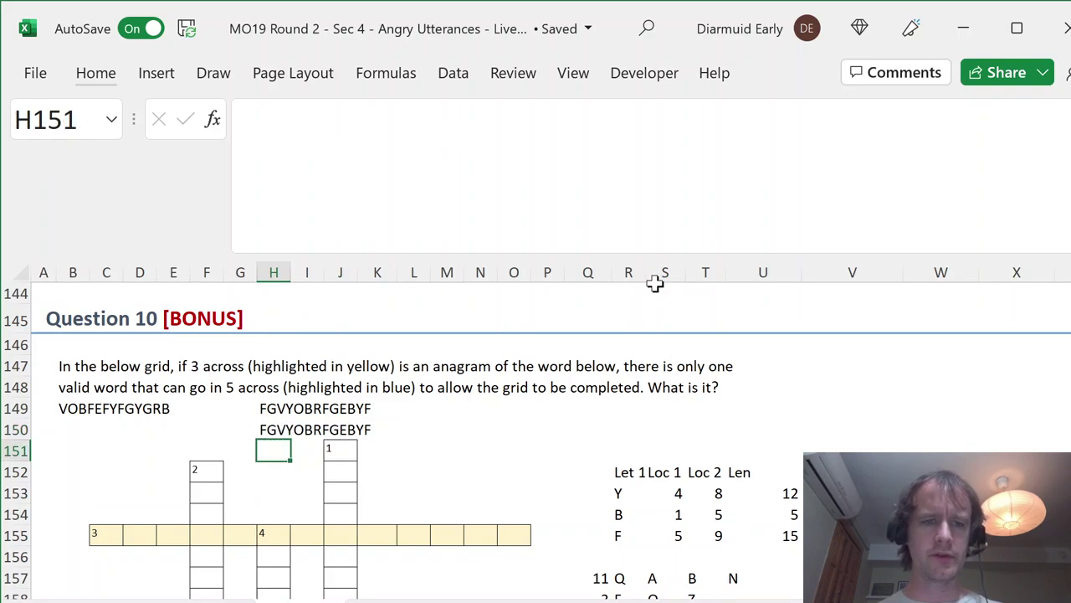
Step: Copy the other filtered word, CEVMRSVTUGREF, from D62 into H175 as the Question 11 answer
{"action": "key", "text": "Up"}
{"action": "key", "text": "Up"}
{"action": "key", "text": "Down"}
{"action": "key", "text": "ctrl+Page_Down"}
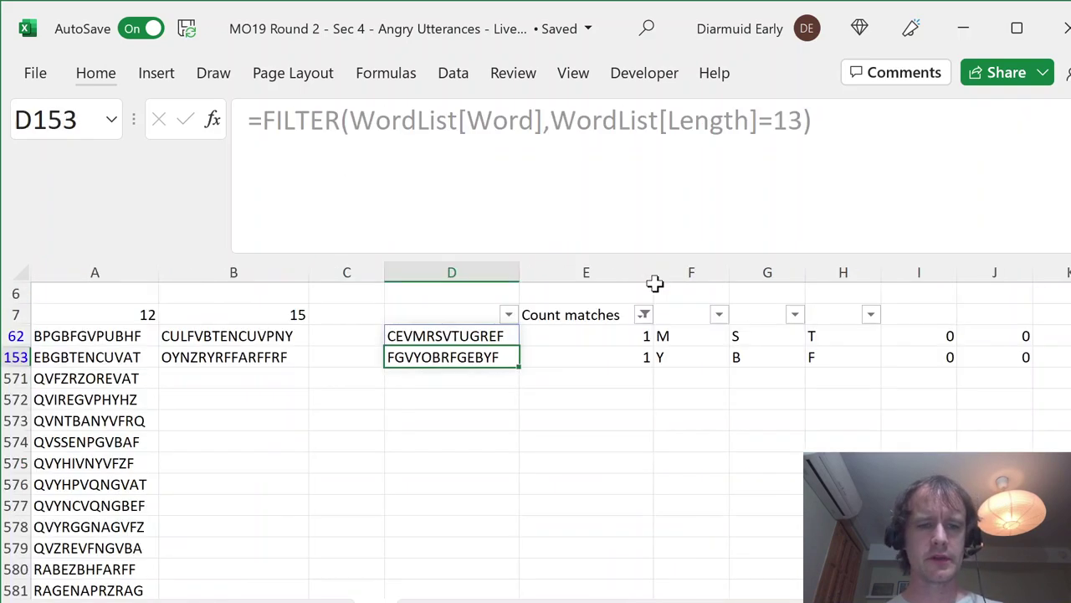
{"action": "key", "text": "Up"}
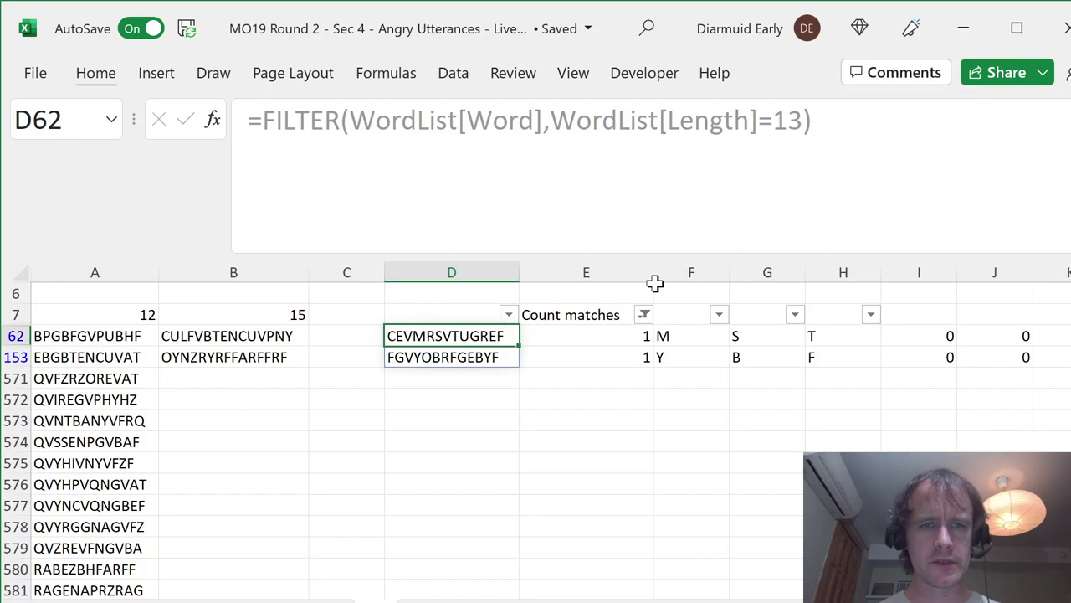
{"action": "key", "text": "ctrl+c"}
{"action": "key", "text": "ctrl+Page_Up"}
{"action": "key", "text": "Down"}
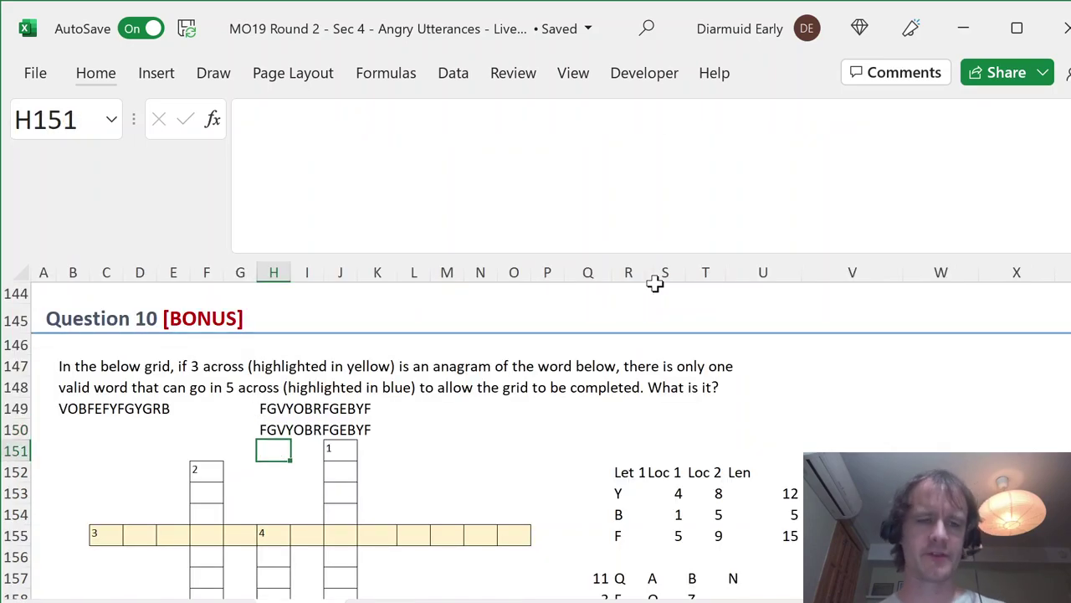
{"action": "key", "text": "Down"}
{"action": "key", "text": "Down"}
{"action": "key", "text": "Down"}
{"action": "key", "text": "Down"}
{"action": "key", "text": "Down"}
{"action": "key", "text": "Down"}
{"action": "key", "text": "Down"}
{"action": "key", "text": "Down"}
{"action": "key", "text": "Down"}
{"action": "key", "text": "Down"}
{"action": "key", "text": "Down"}
{"action": "key", "text": "Down"}
{"action": "key", "text": "Down"}
{"action": "key", "text": "Down"}
{"action": "key", "text": "Down"}
{"action": "key", "text": "Down"}
{"action": "key", "text": "Down"}
{"action": "key", "text": "Down"}
{"action": "key", "text": "Down"}
{"action": "key", "text": "Down"}
{"action": "key", "text": "Down"}
{"action": "key", "text": "Down"}
{"action": "key", "text": "Down"}
{"action": "key", "text": "Down"}
{"action": "key", "text": "Down"}
{"action": "key", "text": "Down"}
{"action": "key", "text": "Down"}
{"action": "key", "text": "Up"}
{"action": "key", "text": "Up"}
{"action": "key", "text": "Up"}
{"action": "key", "text": "Up"}
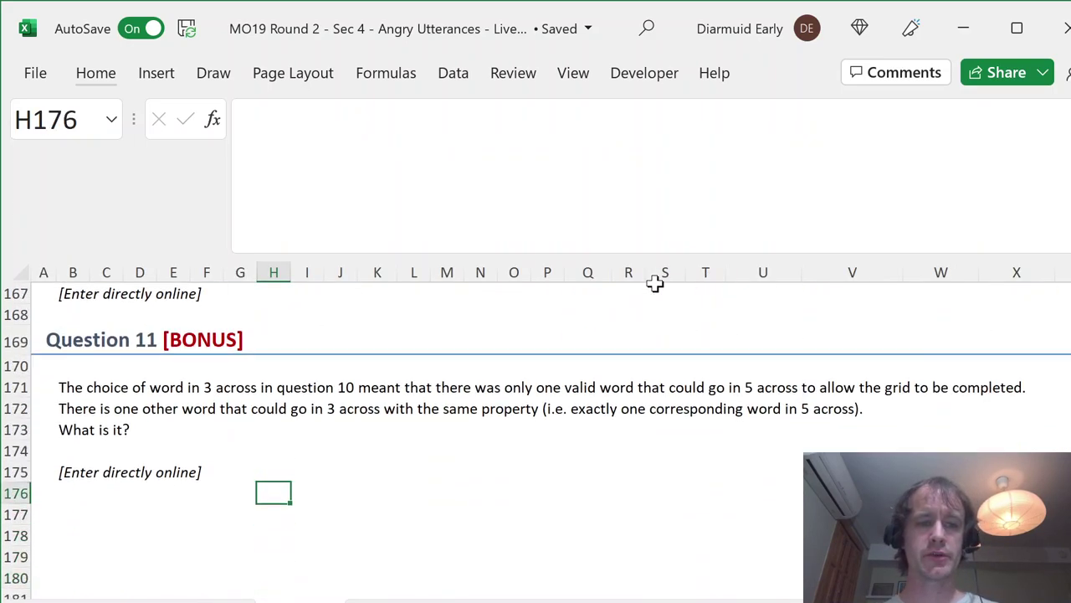
{"action": "key", "text": "ctrl+v"}
{"action": "key", "text": "Left"}
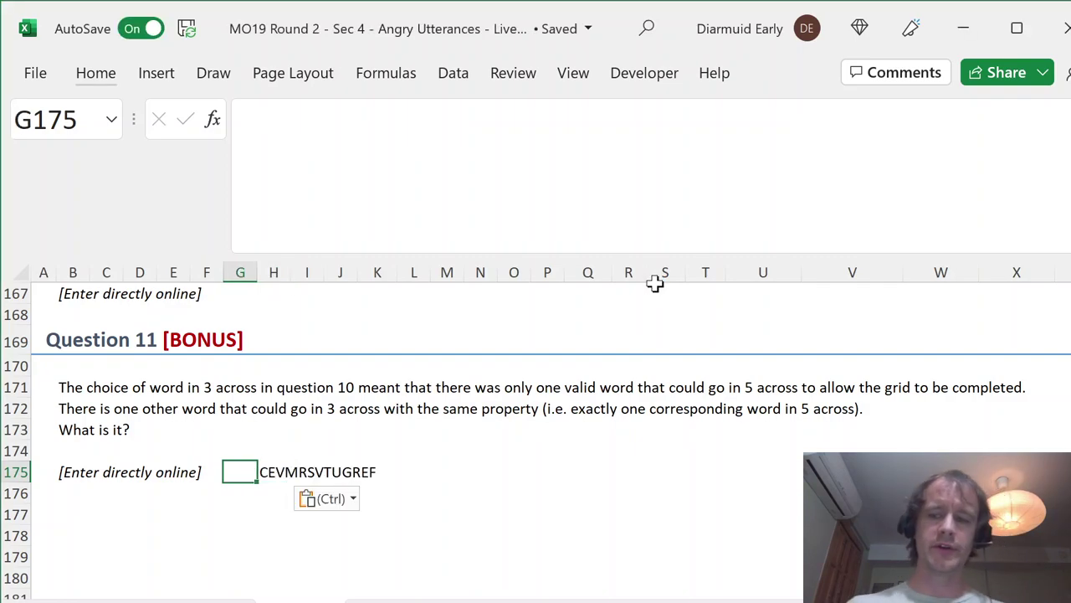
Step: Review the Question 10 grid with its crossing-letter calculations and the word entered for Question 11
{"action": "key", "text": "Up"}
{"action": "key", "text": "Up"}
{"action": "key", "text": "Up"}
{"action": "key", "text": "Up"}
{"action": "key", "text": "Up"}
{"action": "key", "text": "Up"}
{"action": "key", "text": "Up"}
{"action": "key", "text": "Up"}
{"action": "key", "text": "Up"}
{"action": "key", "text": "Up"}
{"action": "key", "text": "Up"}
{"action": "key", "text": "Up"}
{"action": "key", "text": "Up"}
{"action": "key", "text": "Up"}
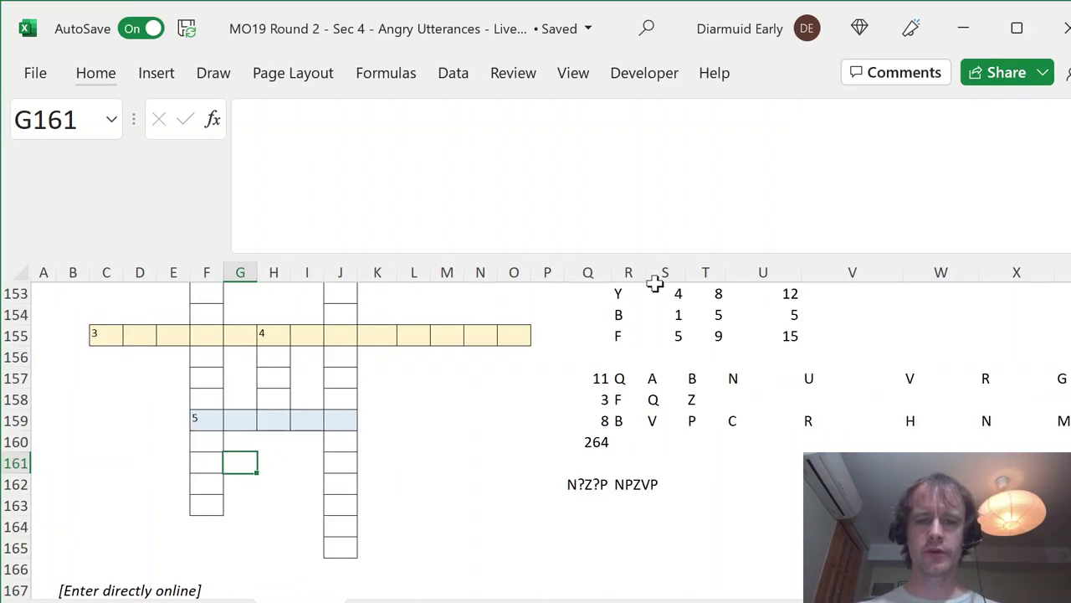
{"action": "left_click", "coordinate": [601, 420]}
{"action": "scroll", "coordinate": [595, 410], "scroll_direction": "up", "scroll_amount": 2}
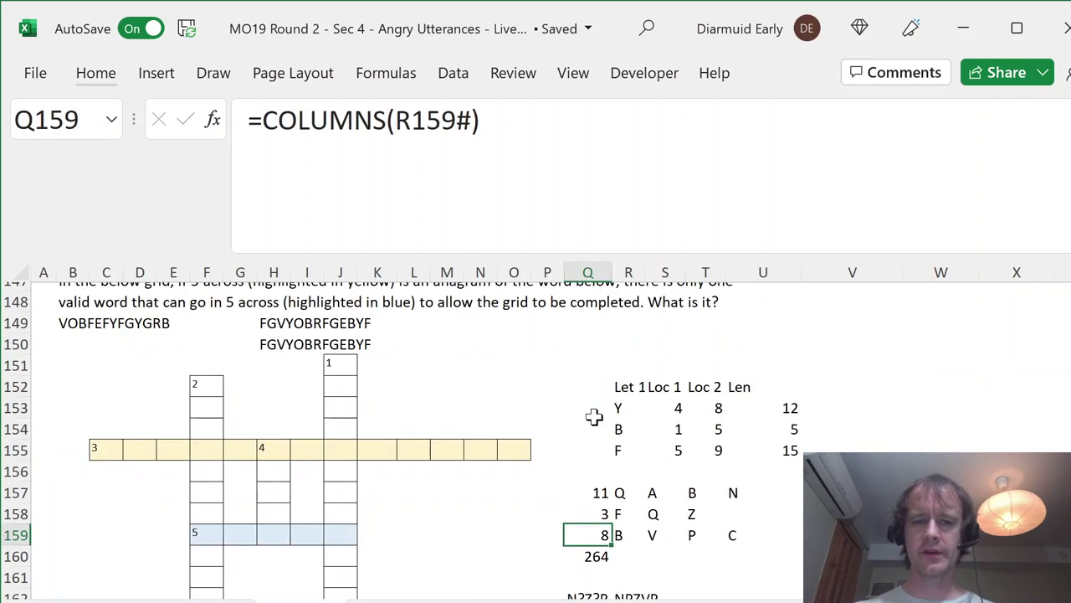
{"action": "scroll", "coordinate": [617, 469], "scroll_direction": "down", "scroll_amount": 1}
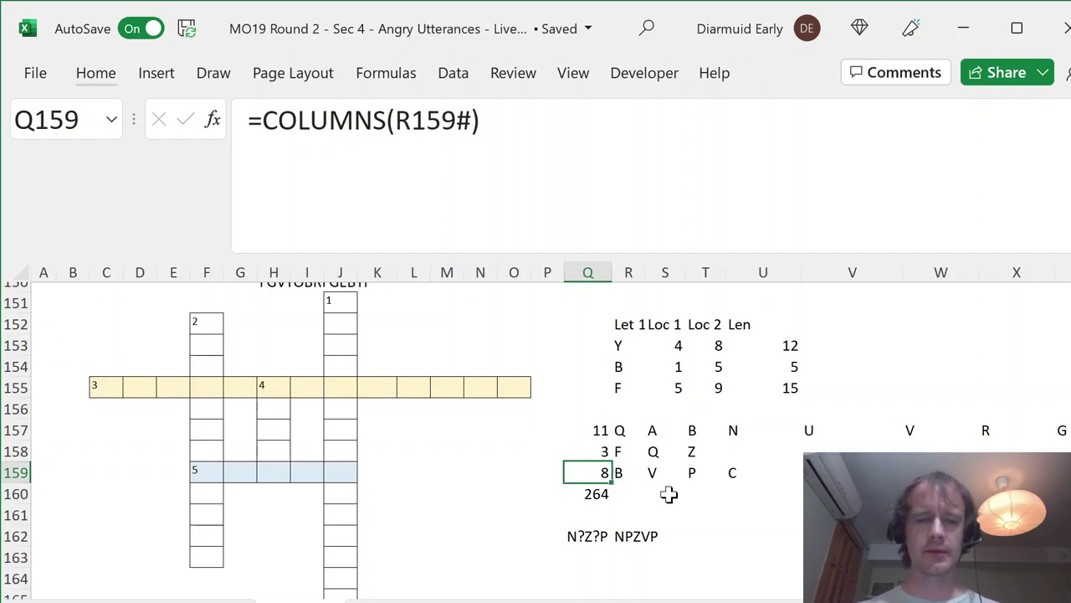
{"action": "scroll", "coordinate": [477, 527], "scroll_direction": "down", "scroll_amount": 4}
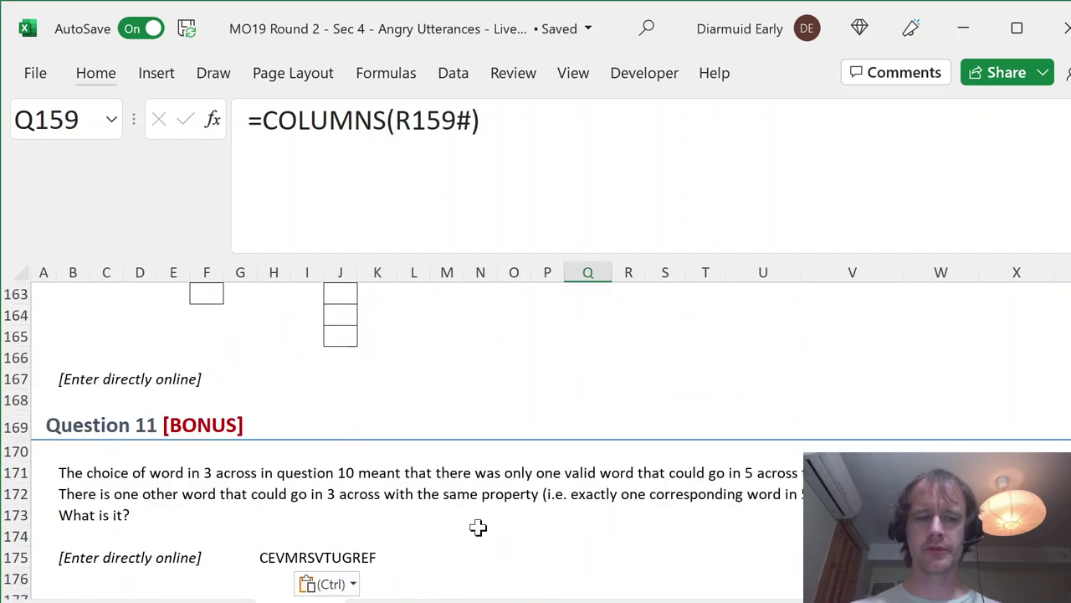
{"action": "scroll", "coordinate": [478, 526], "scroll_direction": "down", "scroll_amount": 2}
{"action": "left_click", "coordinate": [259, 424]}
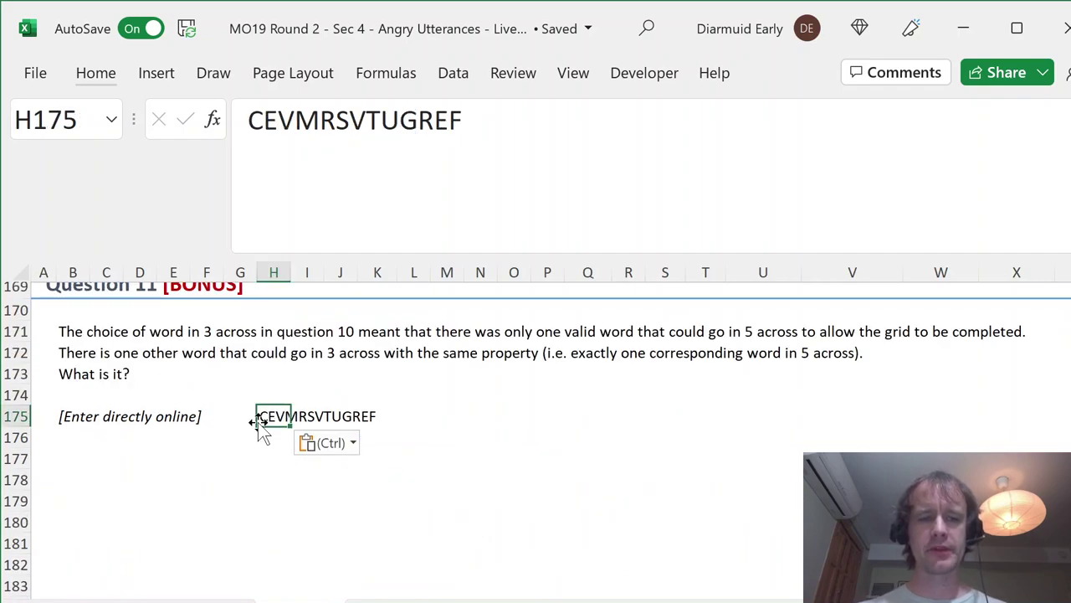
{"action": "key", "text": "Left"}
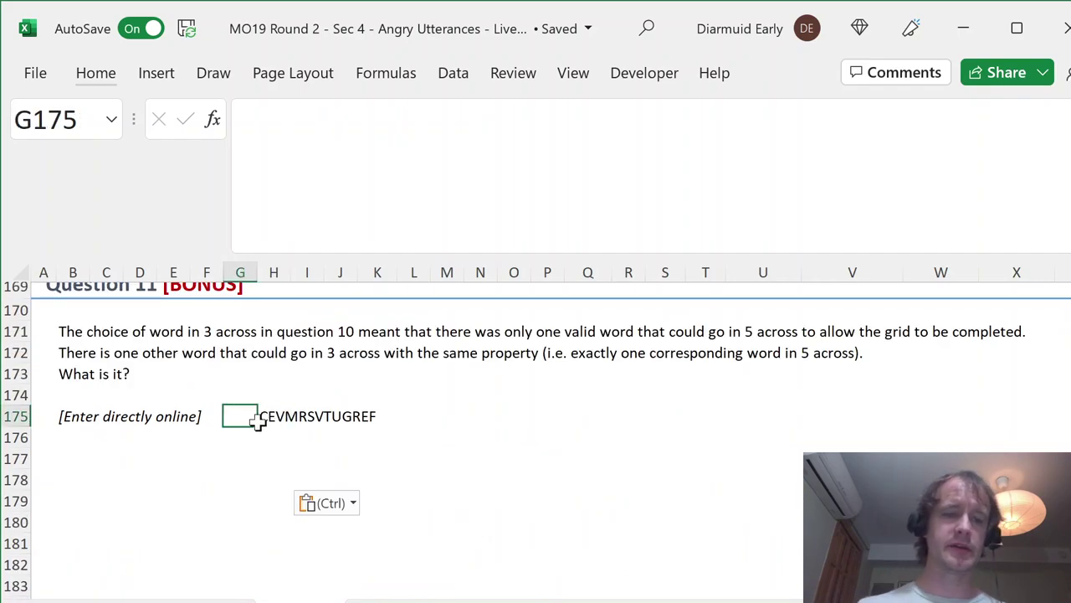
{"action": "scroll", "coordinate": [258, 424], "scroll_direction": "up", "scroll_amount": 8}
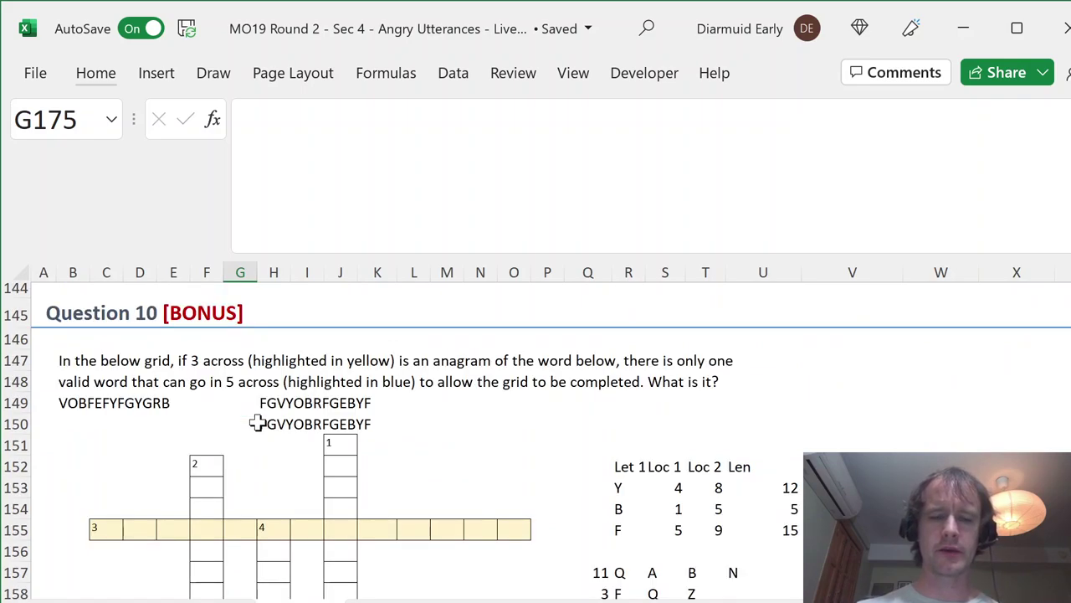
Step: Examine the results table of W3 words with its Possible words, Combinations and sample columns
{"action": "left_click", "coordinate": [469, 600]}
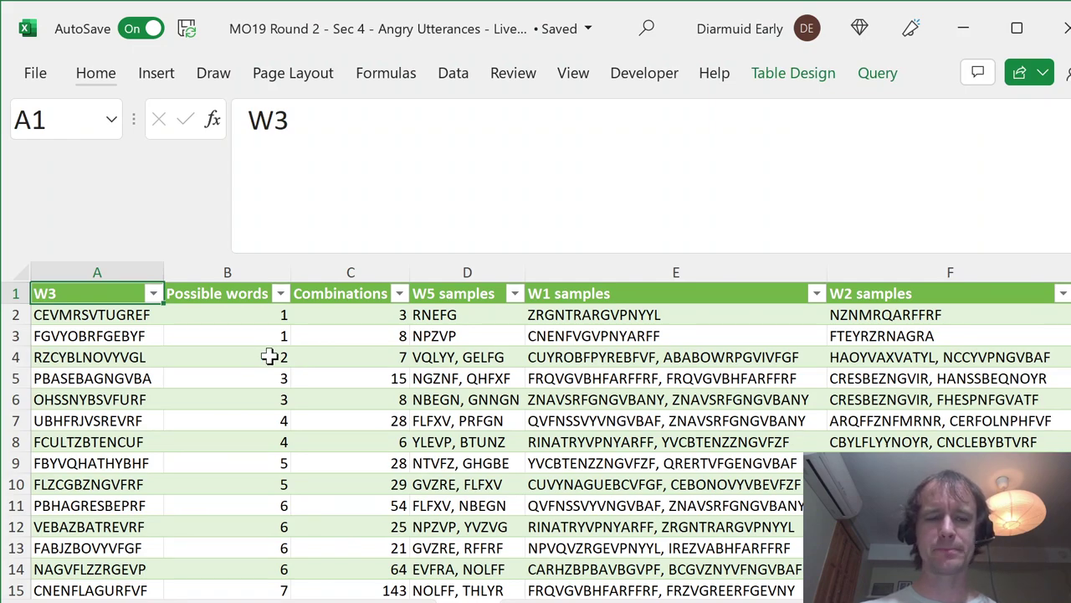
{"action": "key", "text": "ctrl+shift+Right"}
{"action": "key", "text": "Left"}
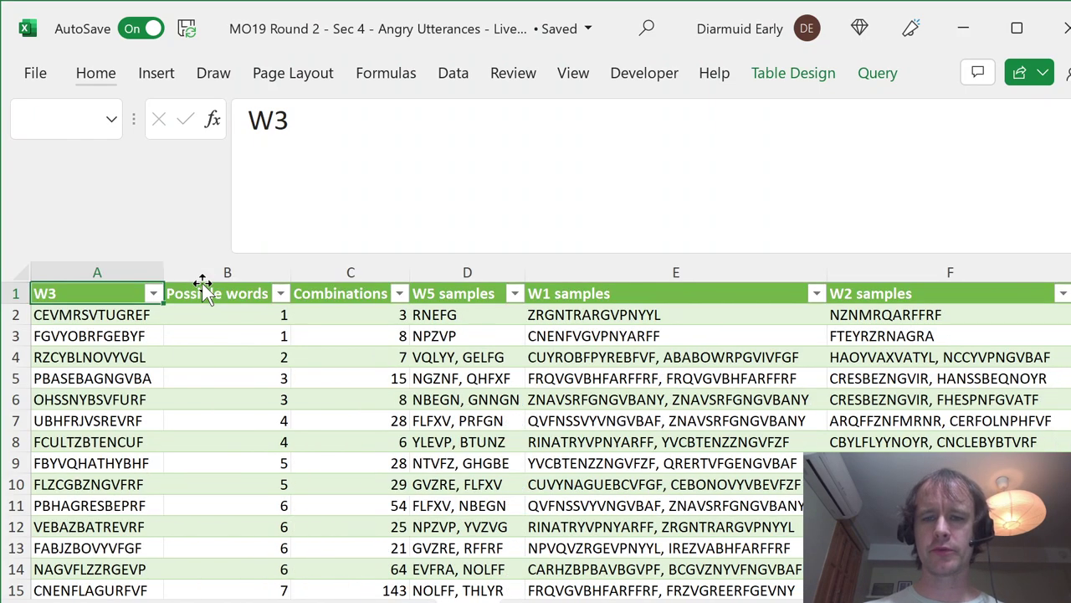
{"action": "key", "text": "Down"}
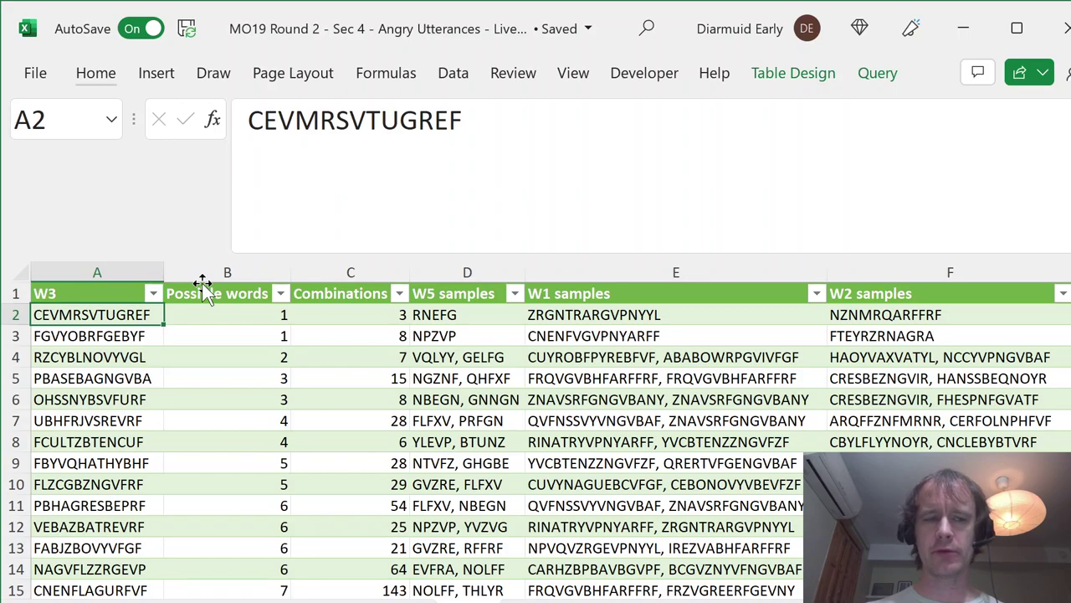
{"action": "key", "text": "ctrl+Down"}
{"action": "key", "text": "ctrl+Up"}
{"action": "key", "text": "Down"}
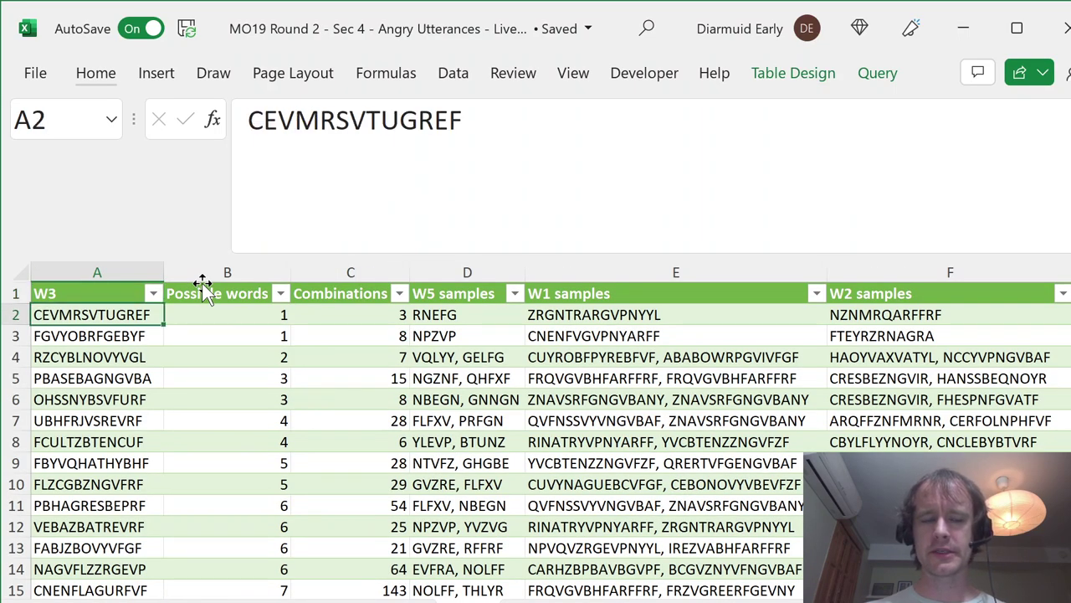
{"action": "key", "text": "ctrl+Down"}
{"action": "key", "text": "ctrl+Up"}
Step: Select the 3 across cells C155:O155 in the Question 10 grid and compare them with the W3 results table
{"action": "key", "text": "ctrl+Page_Down"}
{"action": "key", "text": "ctrl+Page_Down"}
{"action": "key", "text": "ctrl+Page_Down"}
{"action": "key", "text": "ctrl+Page_Down"}
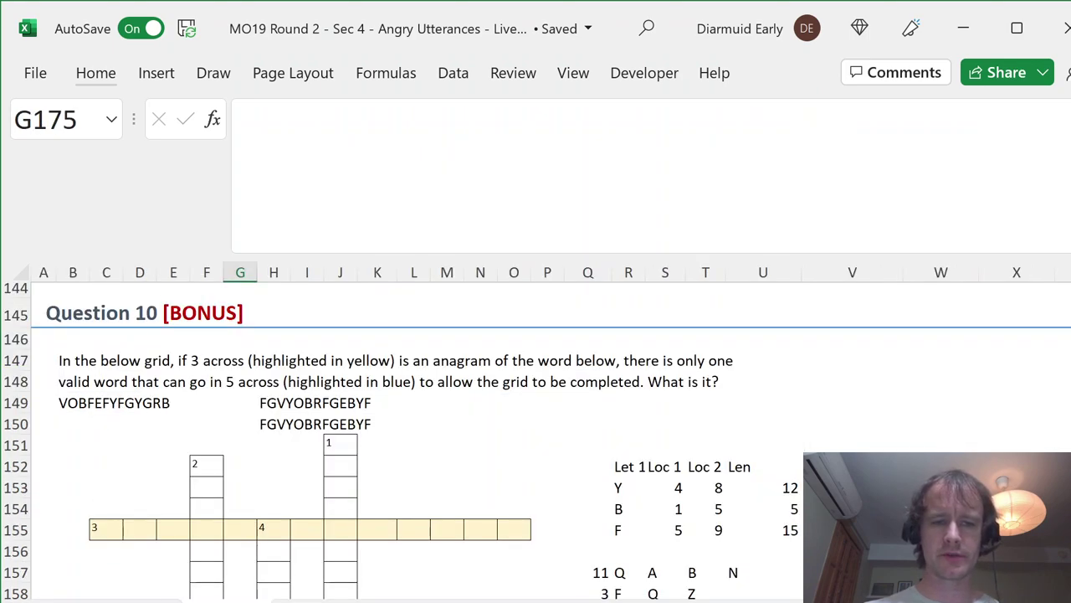
{"action": "left_click", "coordinate": [100, 529]}
{"action": "left_click", "coordinate": [509, 534], "text": "shift"}
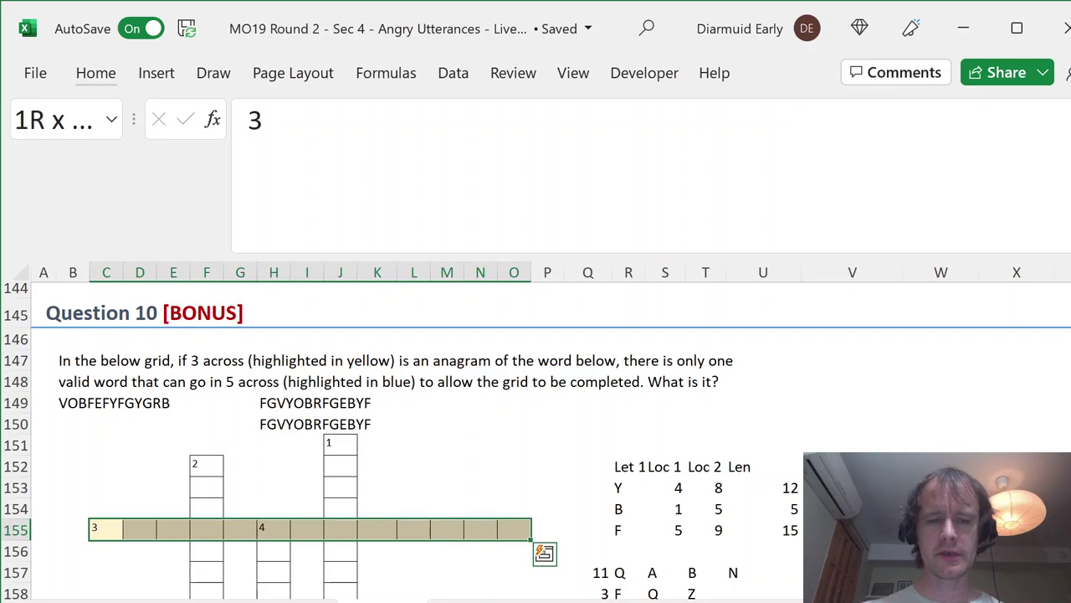
{"action": "key", "text": "ctrl+Page_Down"}
{"action": "left_click", "coordinate": [223, 318]}
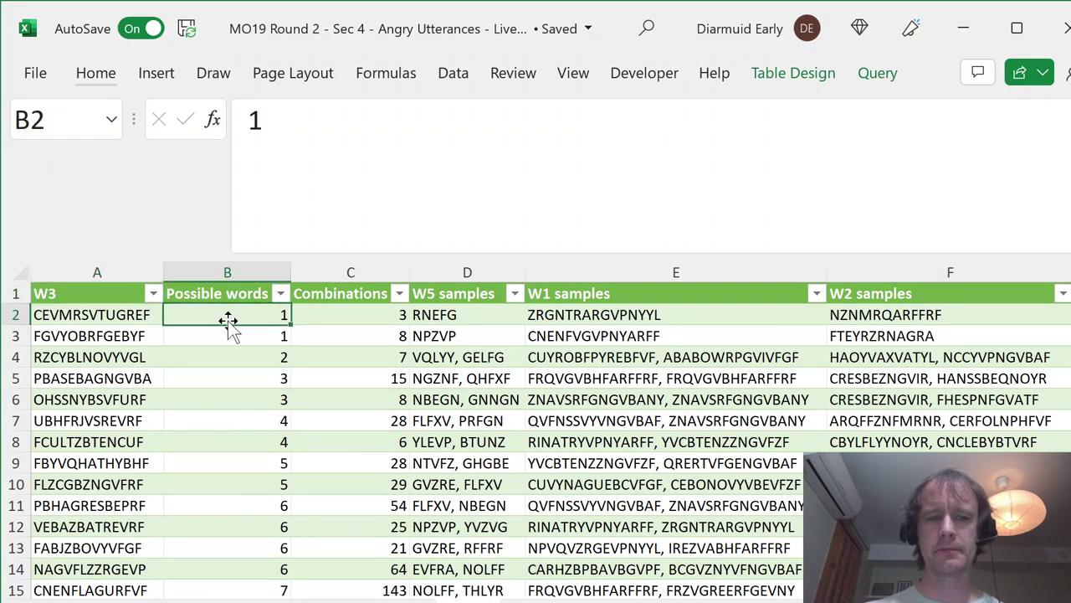
Step: Select the 5 across cells F159:J159 in the grid and relate them to the Possible words column of the results table
{"action": "key", "text": "ctrl+Page_Up"}
{"action": "key", "text": "Down"}
{"action": "key", "text": "Down"}
{"action": "key", "text": "Down"}
{"action": "key", "text": "Down"}
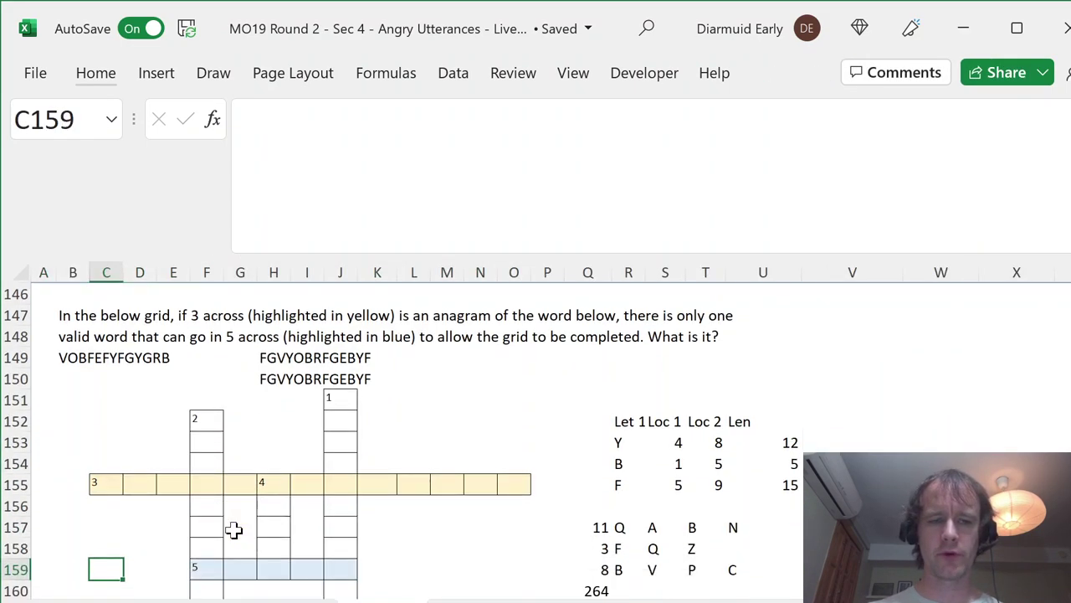
{"action": "key", "text": "Down"}
{"action": "key", "text": "Right"}
{"action": "key", "text": "Right"}
{"action": "key", "text": "Right"}
{"action": "key", "text": "Up"}
{"action": "key", "text": "shift+Right"}
{"action": "key", "text": "shift+Right"}
{"action": "key", "text": "shift+Right"}
{"action": "key", "text": "shift+Right"}
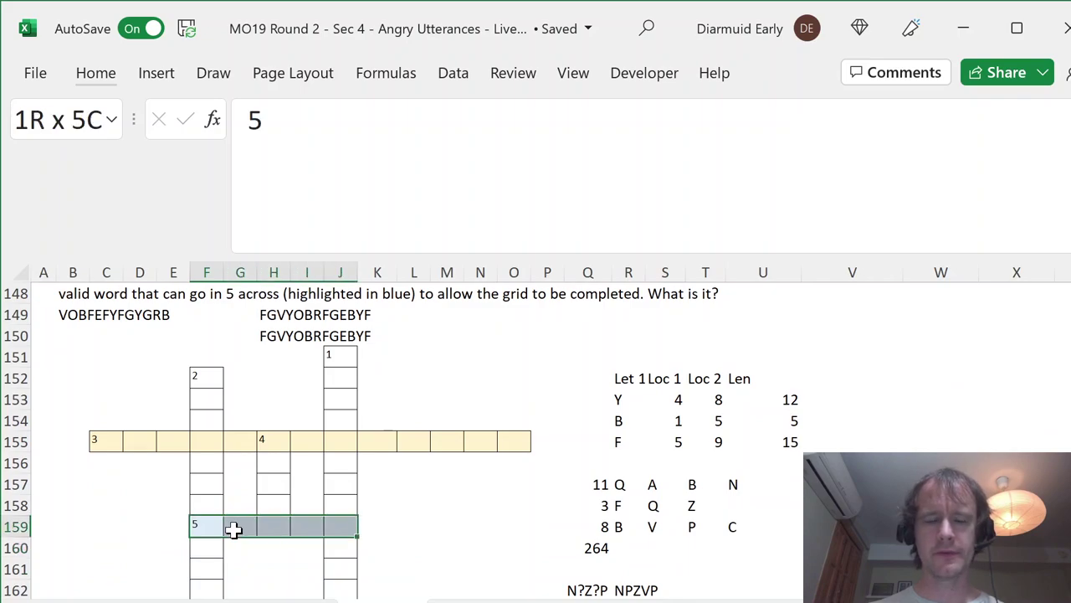
{"action": "key", "text": "ctrl+Page_Down"}
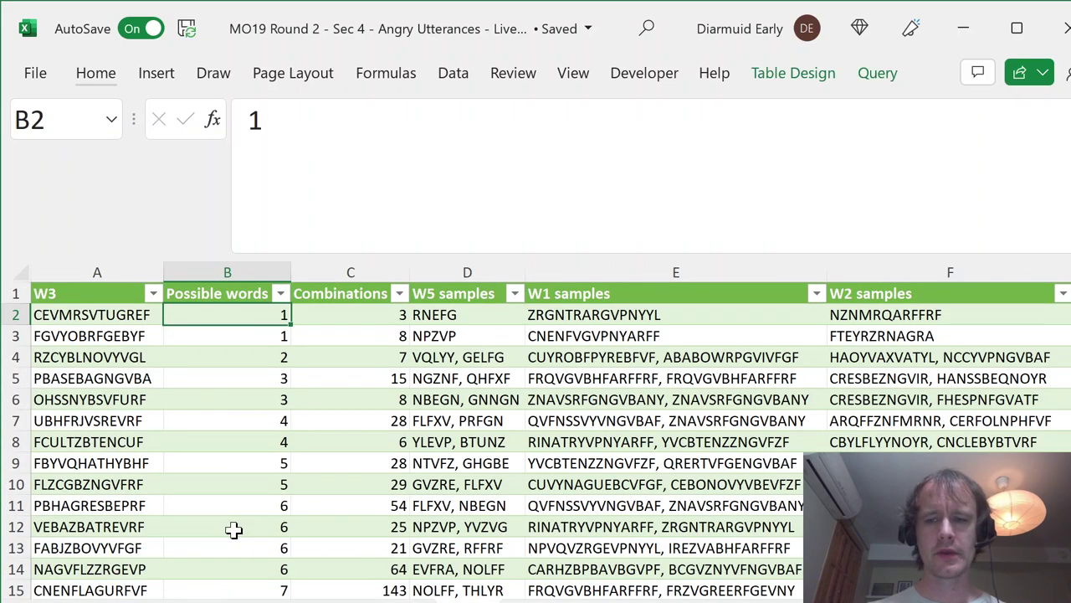
Step: Compare the W3 words in rows 2 and 3 with their Possible words, Combinations, W5 samples and W1 samples values
{"action": "left_click", "coordinate": [335, 316]}
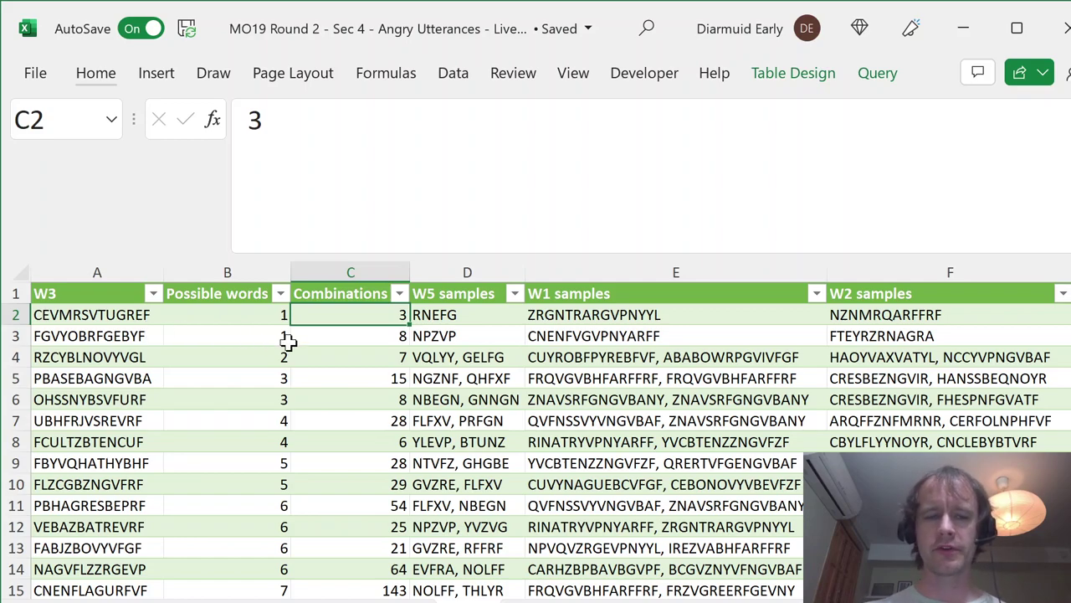
{"action": "left_click", "coordinate": [88, 314]}
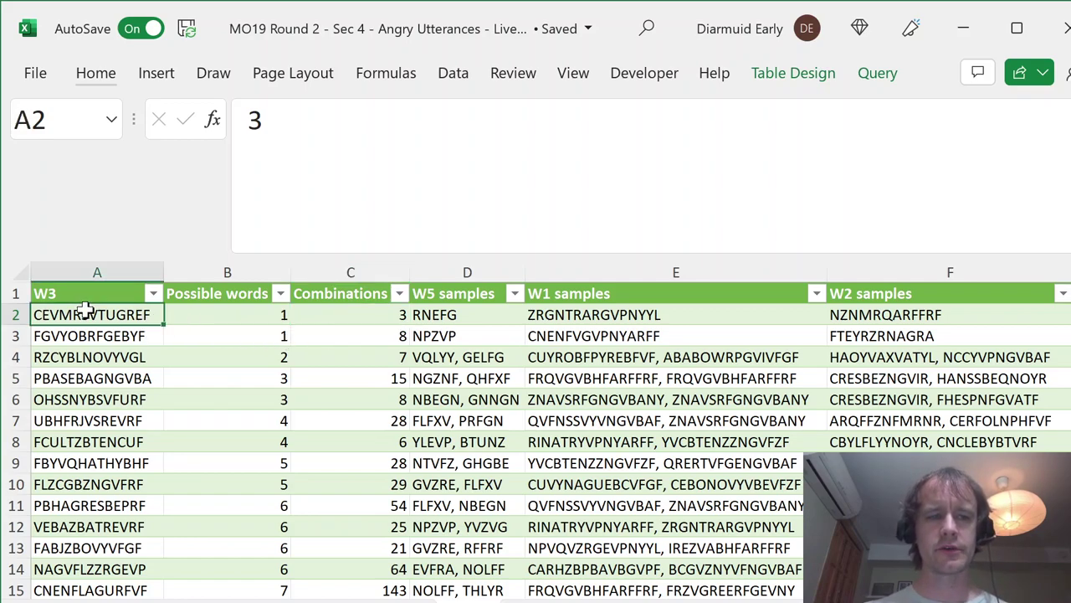
{"action": "left_click_drag", "start_coordinate": [237, 338], "coordinate": [248, 324]}
{"action": "left_click_drag", "start_coordinate": [99, 313], "coordinate": [95, 336]}
{"action": "left_click_drag", "start_coordinate": [454, 314], "coordinate": [456, 335]}
{"action": "left_click", "coordinate": [679, 330]}
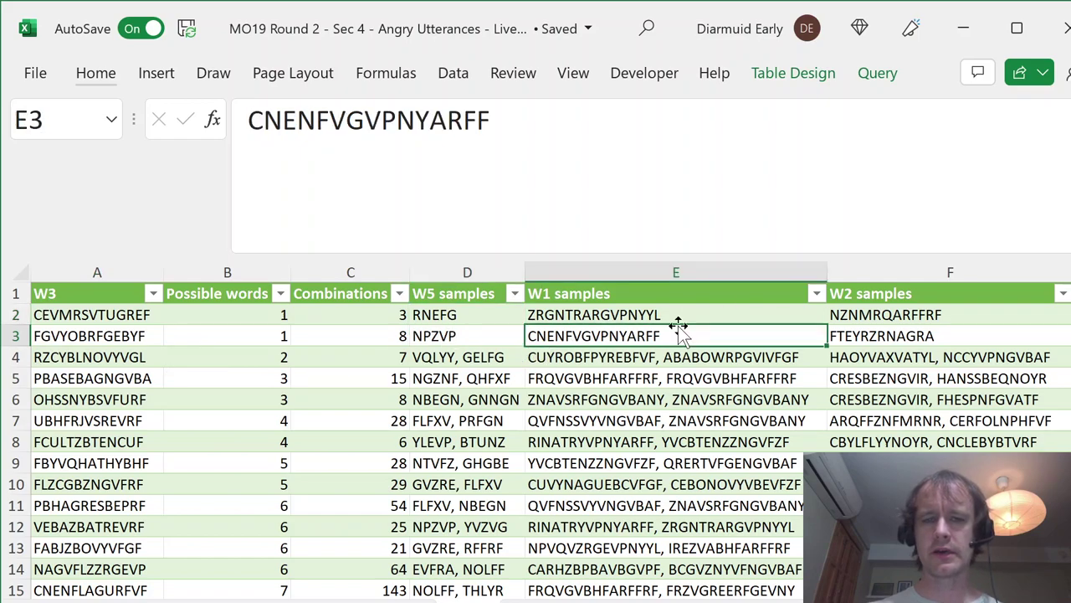
Step: Examine the W5, W1, W2 and W4 samples for the first W3 word in row 2 of the results table
{"action": "key", "text": "Right"}
{"action": "key", "text": "Right"}
{"action": "key", "text": "Left"}
{"action": "key", "text": "Left"}
{"action": "key", "text": "Up"}
{"action": "key", "text": "Left"}
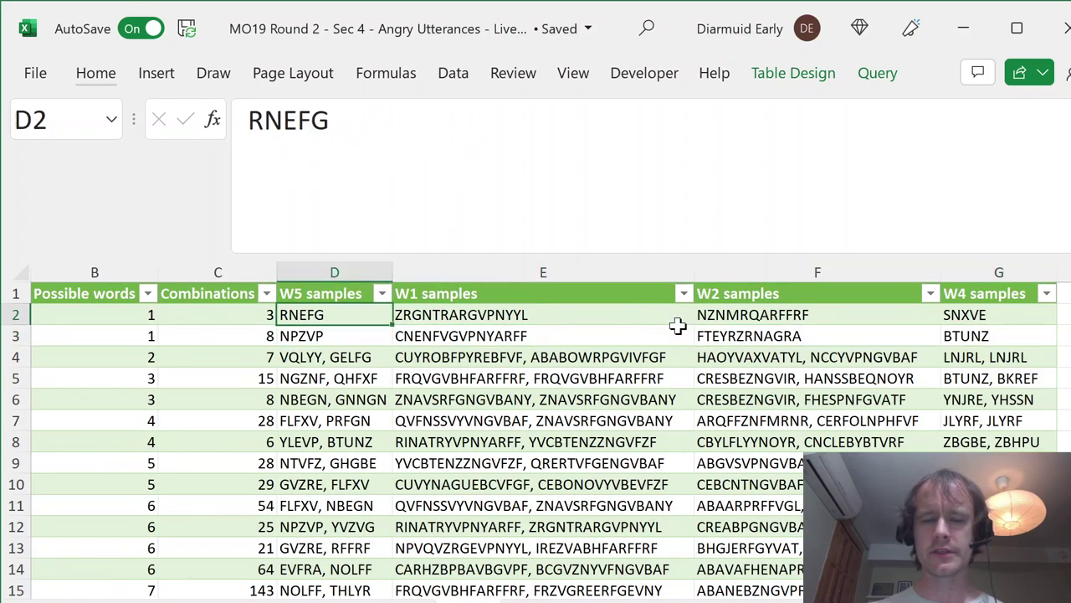
{"action": "key", "text": "Right"}
{"action": "key", "text": "ctrl+shift+Right"}
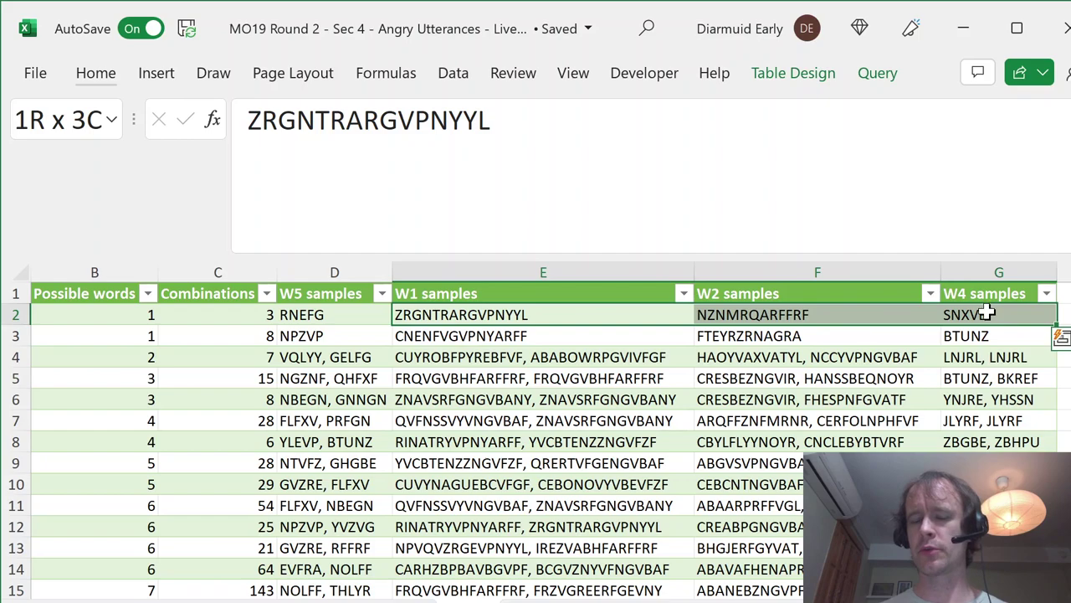
{"action": "key", "text": "ctrl+Home"}
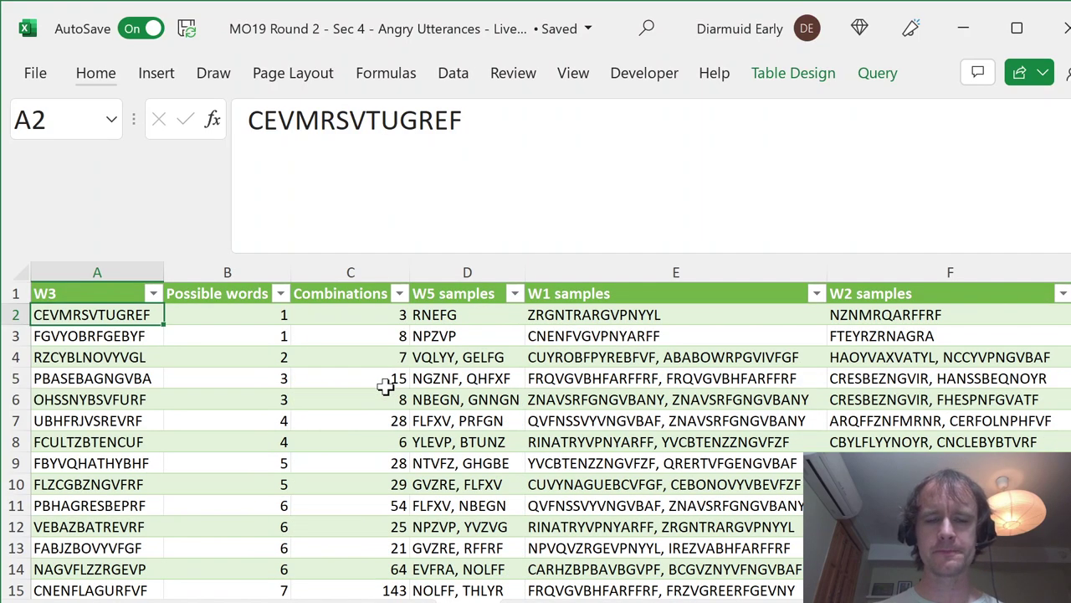
Step: Review the W5 samples in D4:D11 for the W3 words that allow more than one 5 across word
{"action": "key", "text": "Down"}
{"action": "key", "text": "Right"}
{"action": "key", "text": "Down"}
{"action": "key", "text": "Right"}
{"action": "key", "text": "Right"}
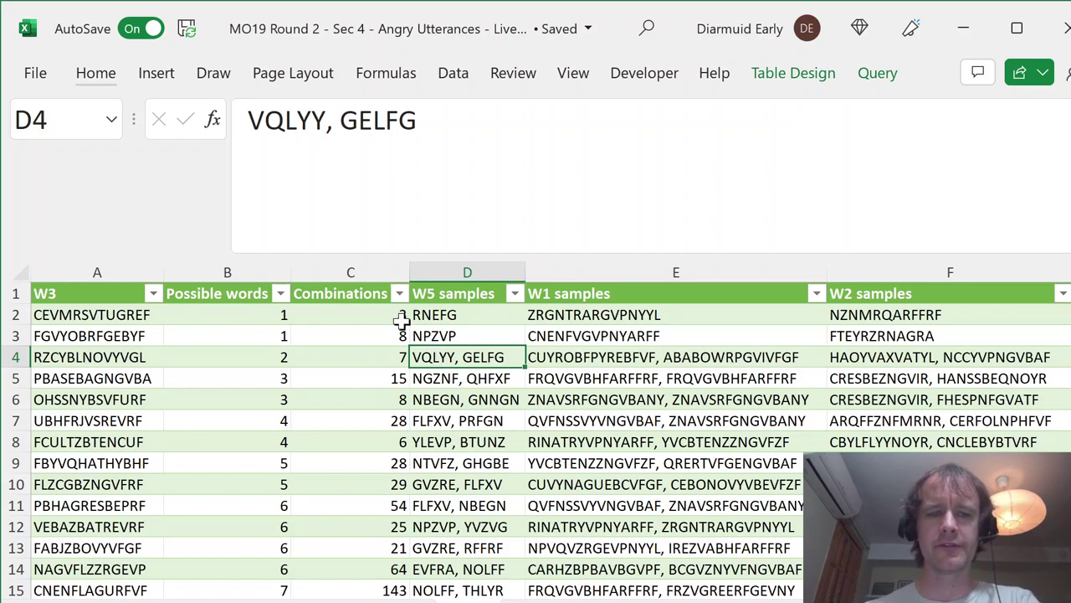
{"action": "left_click_drag", "start_coordinate": [493, 356], "coordinate": [495, 507]}
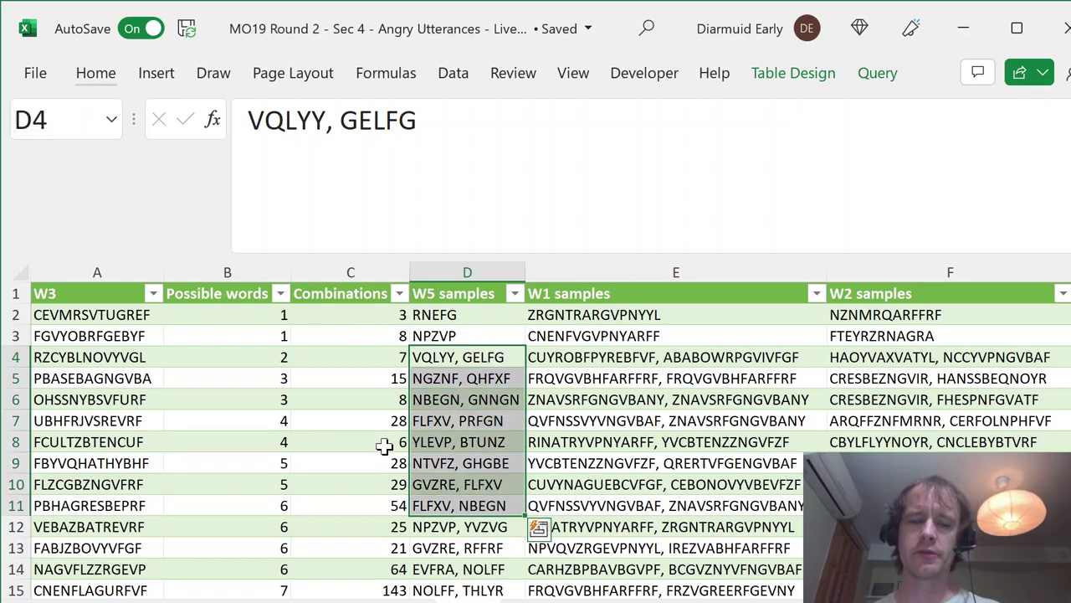
Step: Read through the W3 words from the column header down to cell A6
{"action": "key", "text": "Home"}
{"action": "key", "text": "Up"}
{"action": "key", "text": "Up"}
{"action": "key", "text": "Up"}
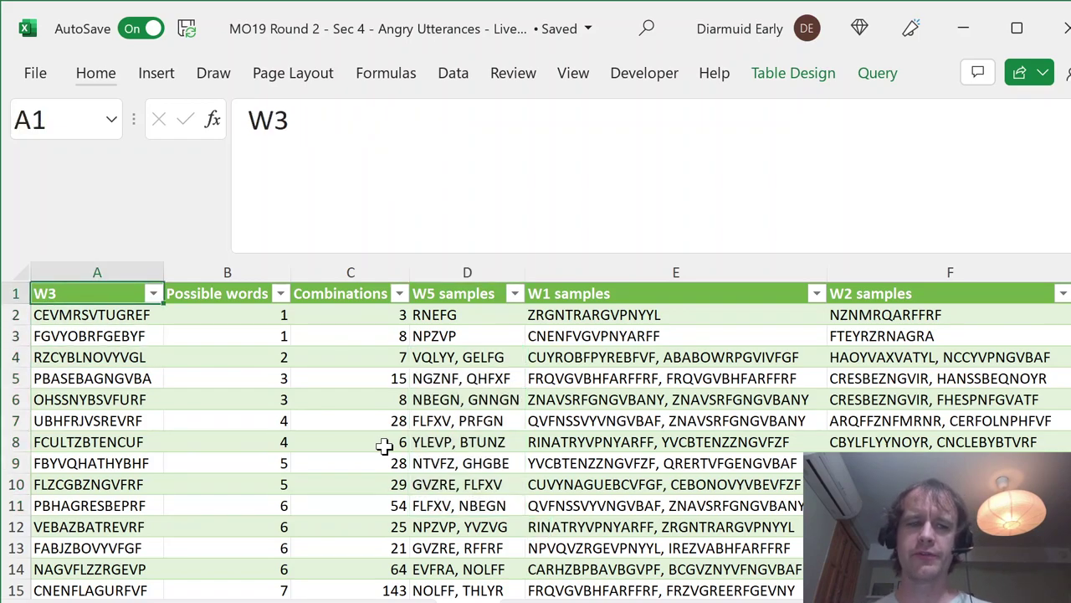
{"action": "key", "text": "Down"}
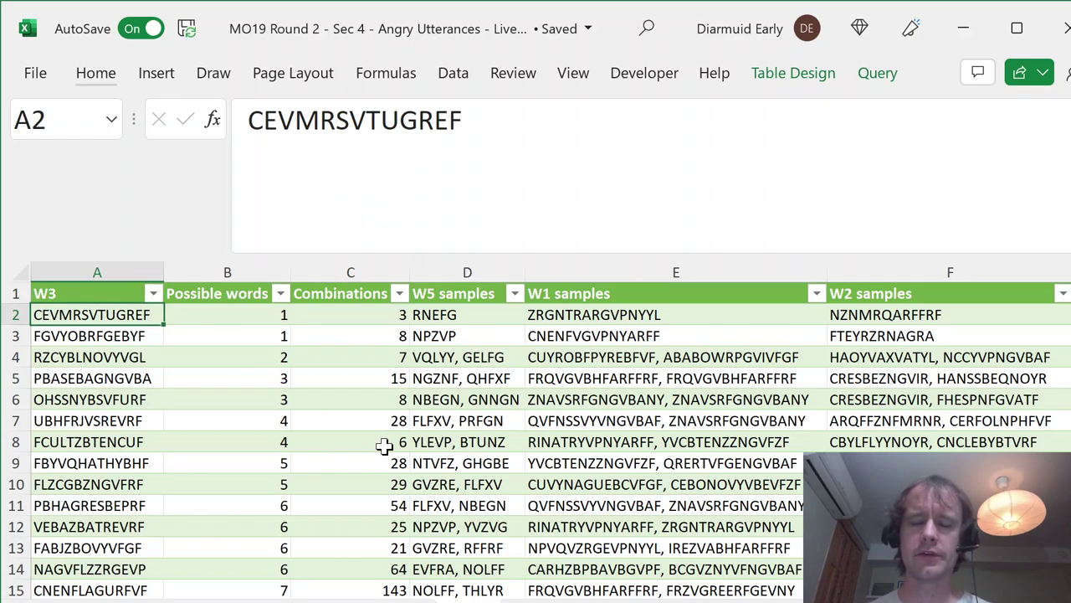
{"action": "key", "text": "Down"}
{"action": "key", "text": "Down"}
{"action": "key", "text": "Down"}
{"action": "key", "text": "Down"}
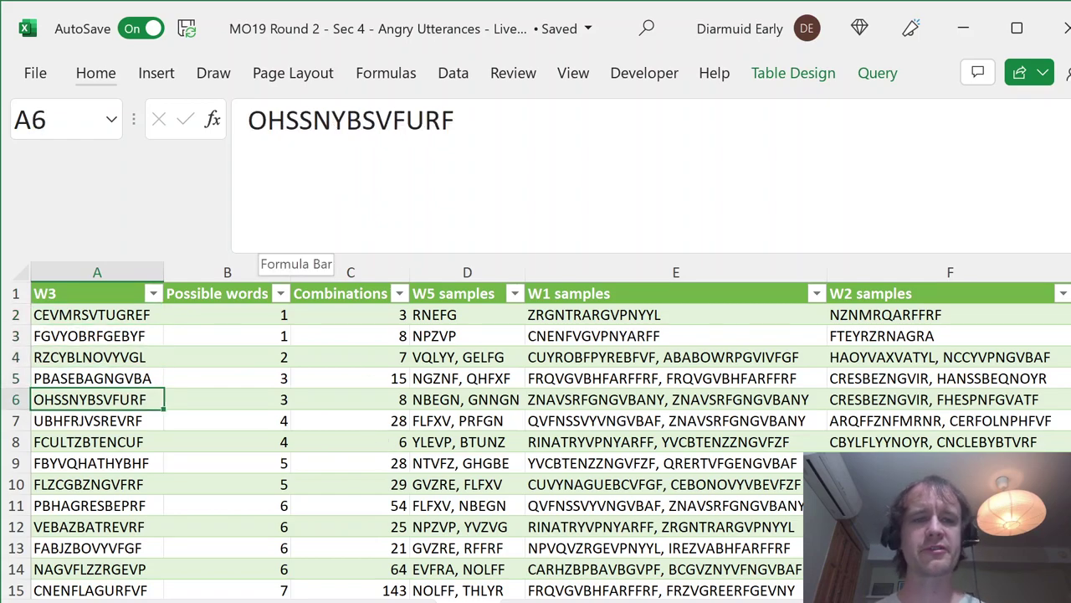
Step: Examine the W3 word in A6 together with its W5, W1, W2 and W4 samples in row 6
{"action": "left_click_drag", "start_coordinate": [454, 119], "coordinate": [234, 120]}
{"action": "key", "text": "Escape"}
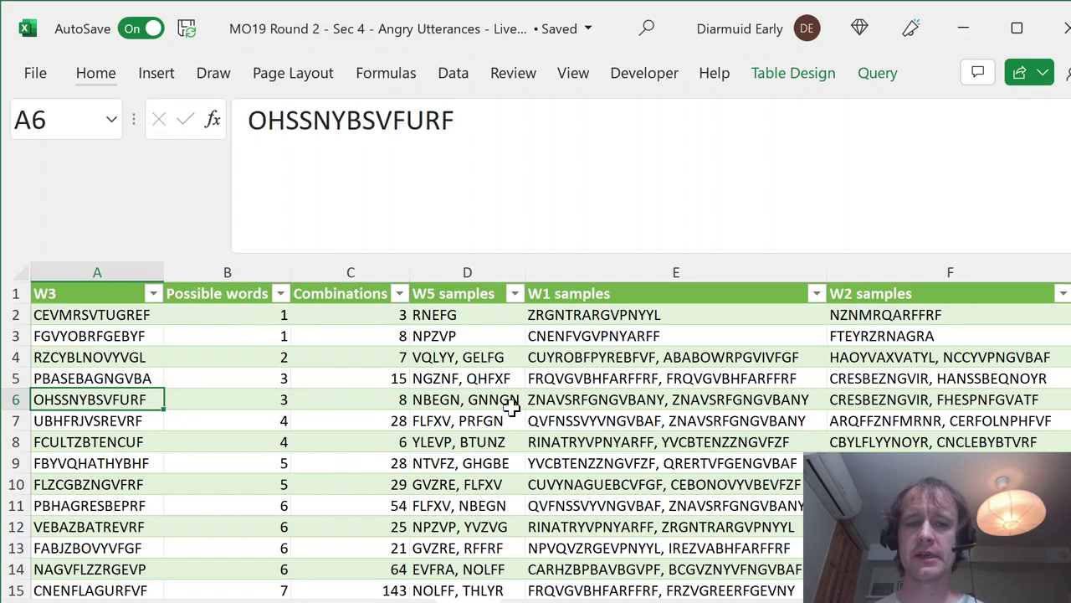
{"action": "left_click", "coordinate": [423, 400]}
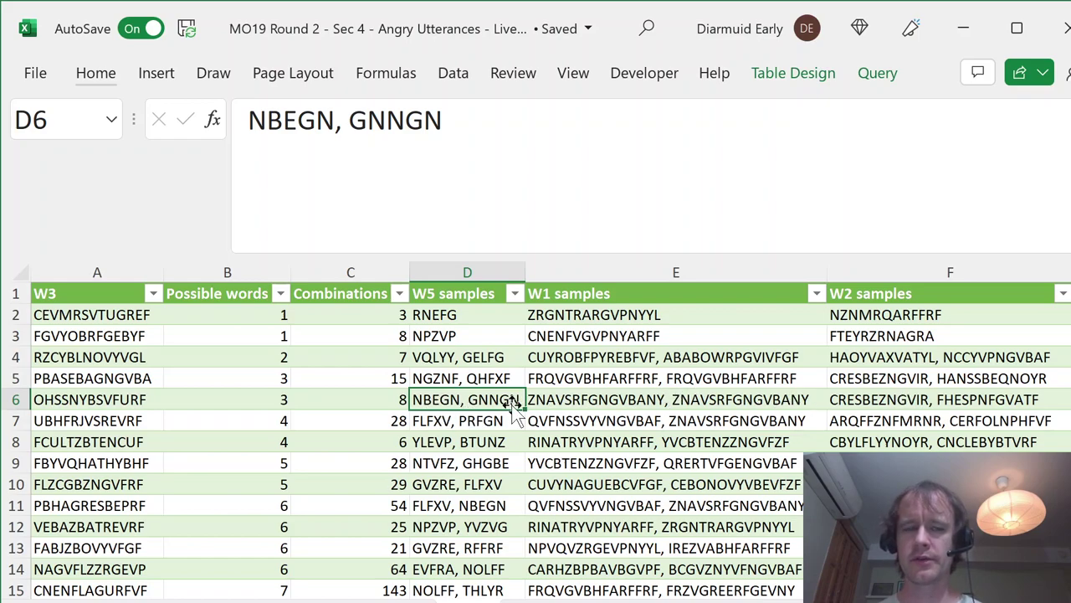
{"action": "key", "text": "Right"}
{"action": "key", "text": "Right"}
{"action": "key", "text": "Right"}
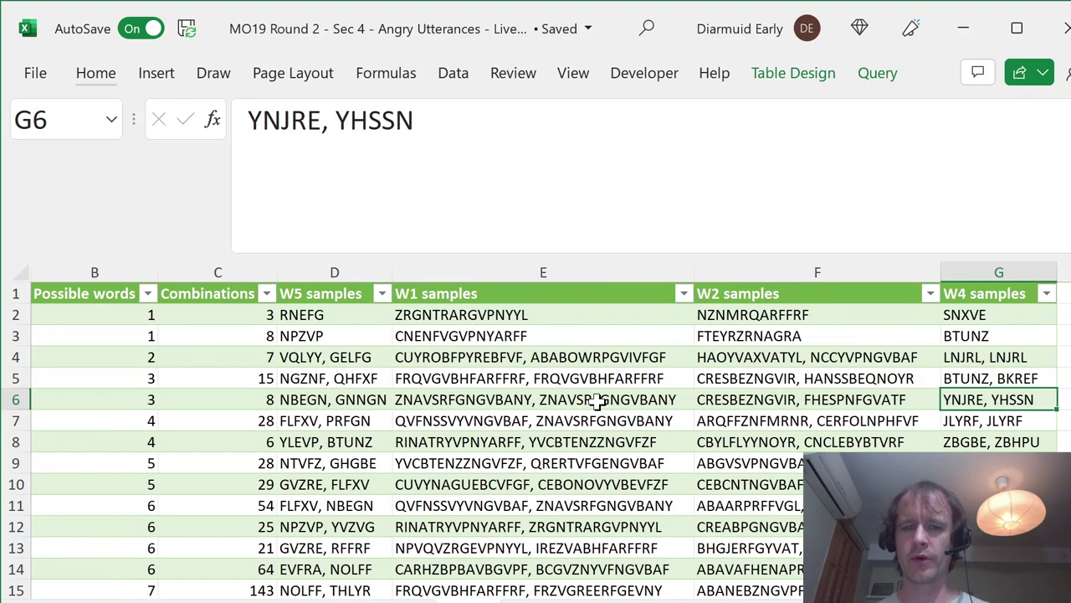
{"action": "key", "text": "Home"}
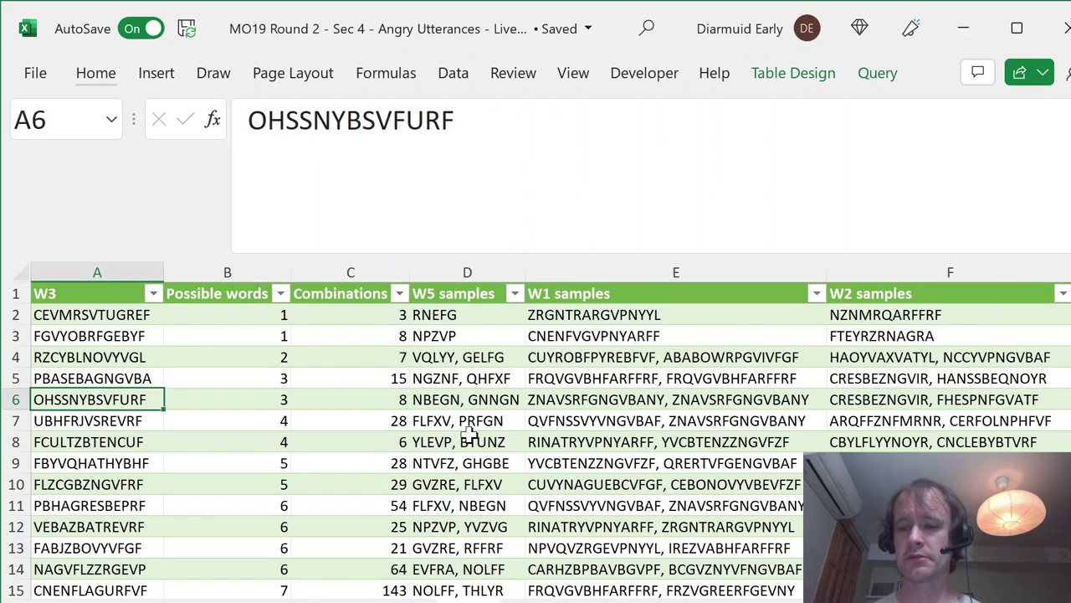
Step: Show the workbook's queries and open the Q11 solution query for editing in Power Query Editor
{"action": "key", "text": "ctrl+Home"}
{"action": "key", "text": "Down"}
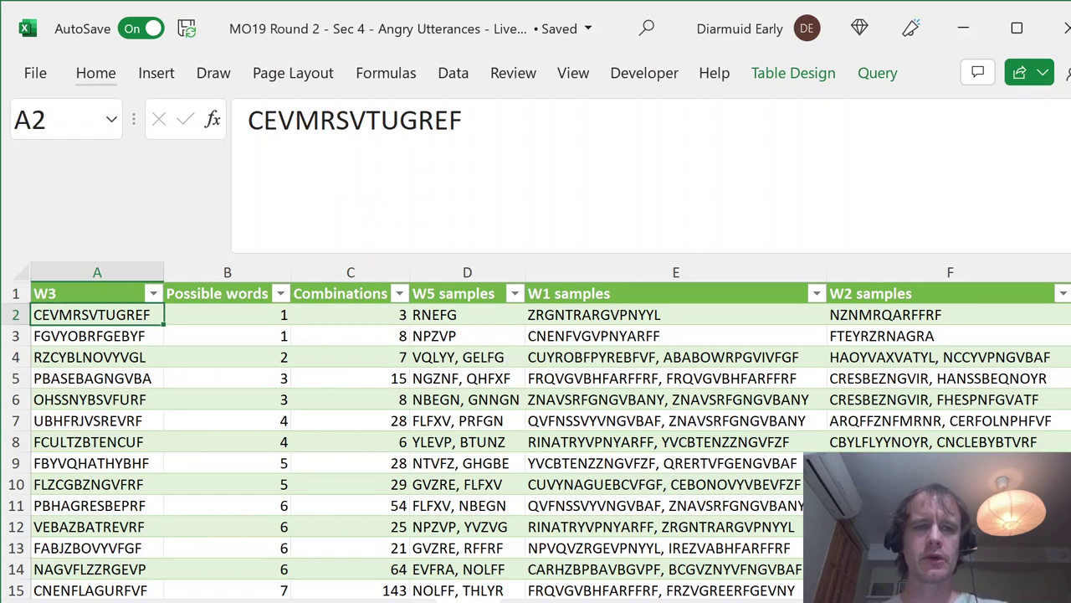
{"action": "left_click", "coordinate": [455, 77]}
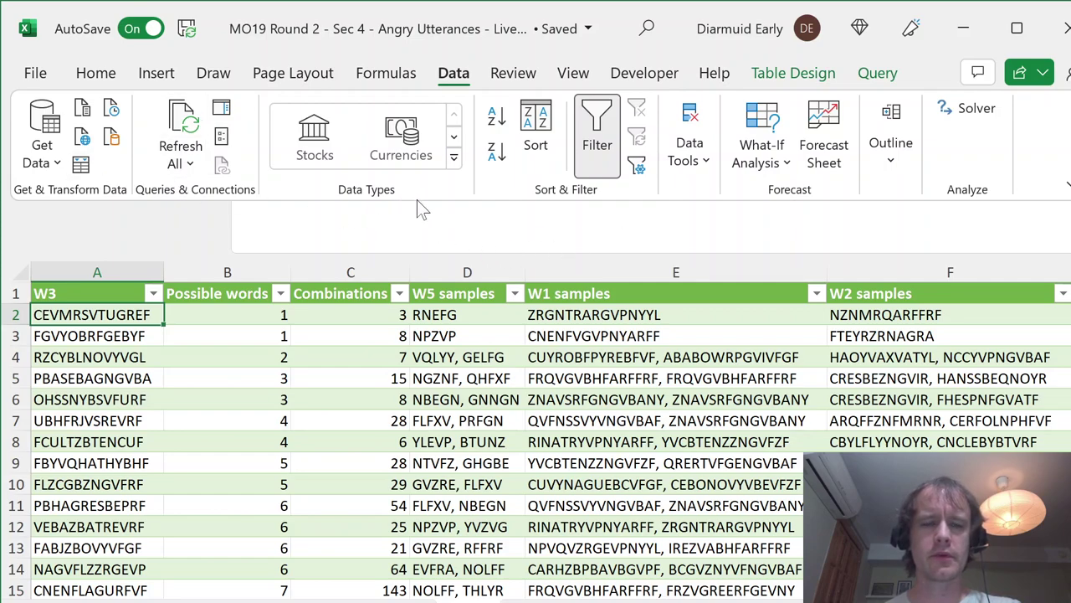
{"action": "left_click", "coordinate": [220, 111]}
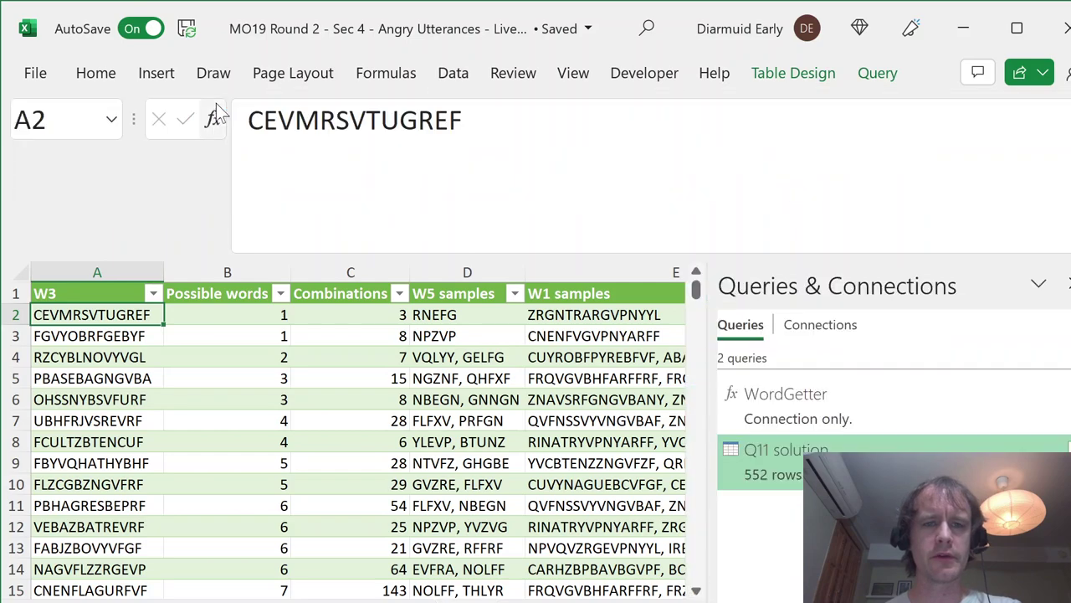
{"action": "right_click", "coordinate": [795, 414]}
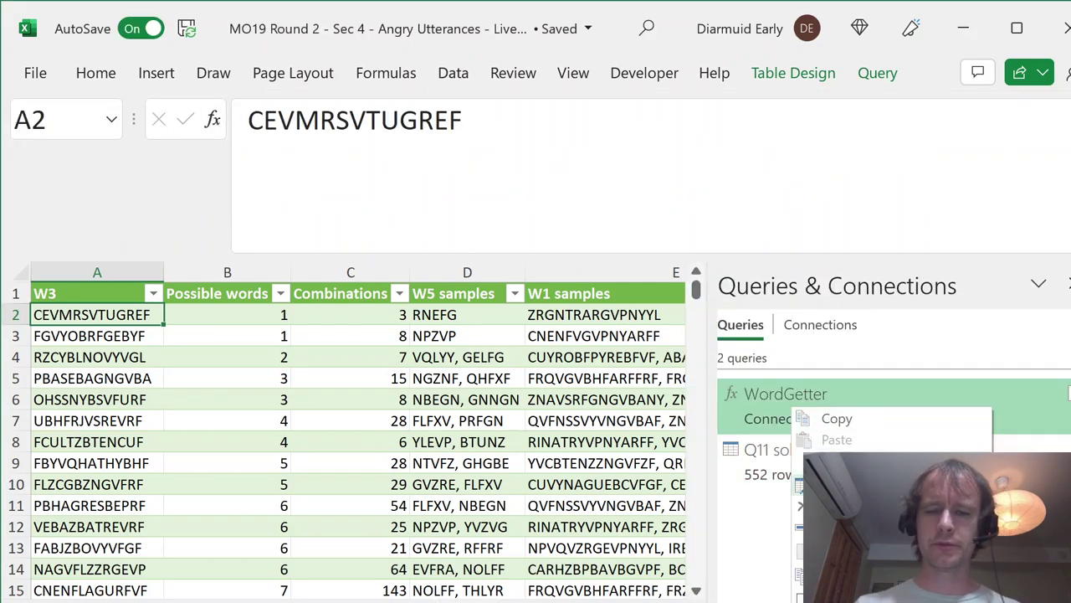
{"action": "left_click", "coordinate": [757, 478]}
{"action": "right_click", "coordinate": [757, 478]}
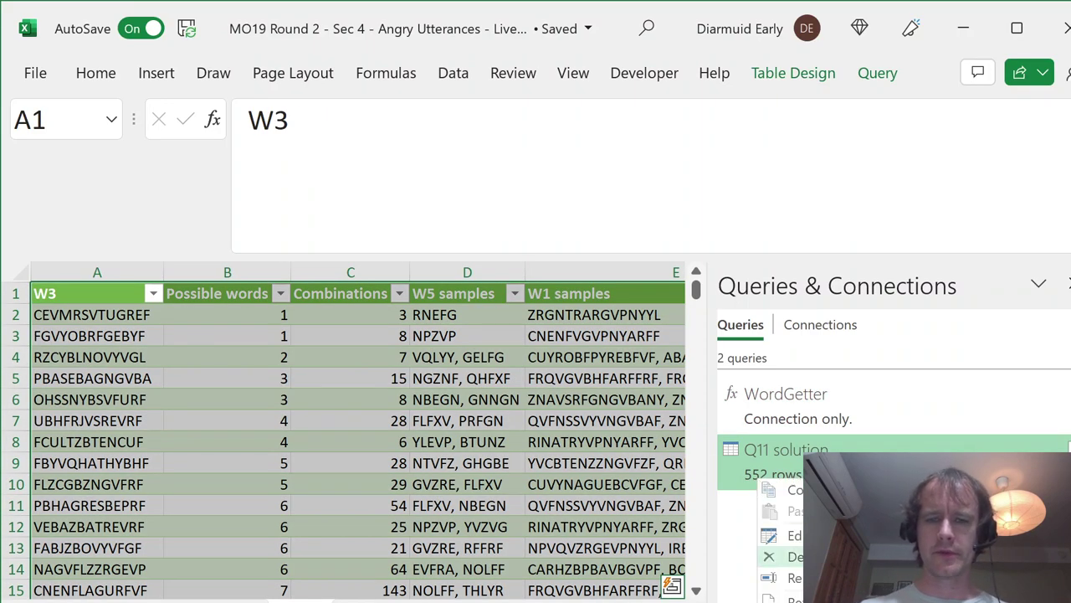
{"action": "left_click", "coordinate": [791, 536]}
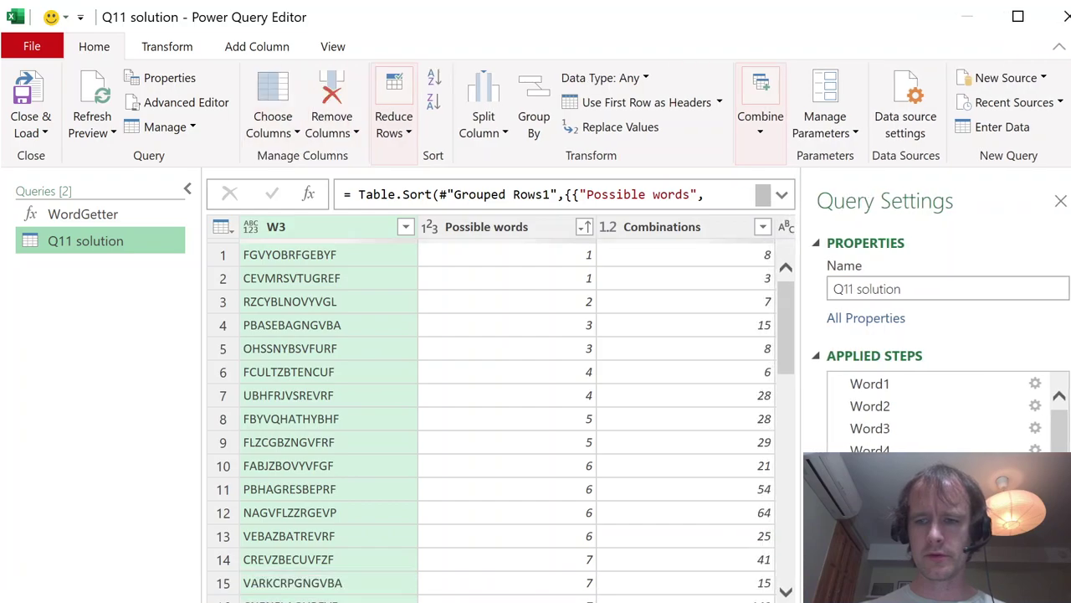
Step: View the Word1 applied step of the Q11 solution query and the full text of its first W1 word
{"action": "left_click_drag", "start_coordinate": [1058, 440], "coordinate": [1058, 492]}
{"action": "scroll", "coordinate": [946, 410], "scroll_direction": "up", "scroll_amount": 3}
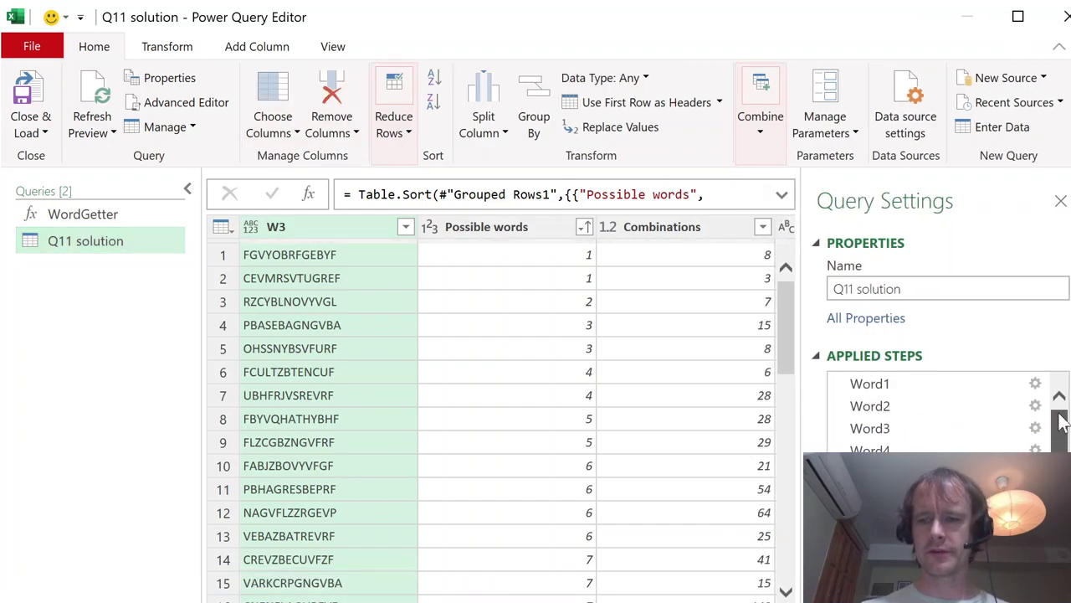
{"action": "left_click", "coordinate": [892, 383]}
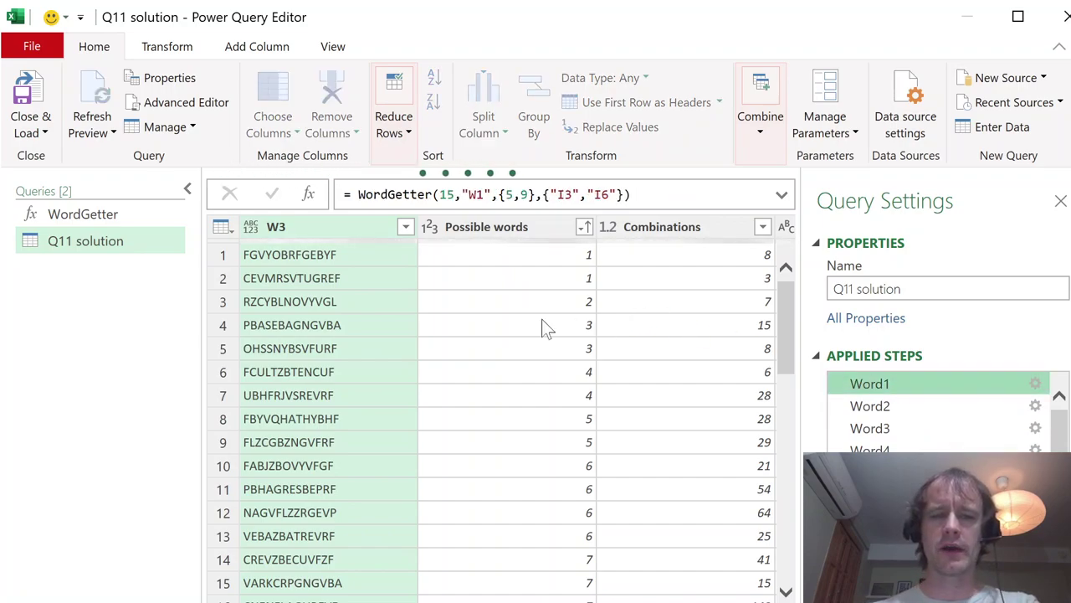
{"action": "left_click", "coordinate": [306, 262]}
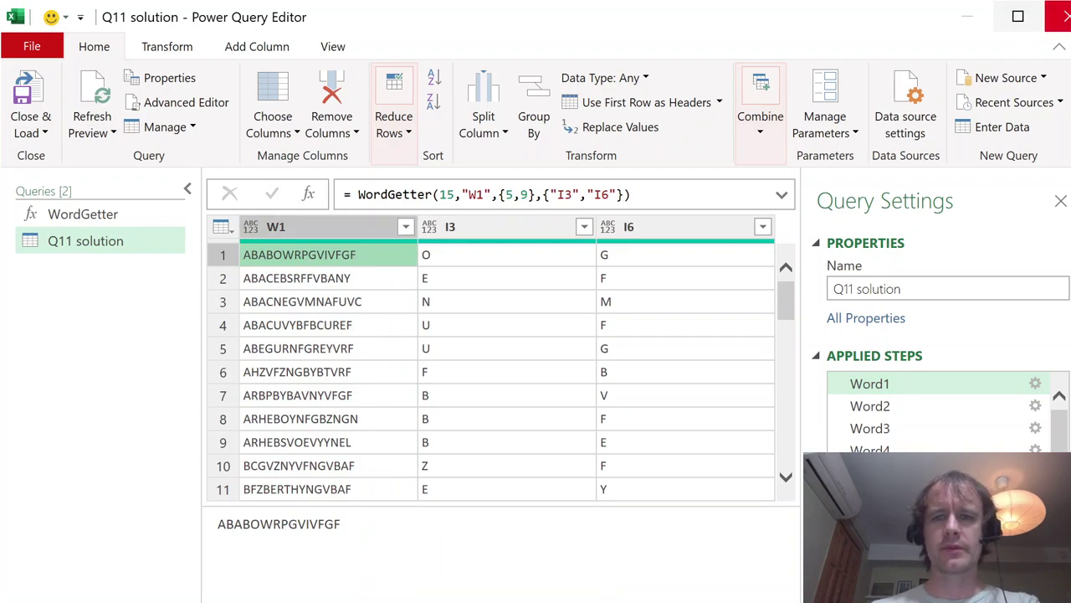
Step: Close Power Query Editor, go back to the crossword grid and examine the starting cells of entries 1 to 5
{"action": "left_click", "coordinate": [1059, 17]}
{"action": "left_click", "coordinate": [214, 599]}
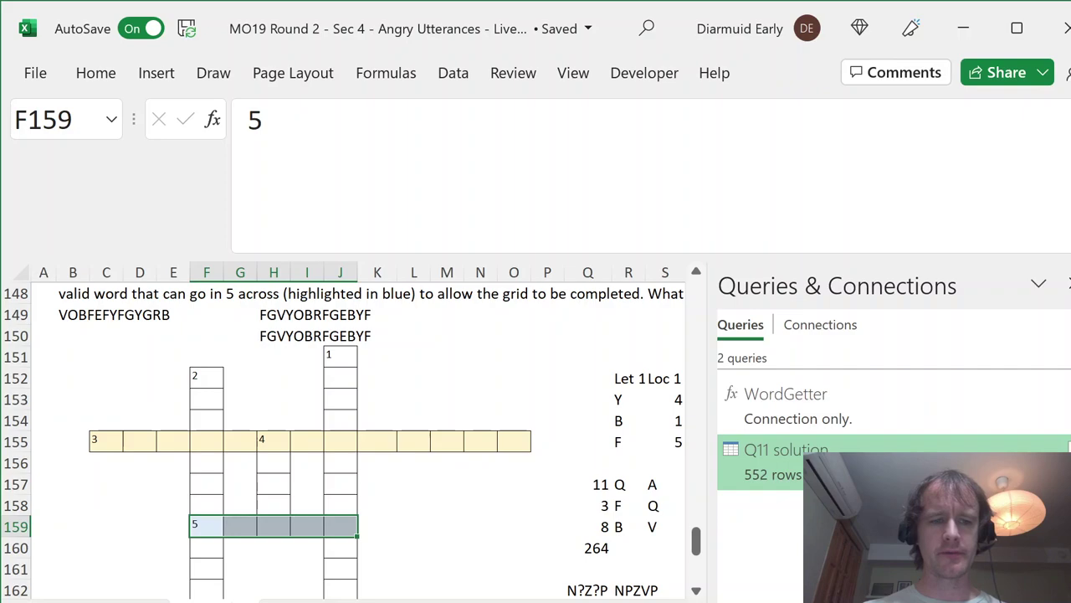
{"action": "left_click_drag", "start_coordinate": [335, 362], "coordinate": [327, 478]}
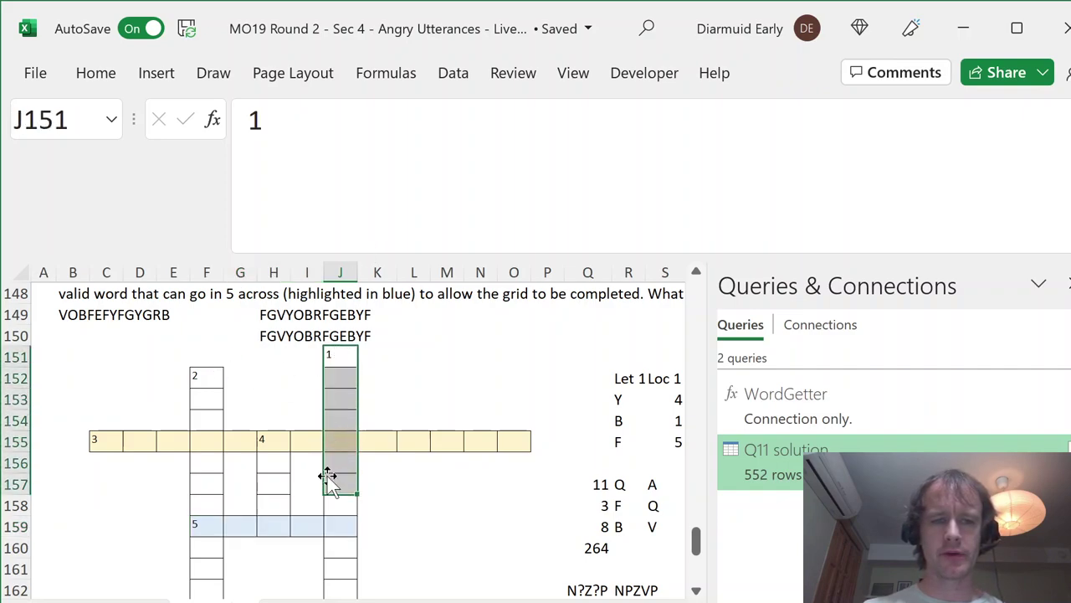
{"action": "left_click", "coordinate": [343, 355]}
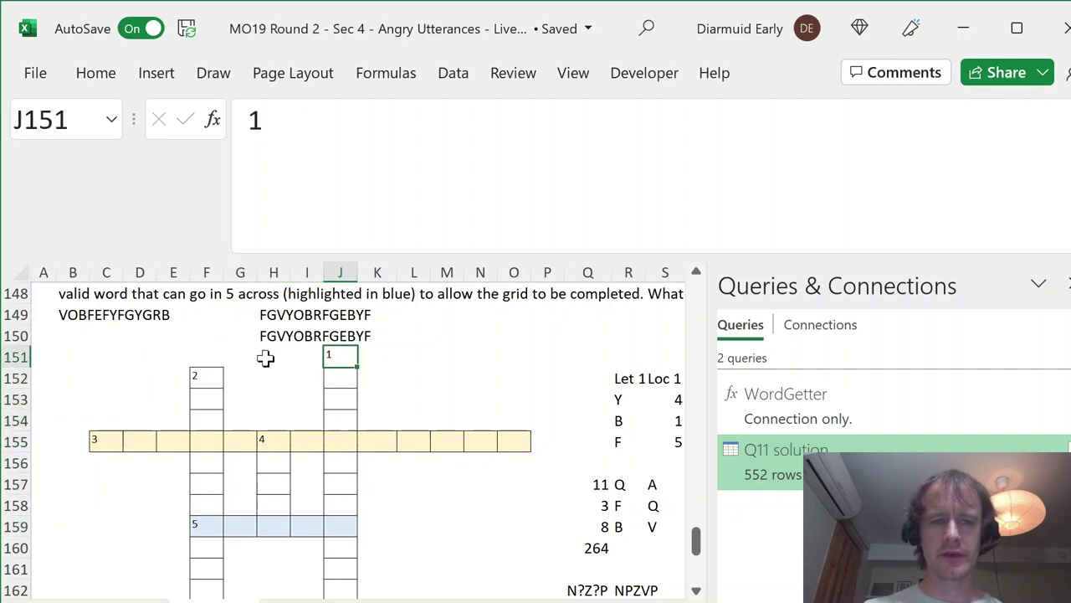
{"action": "left_click", "coordinate": [197, 378]}
{"action": "left_click", "coordinate": [95, 442]}
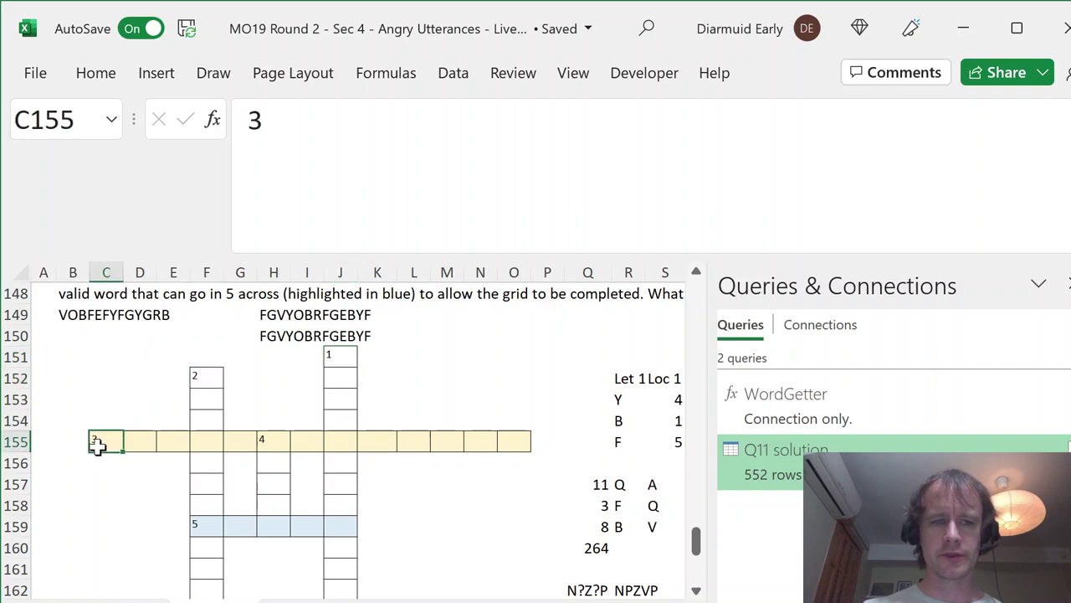
{"action": "left_click", "coordinate": [263, 439]}
{"action": "left_click", "coordinate": [204, 520]}
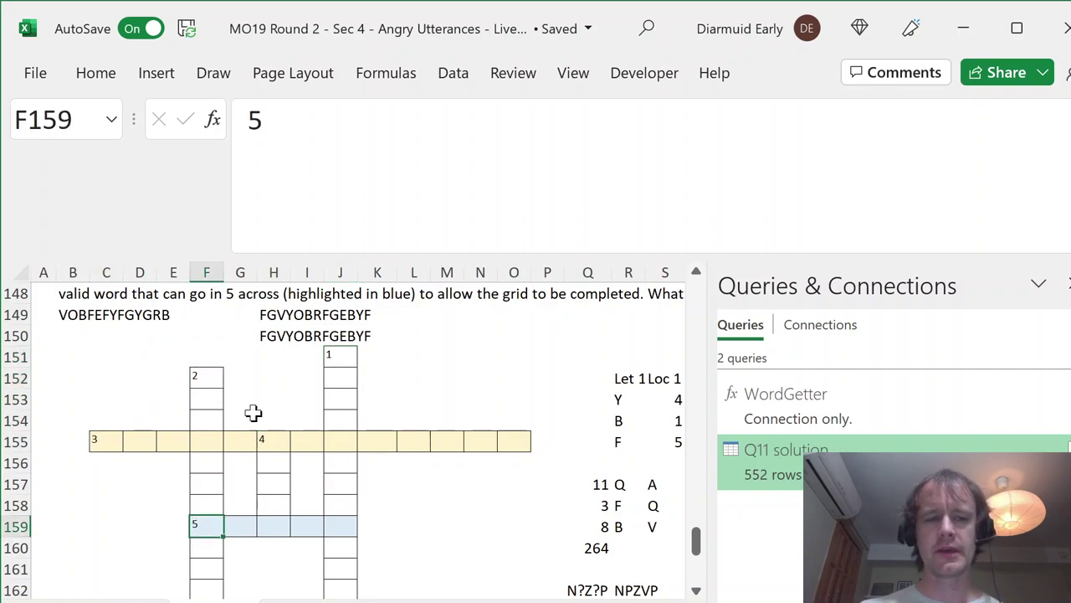
Step: Examine the grid's crossing cells F155, H155 and J155 on 3 across and F159, H159 and J159 on 5 across
{"action": "left_click", "coordinate": [211, 441]}
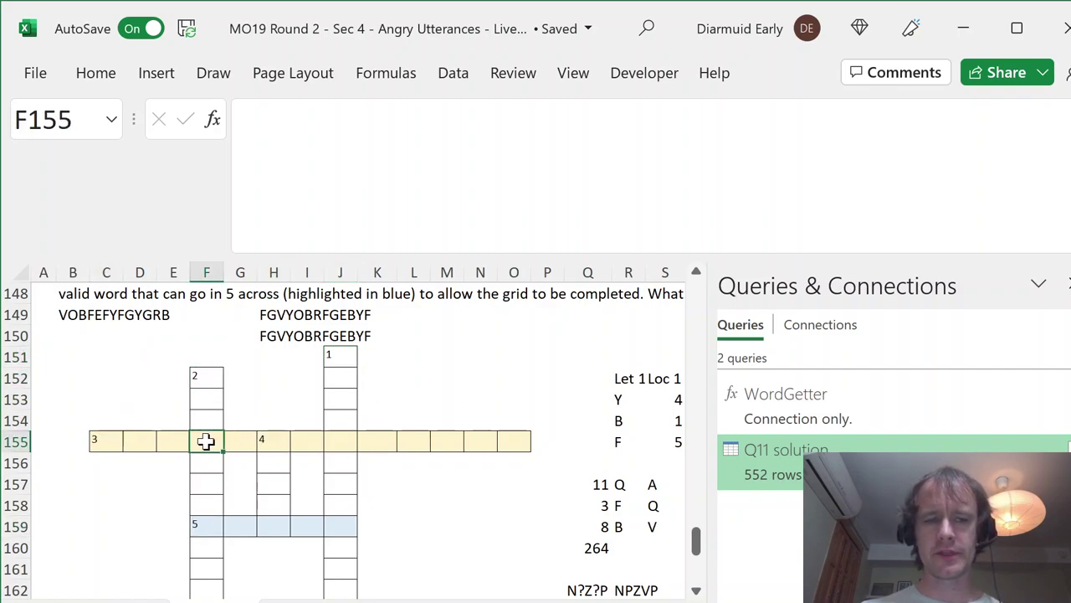
{"action": "left_click", "coordinate": [266, 441]}
{"action": "left_click", "coordinate": [343, 441]}
{"action": "left_click", "coordinate": [199, 526]}
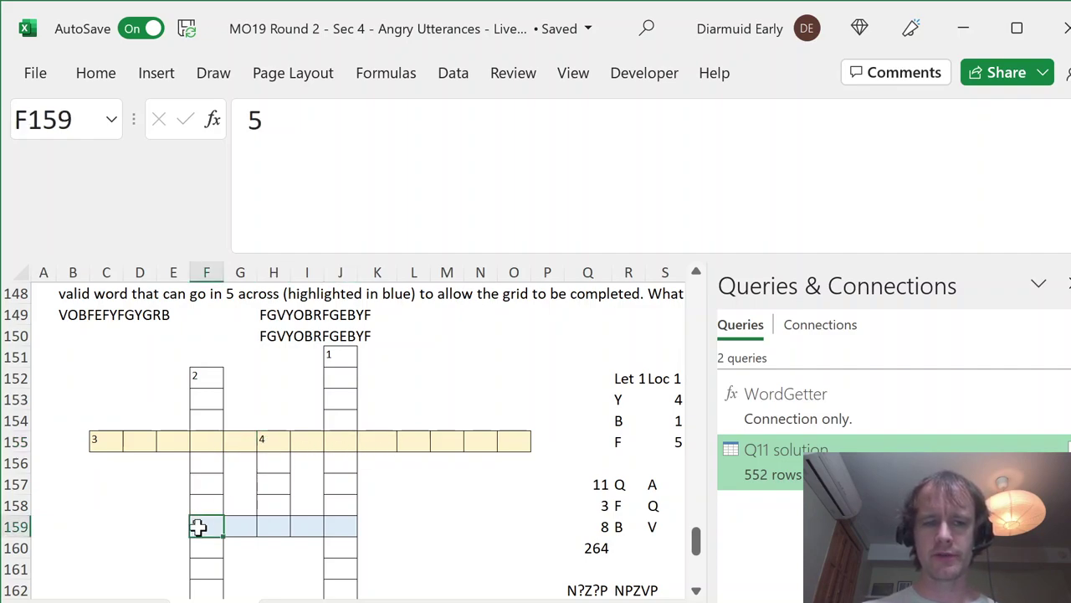
{"action": "left_click", "coordinate": [274, 526]}
{"action": "left_click", "coordinate": [332, 526]}
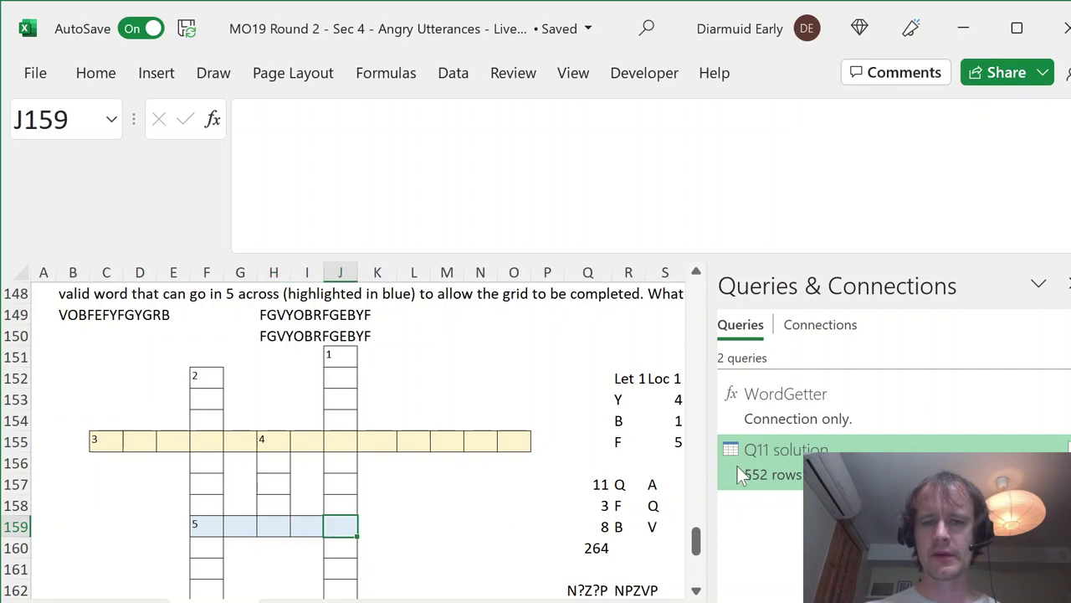
Step: Reopen the Q11 solution query and inspect the first W1 word and its I3 letter in the Word1 applied step
{"action": "double_click", "coordinate": [766, 471]}
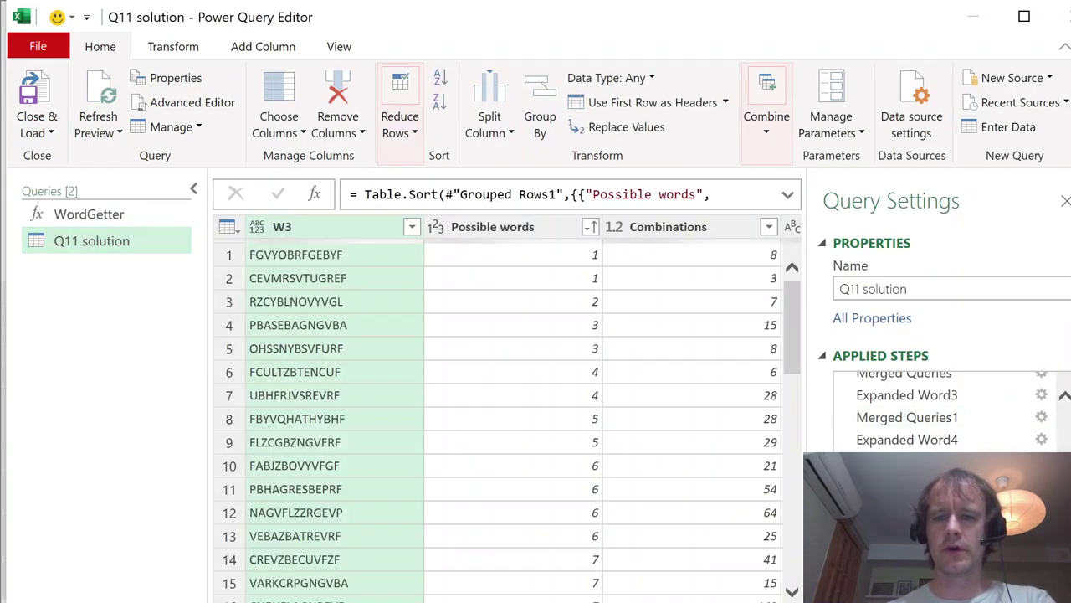
{"action": "scroll", "coordinate": [903, 401], "scroll_direction": "up", "scroll_amount": 10}
{"action": "left_click", "coordinate": [902, 385]}
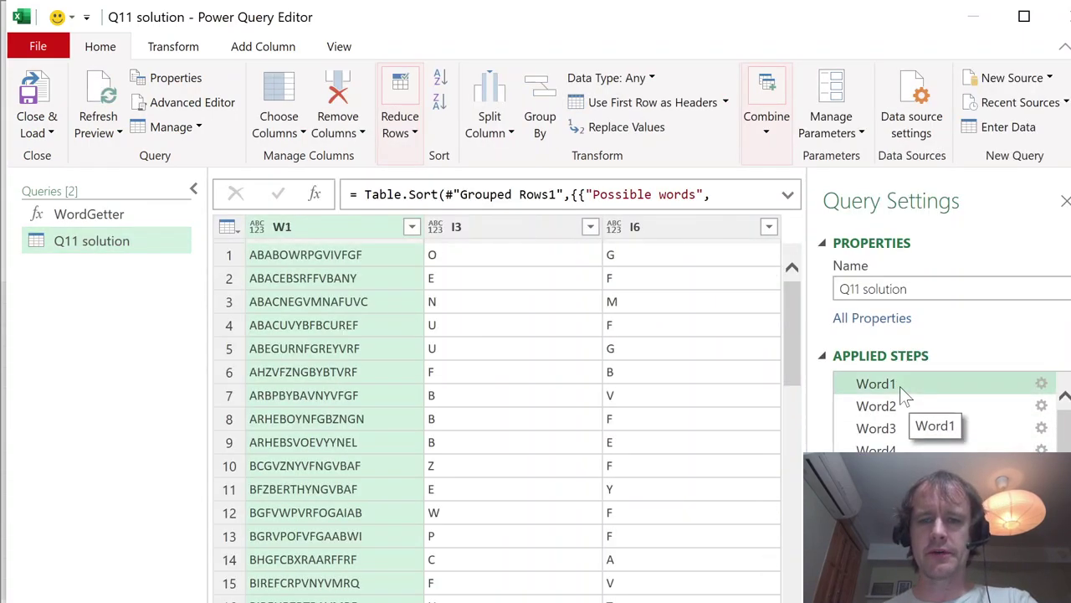
{"action": "left_click", "coordinate": [343, 257]}
{"action": "left_click", "coordinate": [459, 259]}
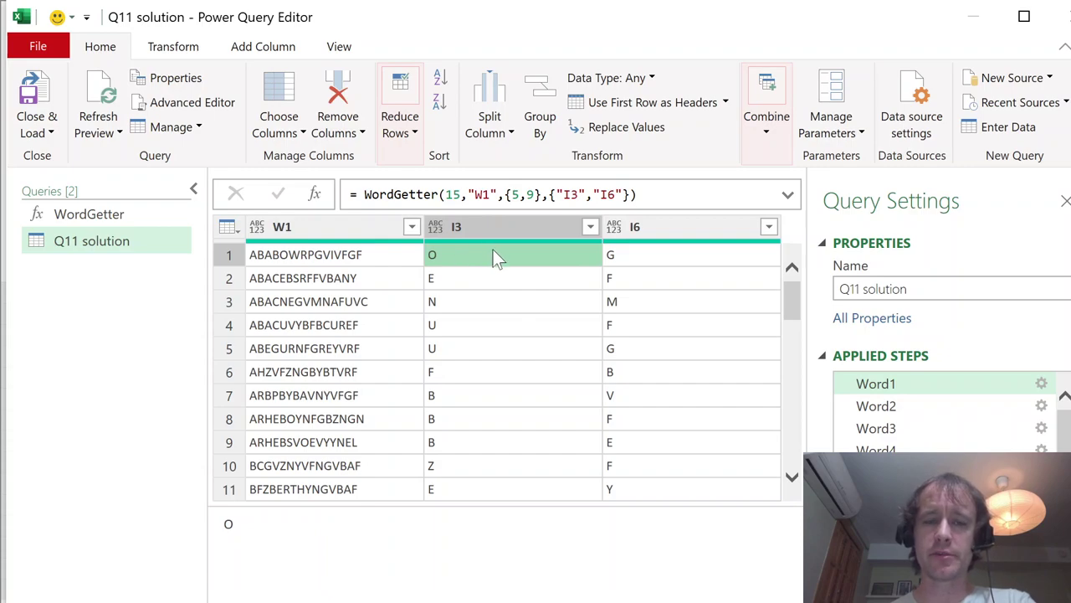
Step: Inspect the first row's I6 letter in the Word1 step, plus I1 and I4 letters in the Word2 step
{"action": "left_click", "coordinate": [634, 261]}
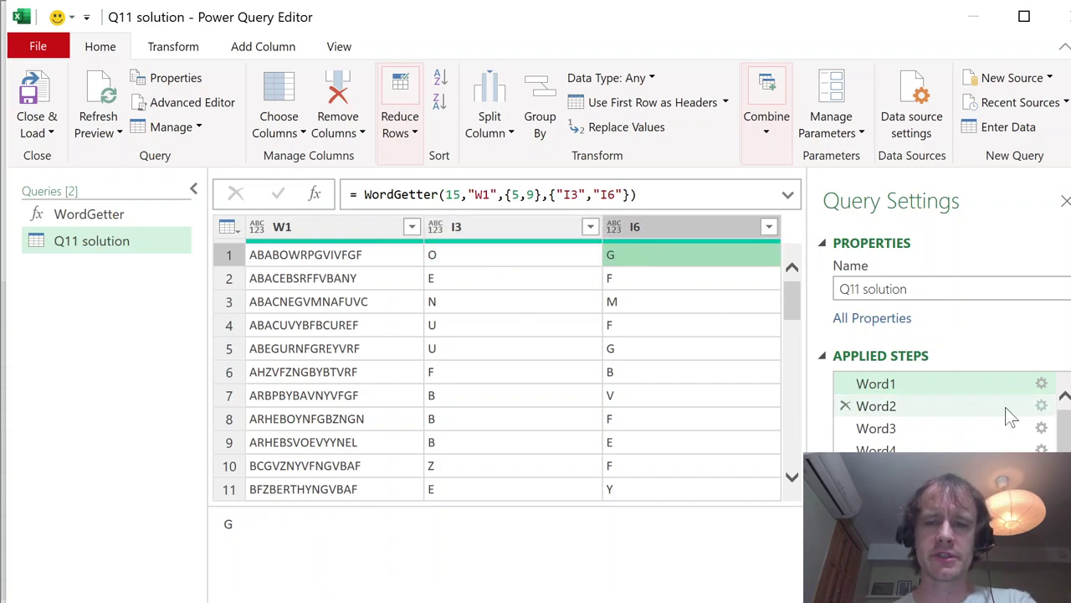
{"action": "left_click", "coordinate": [905, 406]}
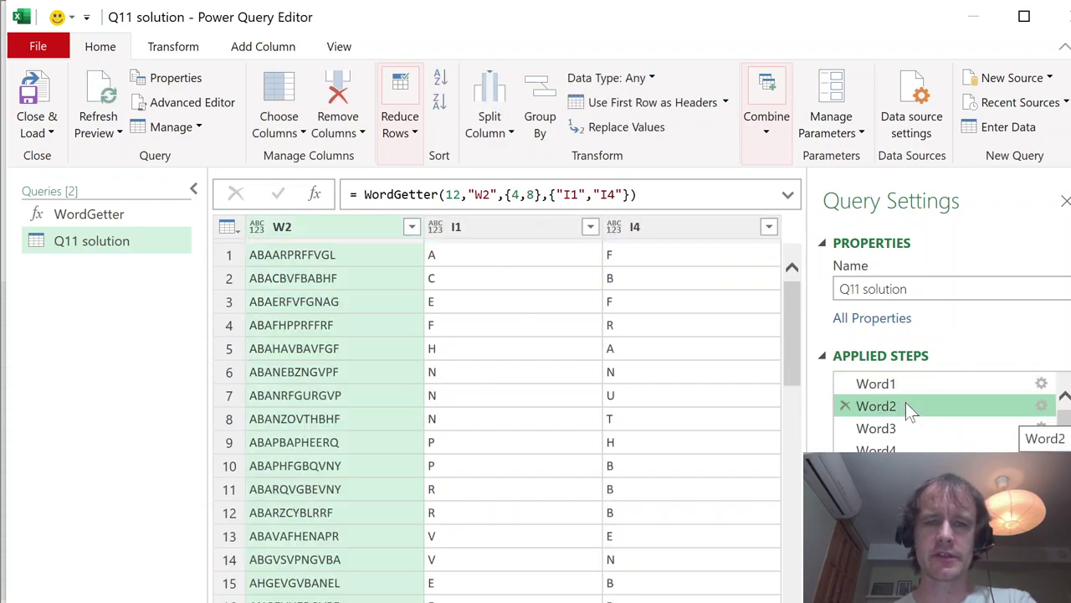
{"action": "left_click", "coordinate": [482, 260]}
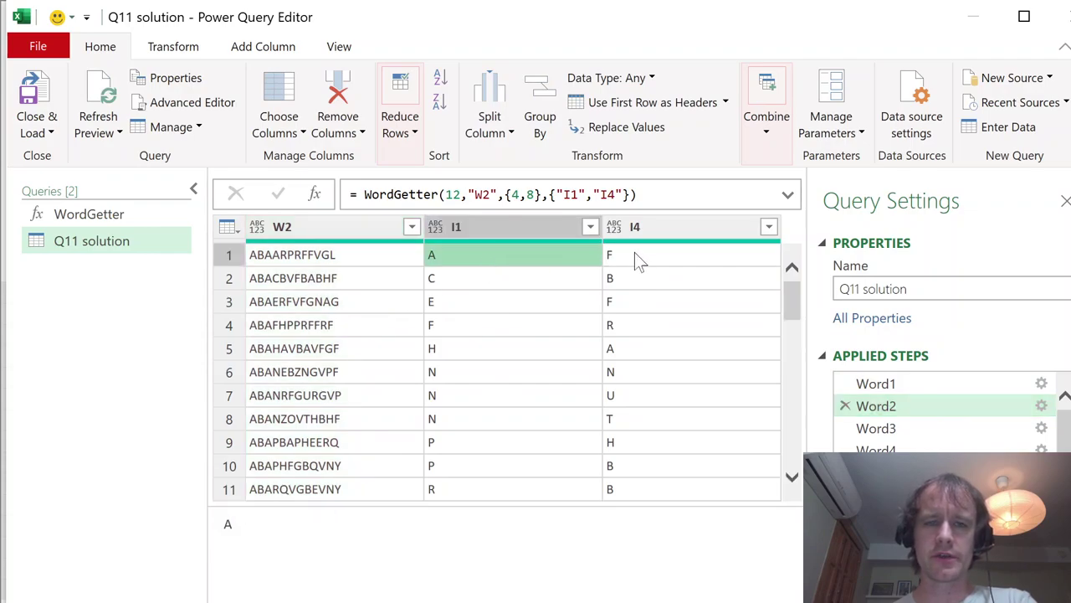
{"action": "left_click", "coordinate": [636, 254]}
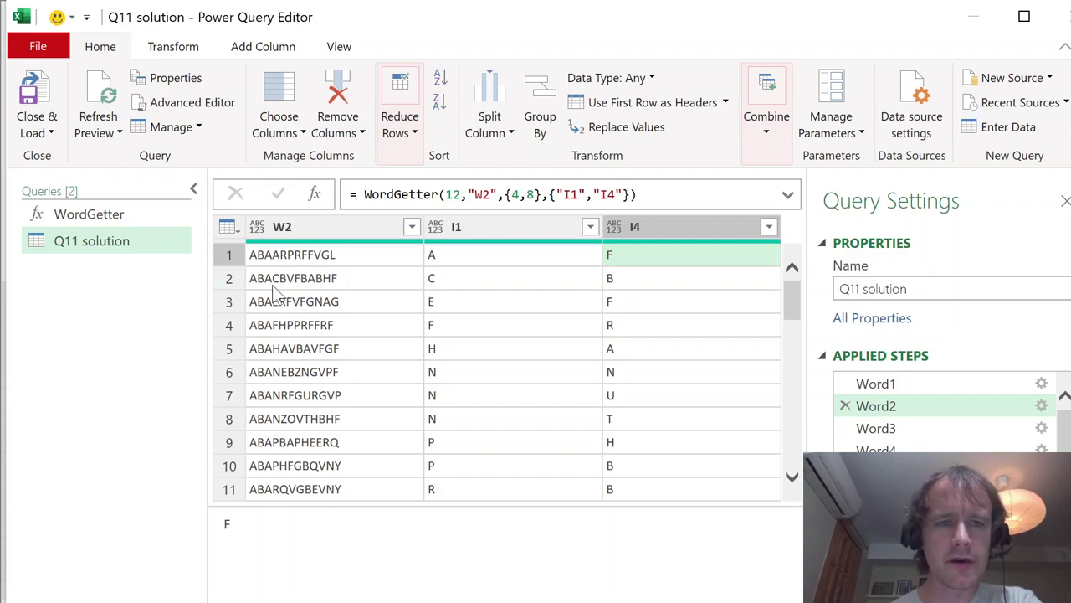
{"action": "left_click", "coordinate": [633, 286]}
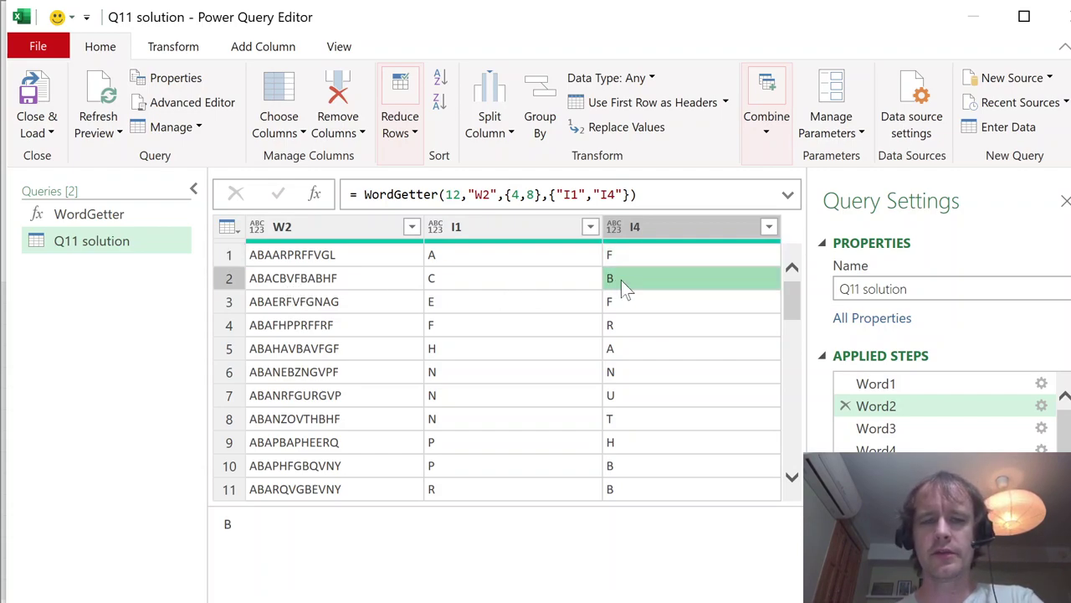
Step: View the Word3, Word4 and Word5 applied steps with their words and intersection letter columns
{"action": "left_click", "coordinate": [901, 428]}
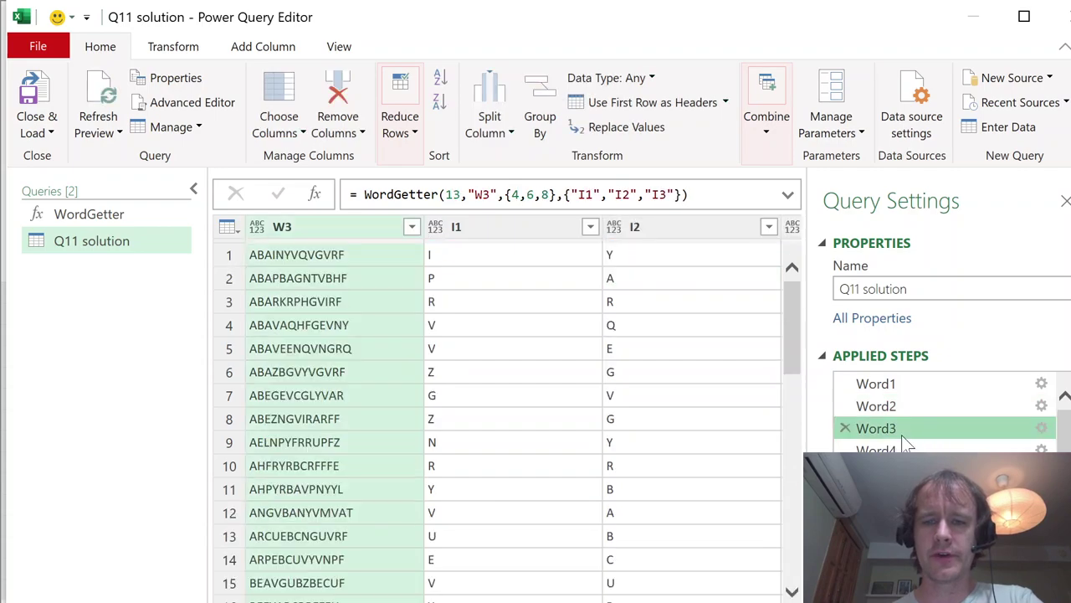
{"action": "key", "text": "Down"}
{"action": "key", "text": "Down"}
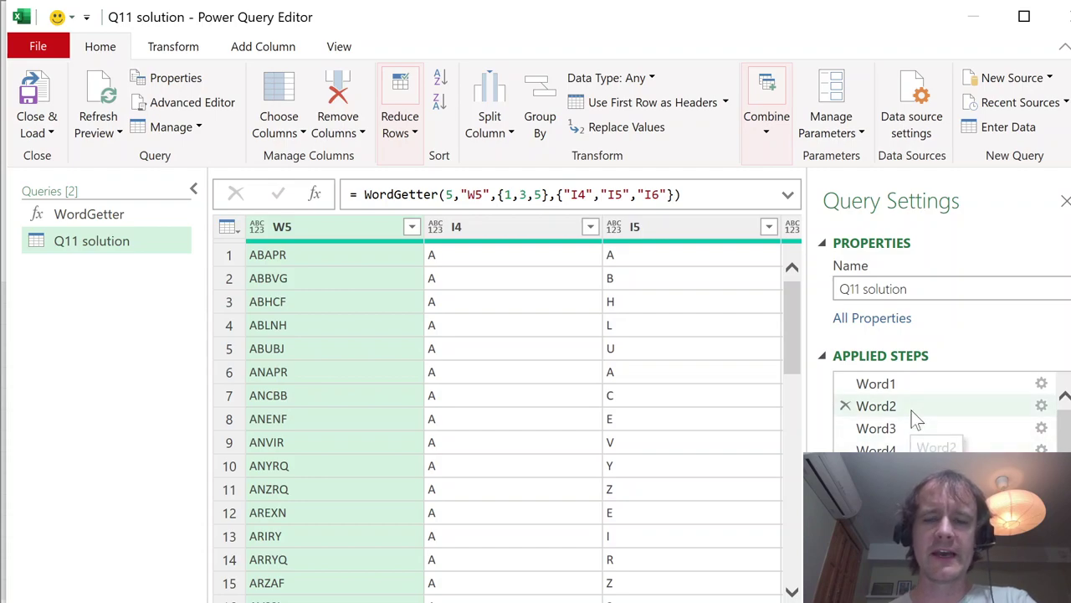
Step: Revisit the Word1 step and compare the shared I1 column between the Word2 and Word3 steps
{"action": "left_click", "coordinate": [895, 390]}
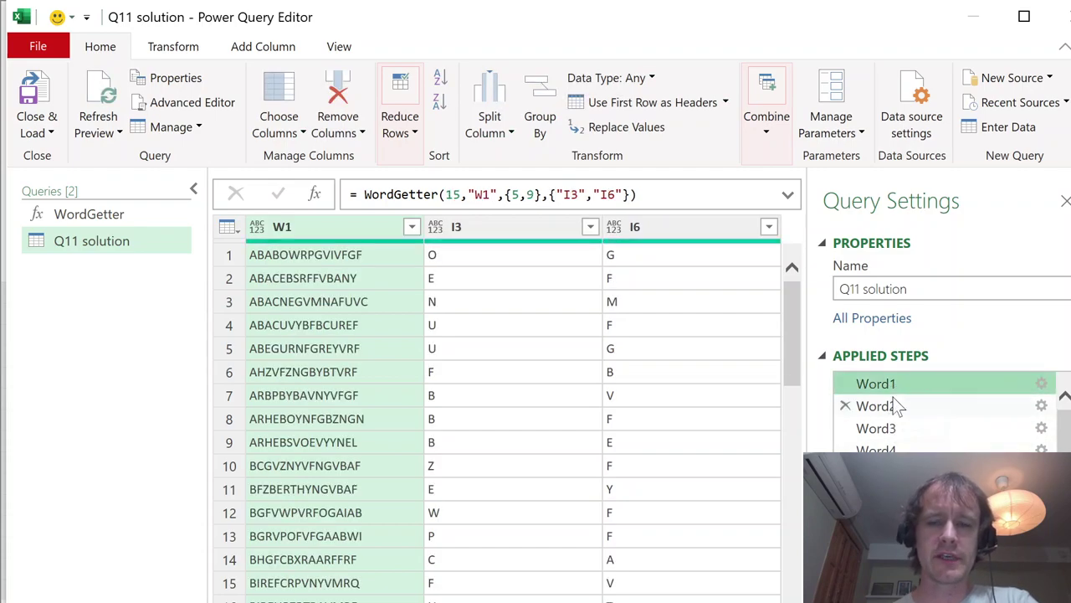
{"action": "left_click", "coordinate": [894, 405]}
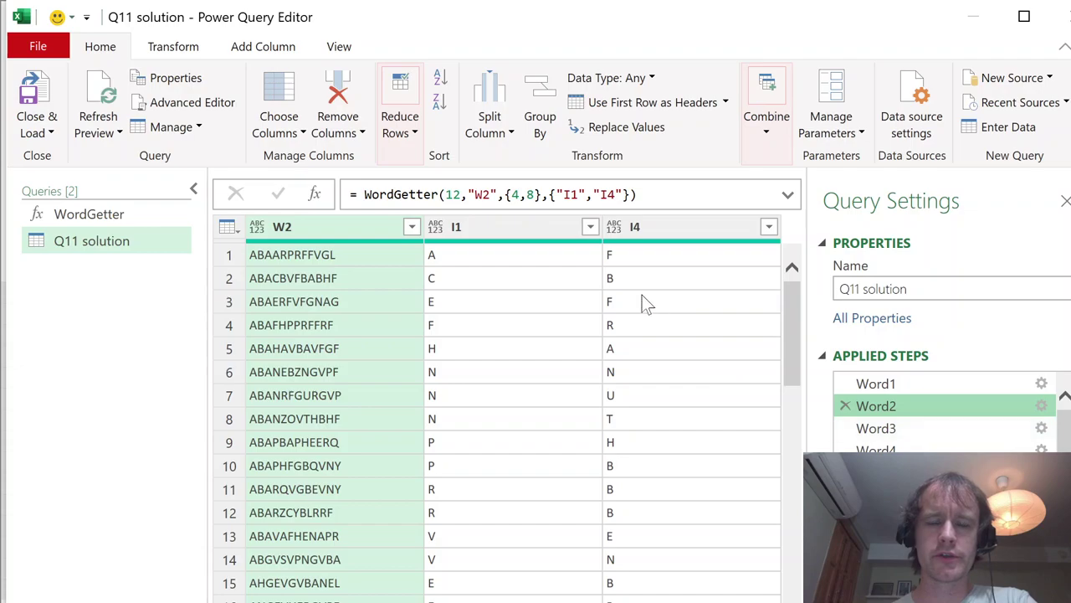
{"action": "left_click", "coordinate": [503, 230]}
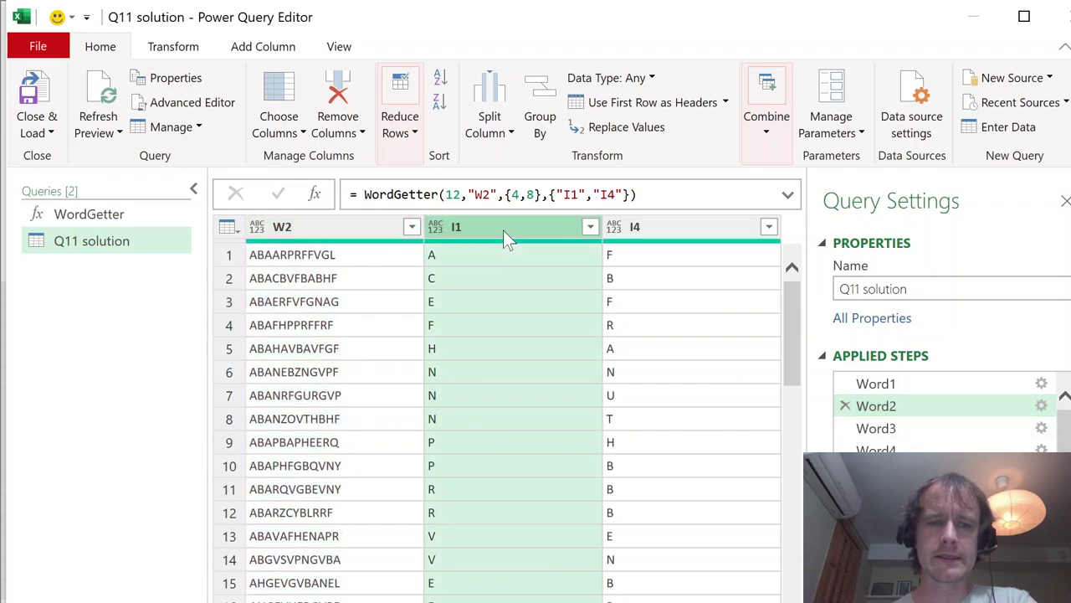
{"action": "left_click", "coordinate": [892, 430]}
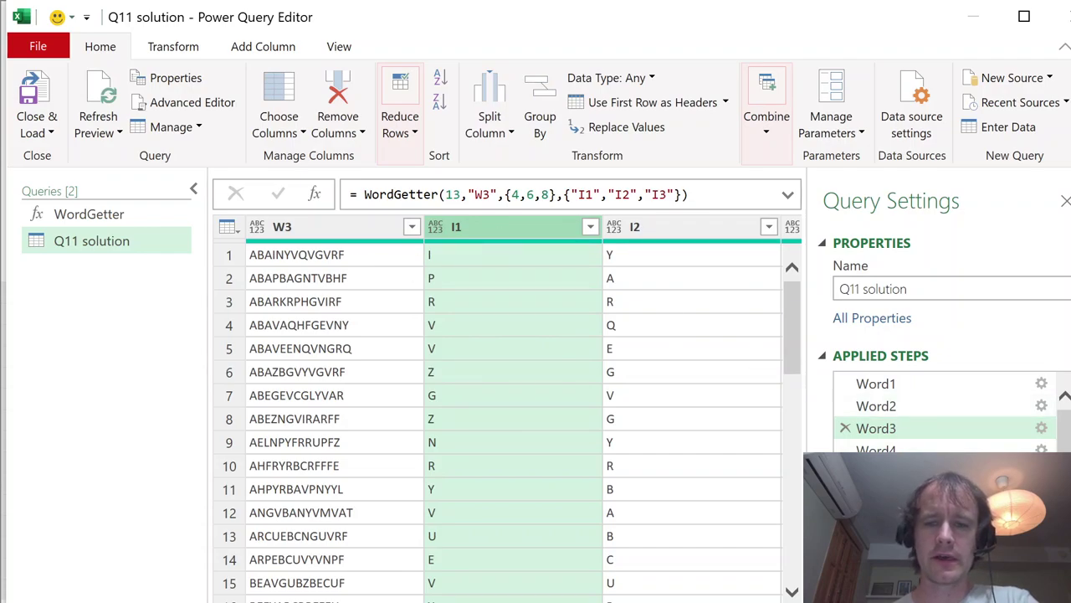
Step: Examine how the Expanded Word3 step pairs W2 and W3 words through their shared I1 letter
{"action": "left_click", "coordinate": [892, 494]}
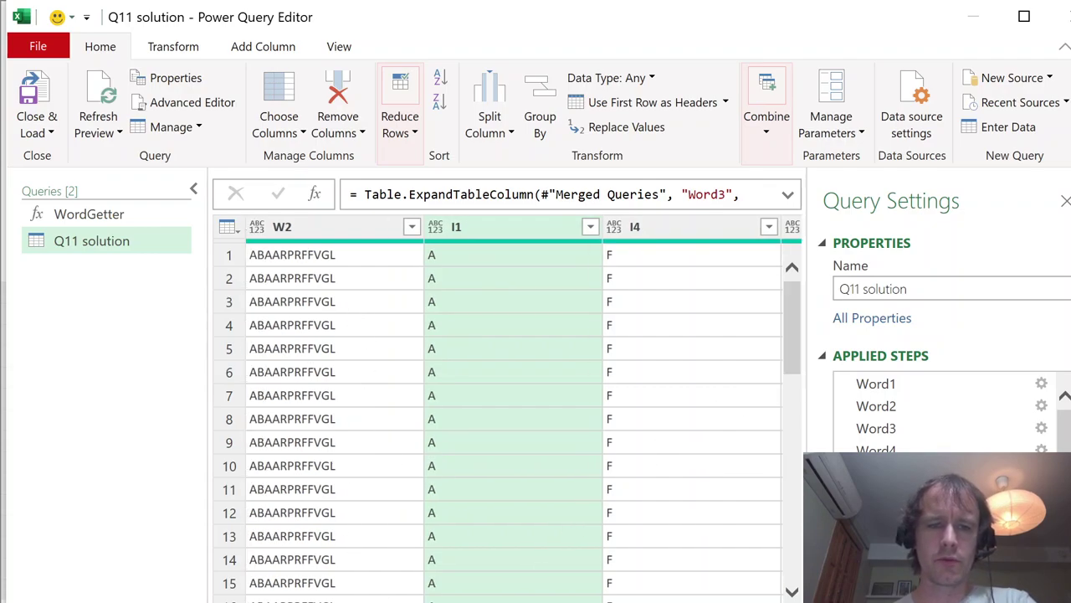
{"action": "scroll", "coordinate": [507, 418], "scroll_direction": "right", "scroll_amount": 3}
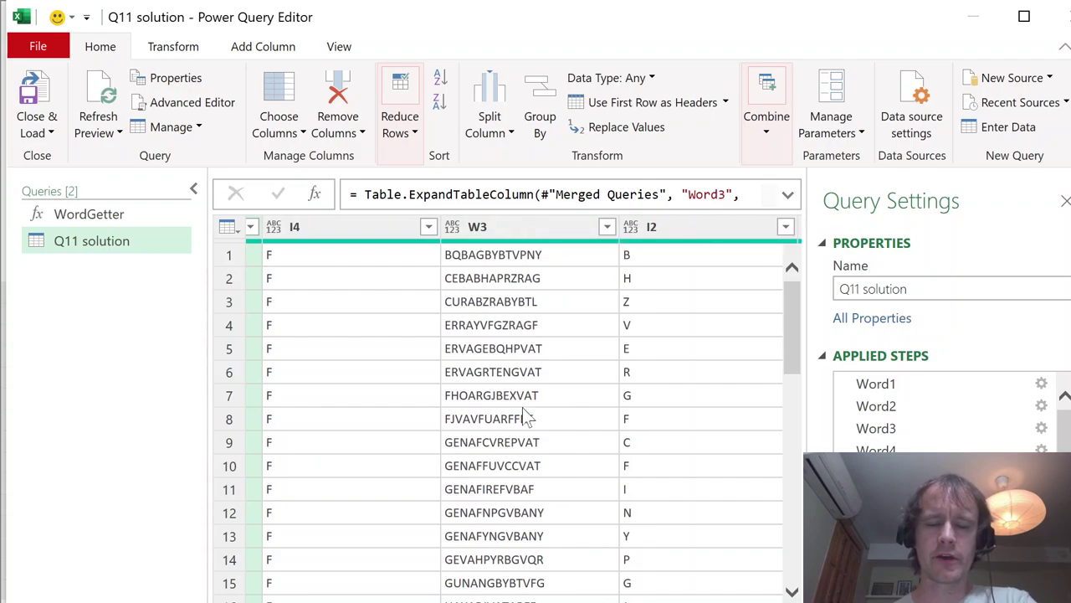
{"action": "scroll", "coordinate": [502, 419], "scroll_direction": "left", "scroll_amount": 5}
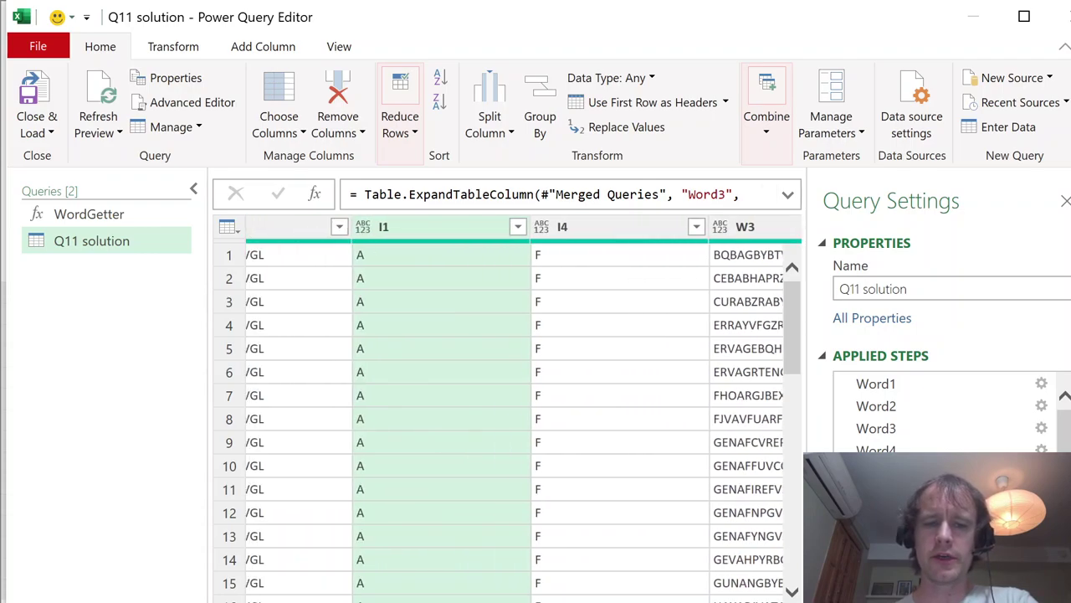
{"action": "scroll", "coordinate": [503, 419], "scroll_direction": "right", "scroll_amount": 3}
{"action": "scroll", "coordinate": [503, 419], "scroll_direction": "left", "scroll_amount": 3}
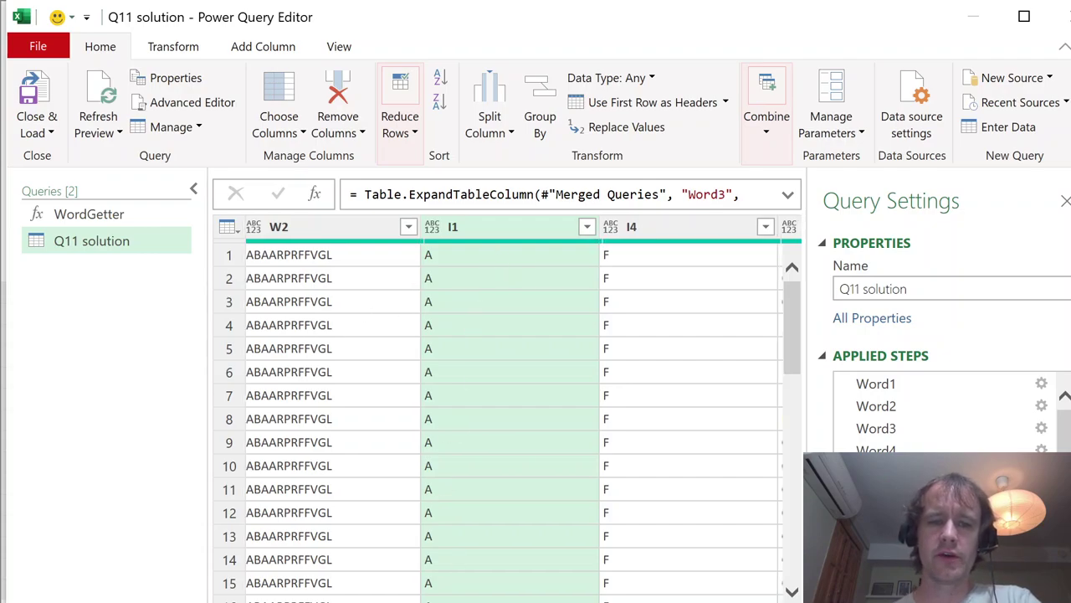
{"action": "scroll", "coordinate": [502, 418], "scroll_direction": "right", "scroll_amount": 3}
{"action": "scroll", "coordinate": [502, 419], "scroll_direction": "left", "scroll_amount": 2}
{"action": "scroll", "coordinate": [502, 419], "scroll_direction": "right", "scroll_amount": 4}
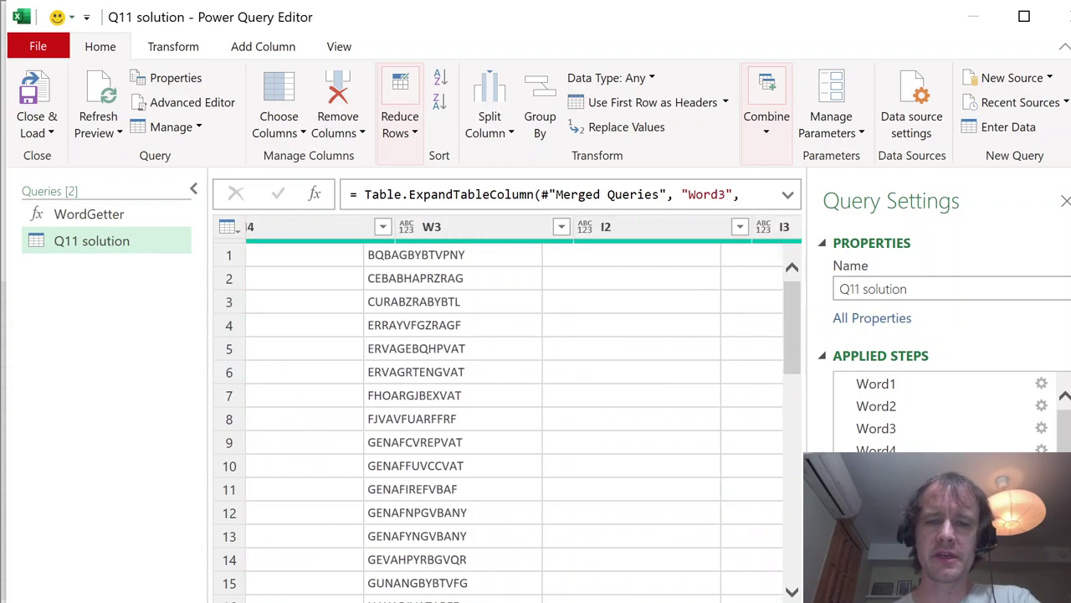
{"action": "scroll", "coordinate": [502, 418], "scroll_direction": "left", "scroll_amount": 4}
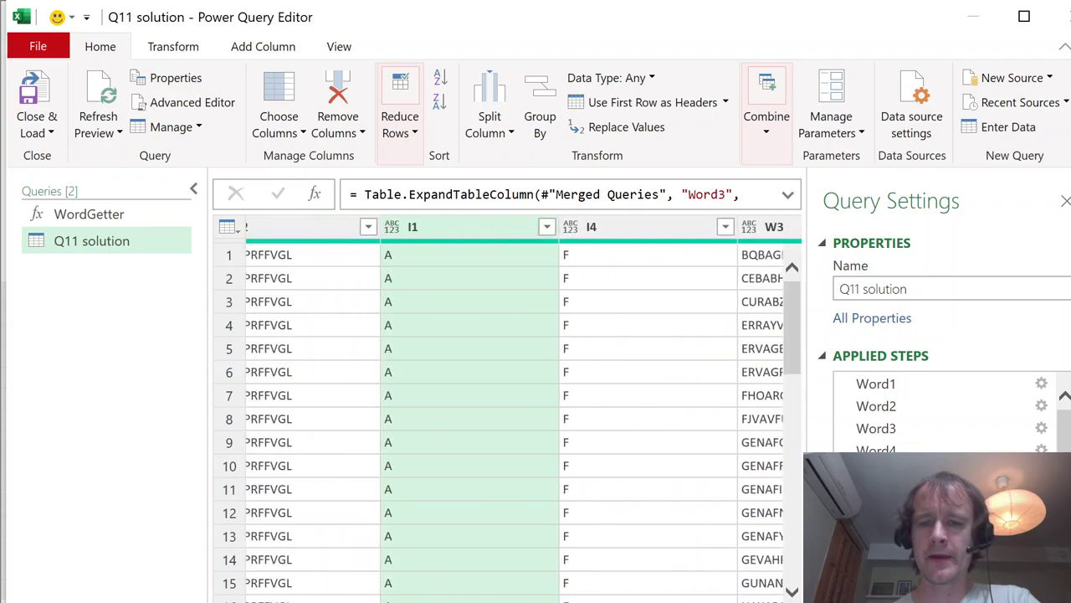
Step: Show the full formulas of Merged Queries1 and Merged Queries2 to read their inner joins on I2 and I3
{"action": "left_click", "coordinate": [905, 539]}
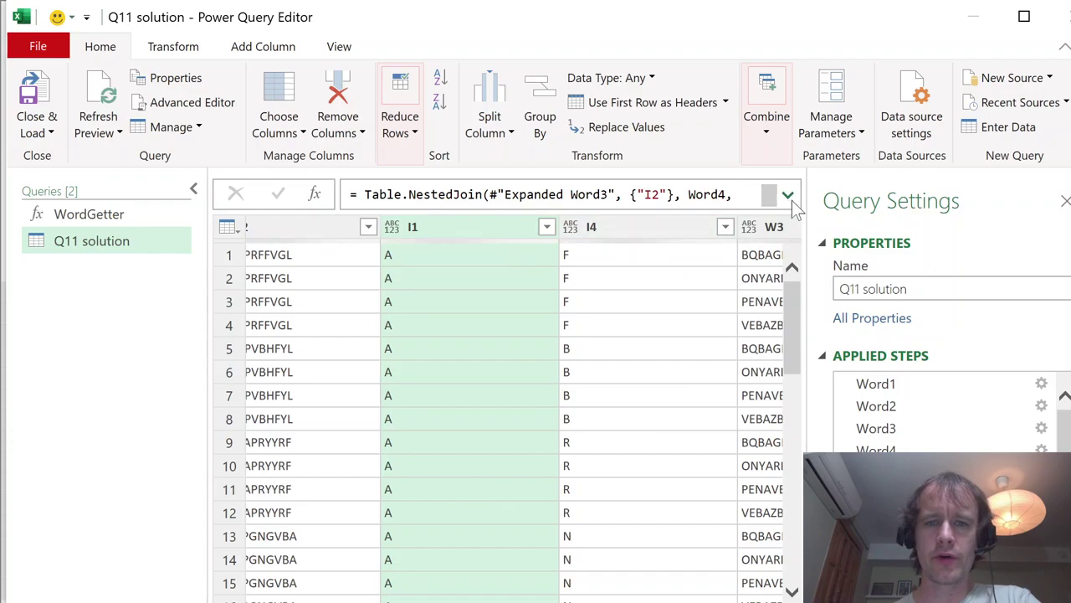
{"action": "left_click", "coordinate": [790, 198]}
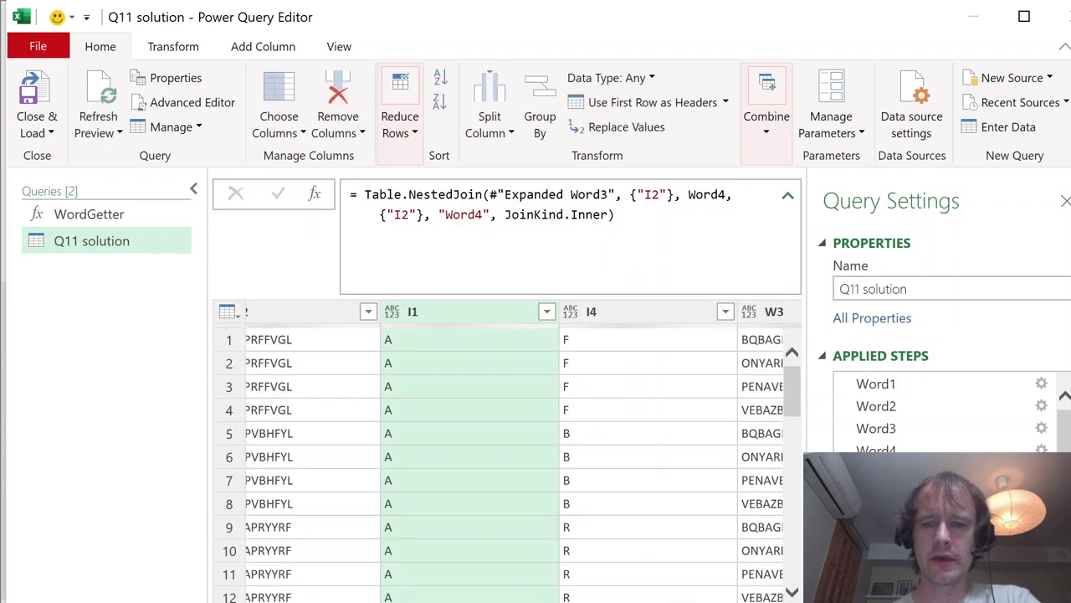
{"action": "key", "text": "Down"}
{"action": "key", "text": "Down"}
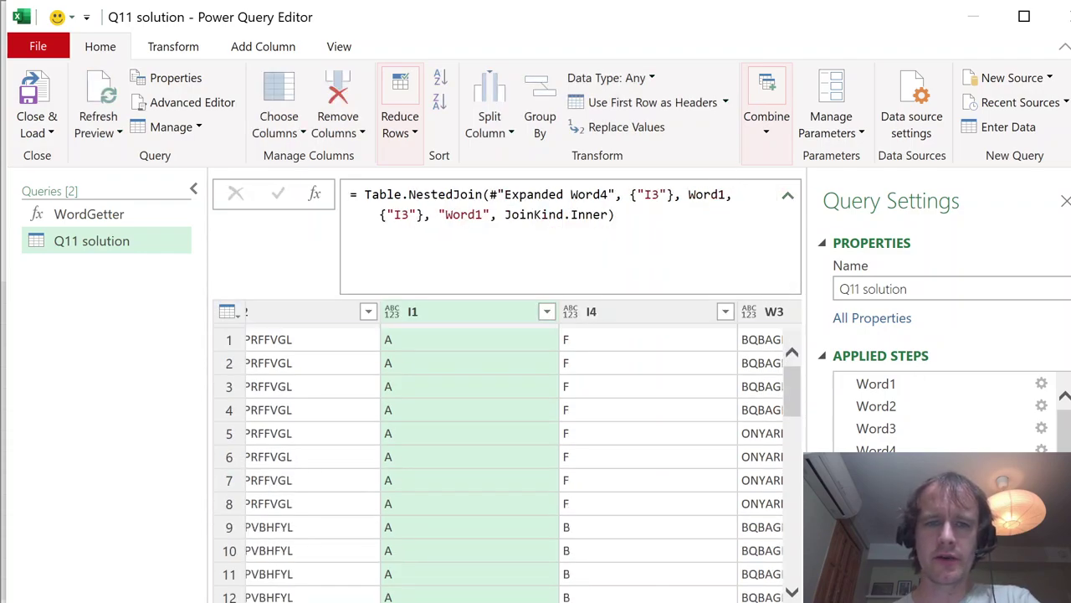
{"action": "left_click", "coordinate": [710, 194]}
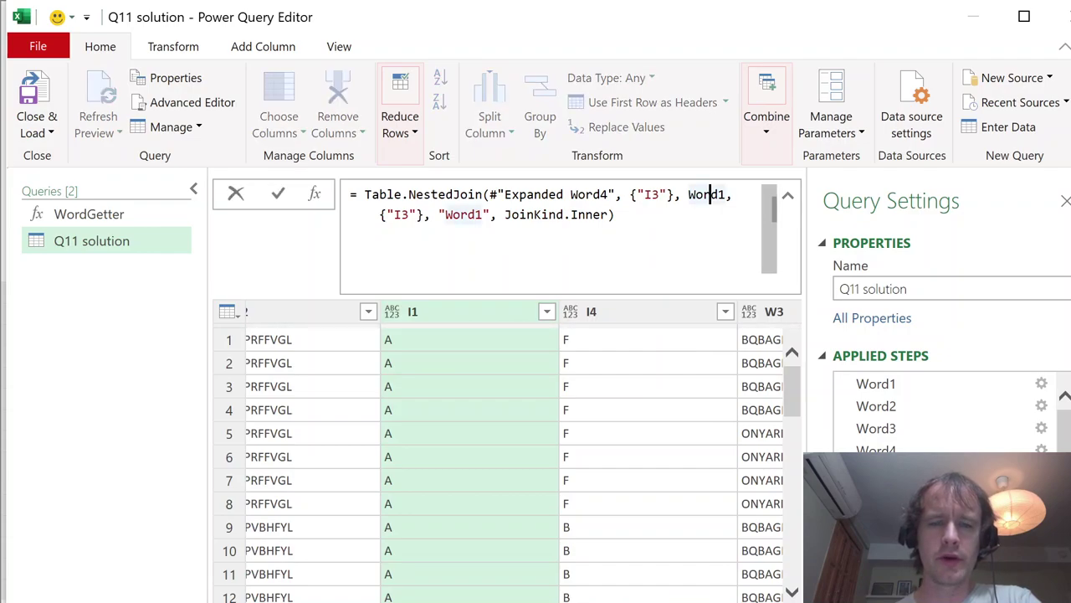
{"action": "key", "text": "Escape"}
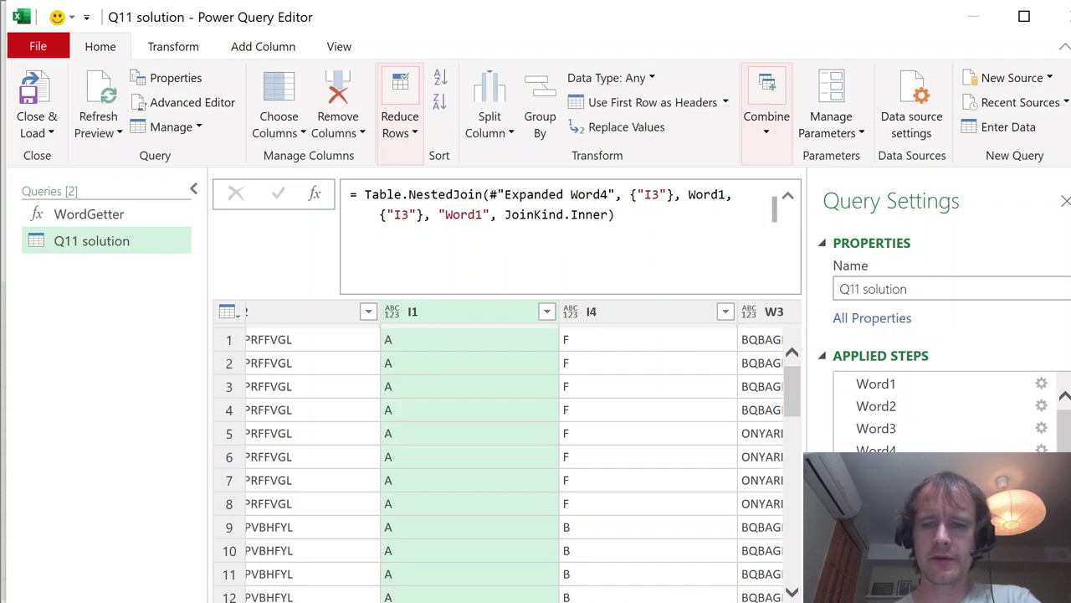
Step: Step through Expanded Word1 and Expanded Word5, and read the Merged Queries3 join formula on I4, I5 and I6
{"action": "key", "text": "Down"}
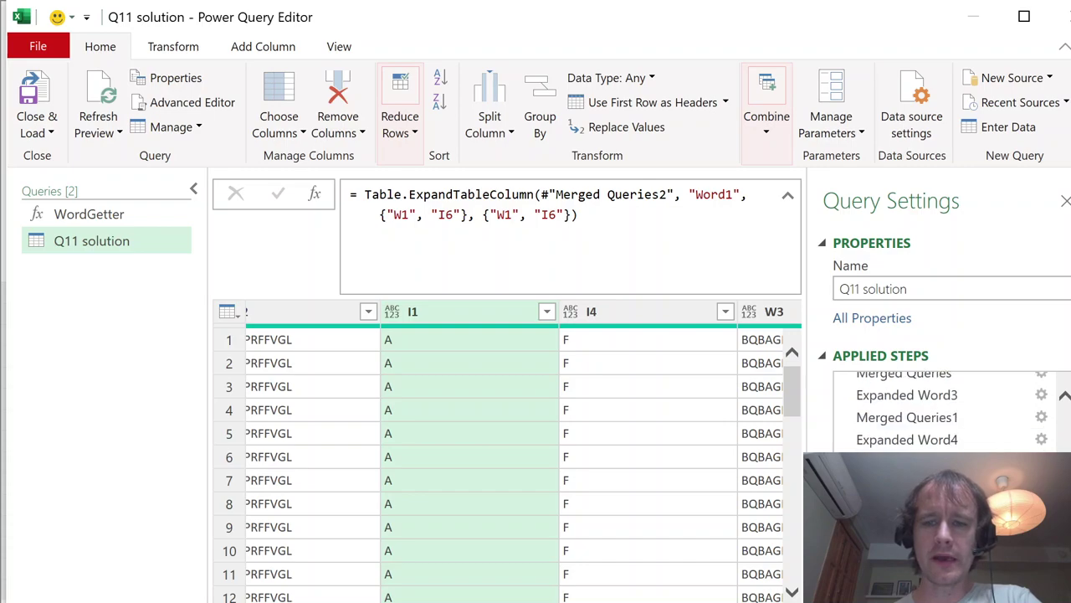
{"action": "key", "text": "Down"}
{"action": "key", "text": "Down"}
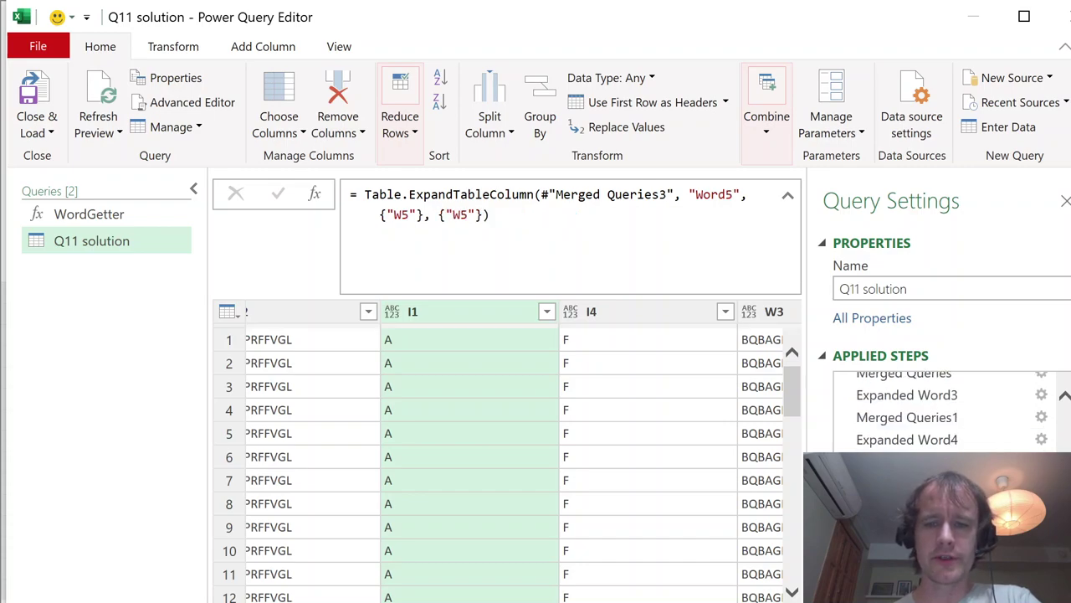
{"action": "key", "text": "Up"}
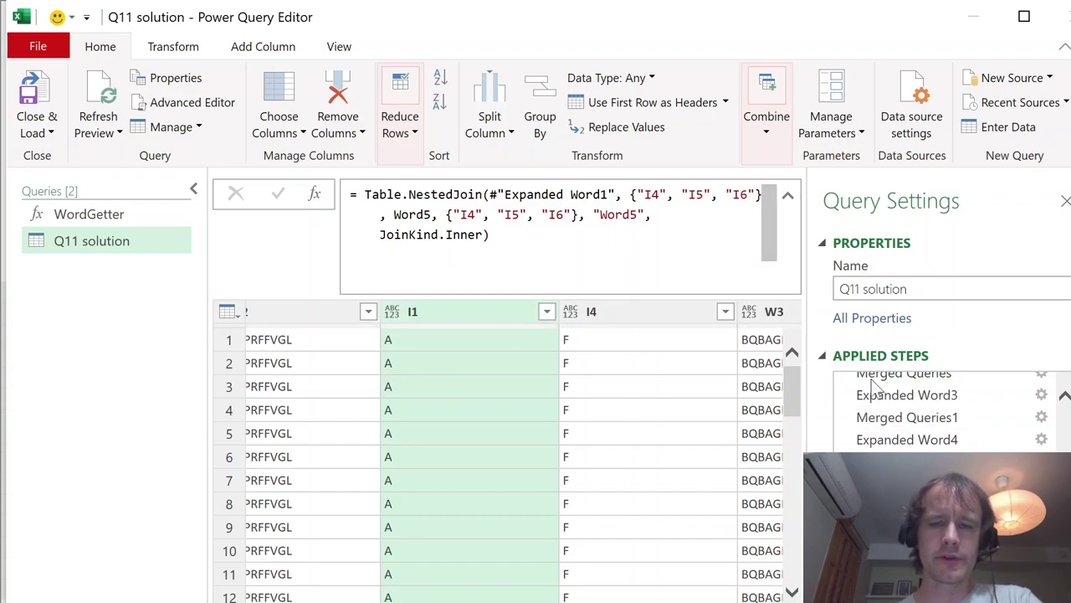
Step: Examine the word and intersection columns of the Expanded Word5 step, from W2 across to W1 and I6
{"action": "left_click", "coordinate": [906, 528]}
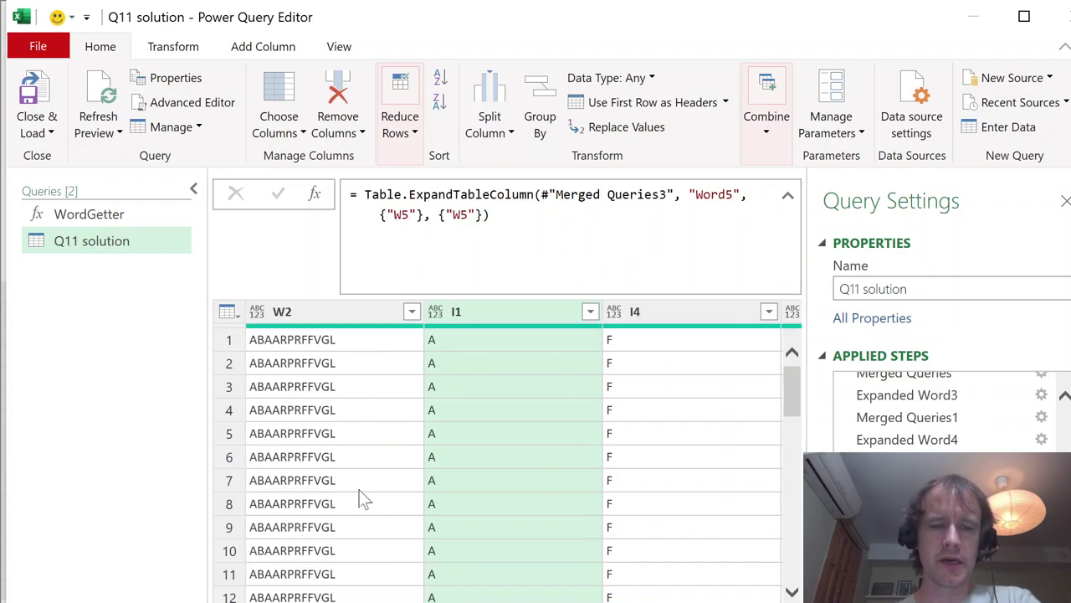
{"action": "scroll", "coordinate": [502, 460], "scroll_direction": "right", "scroll_amount": 10}
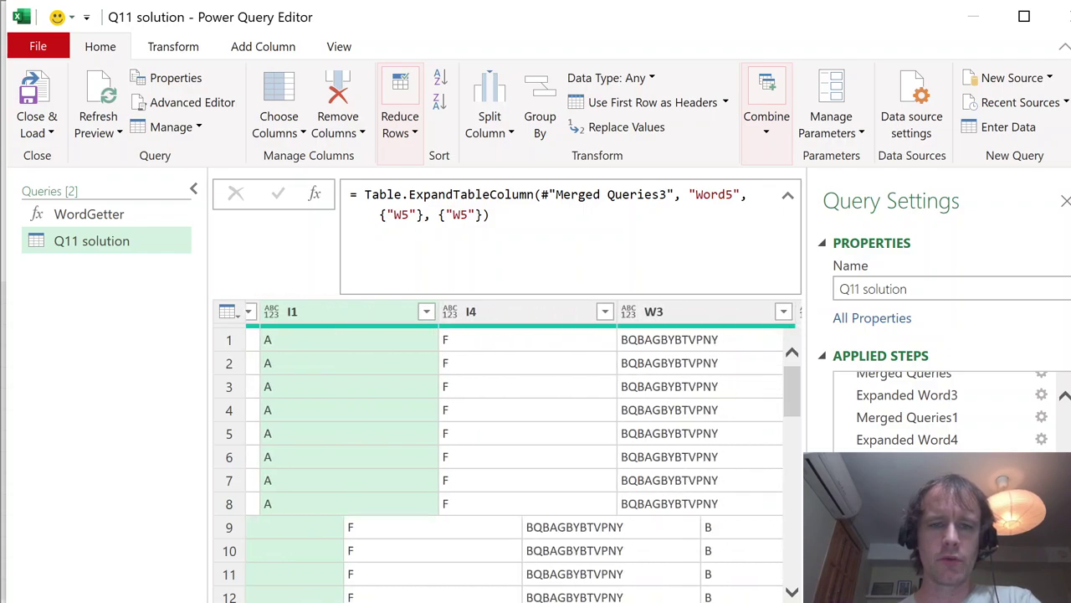
{"action": "scroll", "coordinate": [502, 460], "scroll_direction": "right", "scroll_amount": 8}
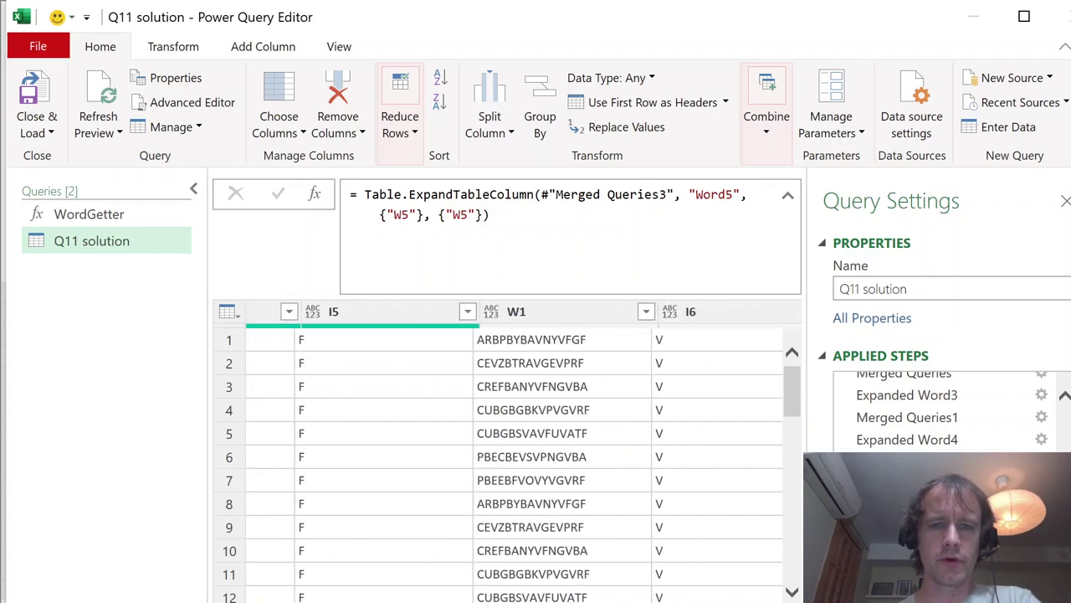
{"action": "scroll", "coordinate": [502, 460], "scroll_direction": "left", "scroll_amount": 15}
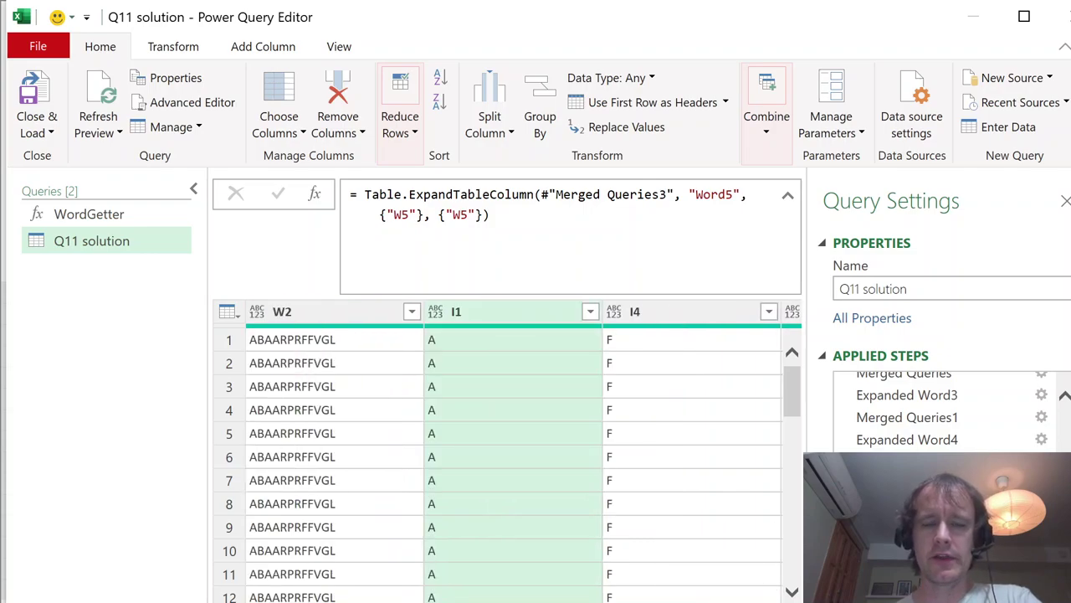
Step: View the Table.Group step by W3 and W5, and inspect the first row's W3, W5 and Count values
{"action": "key", "text": "Down"}
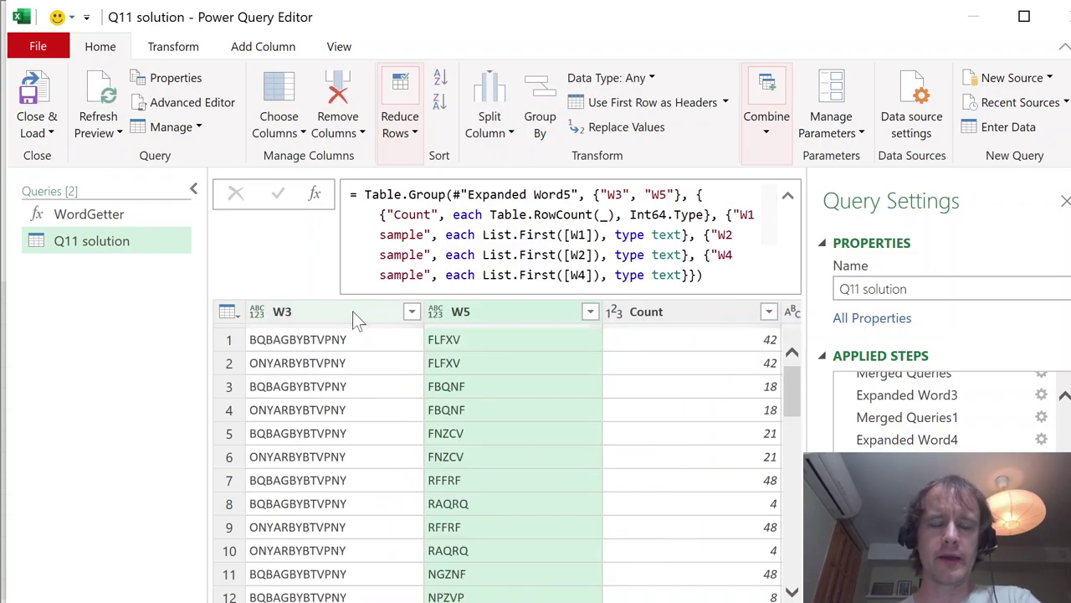
{"action": "left_click", "coordinate": [686, 339]}
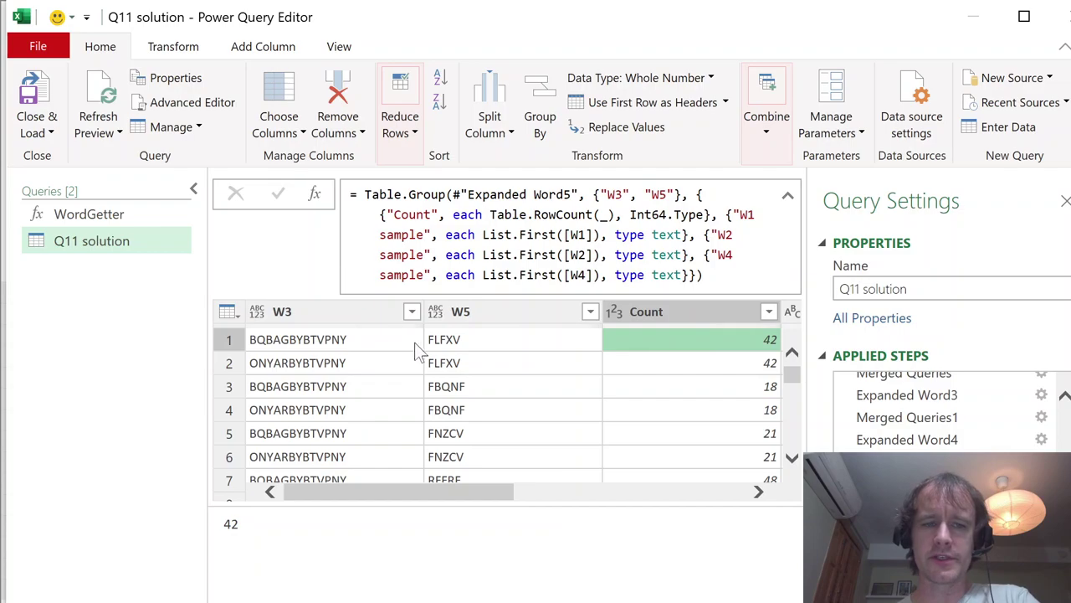
{"action": "left_click", "coordinate": [375, 340]}
{"action": "left_click", "coordinate": [457, 339]}
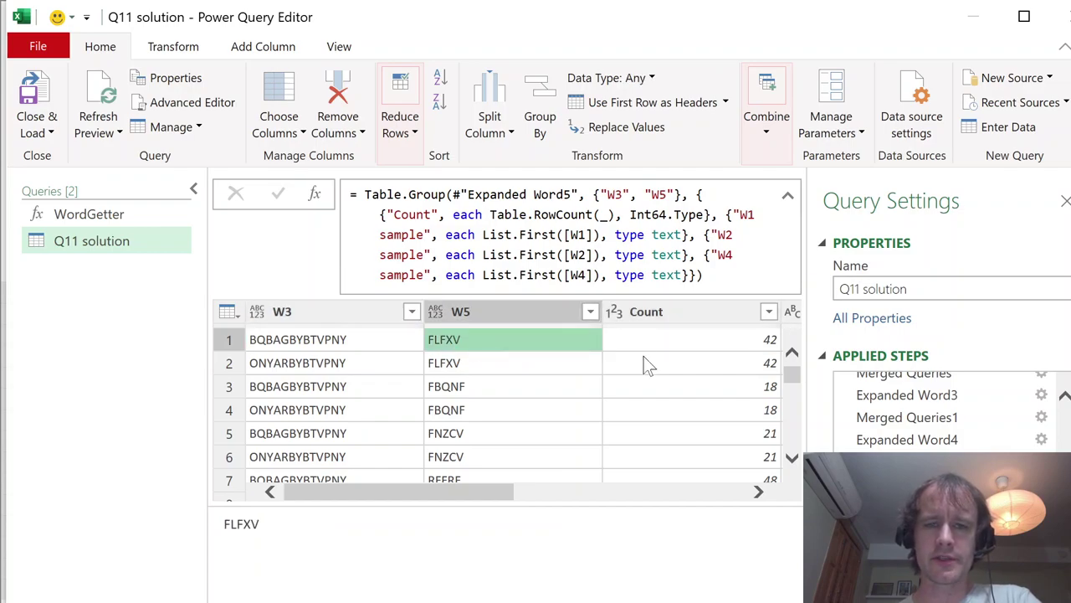
{"action": "left_click", "coordinate": [662, 340]}
Step: Inspect the first row's W1, W2 and W4 sample words and highlight List.First in the Table.Group formula
{"action": "key", "text": "Right"}
{"action": "key", "text": "Right"}
{"action": "key", "text": "Right"}
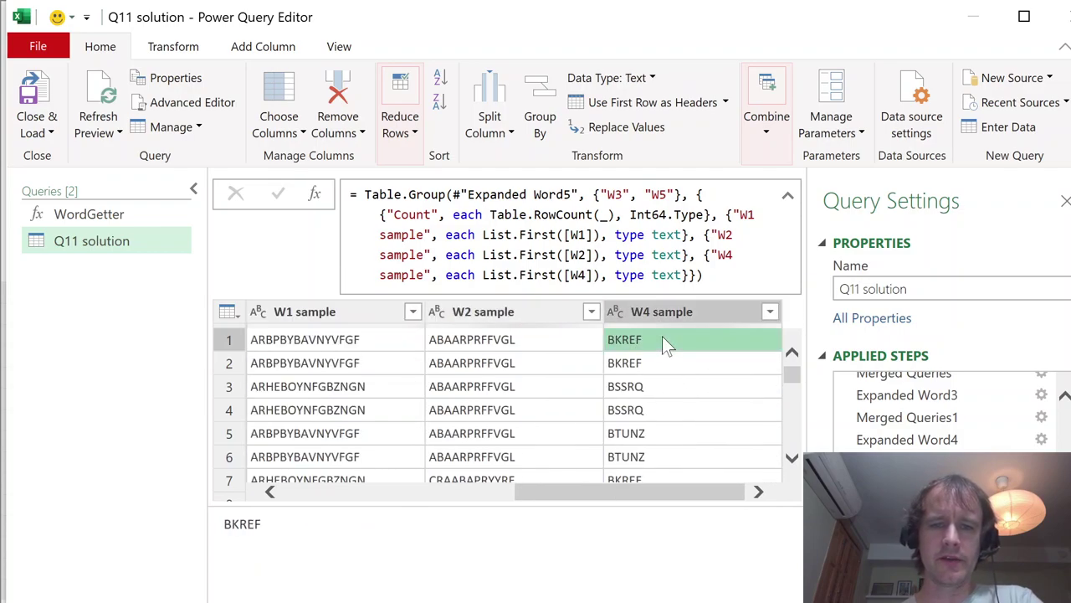
{"action": "key", "text": "Left"}
{"action": "key", "text": "Left"}
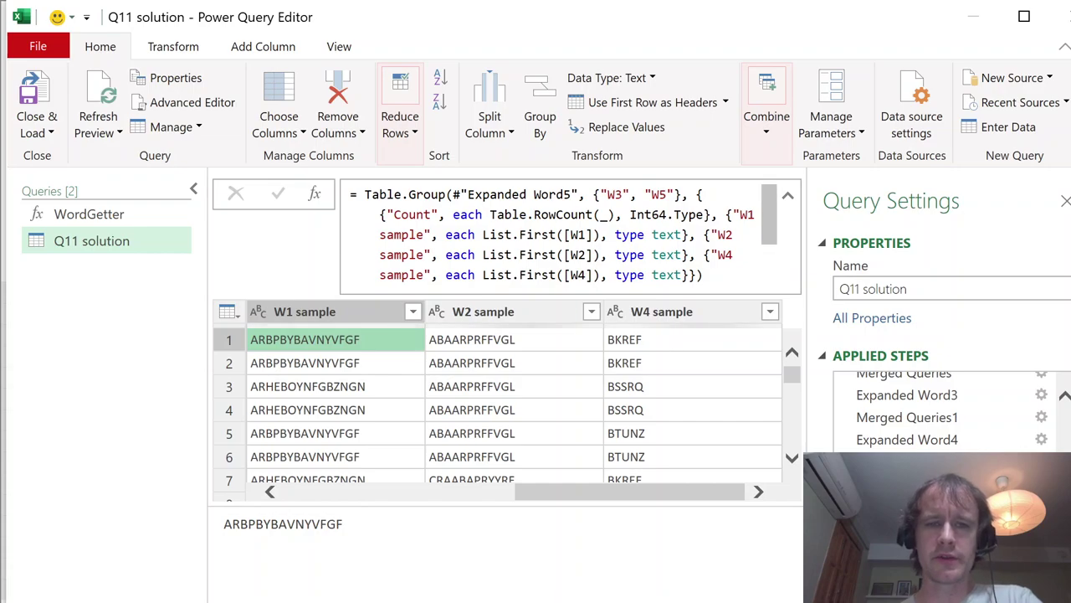
{"action": "left_click_drag", "start_coordinate": [483, 234], "coordinate": [556, 234]}
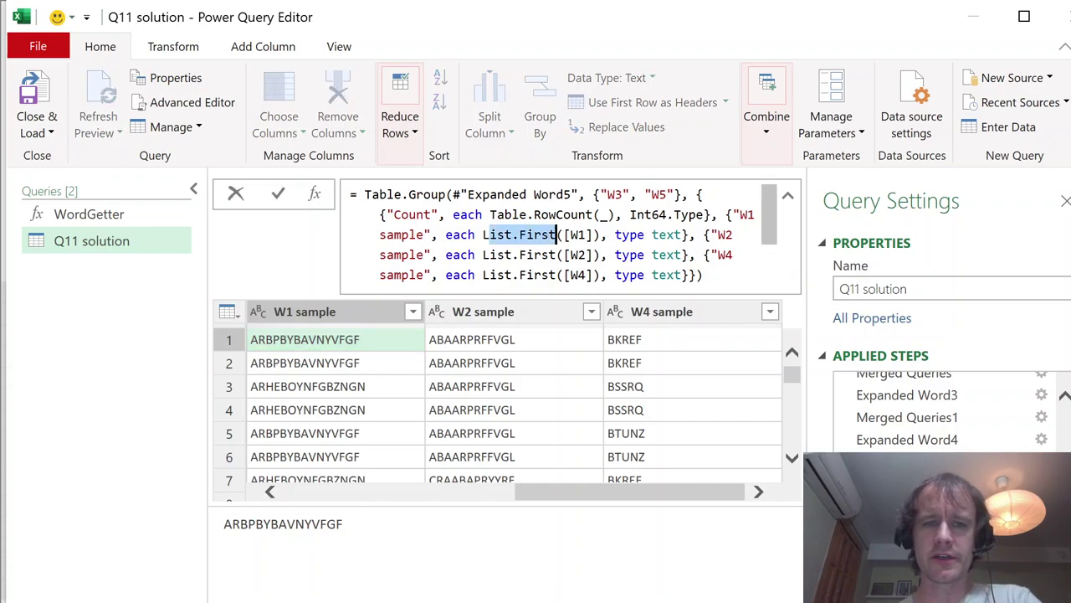
Step: Compare the first row's W1, W2 and W4 sample values in the grouping by W3 and W5
{"action": "left_click", "coordinate": [386, 336]}
{"action": "left_click", "coordinate": [455, 343]}
{"action": "left_click", "coordinate": [655, 341]}
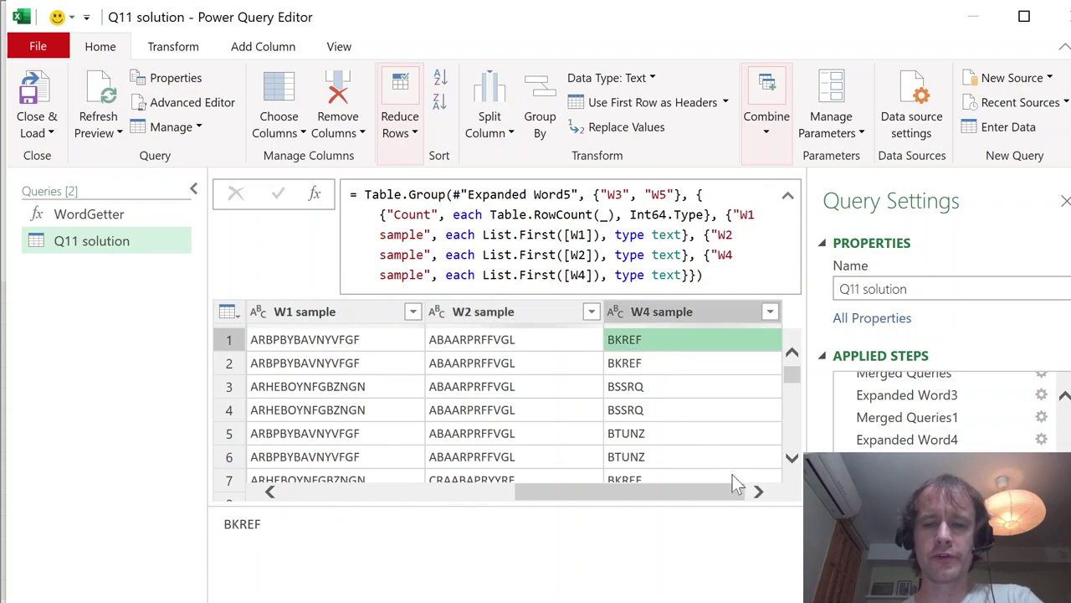
Step: View the second grouping step by W3, and inspect the first row's Possible words, Combinations and W3 values
{"action": "left_click", "coordinate": [906, 528]}
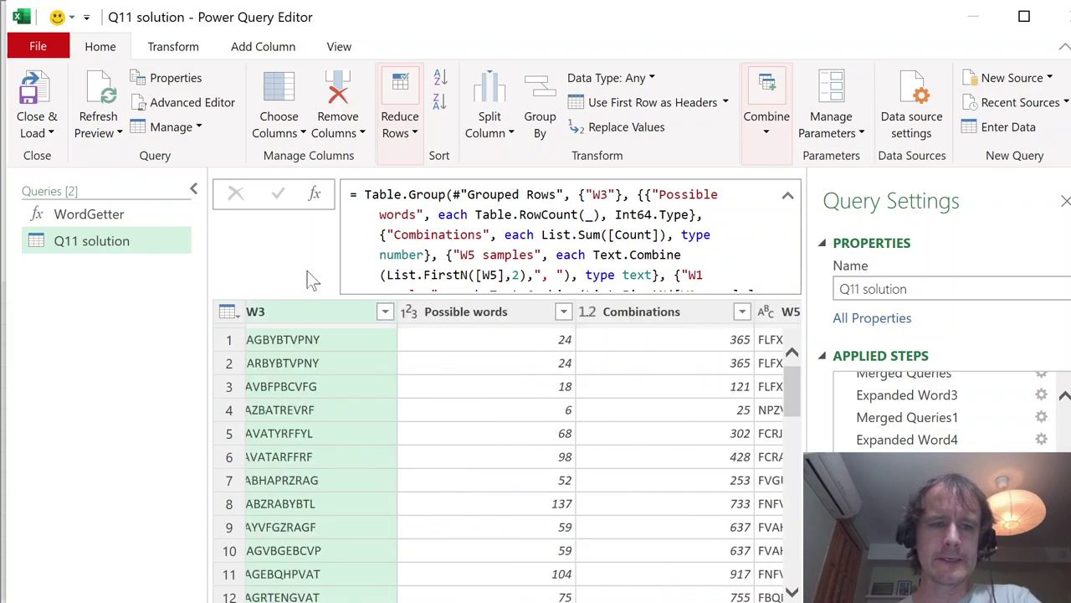
{"action": "left_click", "coordinate": [498, 343]}
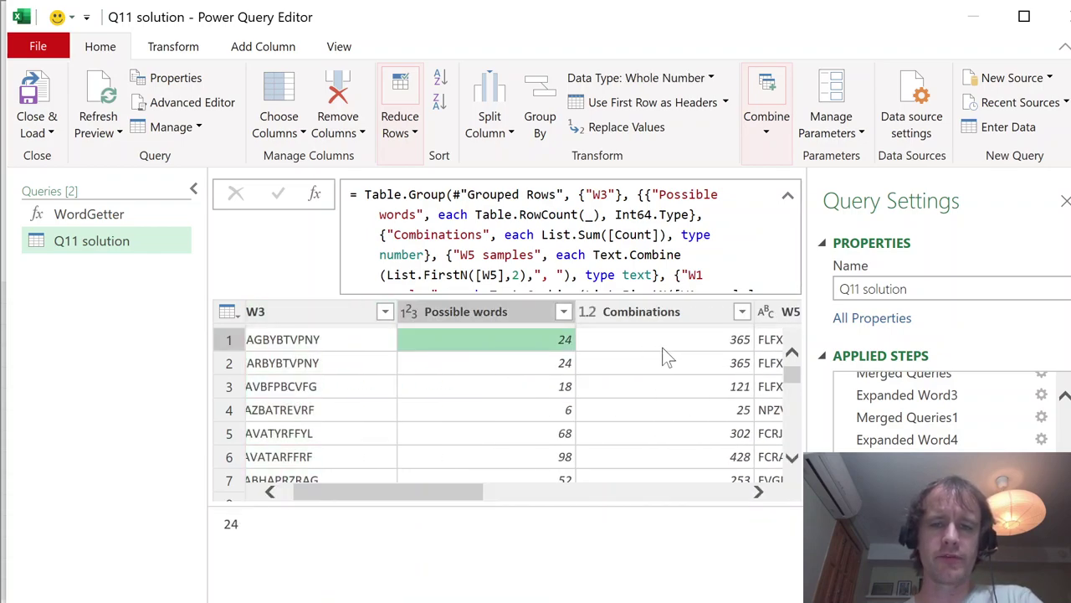
{"action": "left_click", "coordinate": [681, 354]}
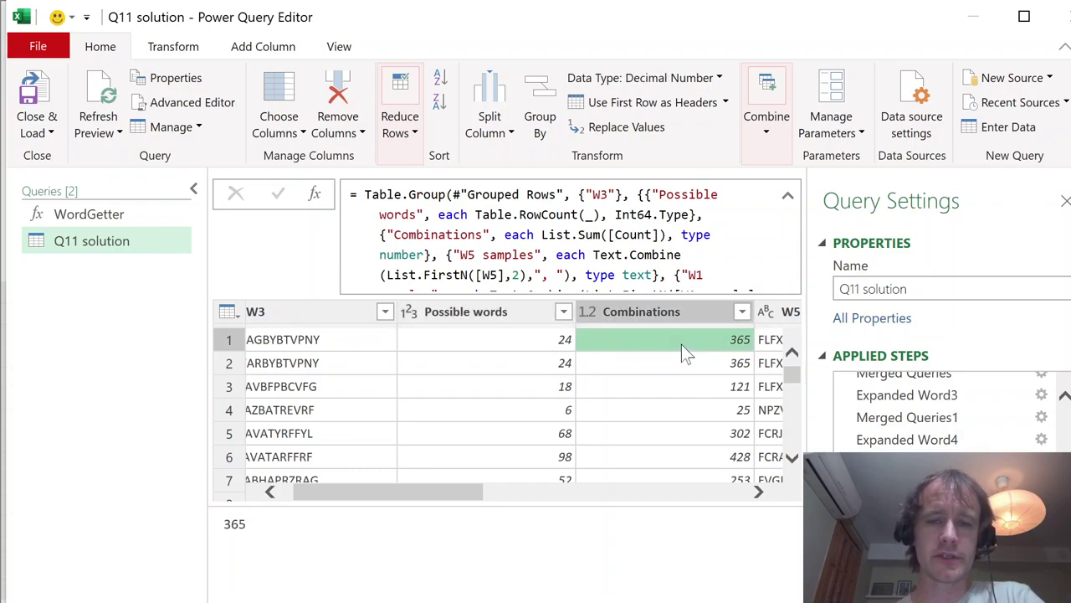
{"action": "left_click", "coordinate": [293, 347]}
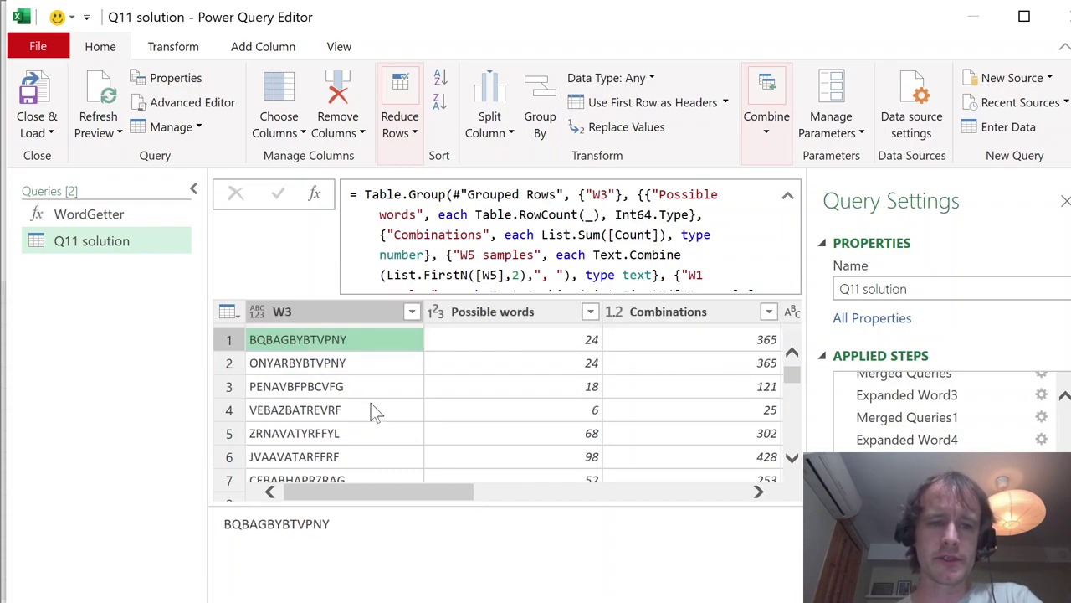
Step: Inspect the first row's W5, W1, W2 and W4 samples, and view the Sorted Rows step on Possible words
{"action": "left_click_drag", "start_coordinate": [443, 490], "coordinate": [618, 505]}
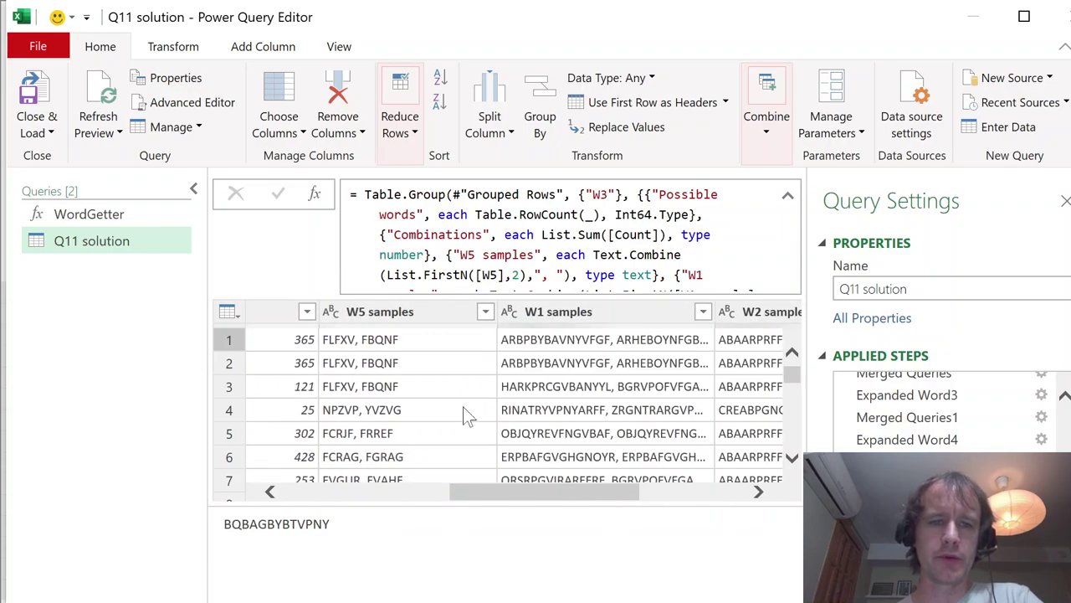
{"action": "left_click", "coordinate": [410, 338]}
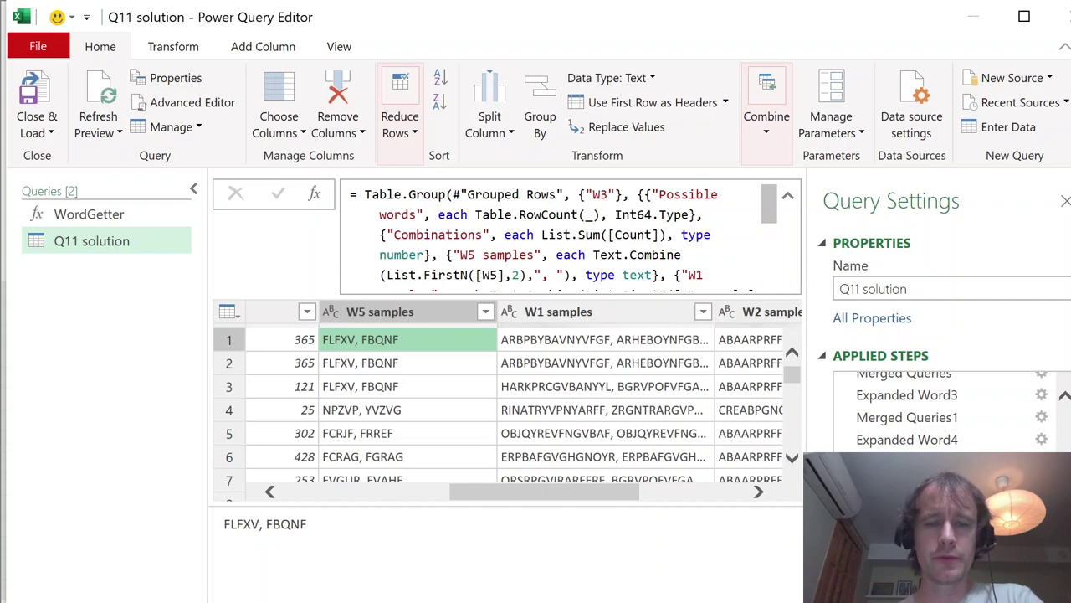
{"action": "left_click", "coordinate": [596, 339]}
{"action": "left_click", "coordinate": [747, 346]}
{"action": "key", "text": "Right"}
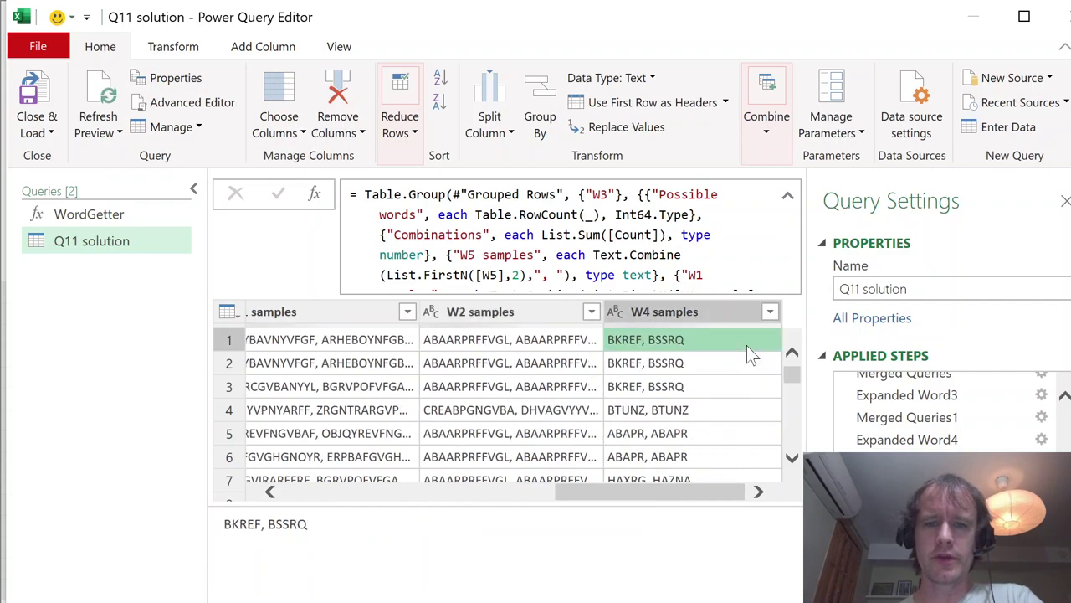
{"action": "left_click", "coordinate": [906, 550]}
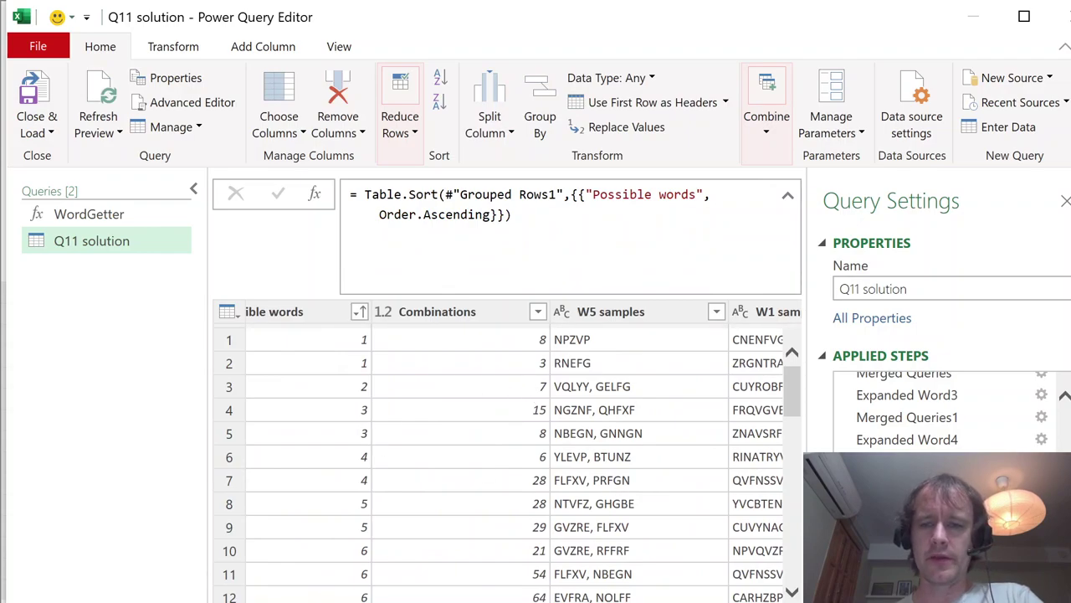
Step: View the Word1 step and highlight its WordGetter function name, word length, W1 name, intersection positions, and I3 and I6 names
{"action": "scroll", "coordinate": [920, 410], "scroll_direction": "up", "scroll_amount": 10}
{"action": "left_click", "coordinate": [899, 382]}
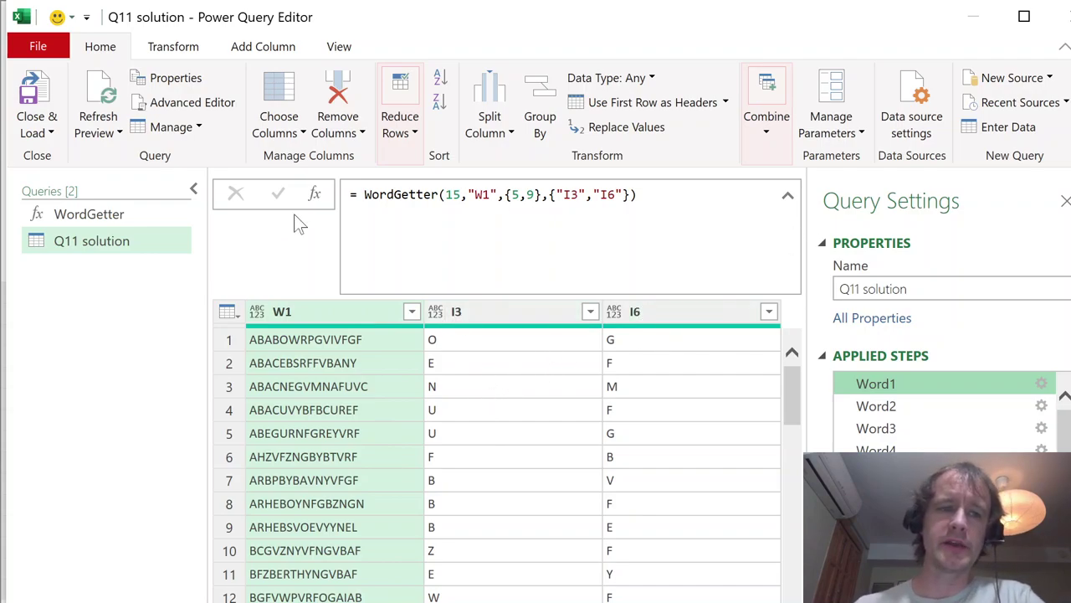
{"action": "double_click", "coordinate": [400, 194]}
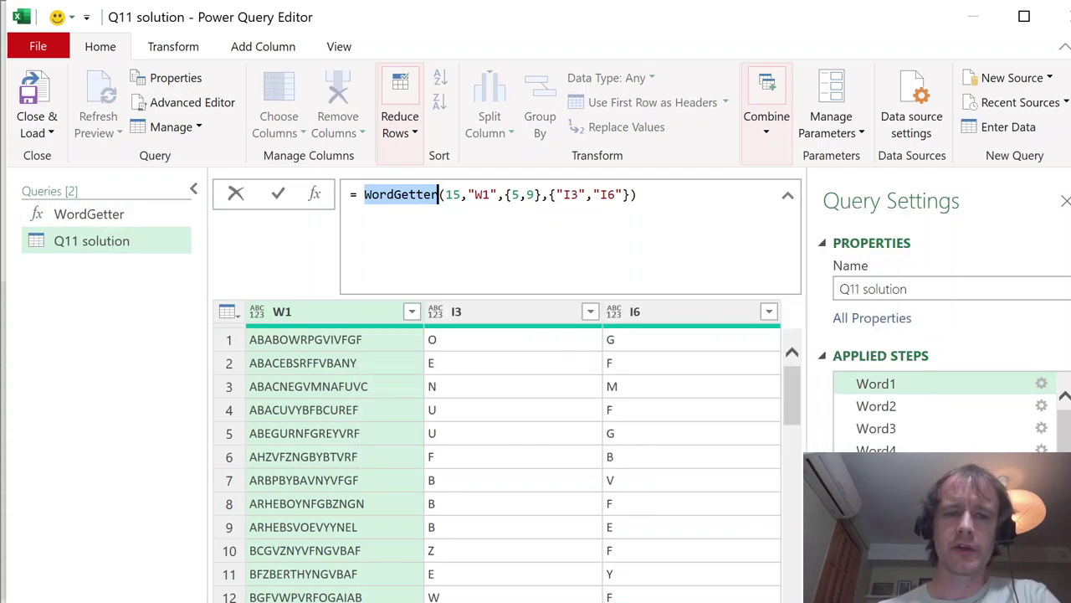
{"action": "double_click", "coordinate": [453, 194]}
{"action": "double_click", "coordinate": [481, 194]}
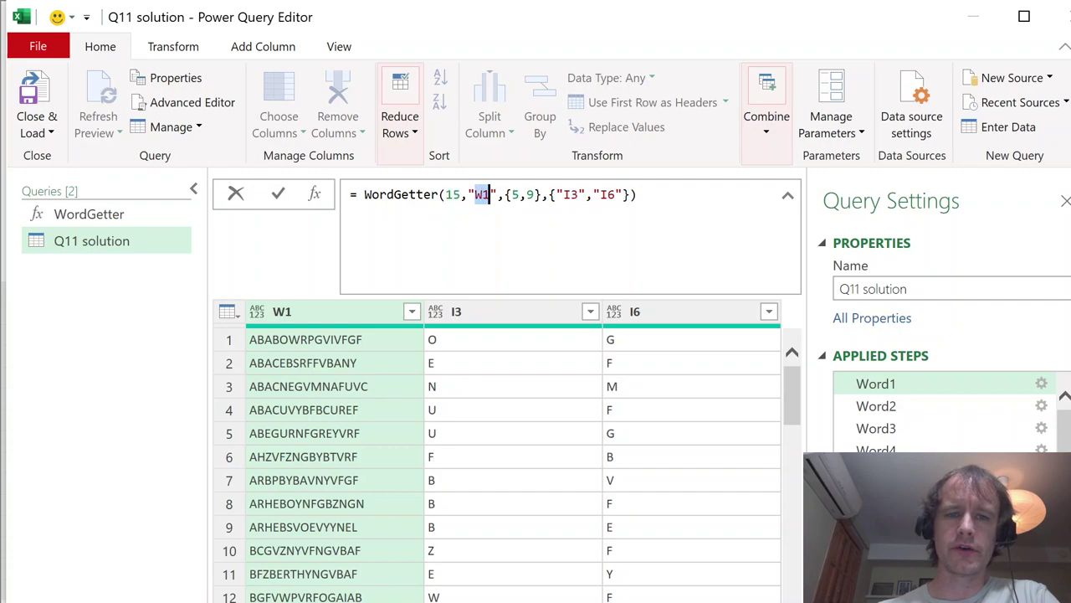
{"action": "left_click", "coordinate": [509, 194]}
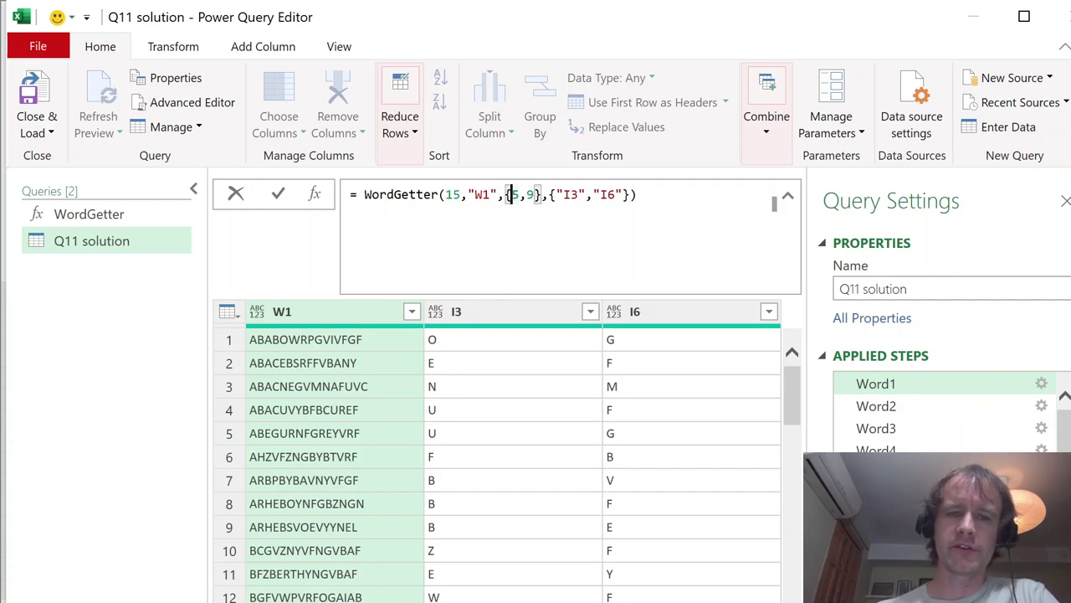
{"action": "double_click", "coordinate": [570, 194]}
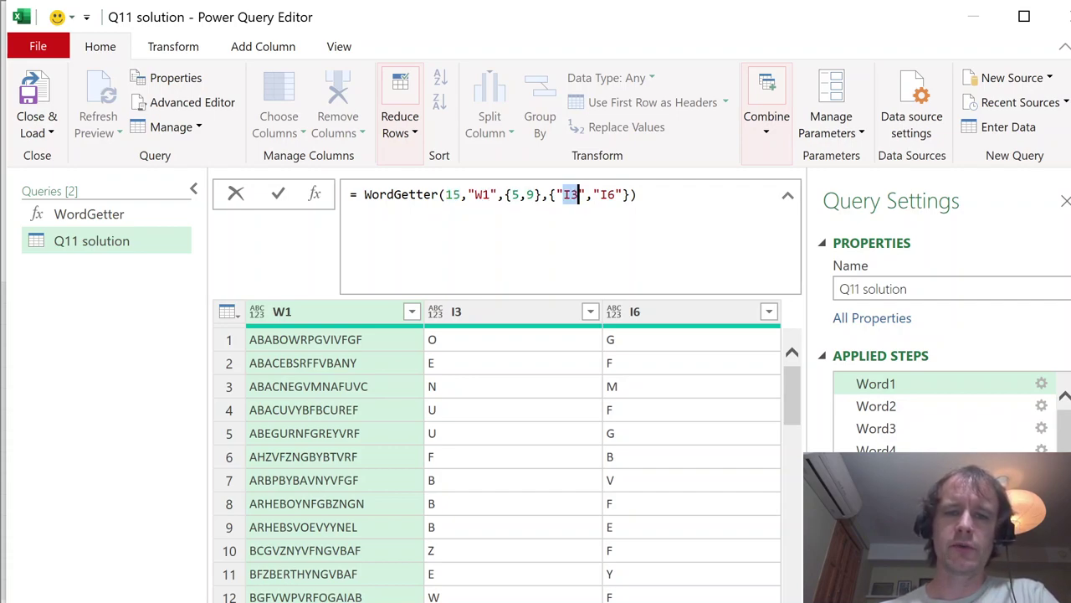
{"action": "double_click", "coordinate": [609, 194]}
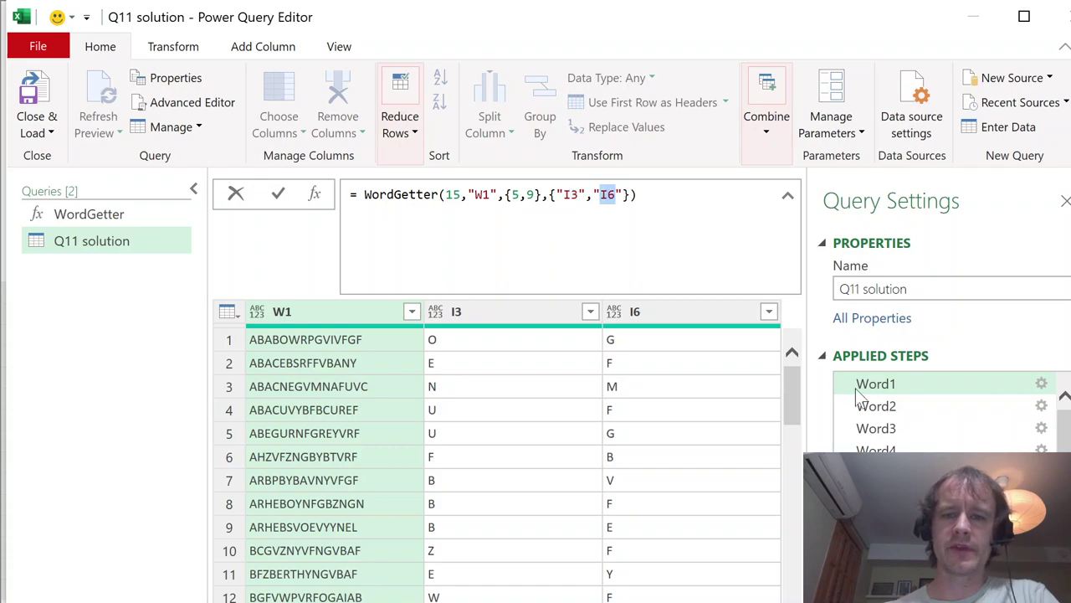
Step: Step through Word2 to Word5, and point out the length, positions and intersection names in Word5's WordGetter call
{"action": "left_click_drag", "start_coordinate": [875, 409], "coordinate": [875, 409]}
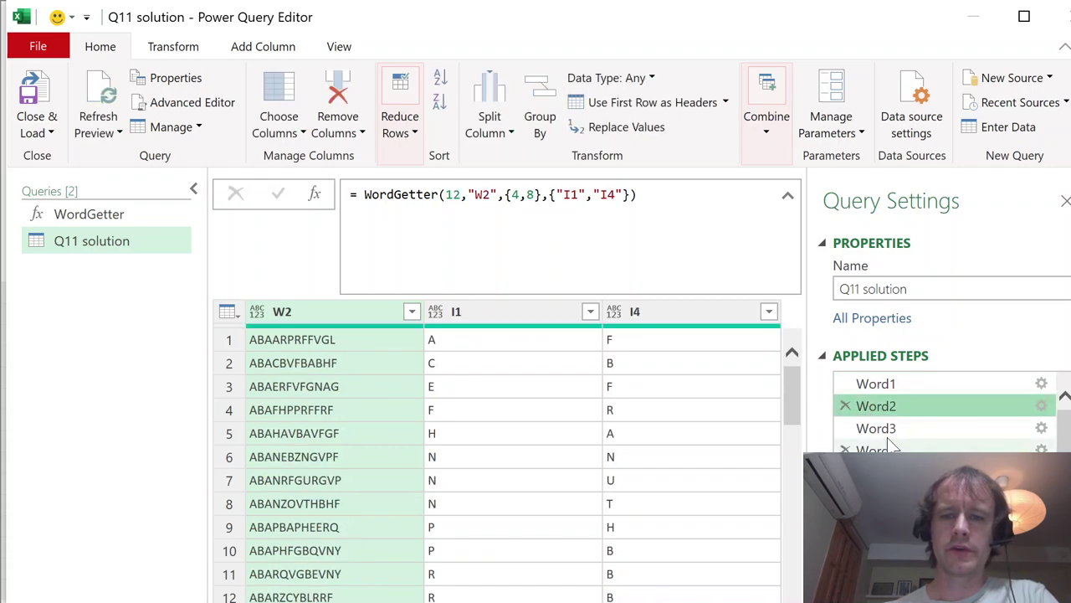
{"action": "left_click", "coordinate": [876, 427]}
{"action": "left_click", "coordinate": [877, 449]}
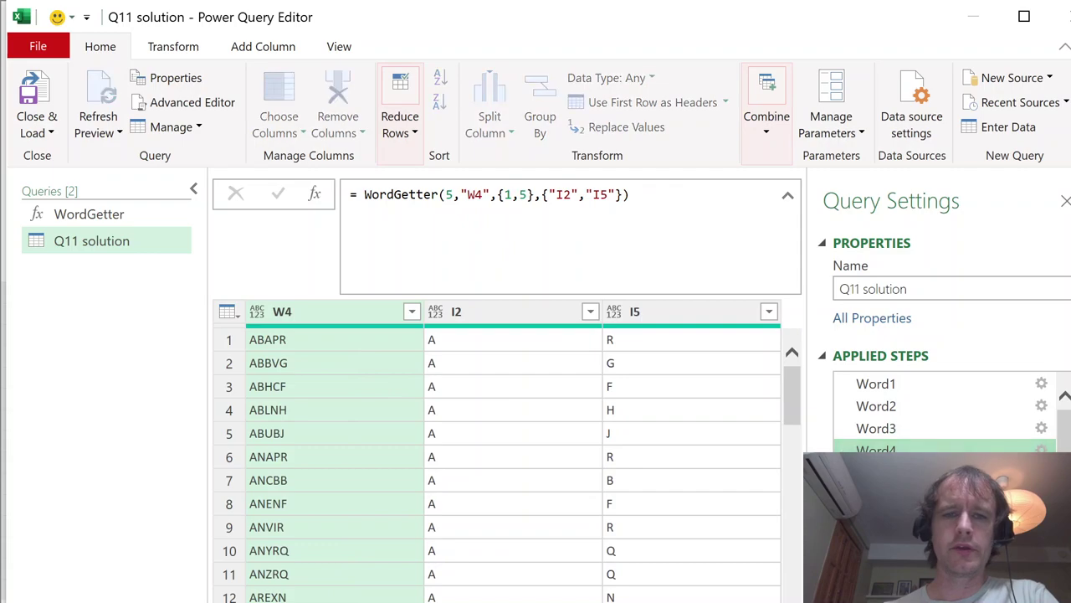
{"action": "left_click", "coordinate": [877, 472]}
{"action": "left_click", "coordinate": [876, 472]}
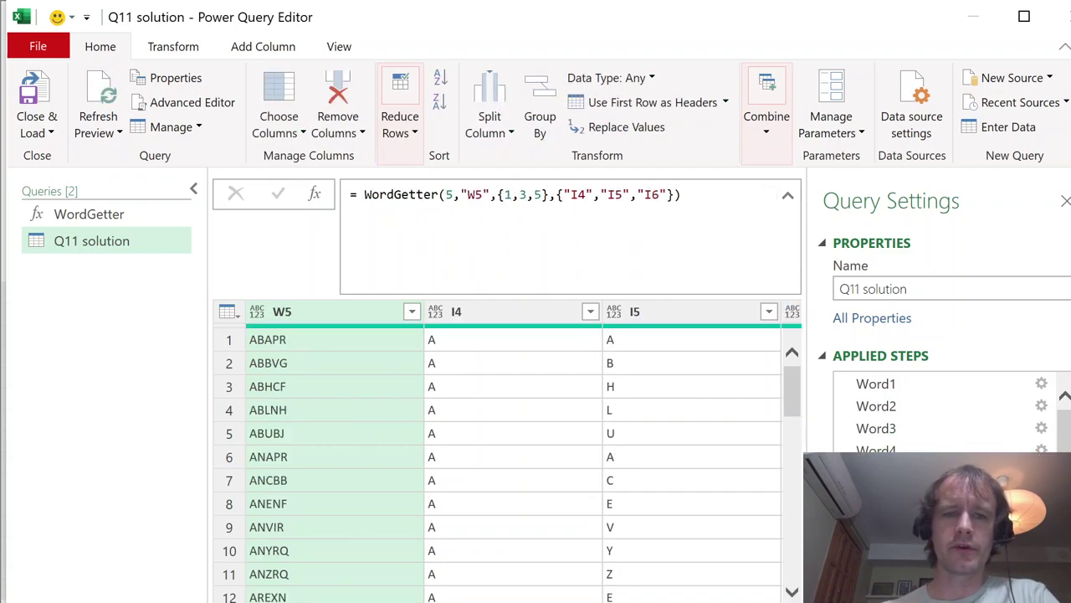
{"action": "left_click", "coordinate": [445, 194]}
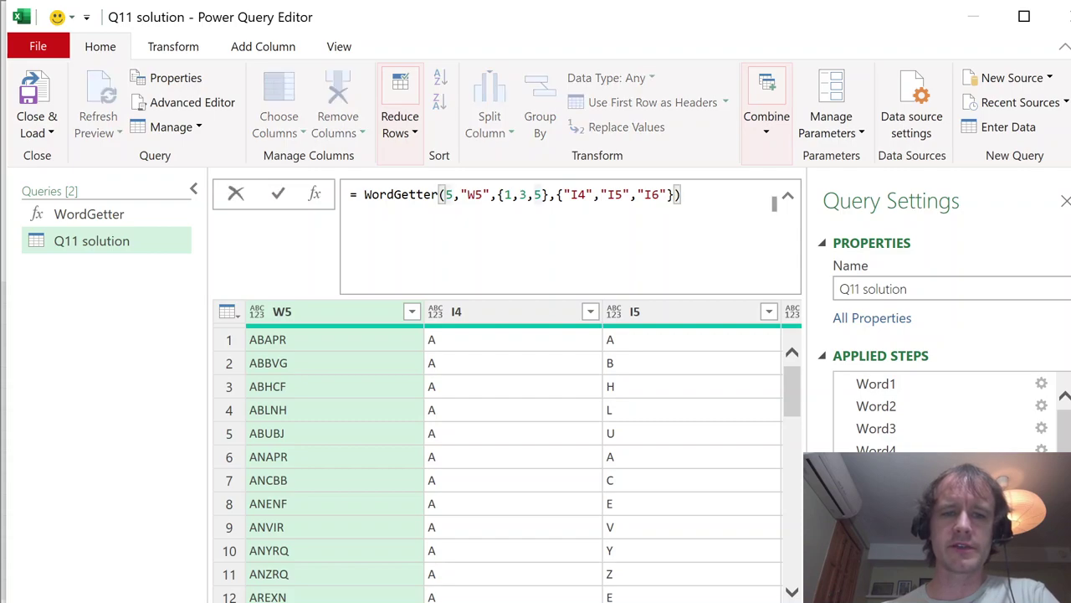
{"action": "left_click", "coordinate": [503, 194]}
{"action": "left_click", "coordinate": [584, 194]}
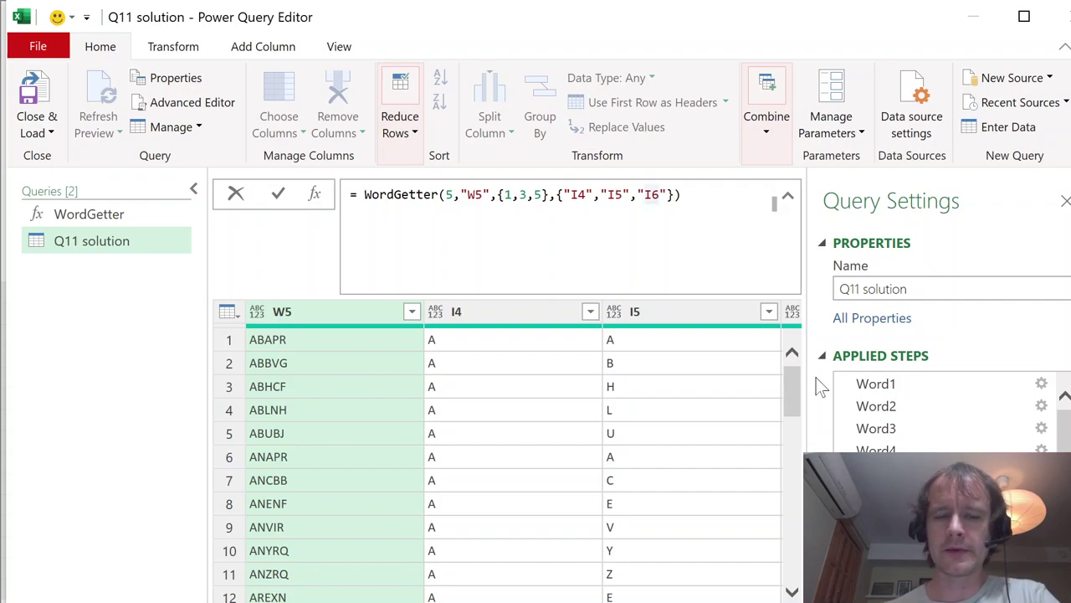
Step: Show the full Q11 solution query code, highlight the arguments of the Word1 to Word5 WordGetter calls, and close the code
{"action": "left_click", "coordinate": [210, 106]}
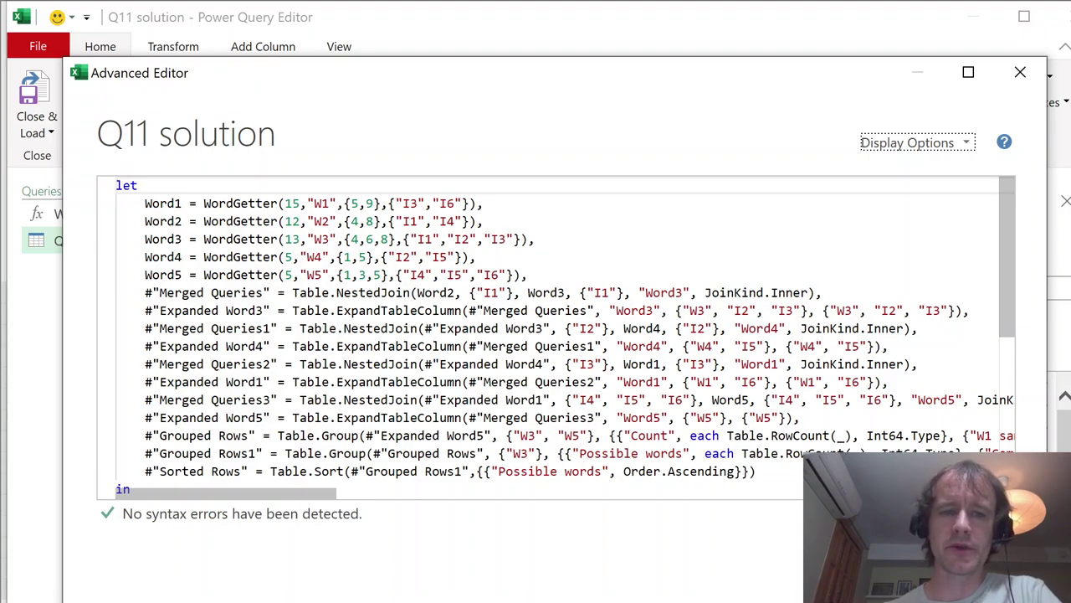
{"action": "left_click_drag", "start_coordinate": [284, 204], "coordinate": [528, 275]}
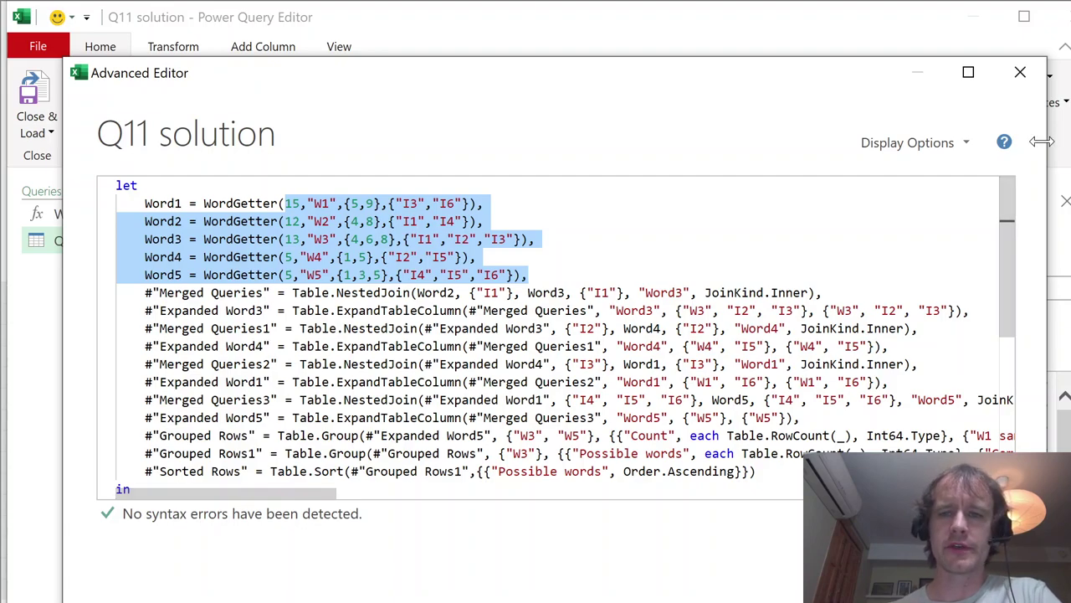
{"action": "left_click", "coordinate": [1020, 72]}
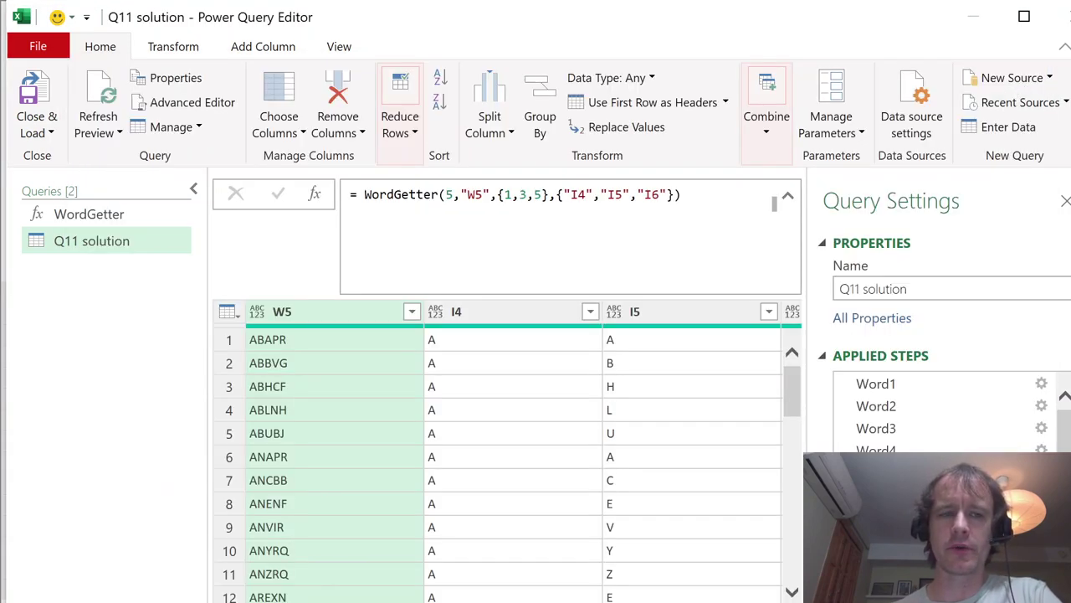
Step: Open the WordGetter function's full code and highlight its wordLen, wordName, intLocList and intNameList parameters
{"action": "left_click", "coordinate": [78, 218]}
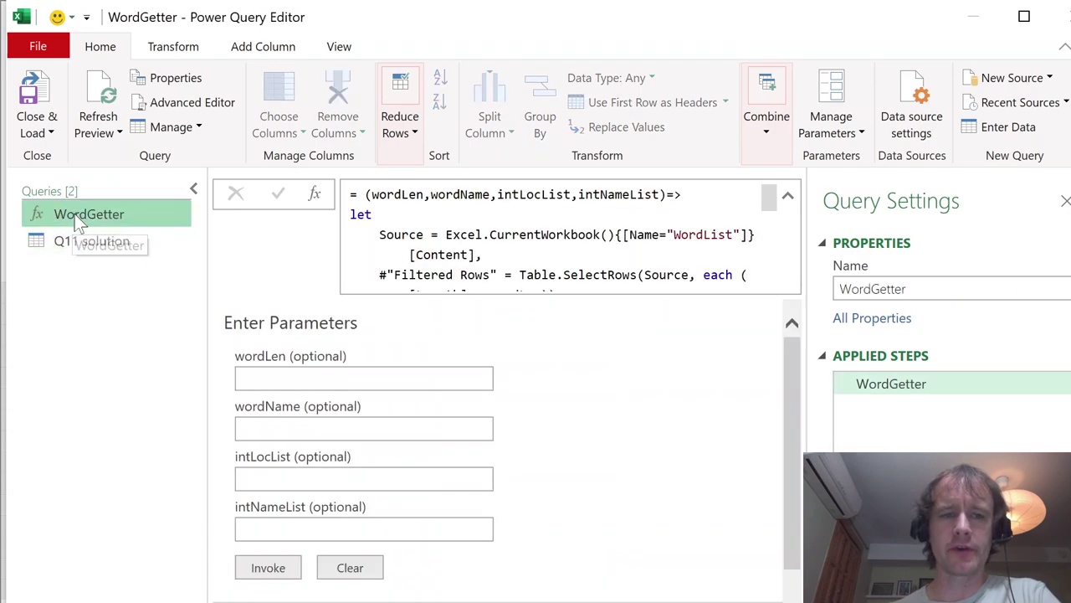
{"action": "left_click", "coordinate": [206, 107]}
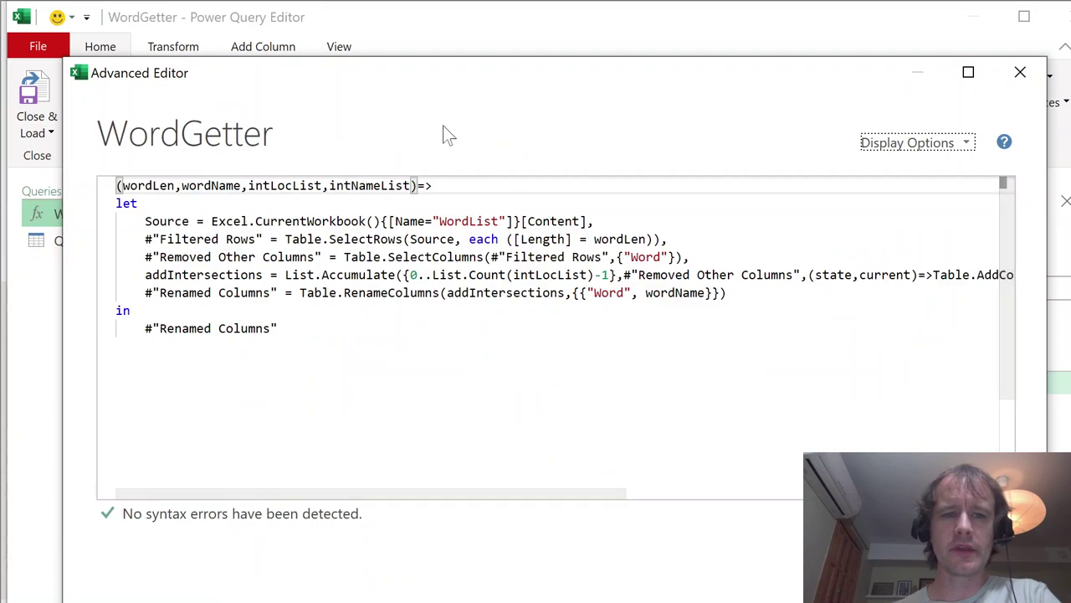
{"action": "left_click", "coordinate": [128, 185]}
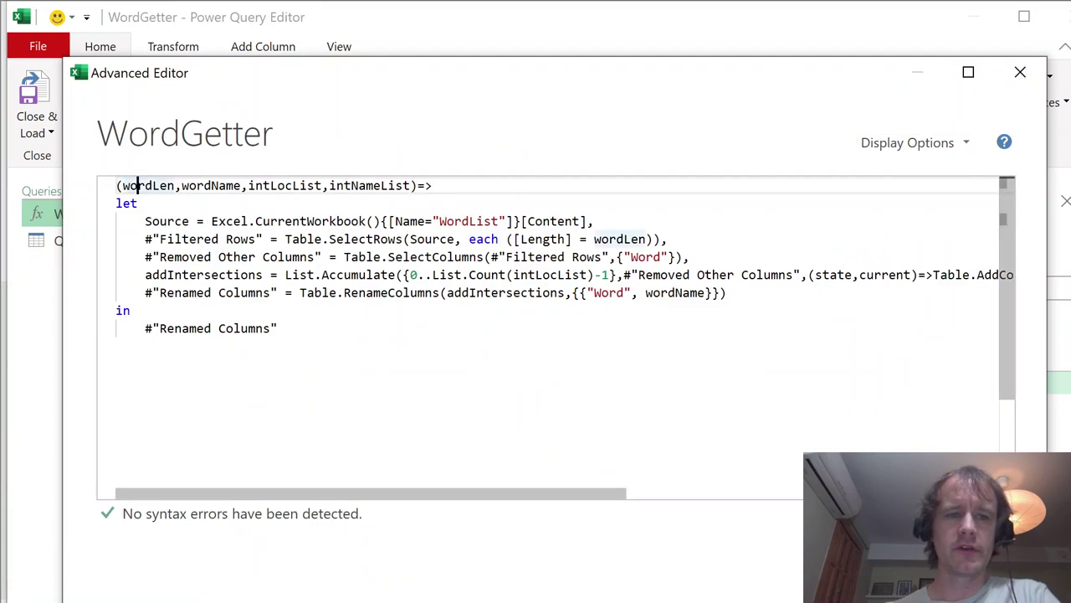
{"action": "double_click", "coordinate": [137, 185]}
{"action": "double_click", "coordinate": [211, 185]}
{"action": "double_click", "coordinate": [284, 184]}
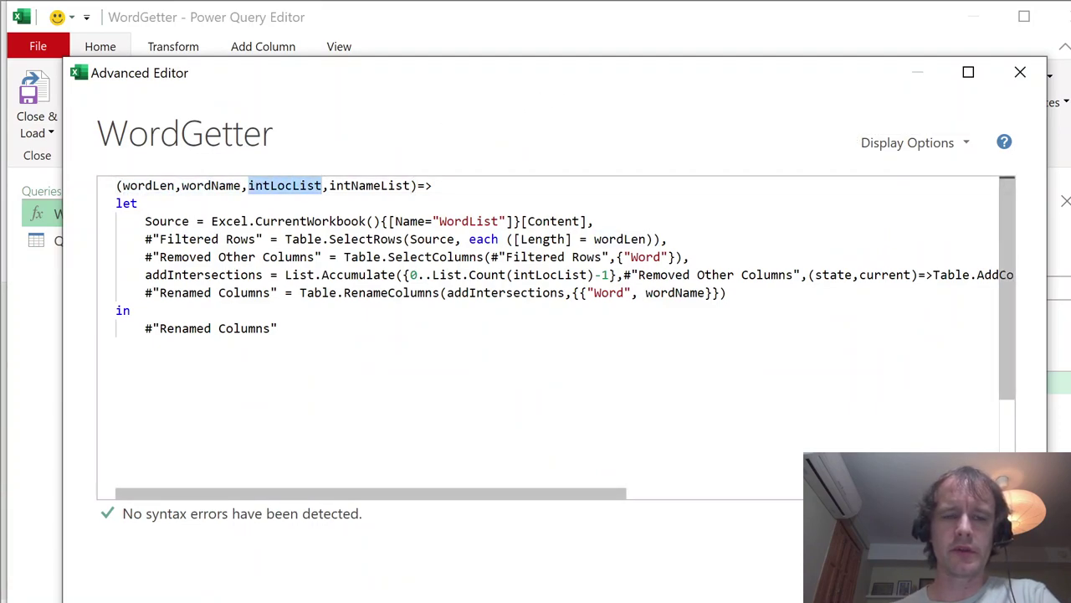
{"action": "key", "text": "Right"}
{"action": "key", "text": "Right"}
{"action": "key", "text": "ctrl+shift+Right"}
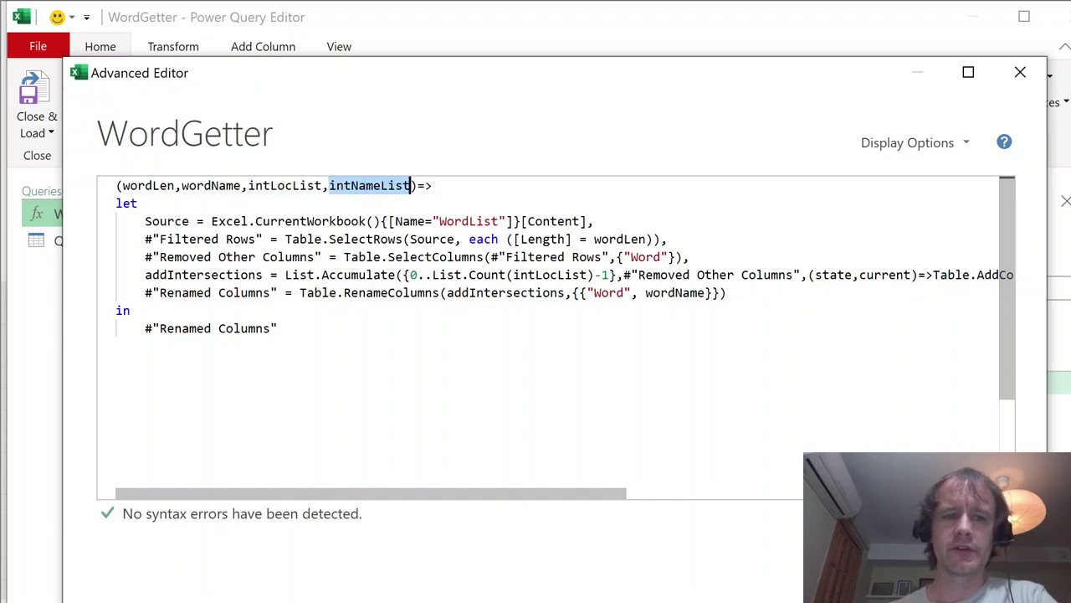
Step: Highlight the WordList table name in the Source line and wordLen in the Filtered Rows condition
{"action": "left_click", "coordinate": [167, 221]}
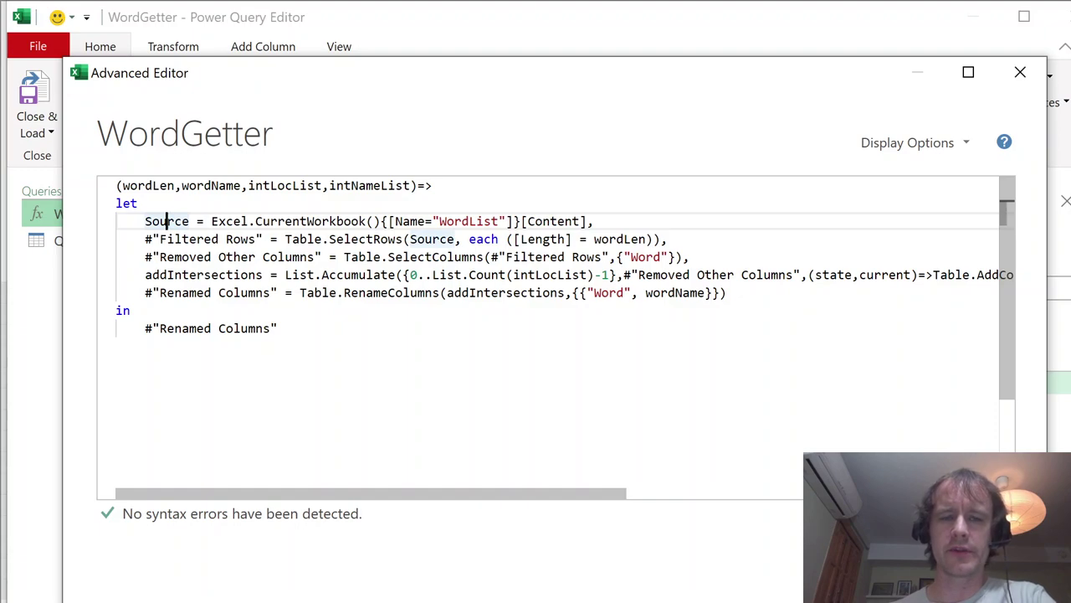
{"action": "double_click", "coordinate": [470, 221]}
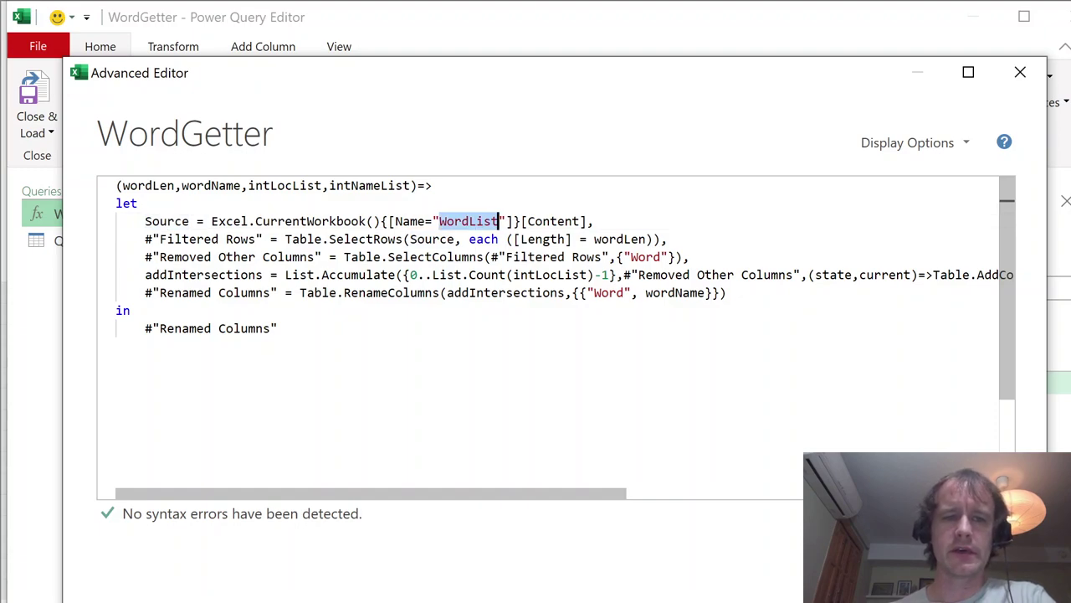
{"action": "double_click", "coordinate": [620, 239]}
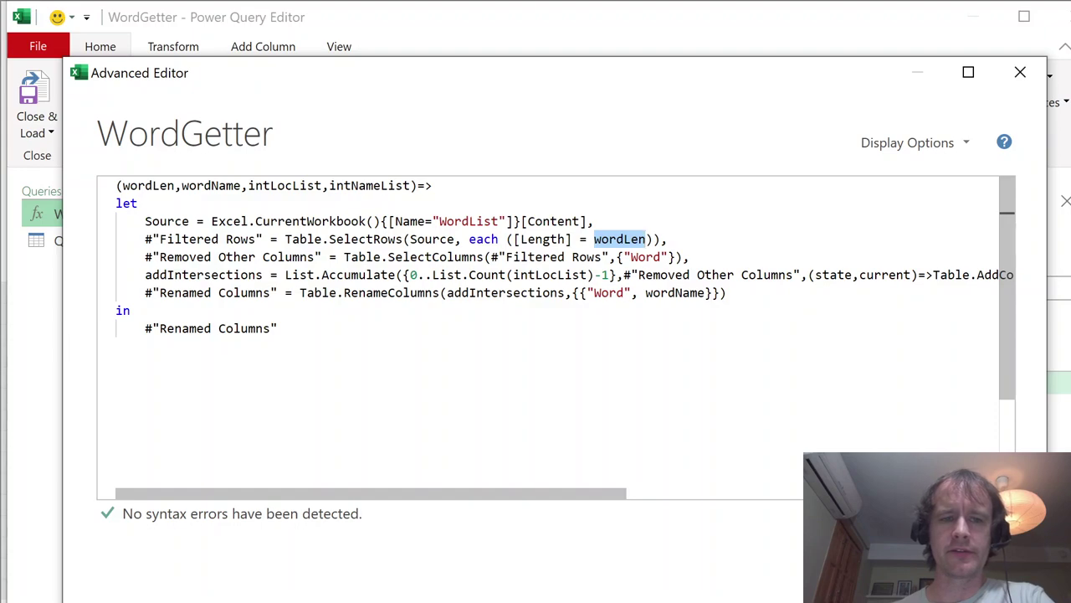
Step: Highlight List.Accumulate in the addIntersections line and the intLocList and intNameList parameters in the function's header
{"action": "left_click_drag", "start_coordinate": [285, 275], "coordinate": [390, 274]}
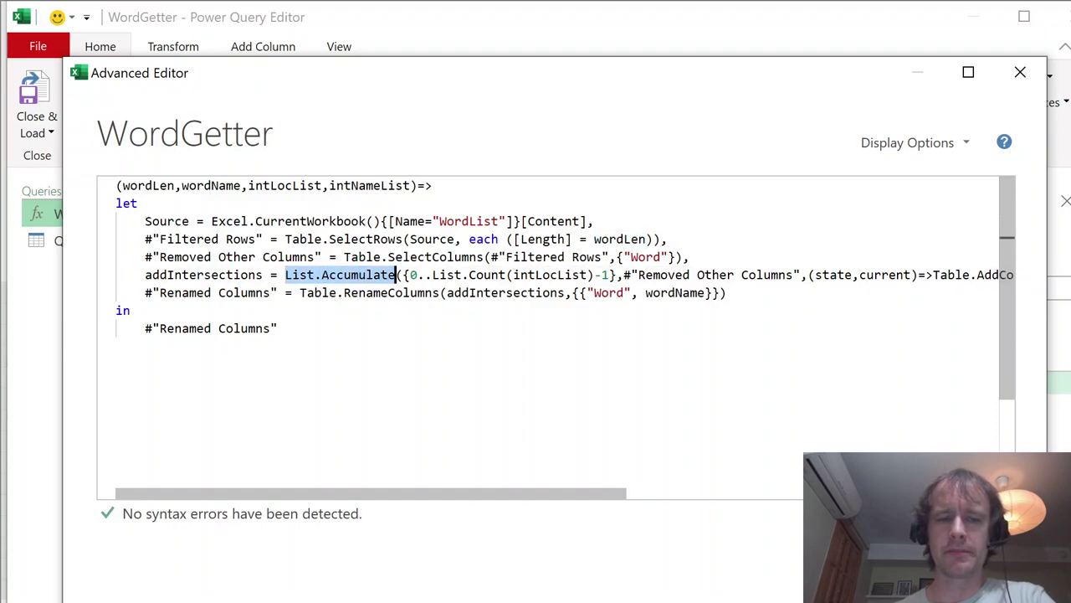
{"action": "double_click", "coordinate": [277, 185]}
{"action": "double_click", "coordinate": [369, 185]}
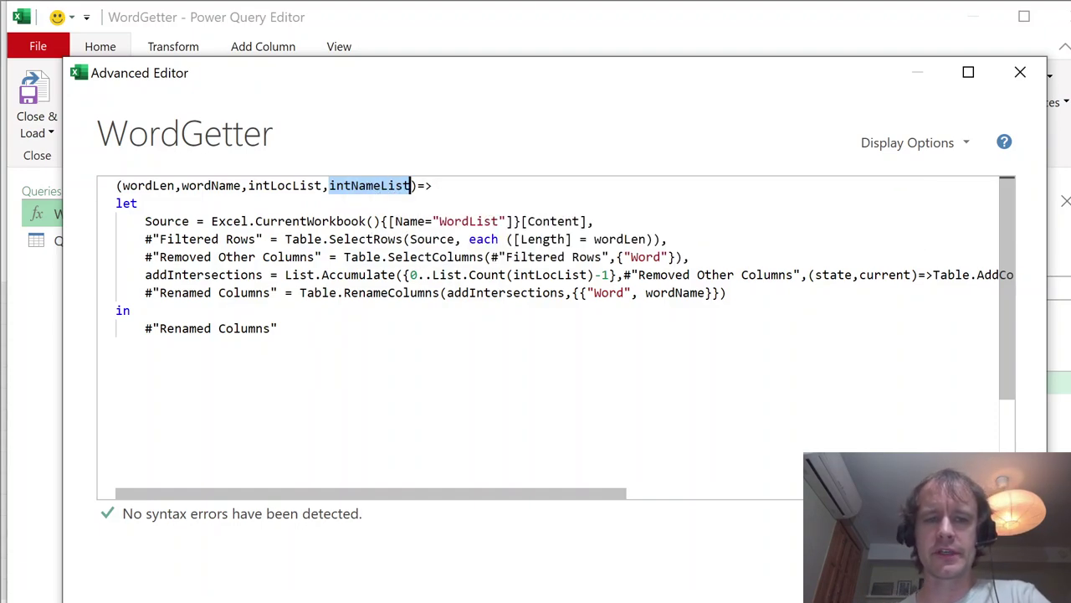
Step: Point out the 0..List.Count(intLocList)-1 list and the Removed Other Columns starting table inside List.Accumulate
{"action": "left_click", "coordinate": [406, 275]}
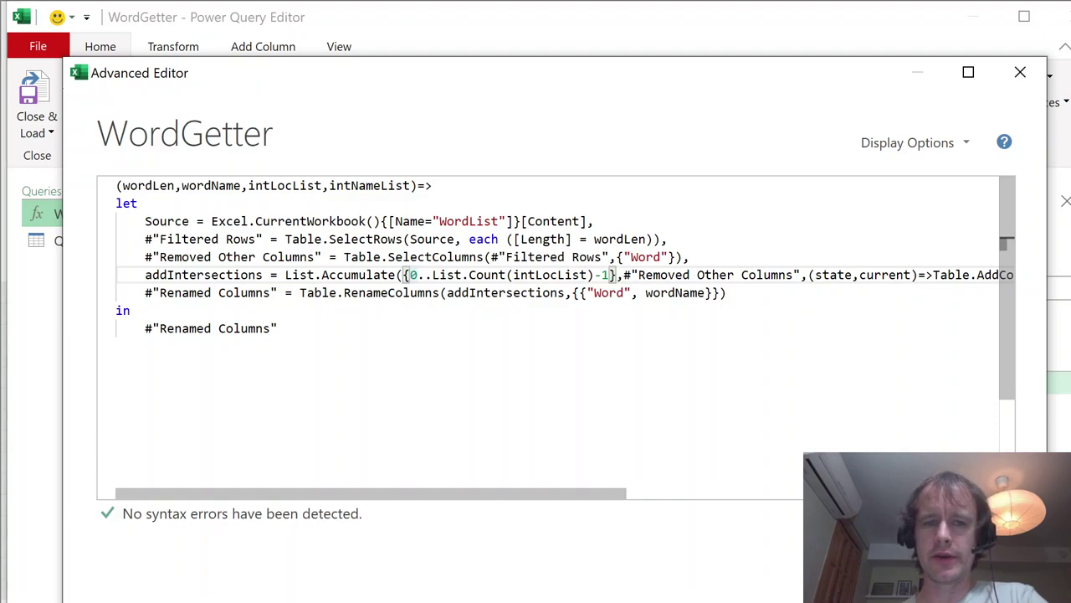
{"action": "double_click", "coordinate": [528, 274]}
{"action": "left_click", "coordinate": [527, 275]}
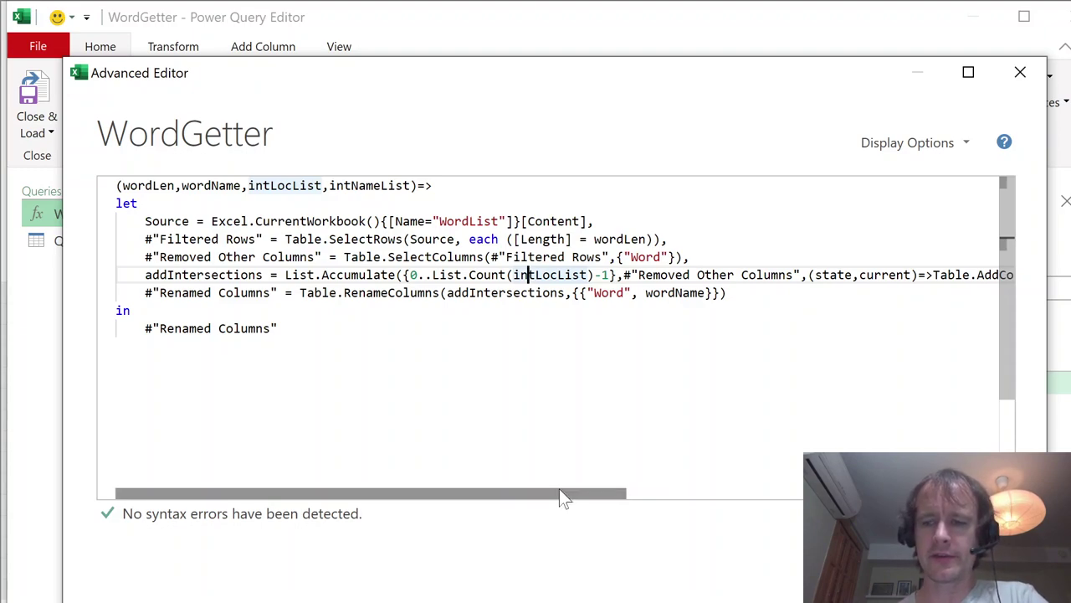
{"action": "left_click", "coordinate": [277, 328]}
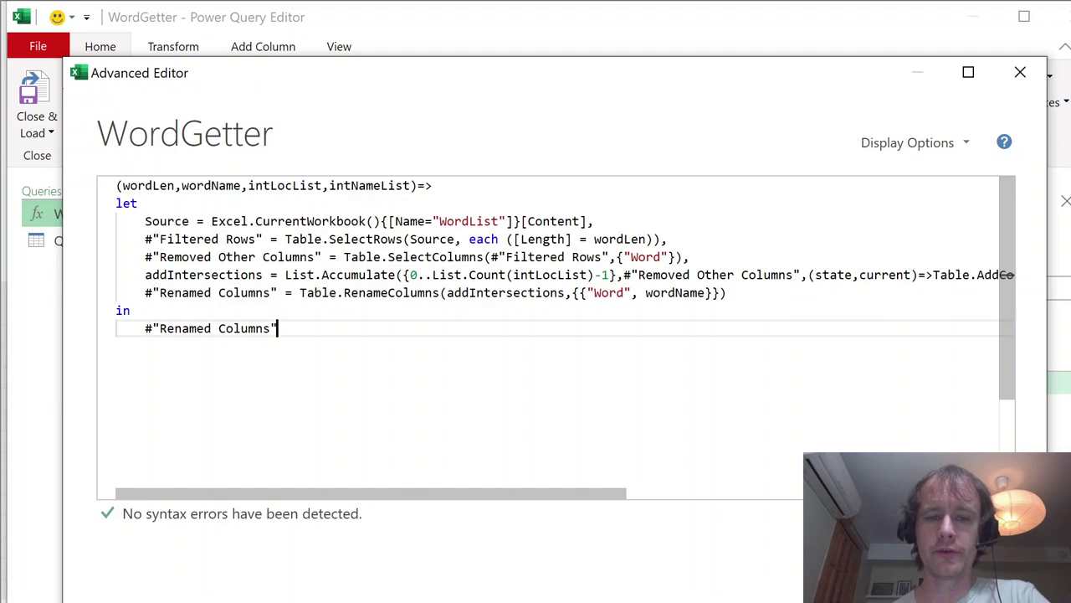
{"action": "left_click", "coordinate": [624, 274]}
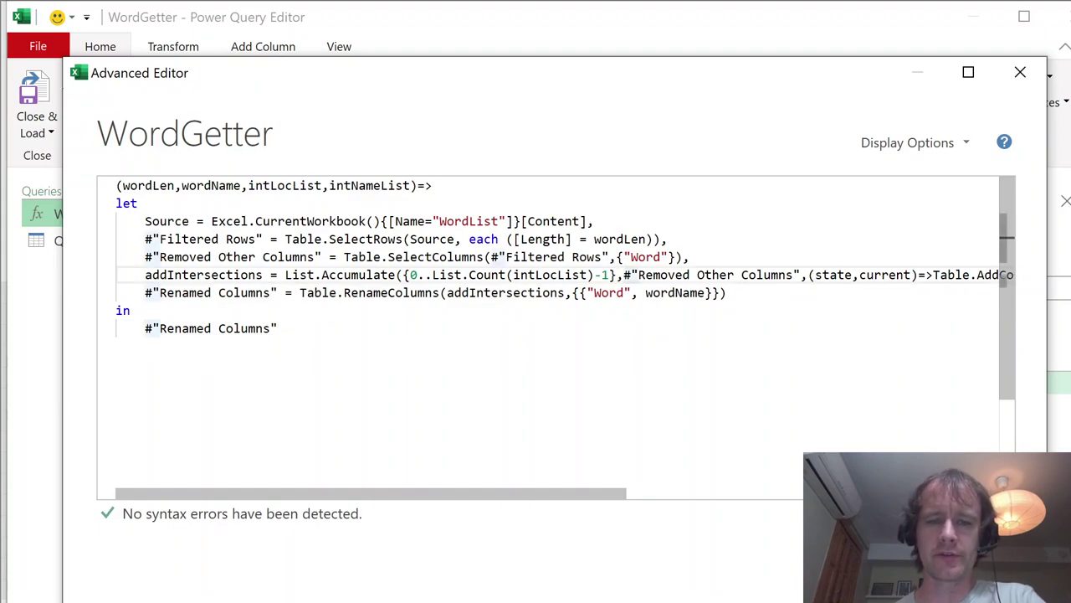
Step: Examine the rest of the addIntersections line, marking Table.AddColumn, intNameList{current} and the -1 offset after intLocList{current}
{"action": "left_click_drag", "start_coordinate": [562, 494], "coordinate": [894, 494]}
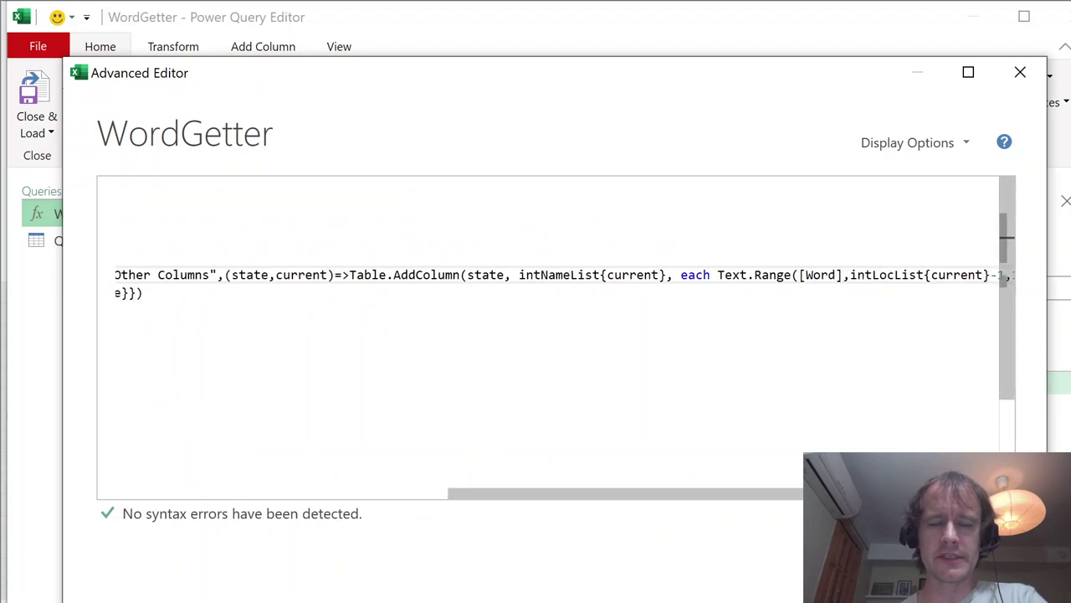
{"action": "left_click", "coordinate": [431, 274]}
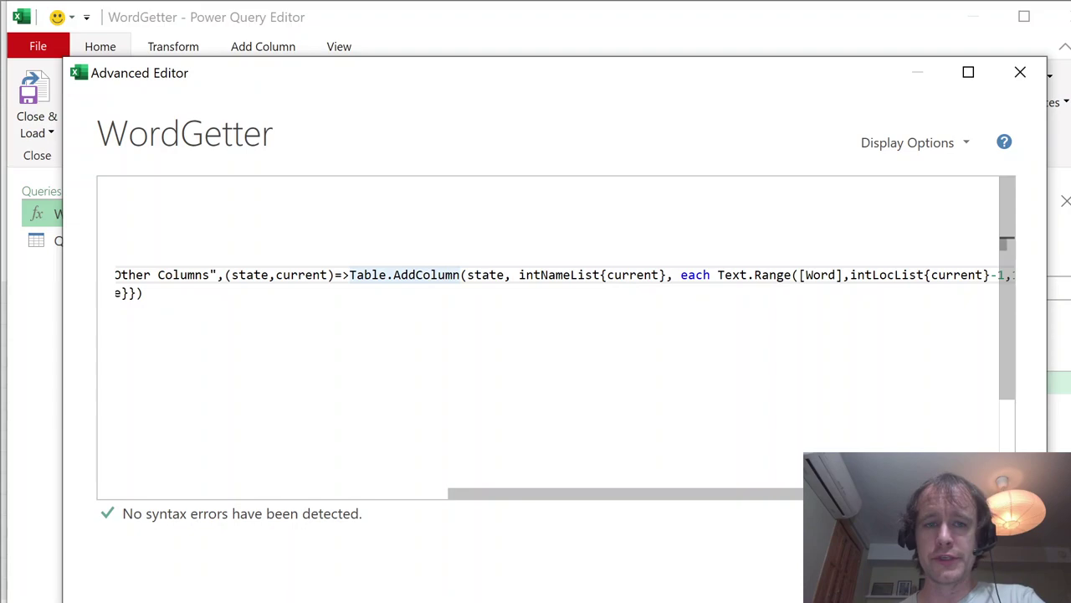
{"action": "left_click_drag", "start_coordinate": [518, 275], "coordinate": [667, 275]}
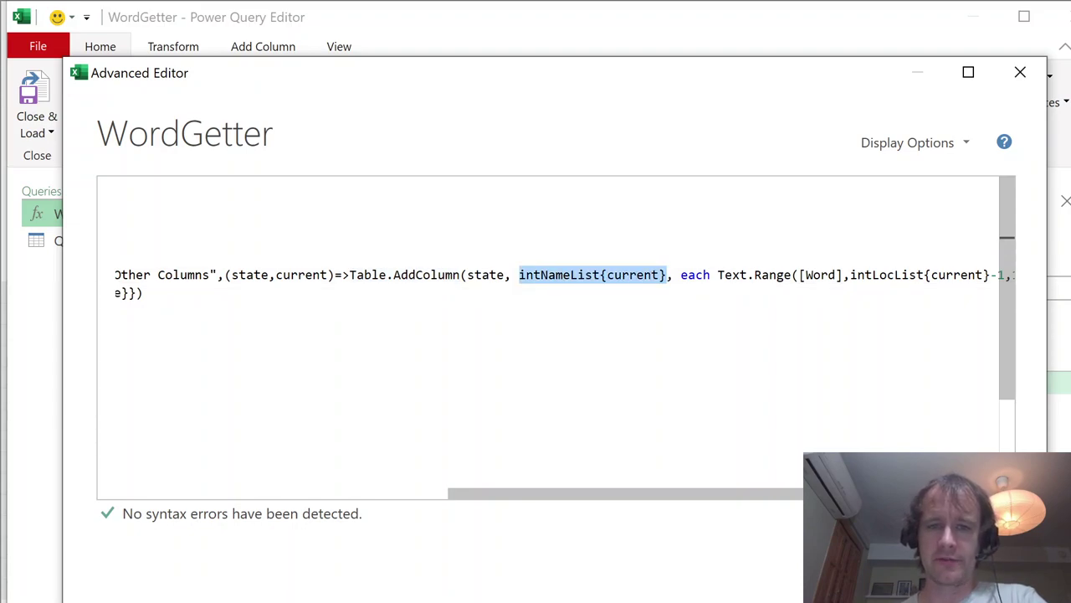
{"action": "left_click_drag", "start_coordinate": [681, 495], "coordinate": [722, 499]}
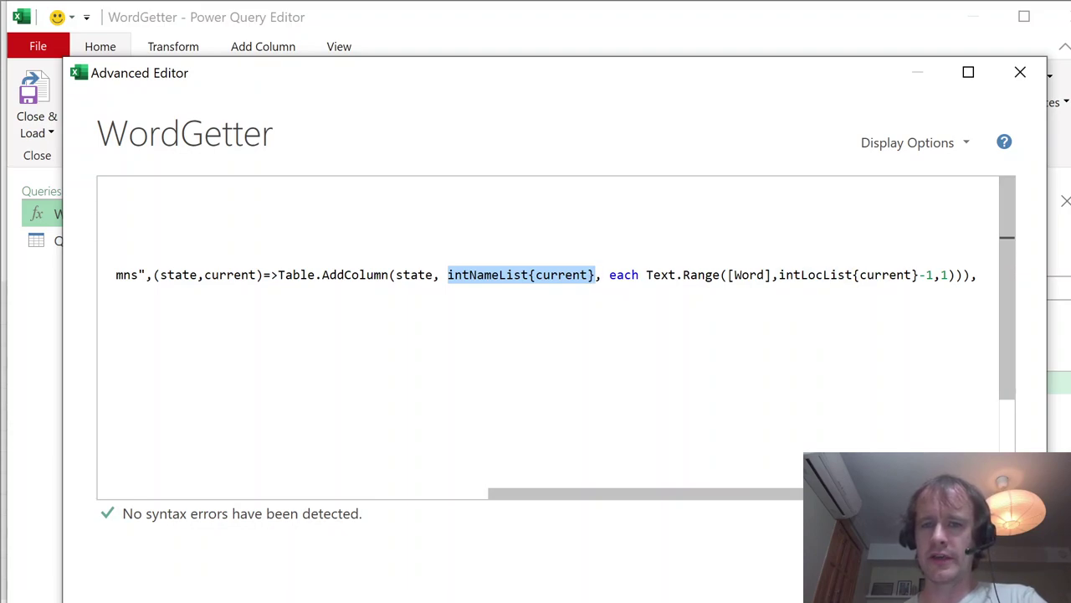
{"action": "left_click_drag", "start_coordinate": [918, 274], "coordinate": [934, 275]}
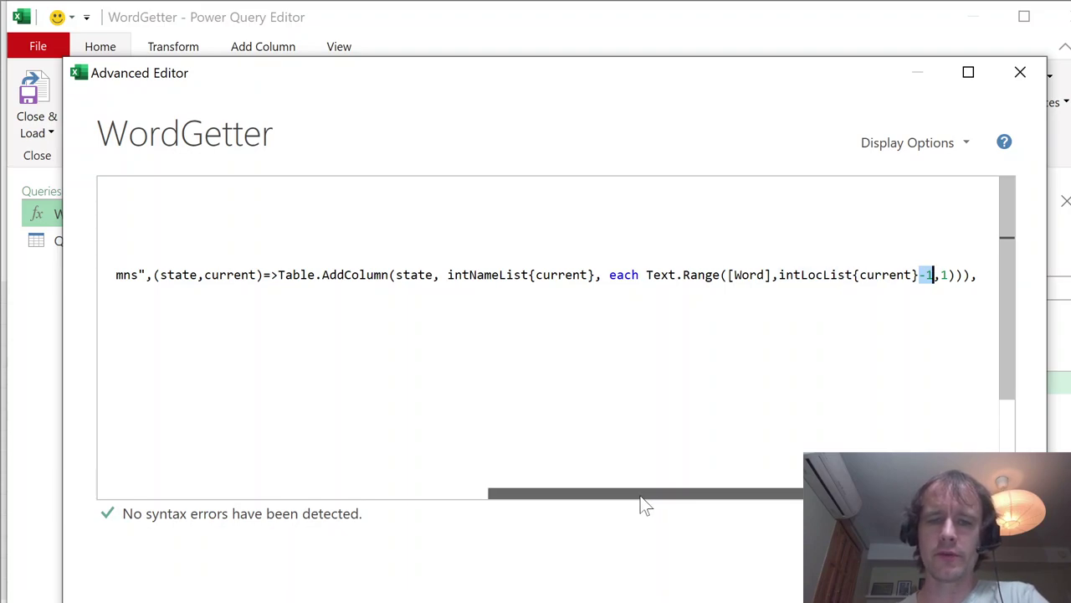
Step: Review the whole addIntersections line again and highlight wordName in the Renamed Columns line
{"action": "left_click_drag", "start_coordinate": [641, 502], "coordinate": [214, 541]}
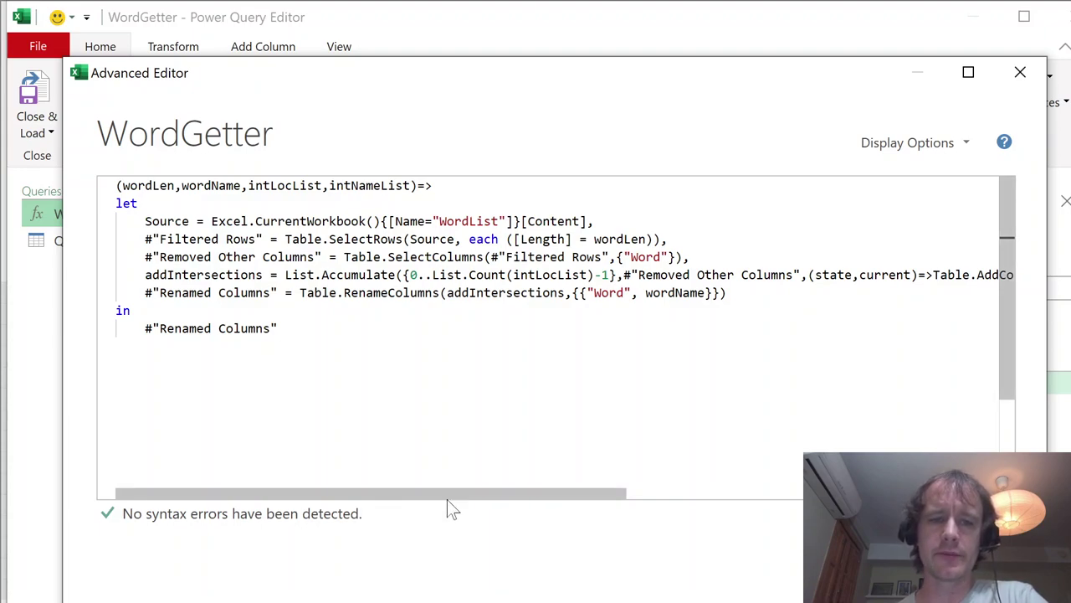
{"action": "left_click_drag", "start_coordinate": [447, 500], "coordinate": [758, 510]}
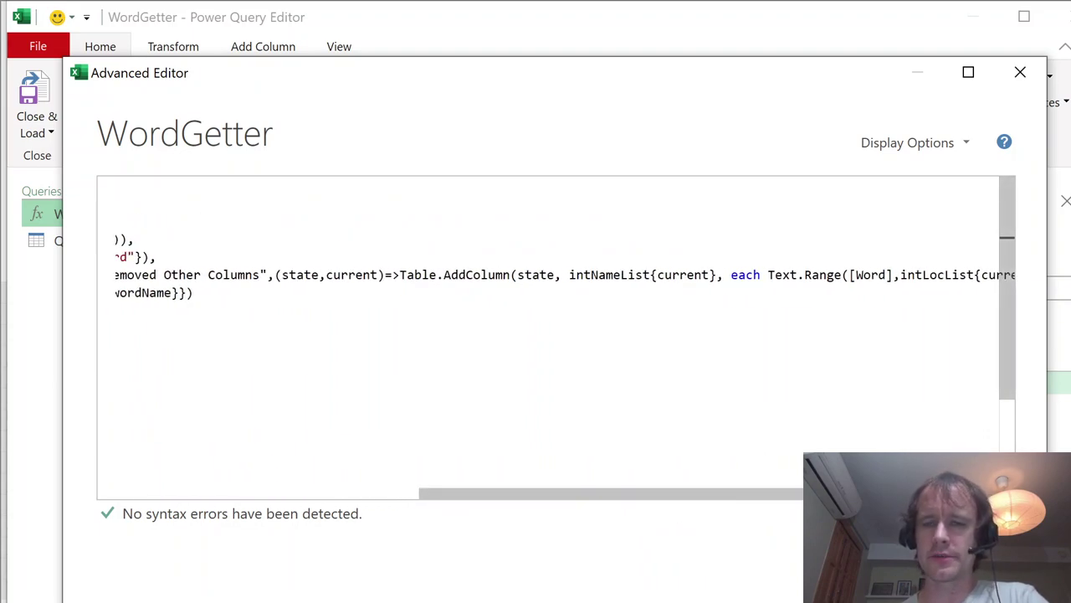
{"action": "left_click_drag", "start_coordinate": [675, 510], "coordinate": [364, 518]}
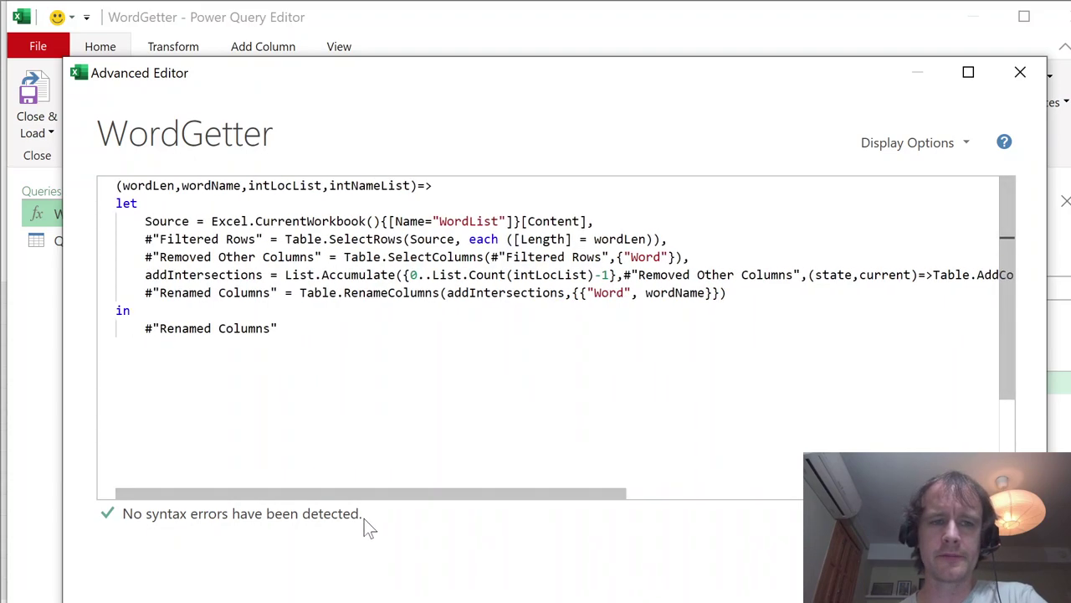
{"action": "double_click", "coordinate": [674, 292]}
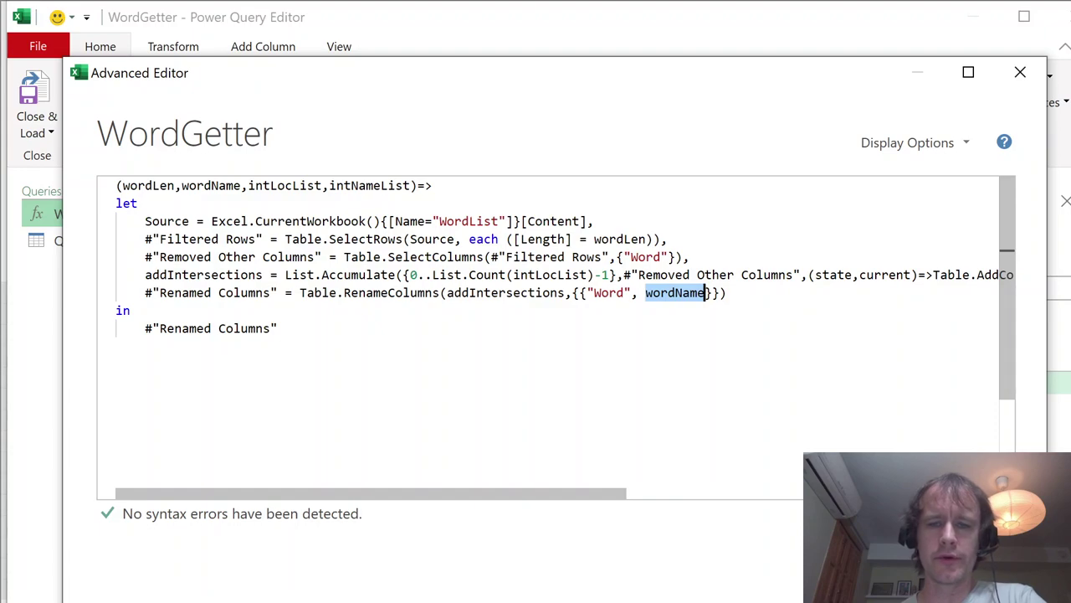
Step: Close the WordGetter code, show the Q11 solution query's result table and exit the Power Query Editor
{"action": "left_click", "coordinate": [870, 565]}
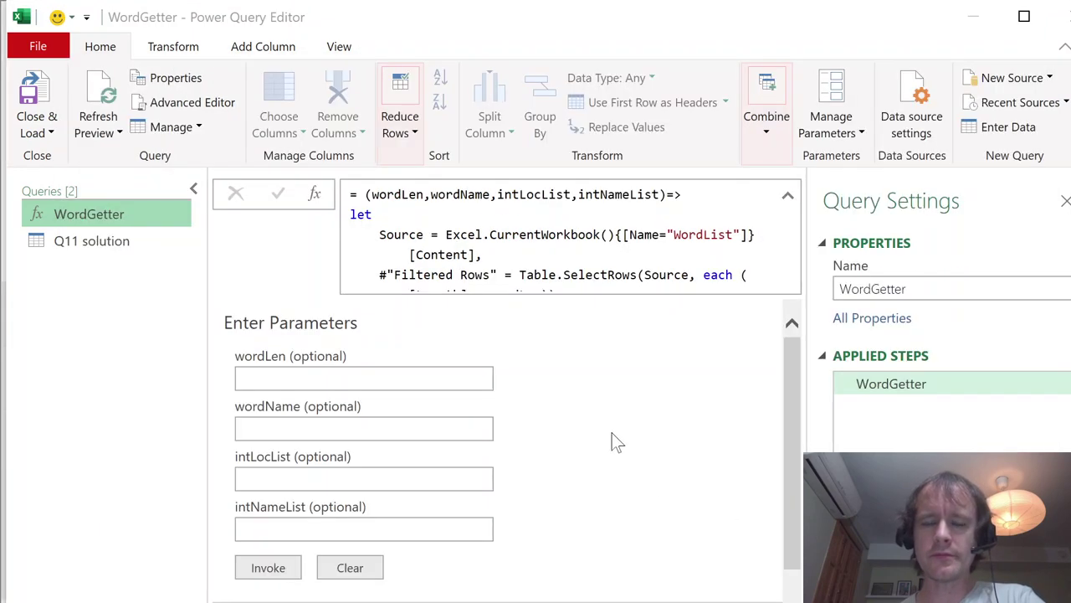
{"action": "left_click", "coordinate": [68, 242]}
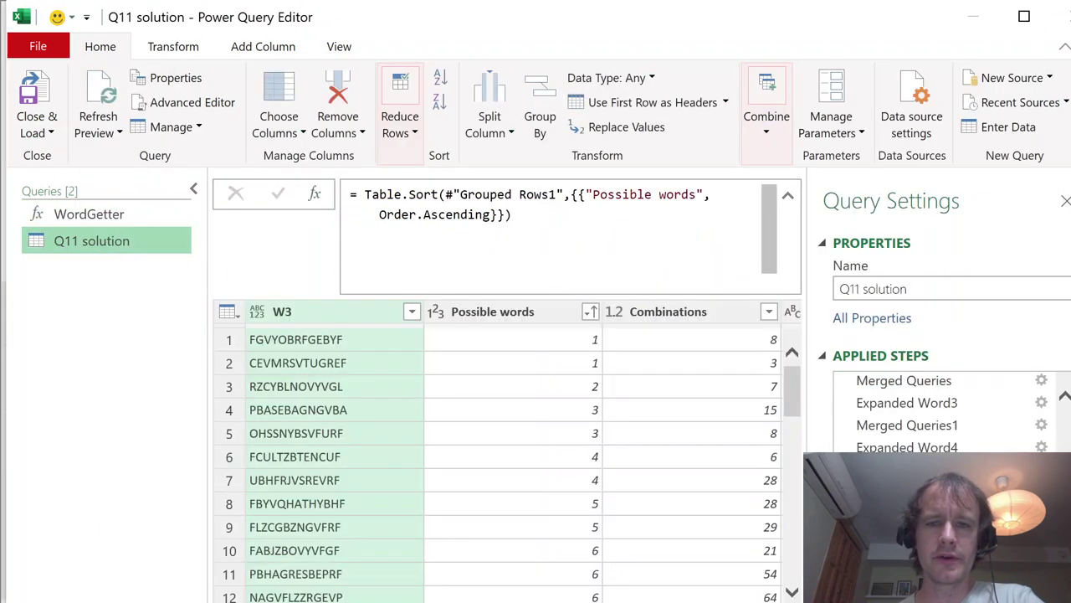
{"action": "left_click", "coordinate": [1063, 16]}
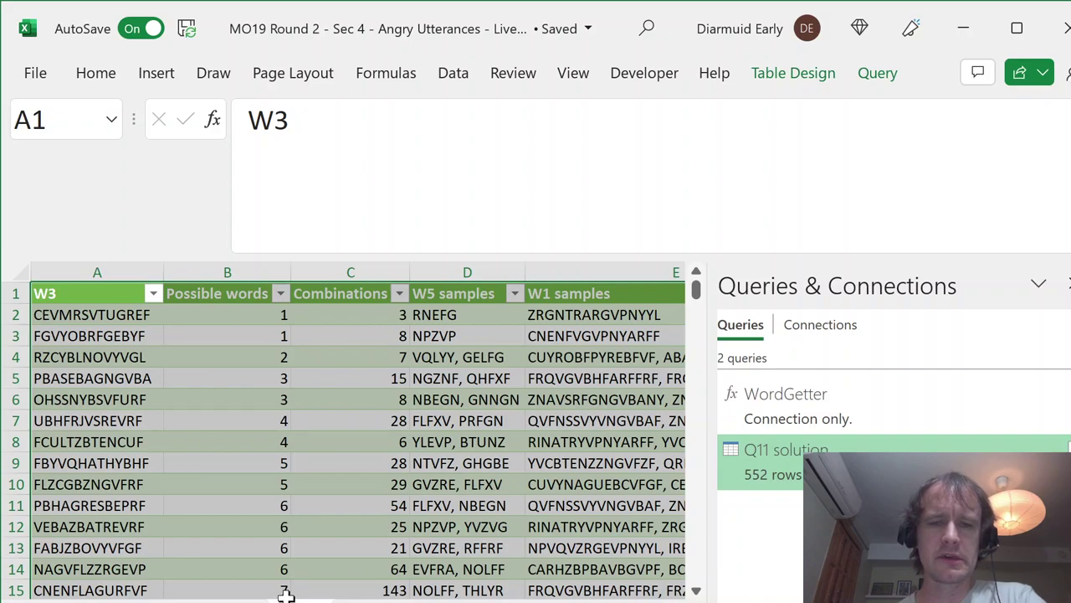
Step: Select the W3 header in cell A1 of the Q11 results table, and switch to another window
{"action": "left_click", "coordinate": [1068, 448]}
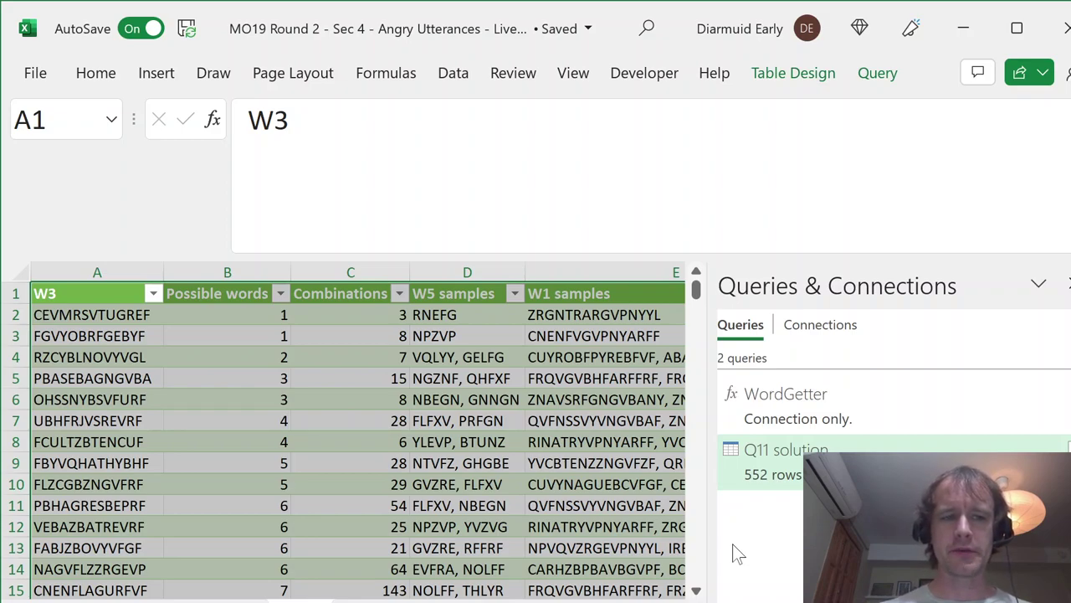
{"action": "left_click", "coordinate": [101, 314]}
{"action": "key", "text": "Up"}
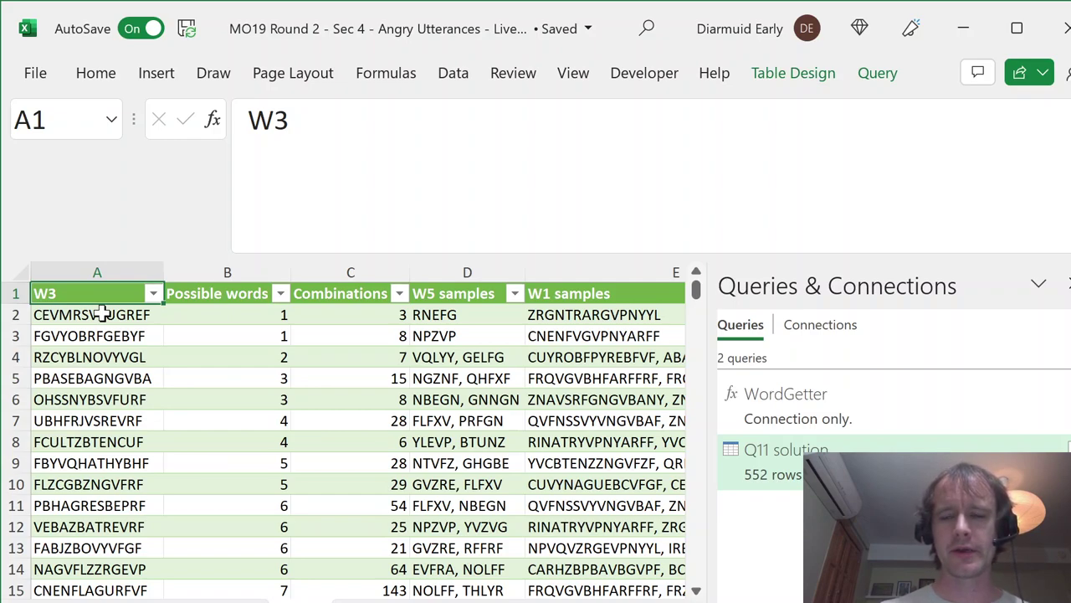
{"action": "key", "text": "alt+Tab"}
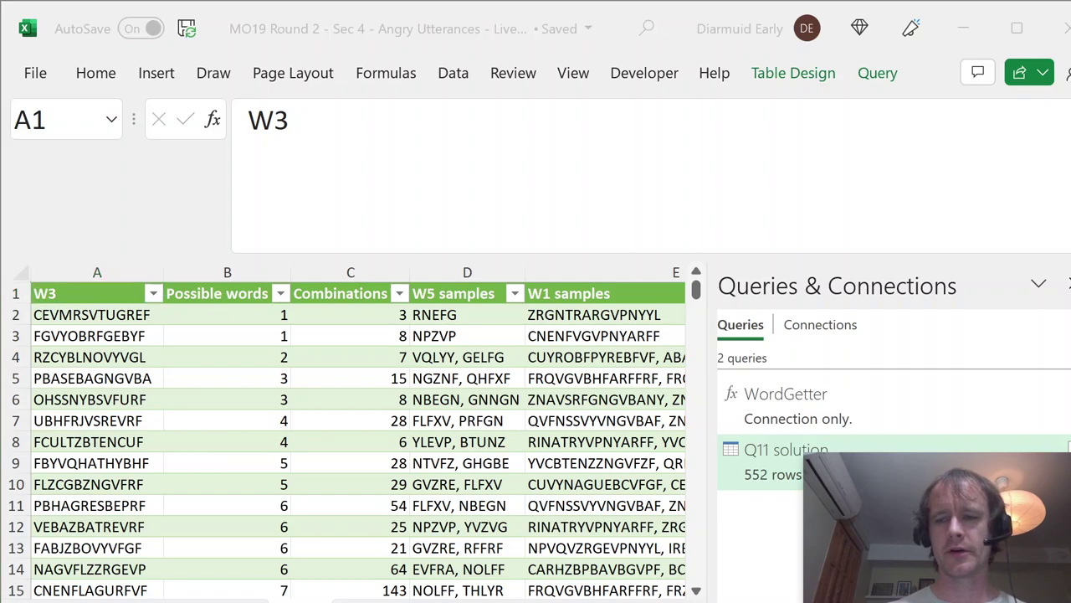